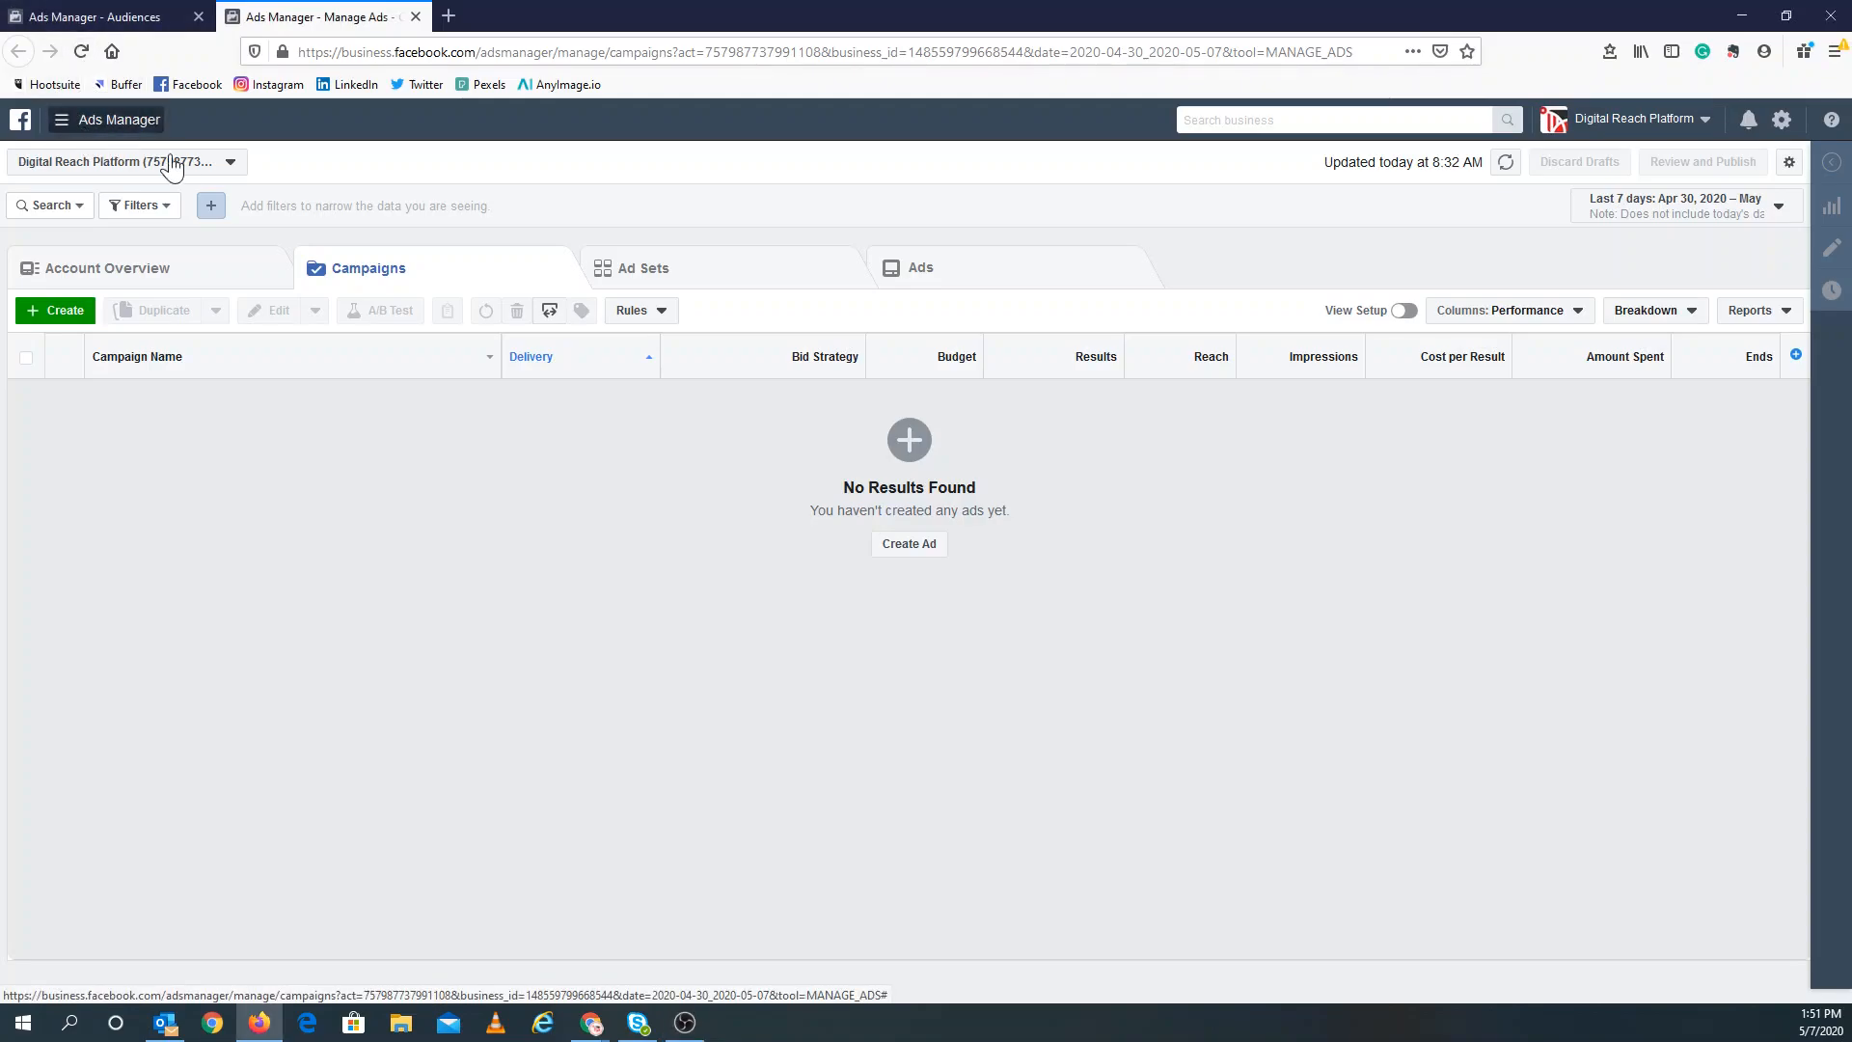
# Go to the ad account's Audiences page and start creating a new saved audience.
pyautogui.click(135, 121)
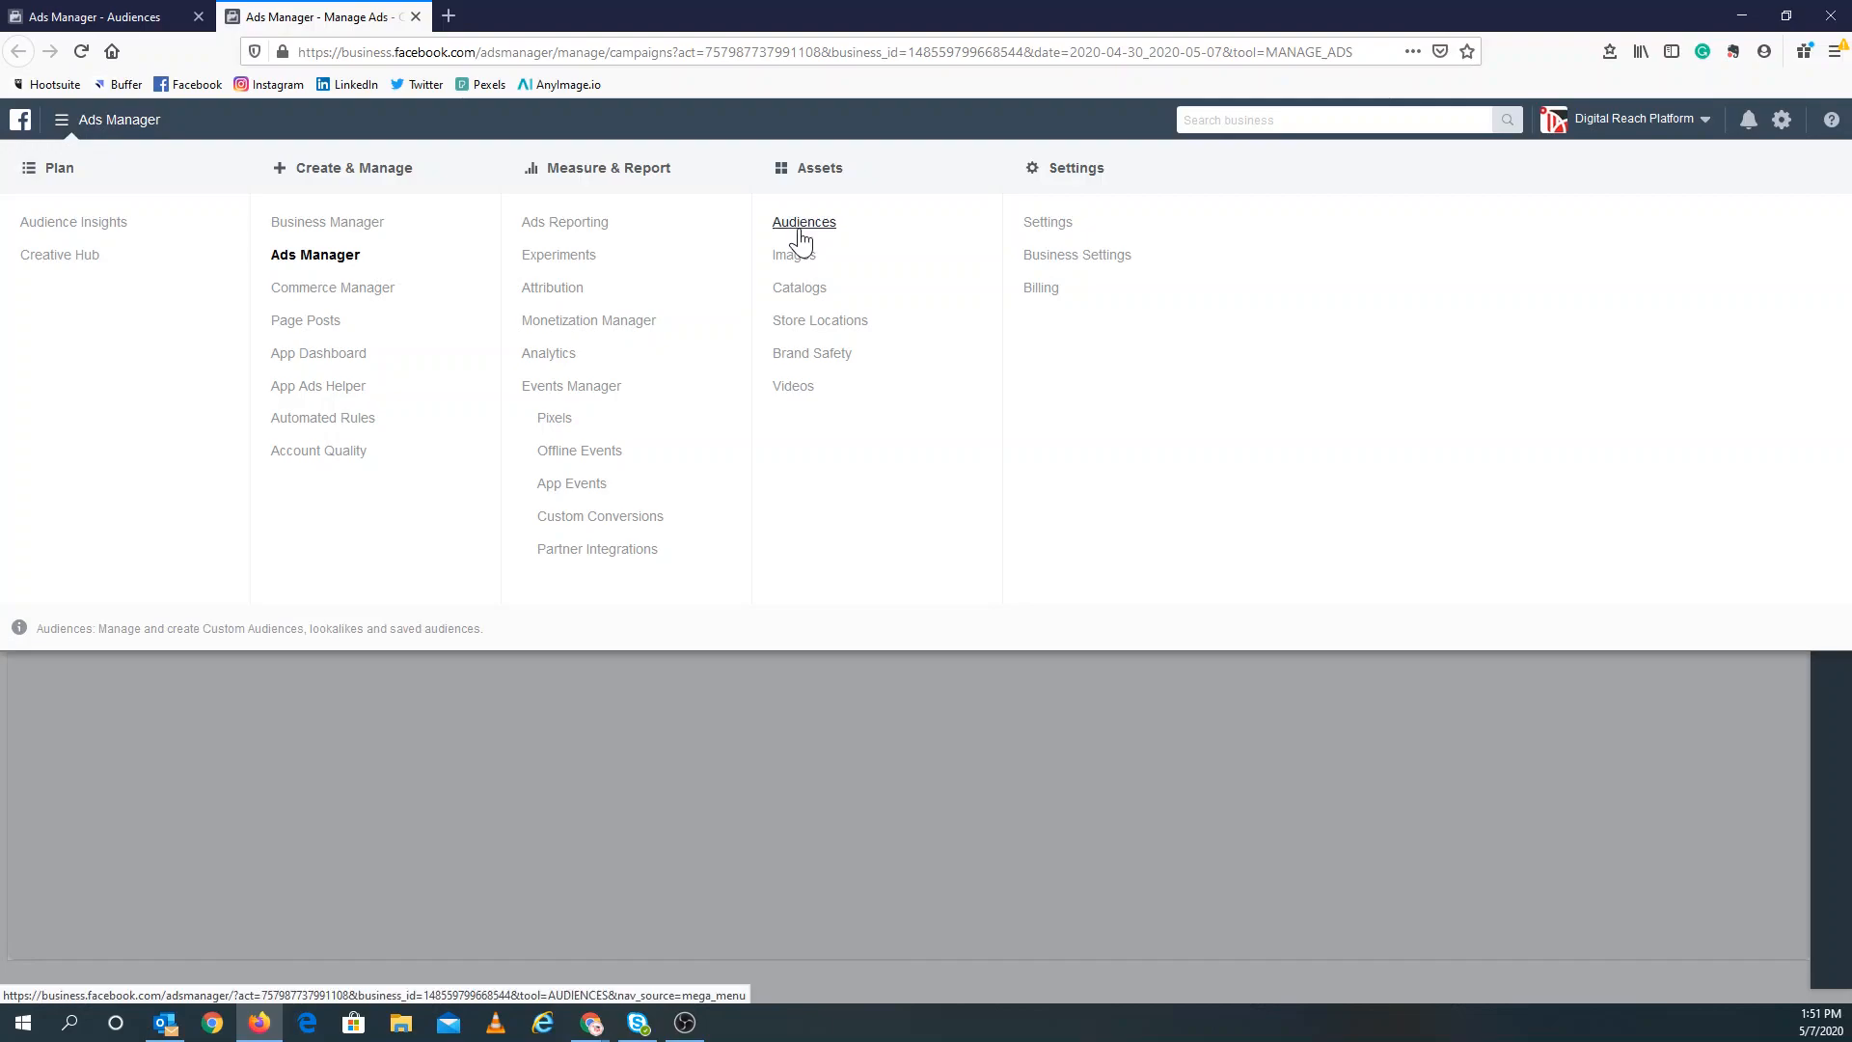
pyautogui.click(89, 4)
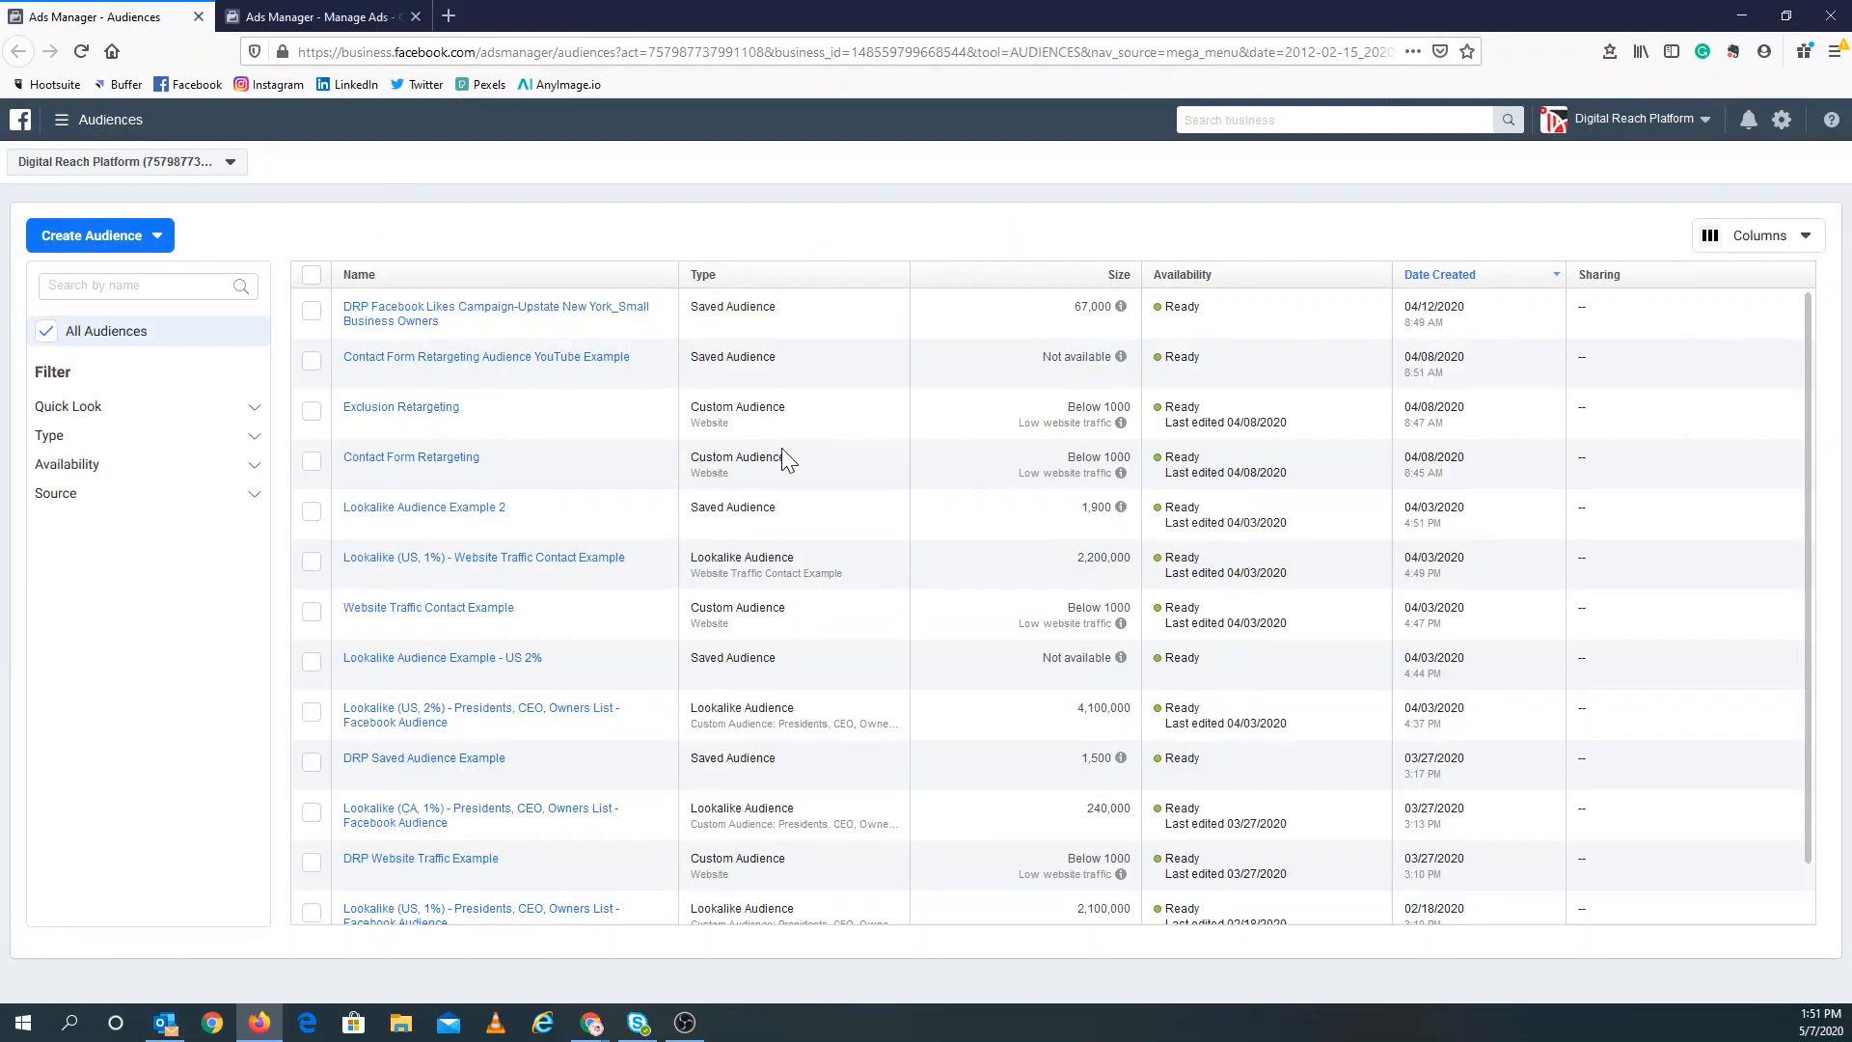
pyautogui.scroll(-1, 786, 460)
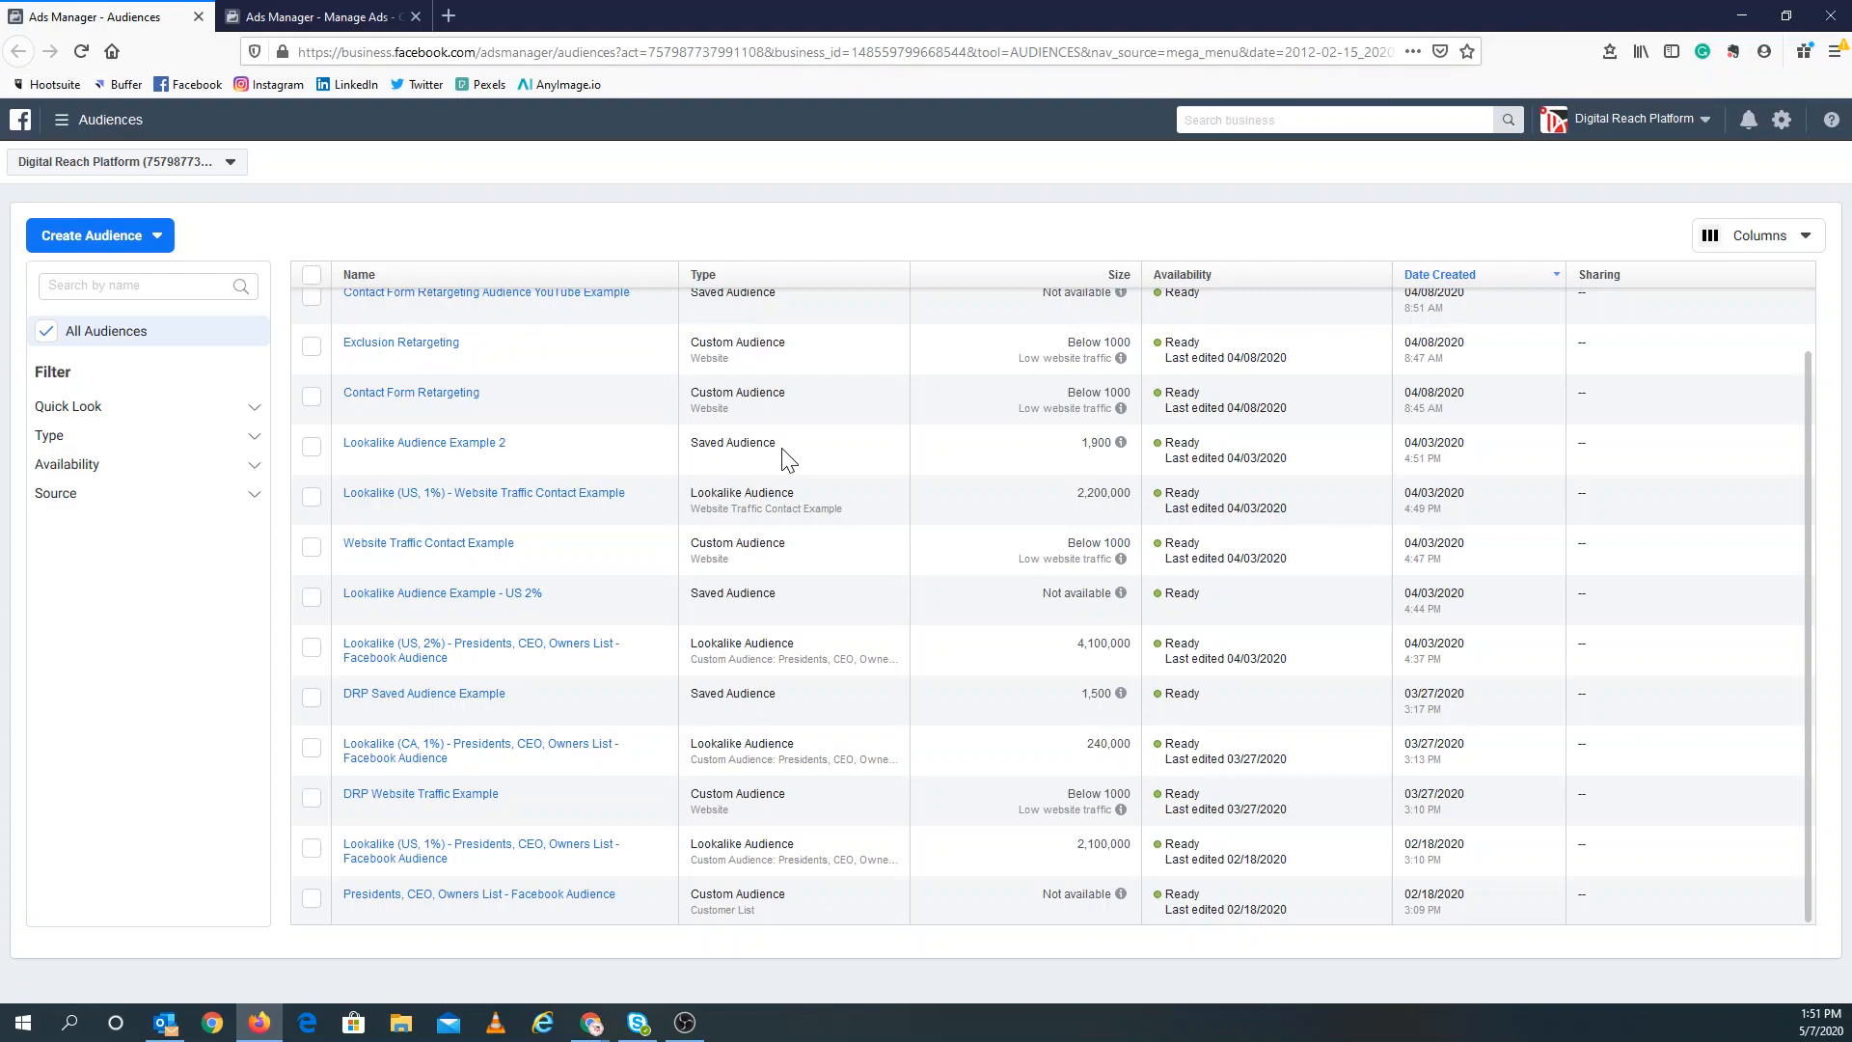
pyautogui.click(154, 238)
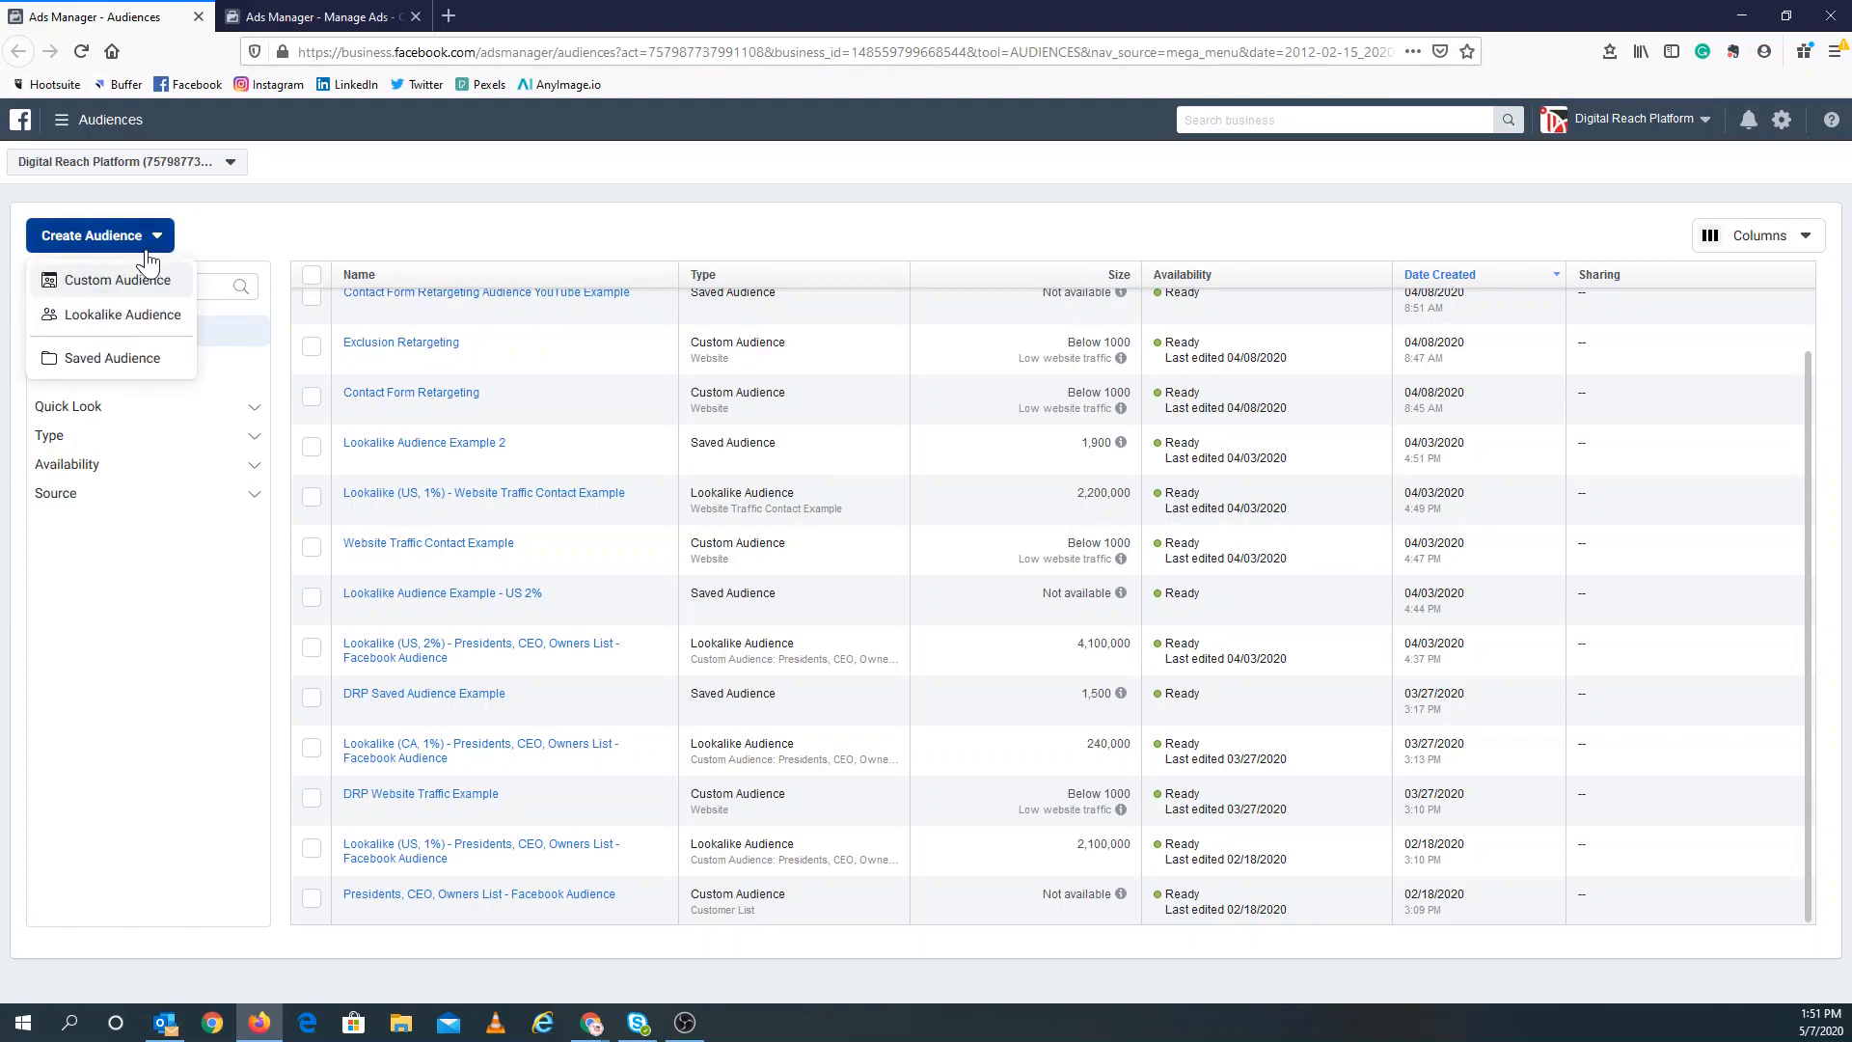
pyautogui.click(106, 360)
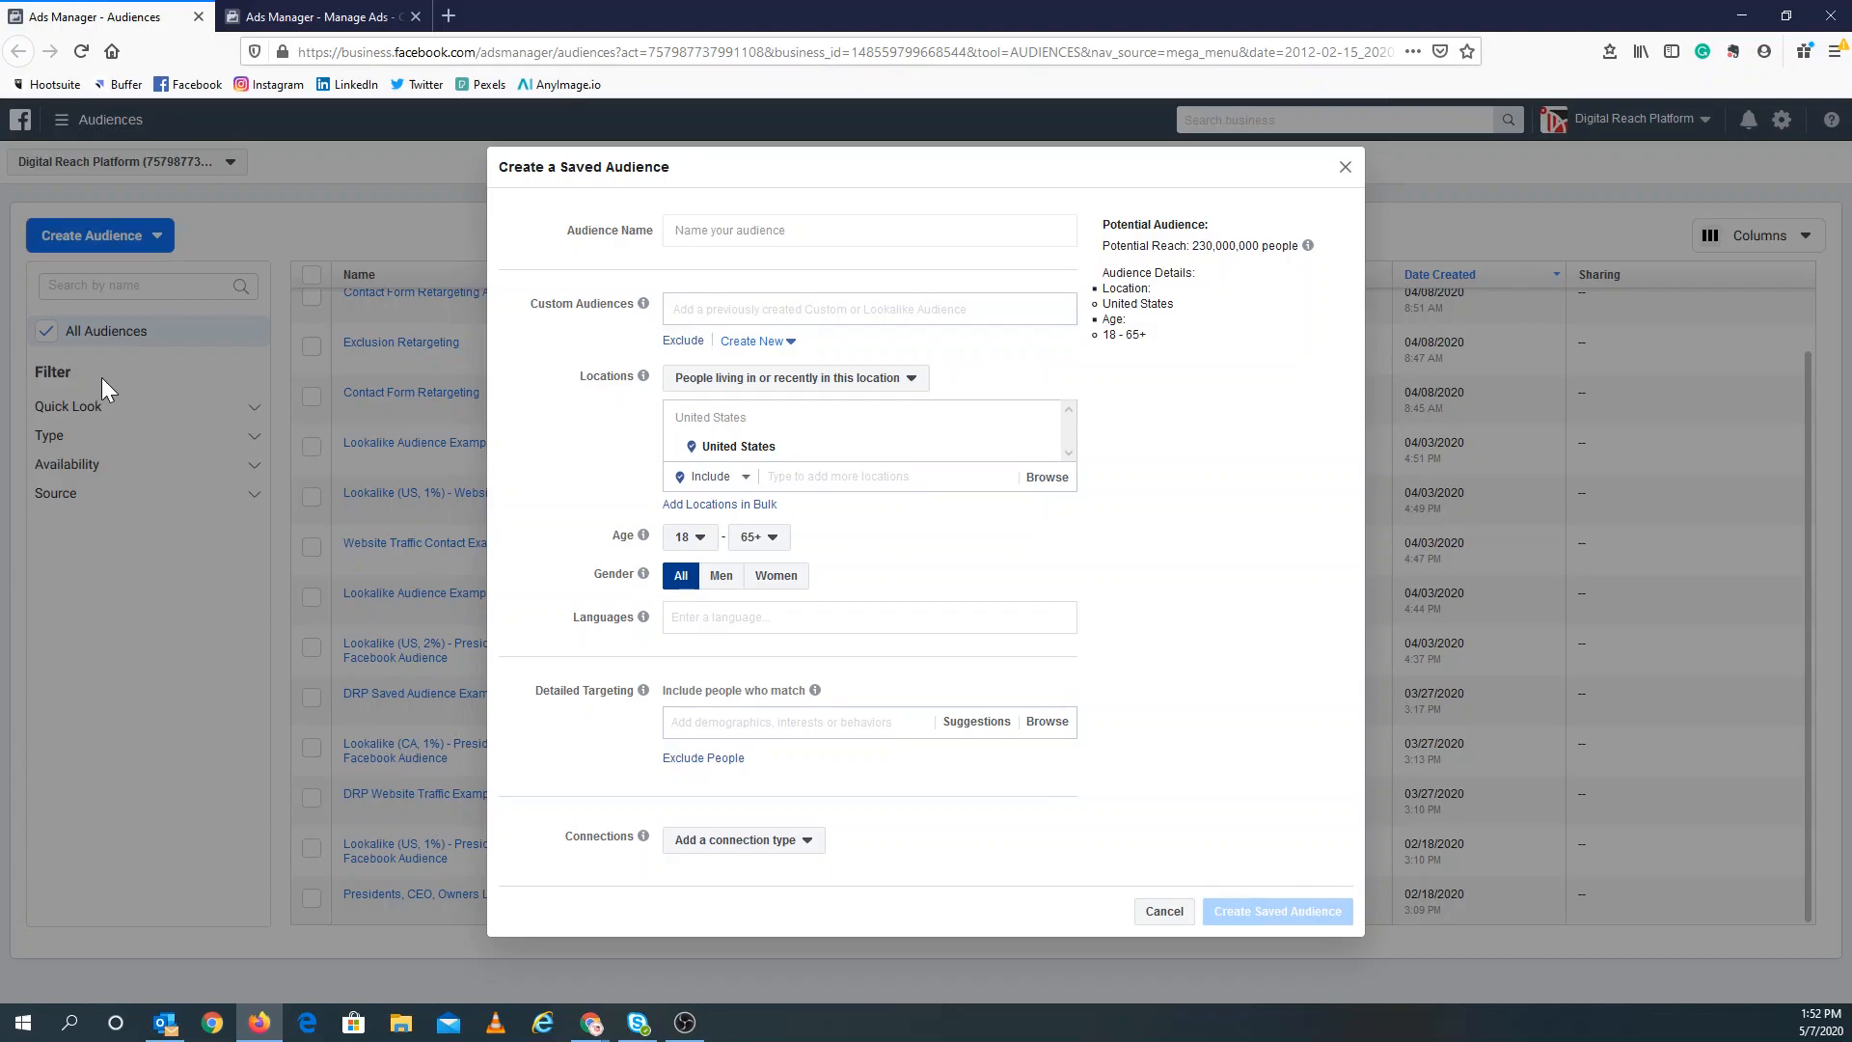
# Name the new saved audience "Digital Marketer/Marketers", correcting the spelling of "Digital".
pyautogui.click(818, 236)
pyautogui.write('D')
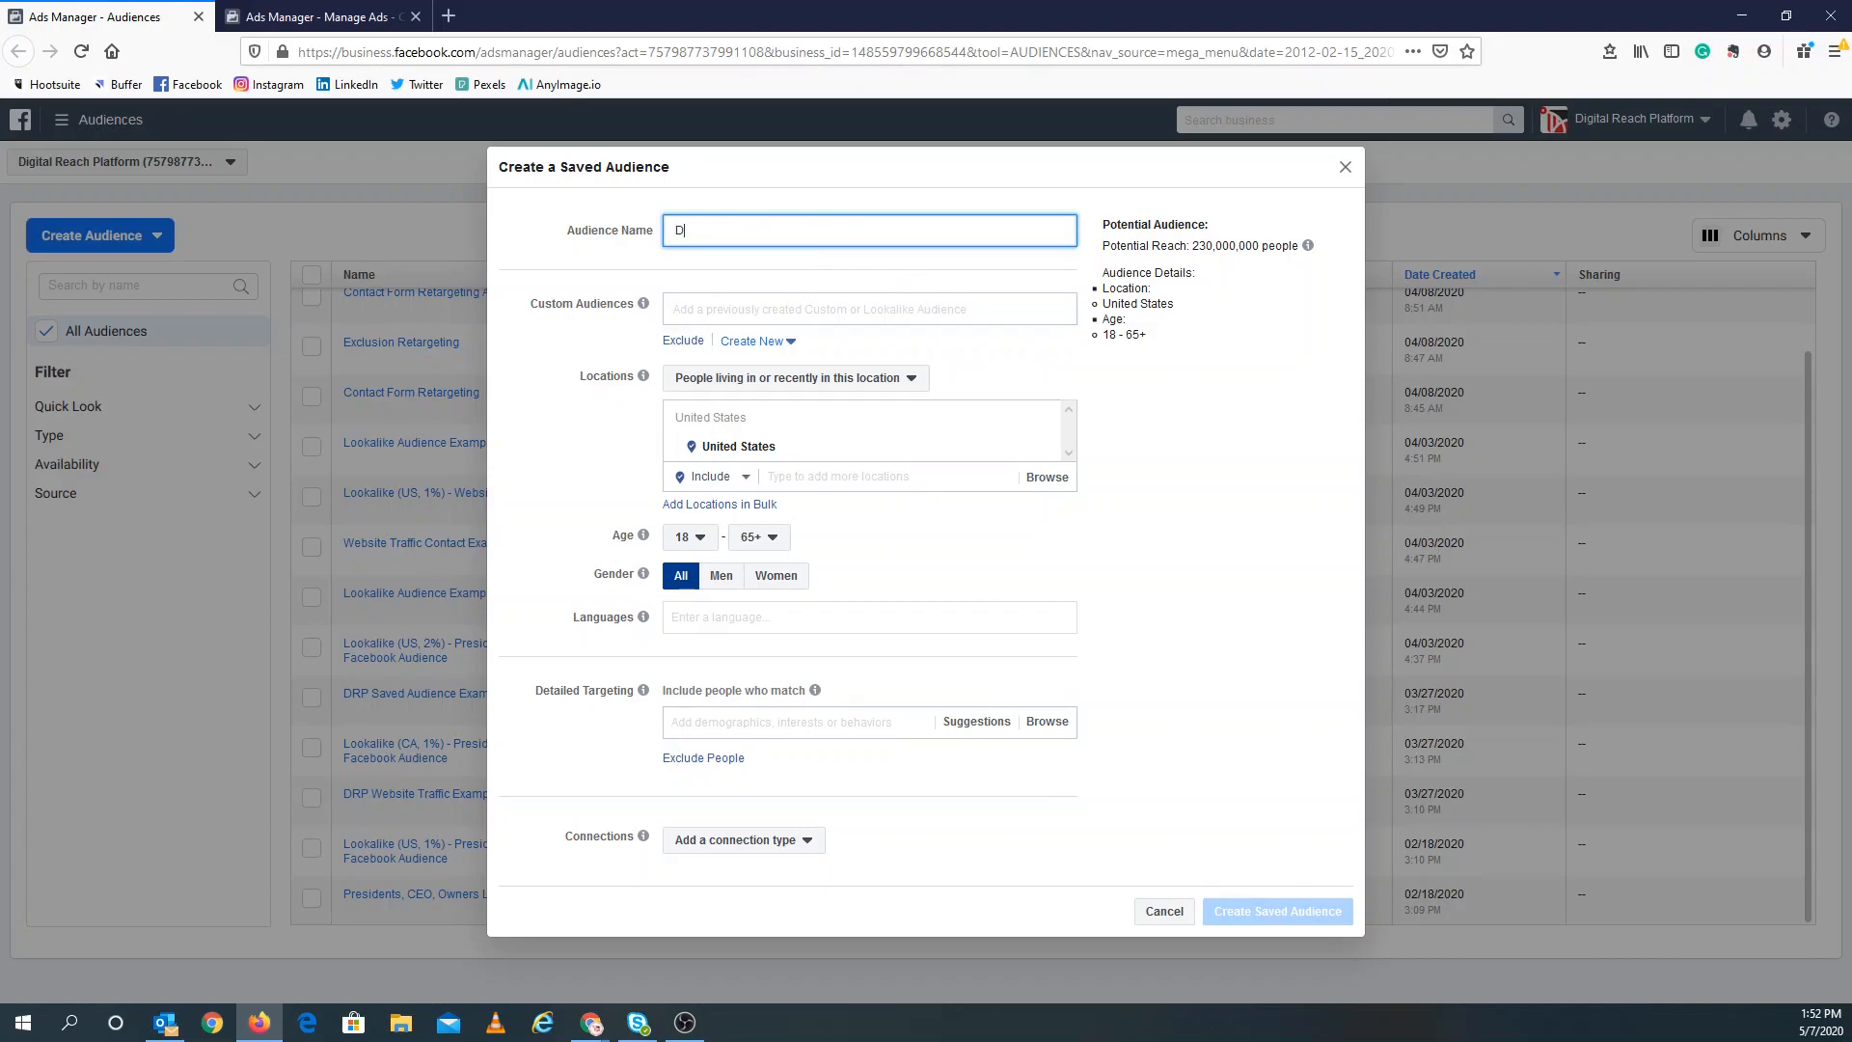
pyautogui.write('igtal Markete')
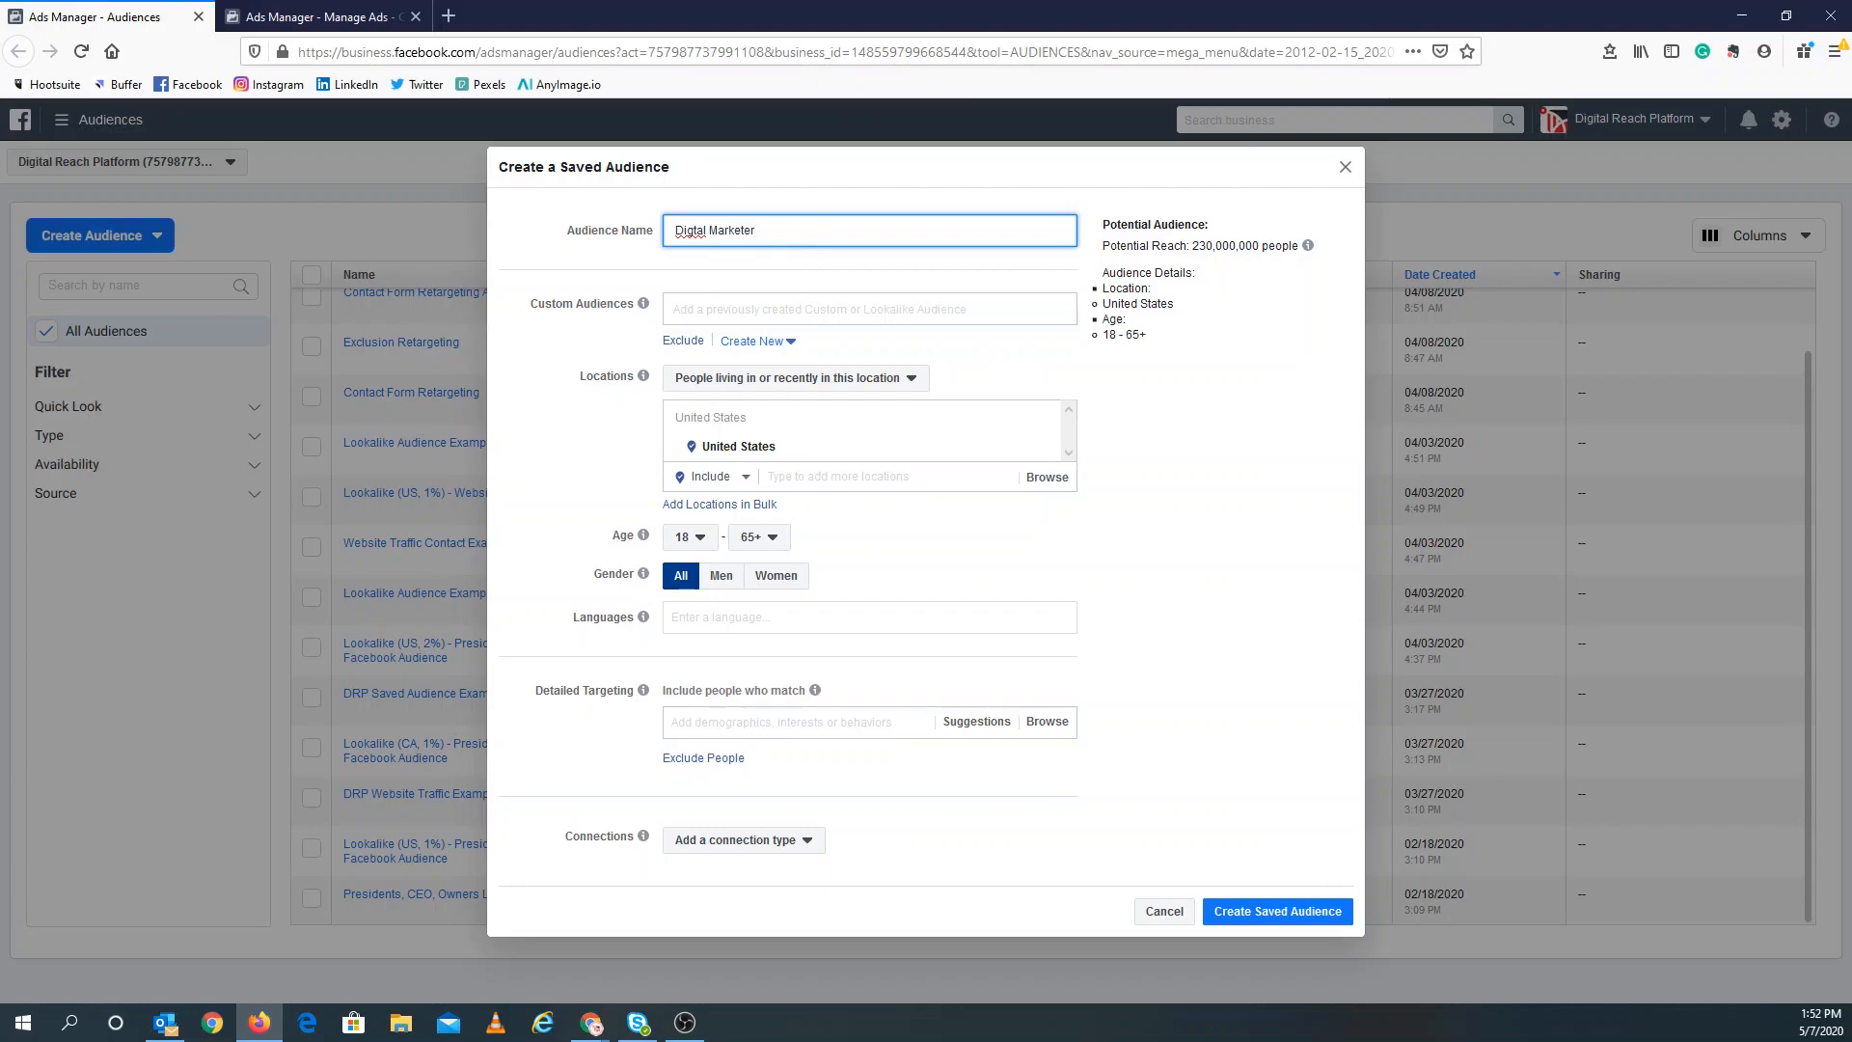
pyautogui.write('r')
pyautogui.rightClick(703, 237)
pyautogui.click(810, 245)
pyautogui.write('/Makr')
pyautogui.press('BackSpace')
pyautogui.press('BackSpace')
pyautogui.press('BackSpace')
pyautogui.press('BackSpace')
pyautogui.write('rketers')
# Set the audience's age range to 25–55.
pyautogui.click(698, 546)
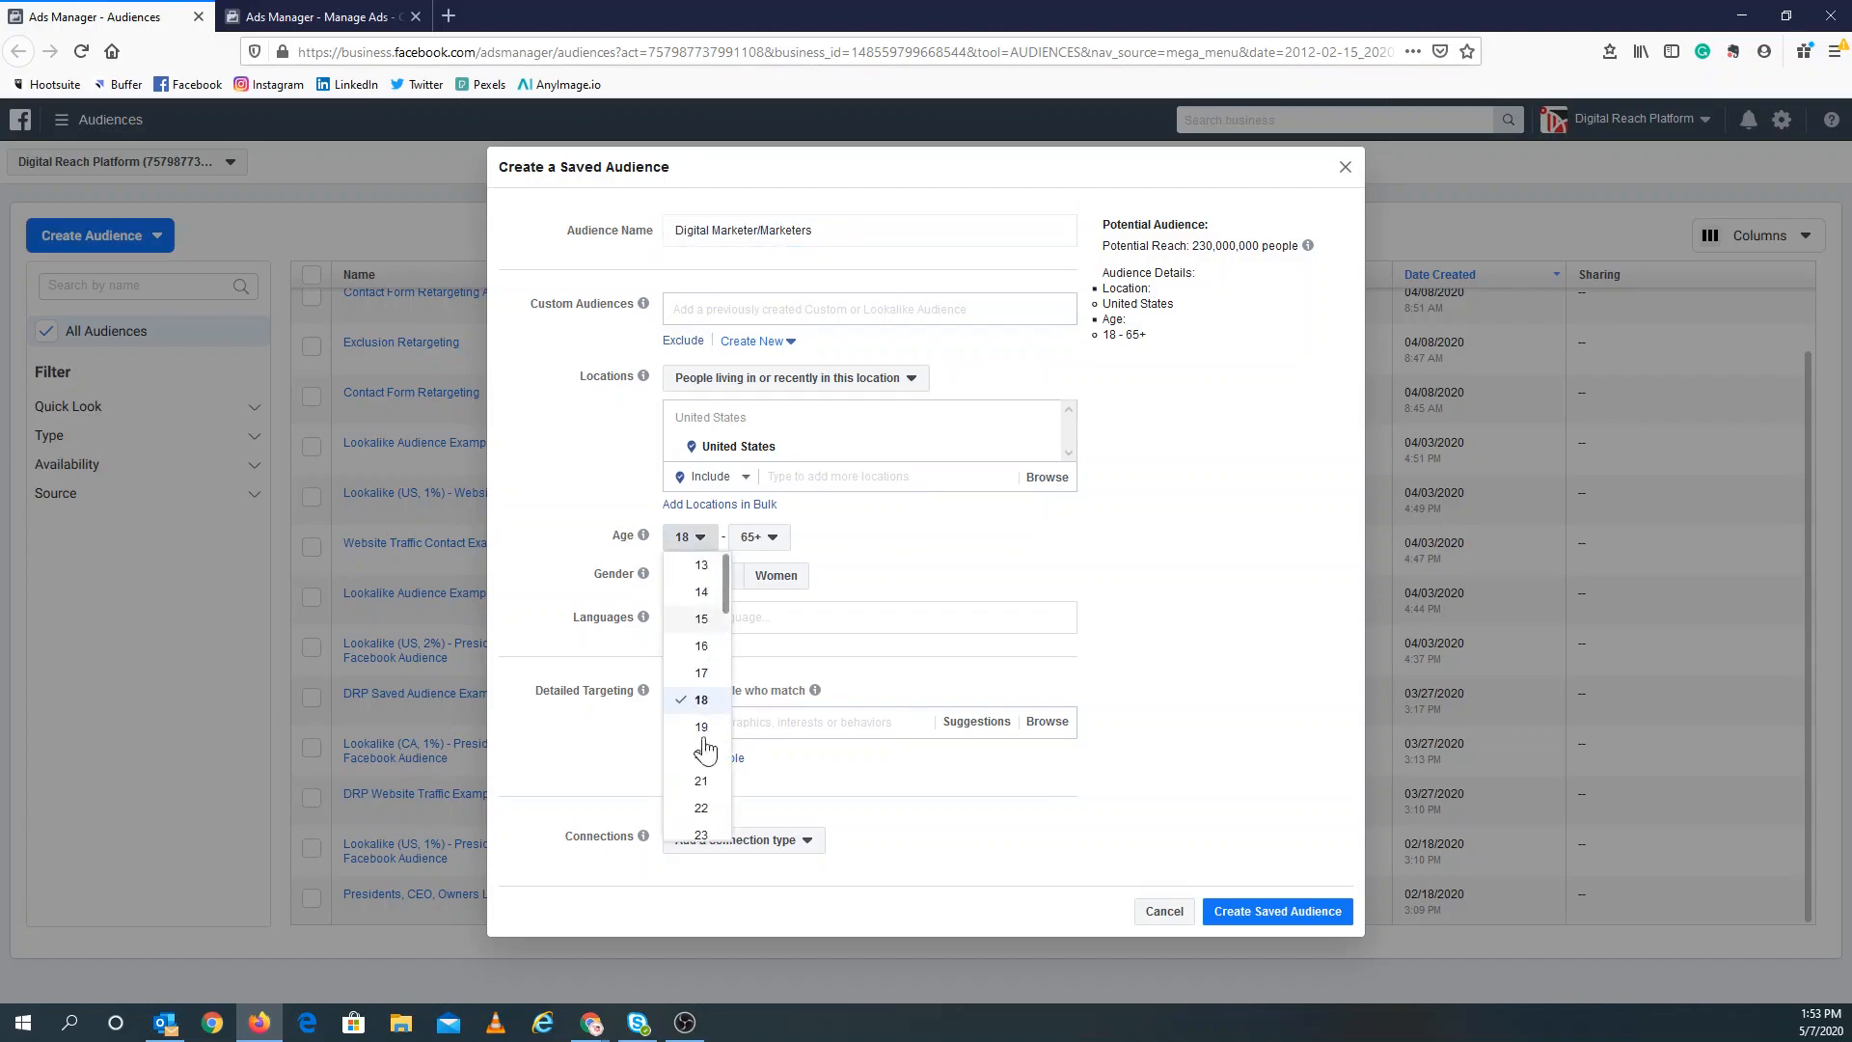
pyautogui.scroll(-1, 701, 783)
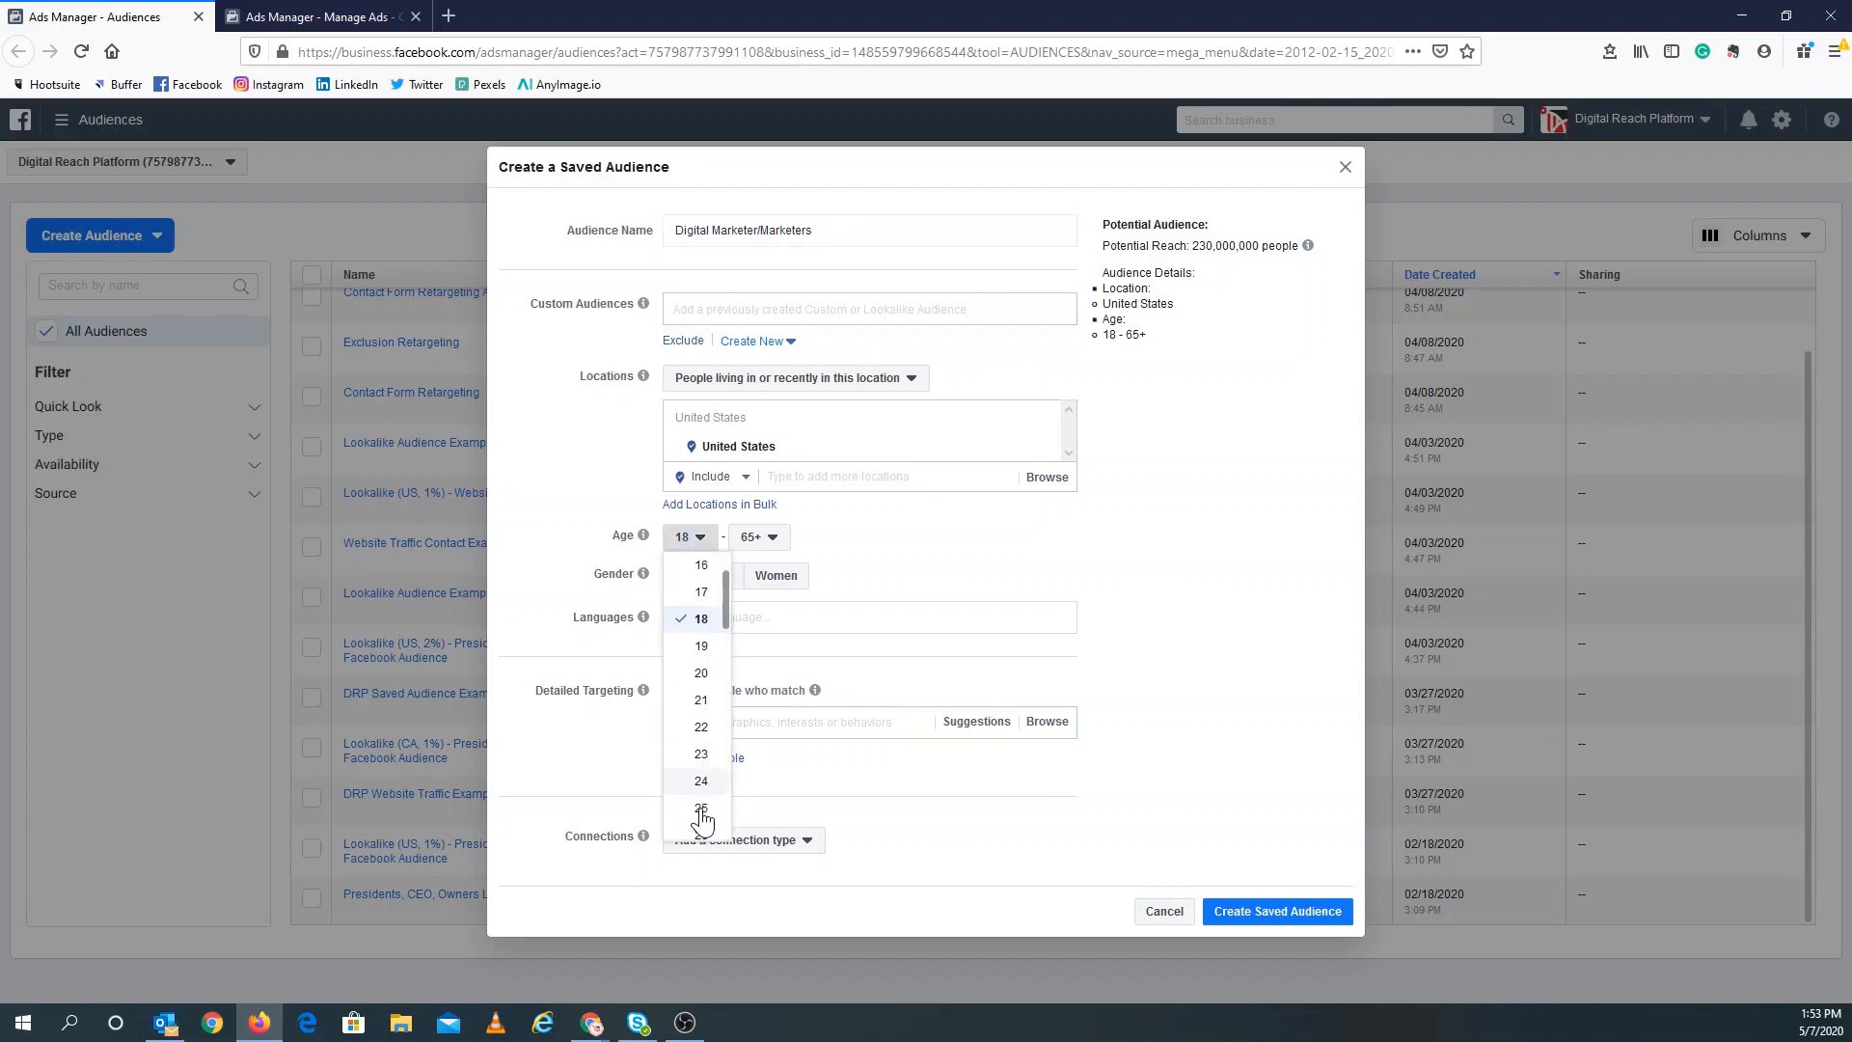
pyautogui.click(701, 808)
pyautogui.click(764, 545)
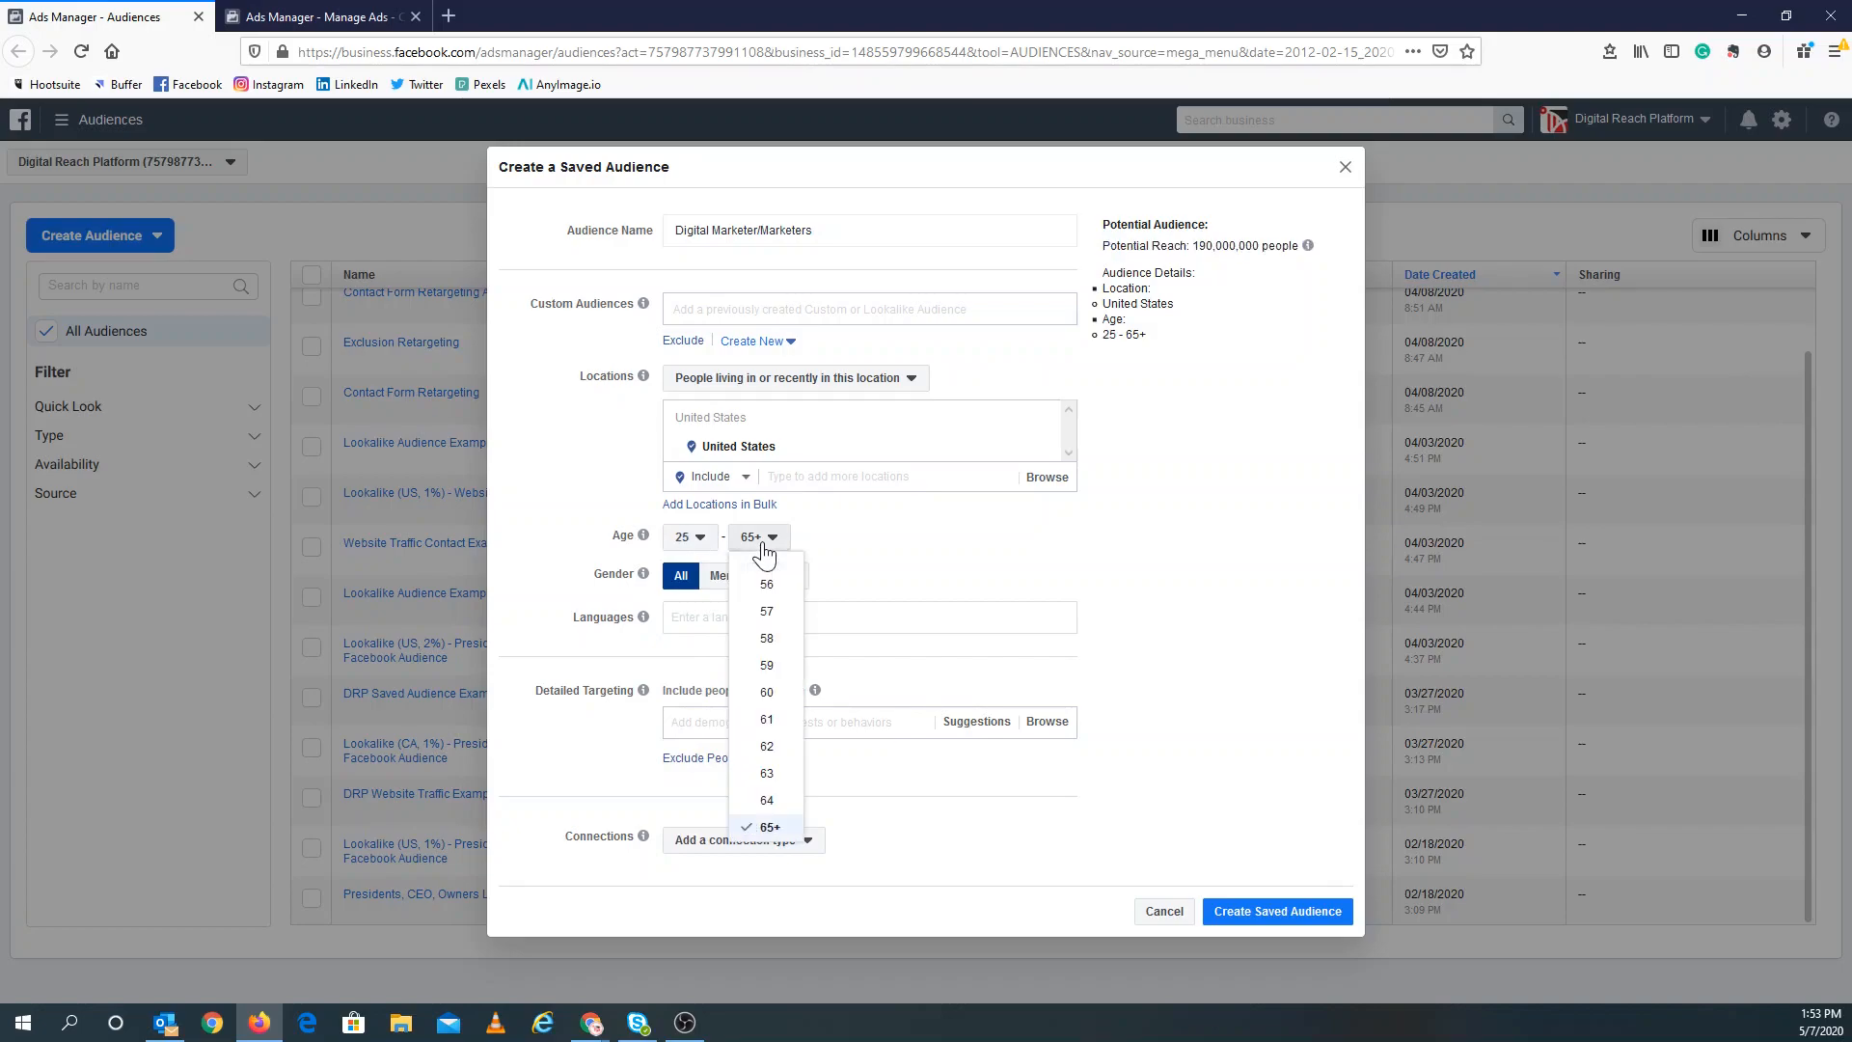
pyautogui.scroll(1, 772, 617)
pyautogui.click(778, 641)
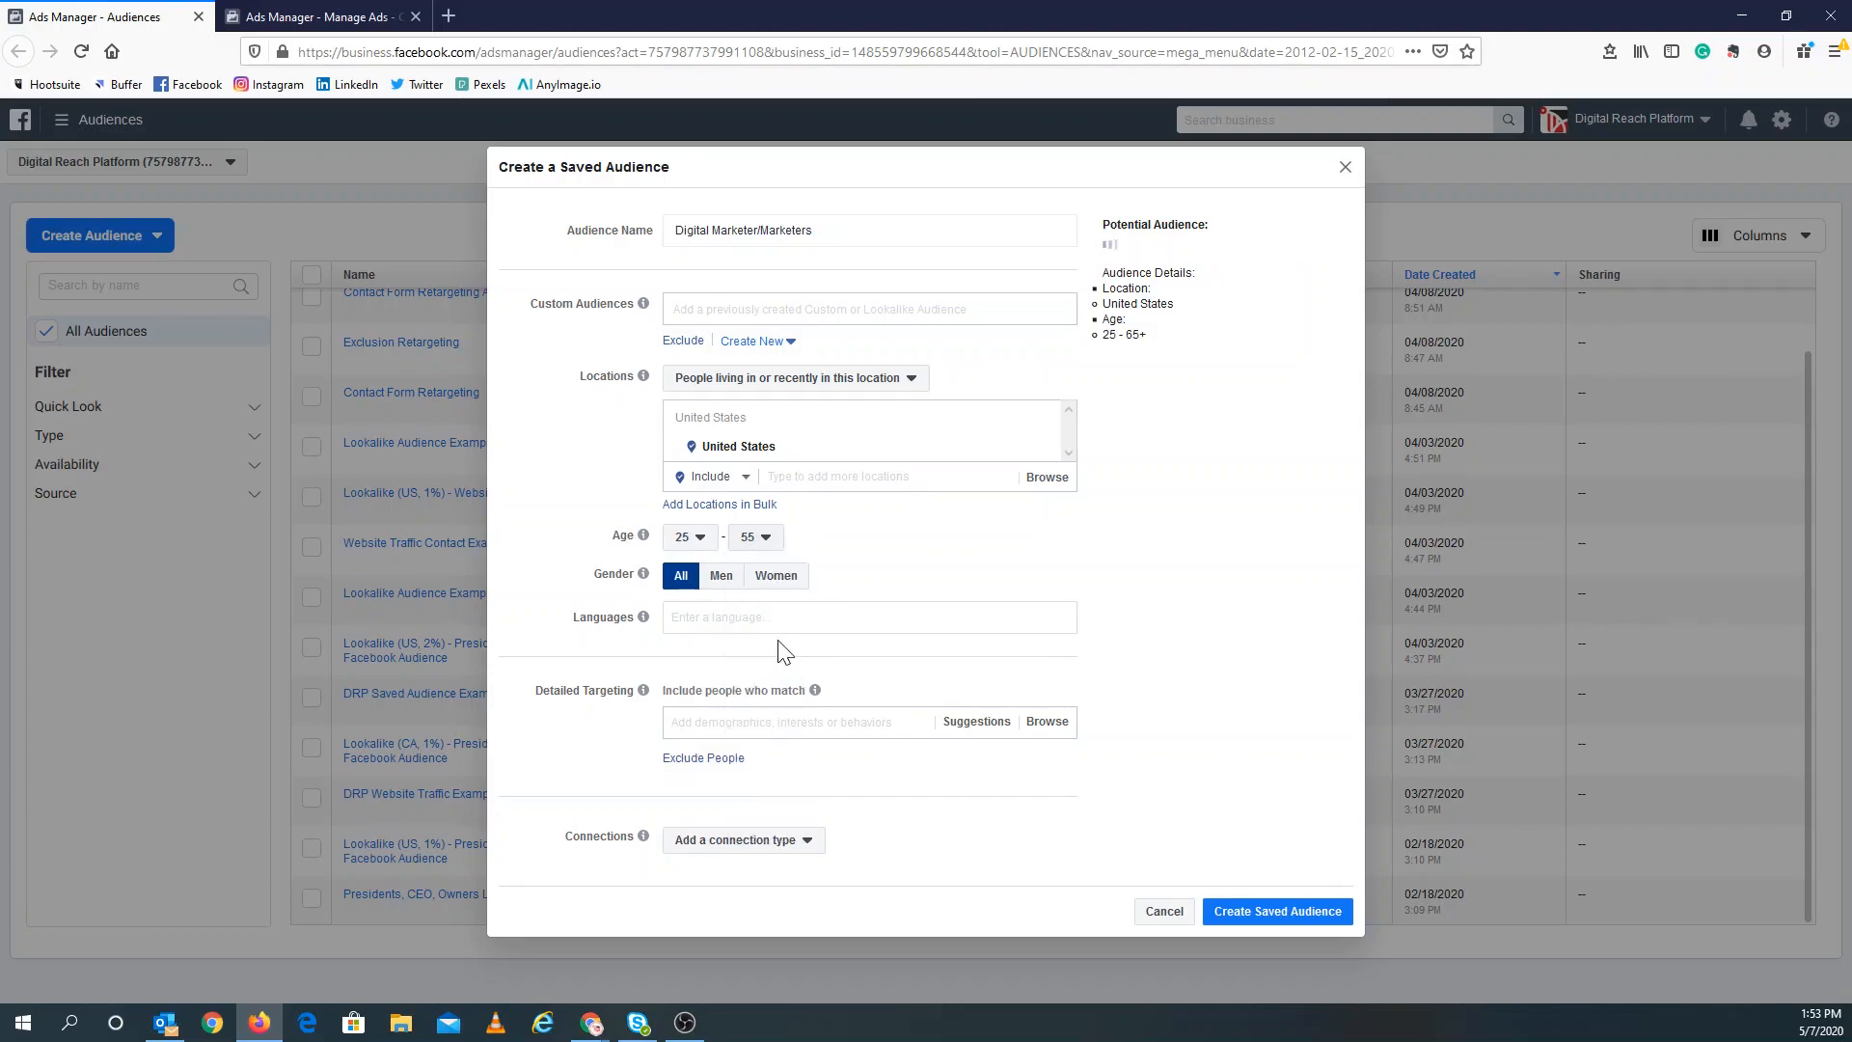
# Add English (US) as the audience's language.
pyautogui.click(715, 628)
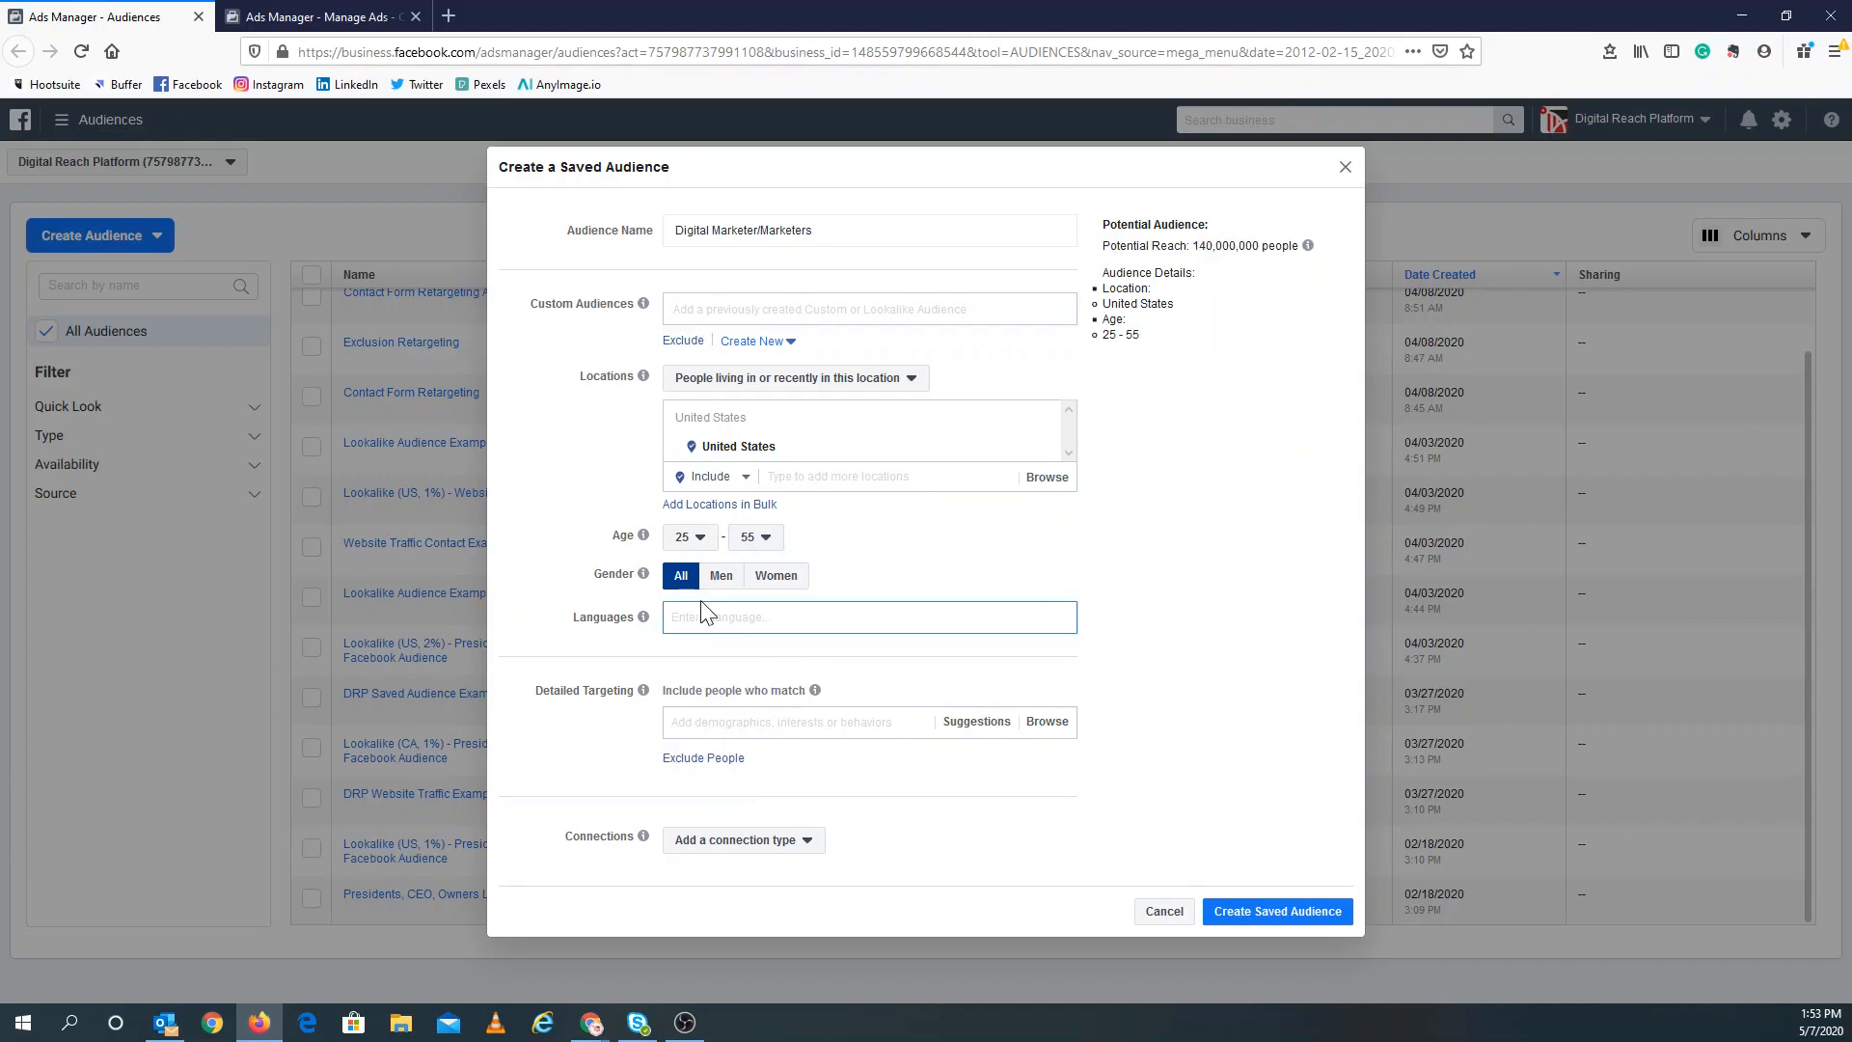
pyautogui.write('english')
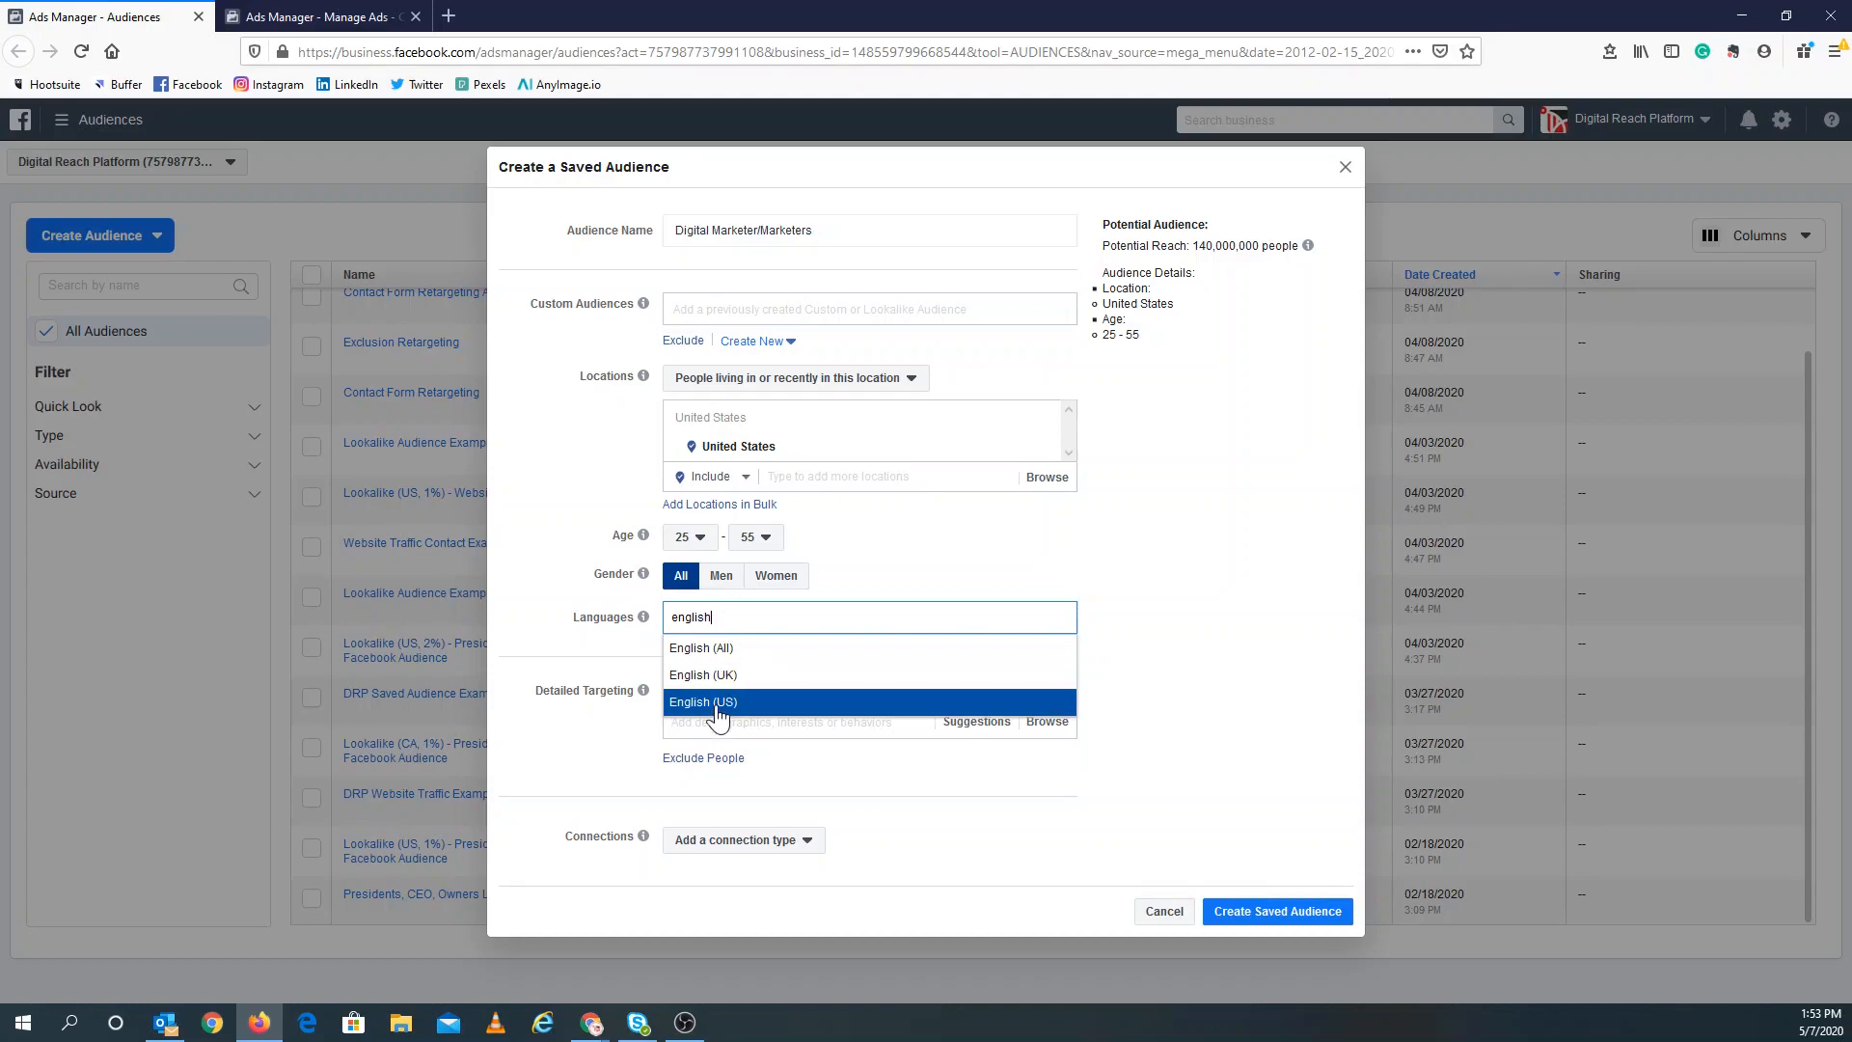
pyautogui.click(718, 712)
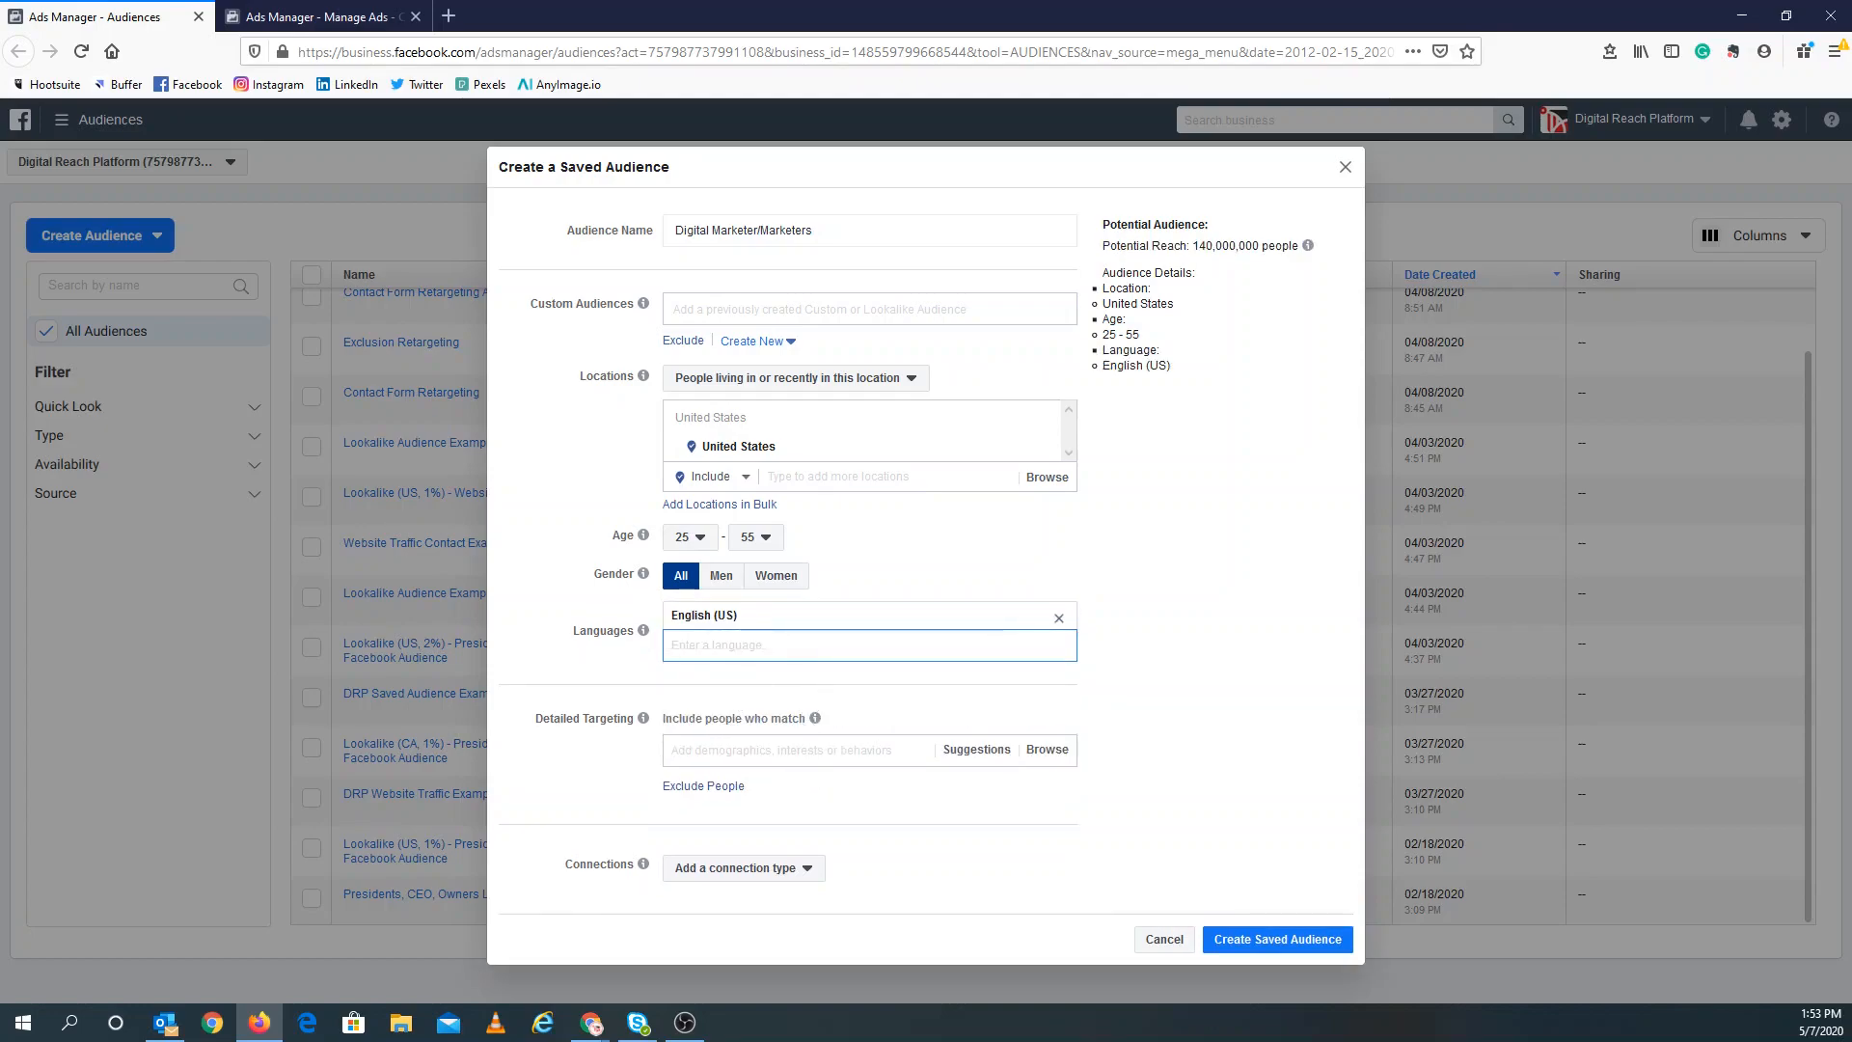
# Add the job titles Marketing Officer and Marketing Assistant from the Work demographics to the detailed targeting.
pyautogui.click(782, 750)
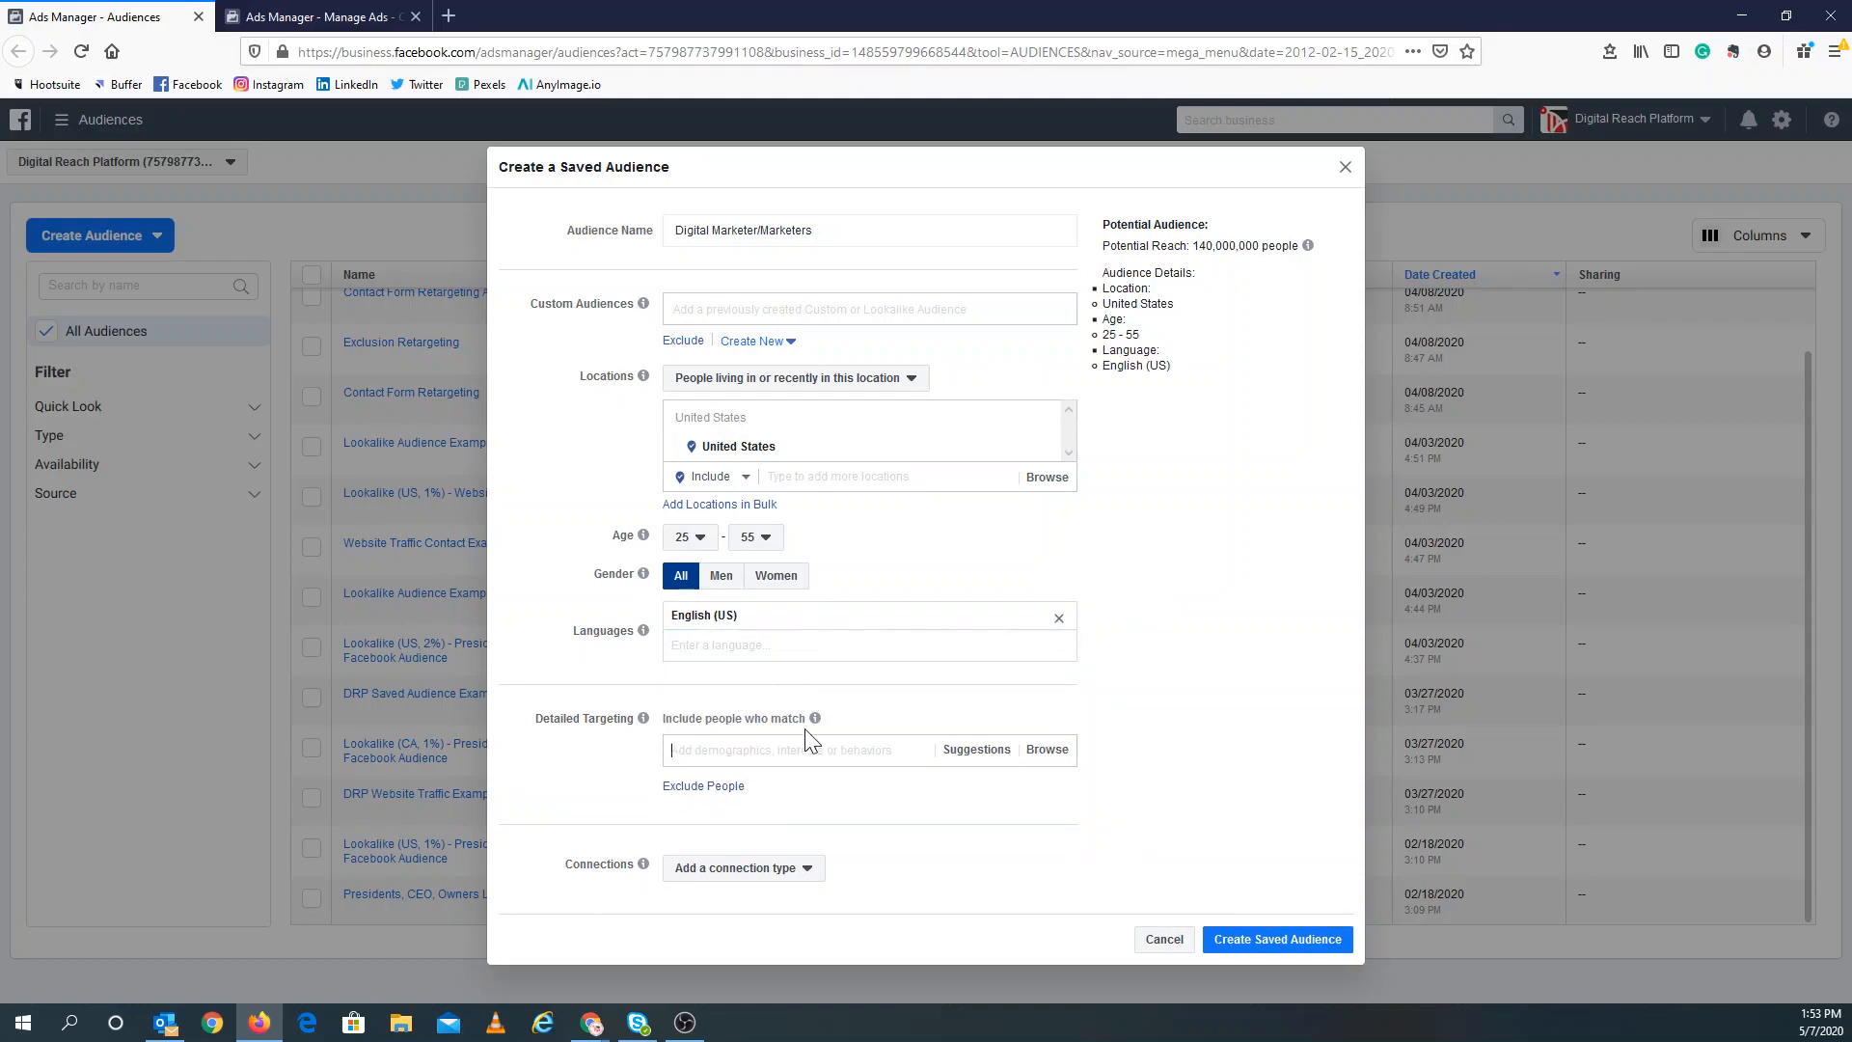
pyautogui.click(1045, 754)
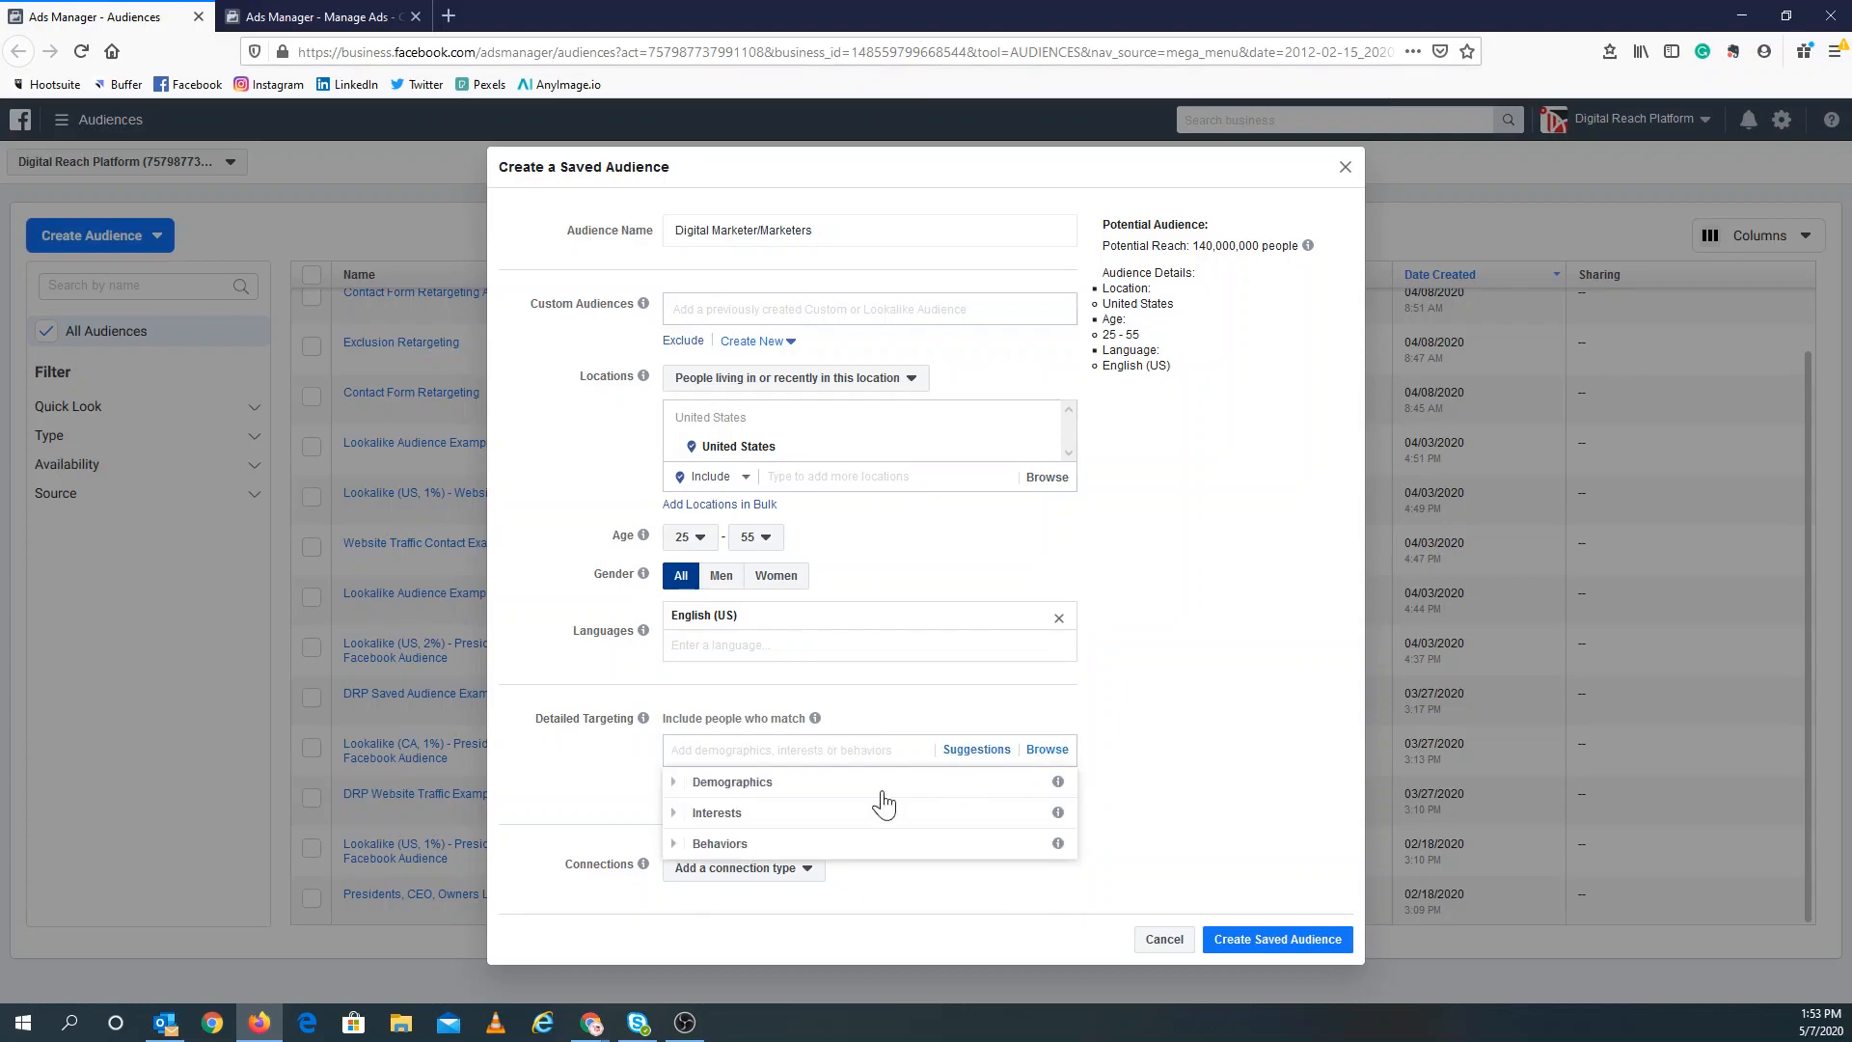
pyautogui.click(675, 786)
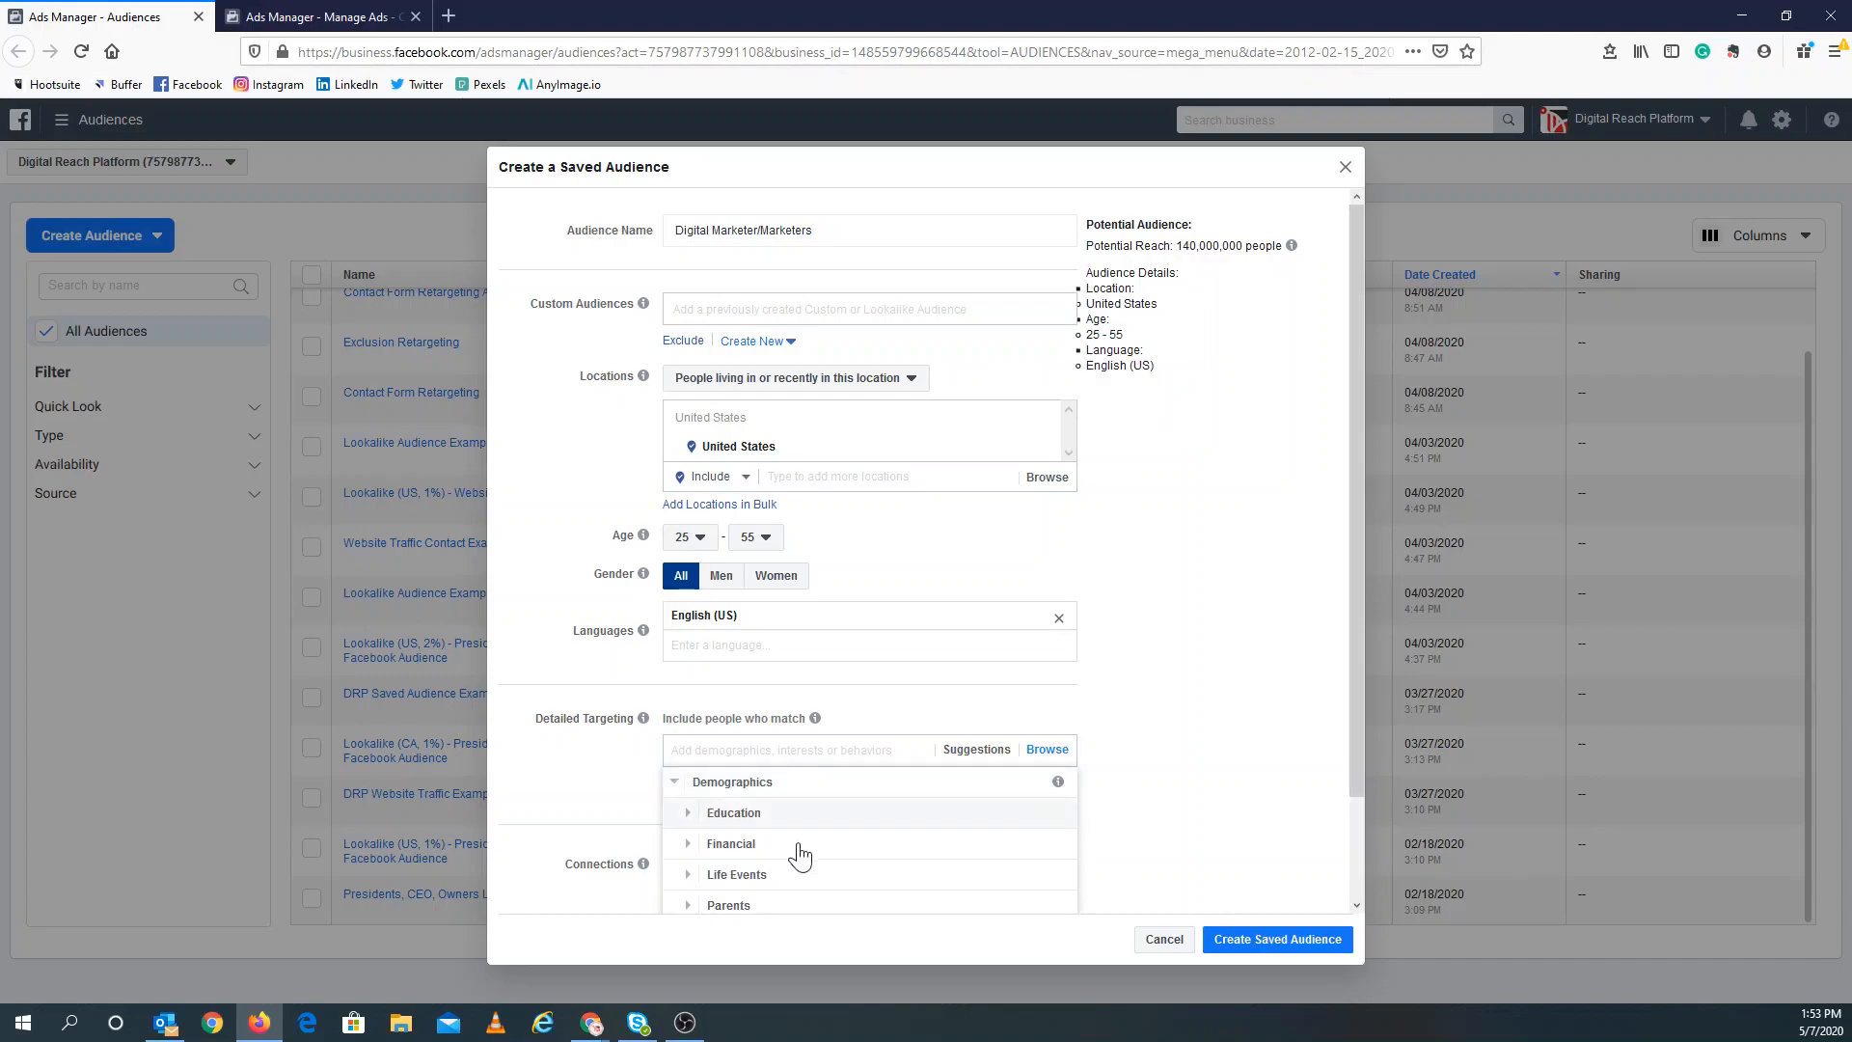
pyautogui.scroll(-1, 800, 854)
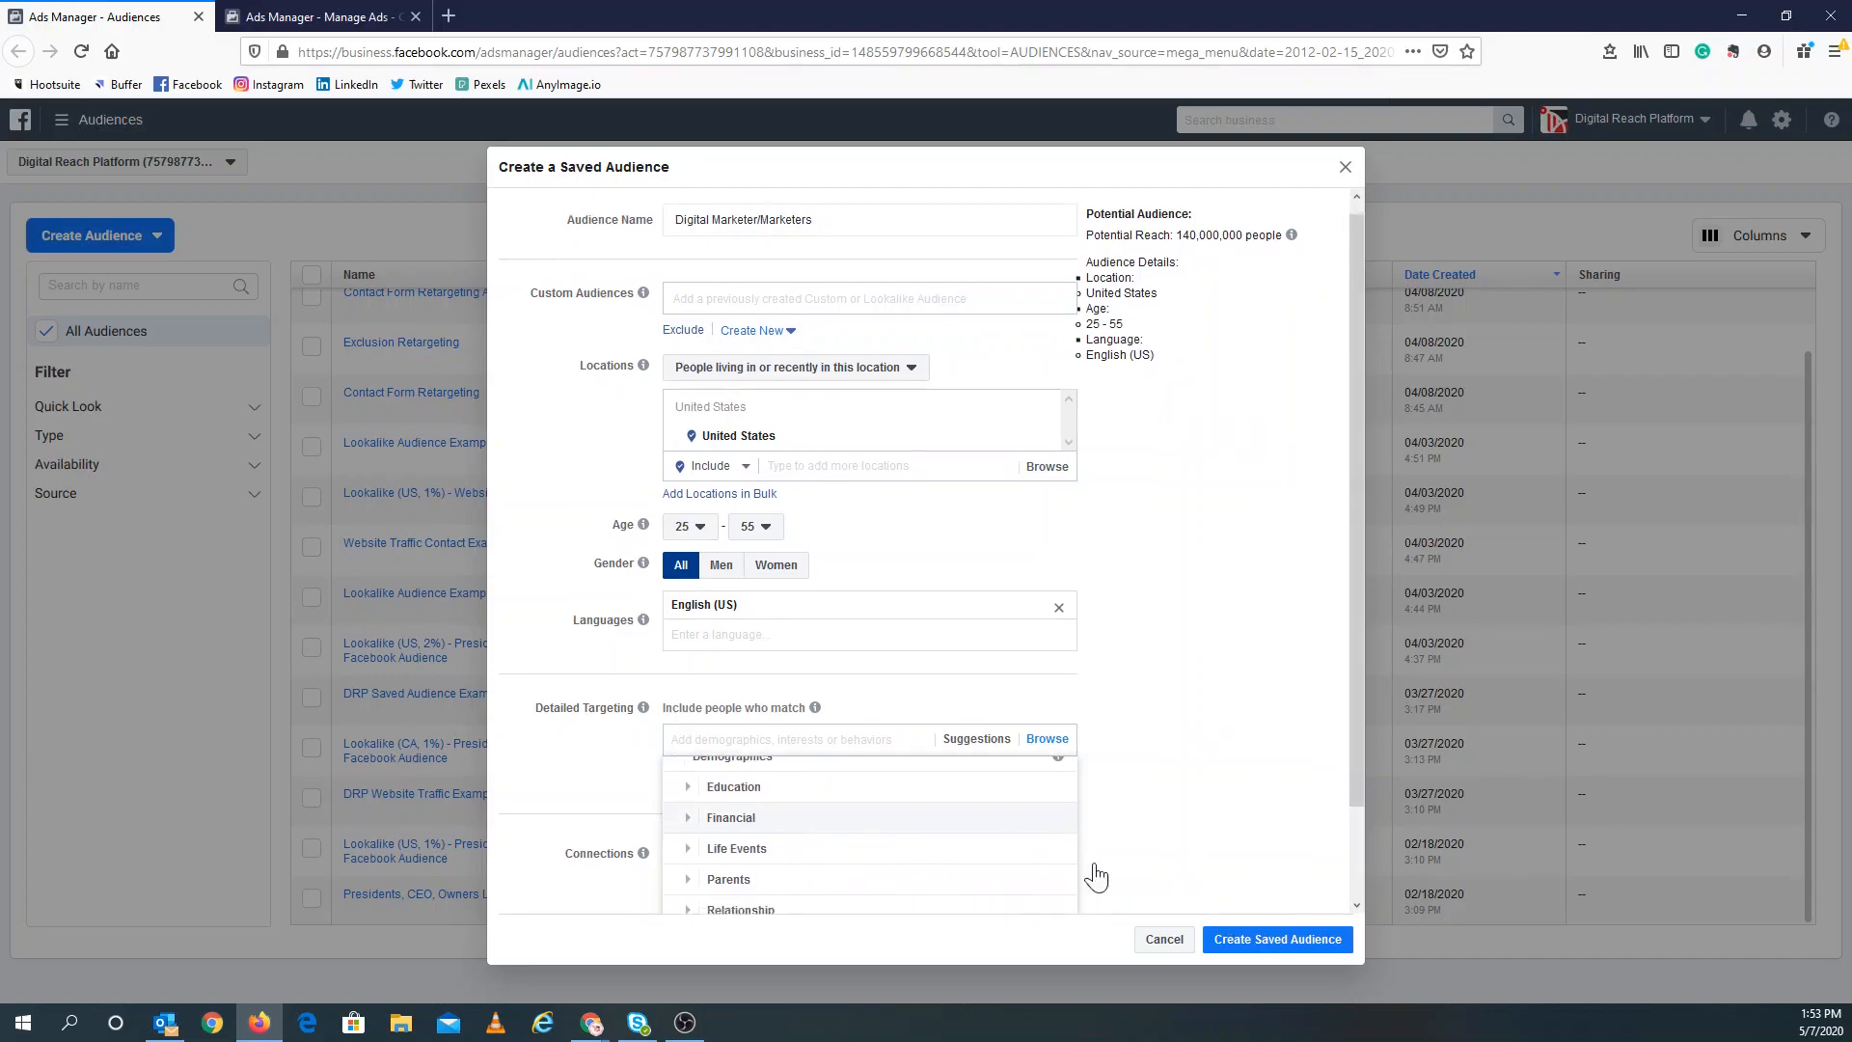
pyautogui.scroll(-3, 1061, 863)
pyautogui.click(685, 837)
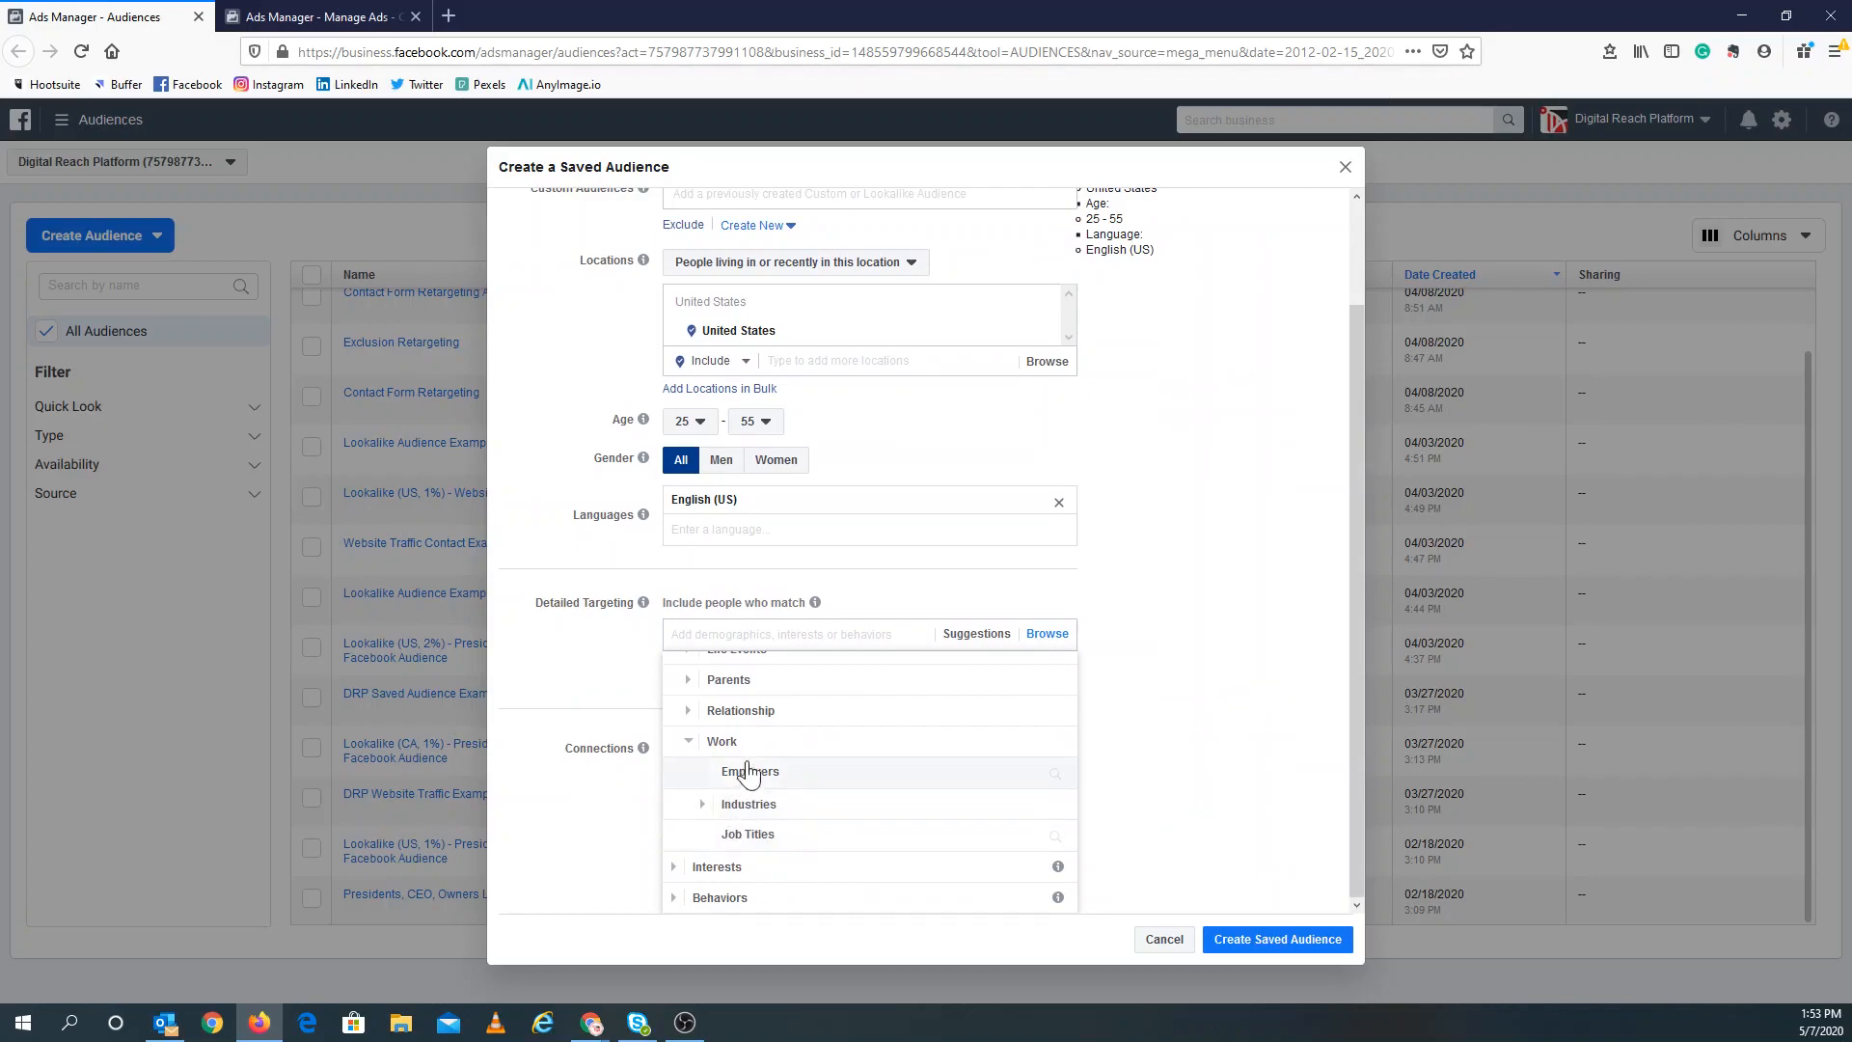
pyautogui.click(749, 843)
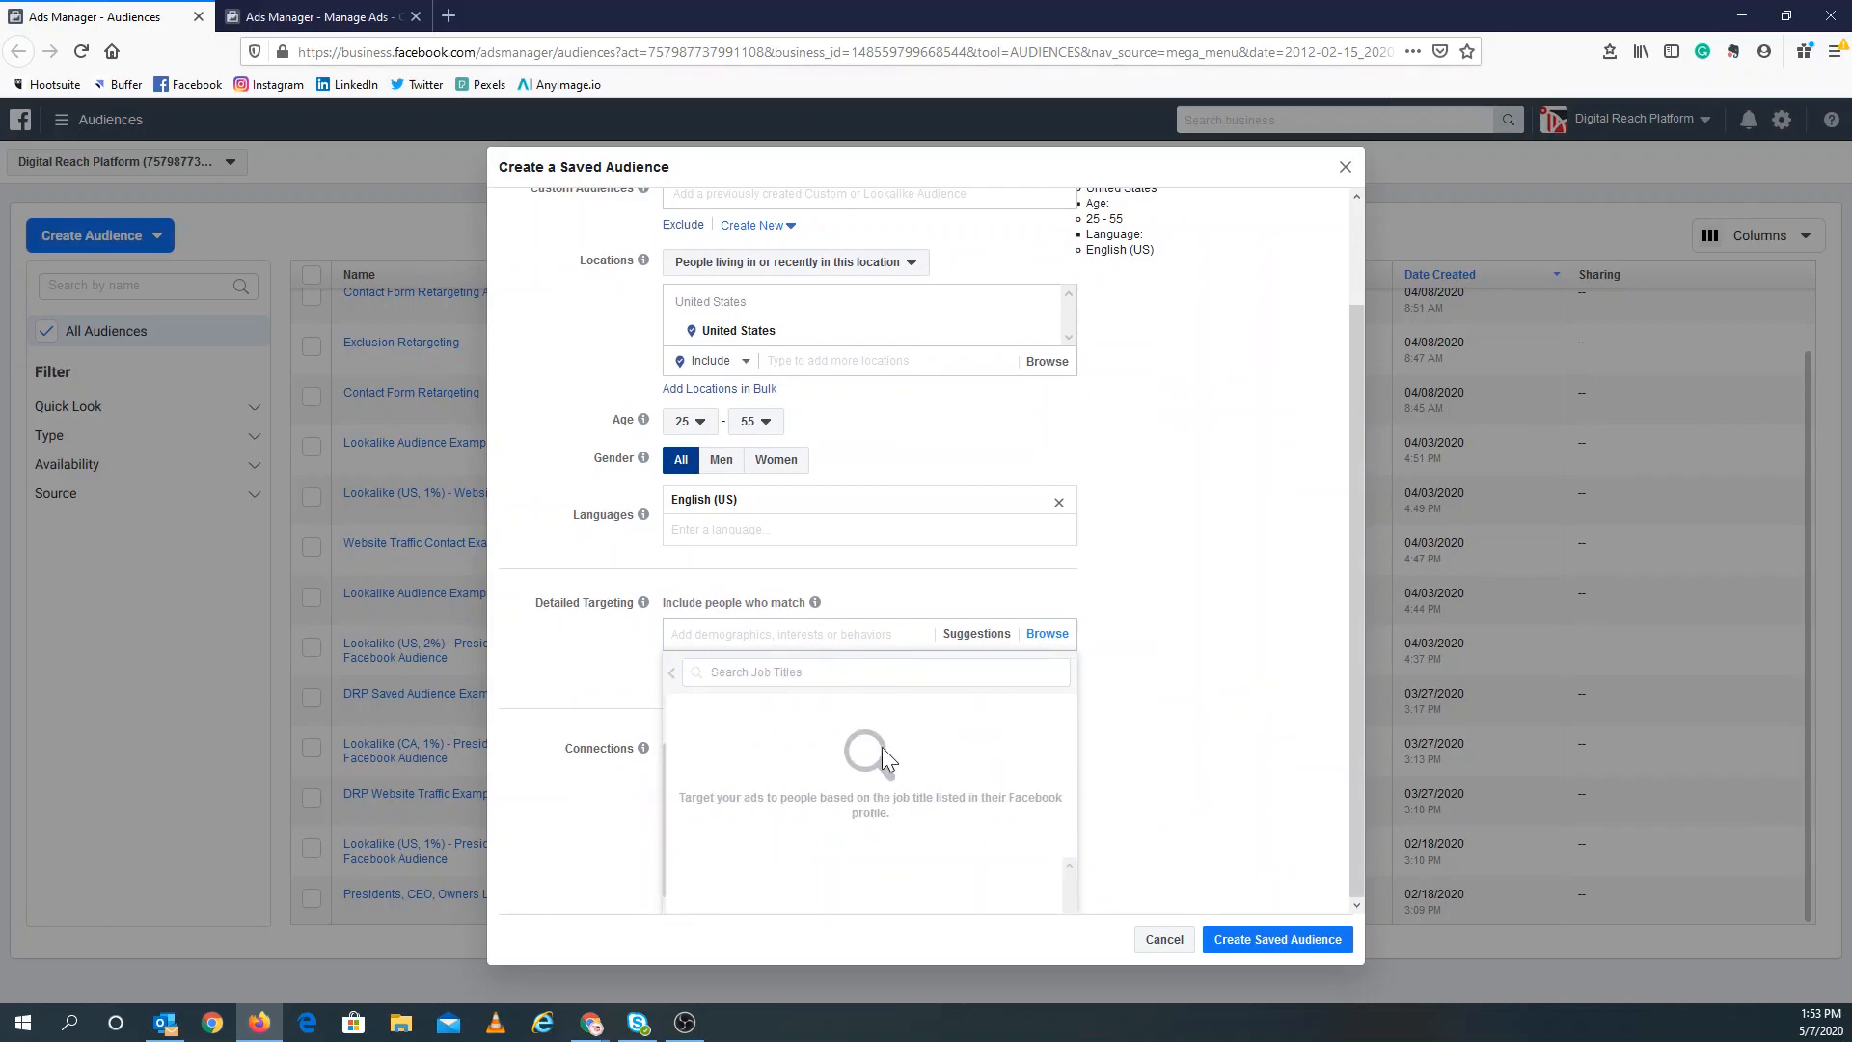
pyautogui.write('mark')
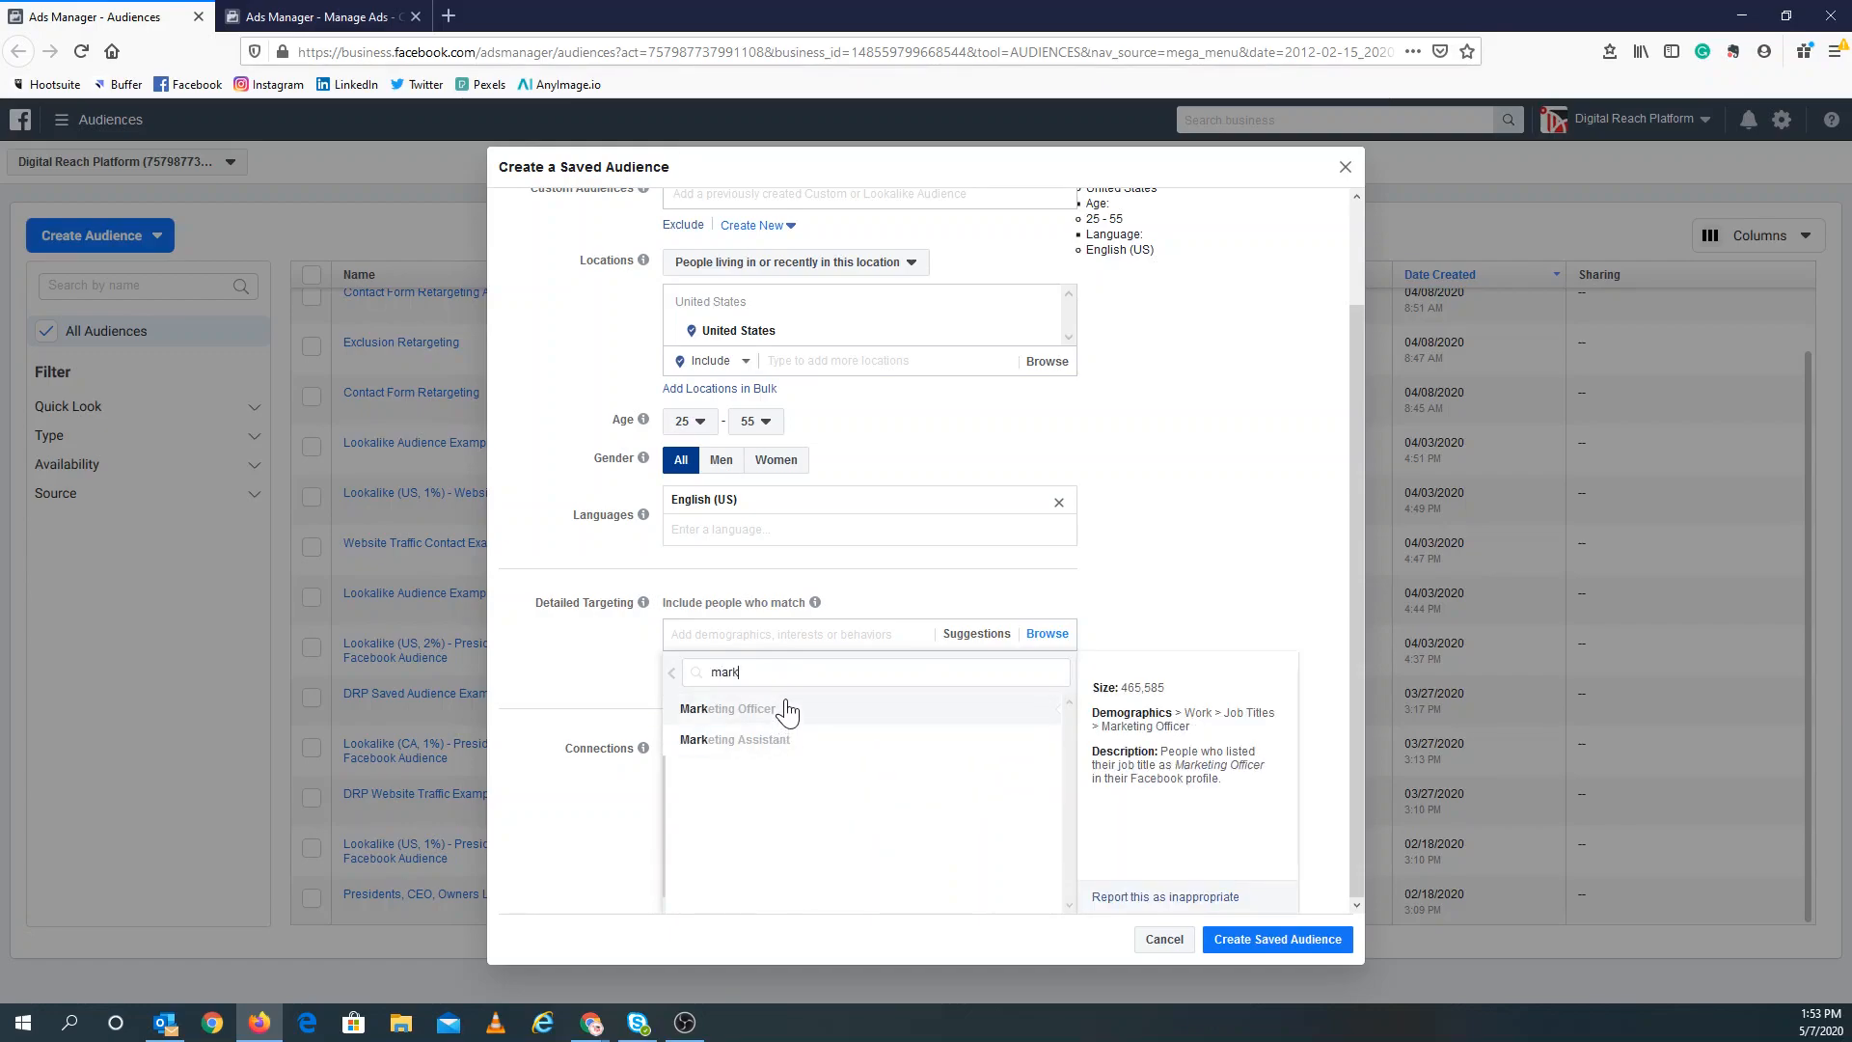
pyautogui.click(781, 711)
pyautogui.click(757, 822)
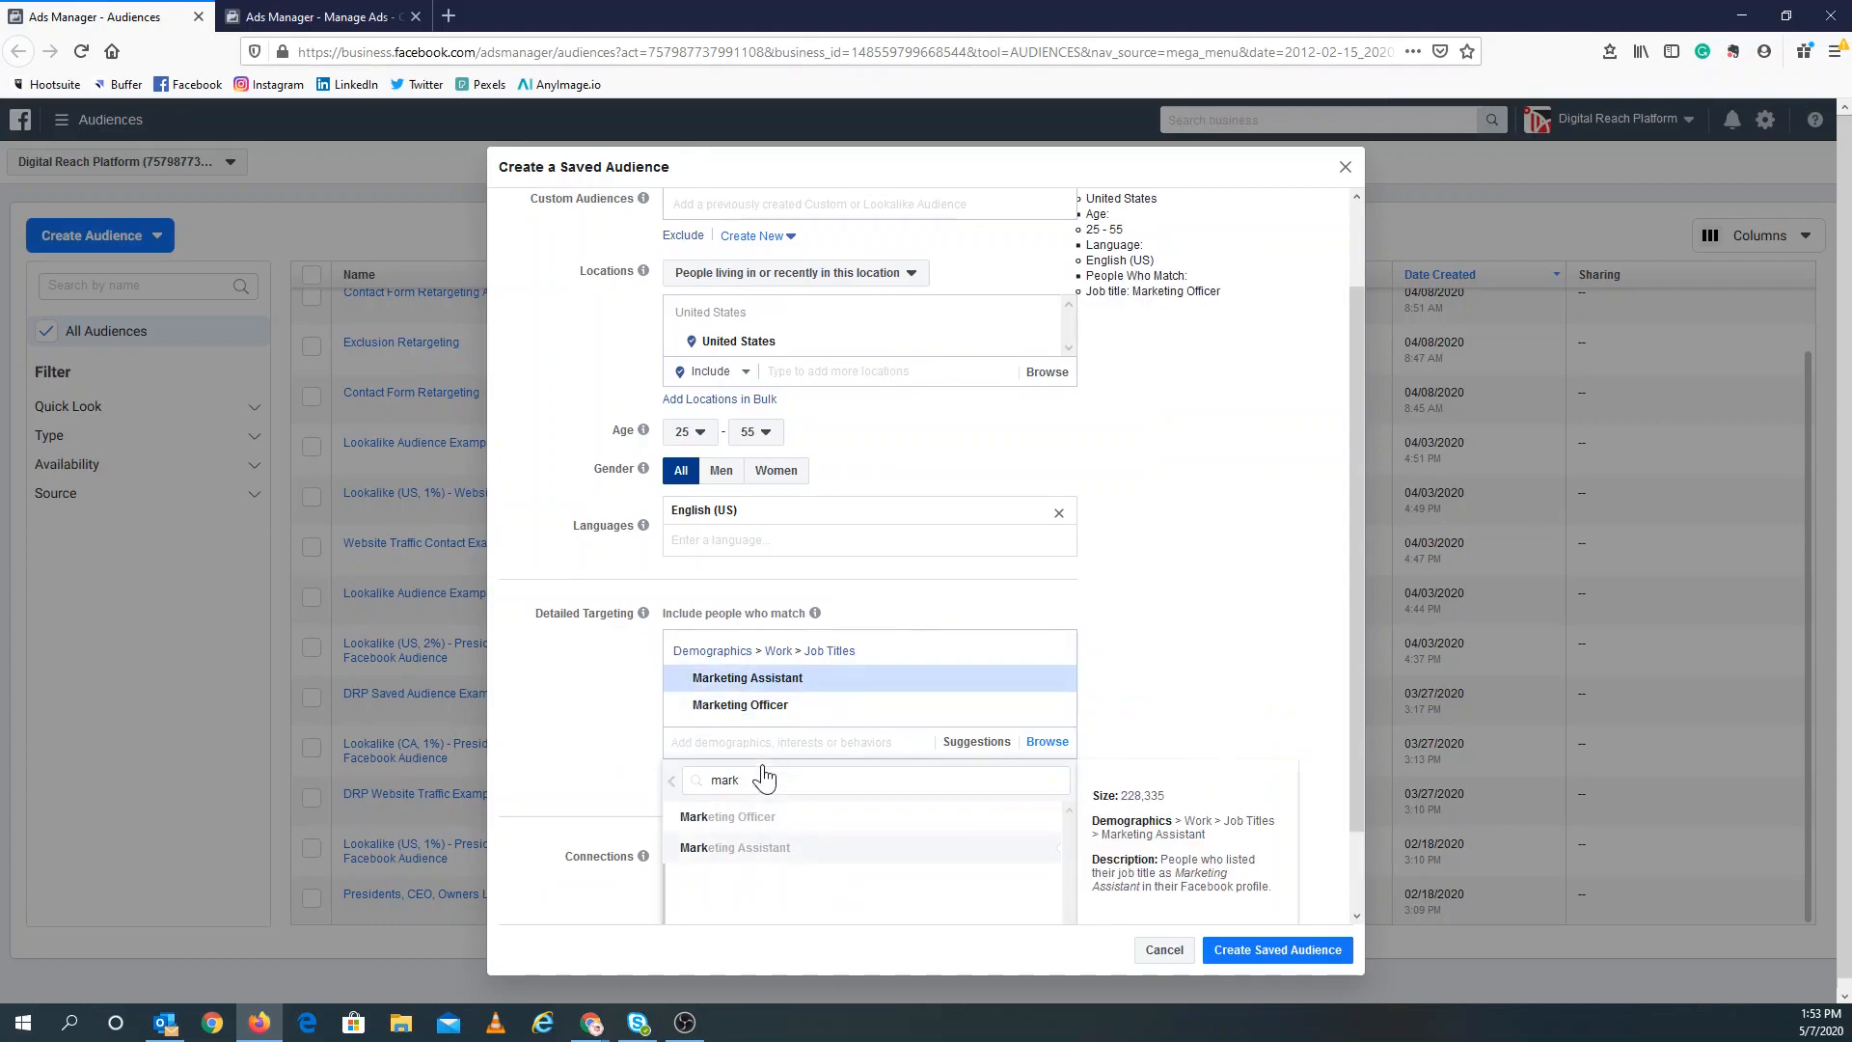
# Find and add the job titles Digital Marketing Strategist and Digital strategy manager to the detailed targeting.
pyautogui.hotkey('ctrl', 'a')
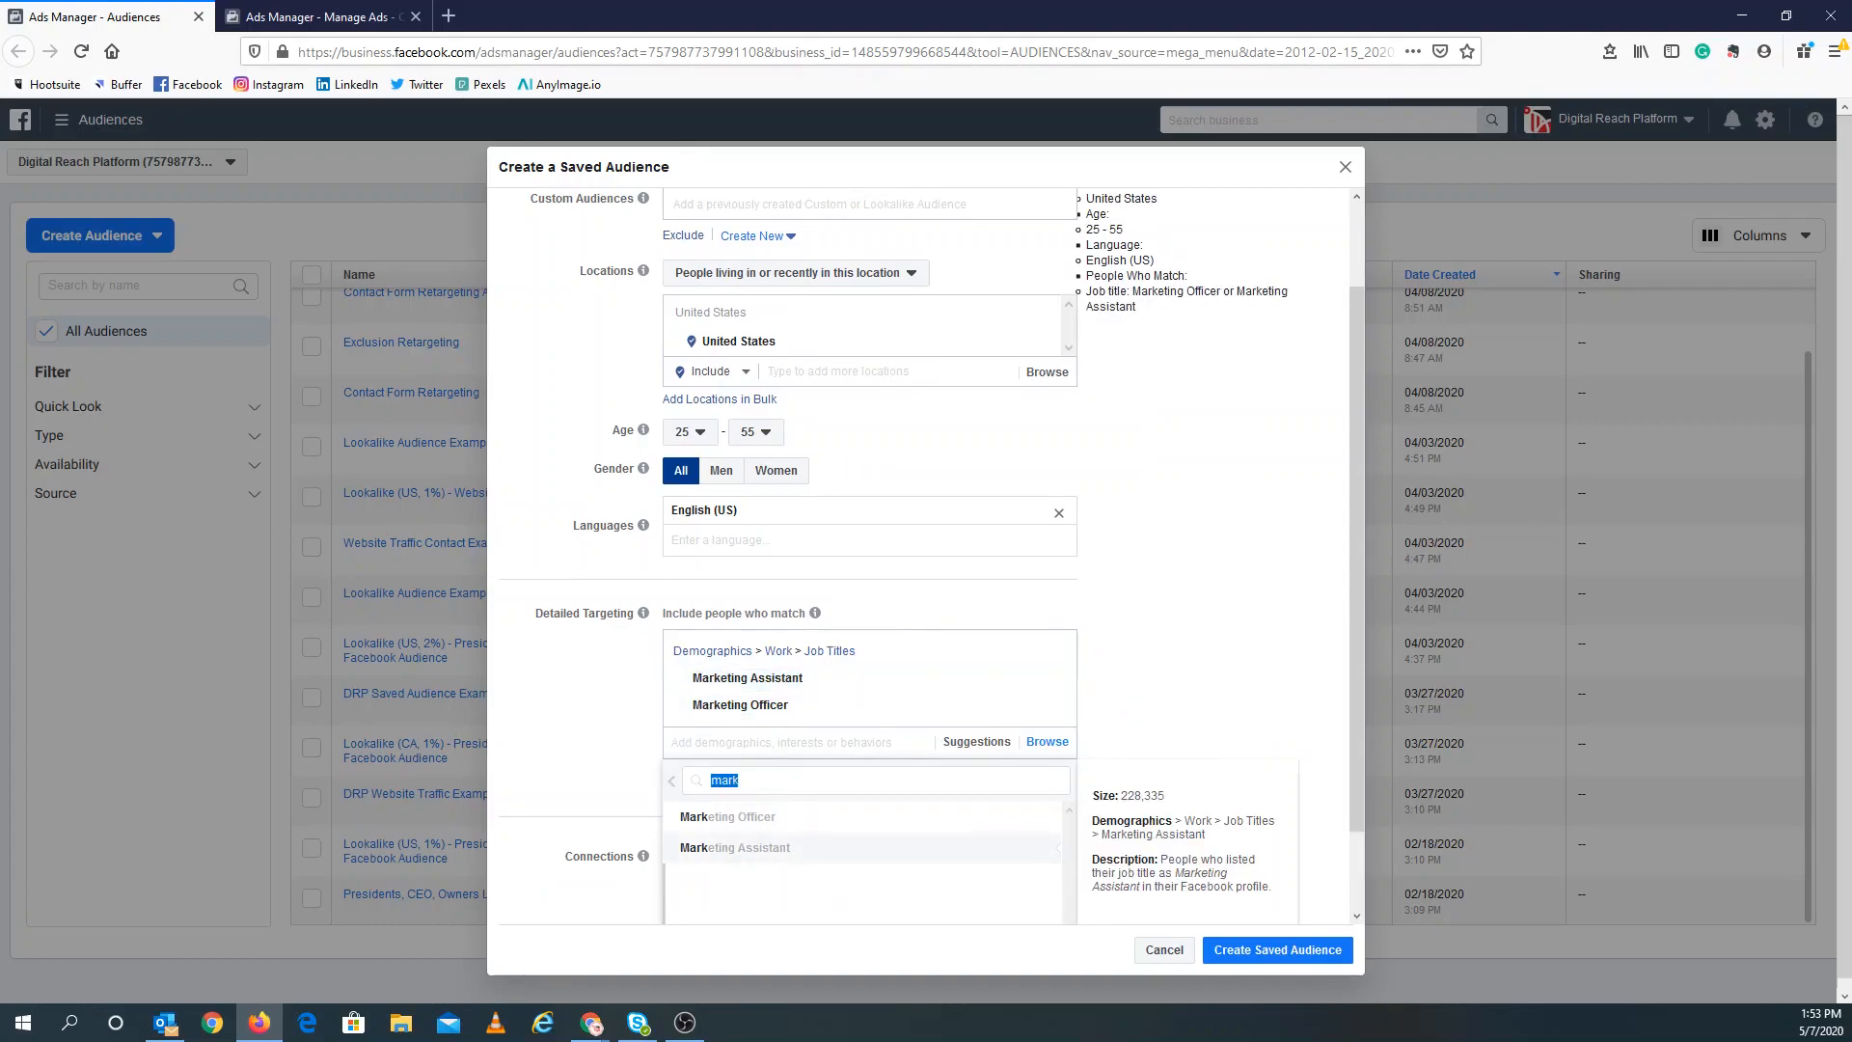
pyautogui.write('digit')
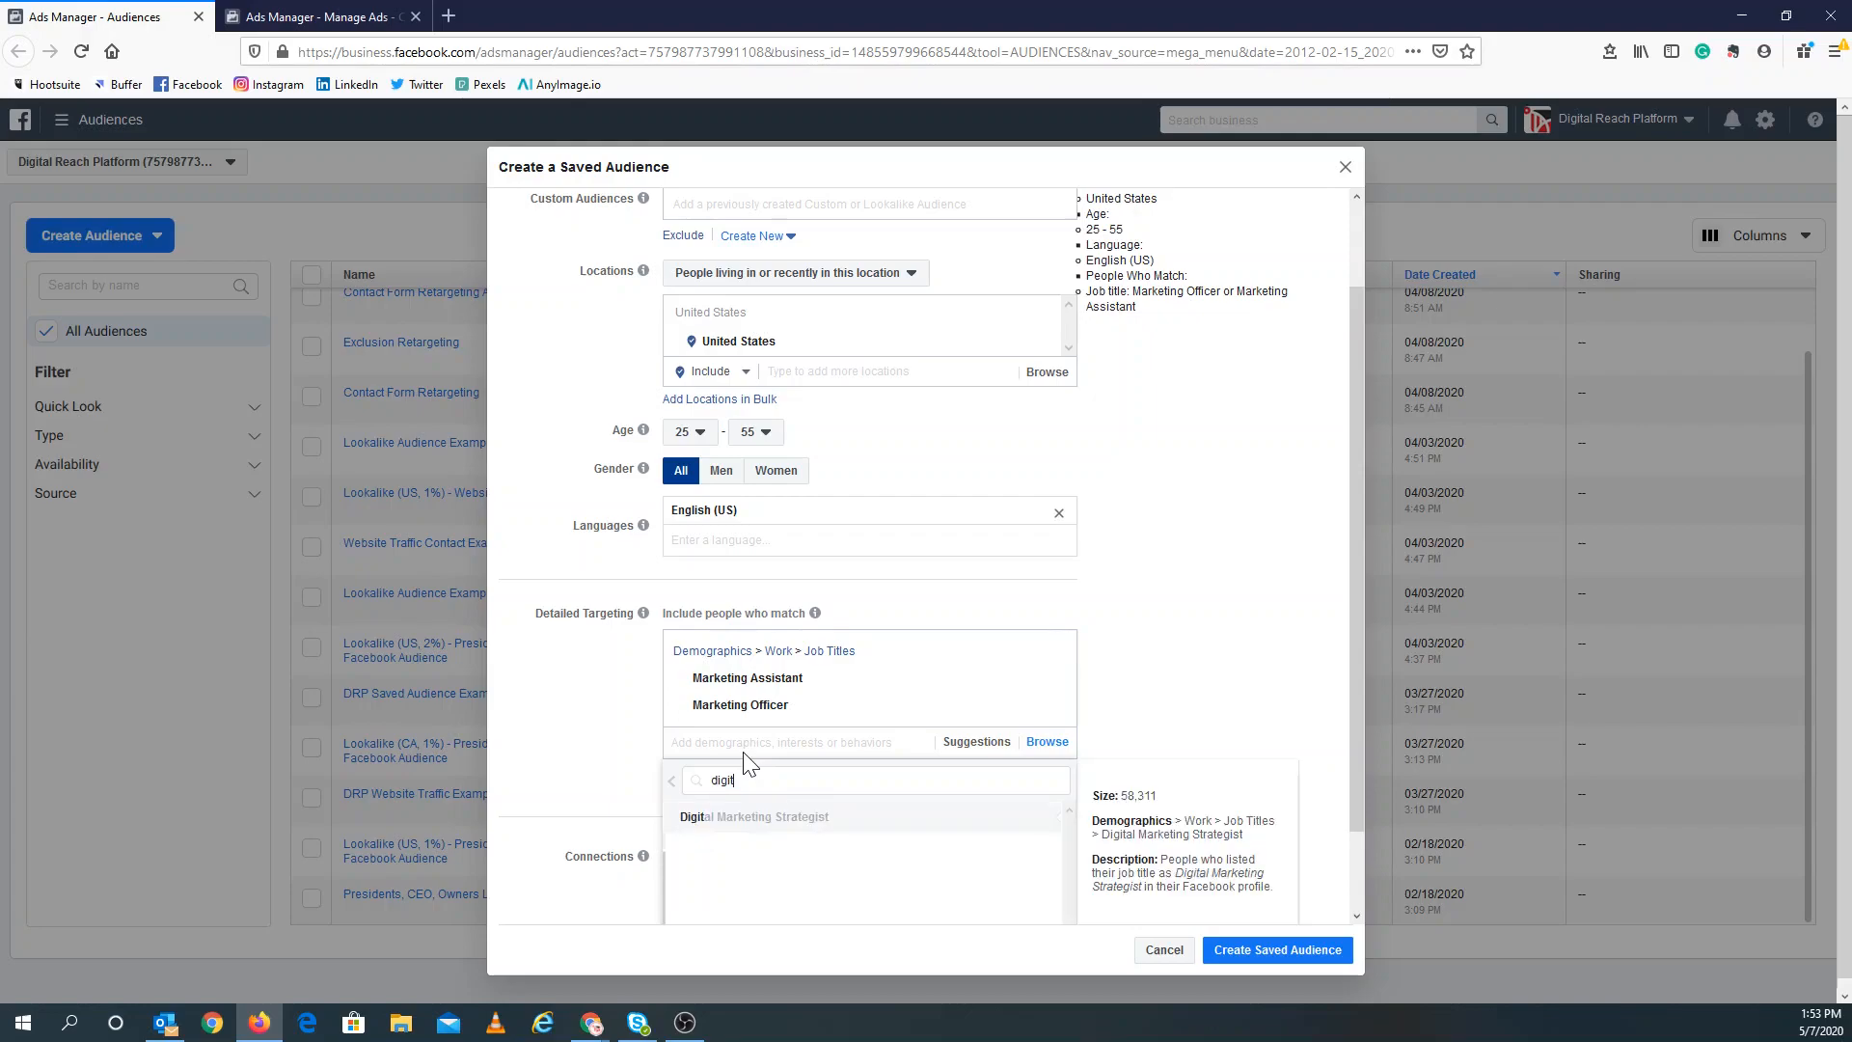
pyautogui.click(757, 817)
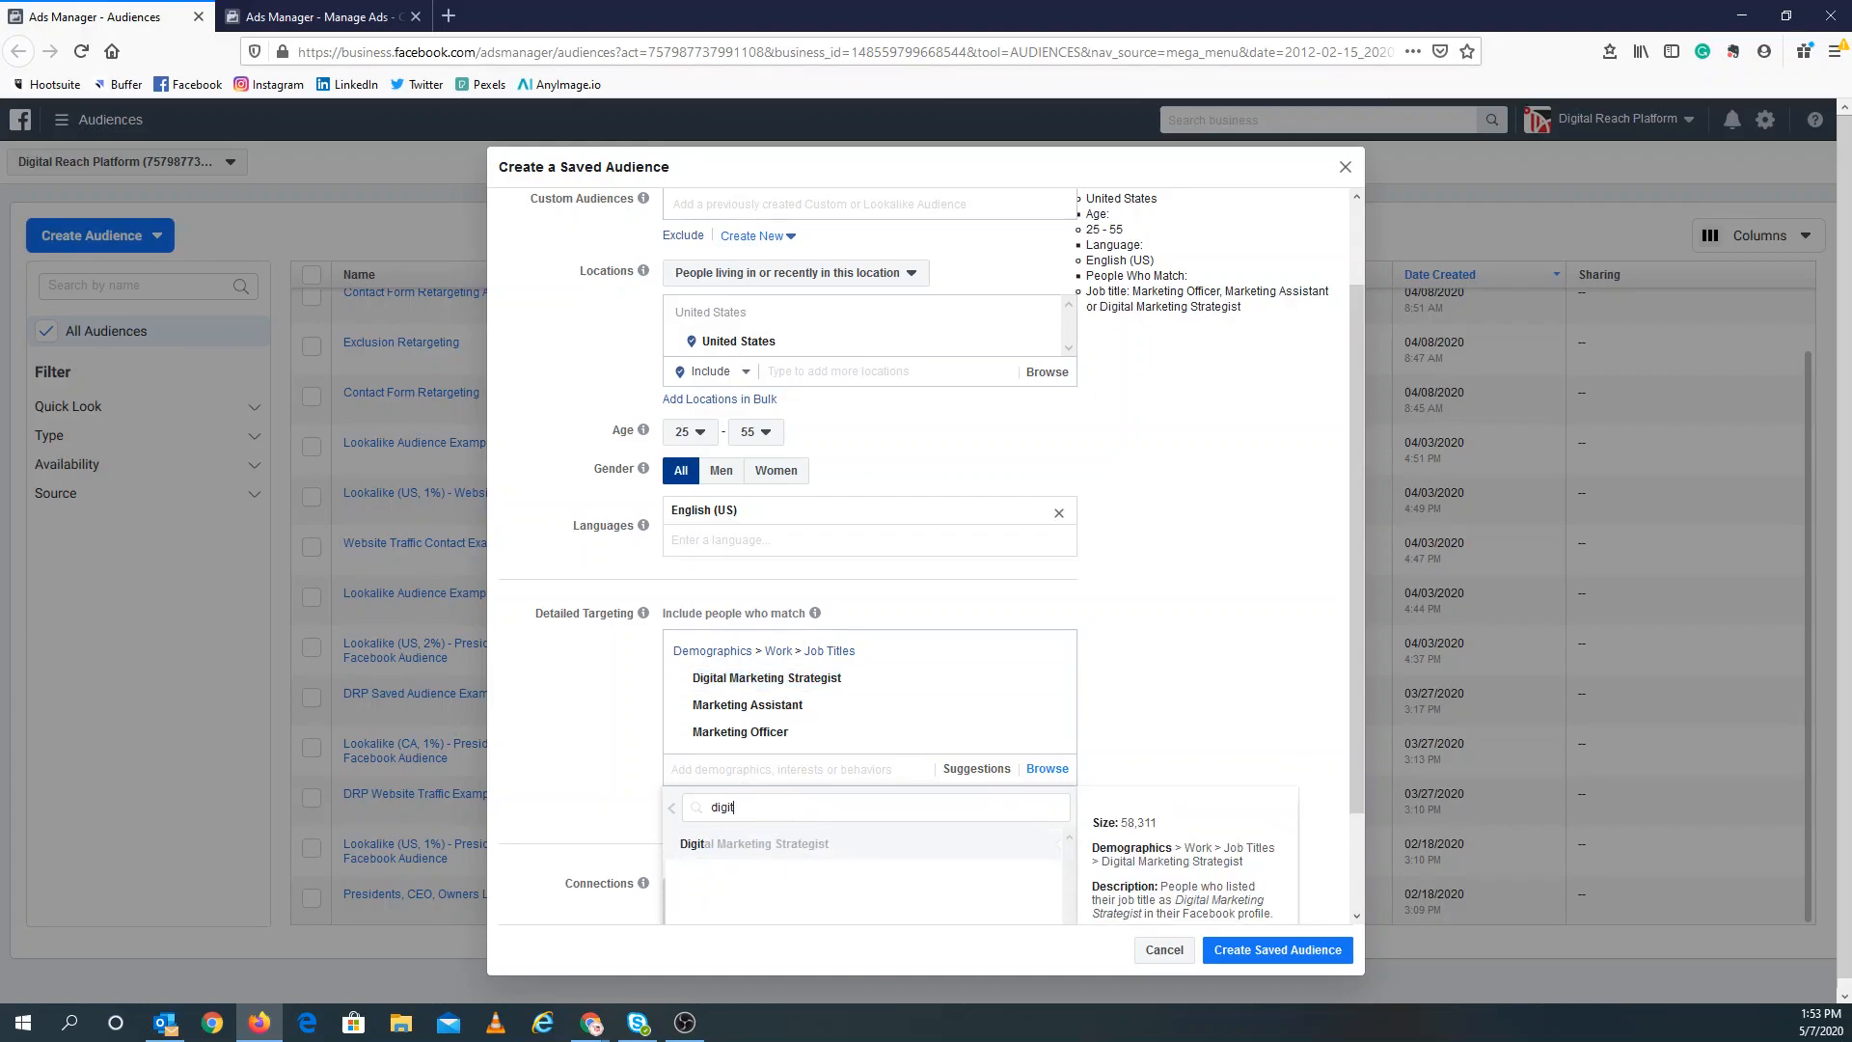
pyautogui.write('al ma')
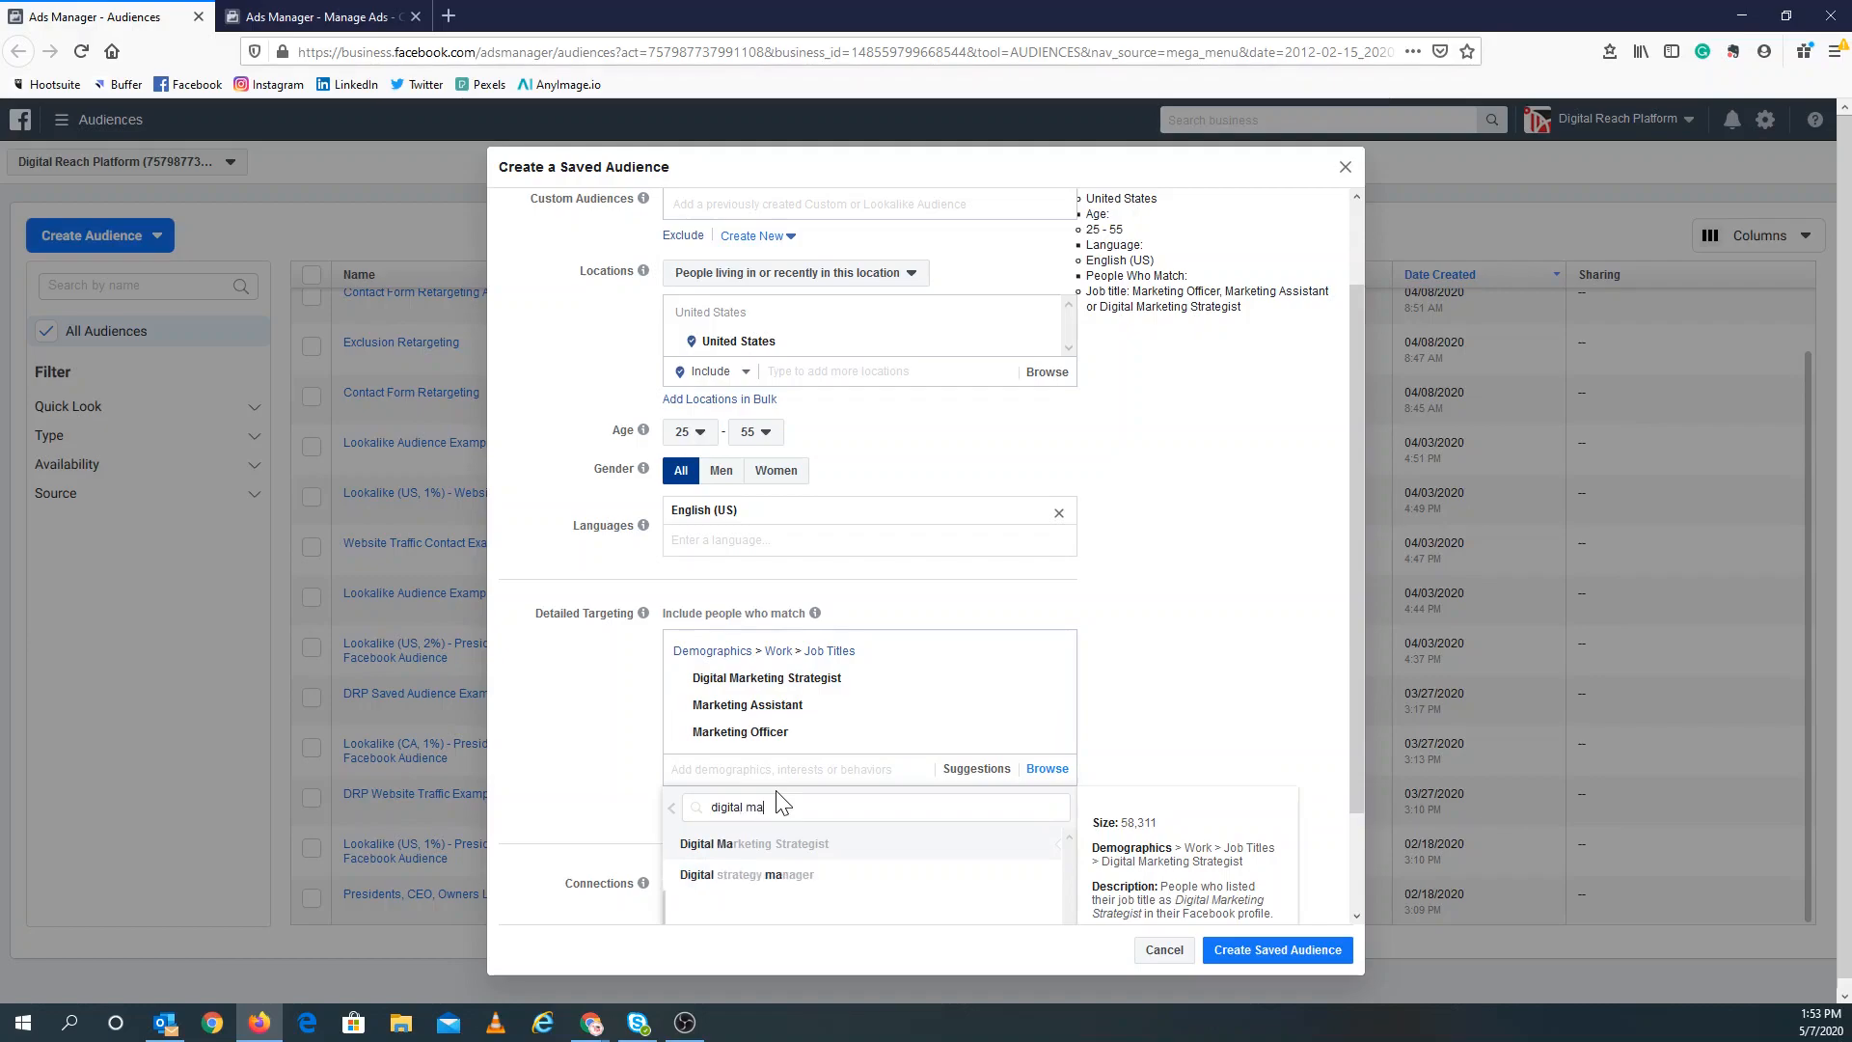
pyautogui.click(806, 879)
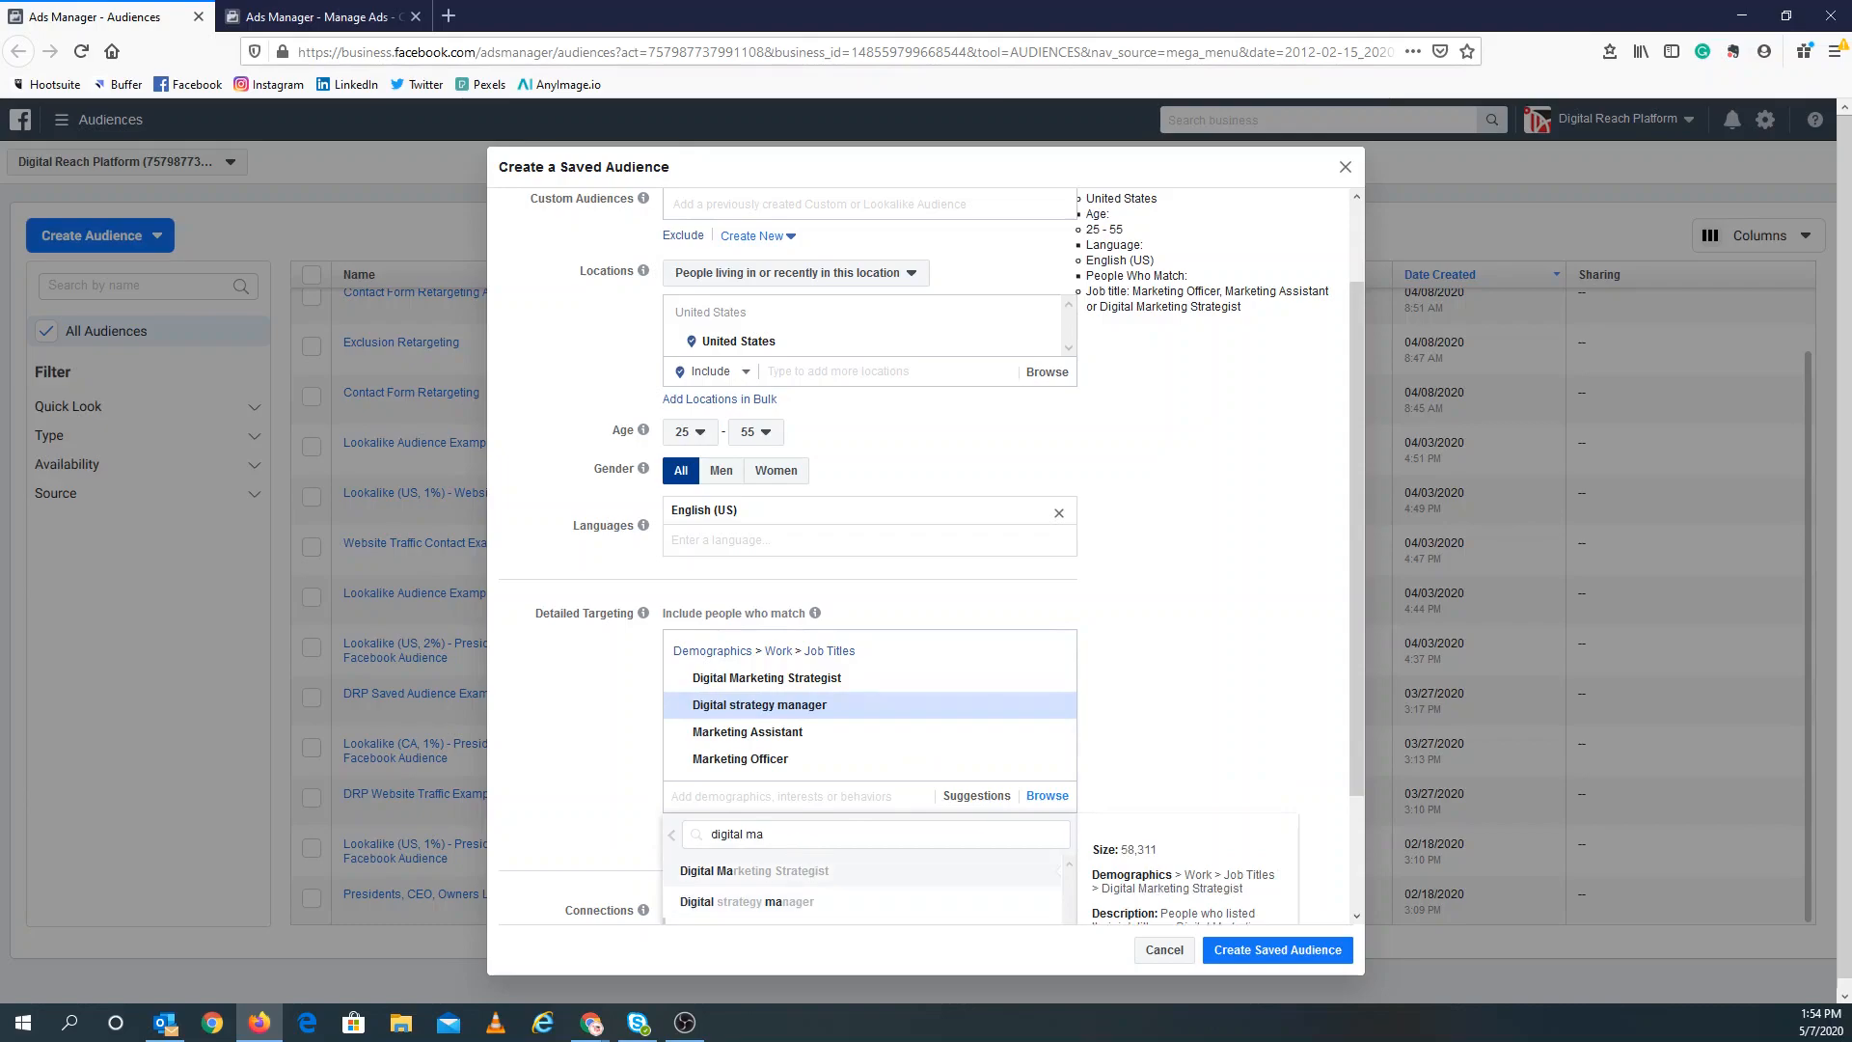
# Search job titles for "marketing", add Chief marketing officer to the detailed targeting, and close the list of suggestions.
pyautogui.hotkey('ctrl', 'a')
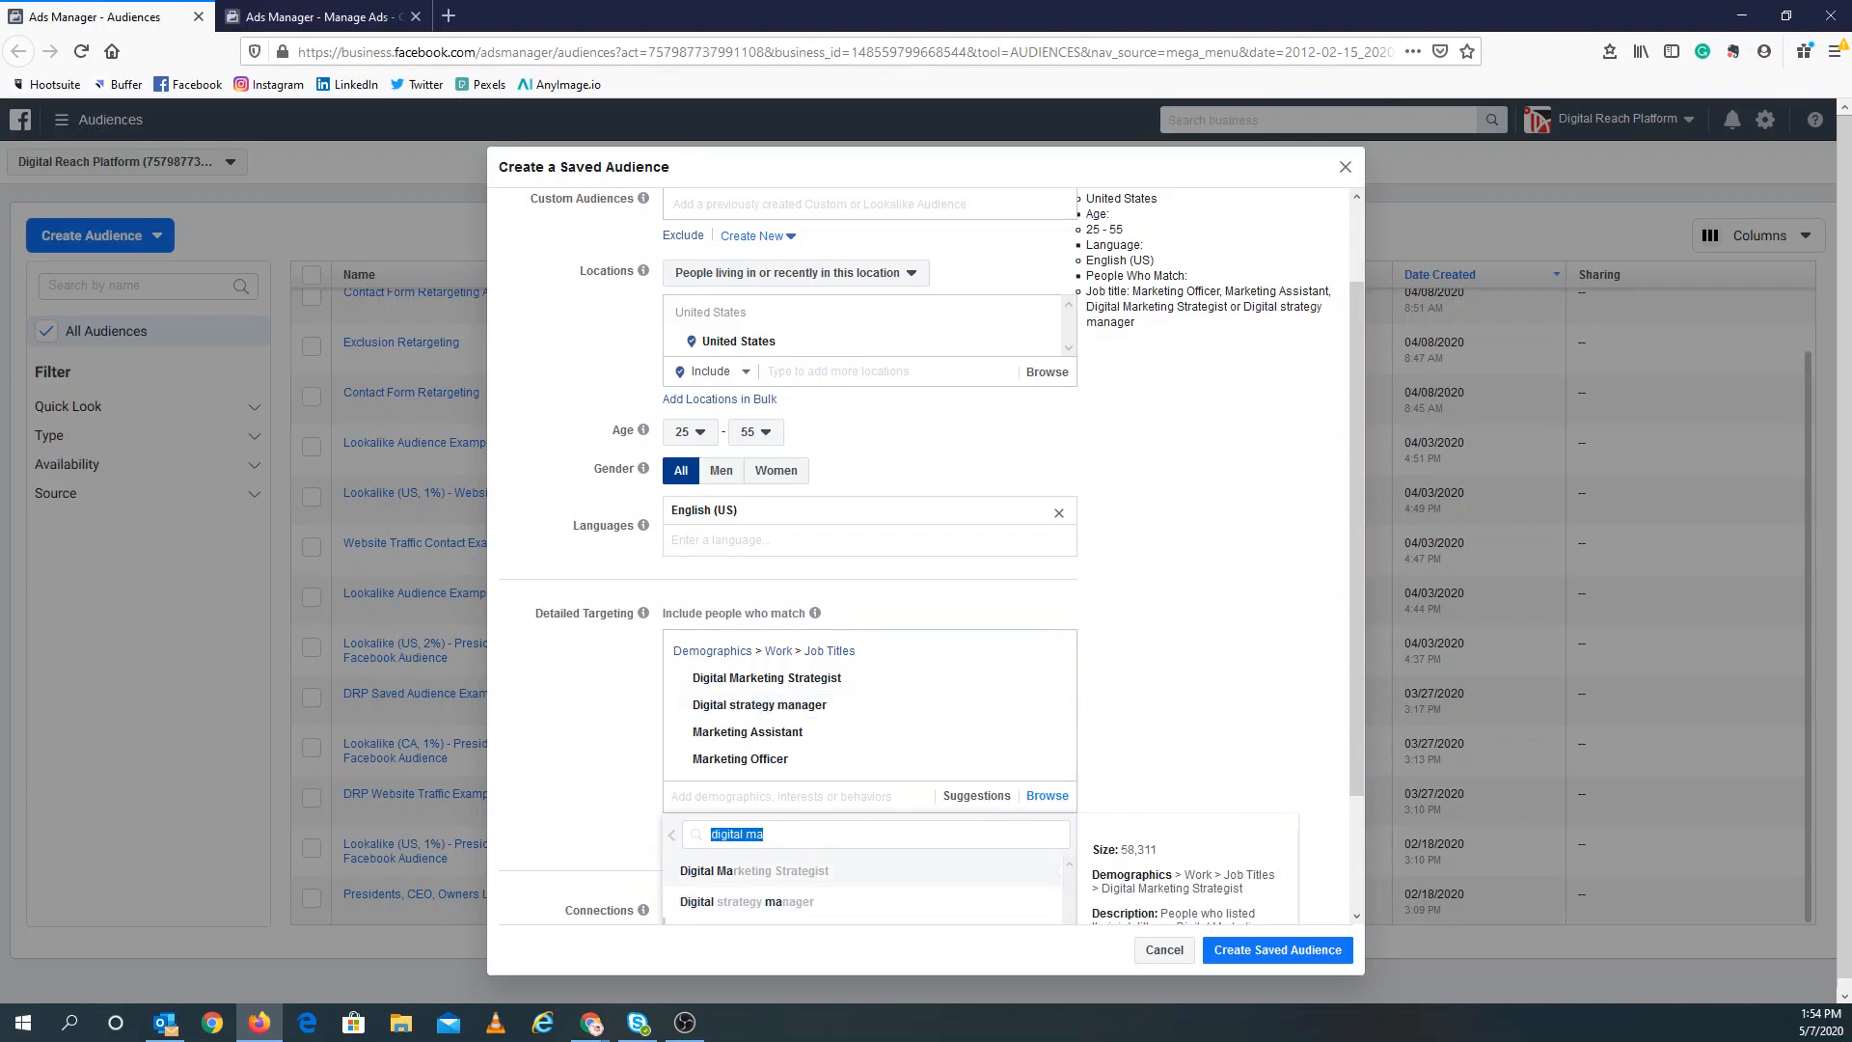
pyautogui.write('marketing')
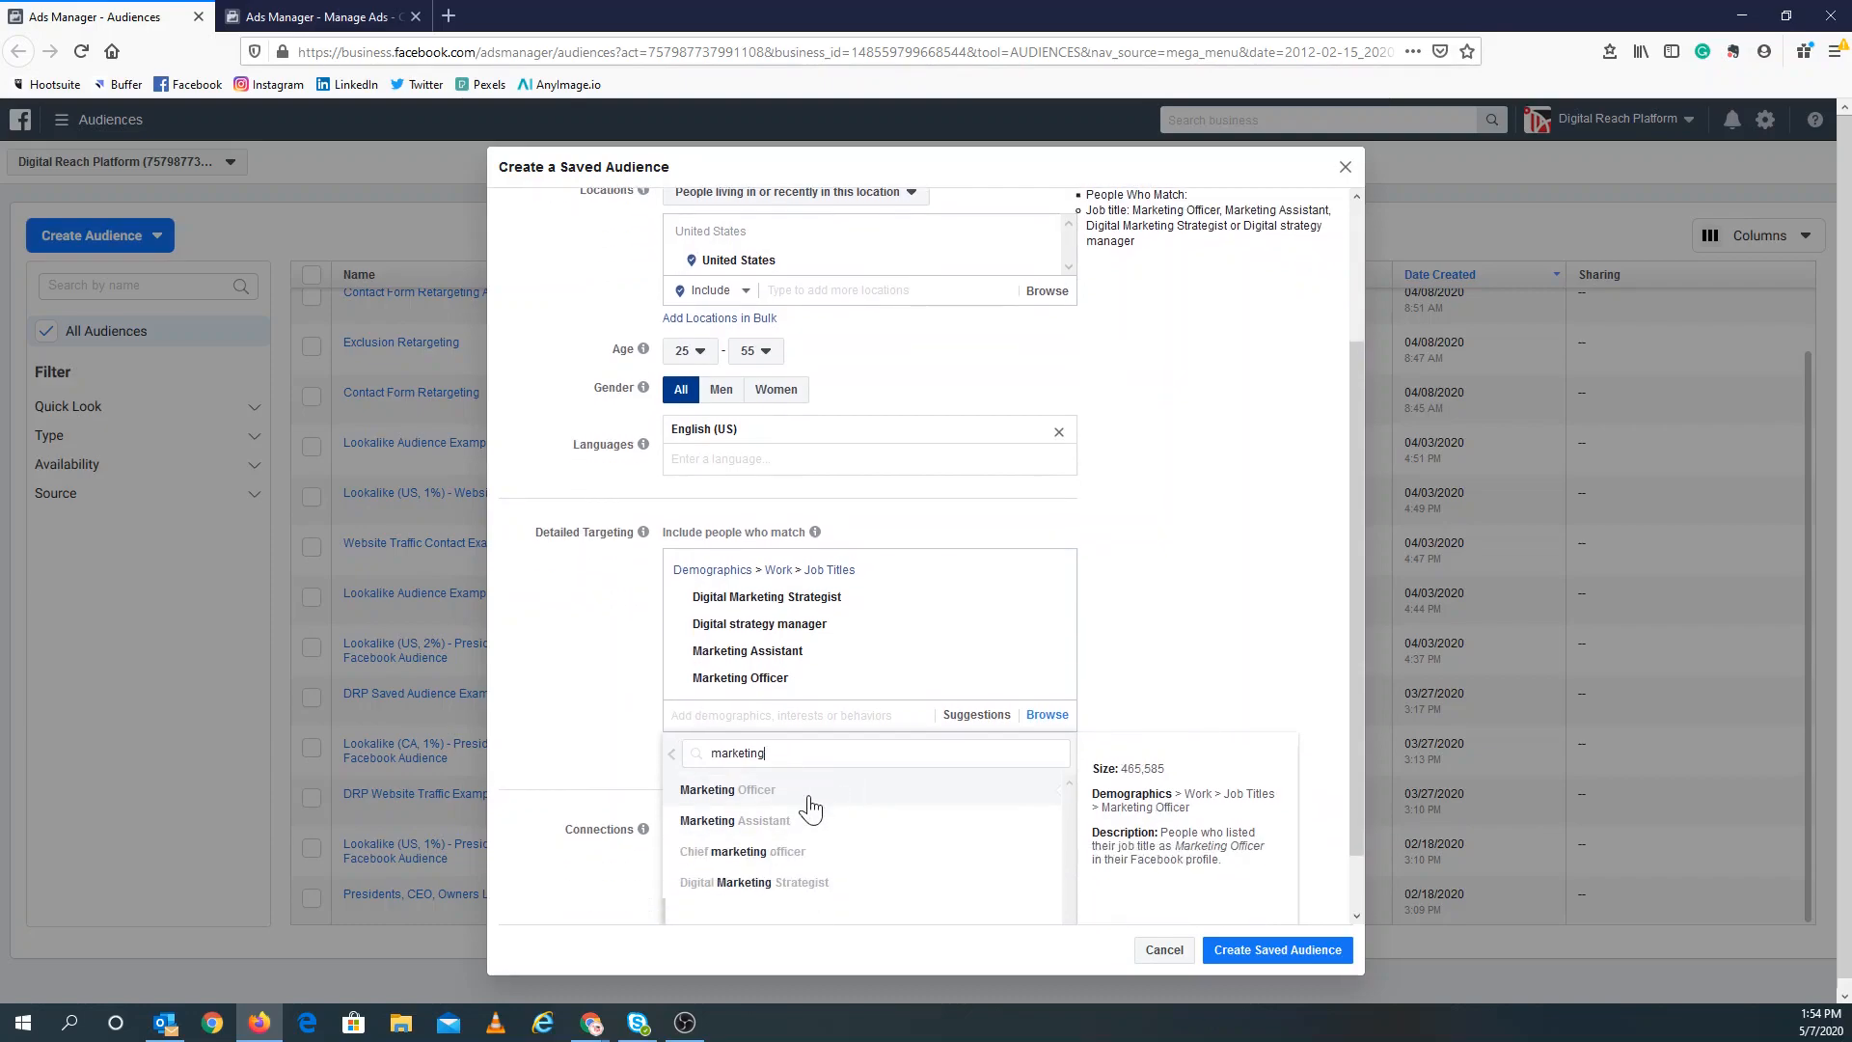
pyautogui.click(778, 865)
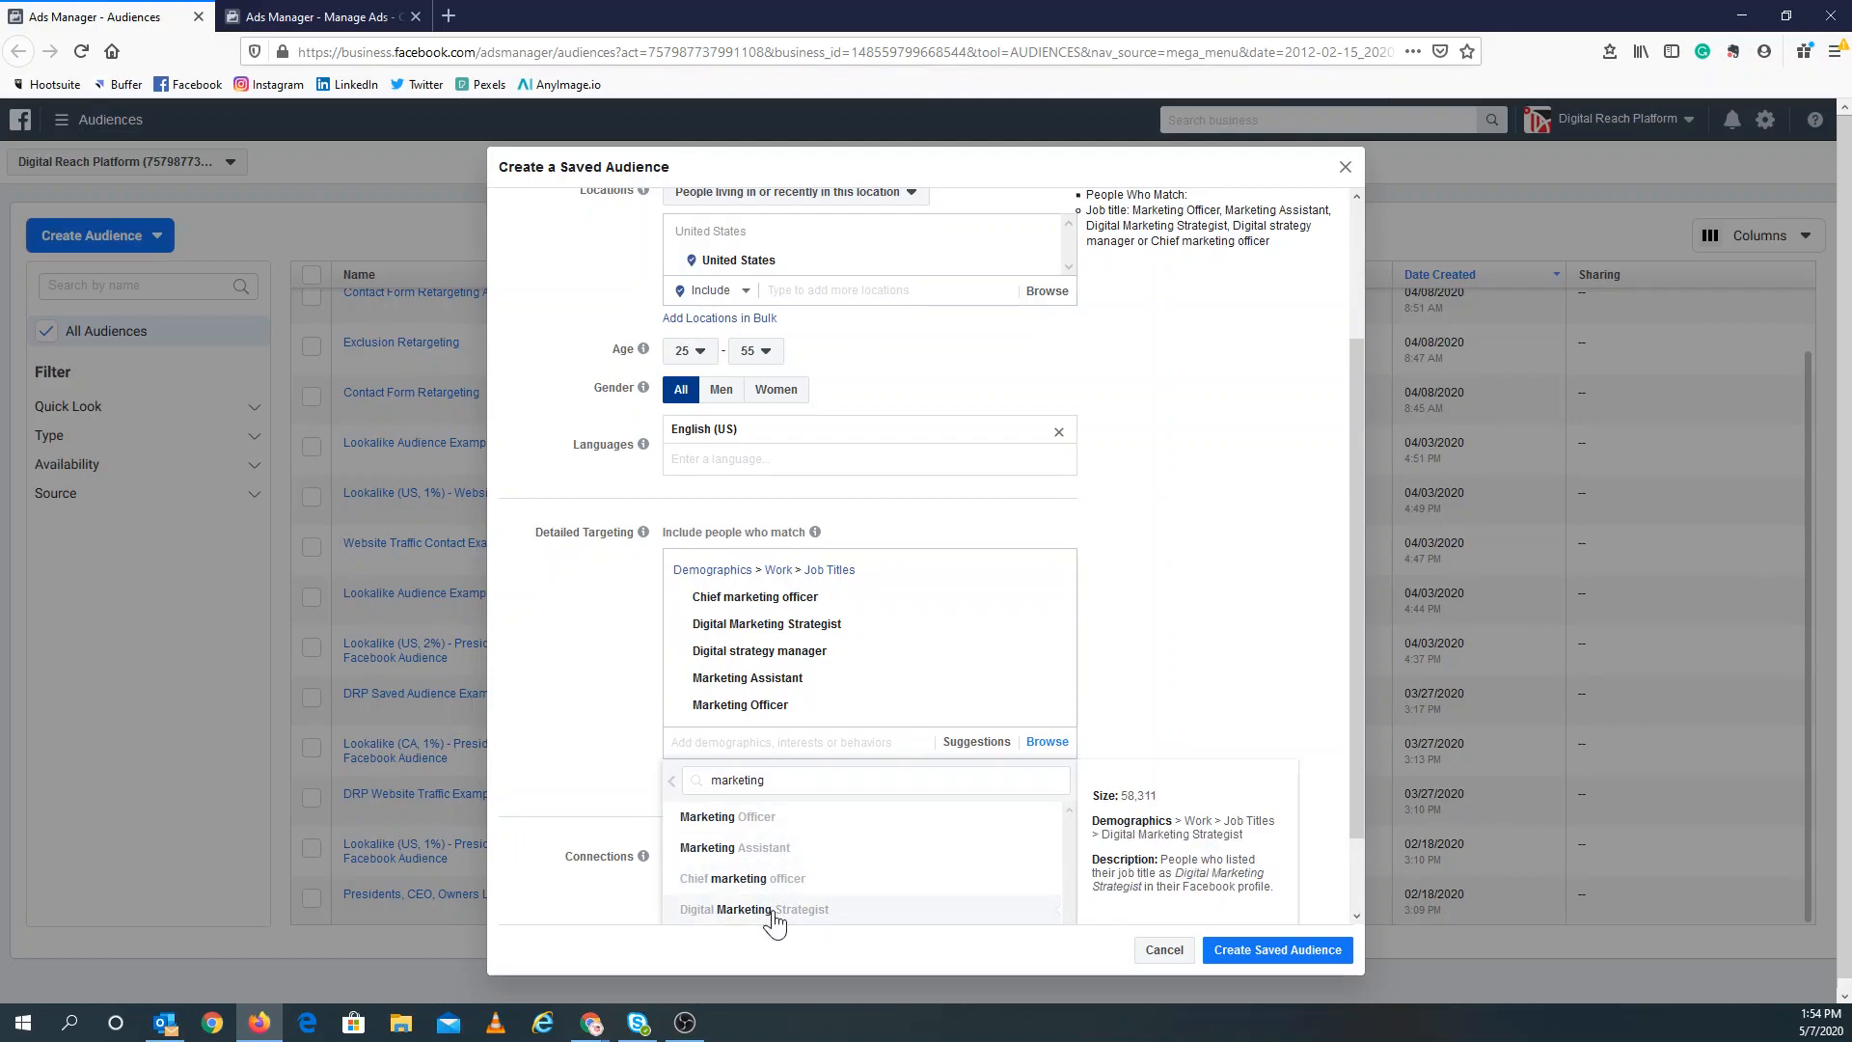
pyautogui.scroll(-2, 794, 880)
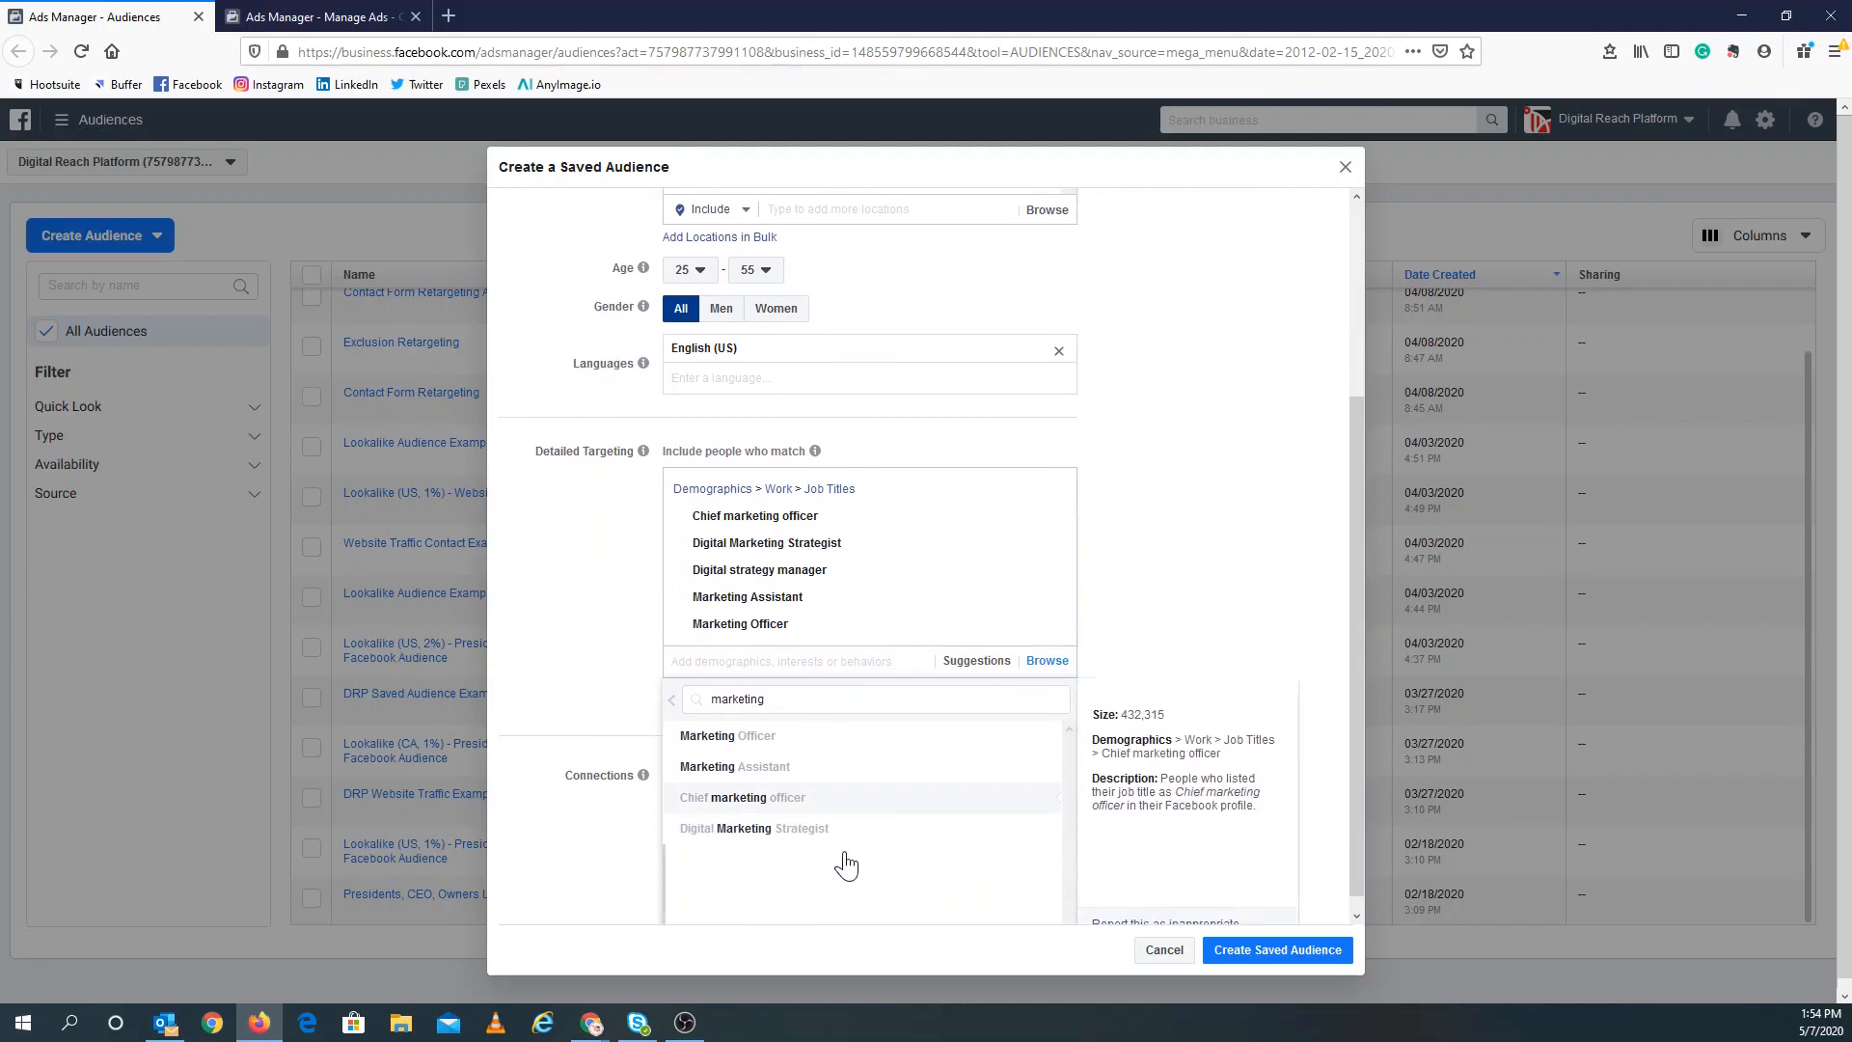
pyautogui.click(1206, 497)
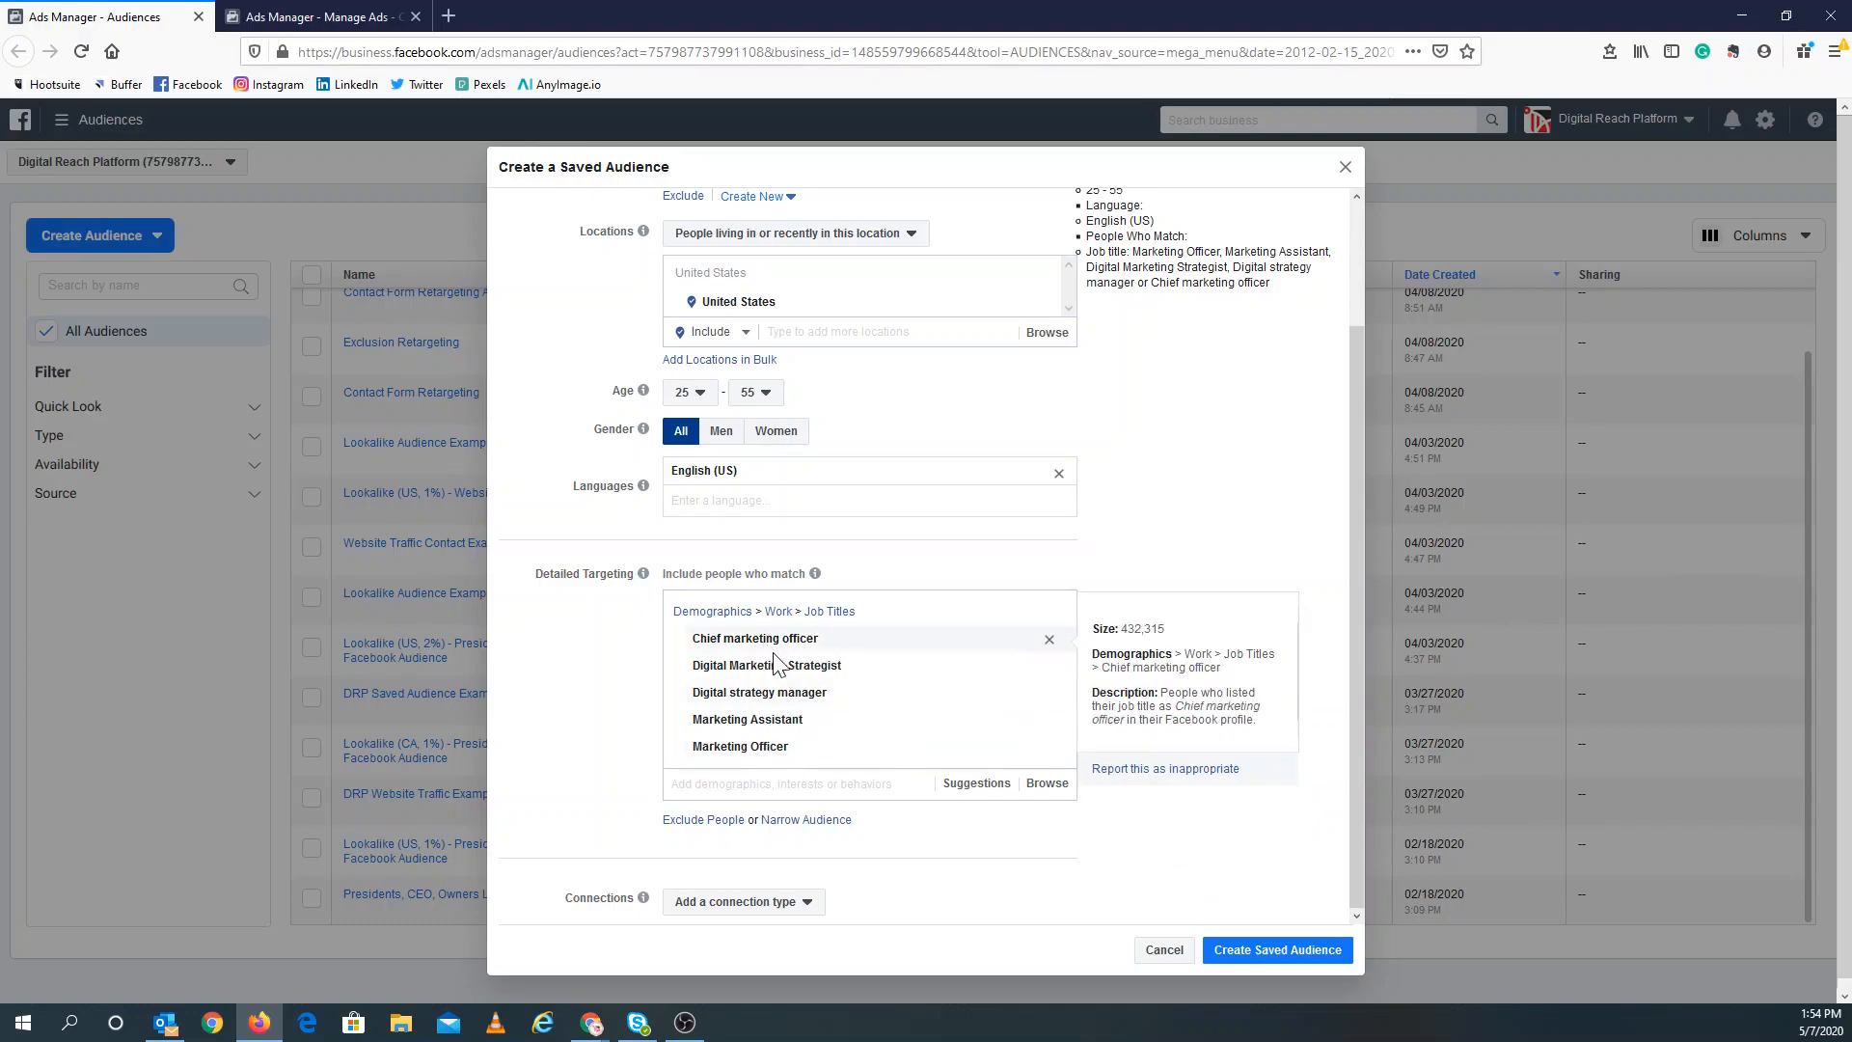
# Browse the Behaviors targeting options, examining the More Categories and Digital activities groups.
pyautogui.click(1046, 783)
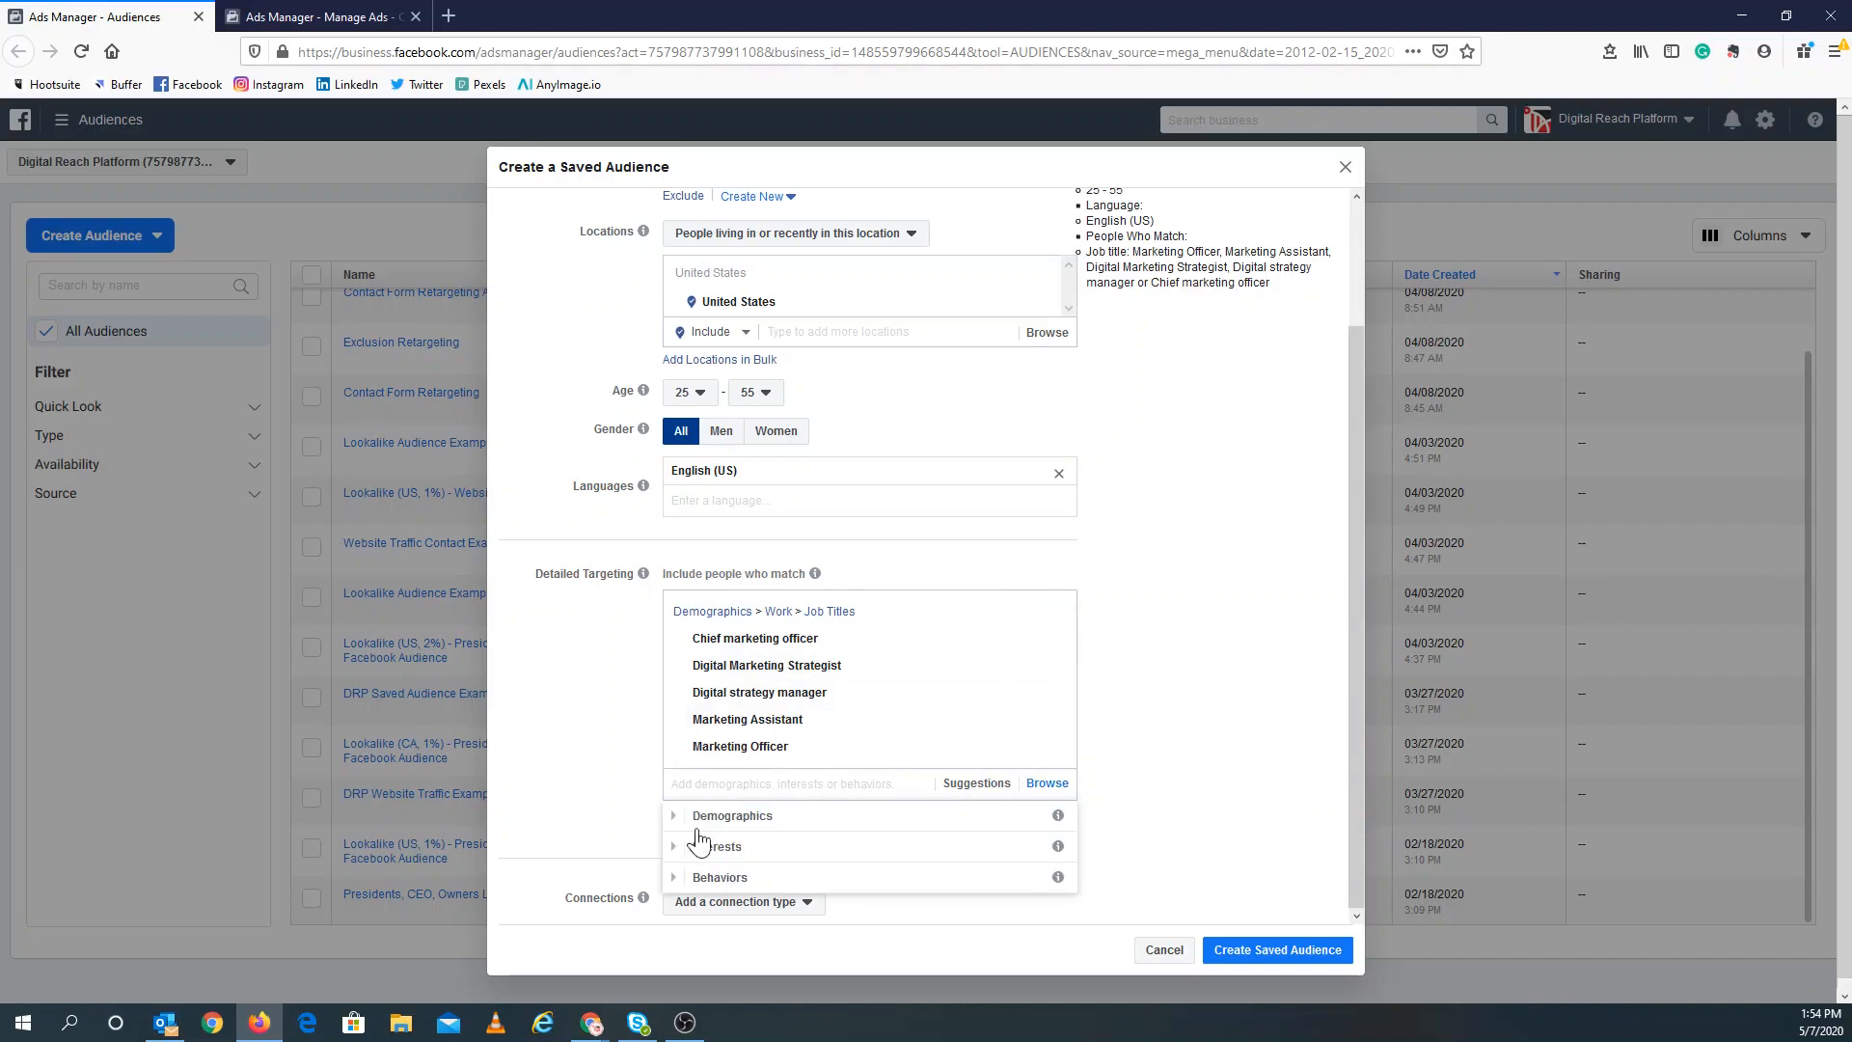
pyautogui.click(681, 877)
pyautogui.scroll(-3, 819, 866)
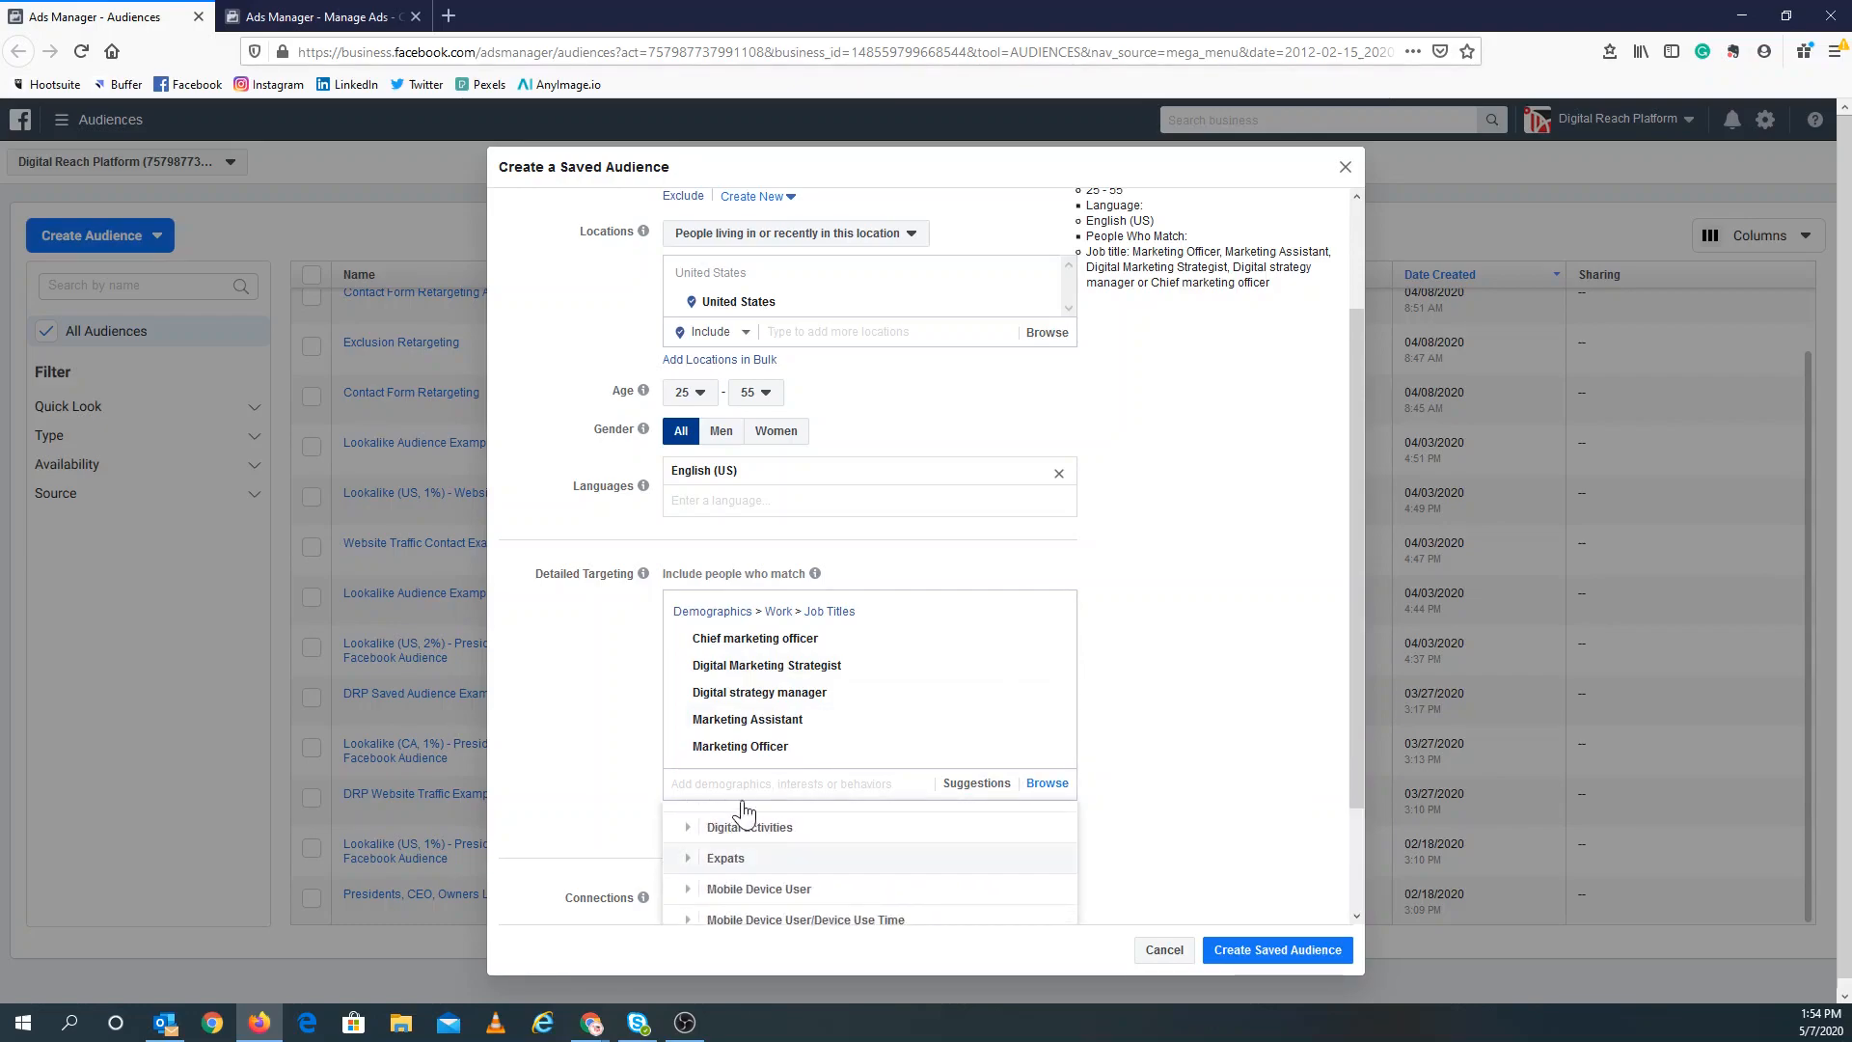
pyautogui.scroll(-5, 795, 857)
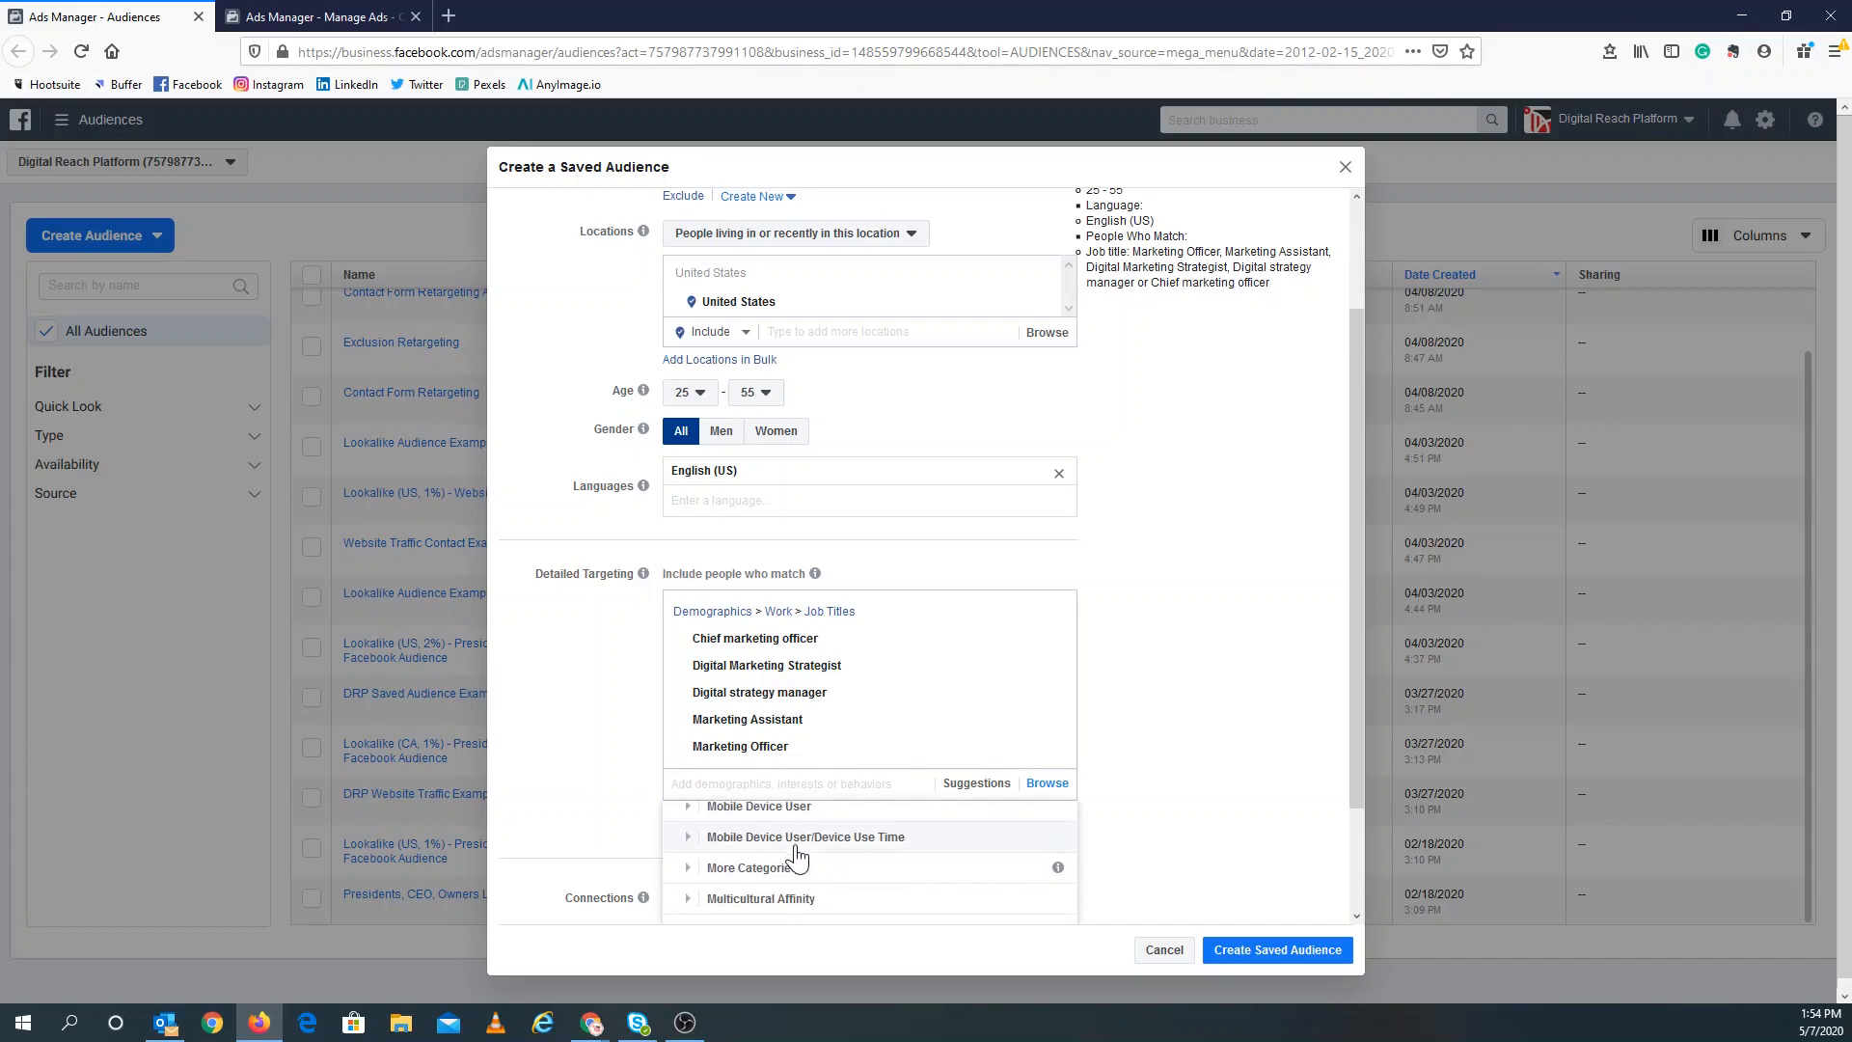
pyautogui.scroll(-3, 800, 858)
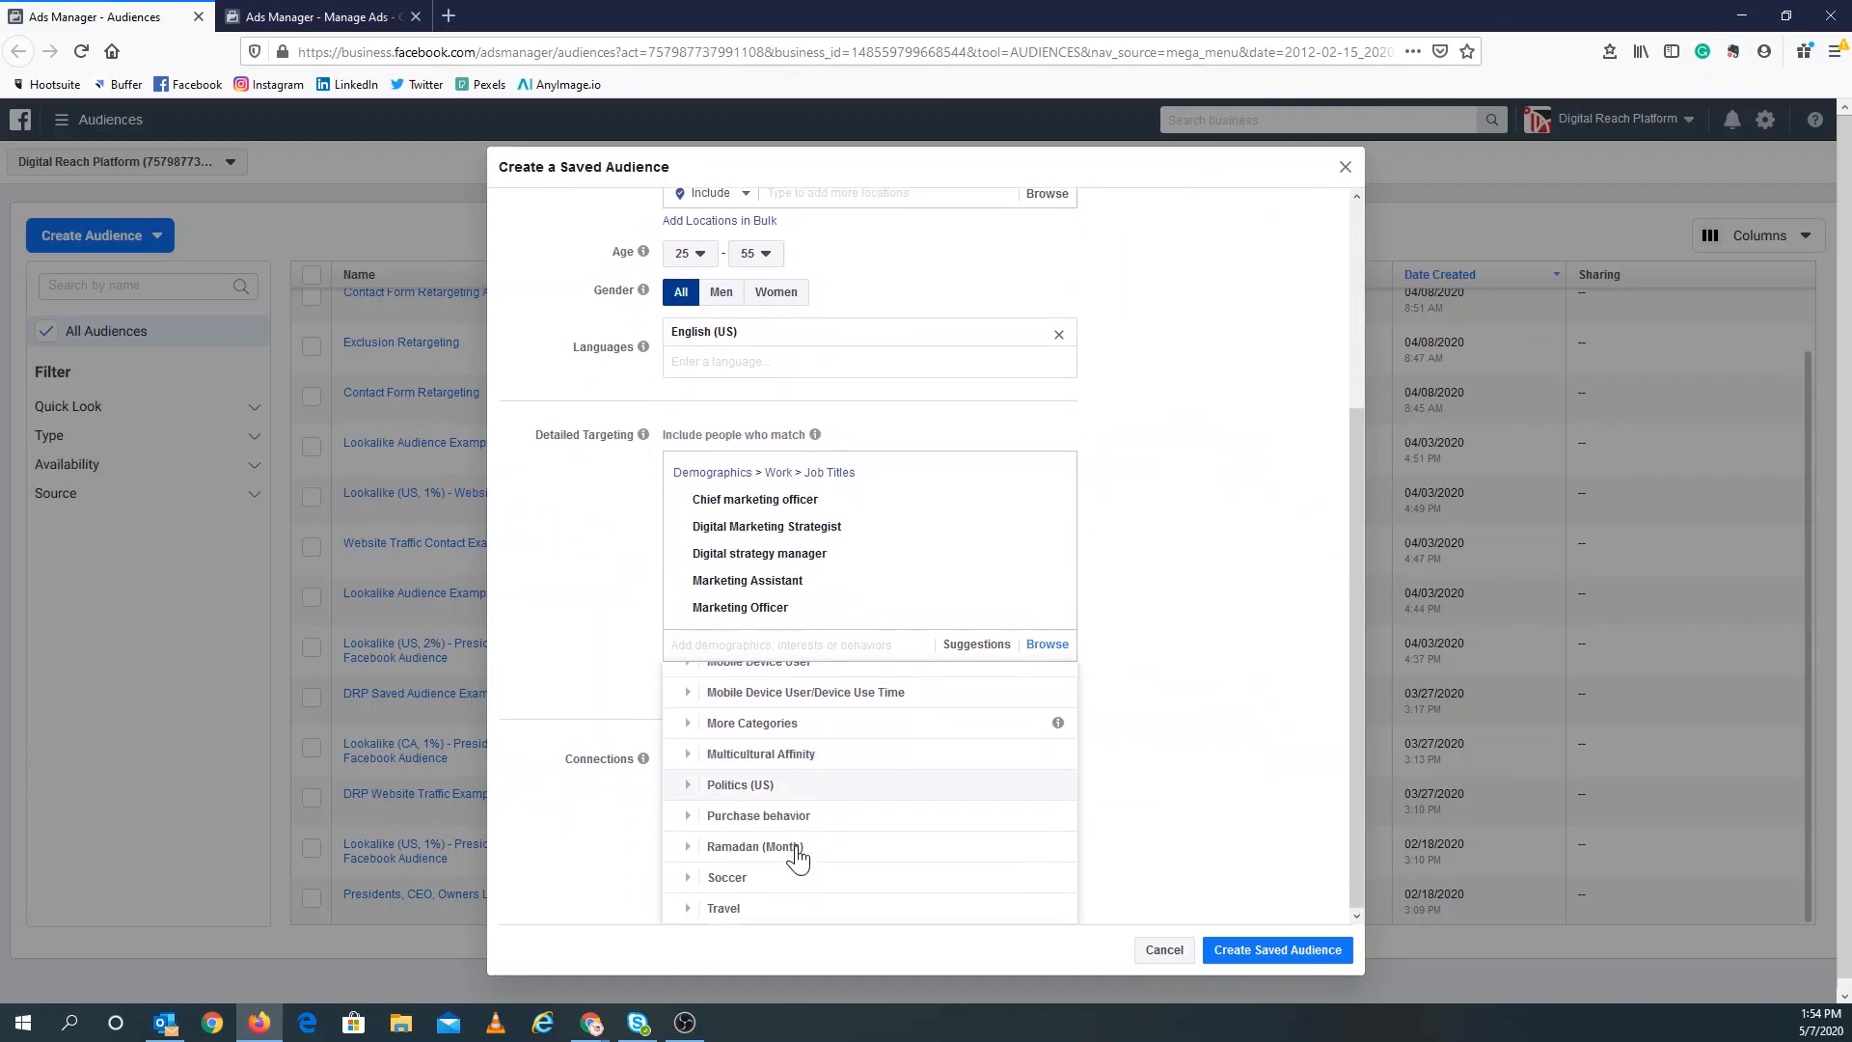
pyautogui.click(688, 728)
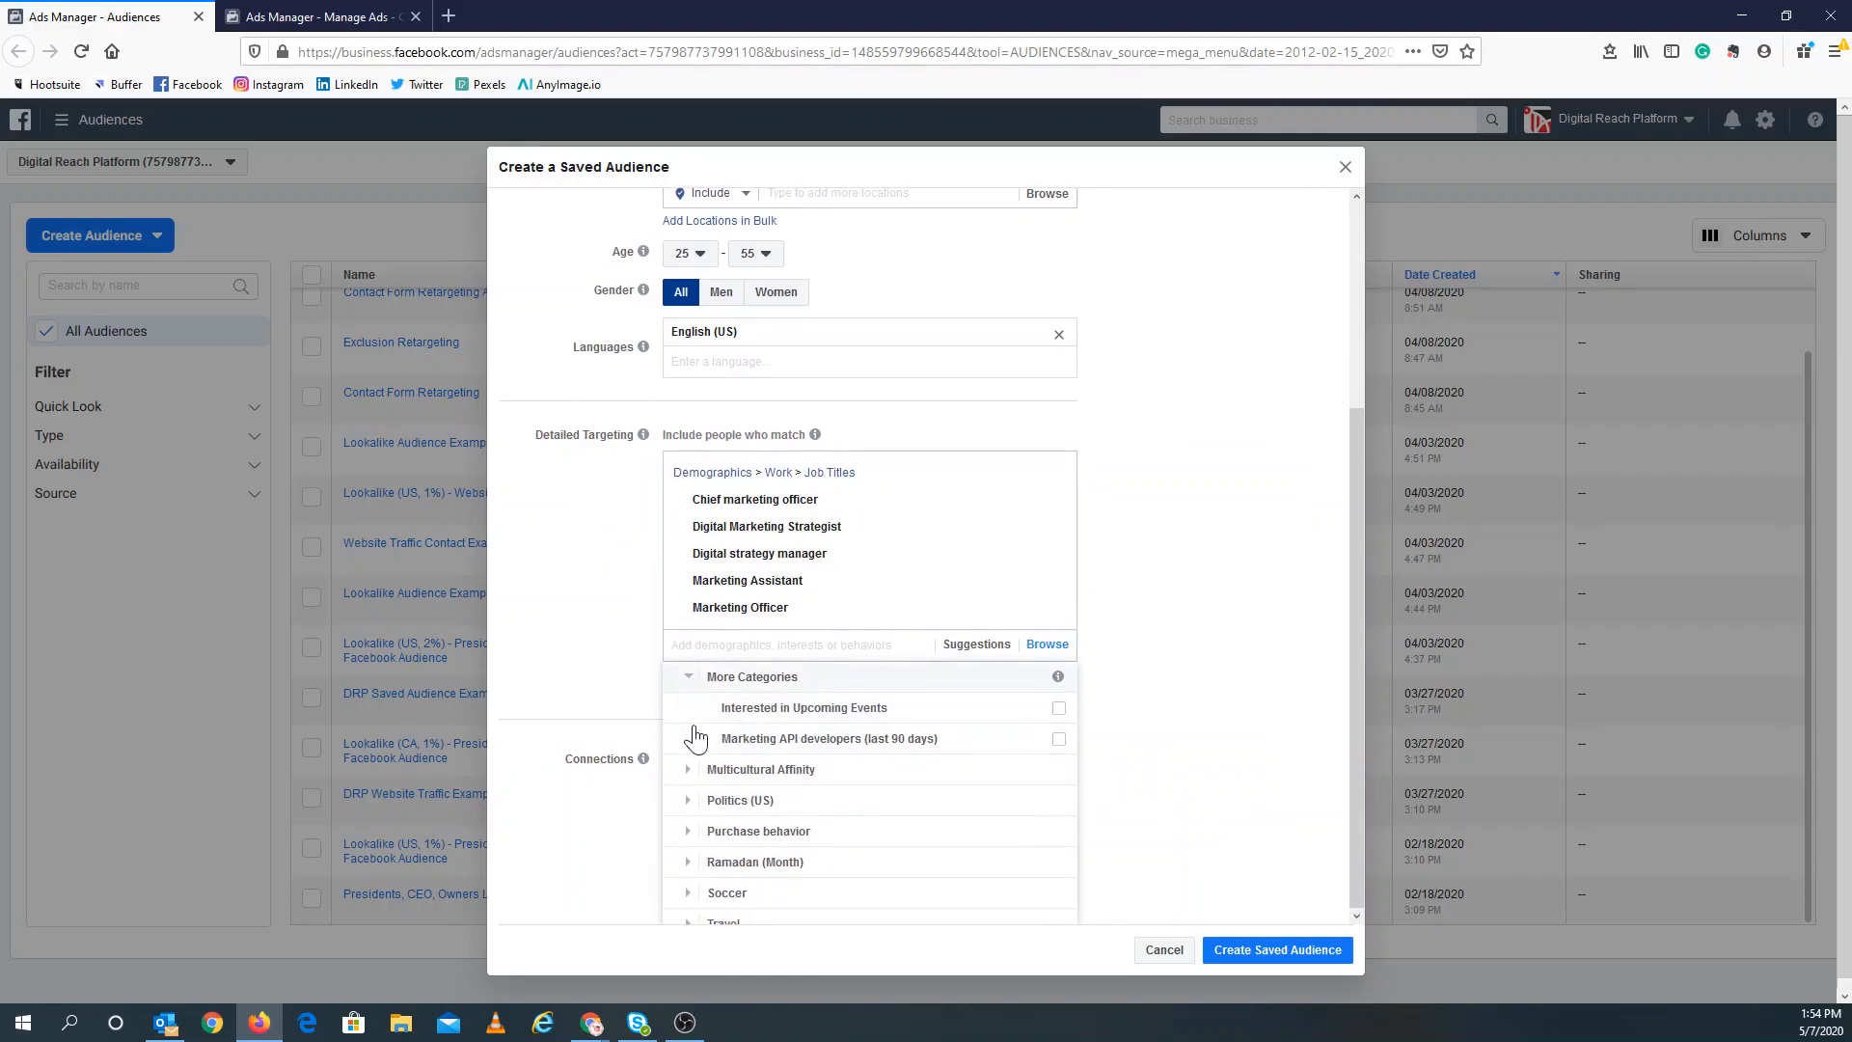
pyautogui.scroll(3, 716, 815)
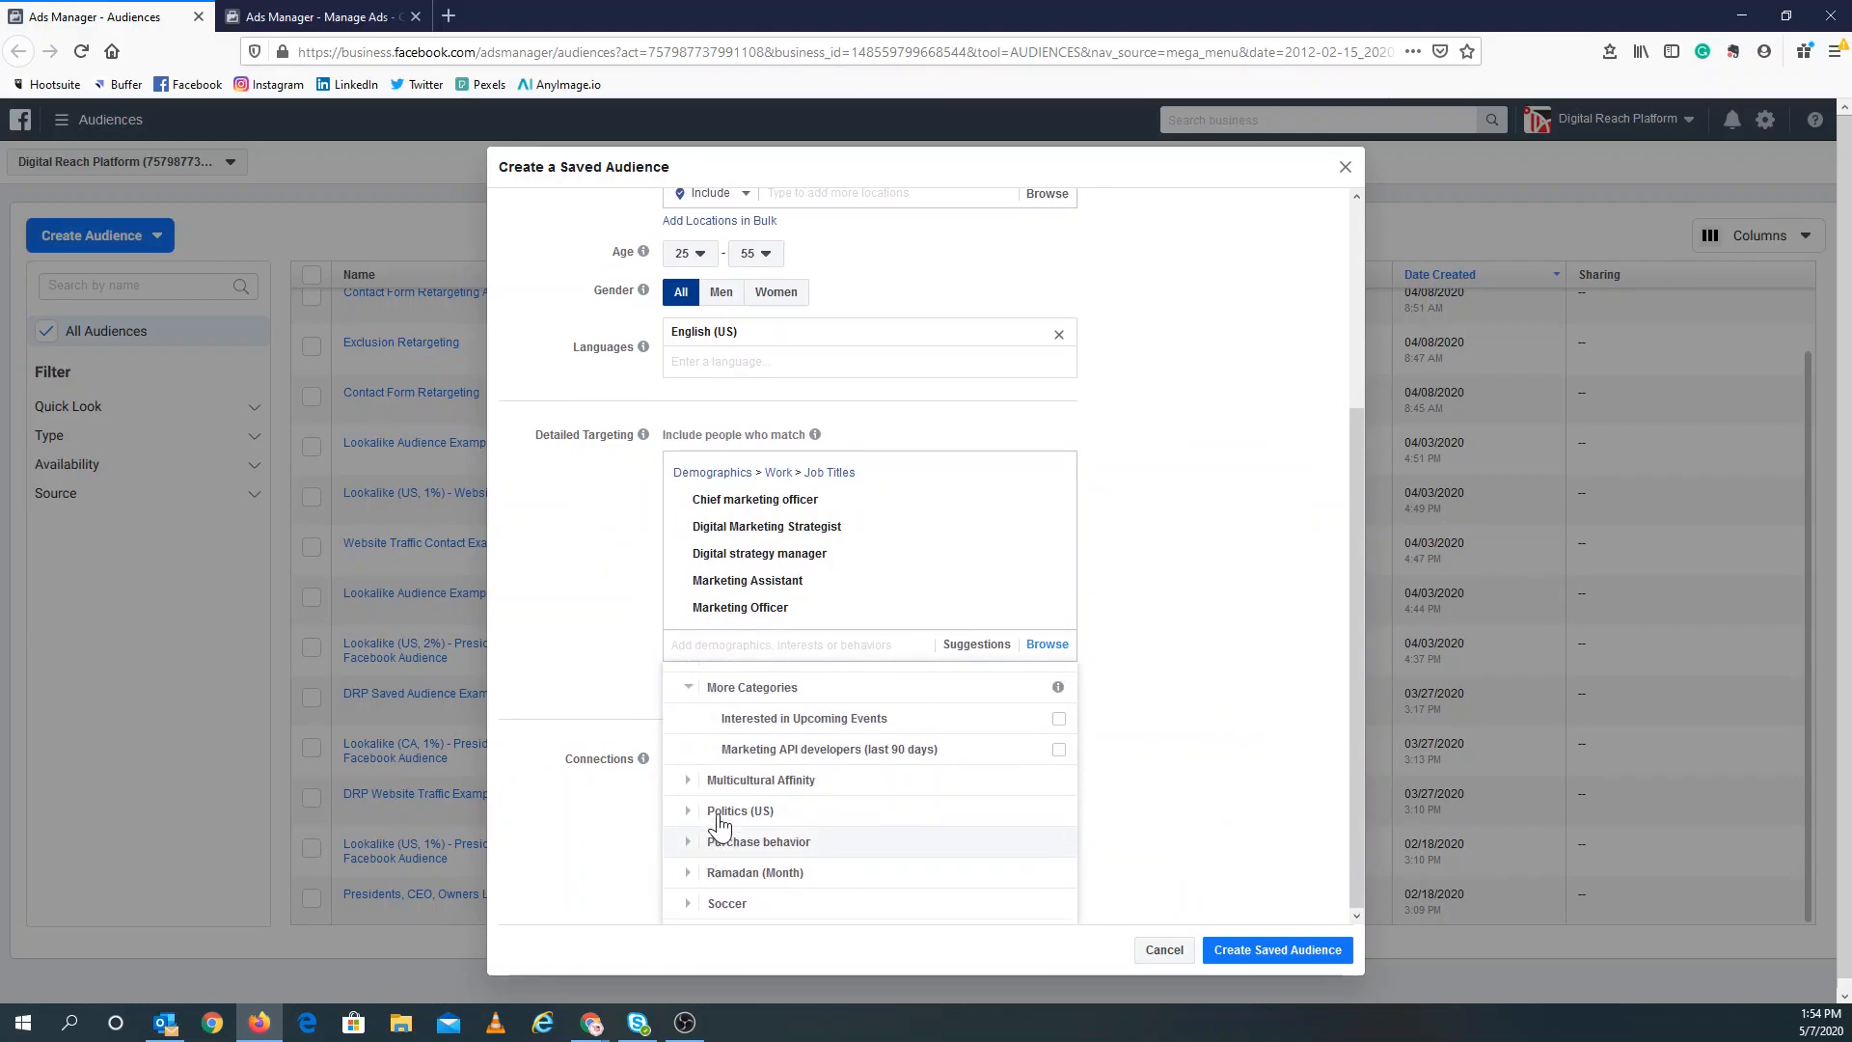
pyautogui.click(699, 700)
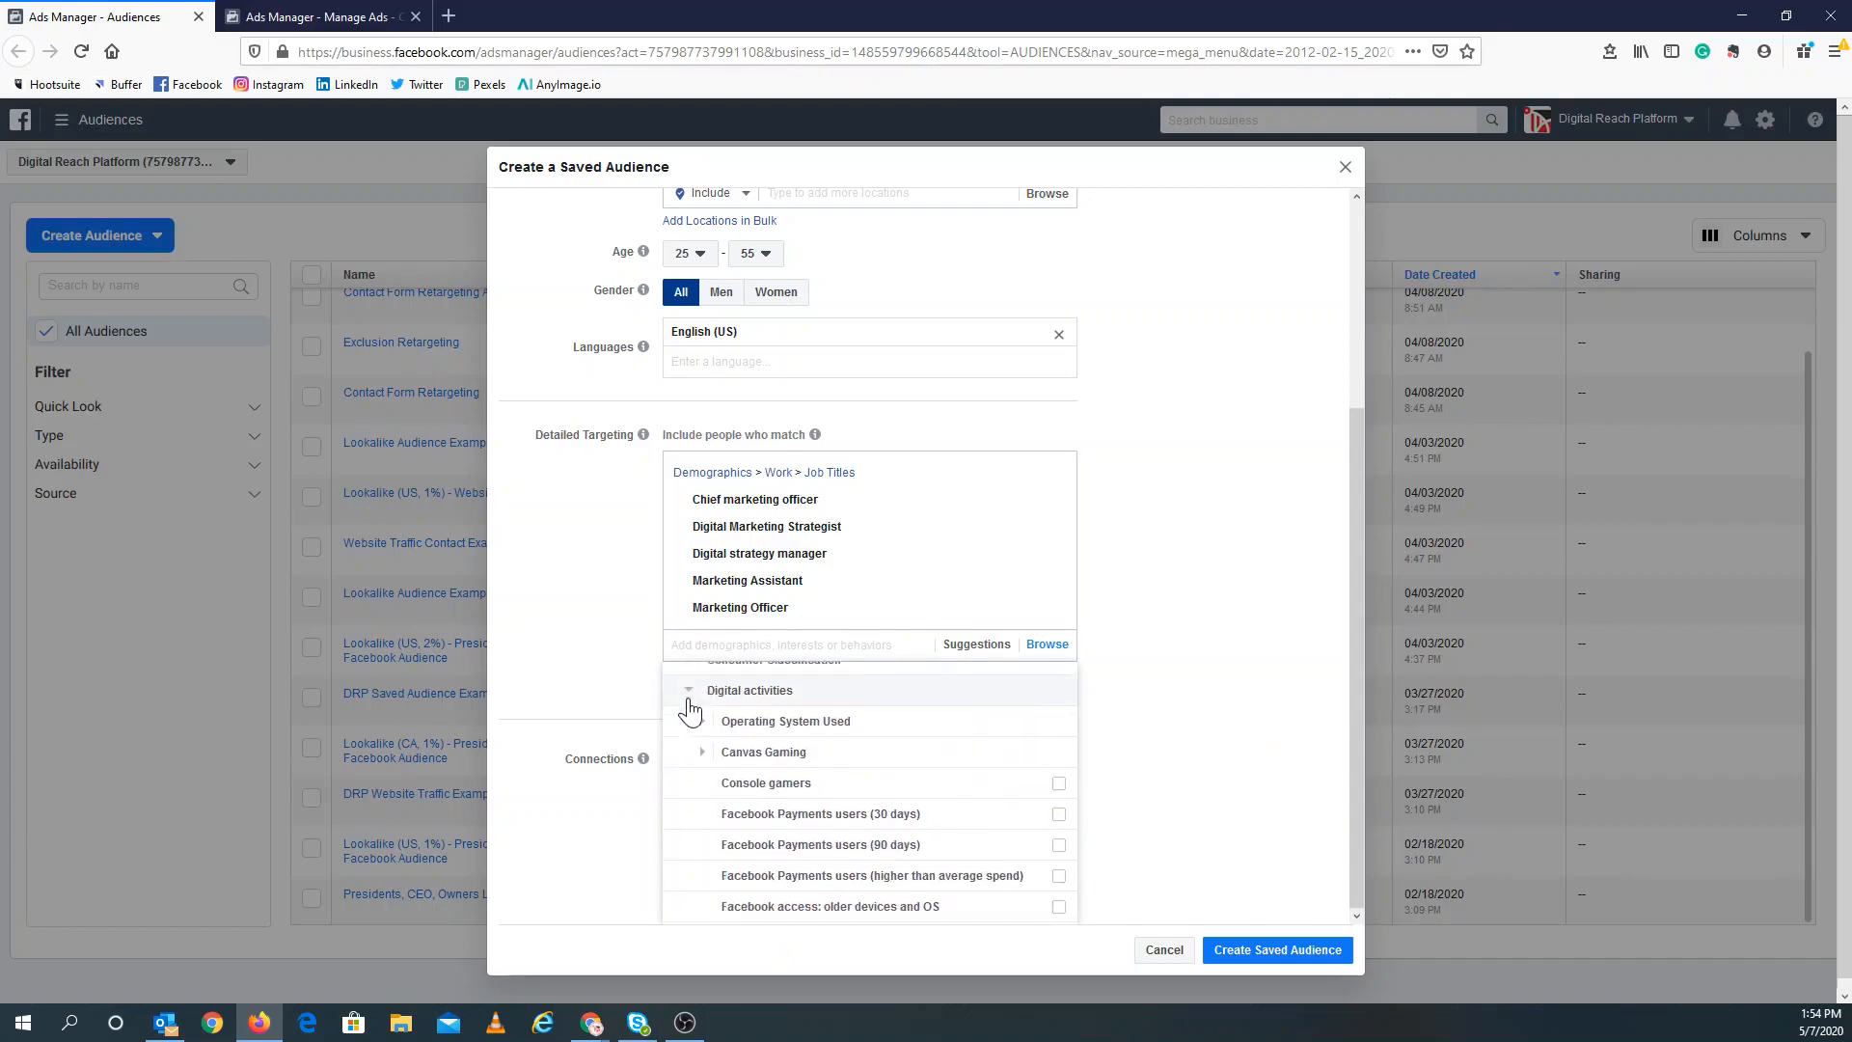
pyautogui.scroll(-3, 733, 777)
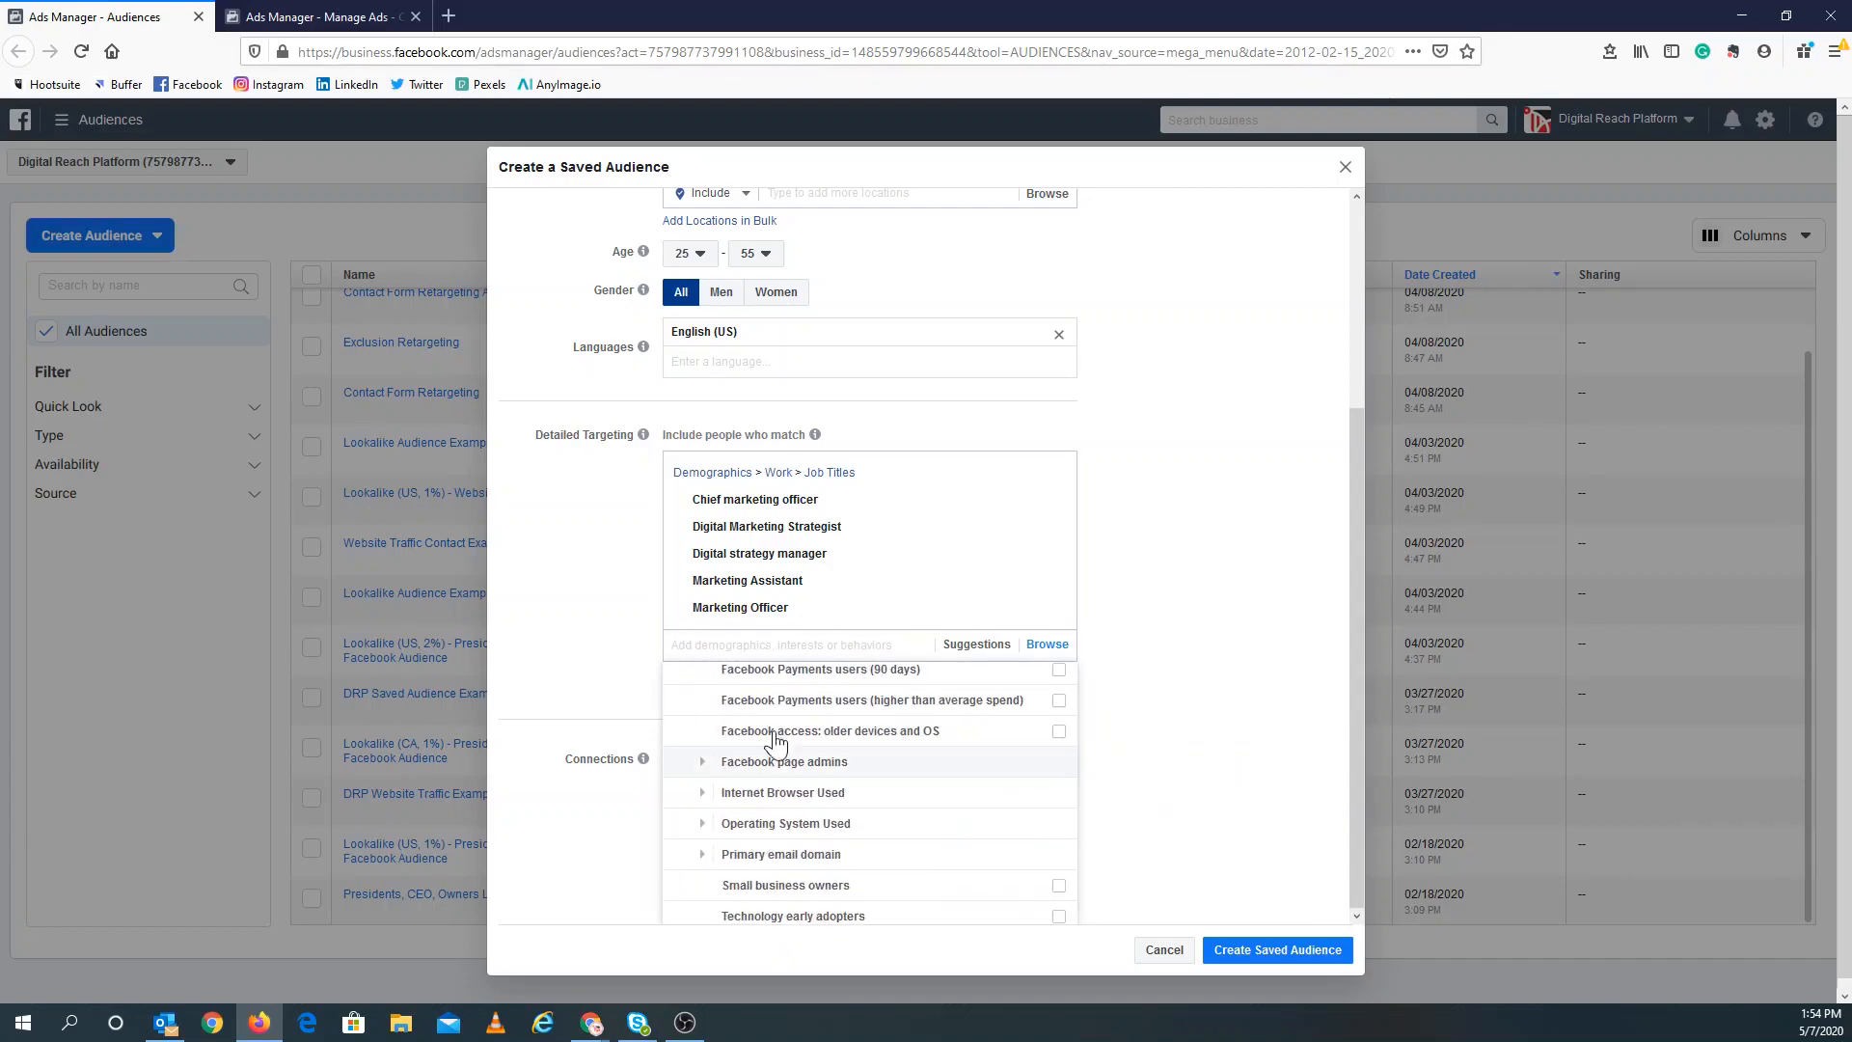
pyautogui.scroll(-2, 820, 839)
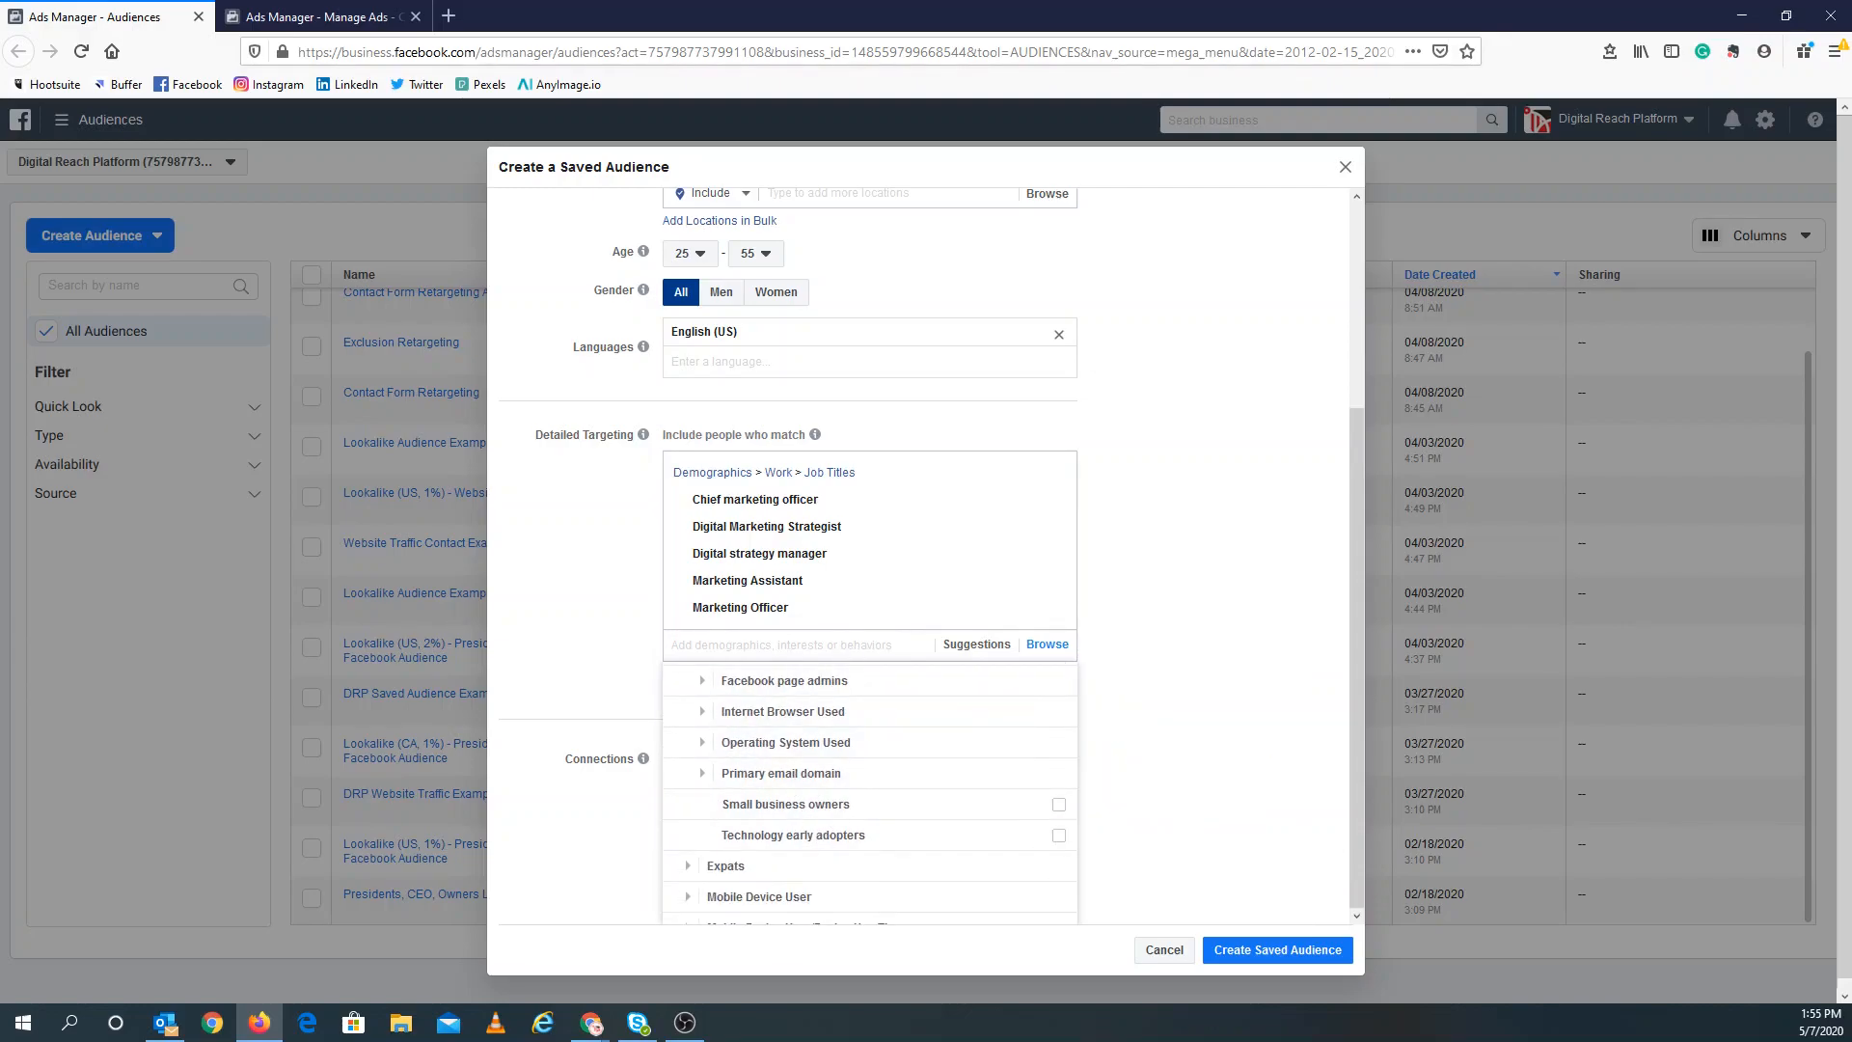
pyautogui.scroll(2, 747, 737)
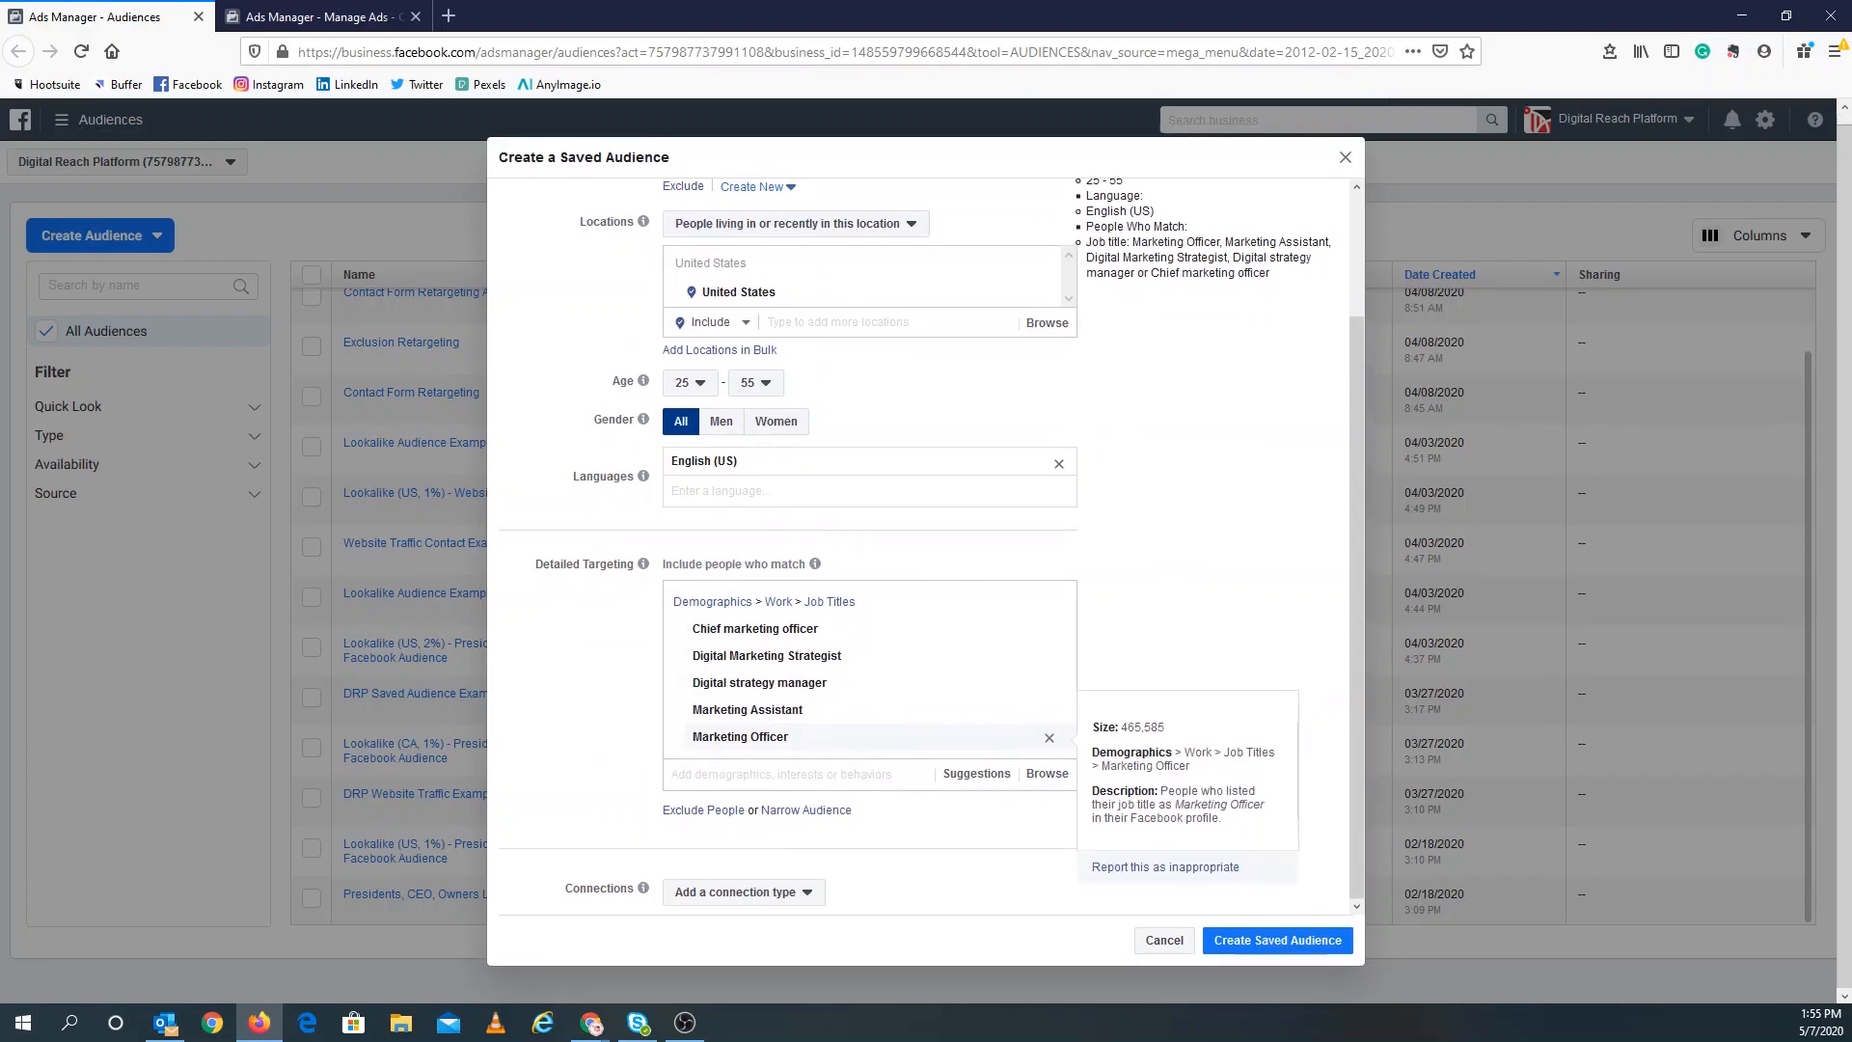
# Examine the available connection types and the Interests categories offered for detailed targeting, without adding any.
pyautogui.click(768, 895)
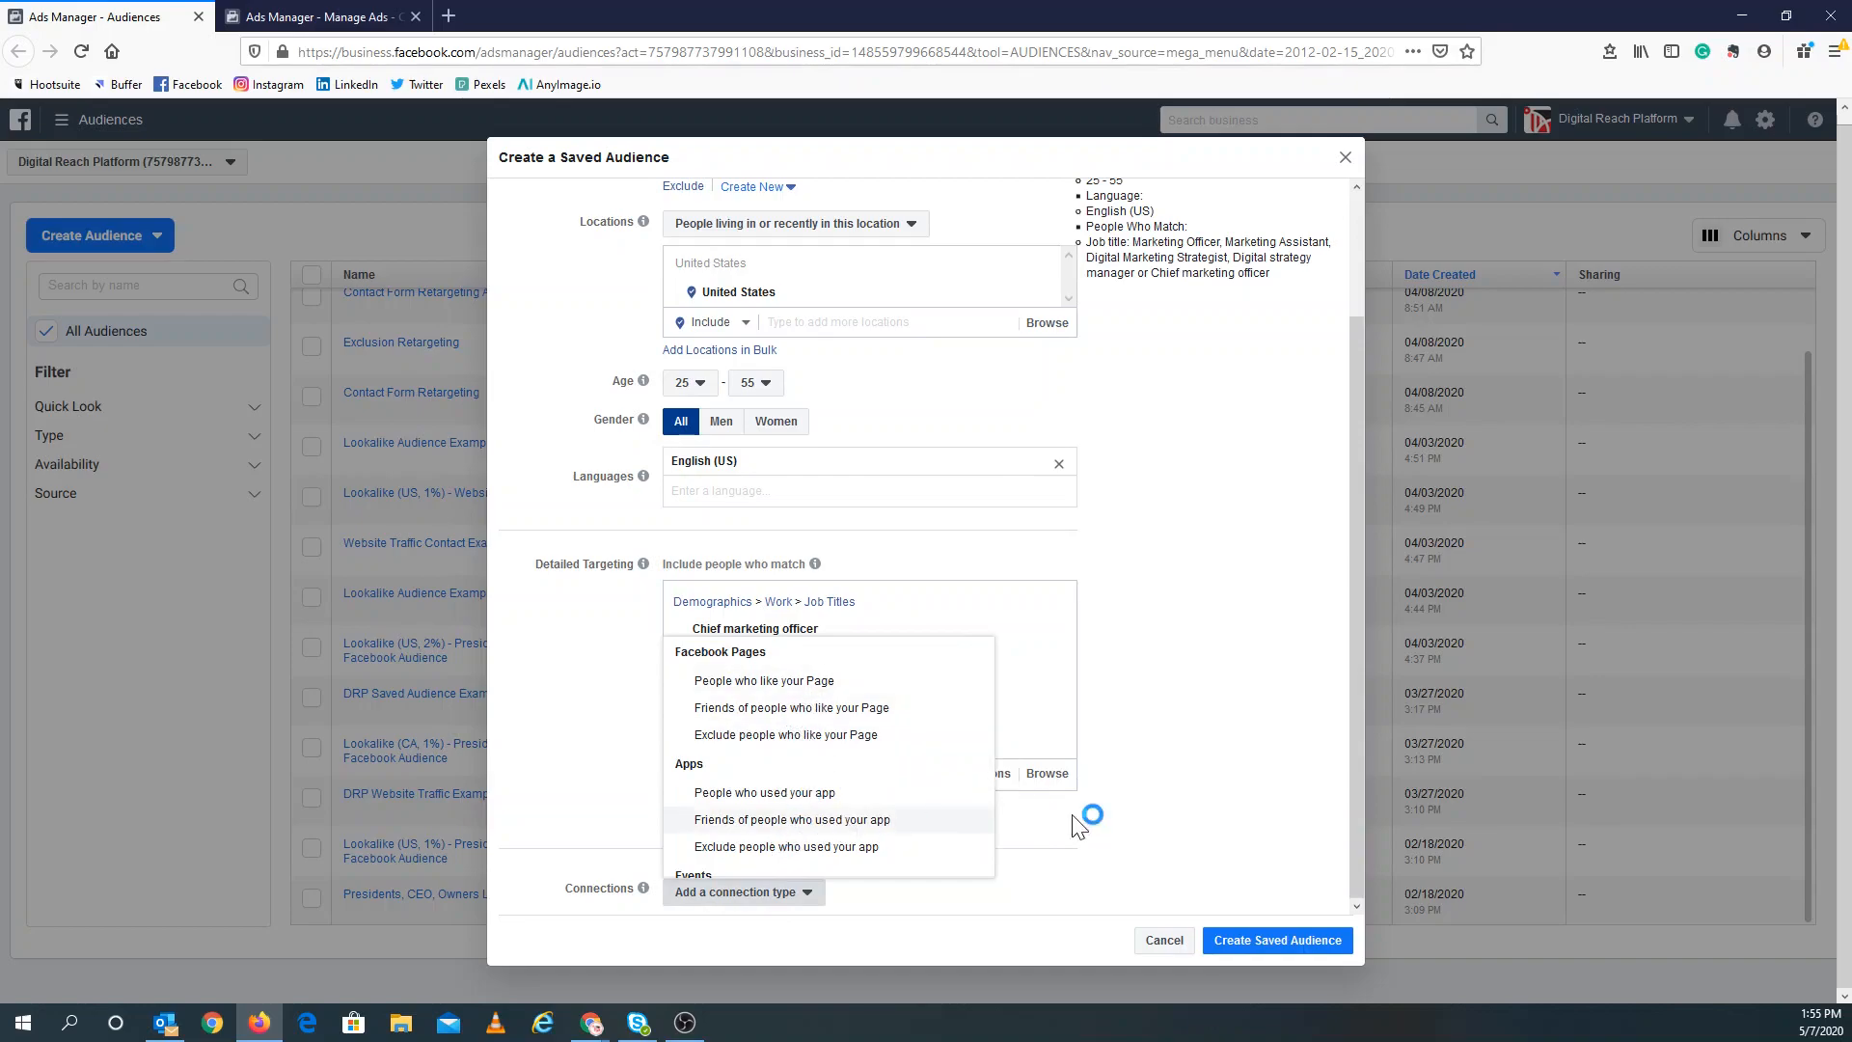
pyautogui.click(1095, 767)
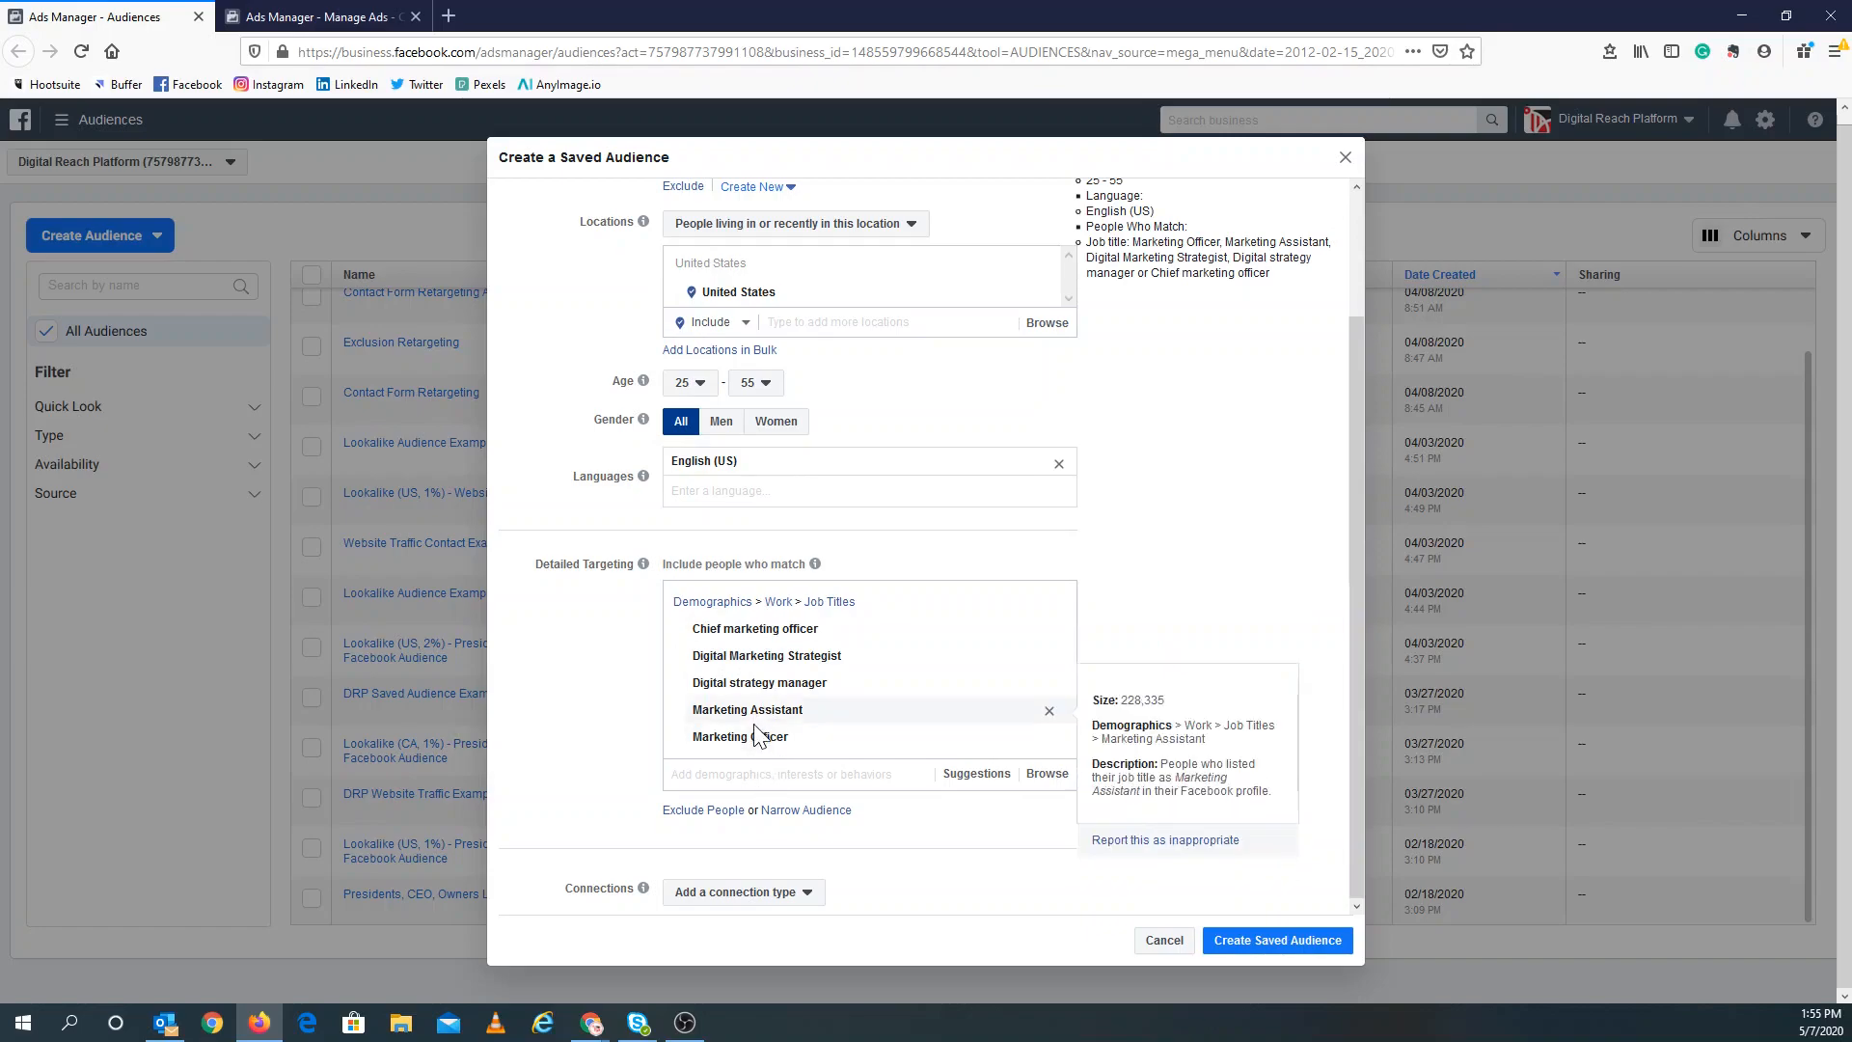
pyautogui.click(1033, 777)
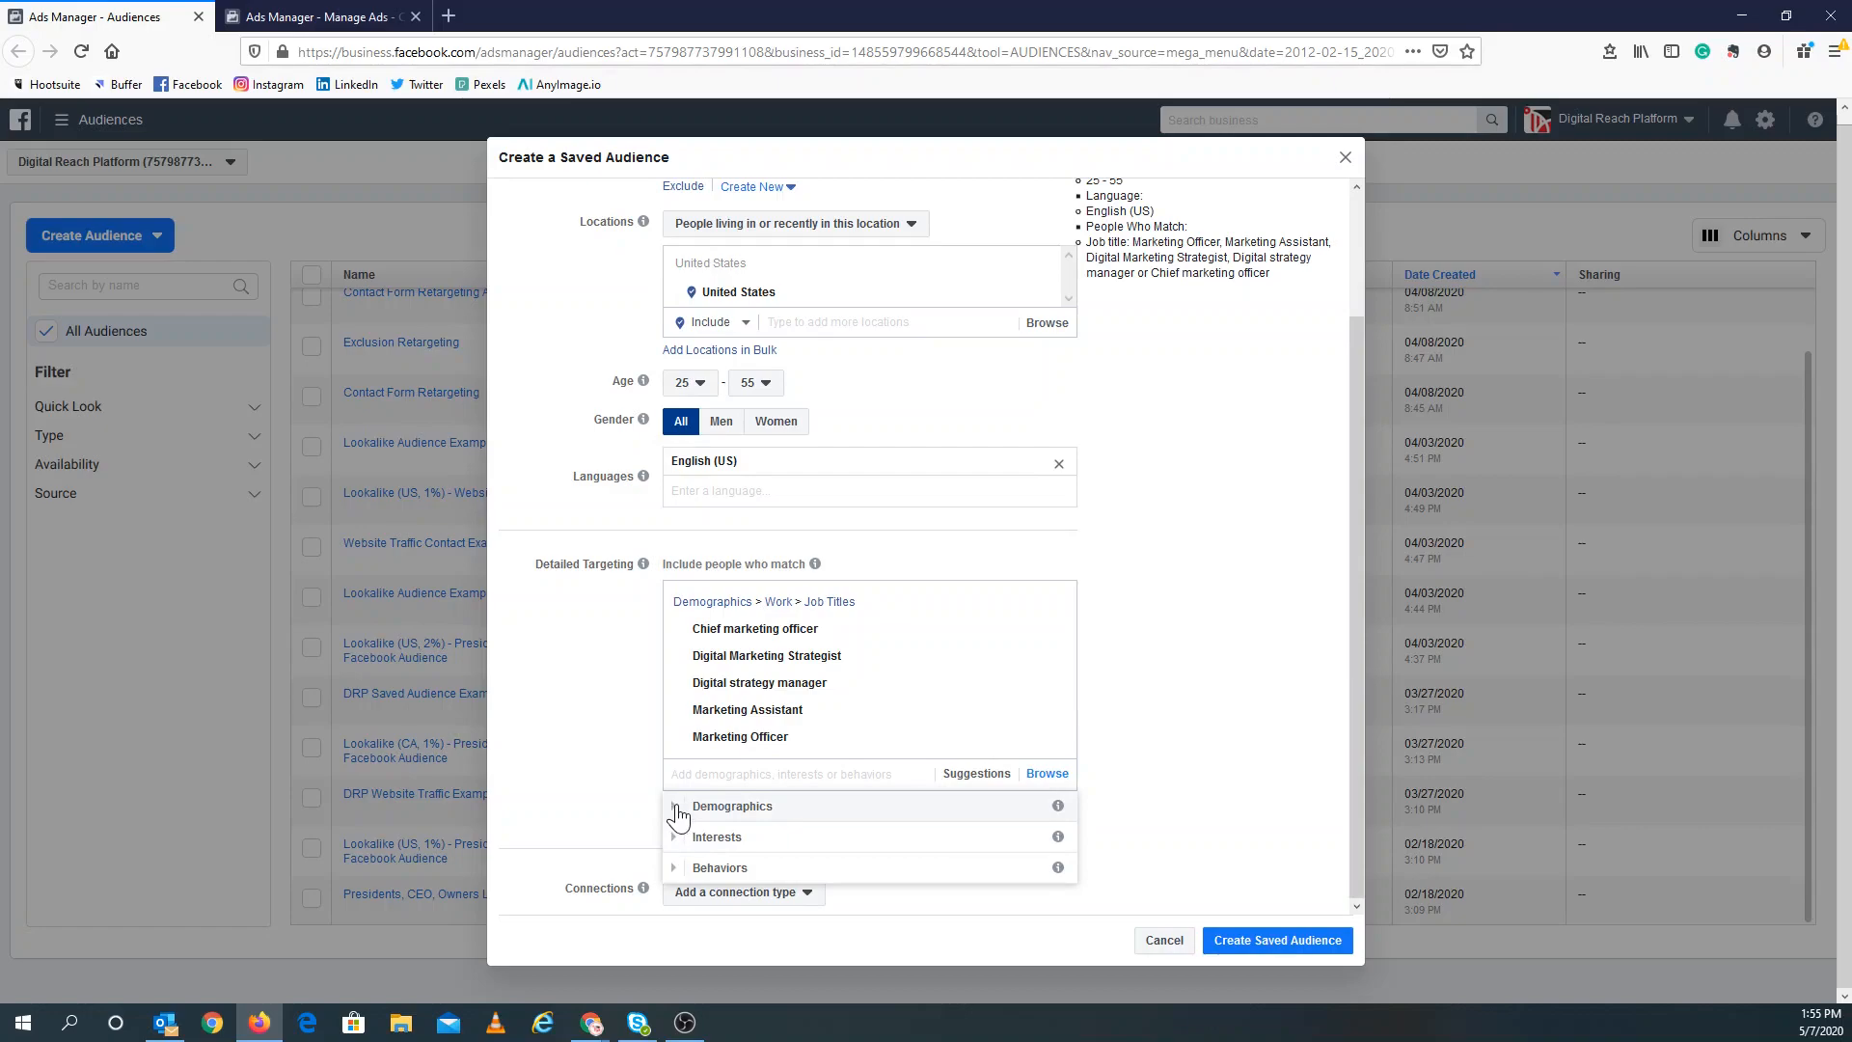
pyautogui.click(674, 875)
pyautogui.scroll(2, 688, 839)
pyautogui.click(679, 845)
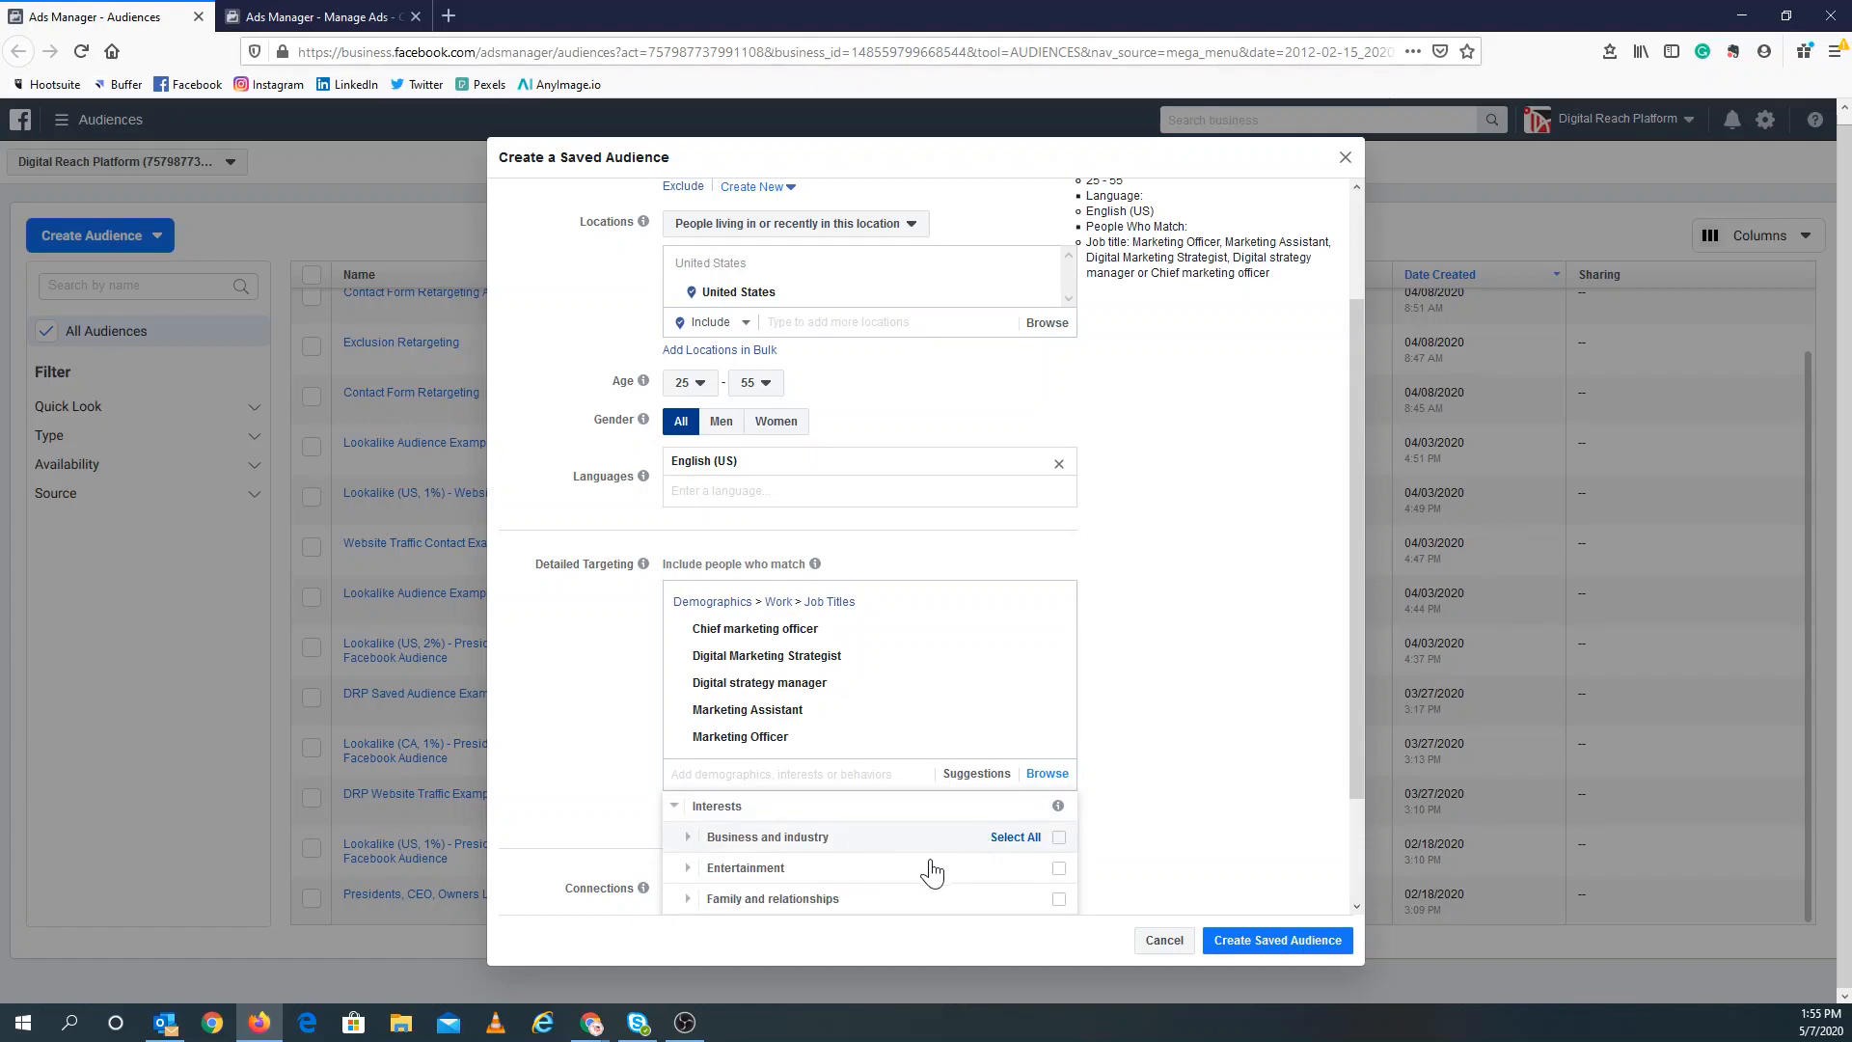
pyautogui.scroll(-2, 878, 875)
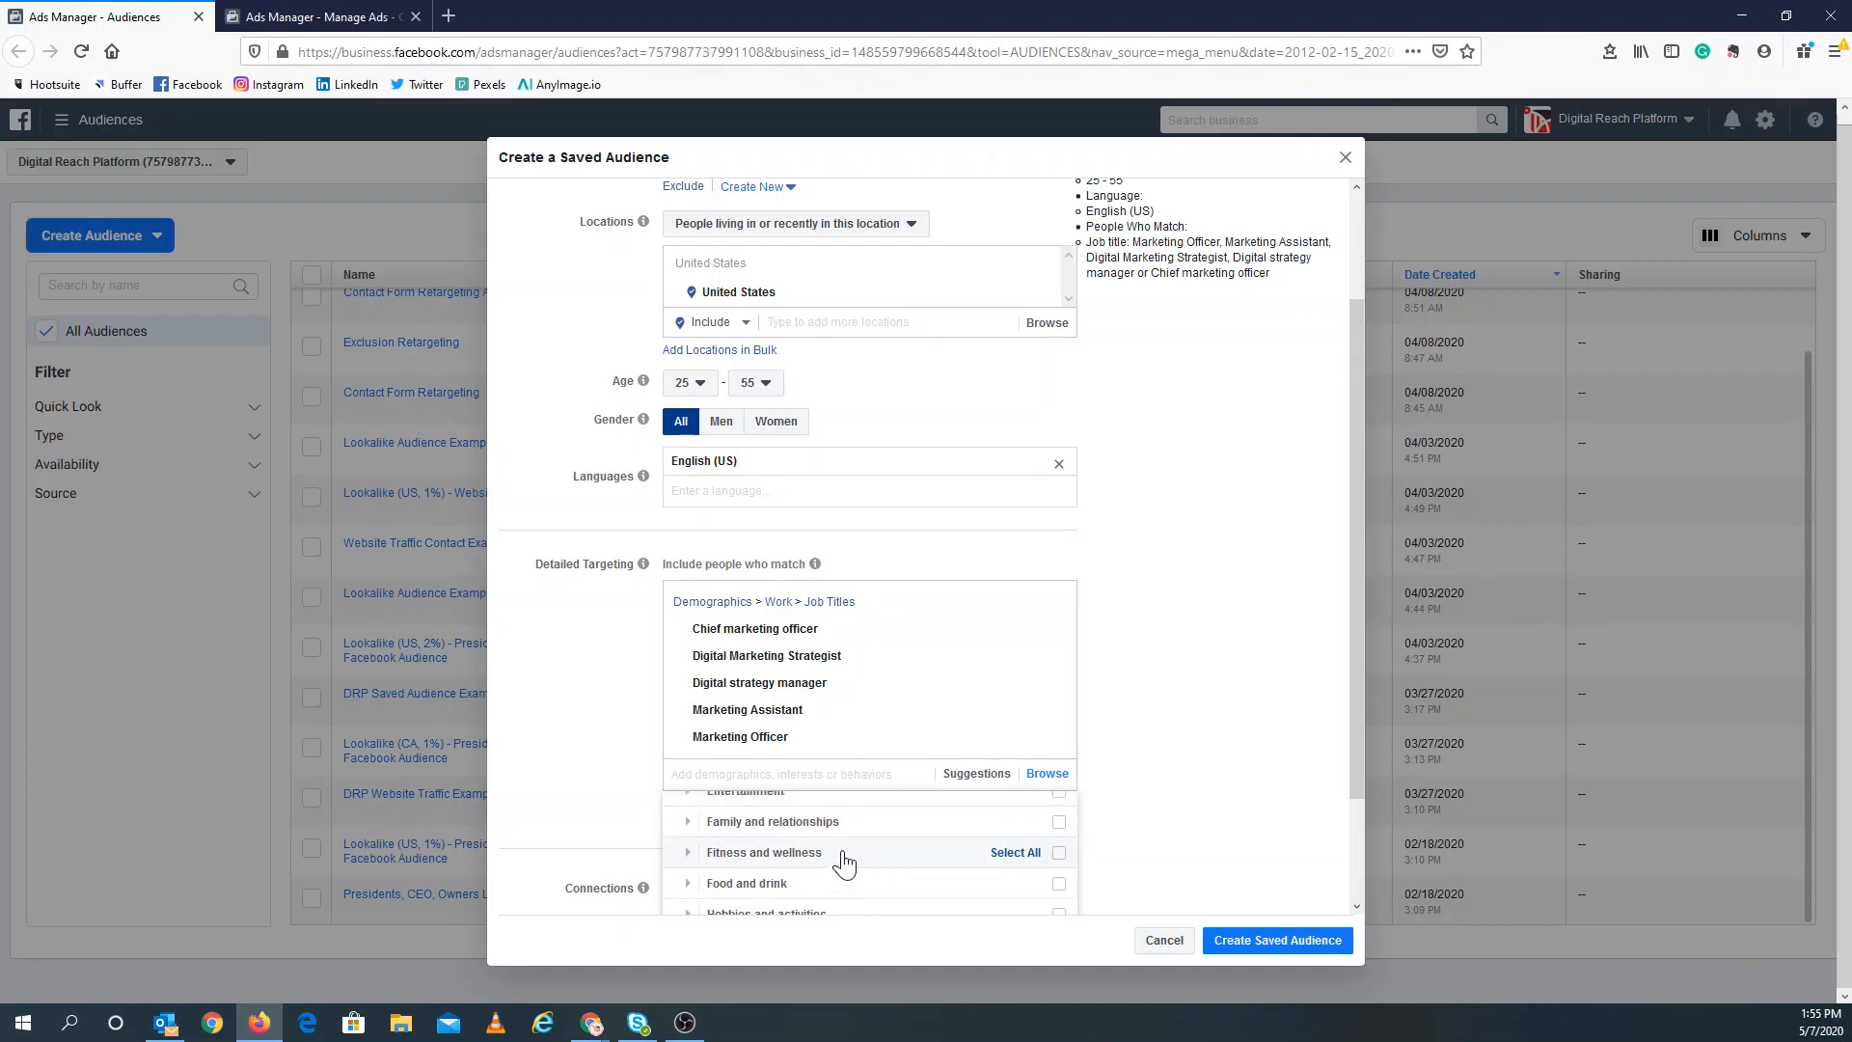
pyautogui.scroll(-2, 879, 873)
pyautogui.scroll(3, 891, 791)
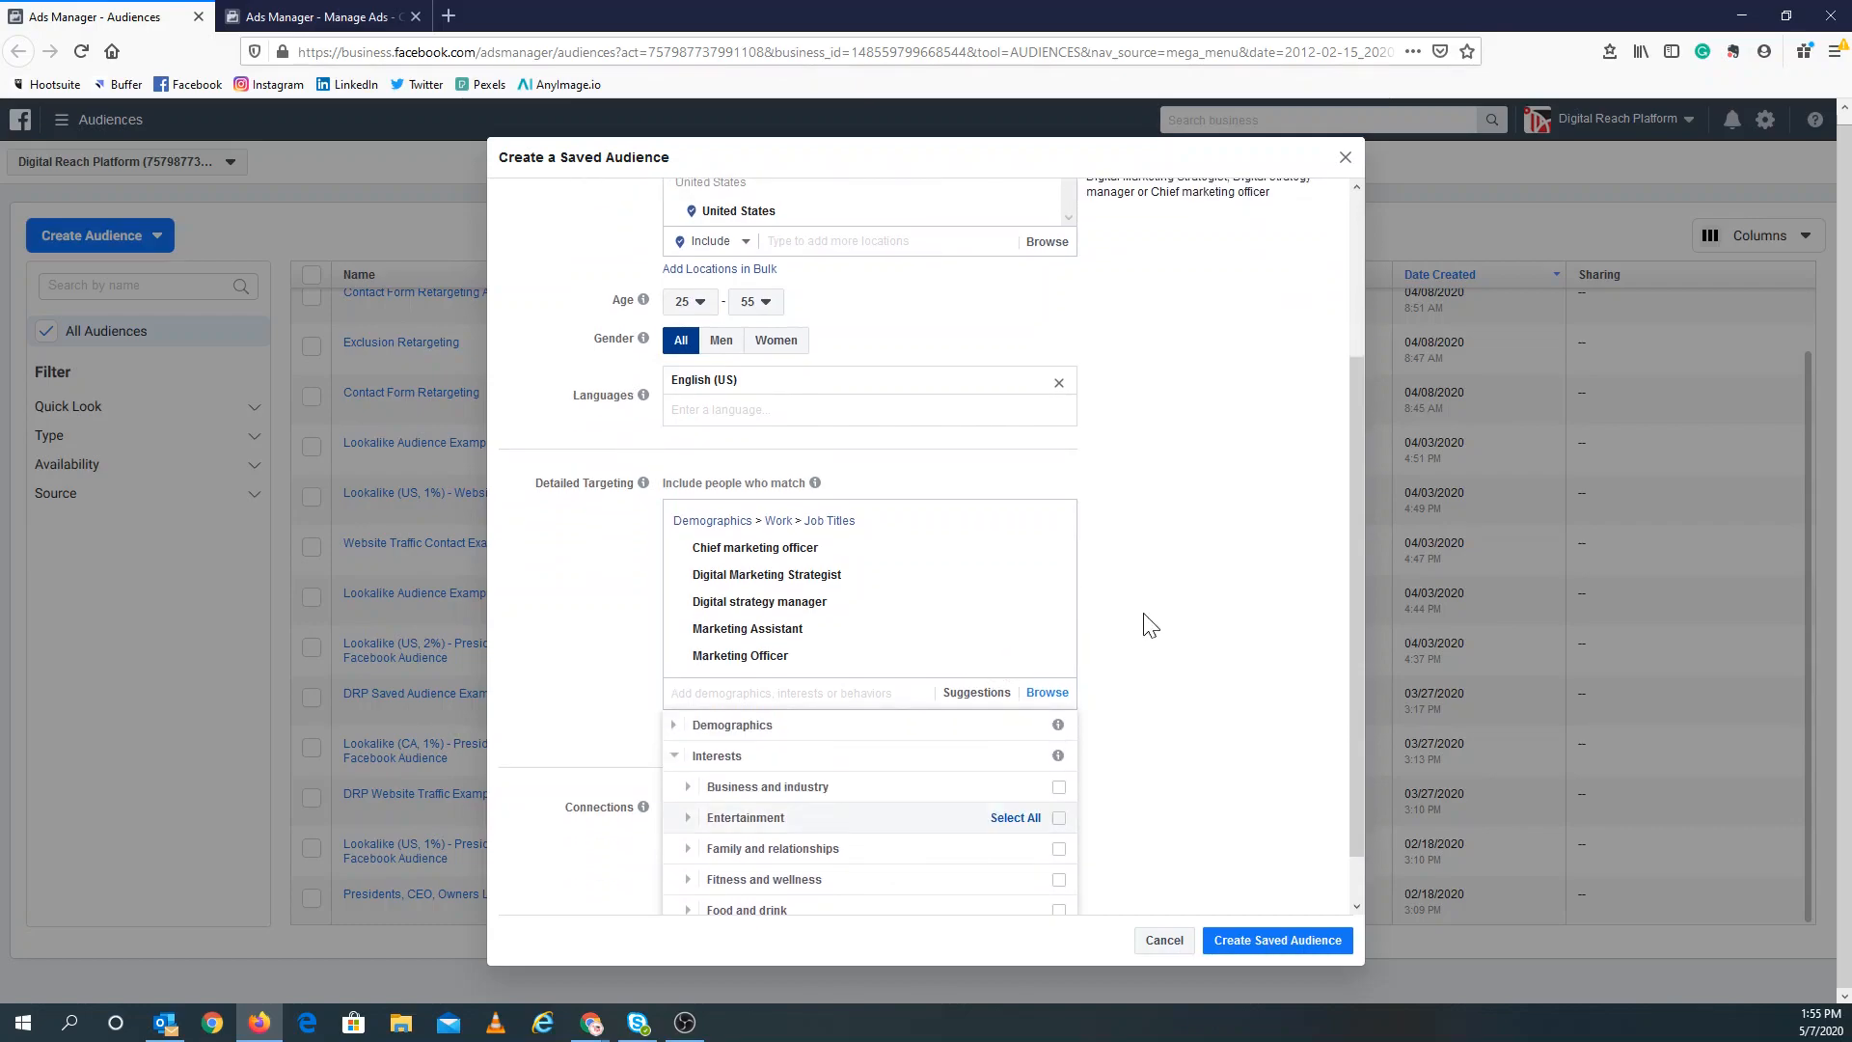
pyautogui.moveTo(1148, 619)
pyautogui.click(1149, 554)
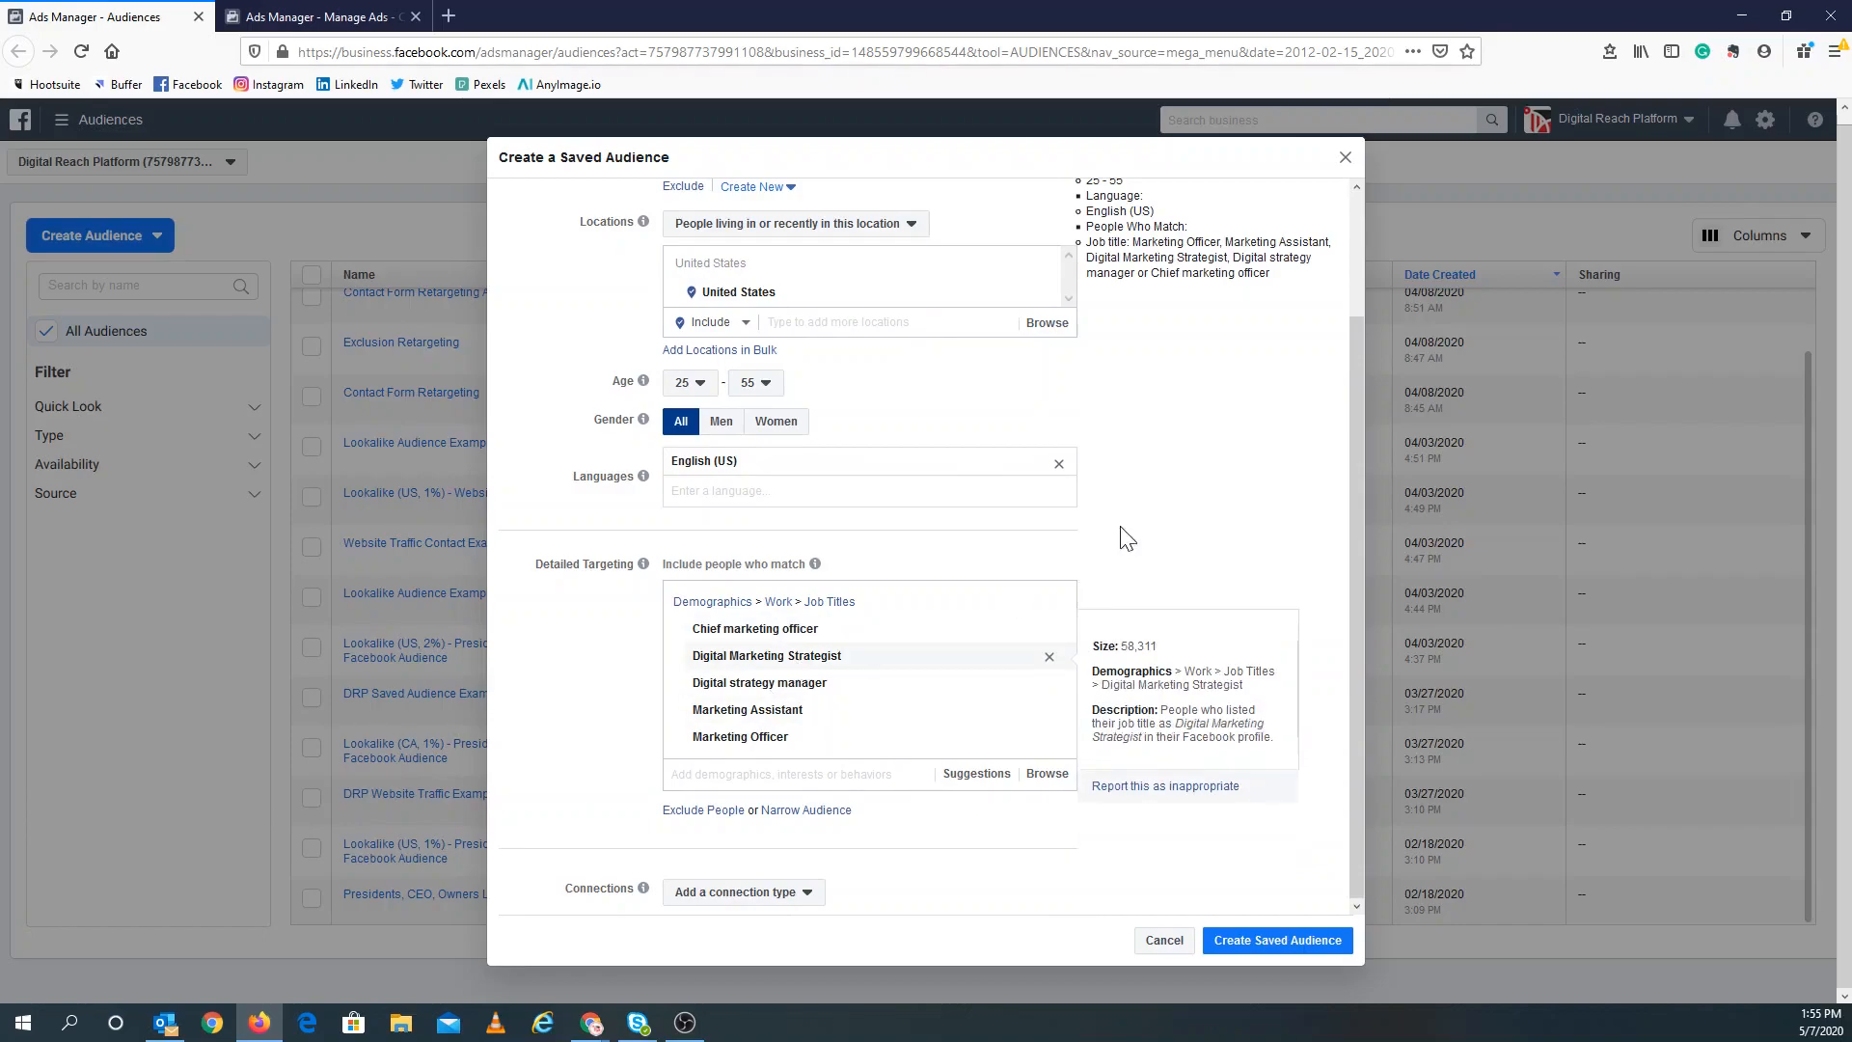
# Review the settings of the Digital Marketer/Marketers audience, create the saved audience, and check its entry in the audience list.
pyautogui.scroll(1, 1134, 512)
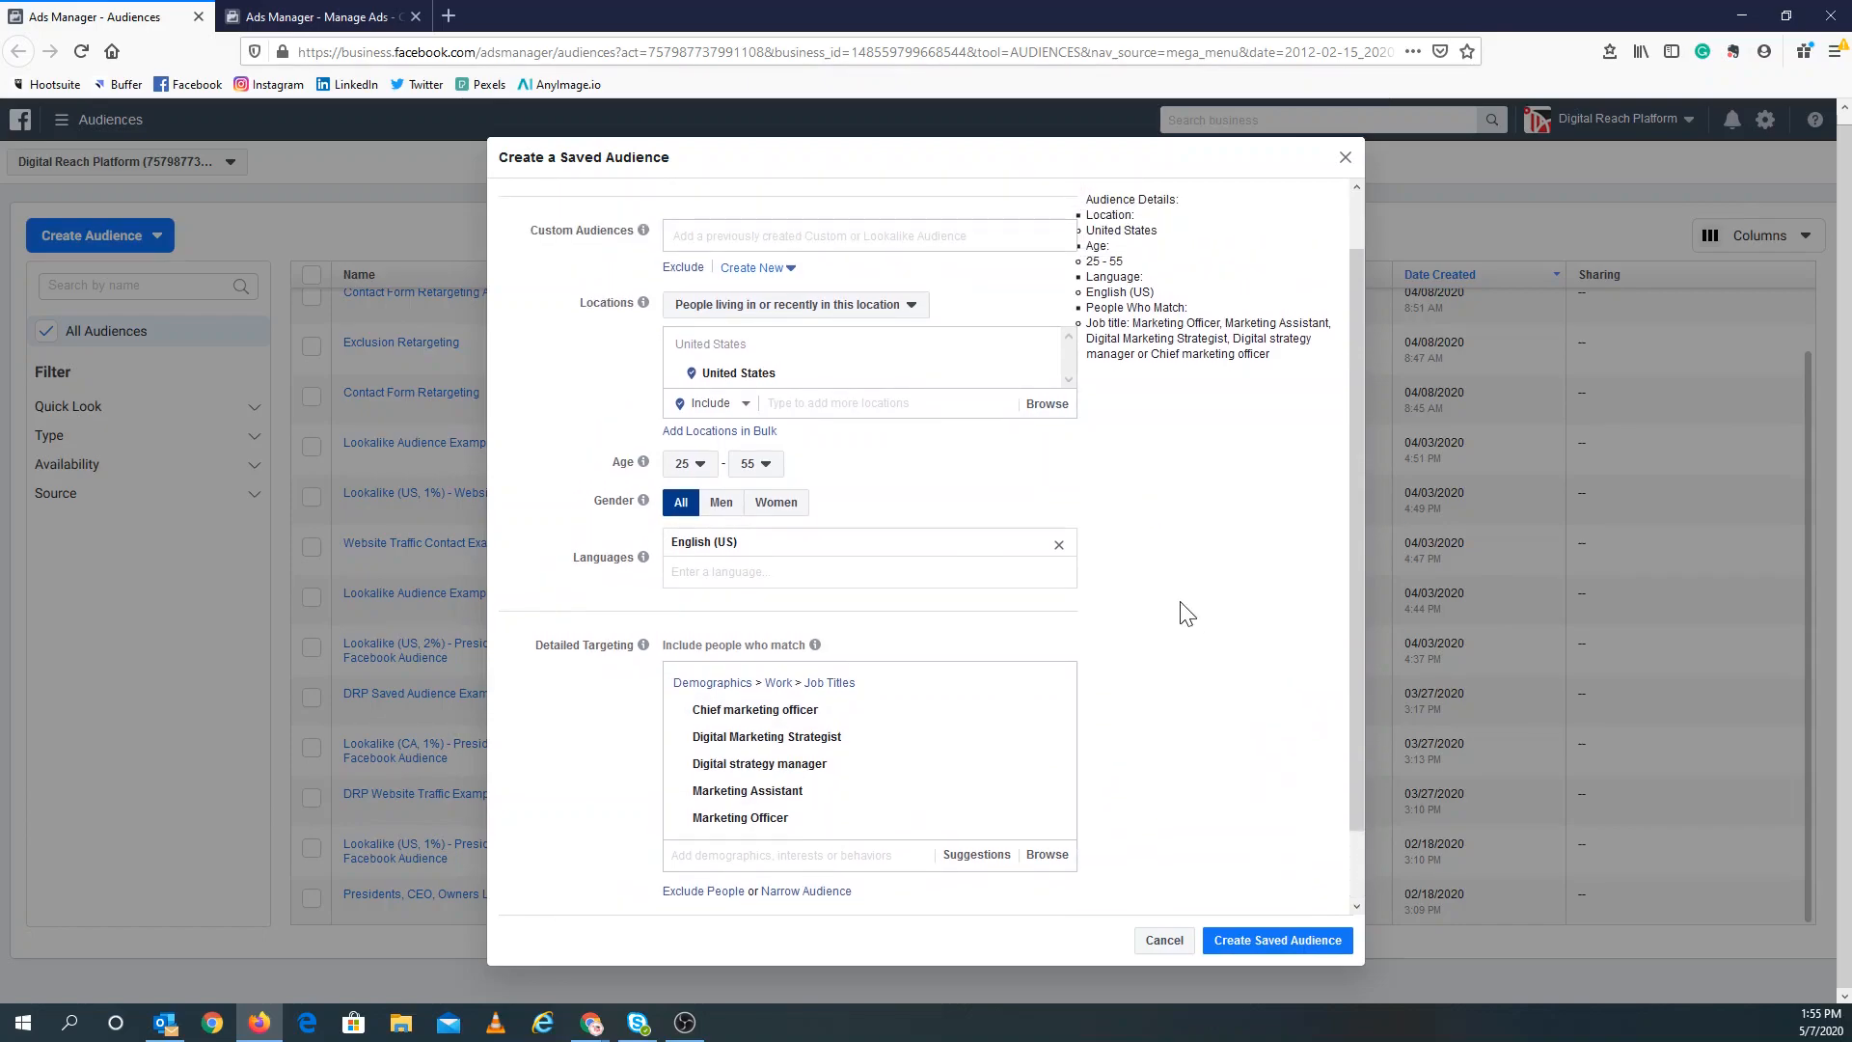
pyautogui.scroll(1, 1167, 617)
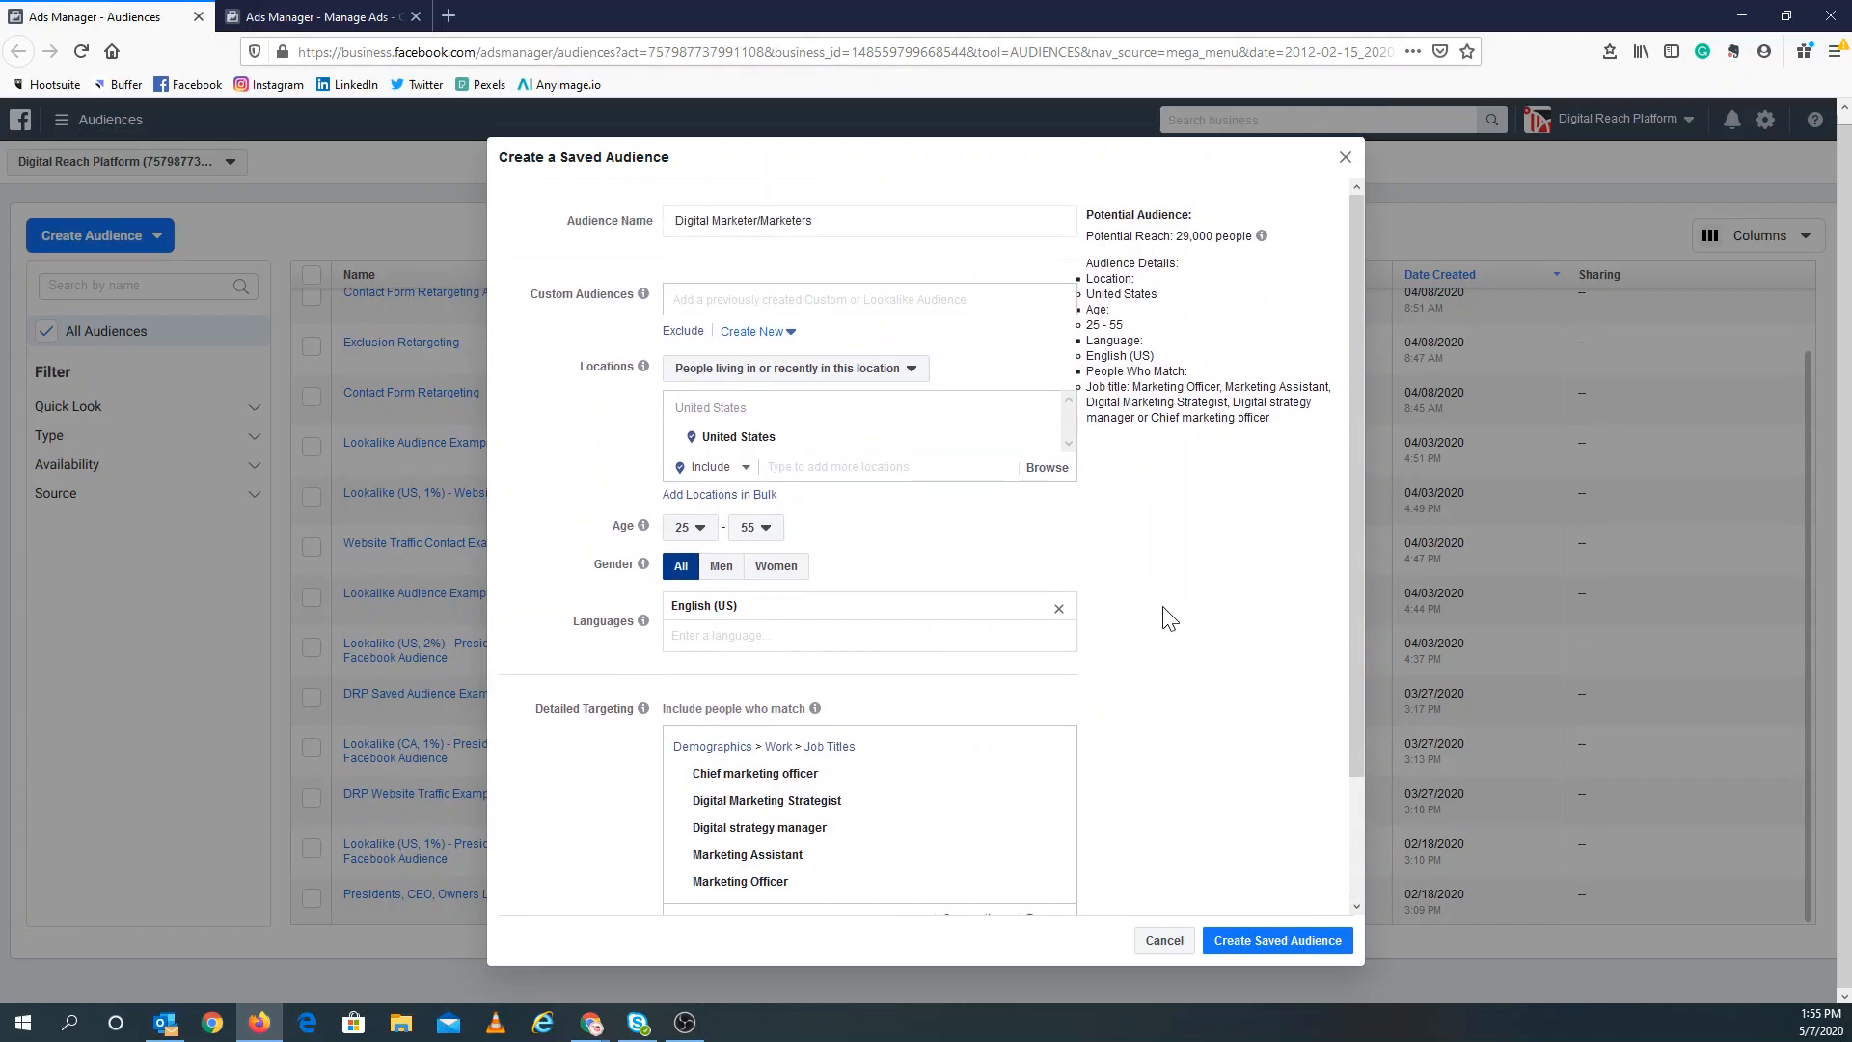
pyautogui.scroll(-1, 1170, 618)
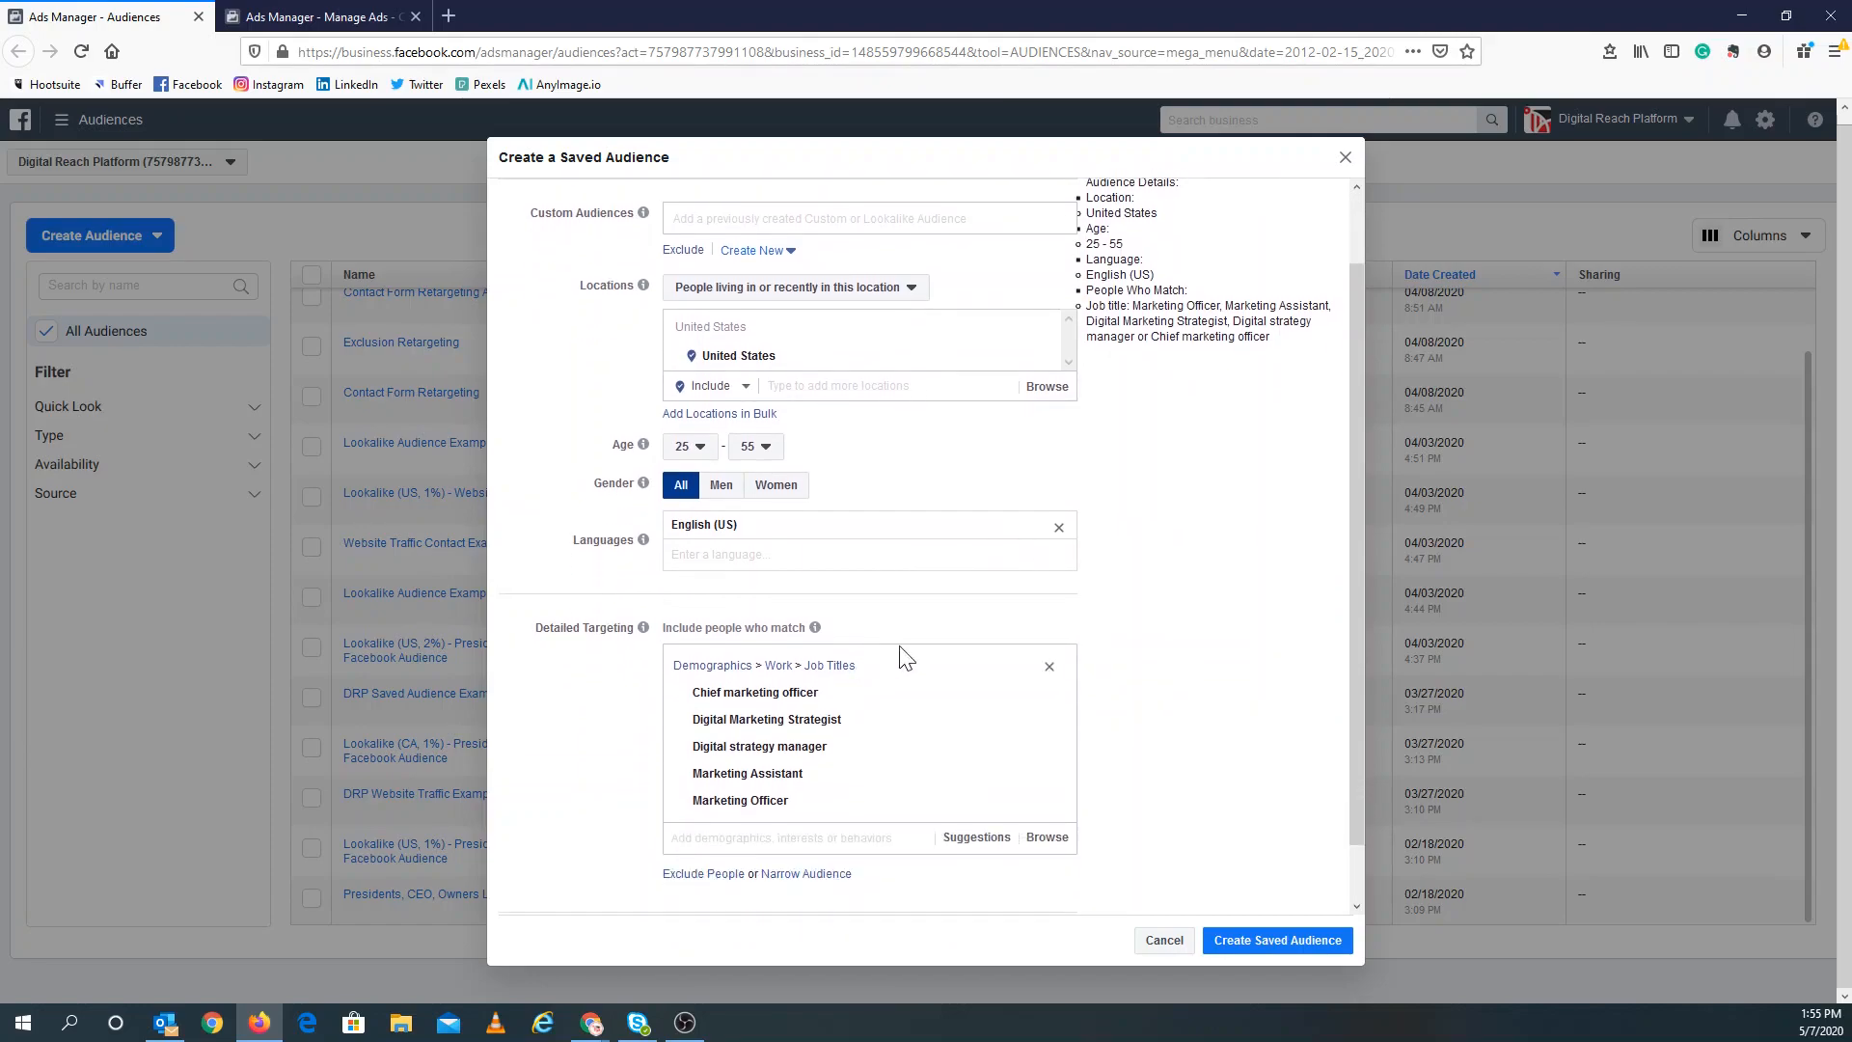
pyautogui.moveTo(877, 733)
pyautogui.scroll(1, 788, 354)
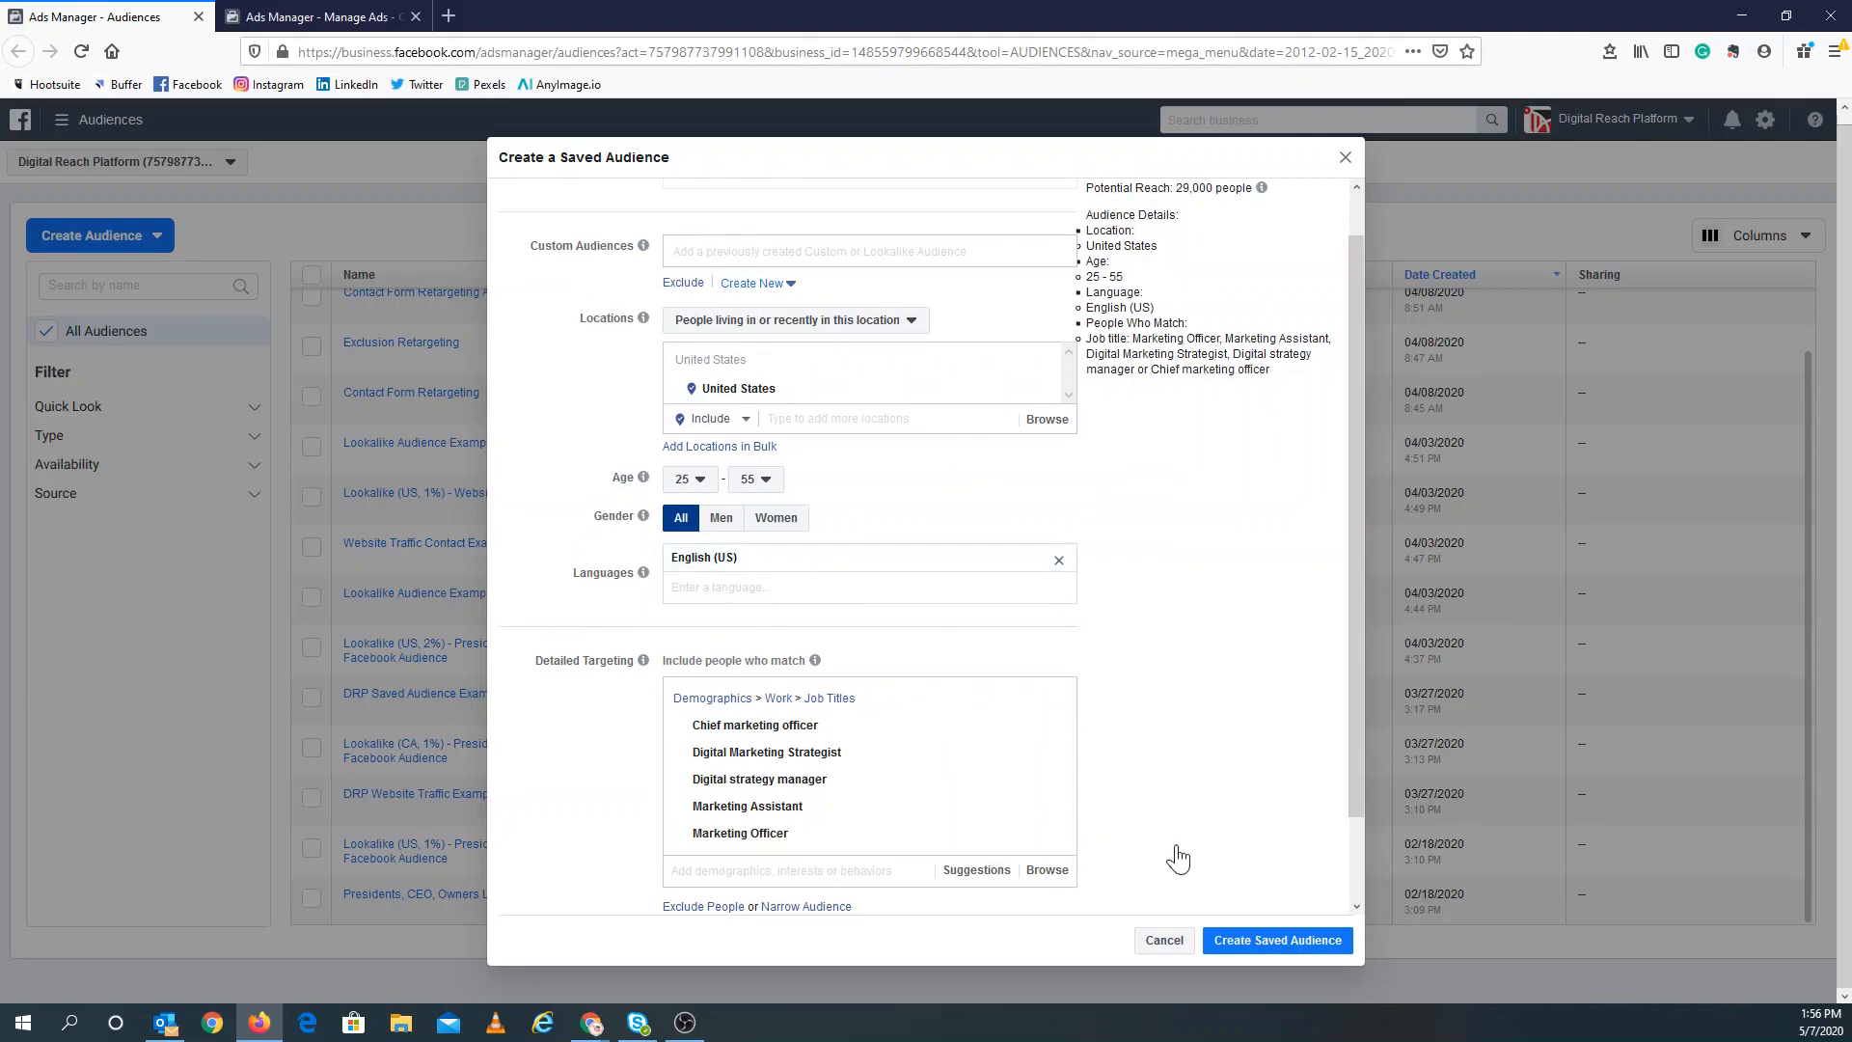
pyautogui.click(1269, 944)
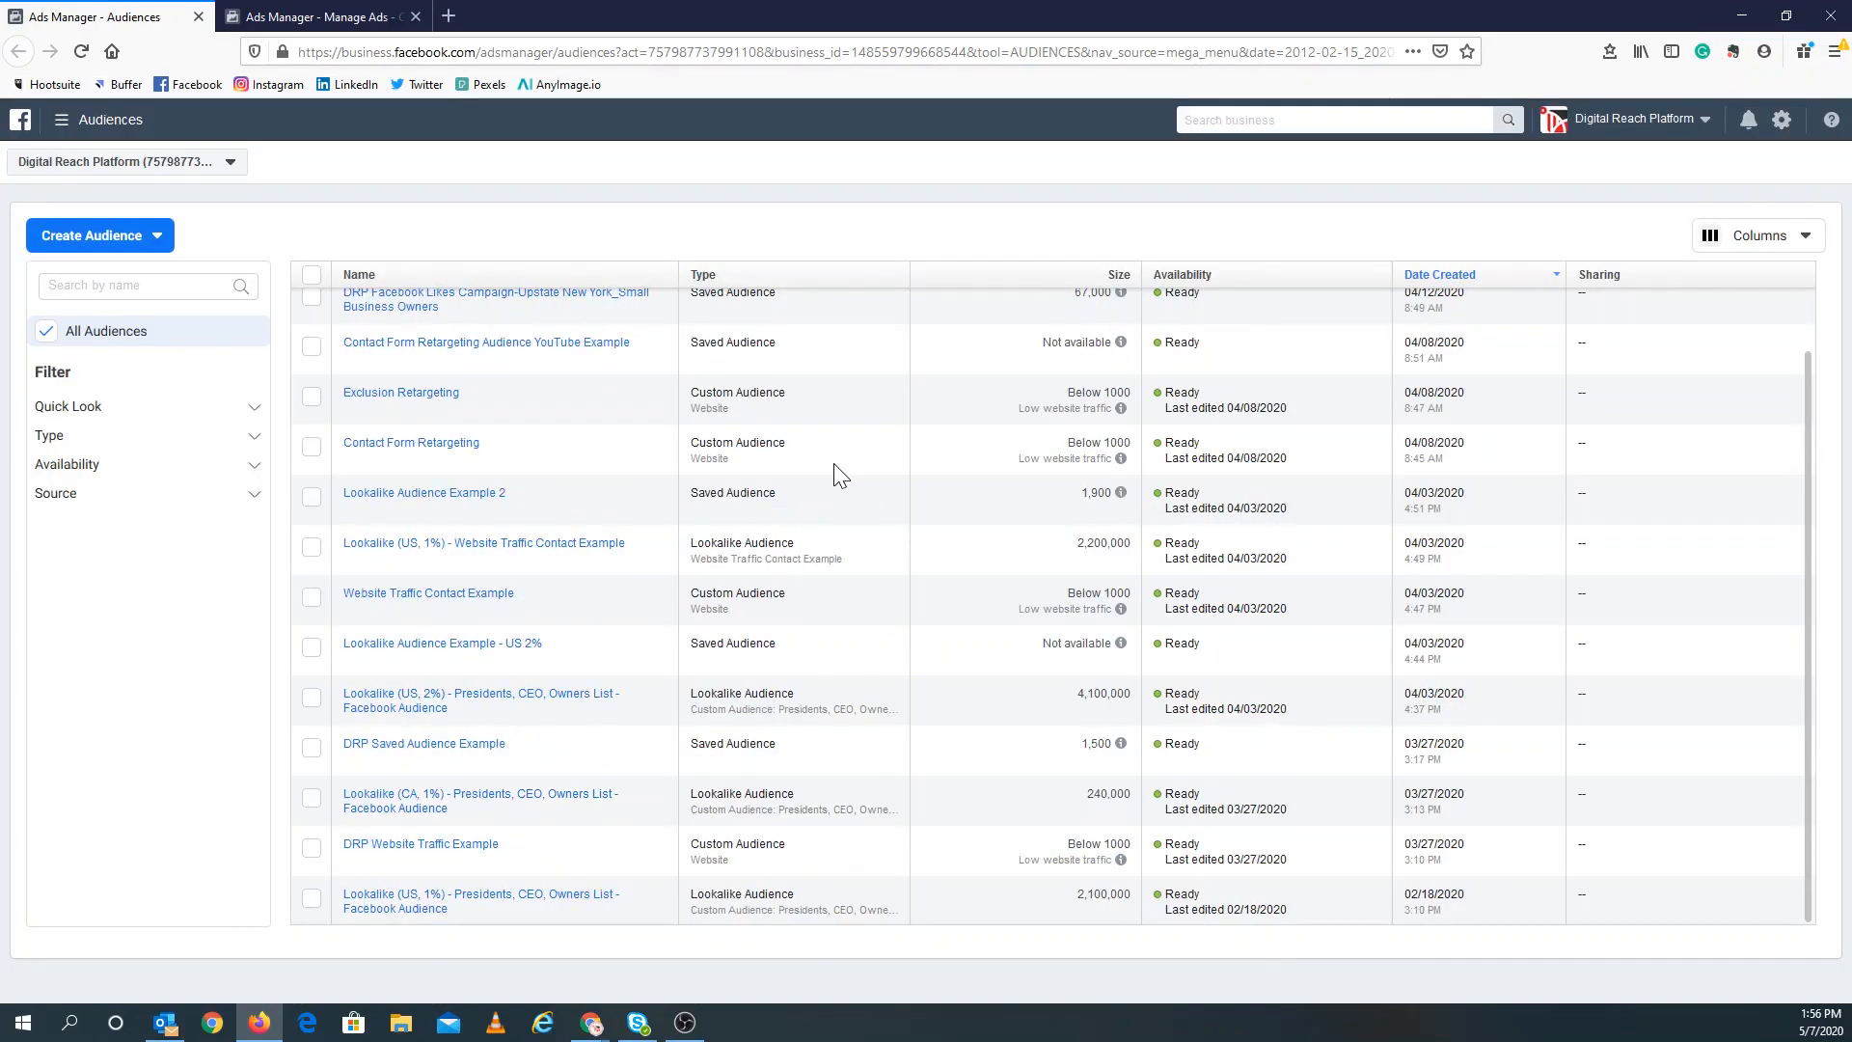
pyautogui.scroll(1, 735, 499)
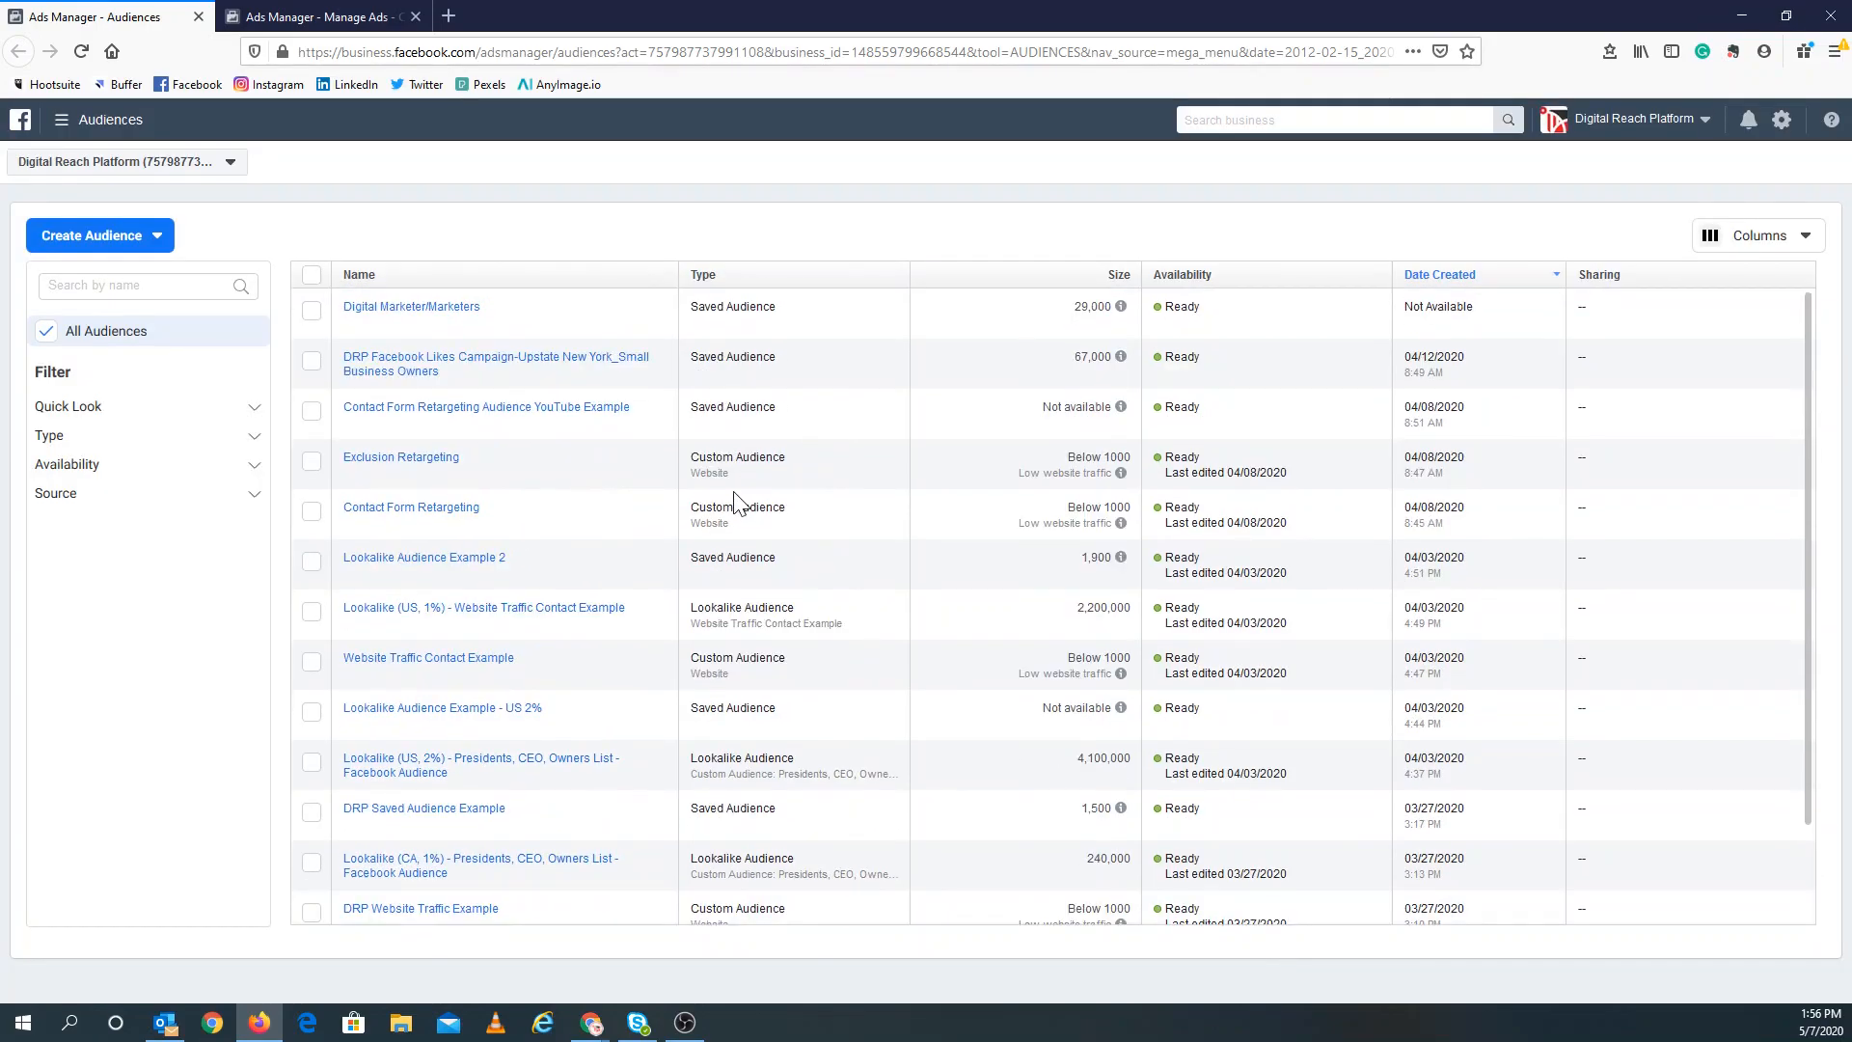
pyautogui.moveTo(509, 362)
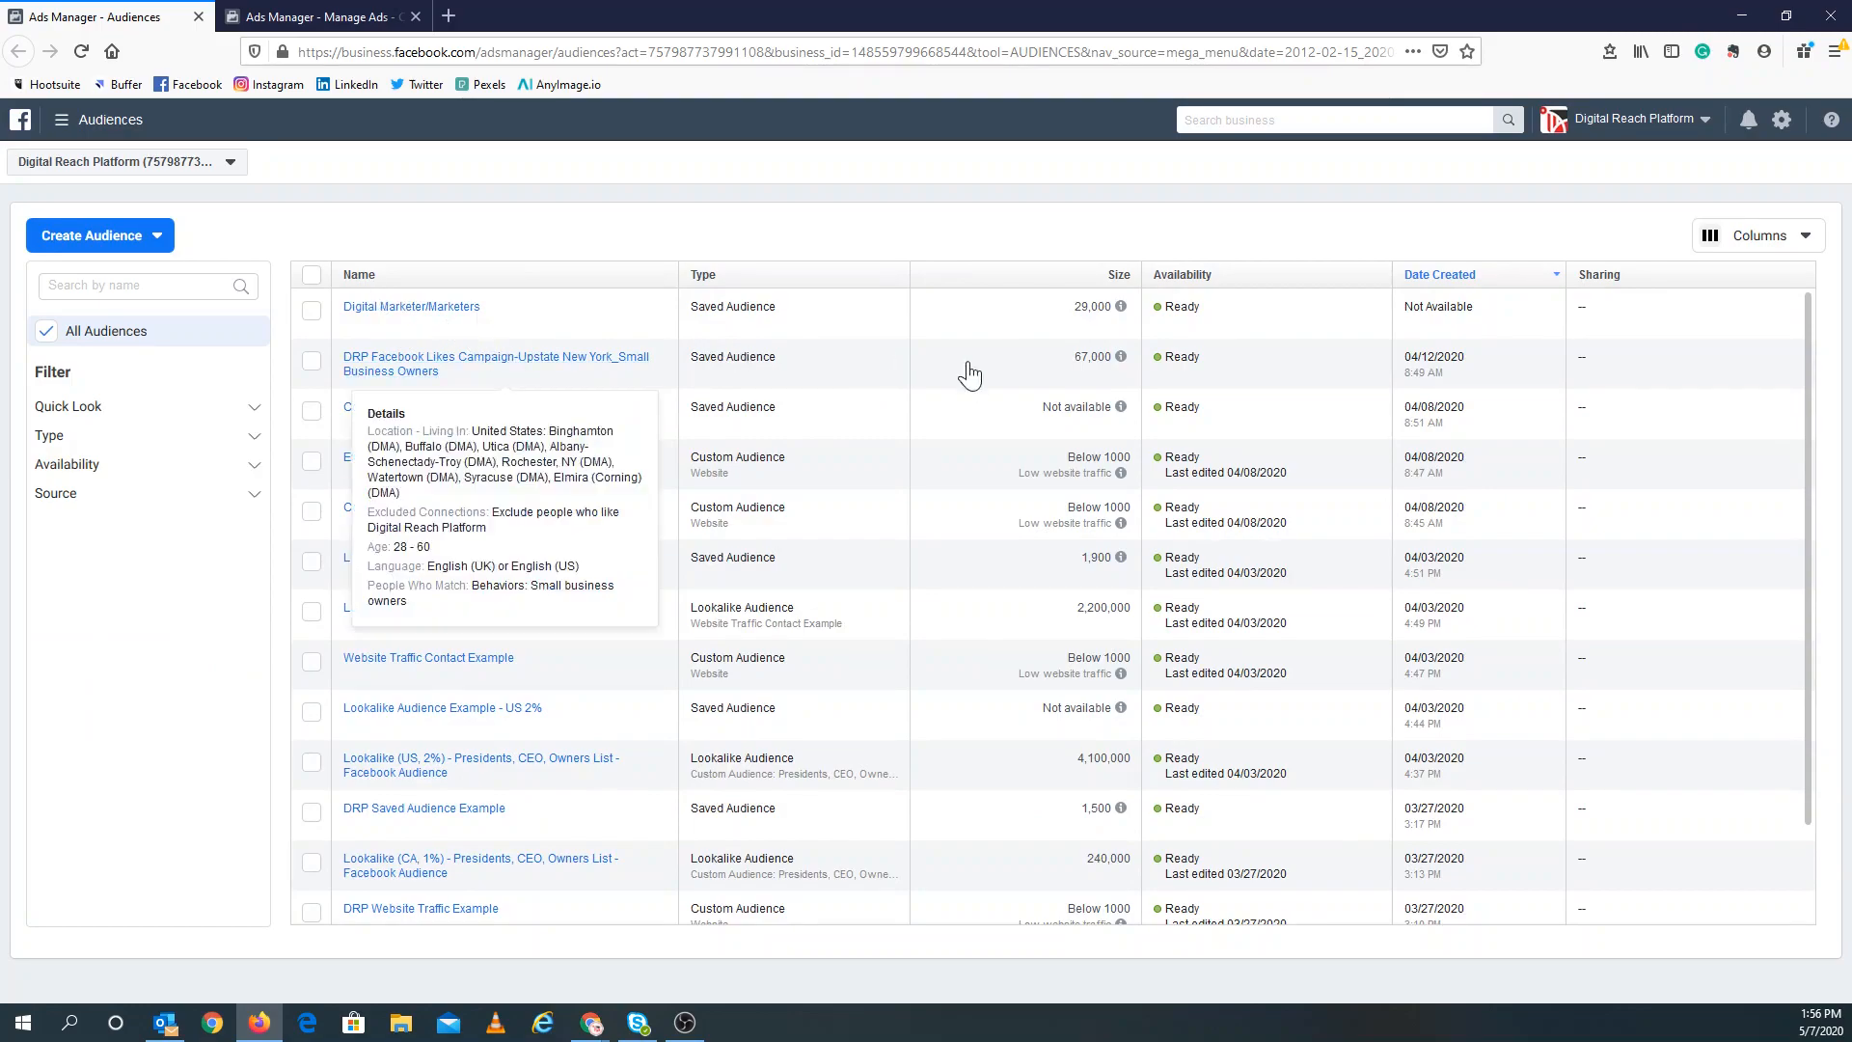
pyautogui.moveTo(1120, 307)
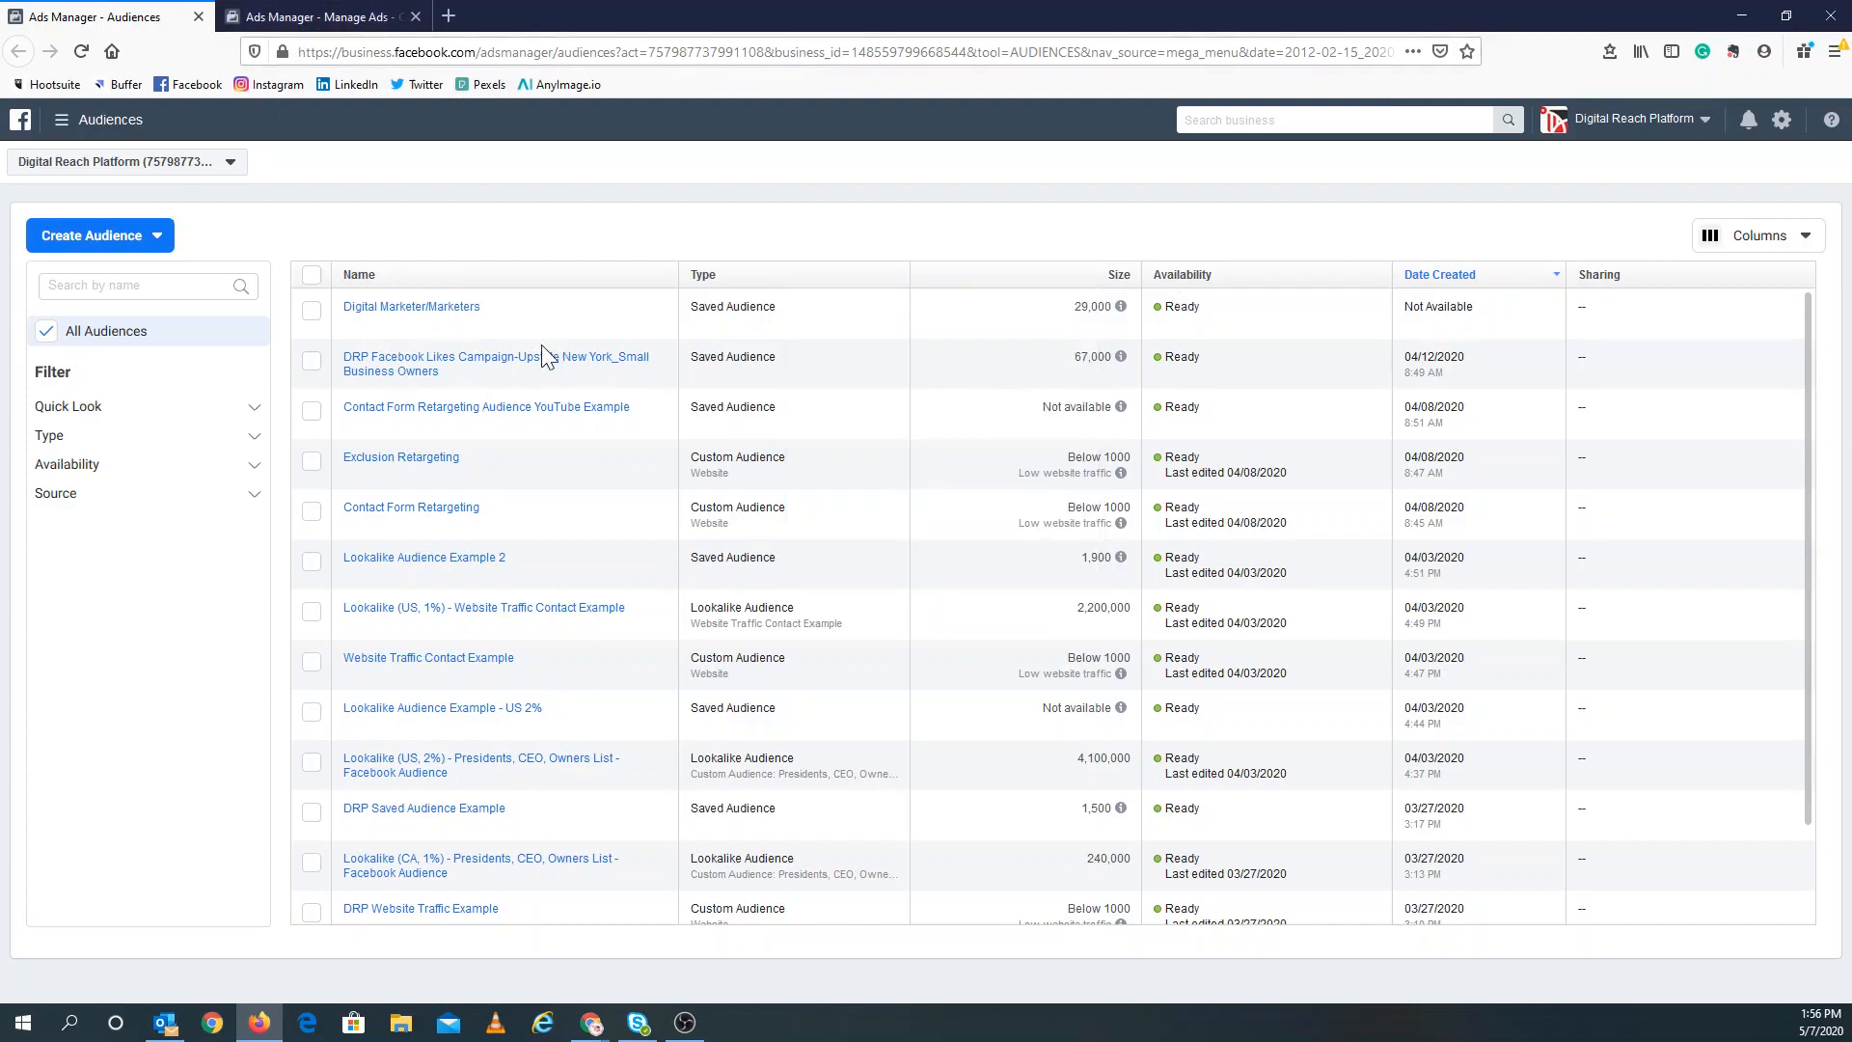
# Switch to the ad management page, start creating a new campaign, and choose Lead generation as its marketing objective.
pyautogui.click(335, 12)
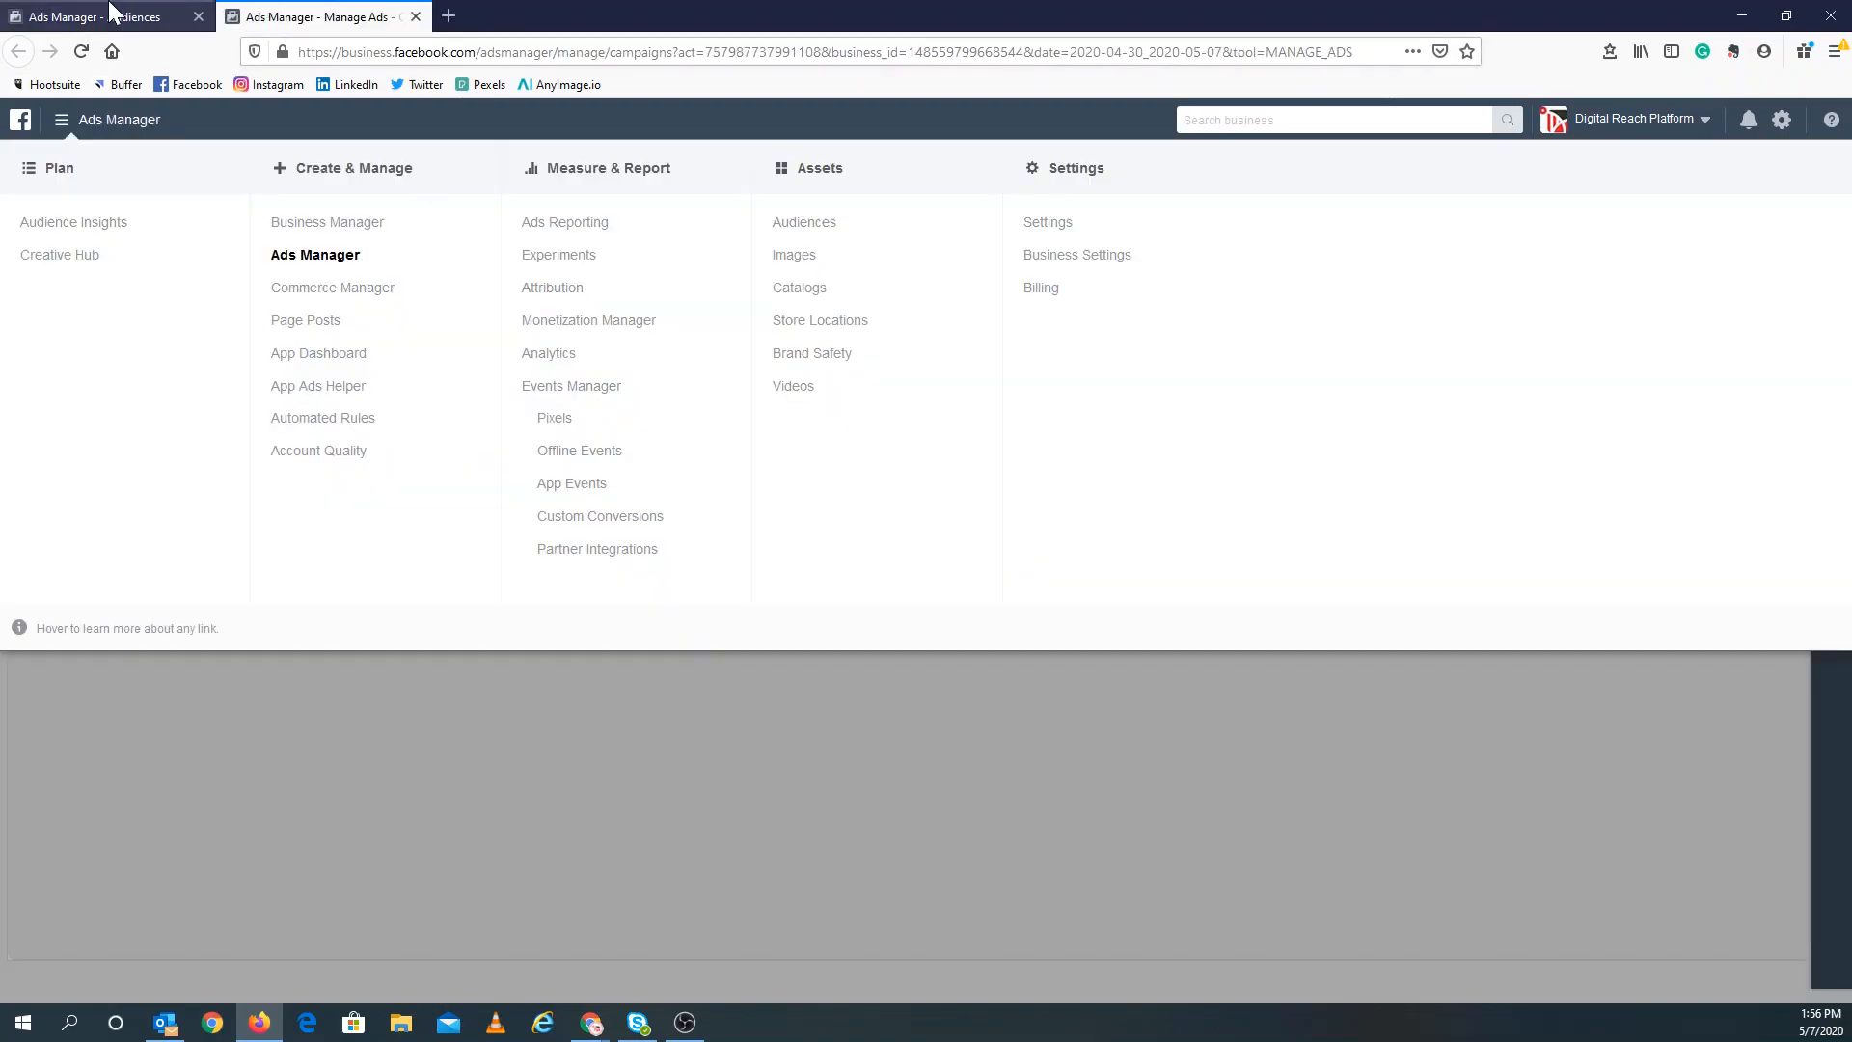
pyautogui.click(111, 12)
pyautogui.click(319, 16)
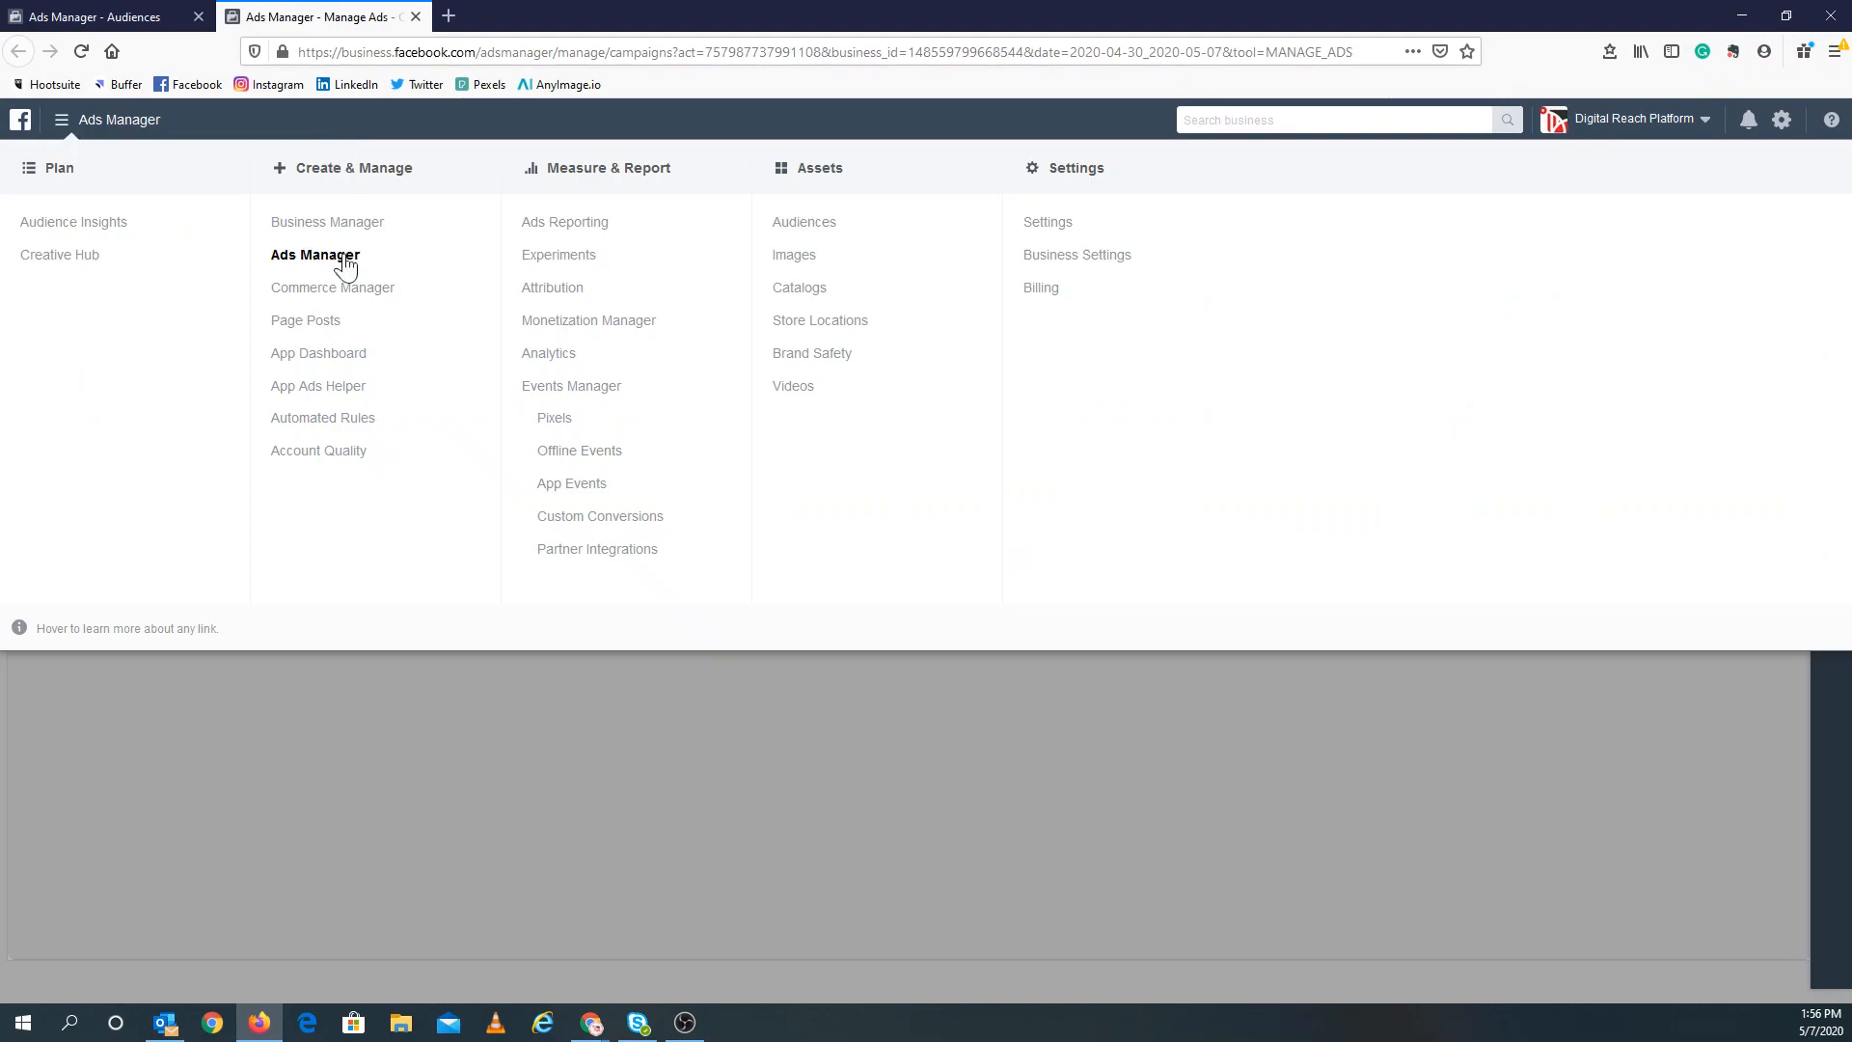
pyautogui.click(380, 722)
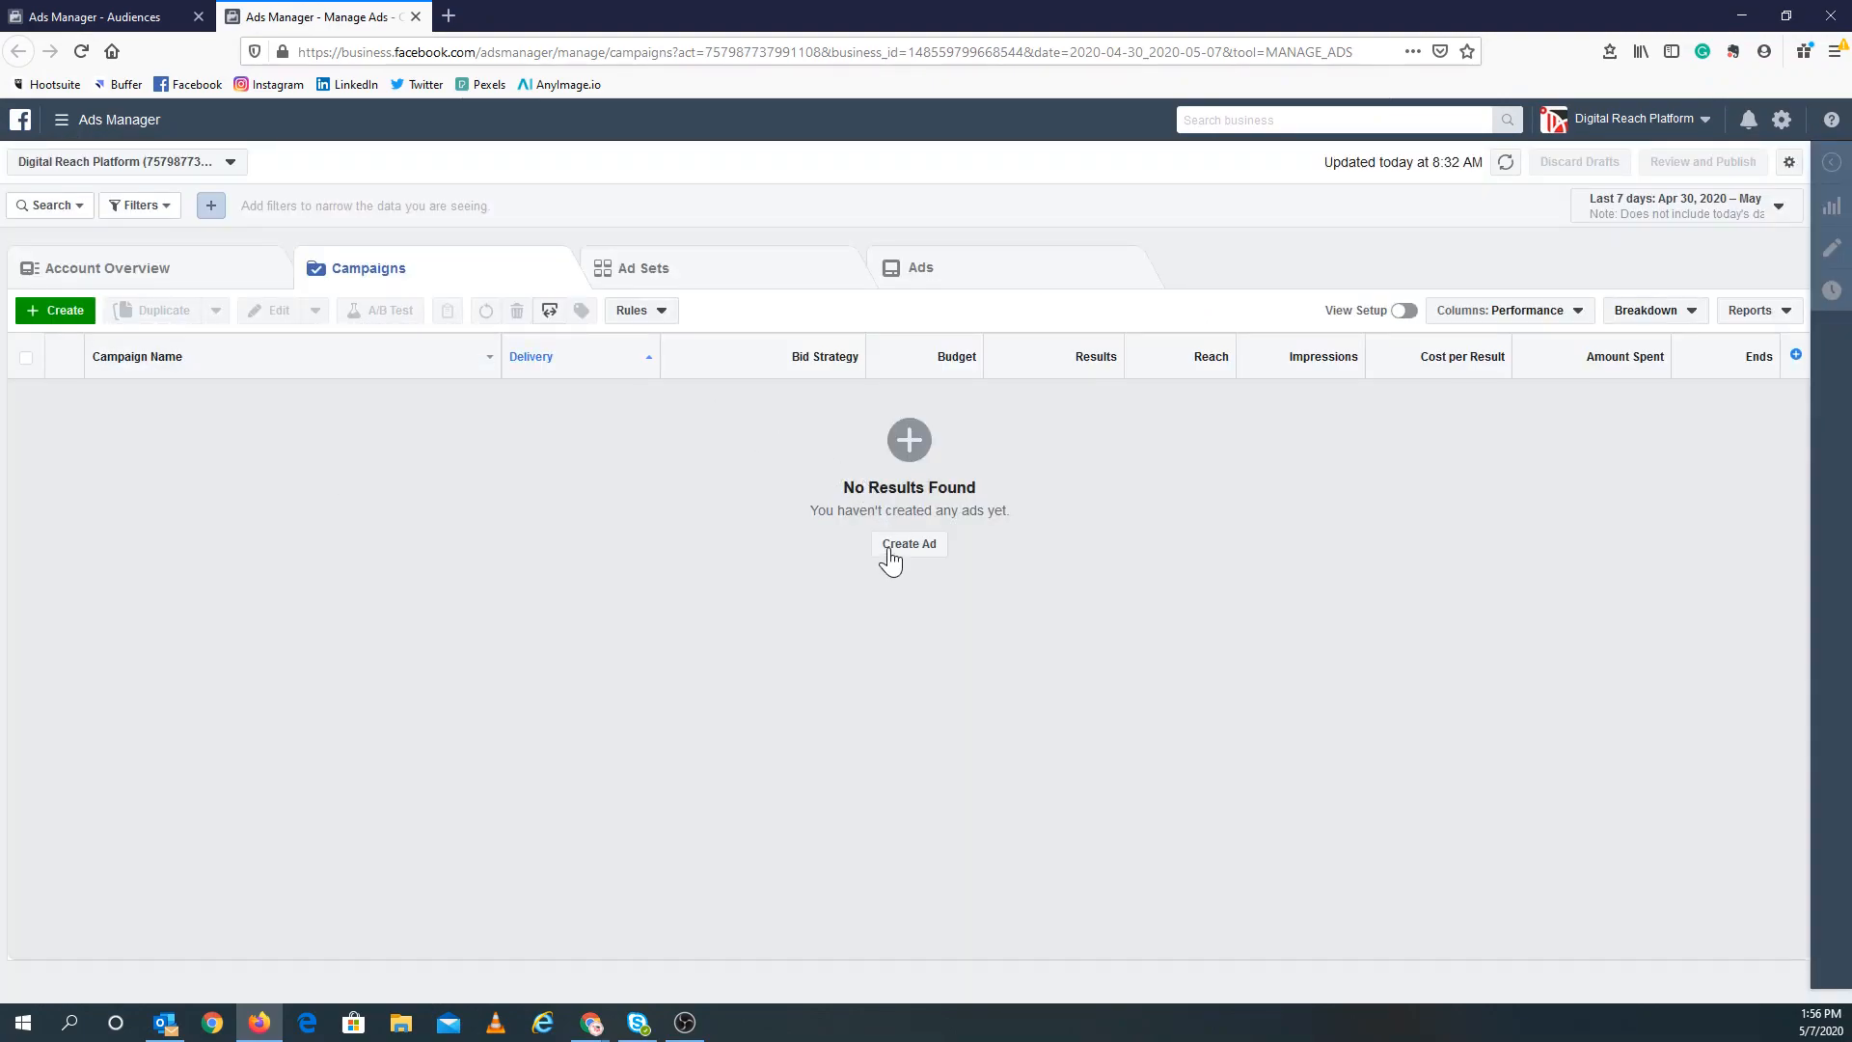
pyautogui.click(895, 558)
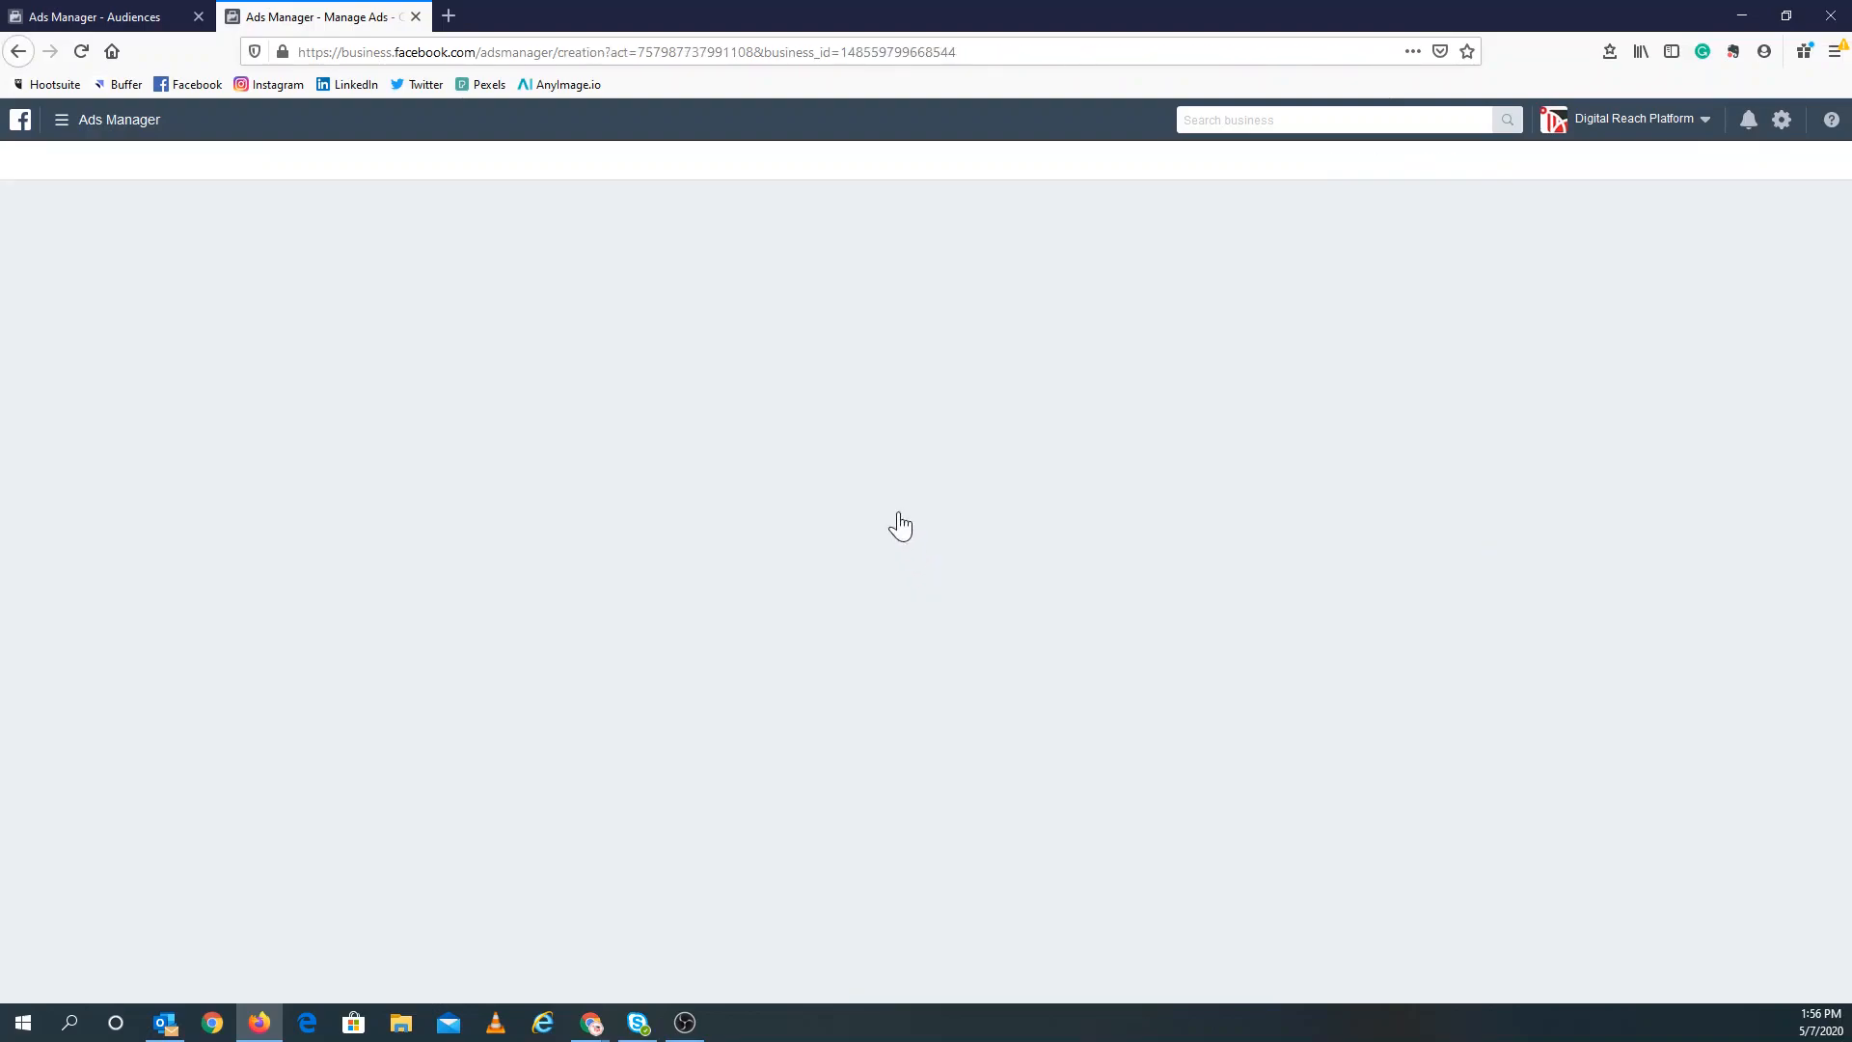
pyautogui.click(708, 183)
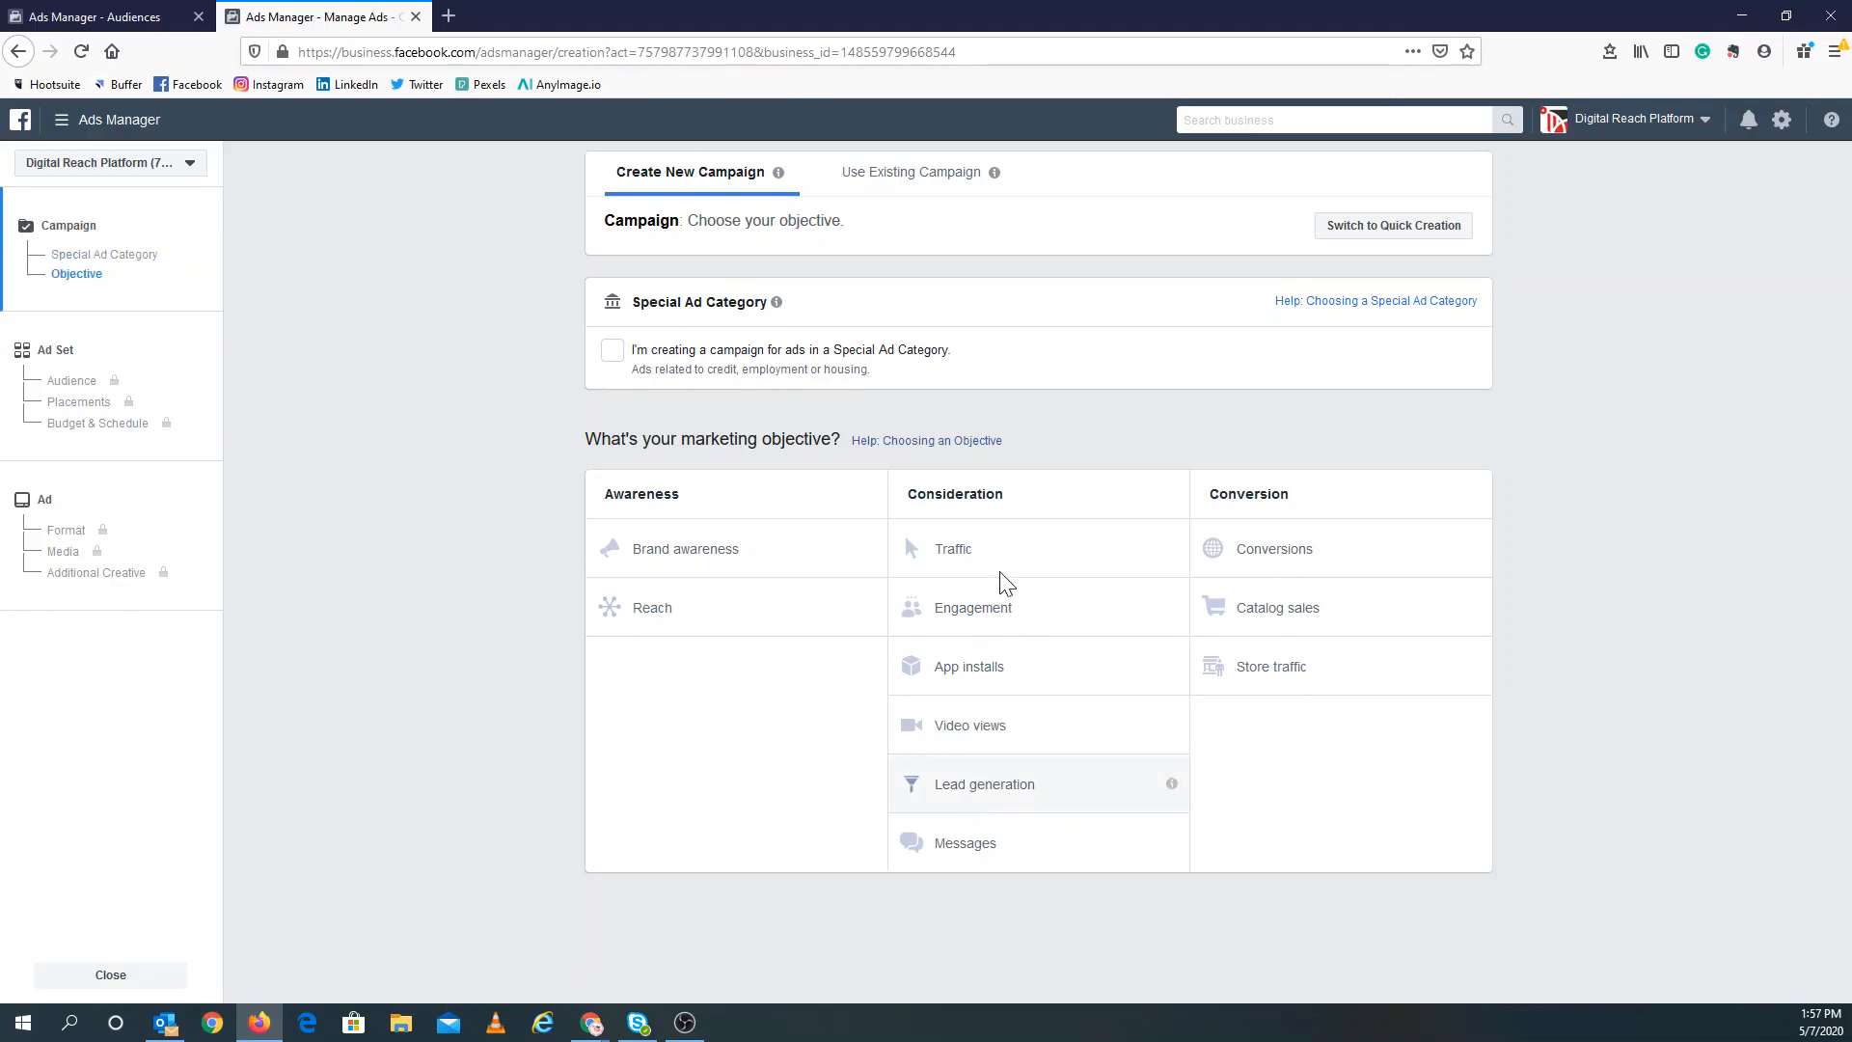
pyautogui.click(1068, 759)
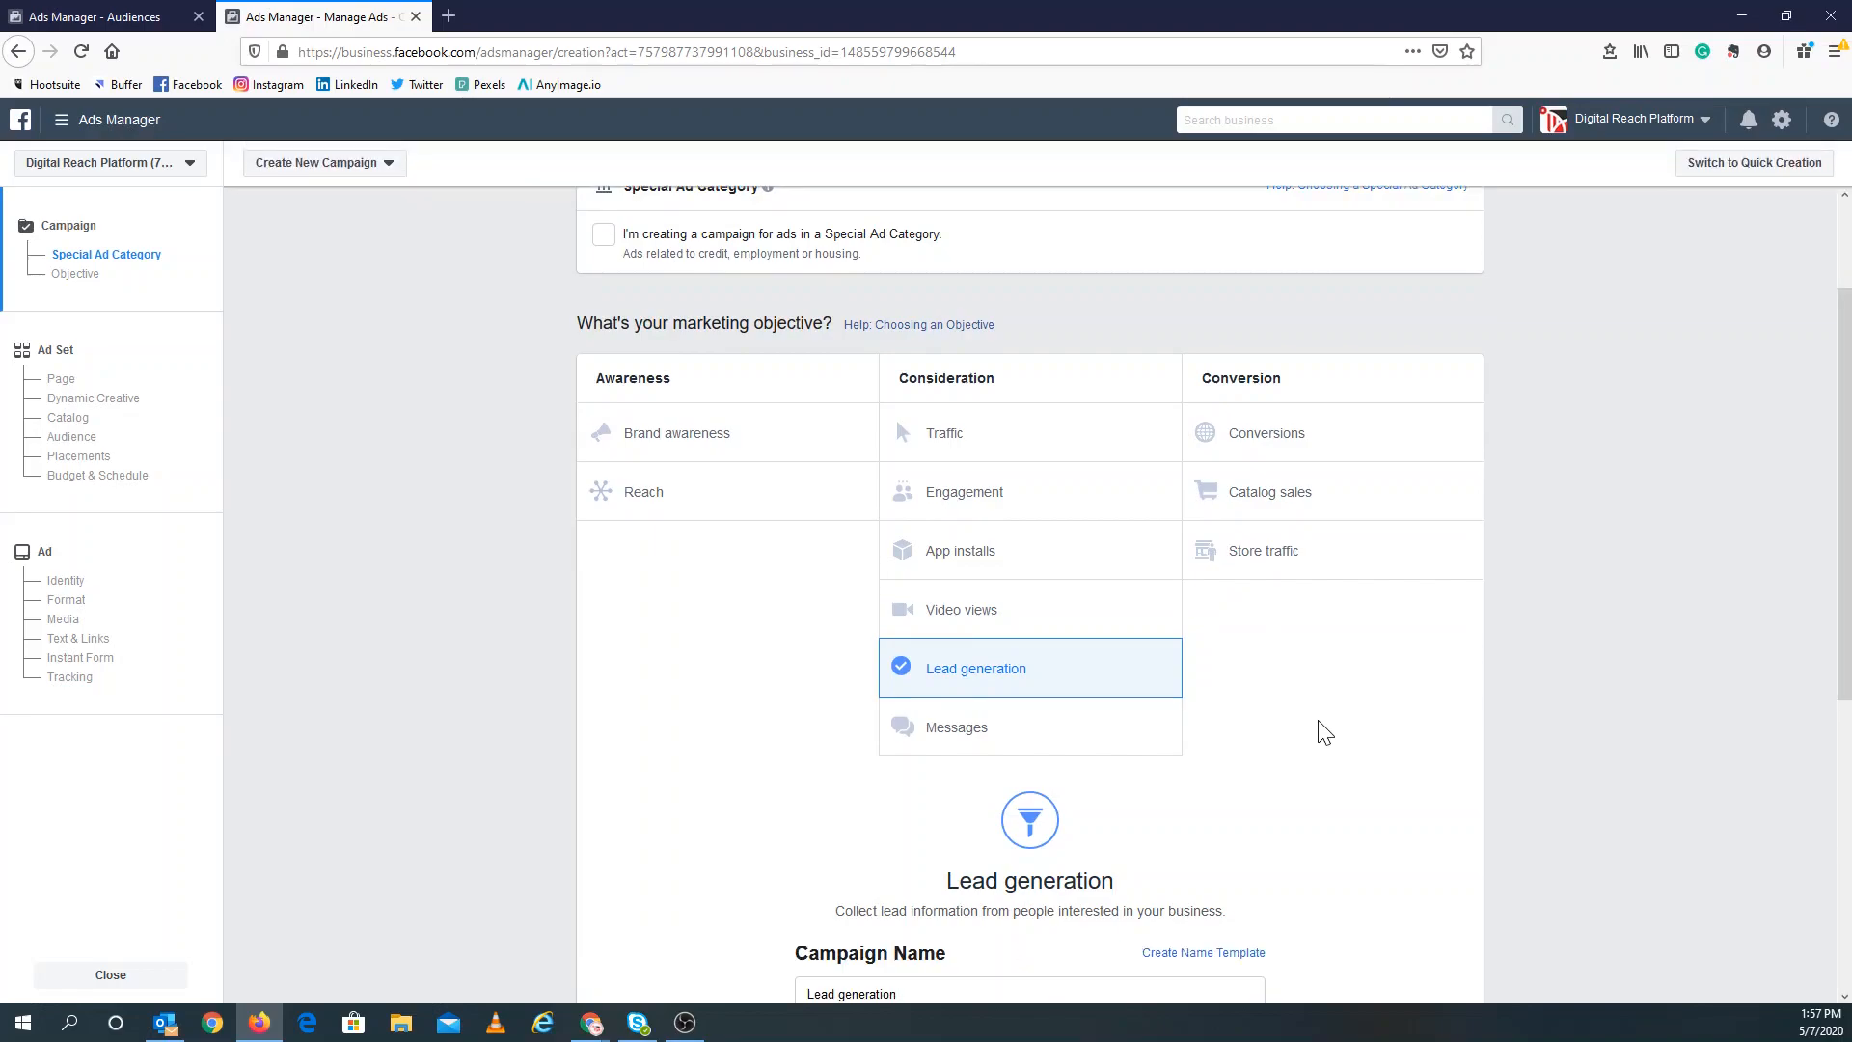
# Name the campaign DRP Lead Generation_Newsletter.
pyautogui.scroll(-3, 1304, 716)
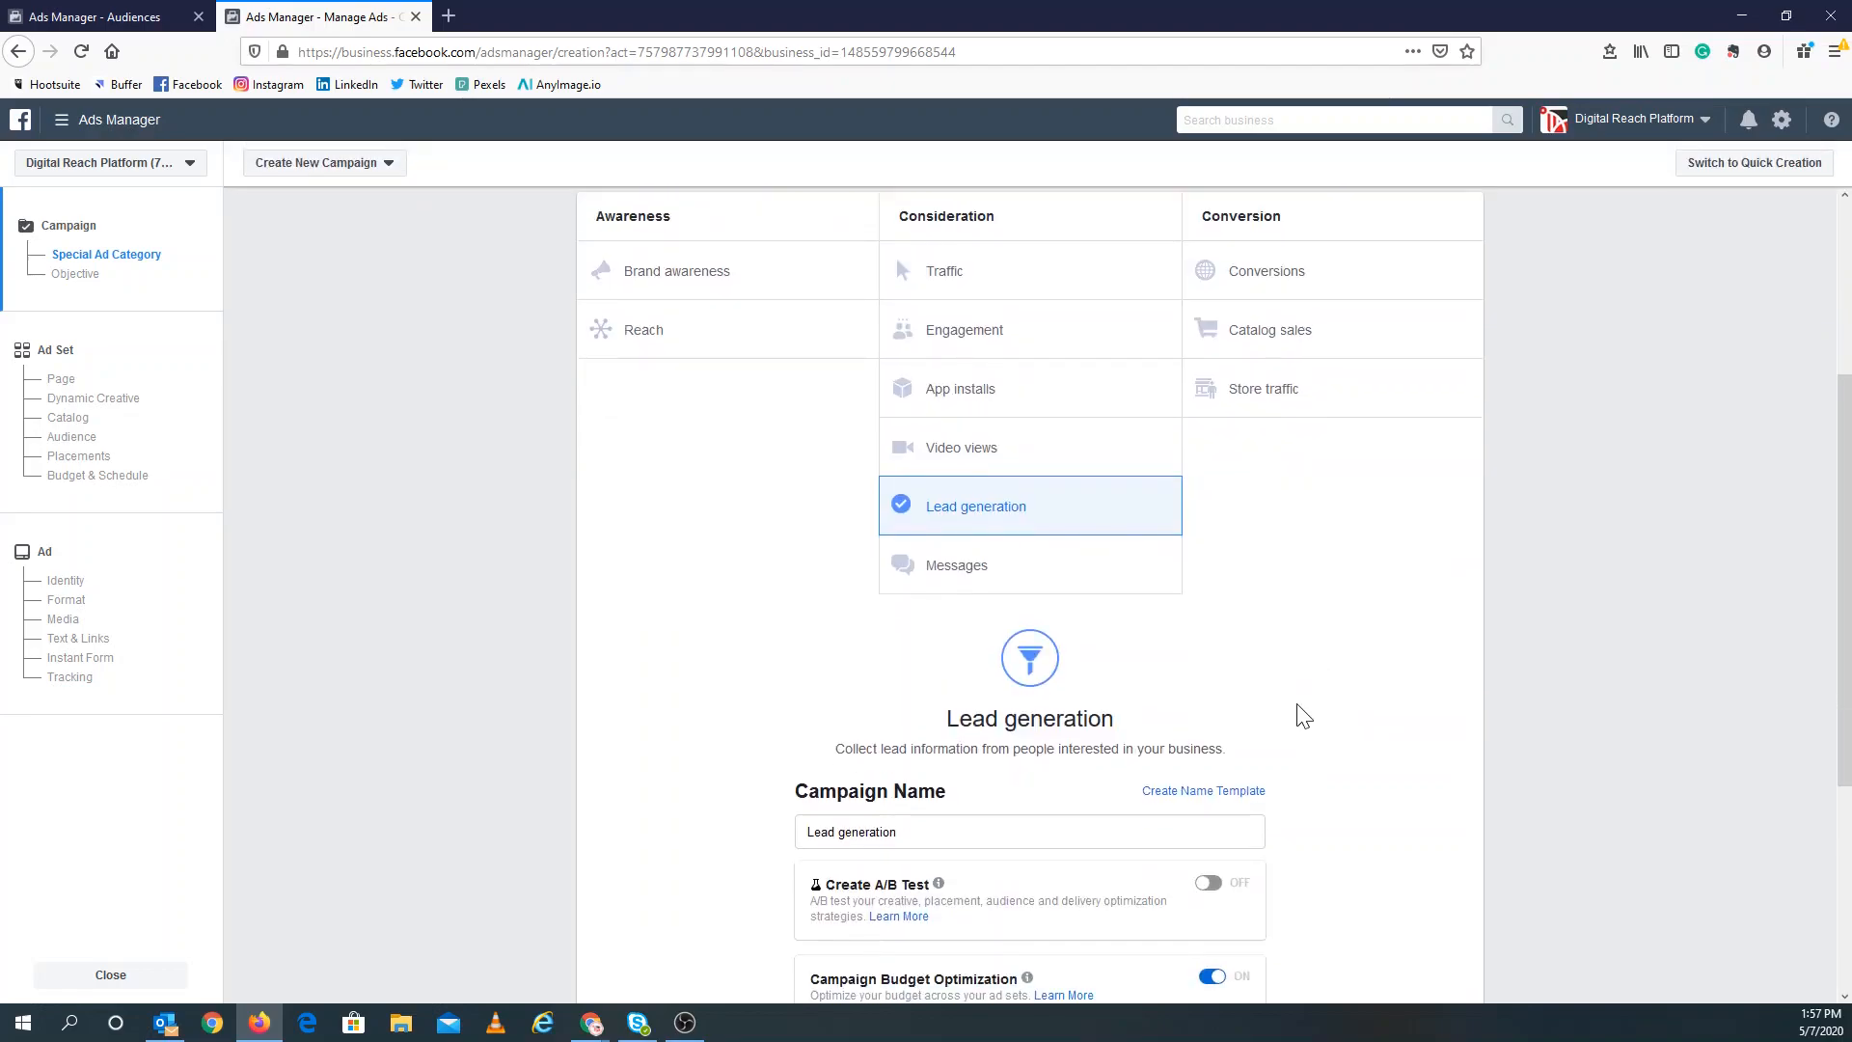
pyautogui.scroll(-1, 1304, 716)
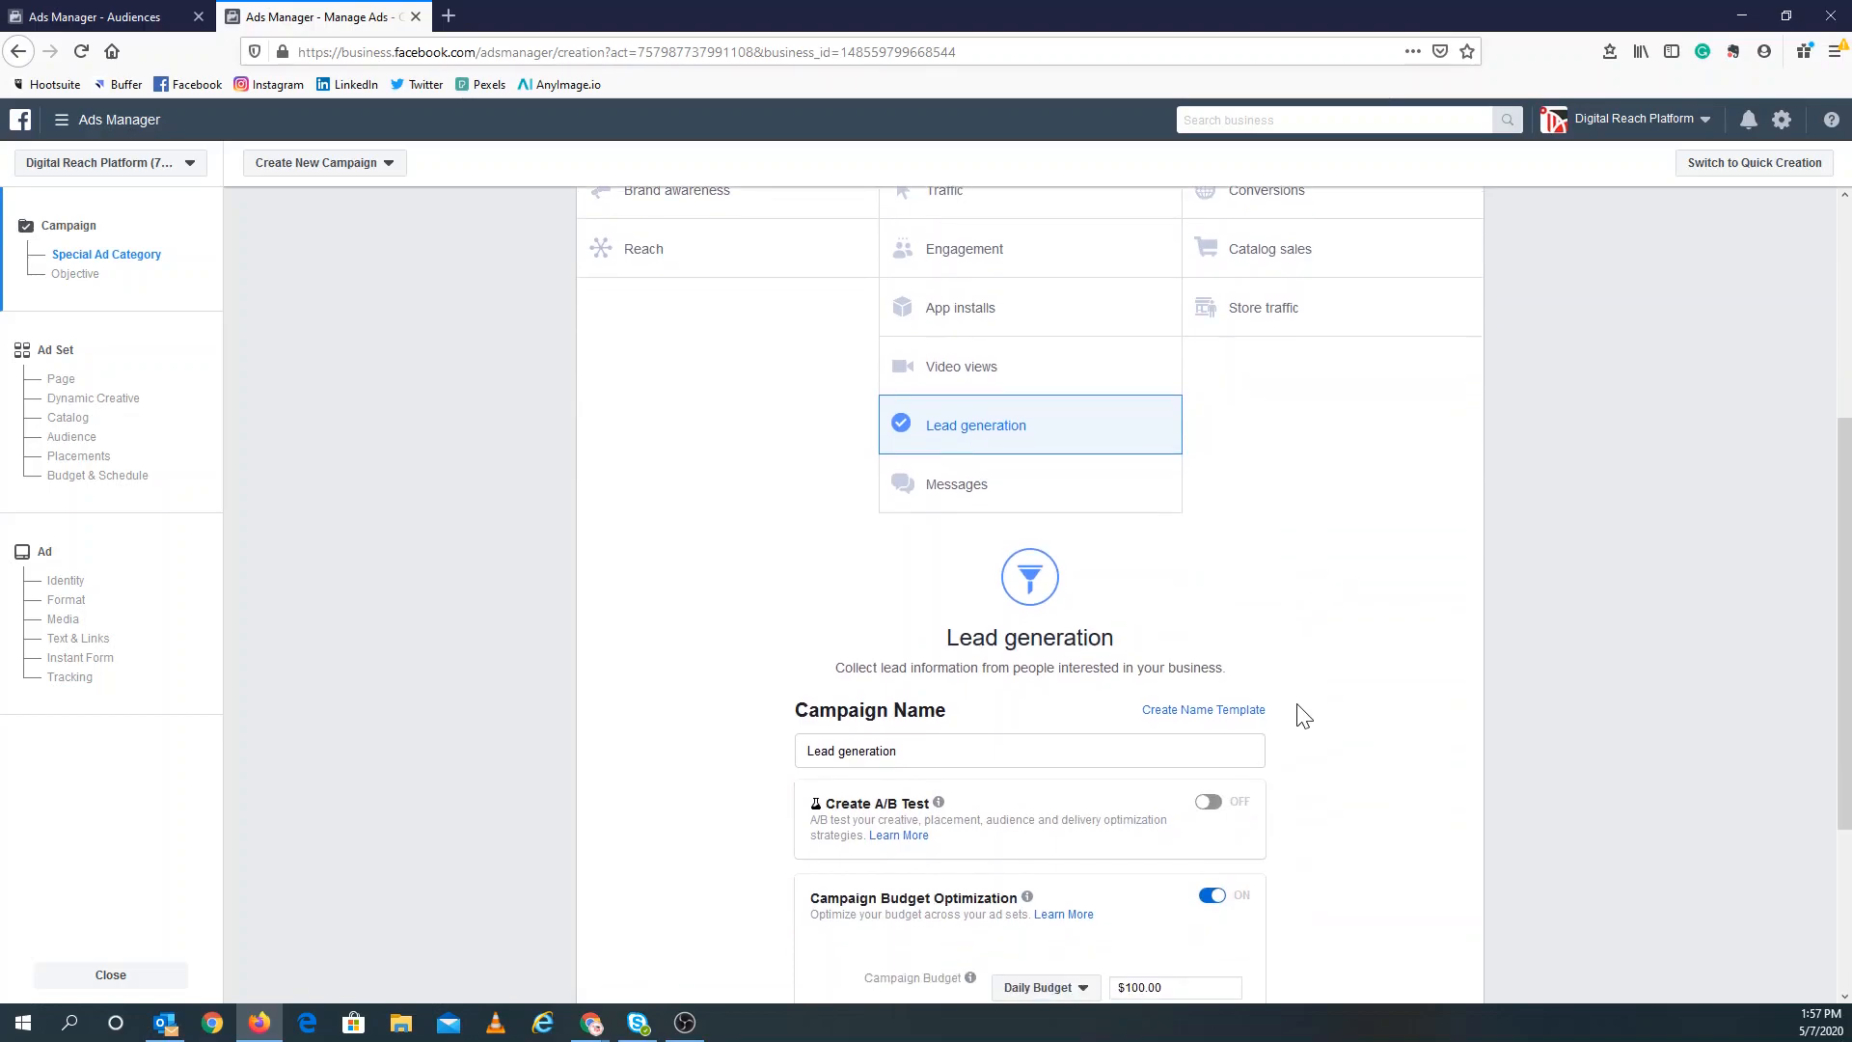
pyautogui.scroll(-1, 1149, 550)
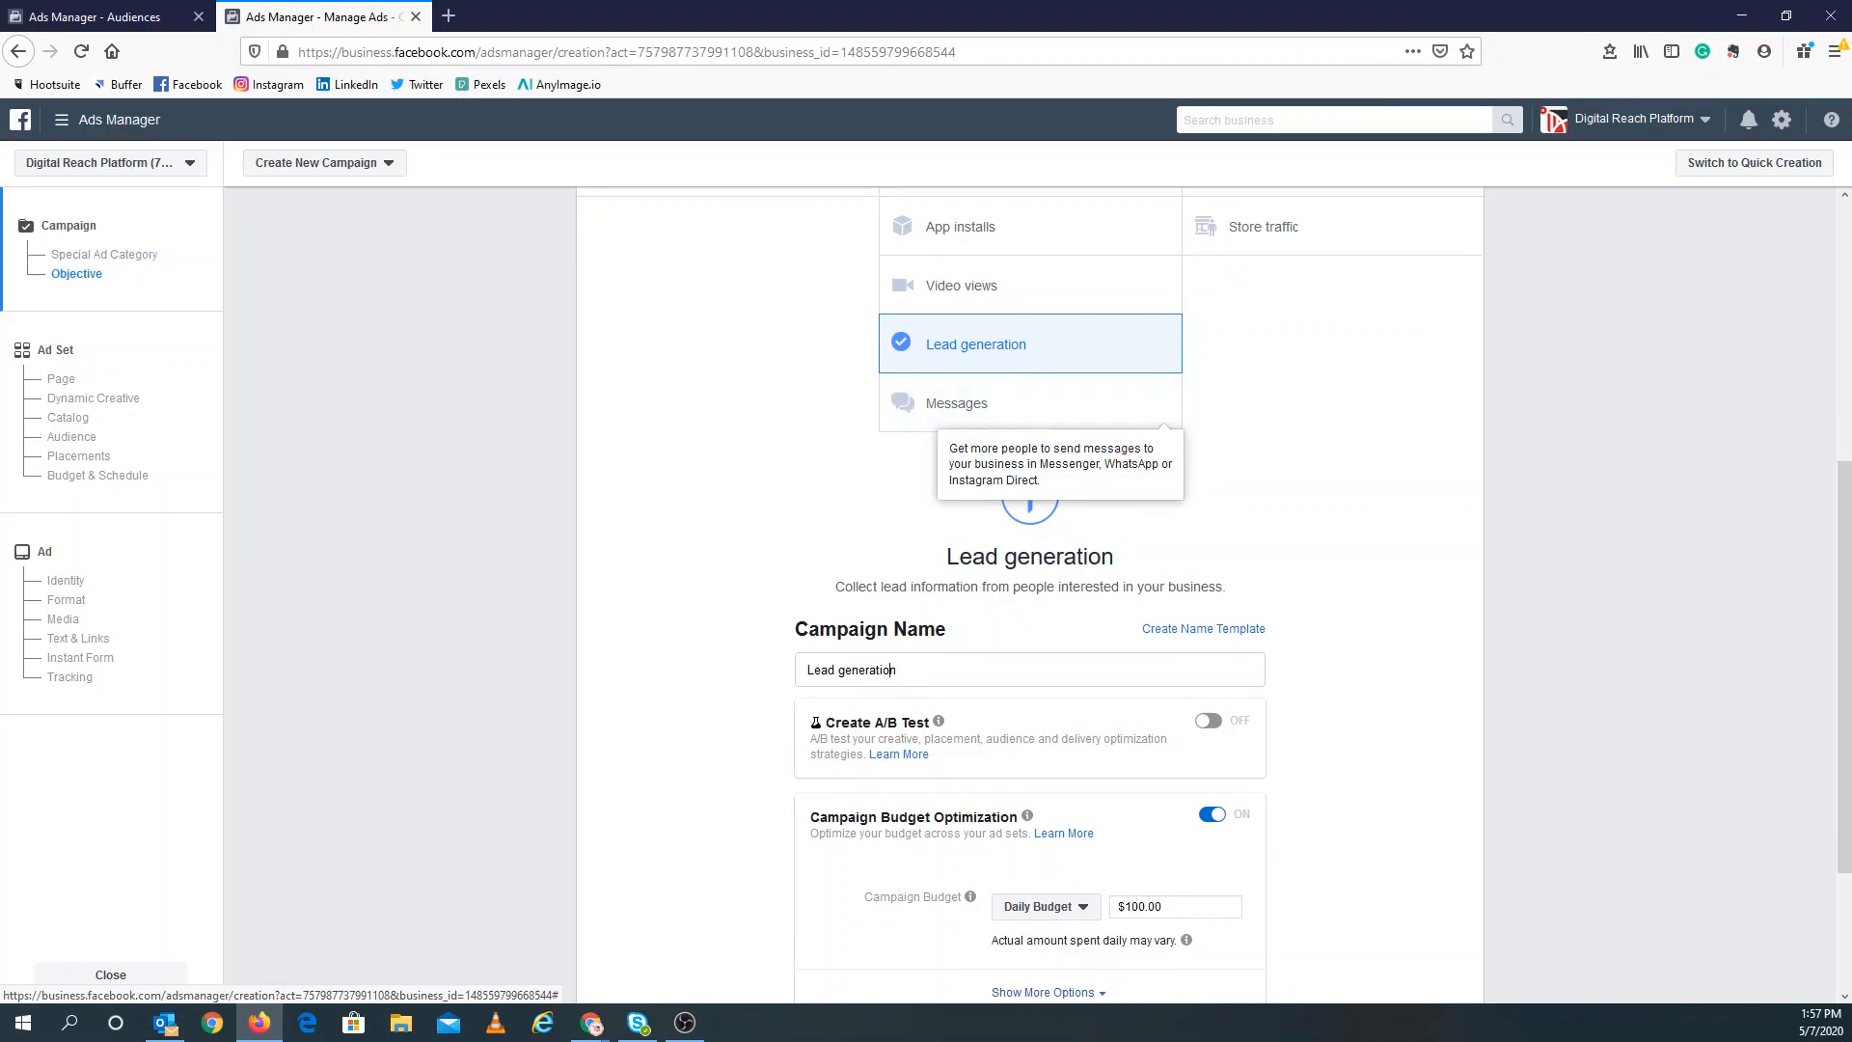
pyautogui.tripleClick(895, 670)
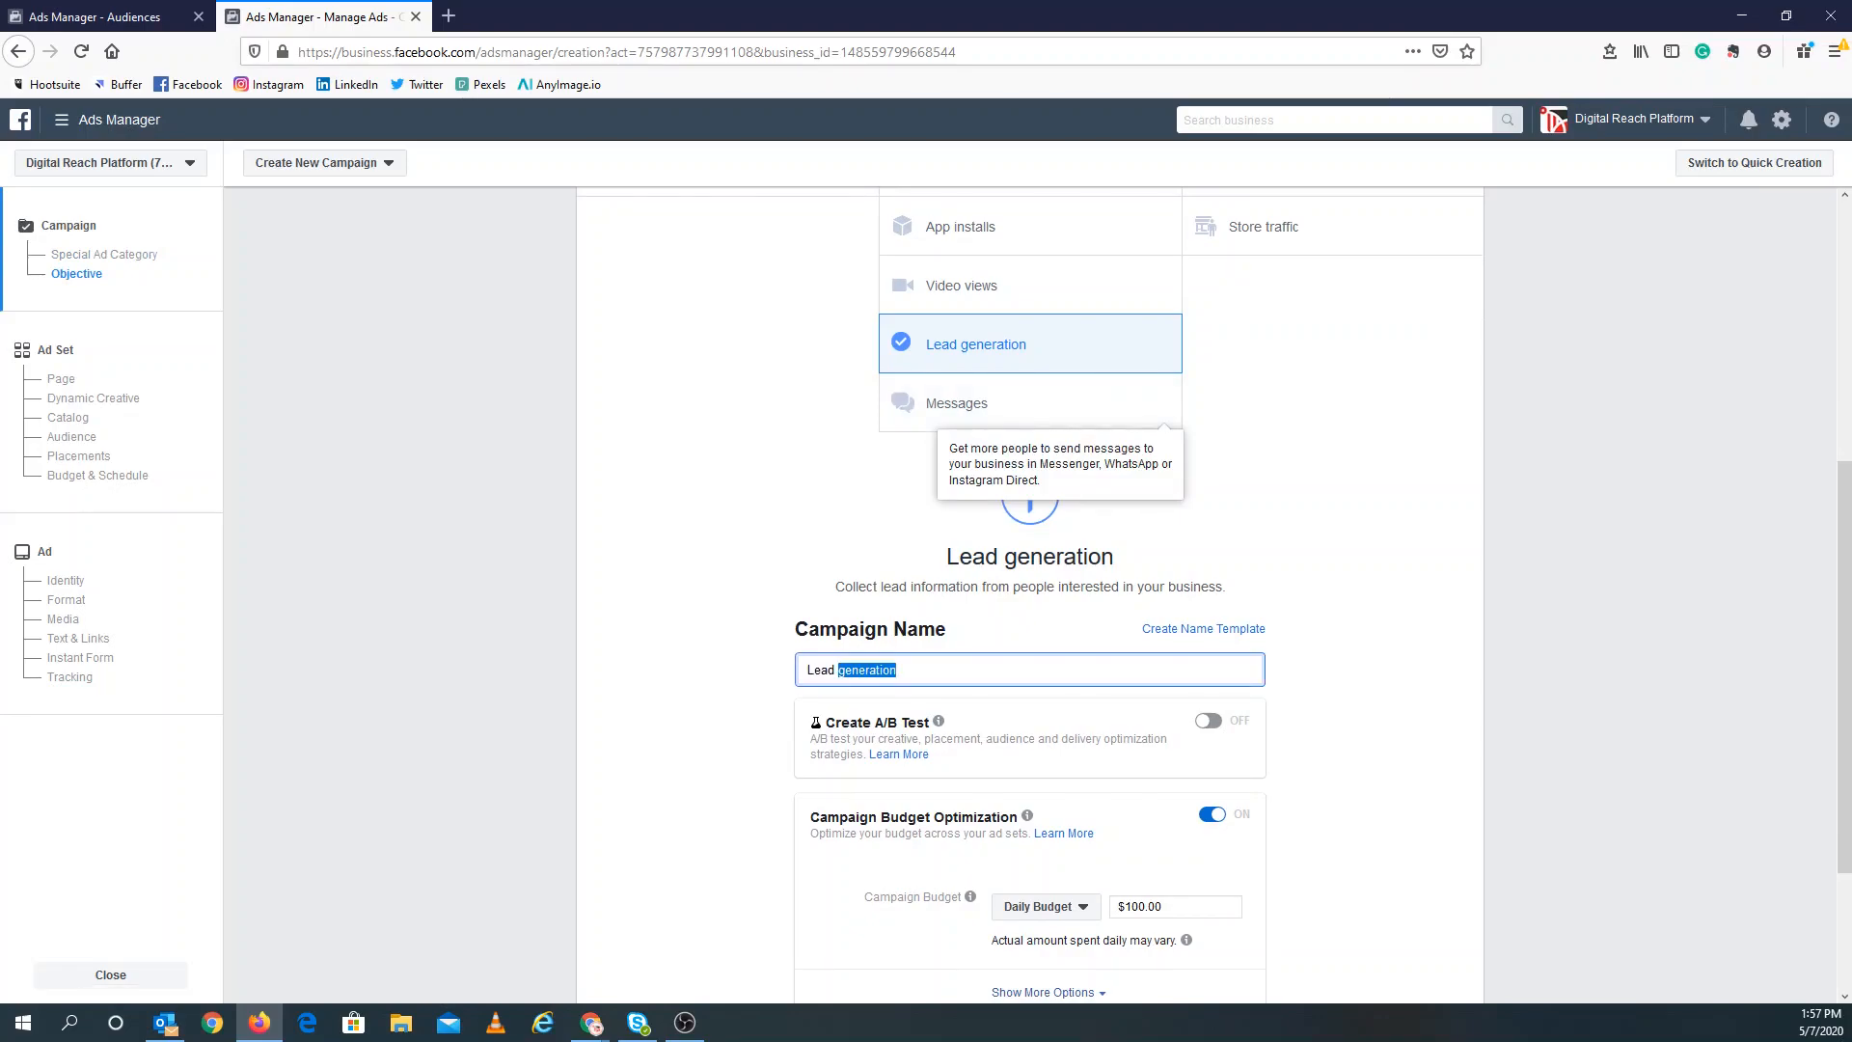
pyautogui.write('DRP')
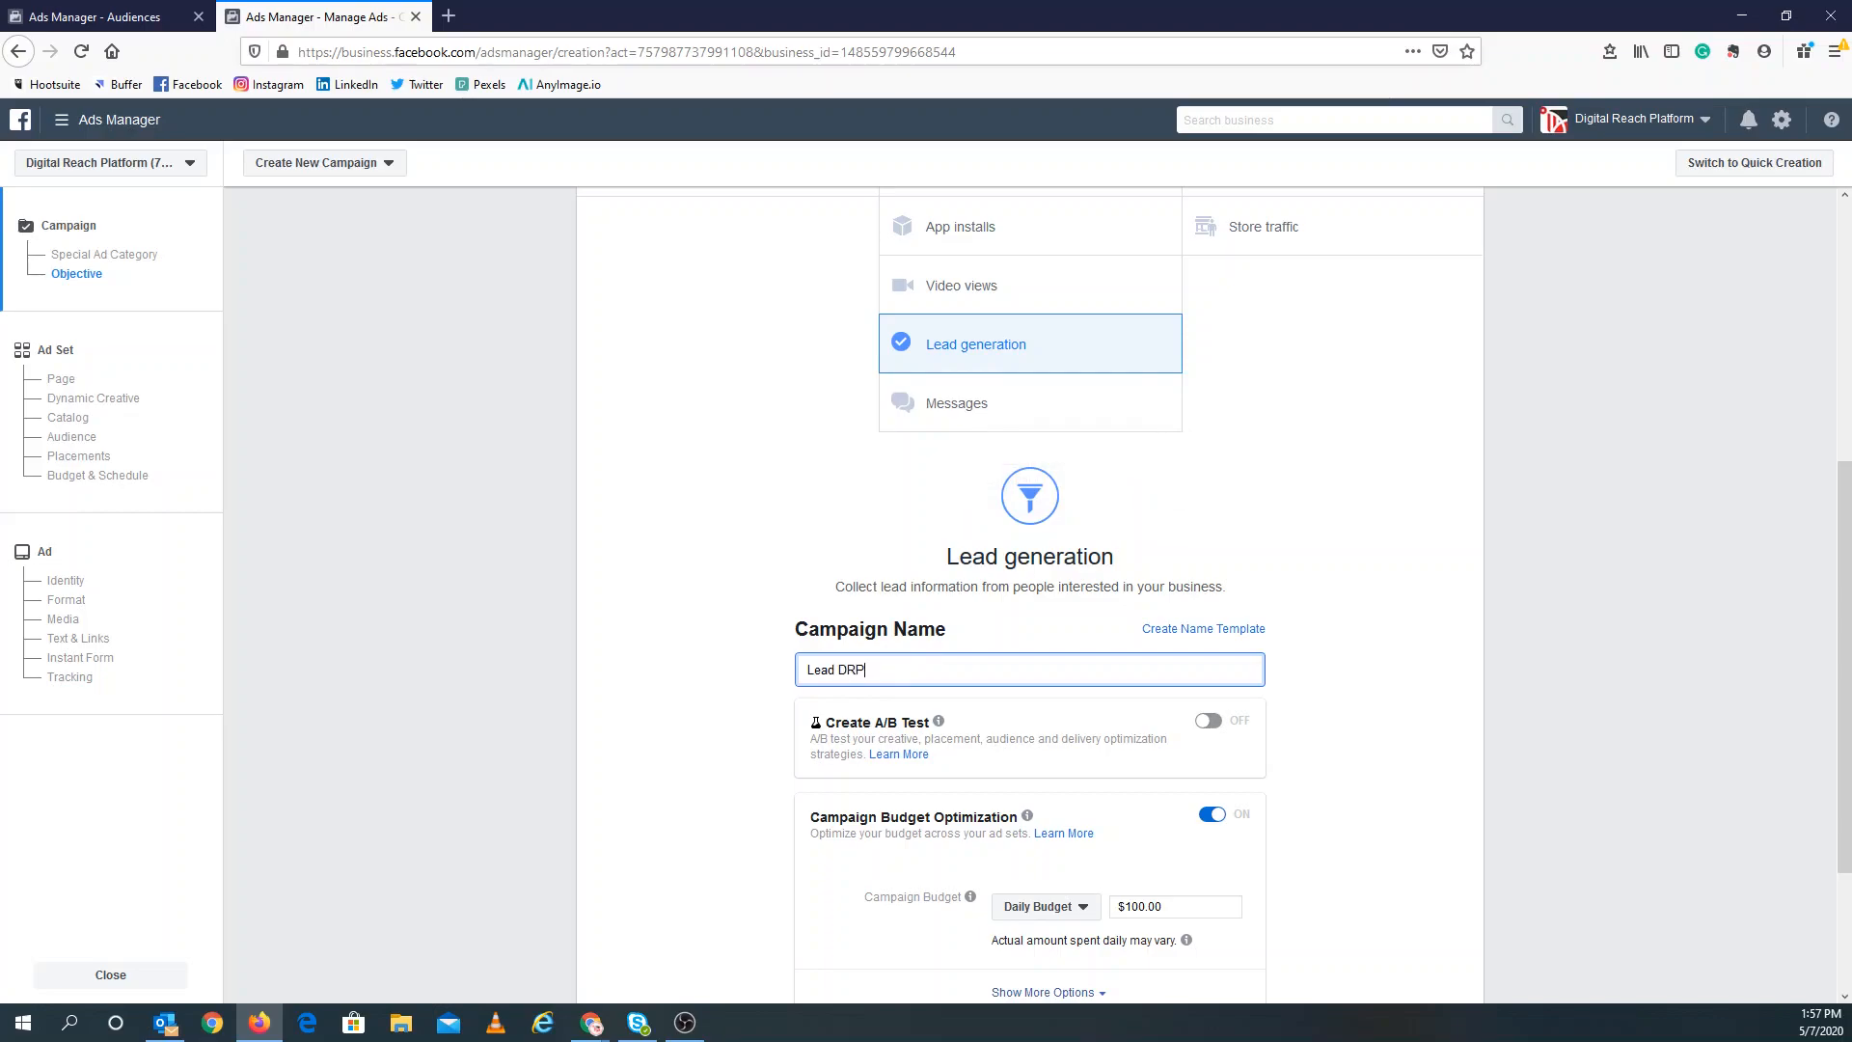
pyautogui.press('BackSpace')
pyautogui.press('BackSpace')
pyautogui.press('BackSpace')
pyautogui.press('BackSpace')
pyautogui.write('D')
pyautogui.click(1438, 702)
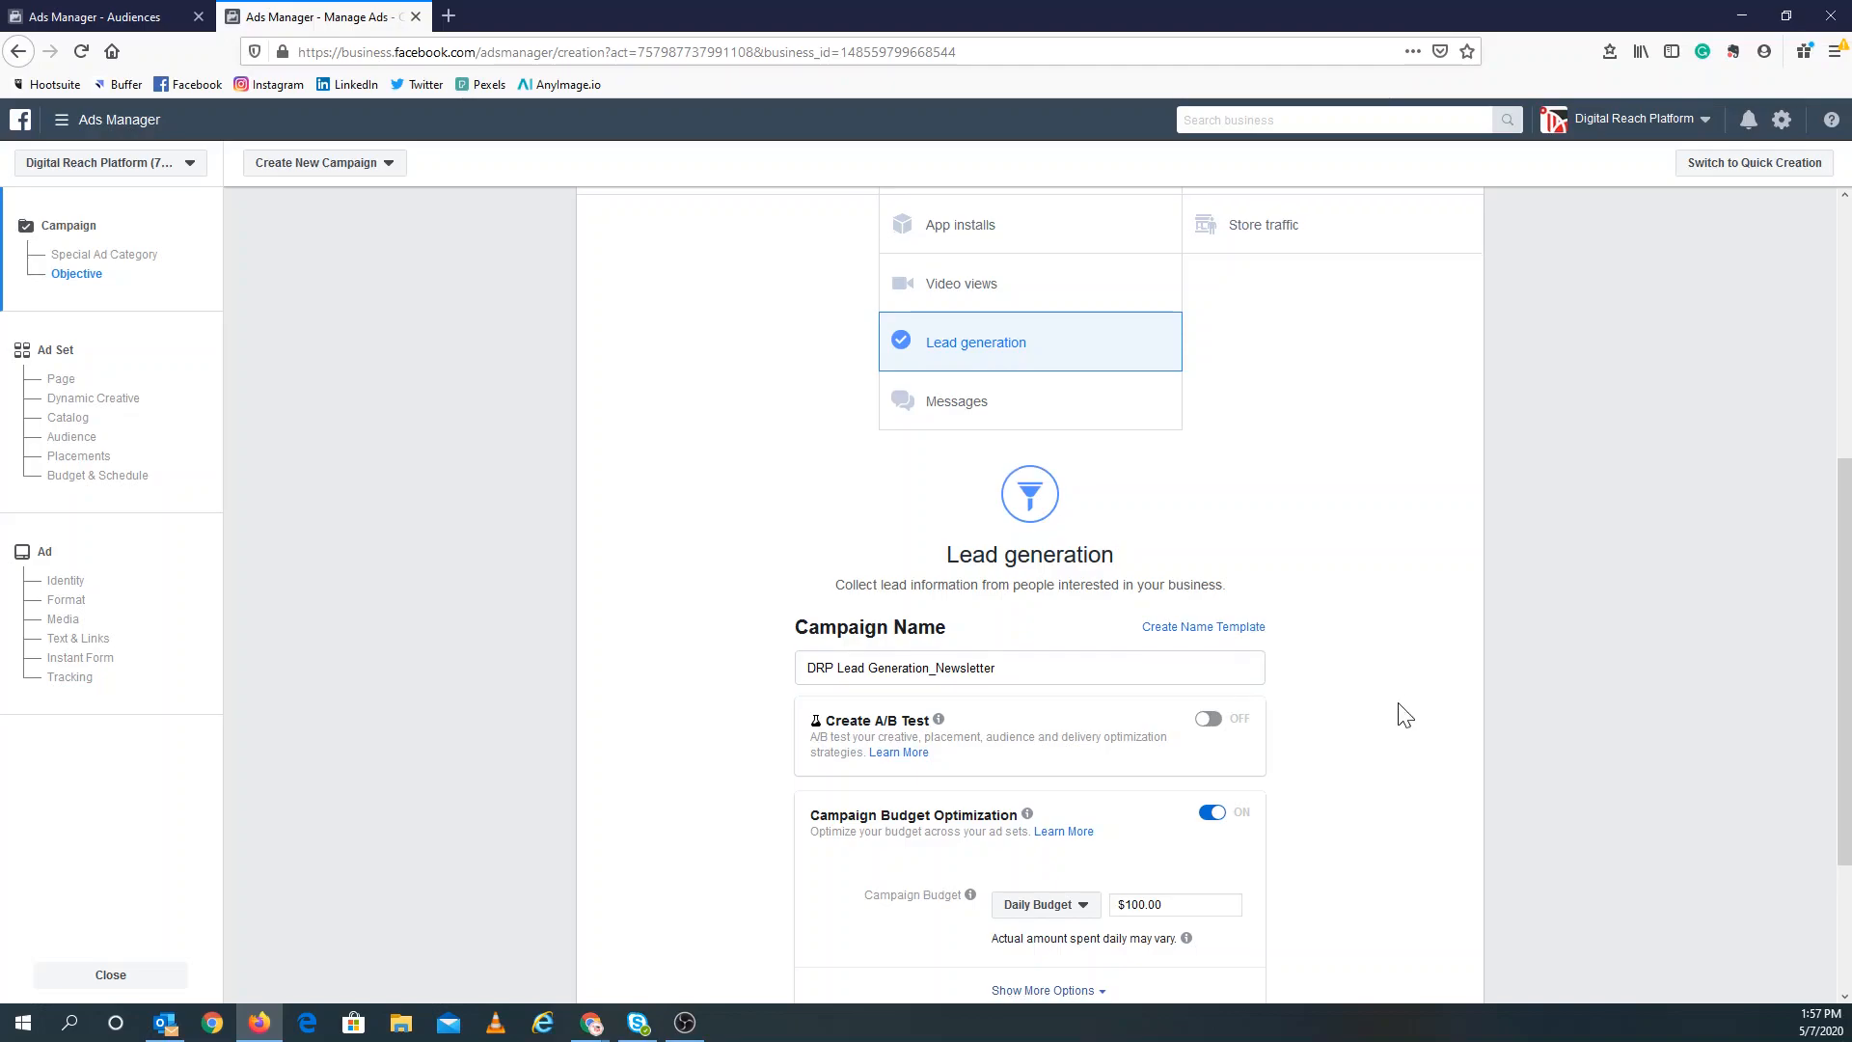
# Change the campaign budget to Lifetime Budget, review the additional budget options, and continue to the ad set setup.
pyautogui.scroll(-1, 1162, 637)
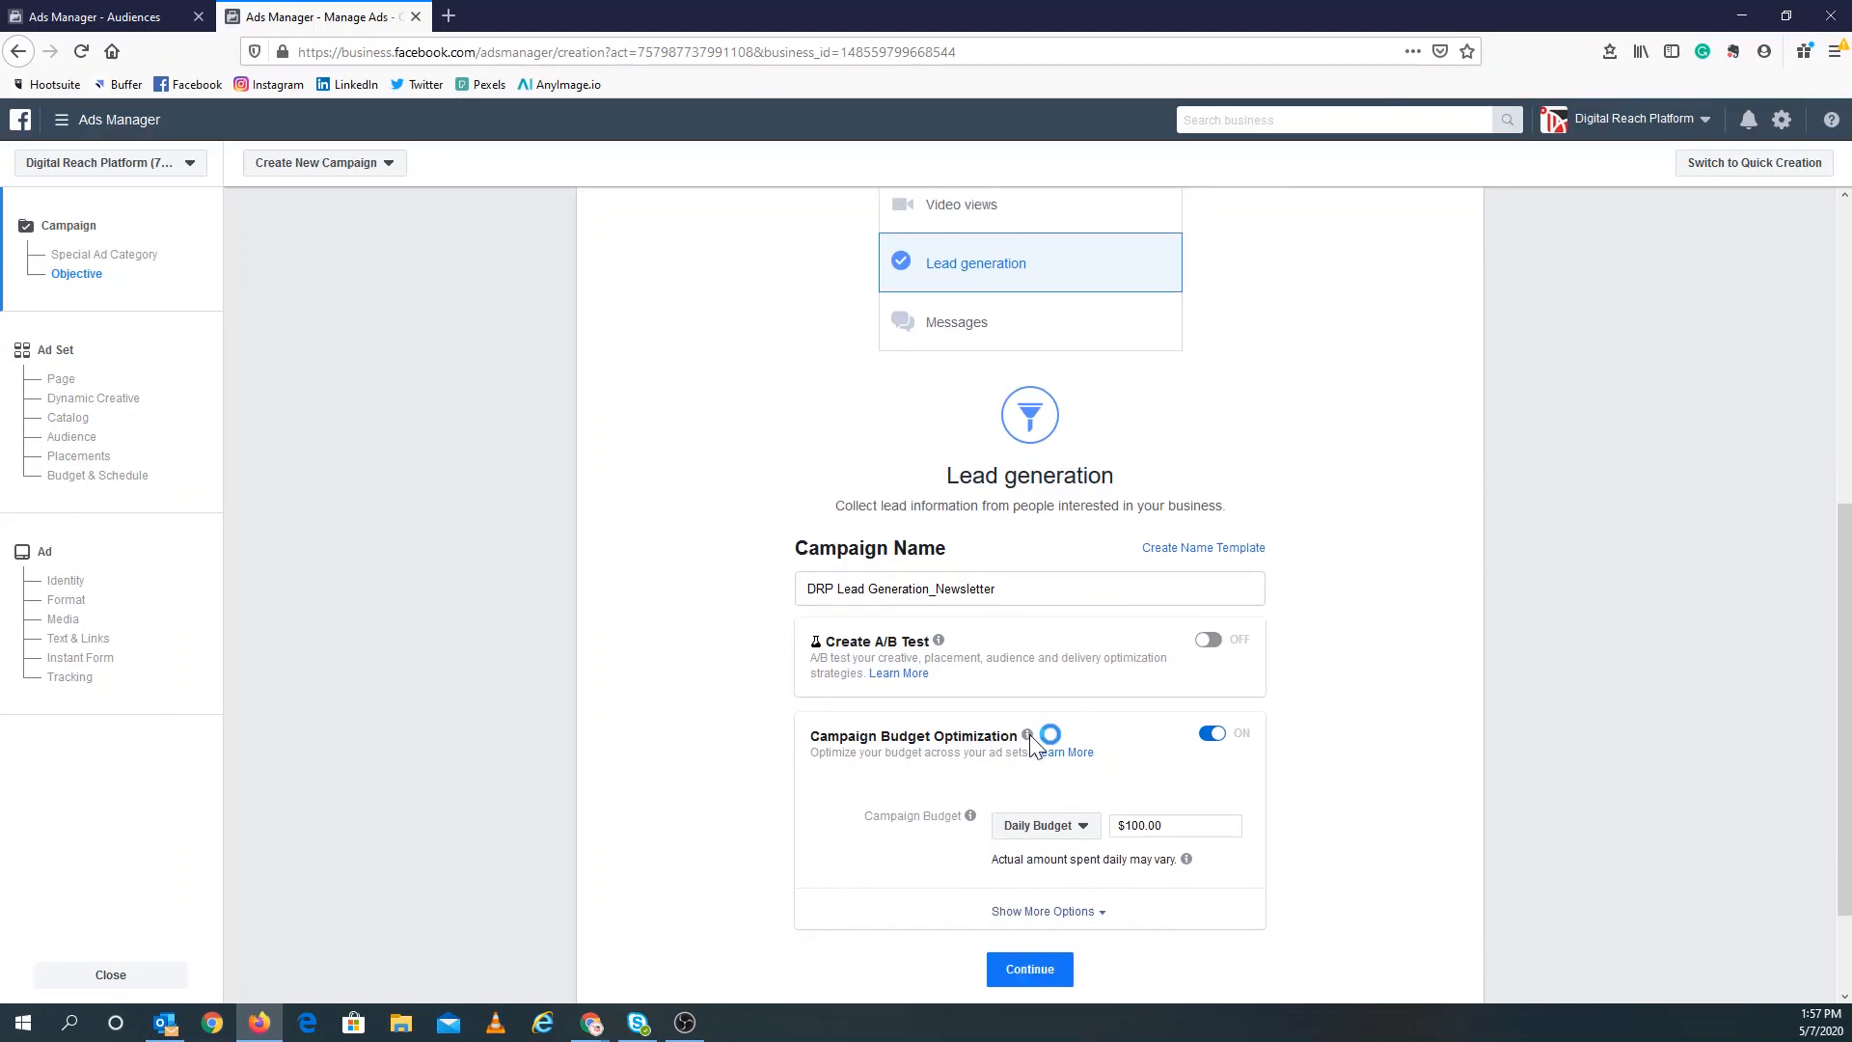
pyautogui.moveTo(1027, 736)
pyautogui.click(1046, 832)
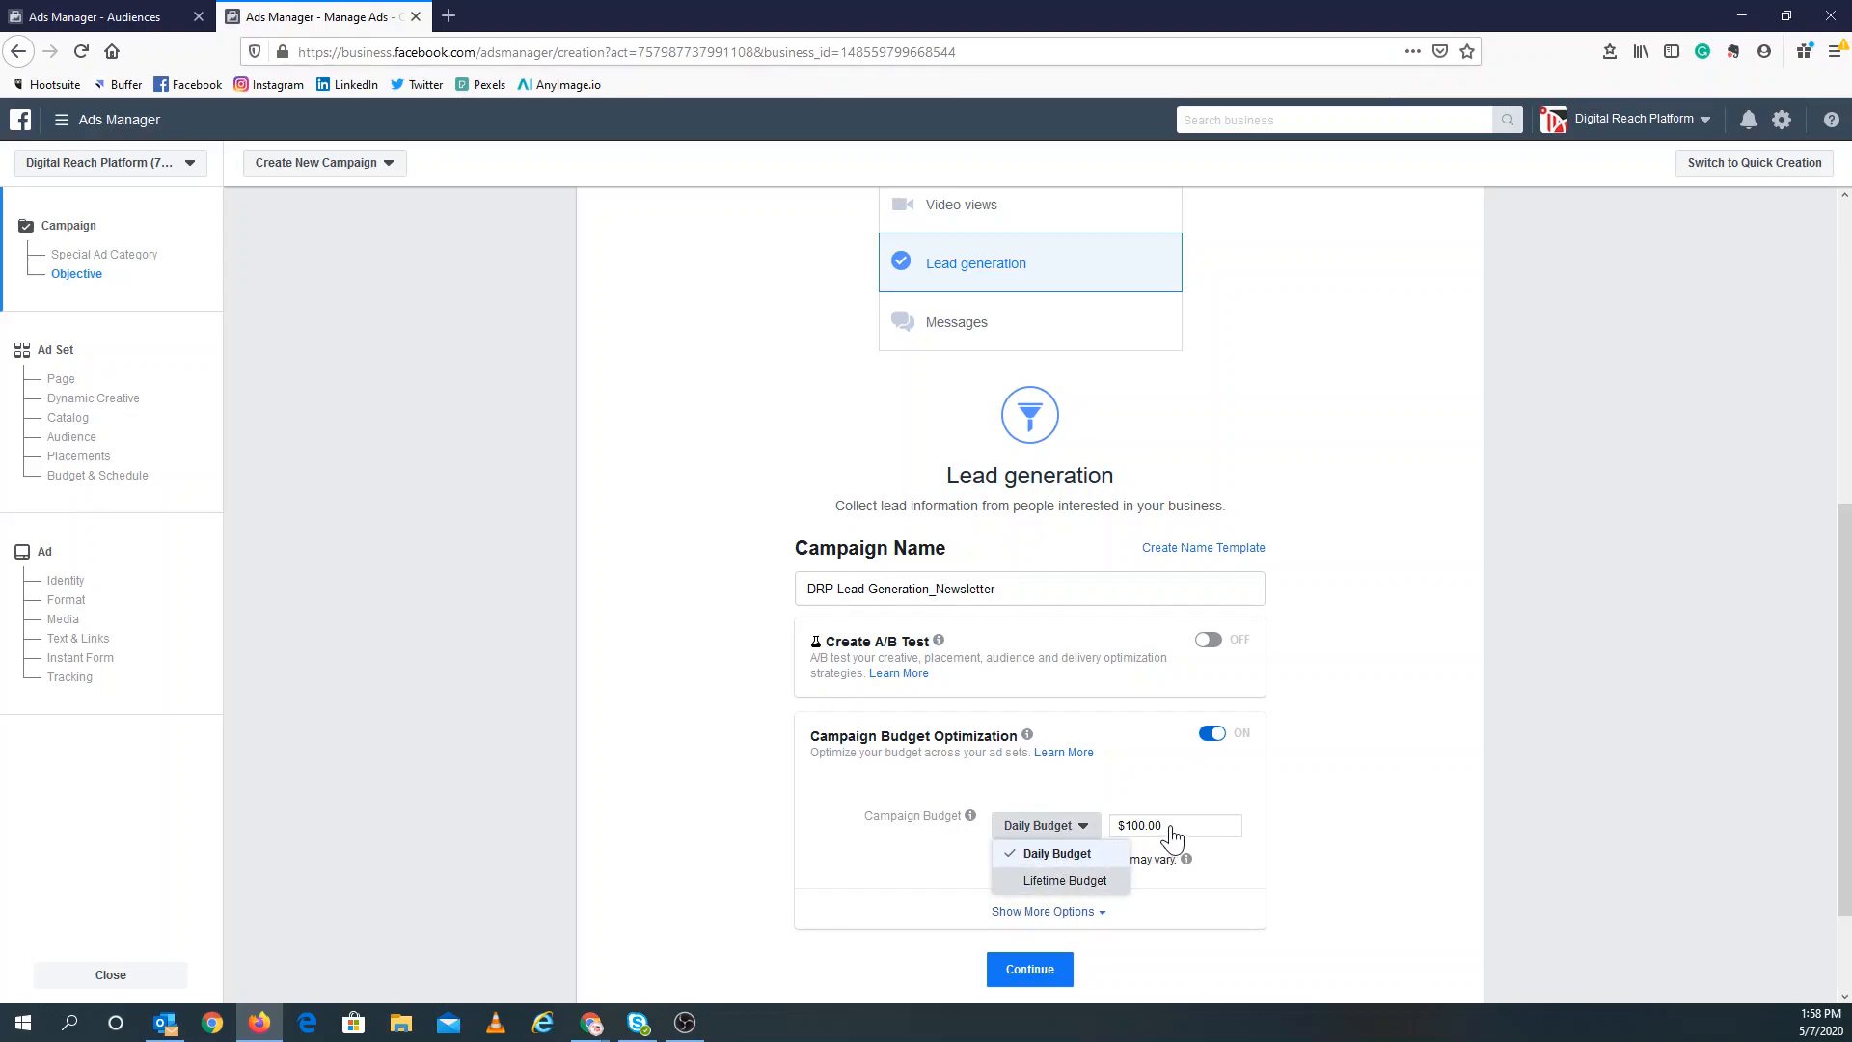
pyautogui.click(1060, 879)
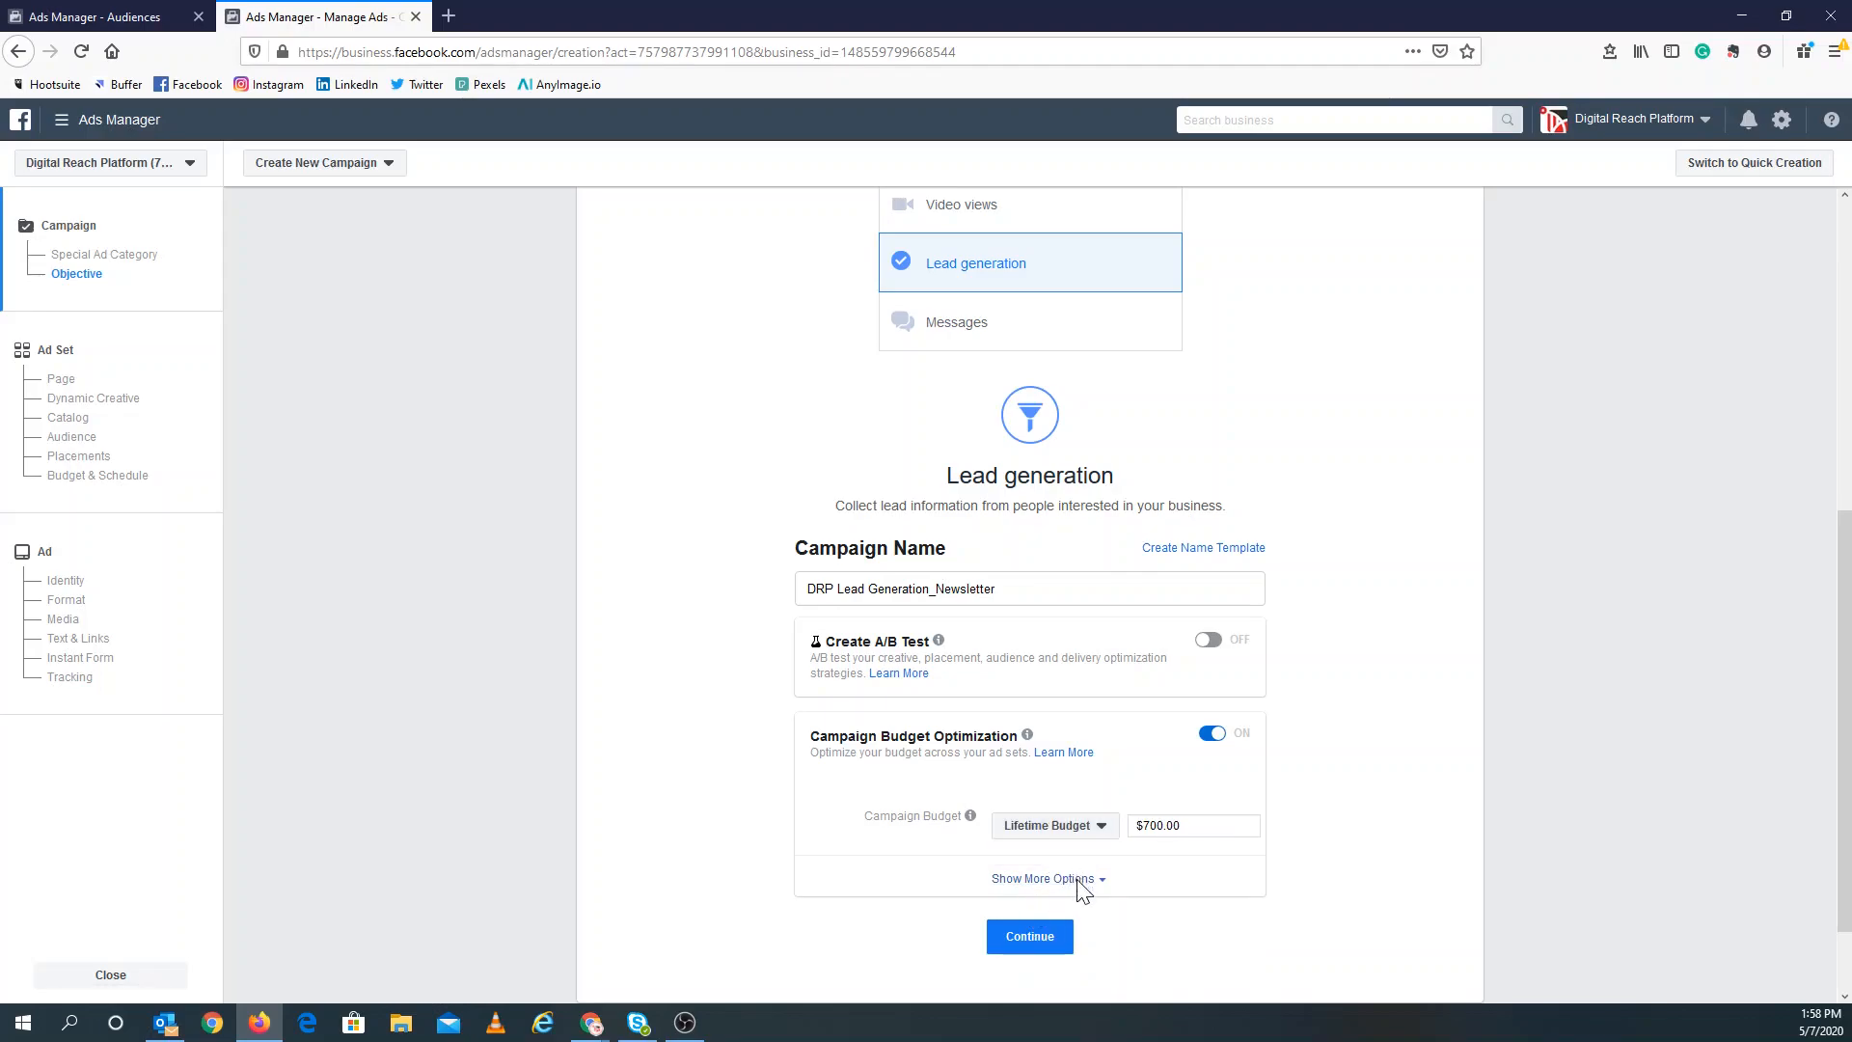
pyautogui.click(1070, 880)
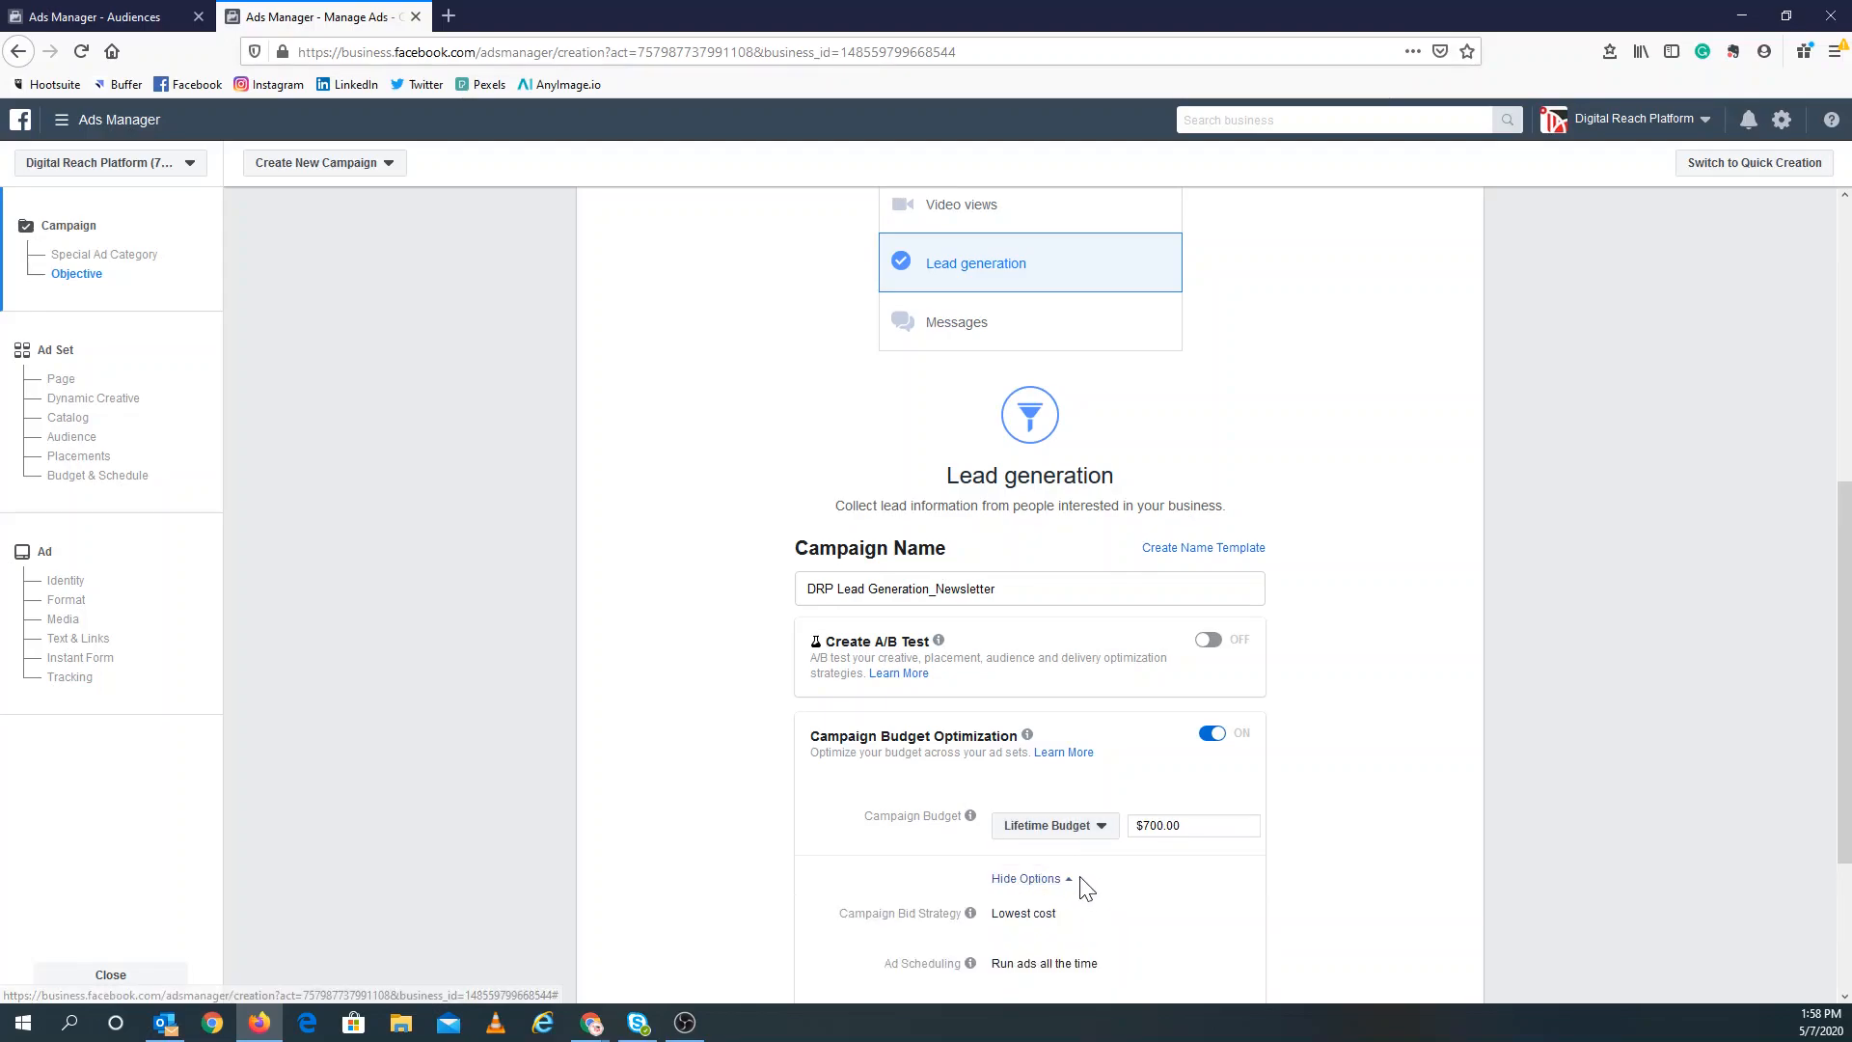
pyautogui.scroll(-2, 1081, 865)
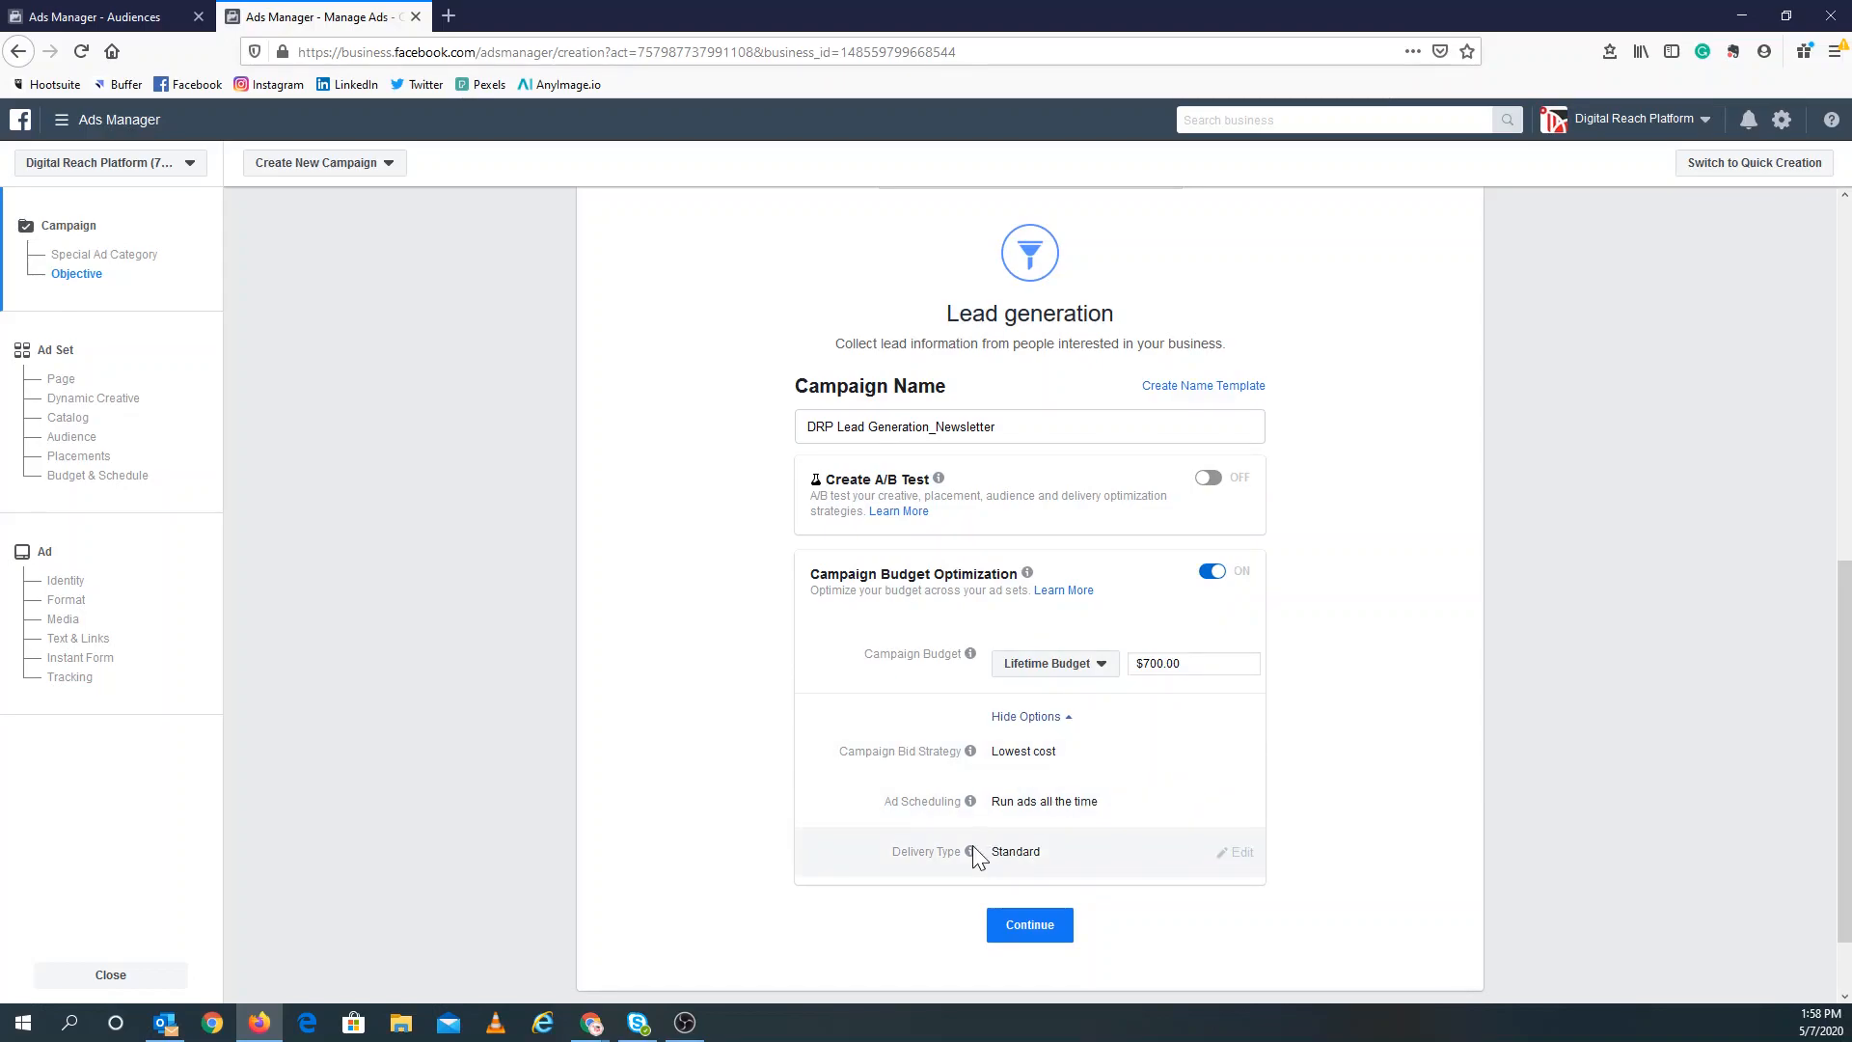
pyautogui.click(1025, 932)
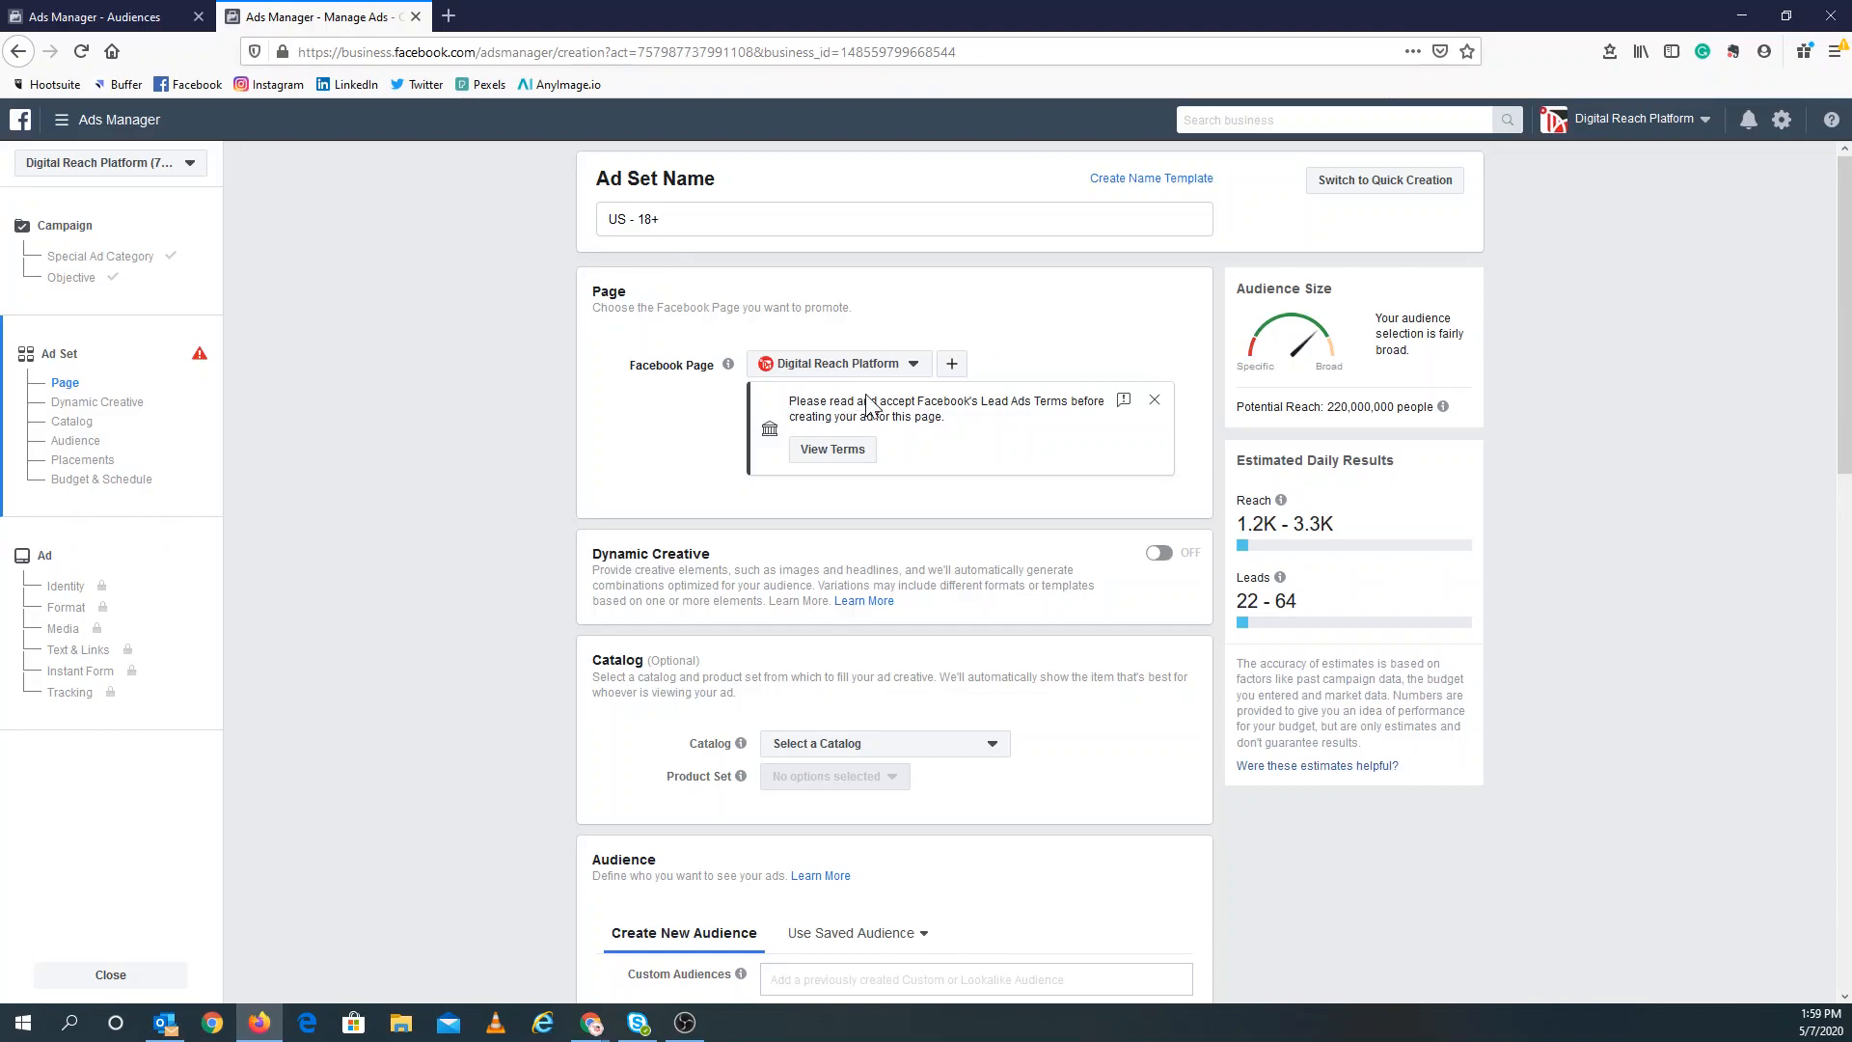
# Accept the Lead Ad Terms for the Digital Reach Platform page and name the ad set Marketers Lead Gen.
pyautogui.click(855, 467)
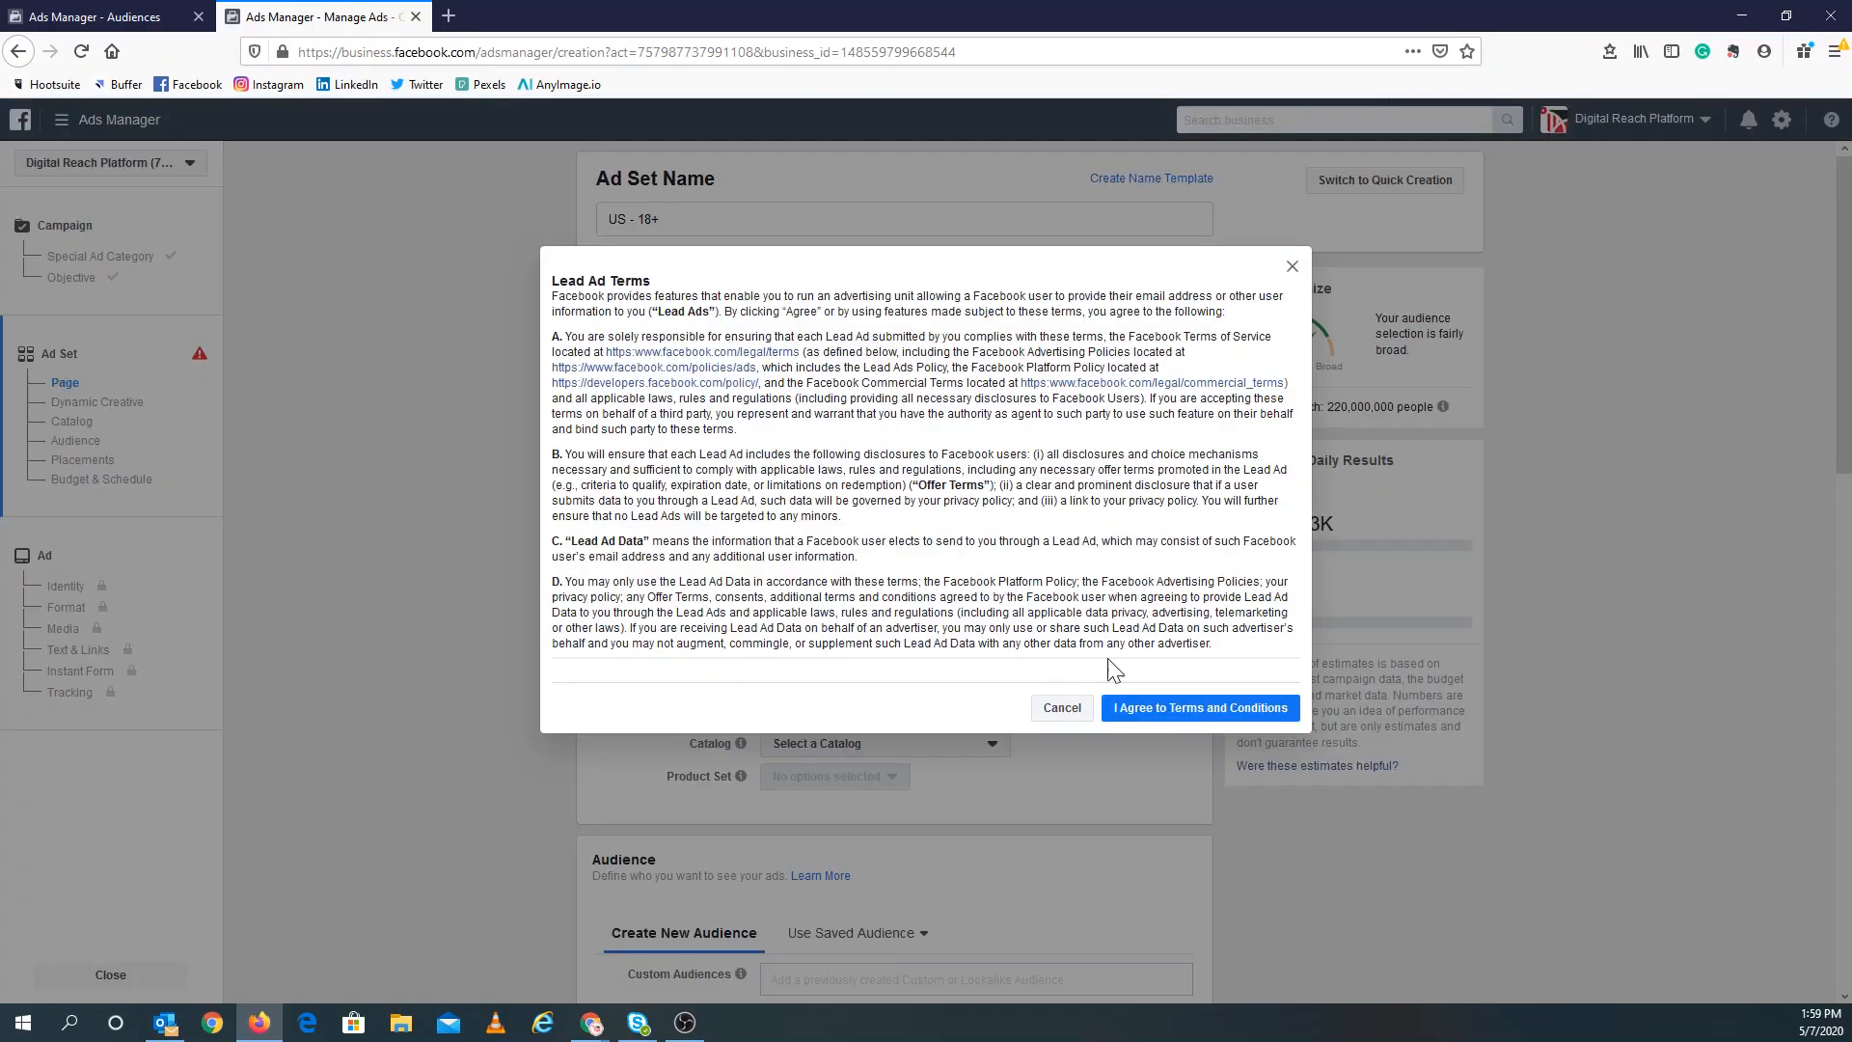
pyautogui.click(1156, 709)
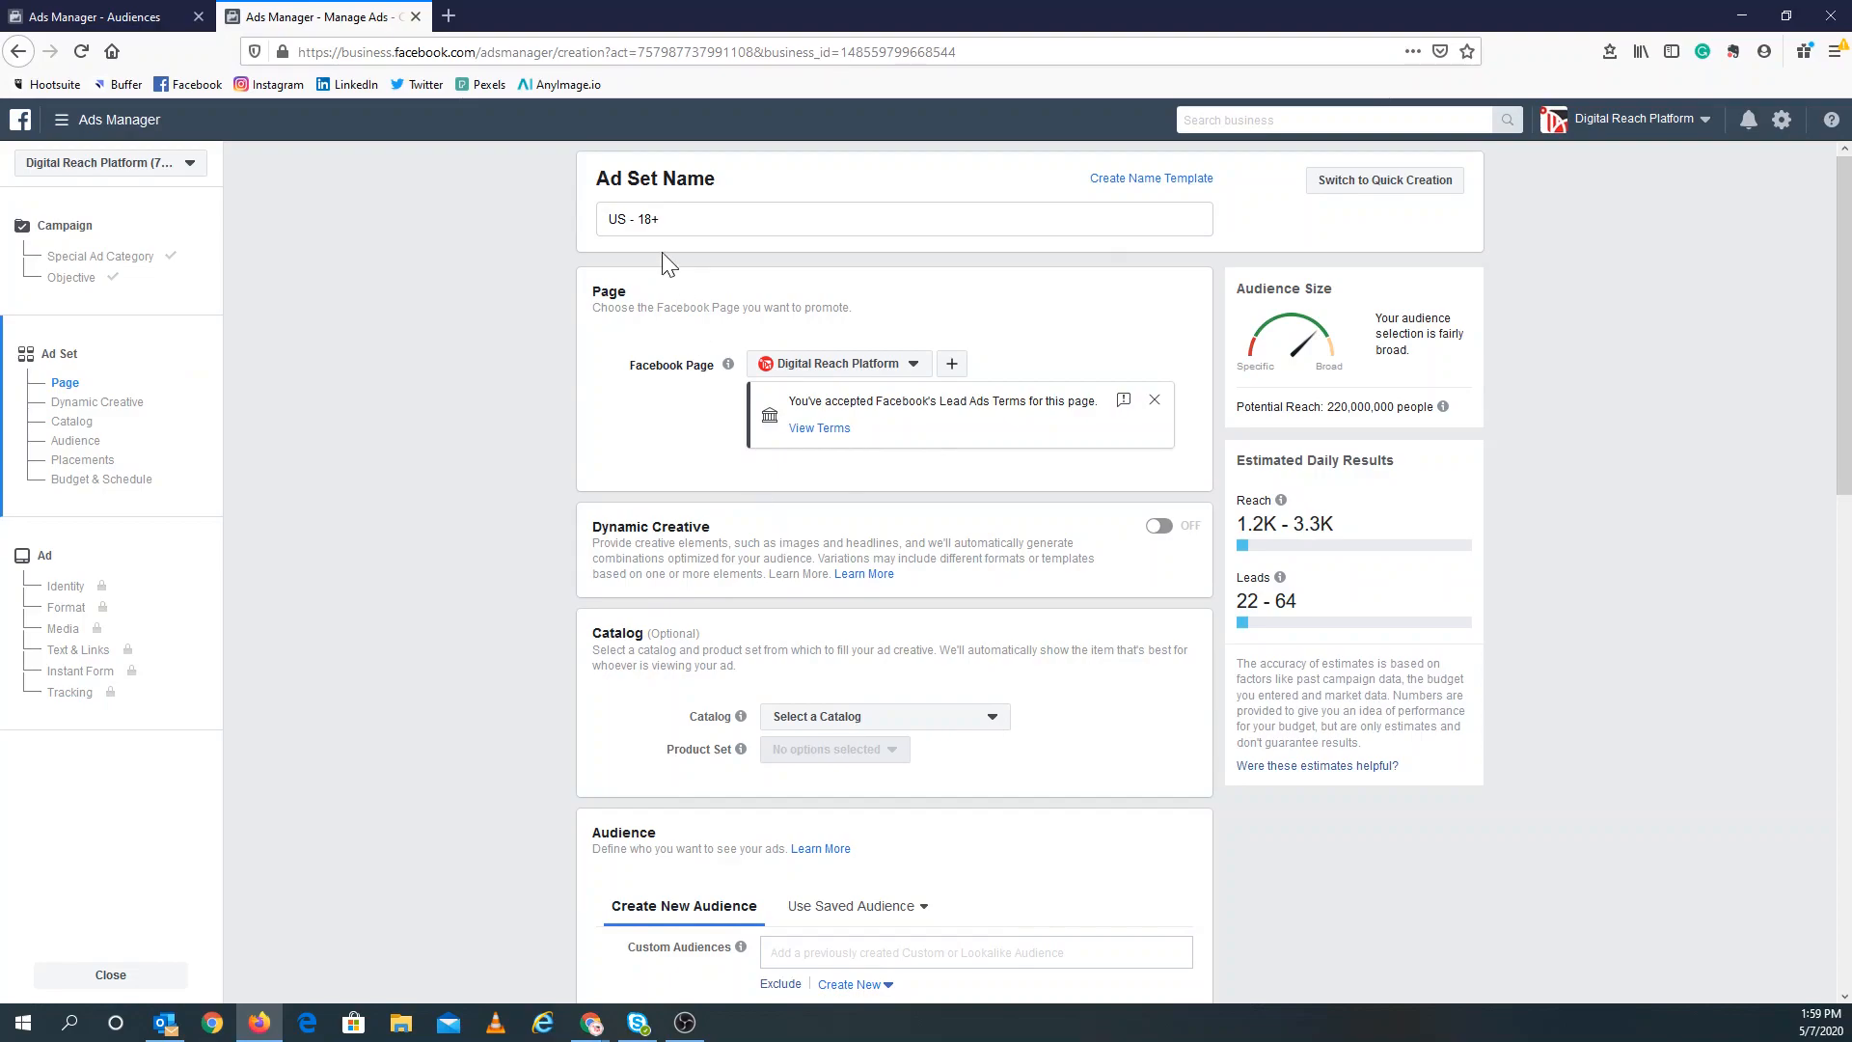
pyautogui.hotkey('ctrl', 'a')
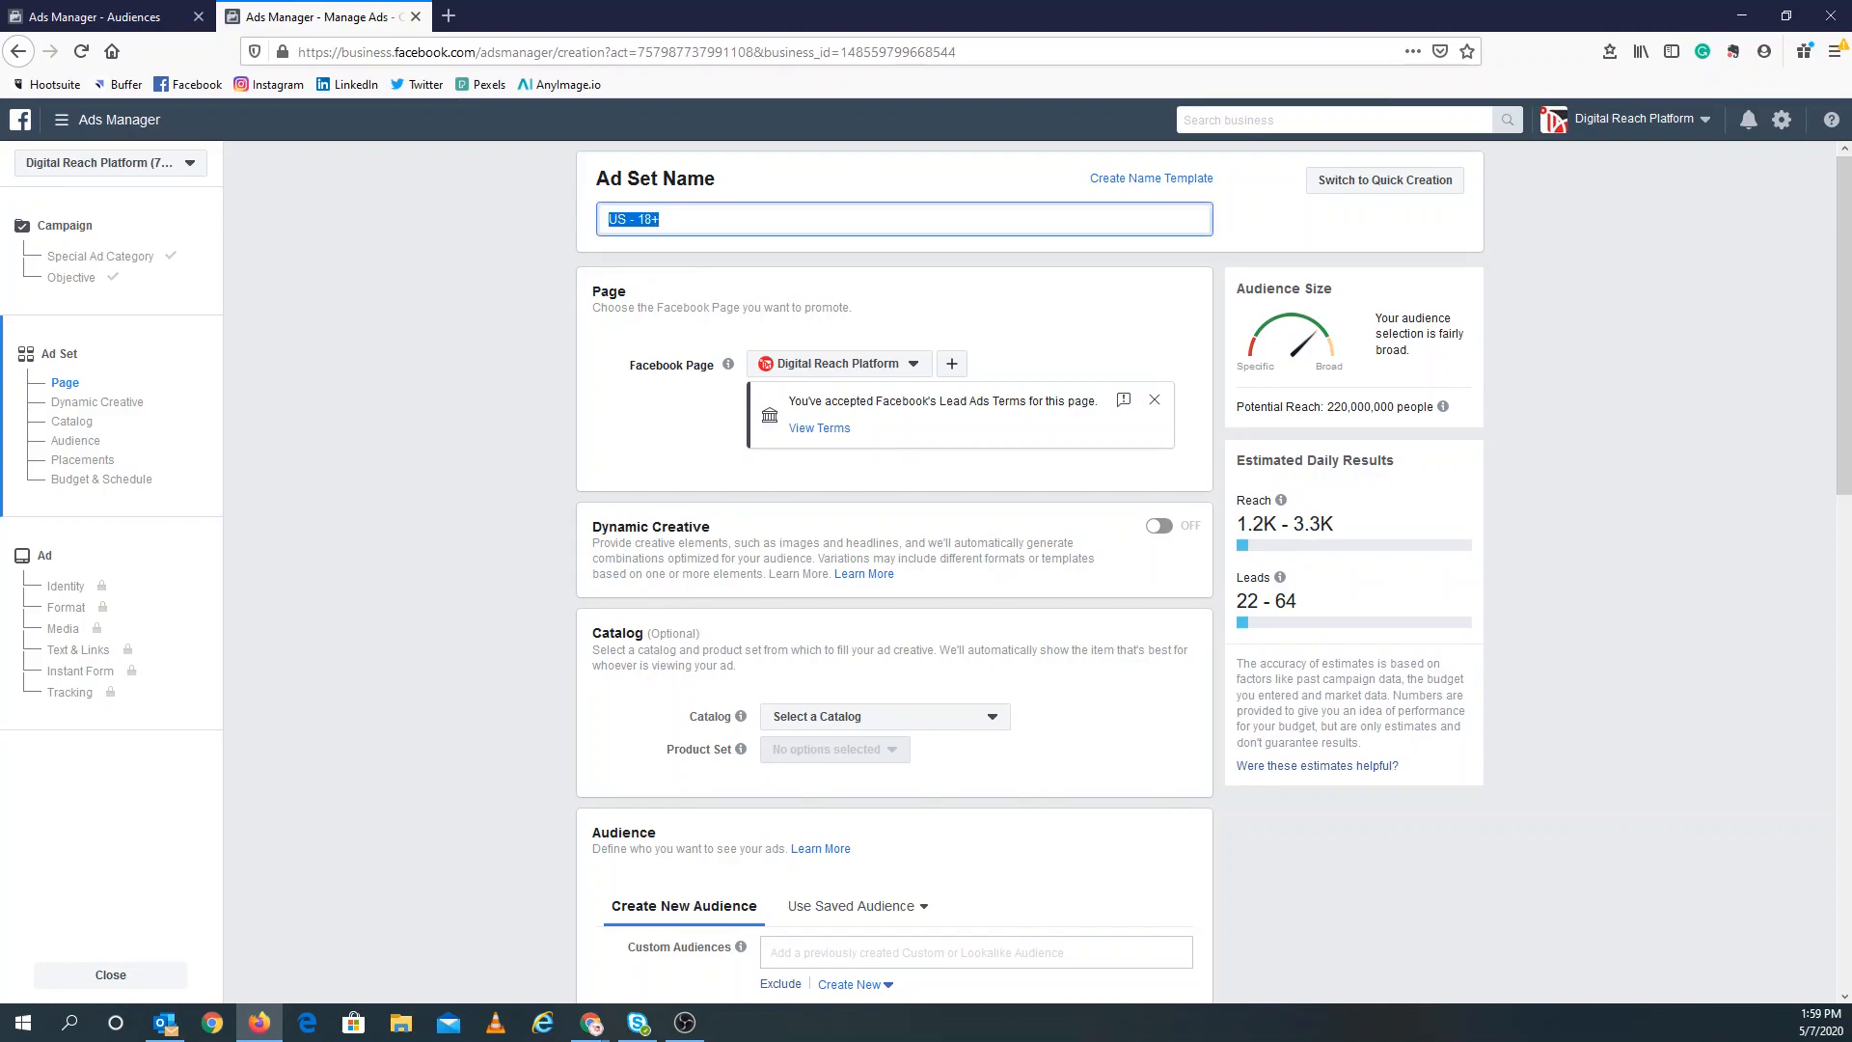
pyautogui.write('Marketers')
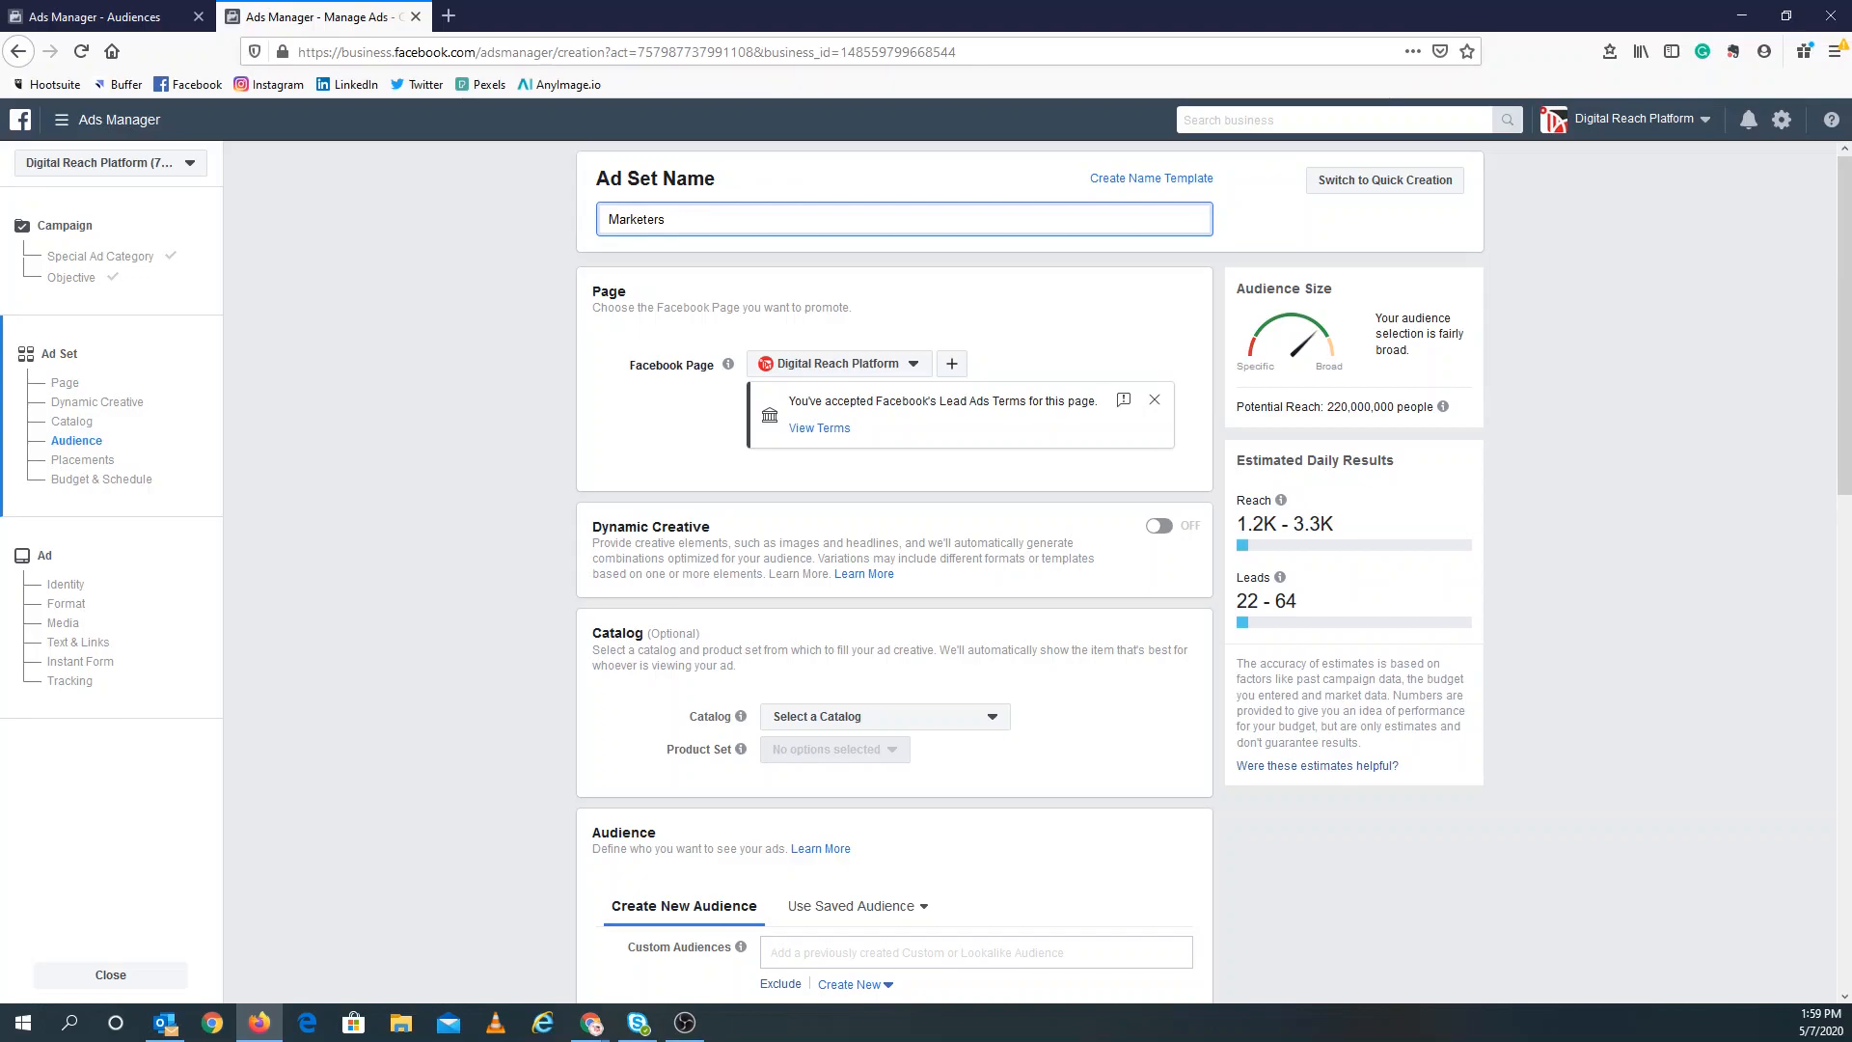
pyautogui.write(' Lead Gen')
pyautogui.click(880, 530)
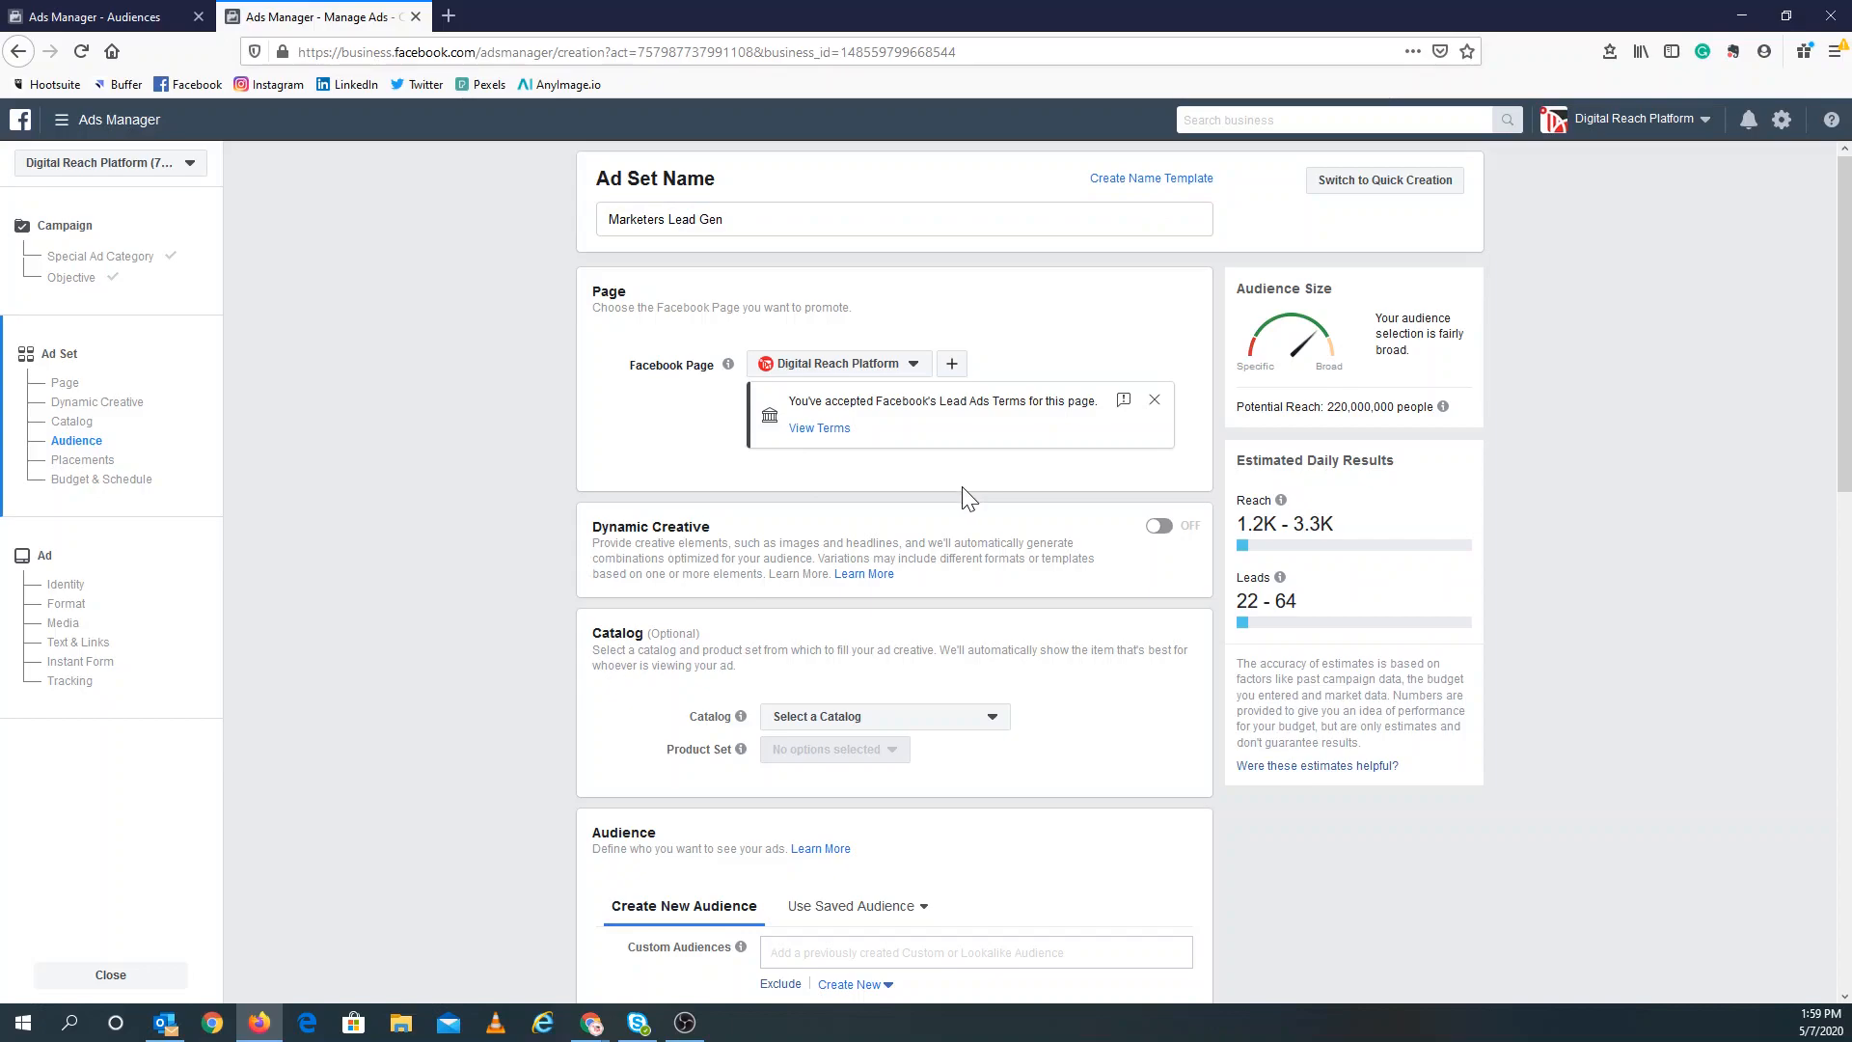
# Enable Dynamic Creative for the ad set.
pyautogui.scroll(-1, 970, 498)
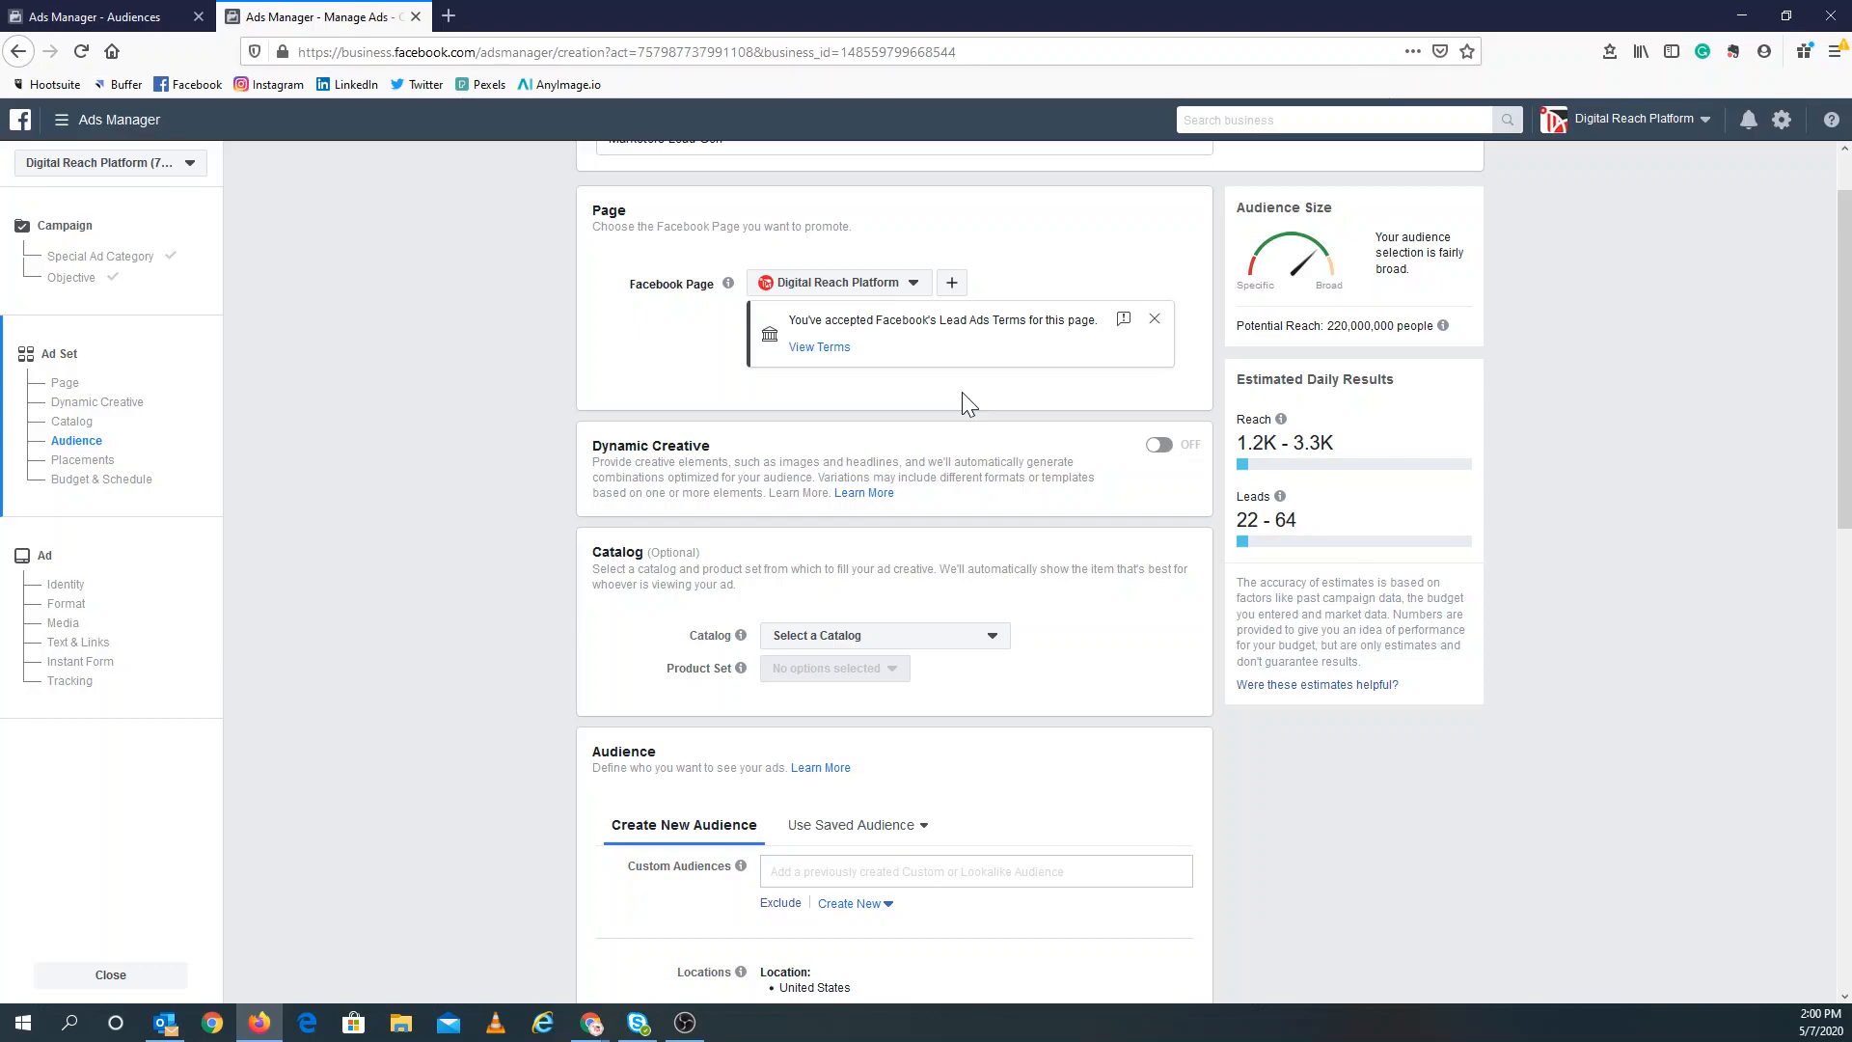
pyautogui.click(1162, 450)
pyautogui.click(1130, 543)
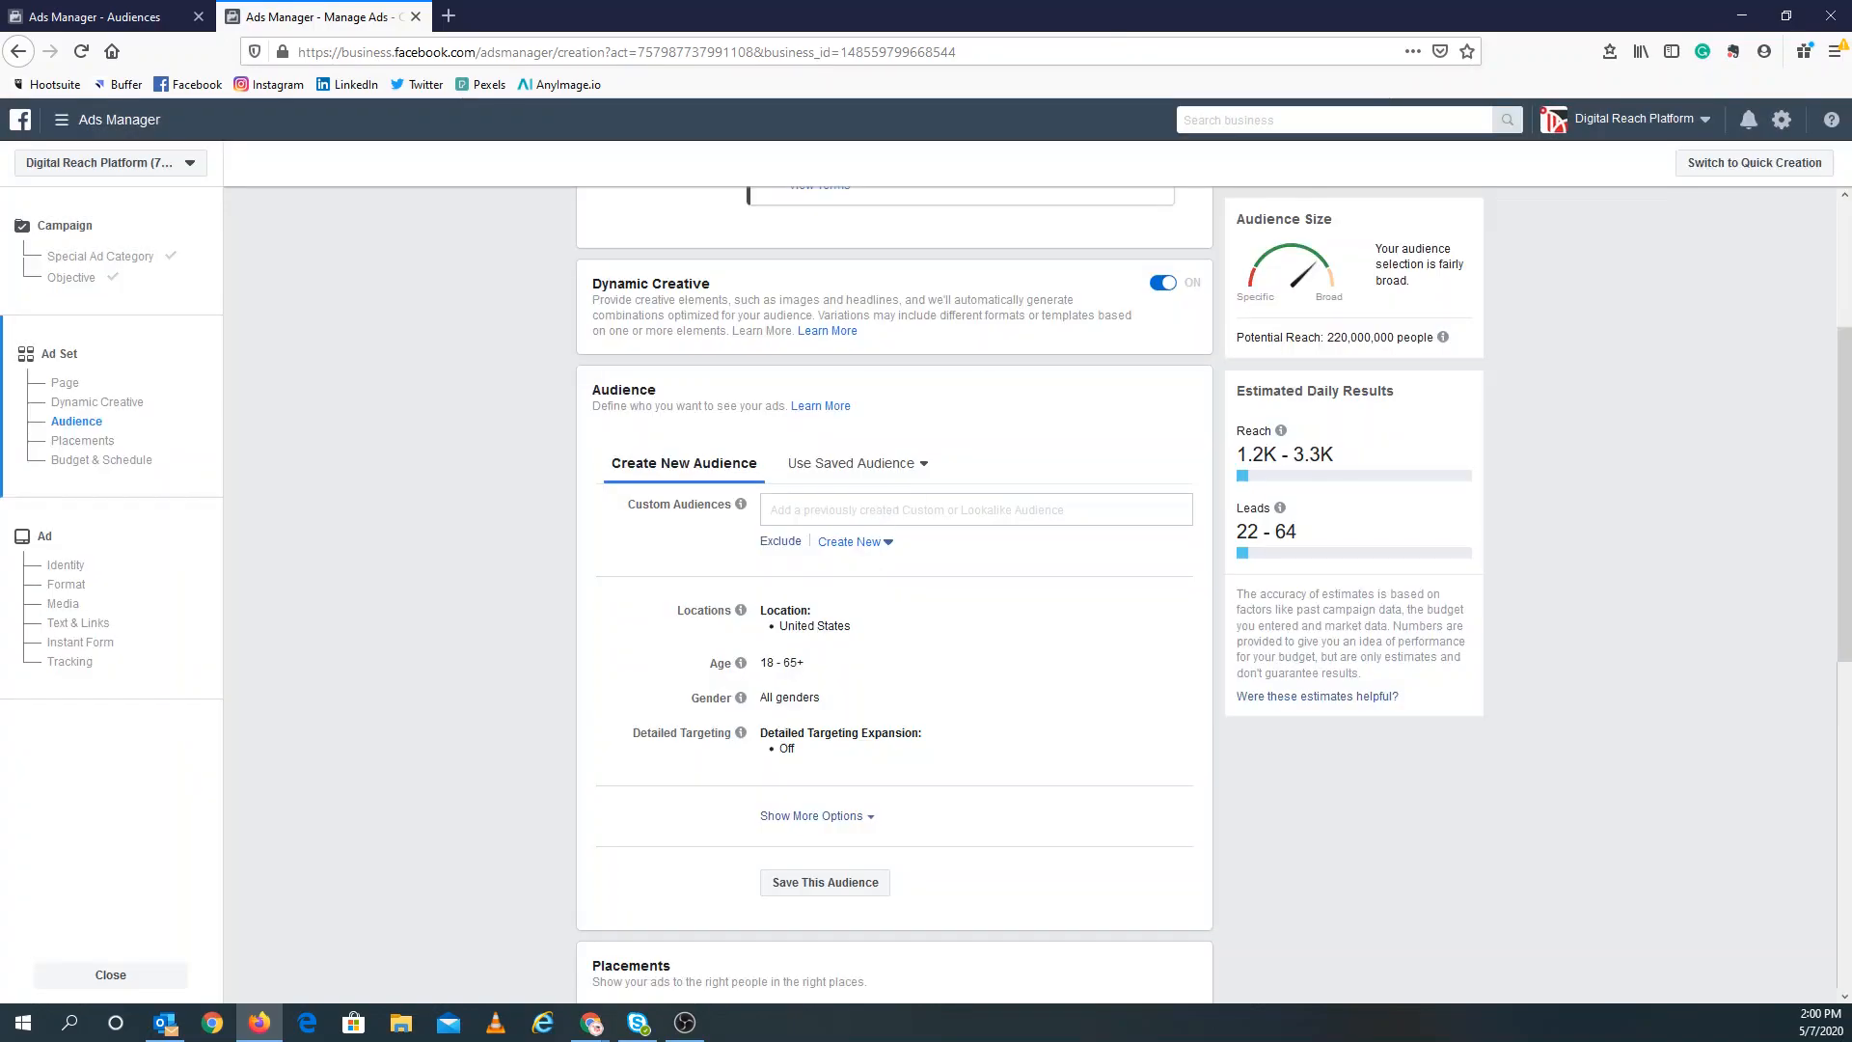
# Apply the saved audience Digital Marketer/Marketers to the ad set and check the estimated daily results and potential reach.
pyautogui.click(973, 509)
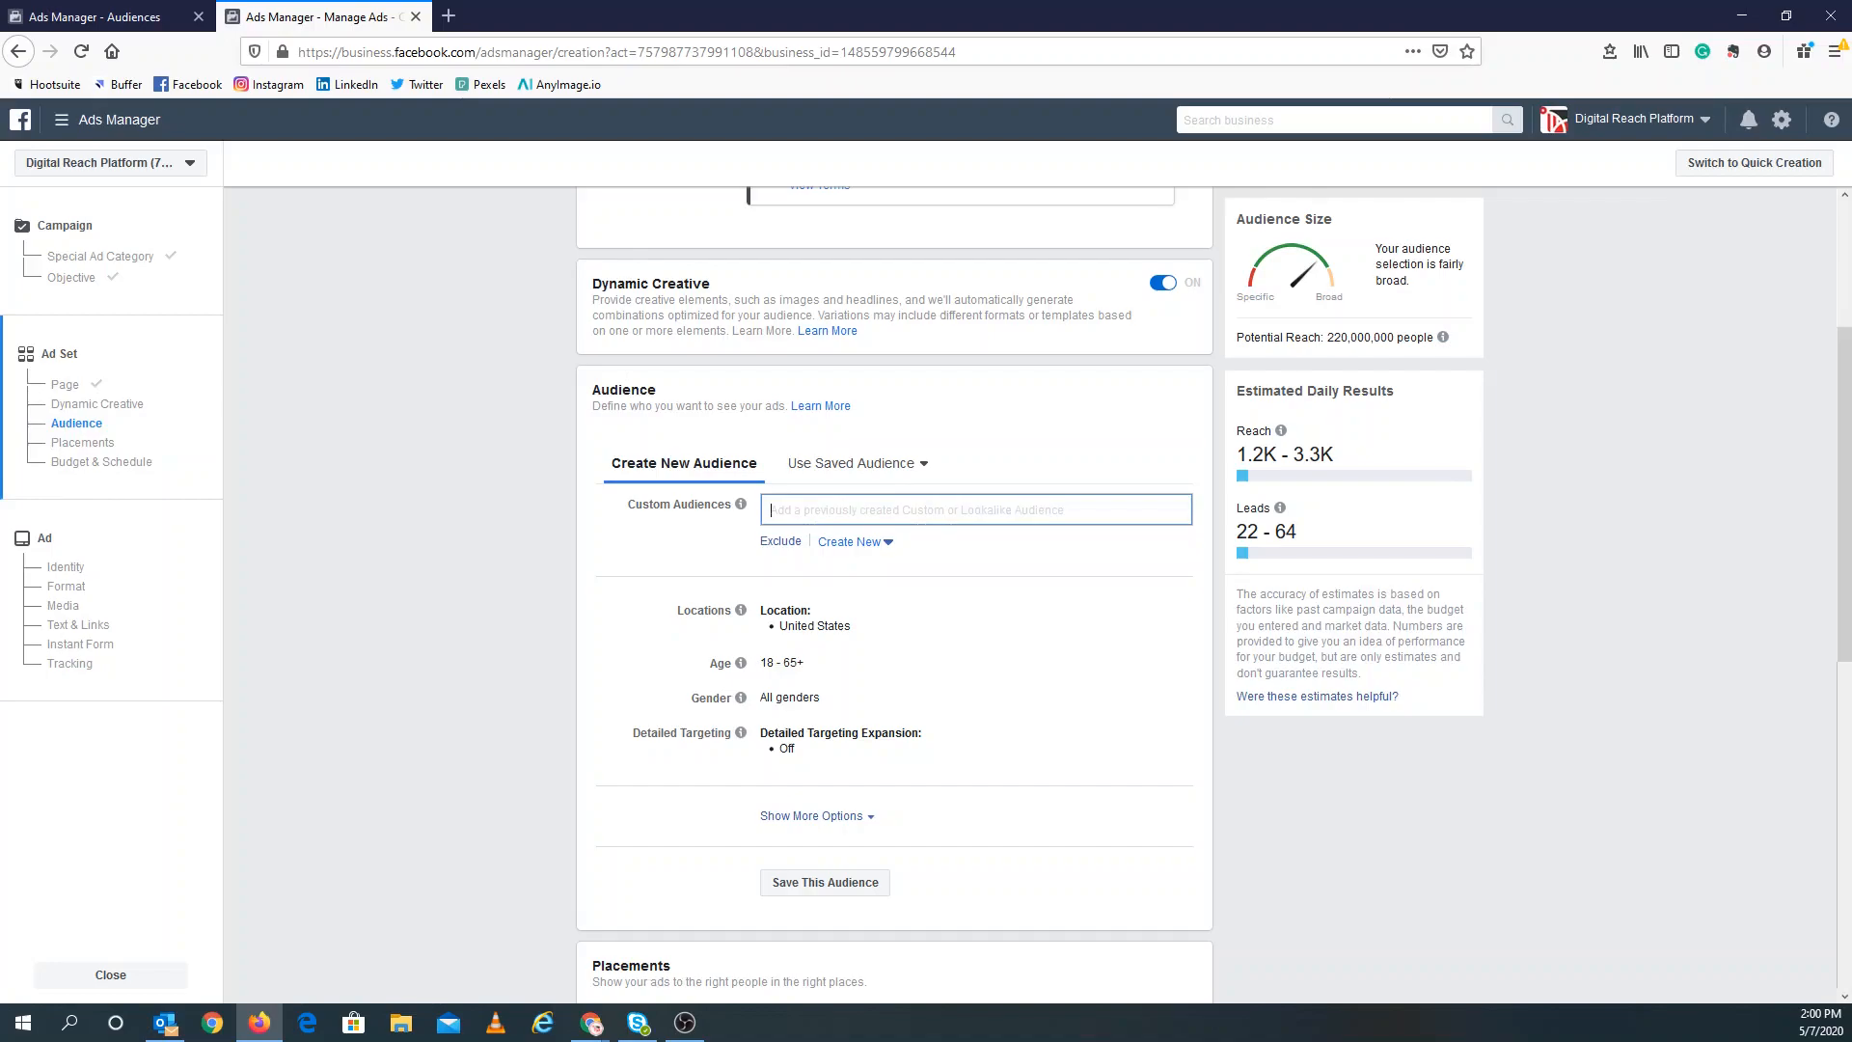
pyautogui.click(918, 482)
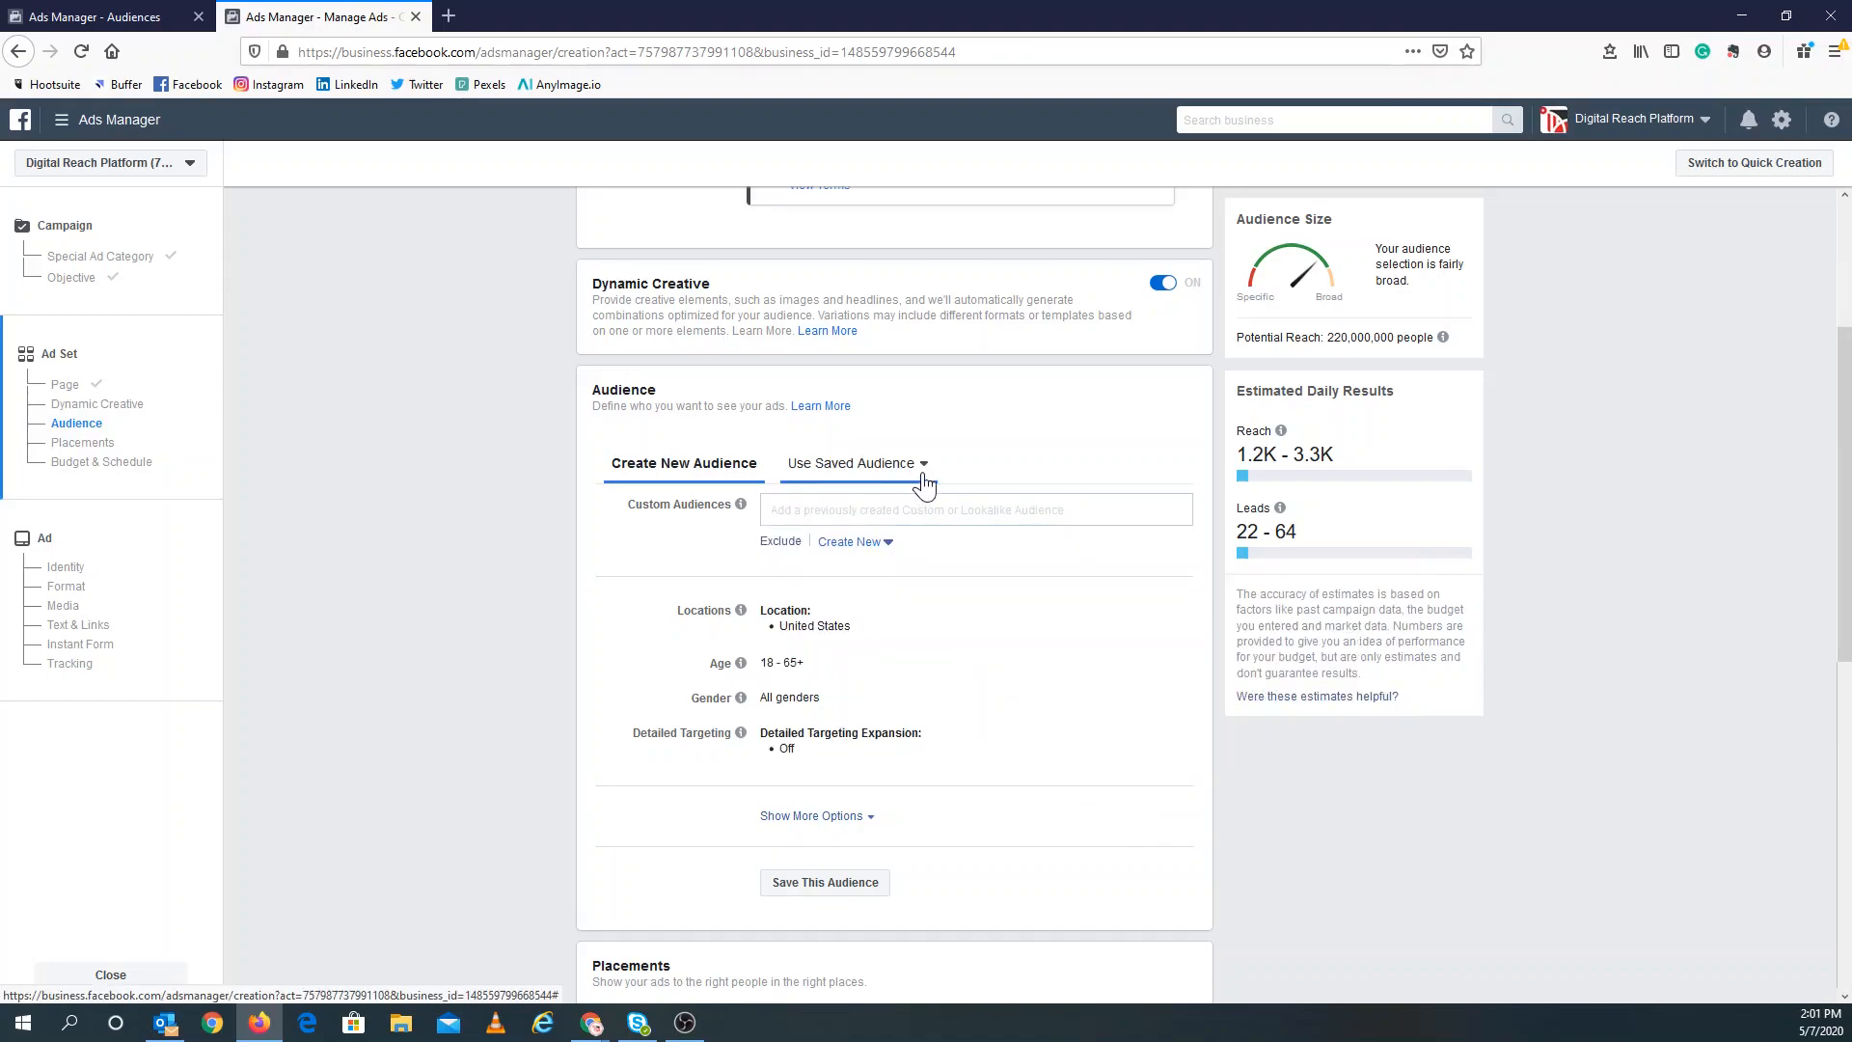
pyautogui.click(921, 477)
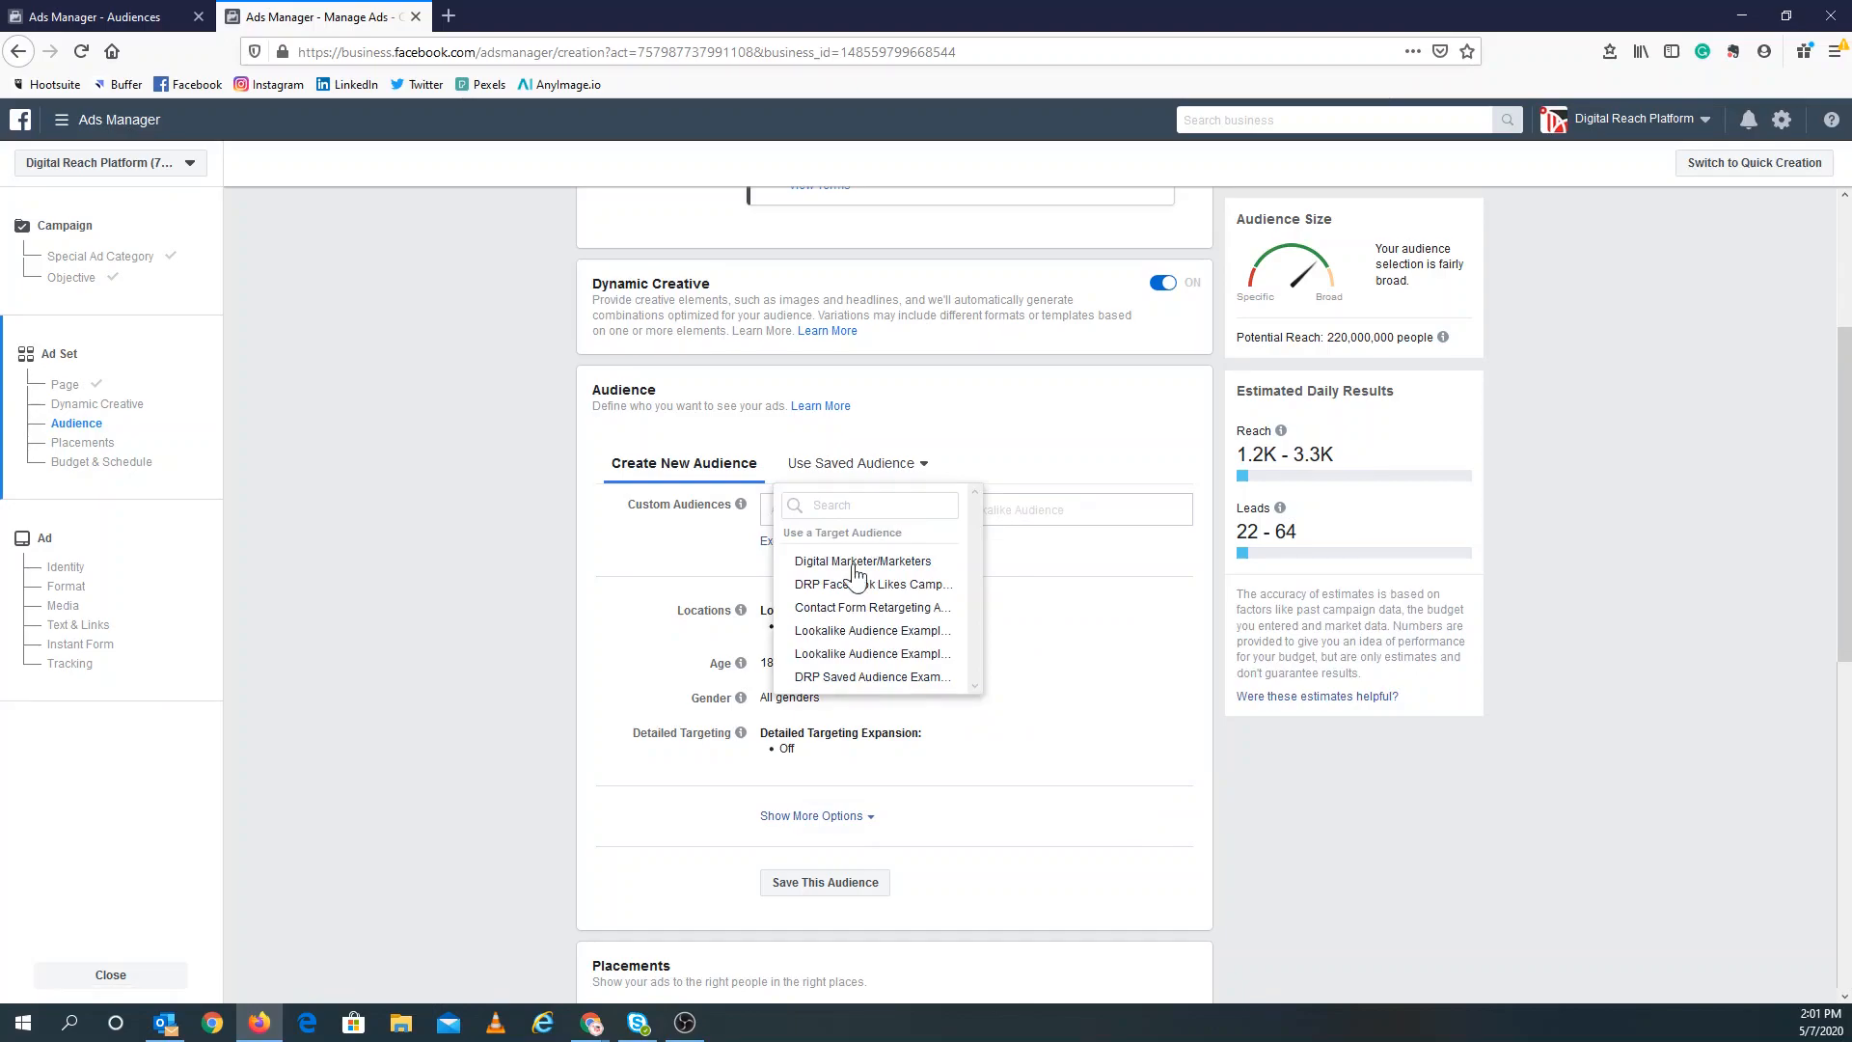
pyautogui.moveTo(857, 571)
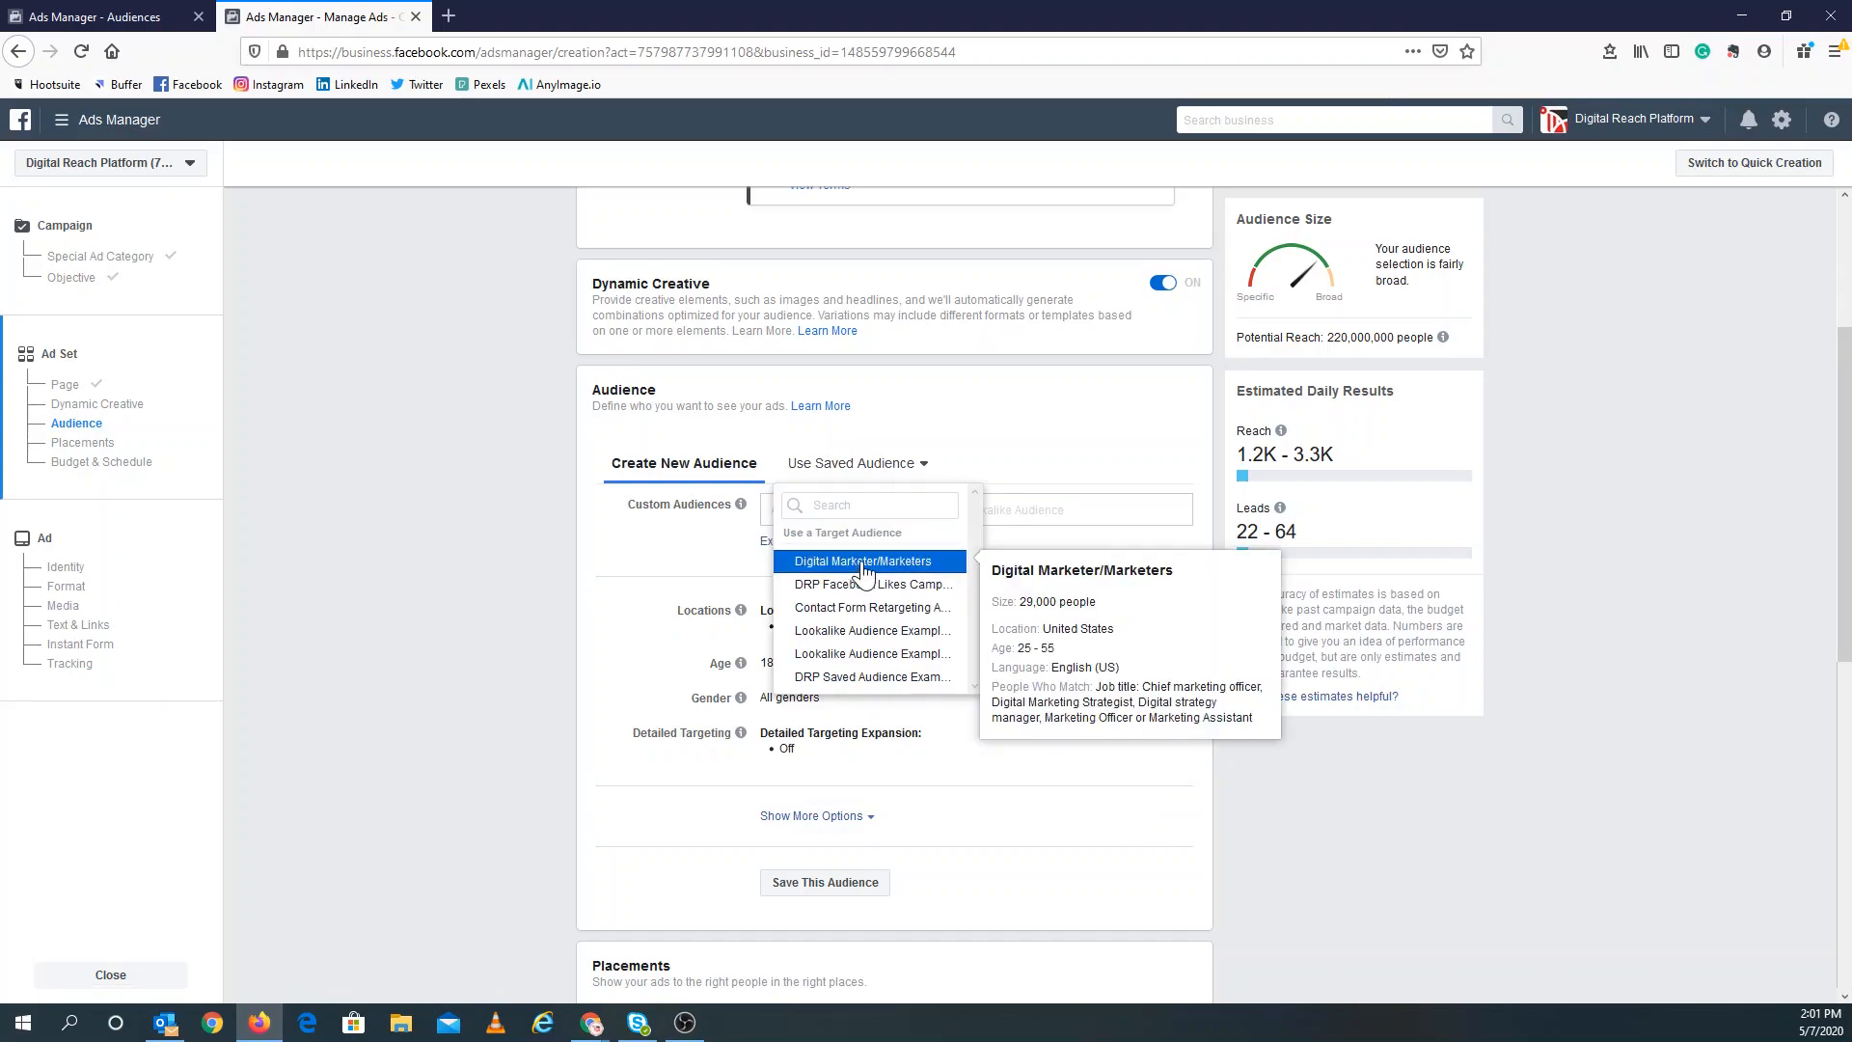
pyautogui.click(1003, 548)
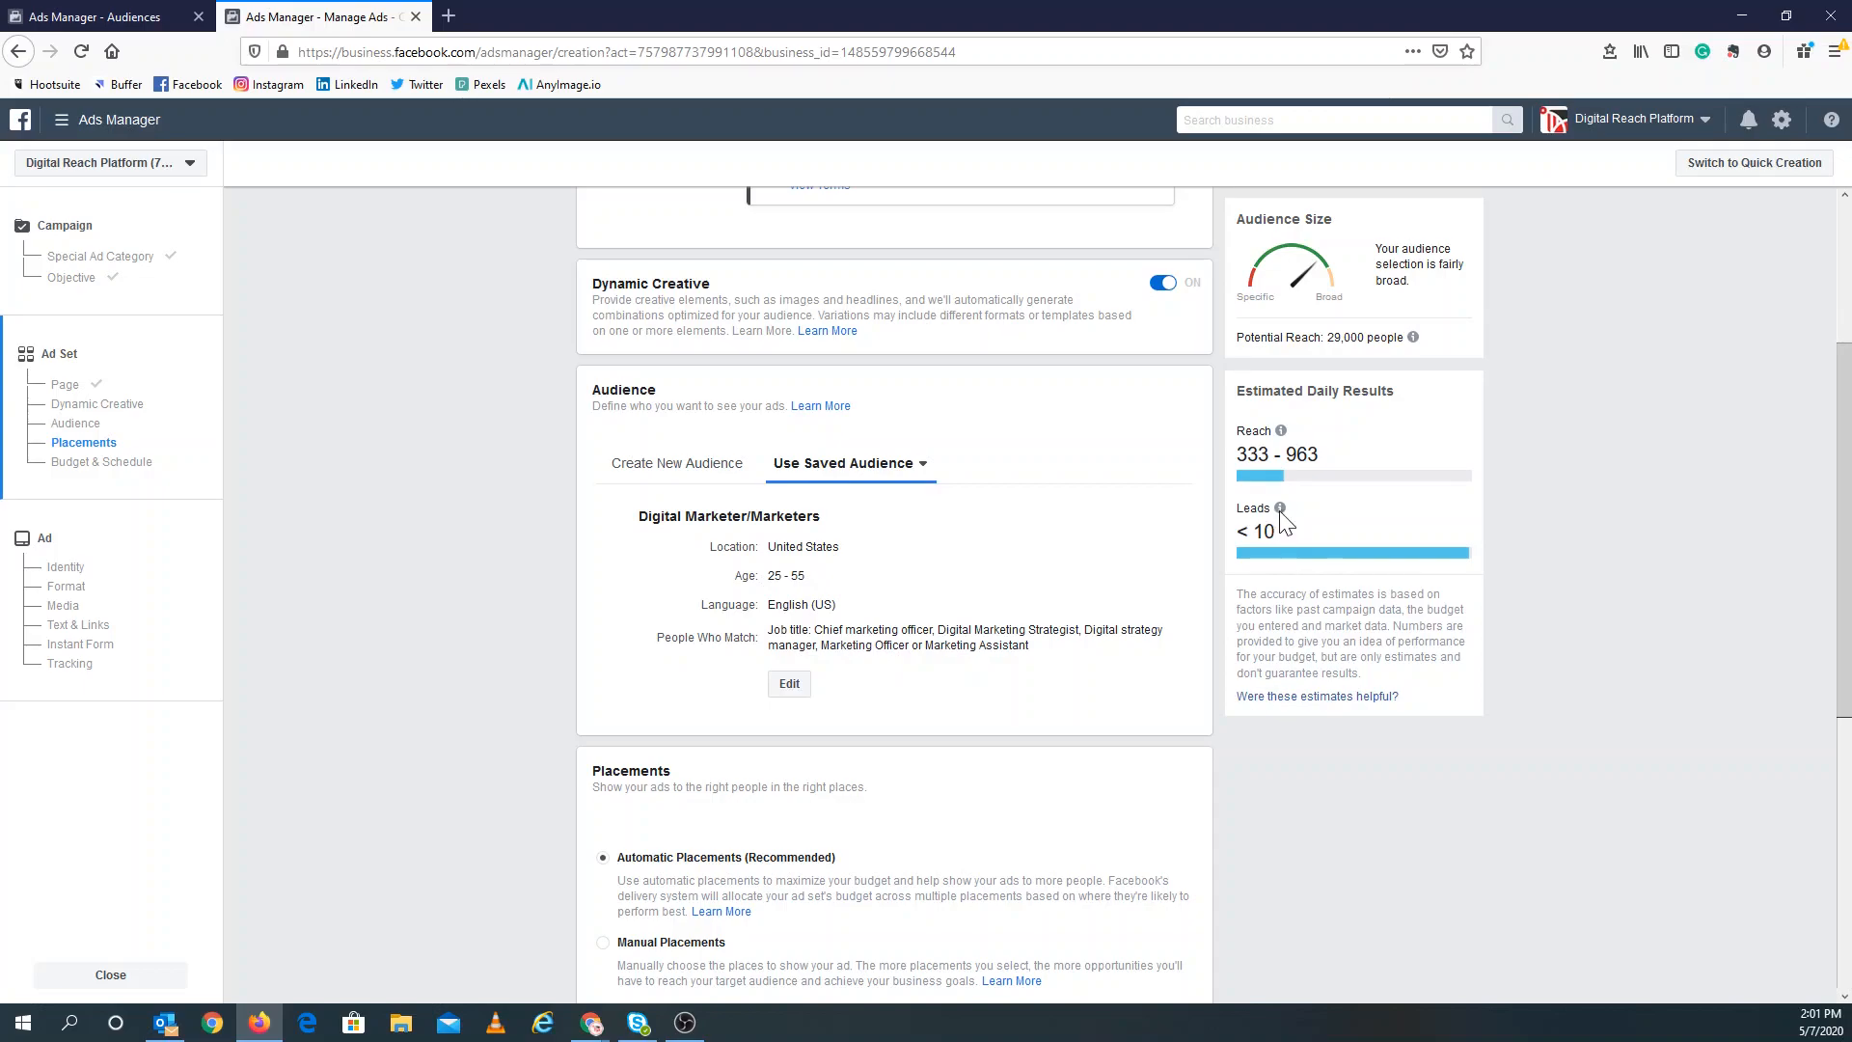
pyautogui.moveTo(1280, 513)
pyautogui.moveTo(1413, 336)
# Examine the platforms and placements offered under Manual Placements, and return the ad set to Automatic Placements.
pyautogui.scroll(-1, 1107, 527)
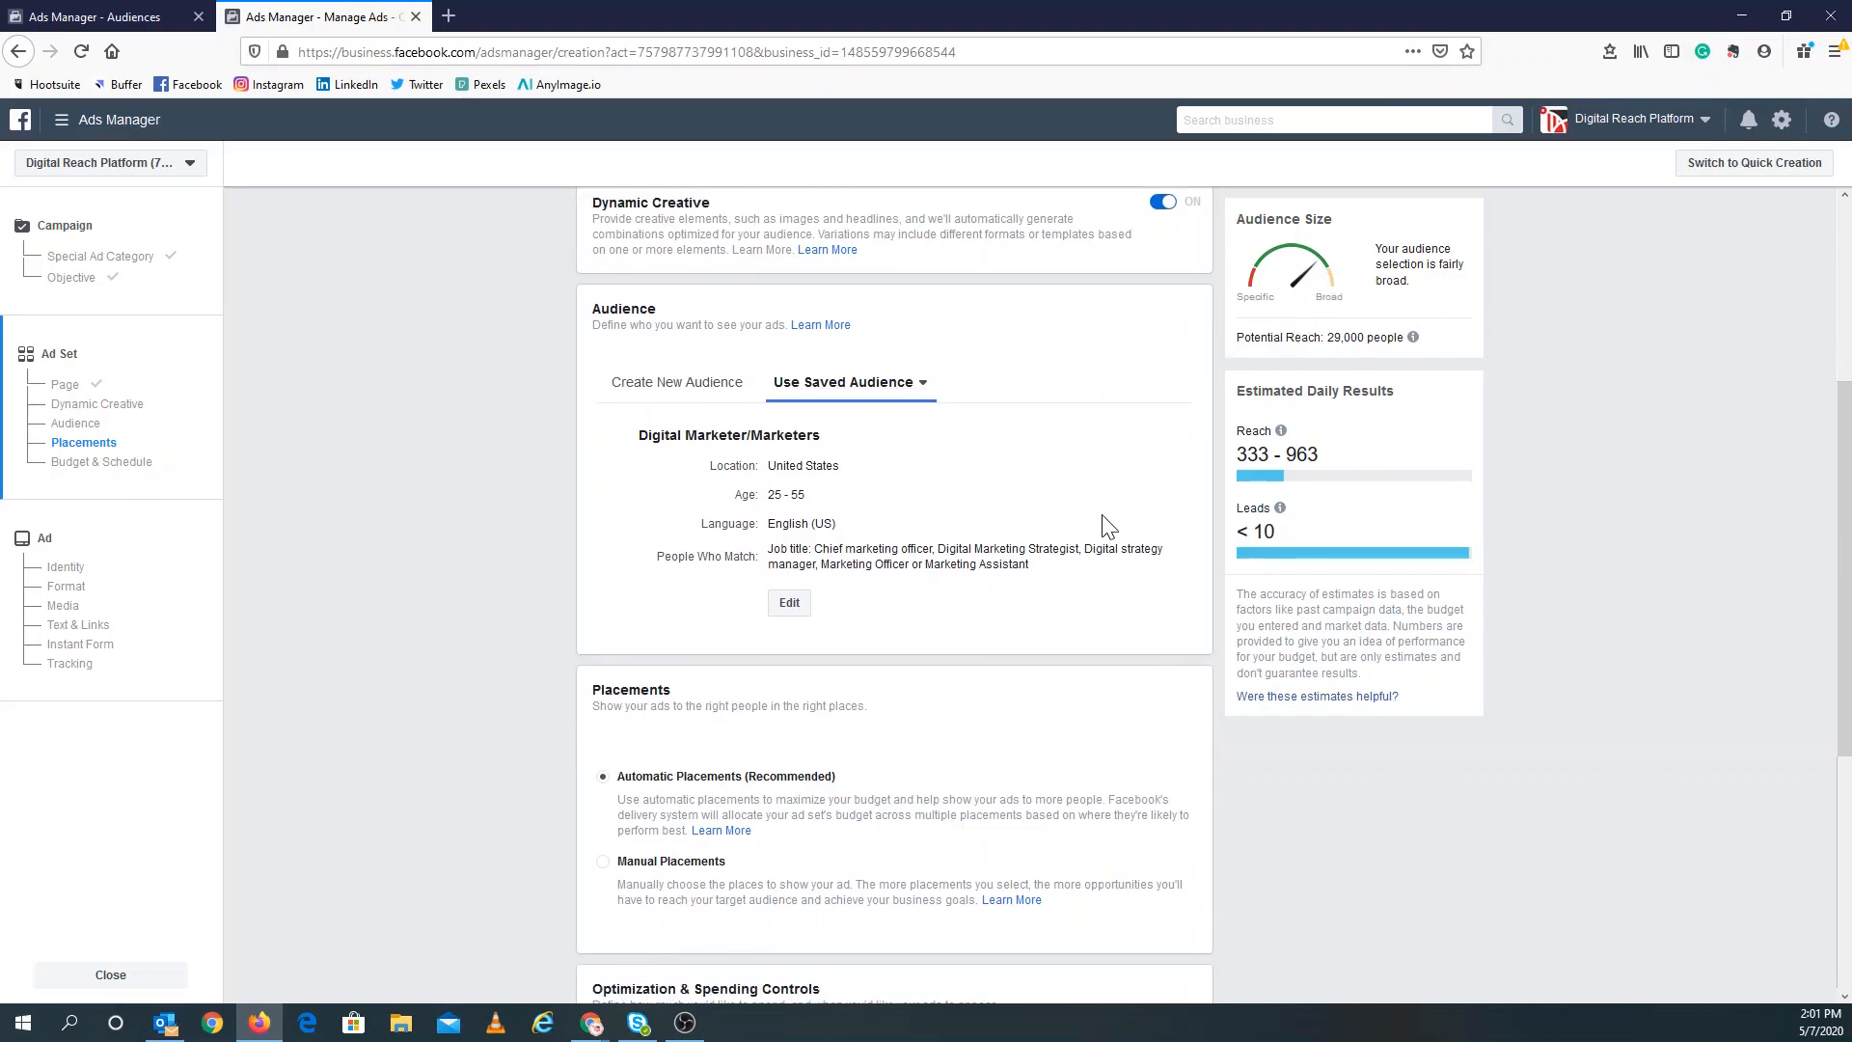
pyautogui.scroll(-3, 1107, 527)
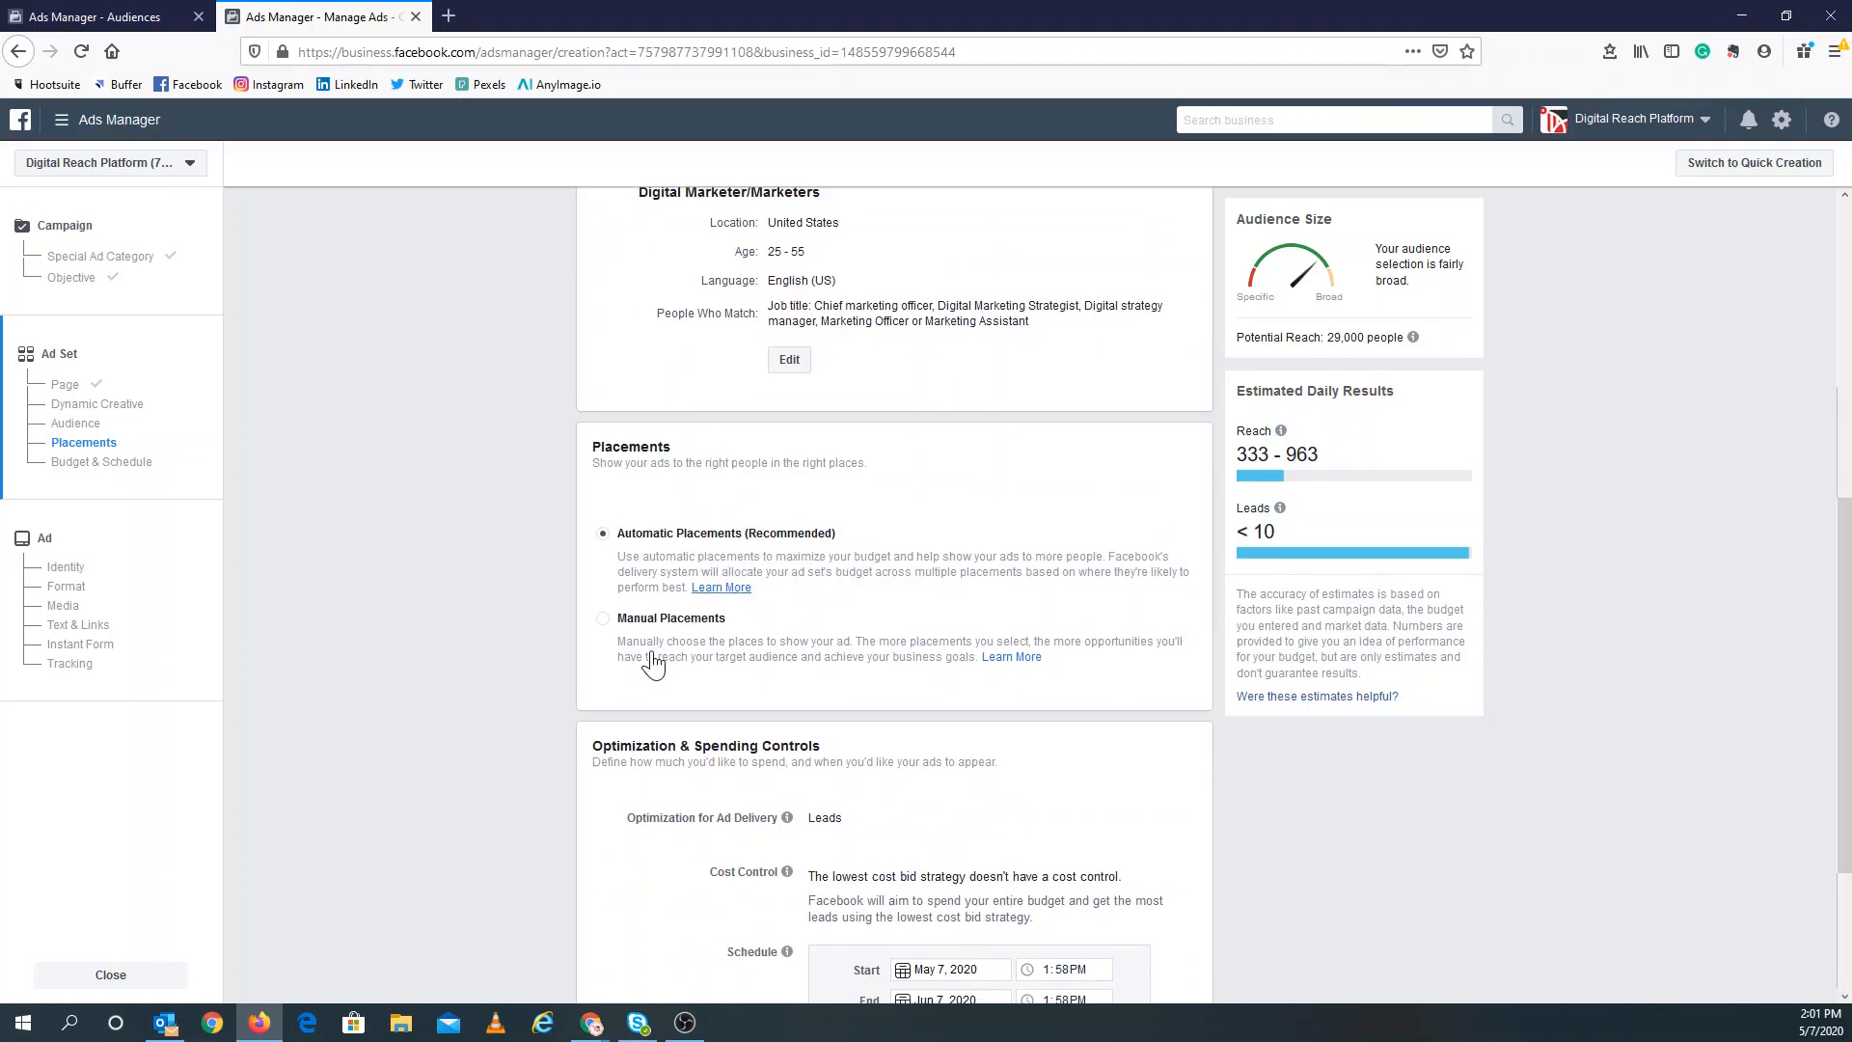
pyautogui.scroll(-2, 848, 621)
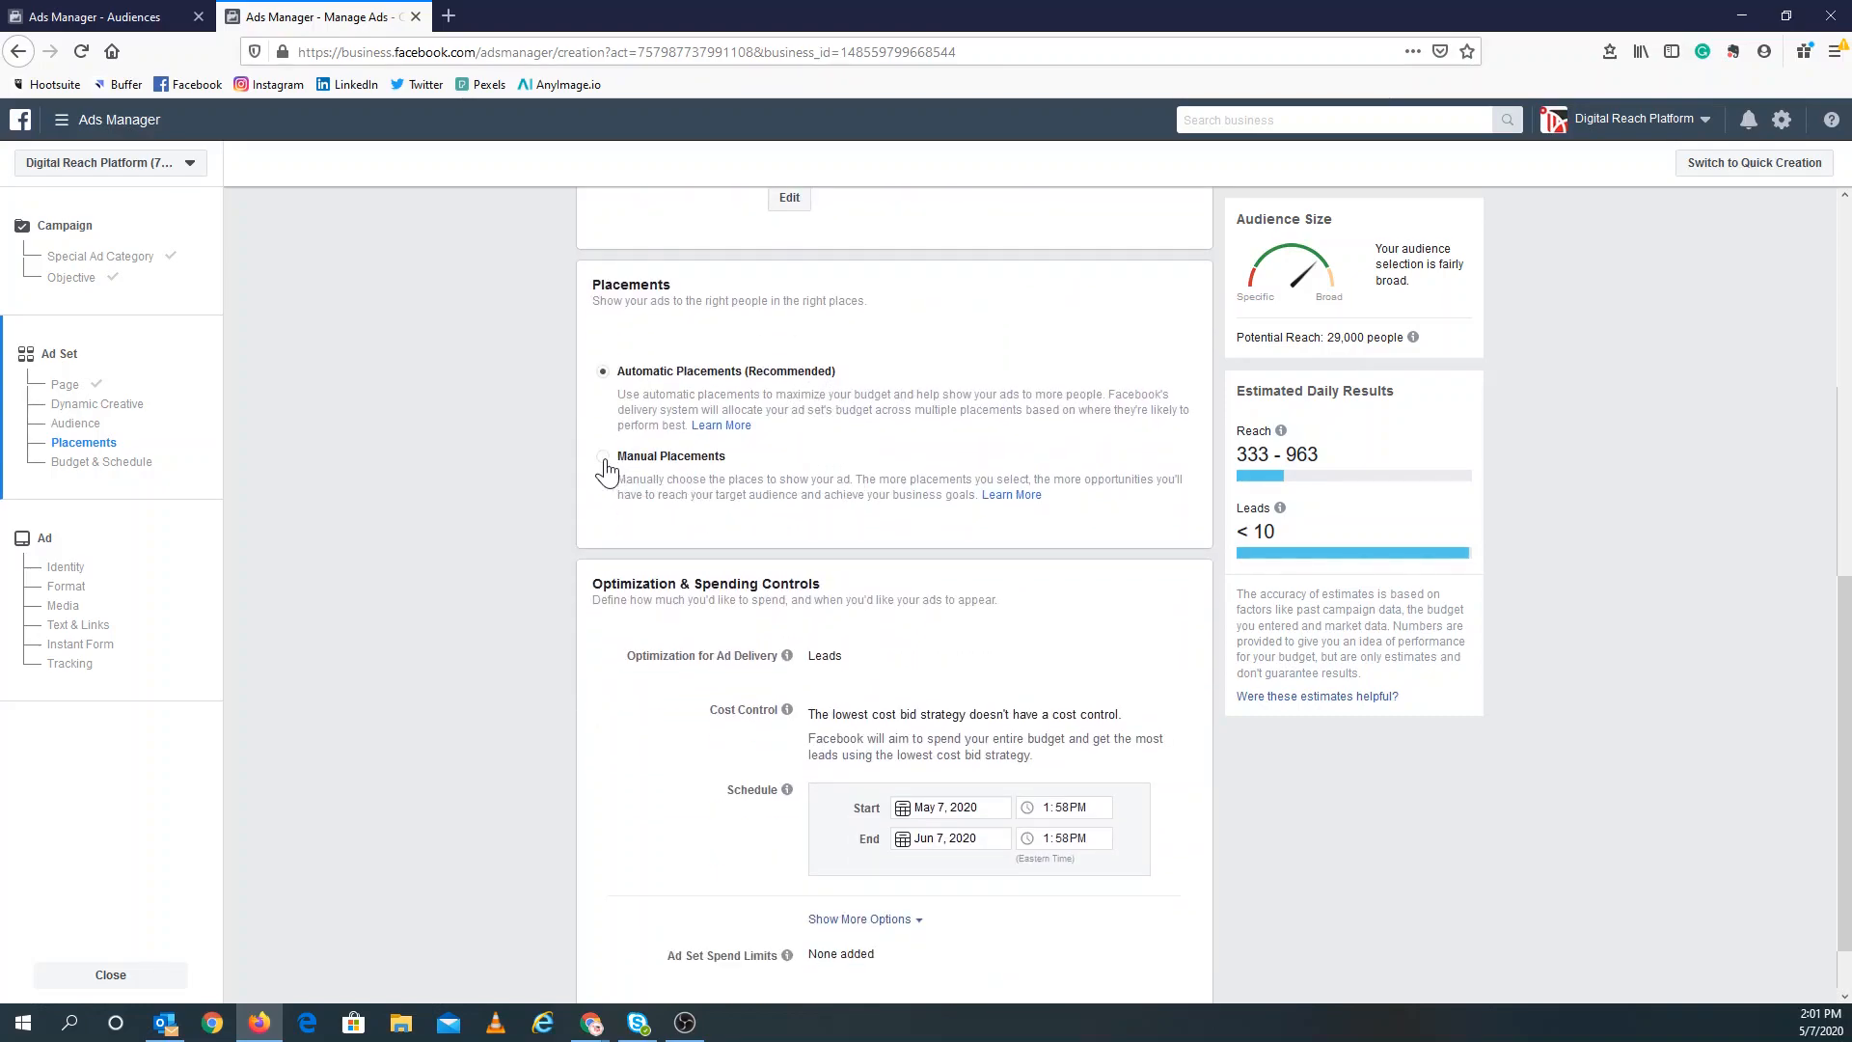
pyautogui.click(935, 542)
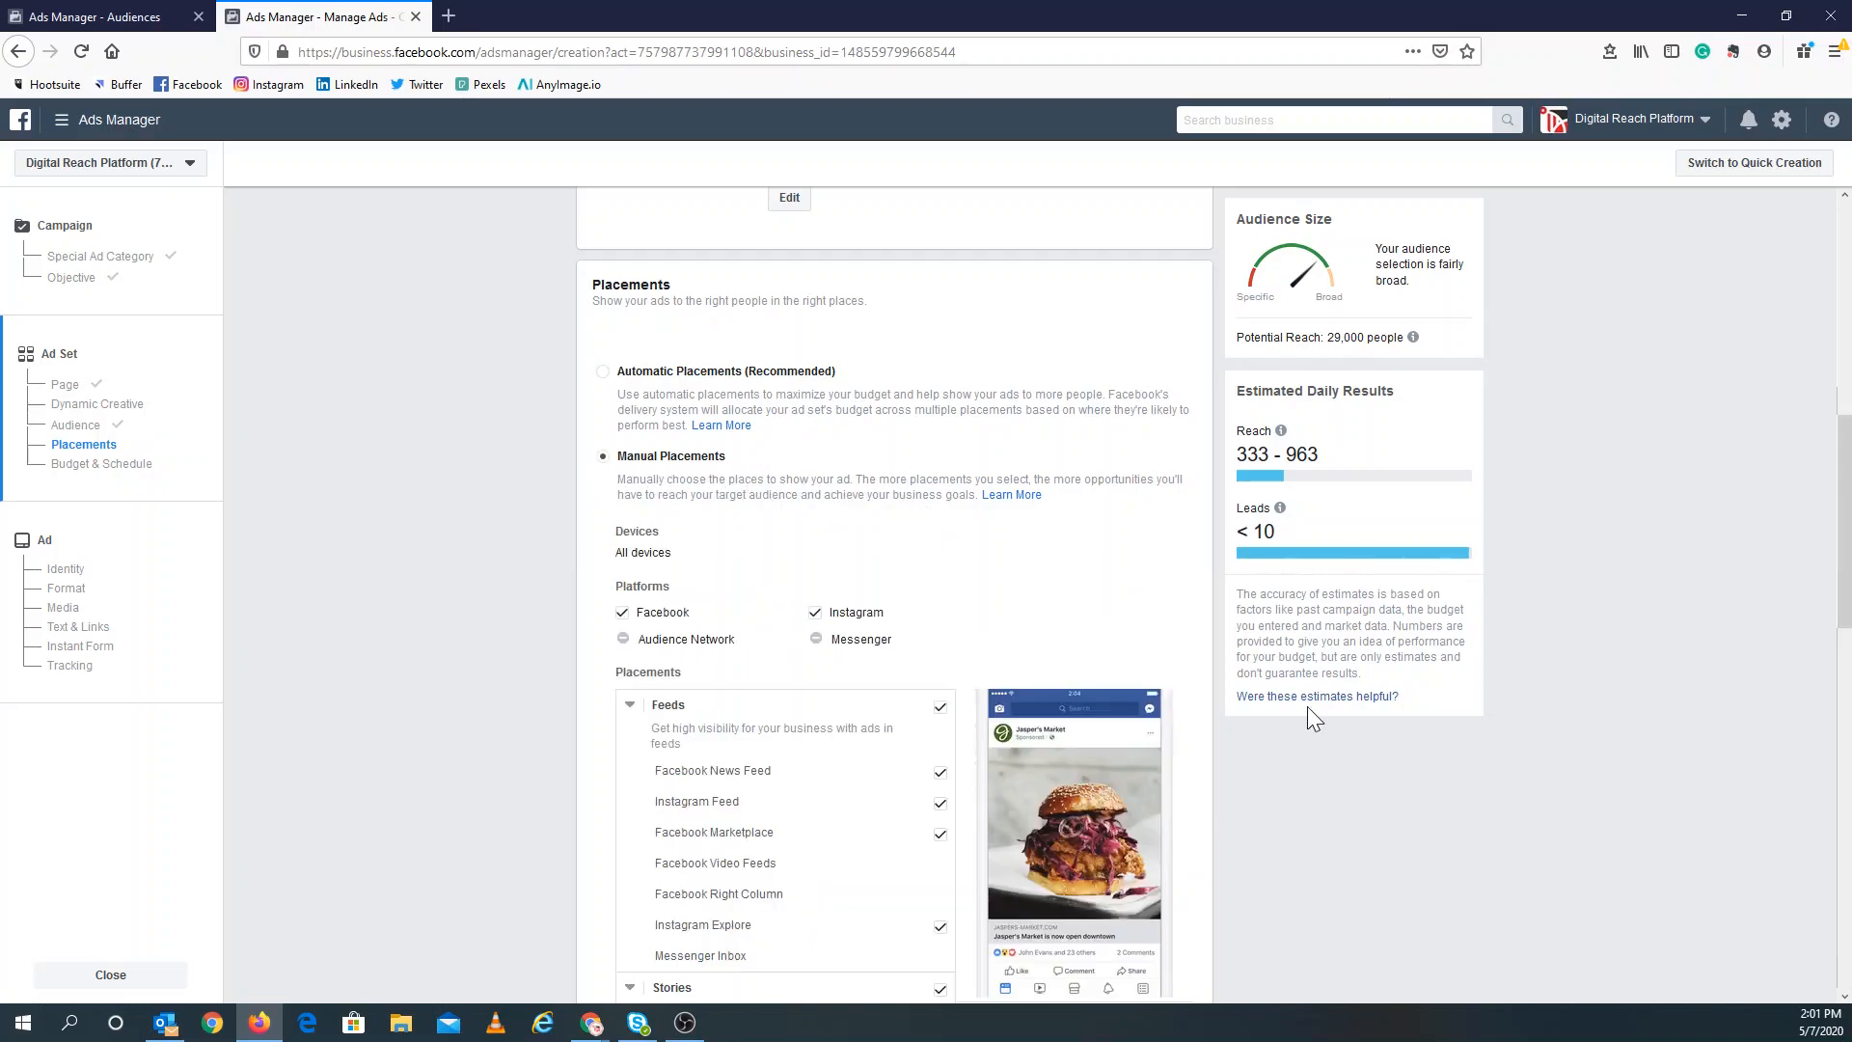
pyautogui.scroll(-1, 811, 600)
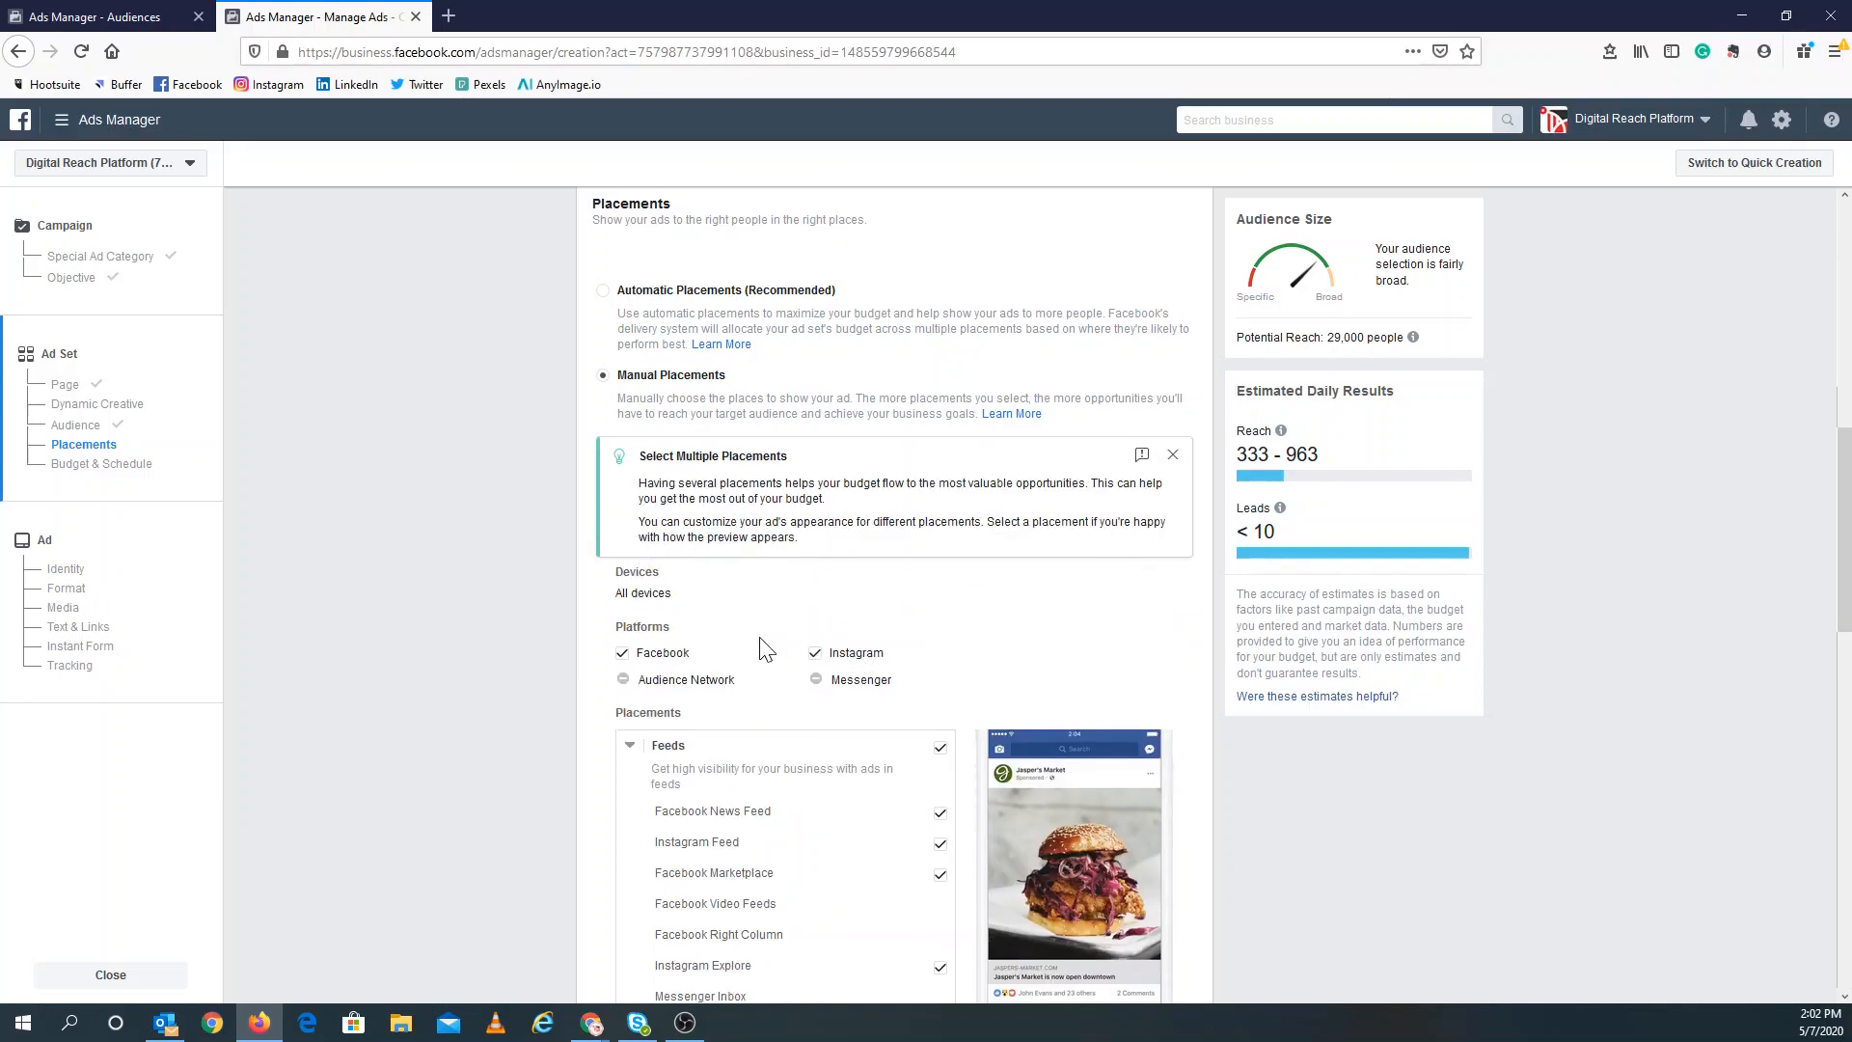
pyautogui.scroll(-2, 761, 645)
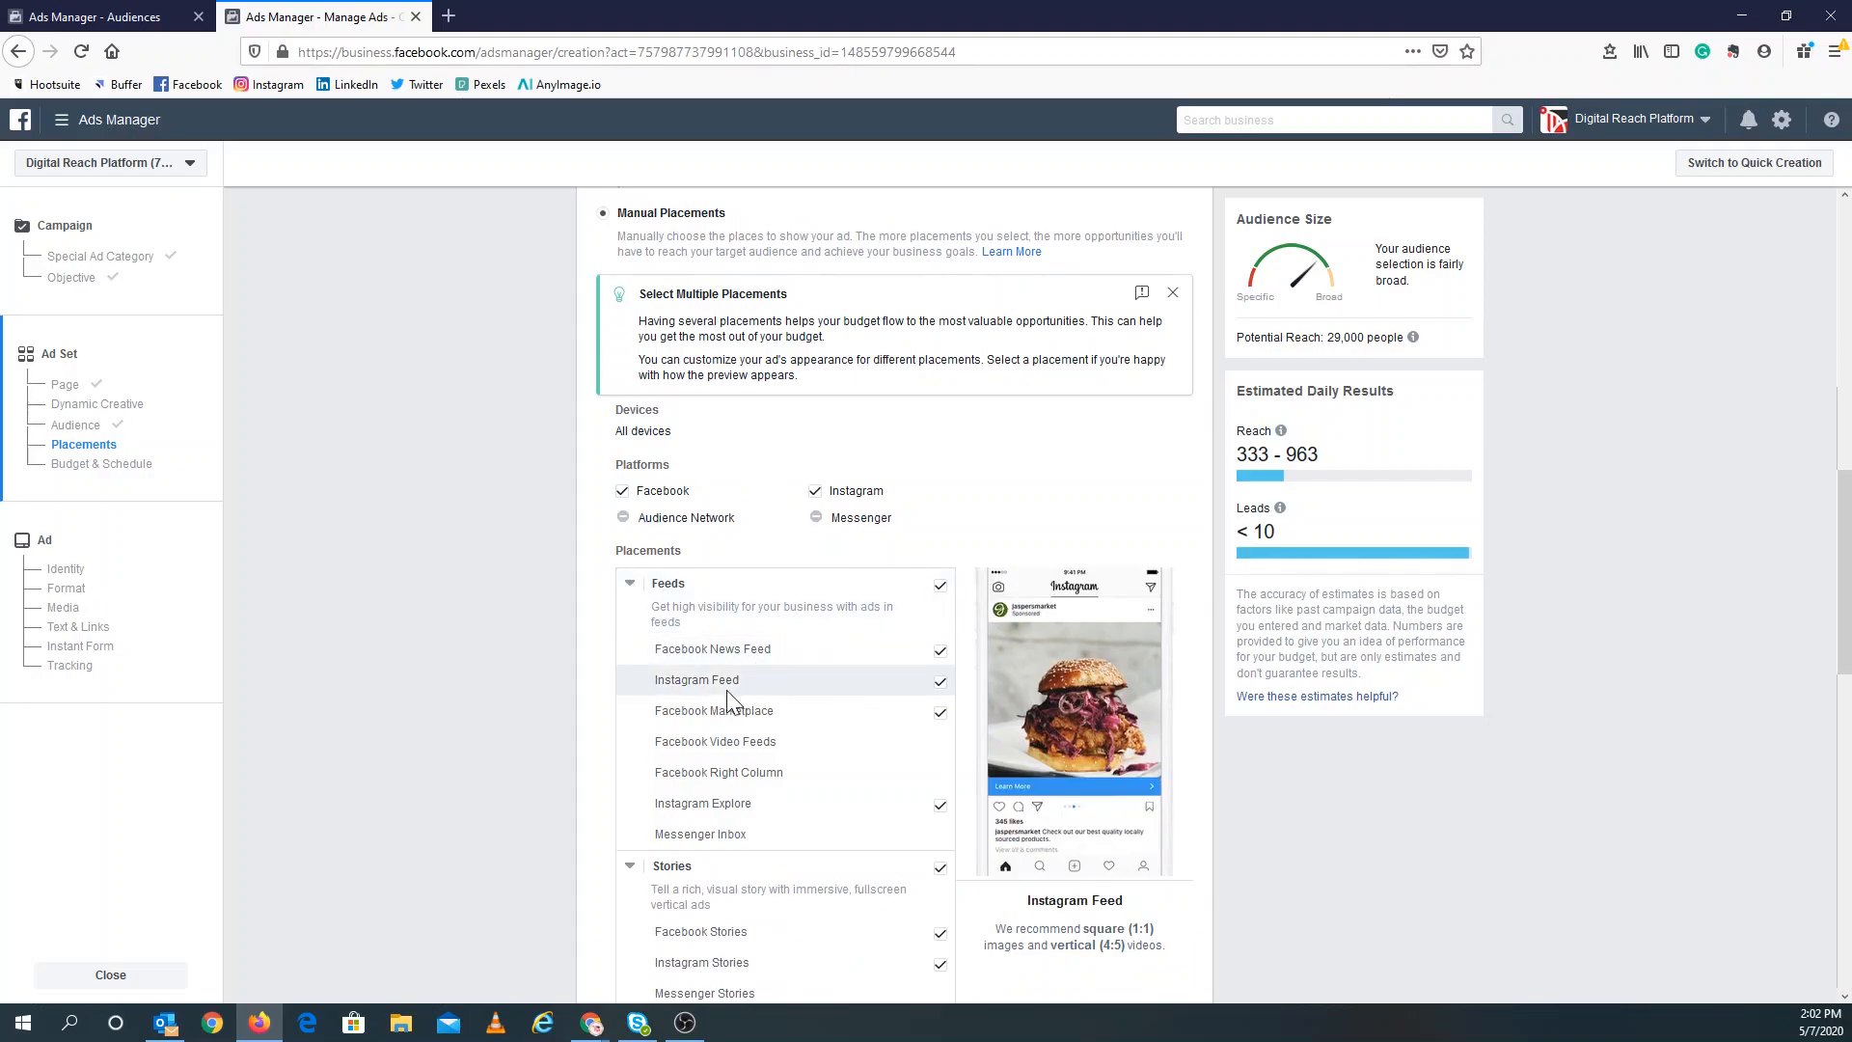
pyautogui.scroll(-1, 742, 718)
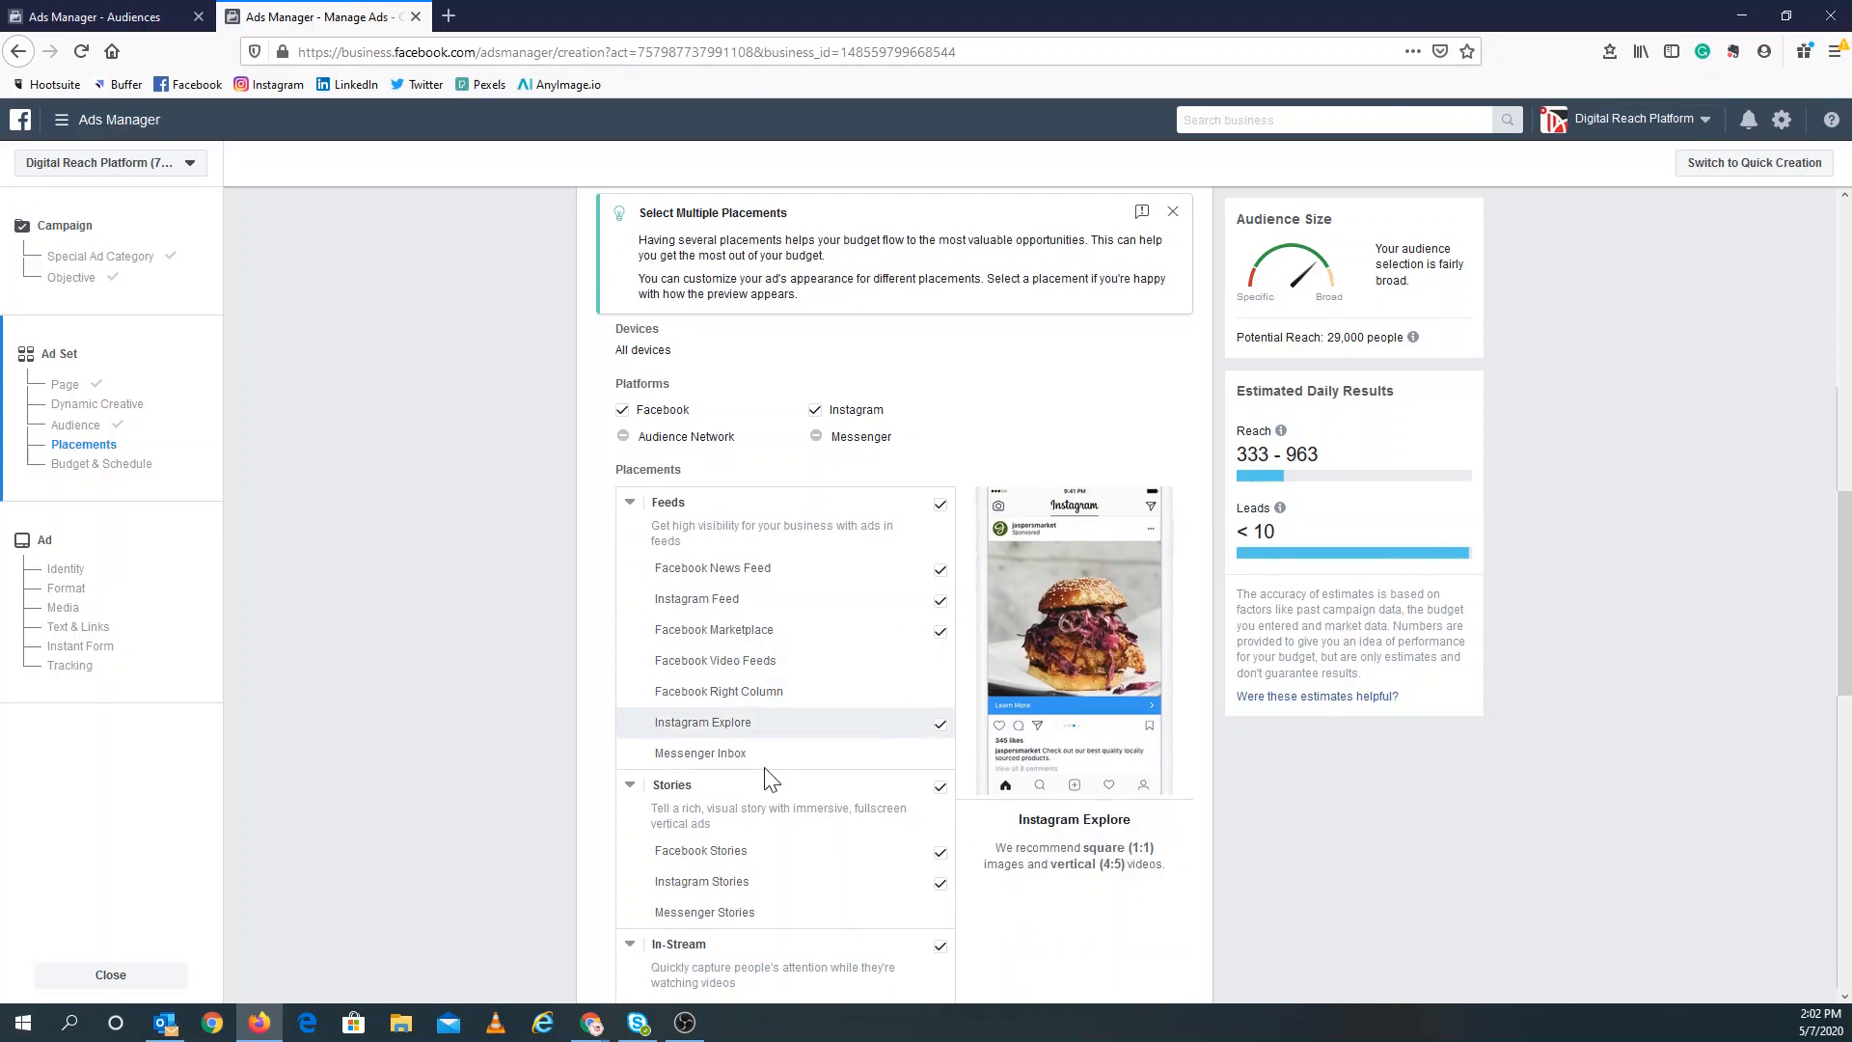
pyautogui.scroll(-2, 767, 772)
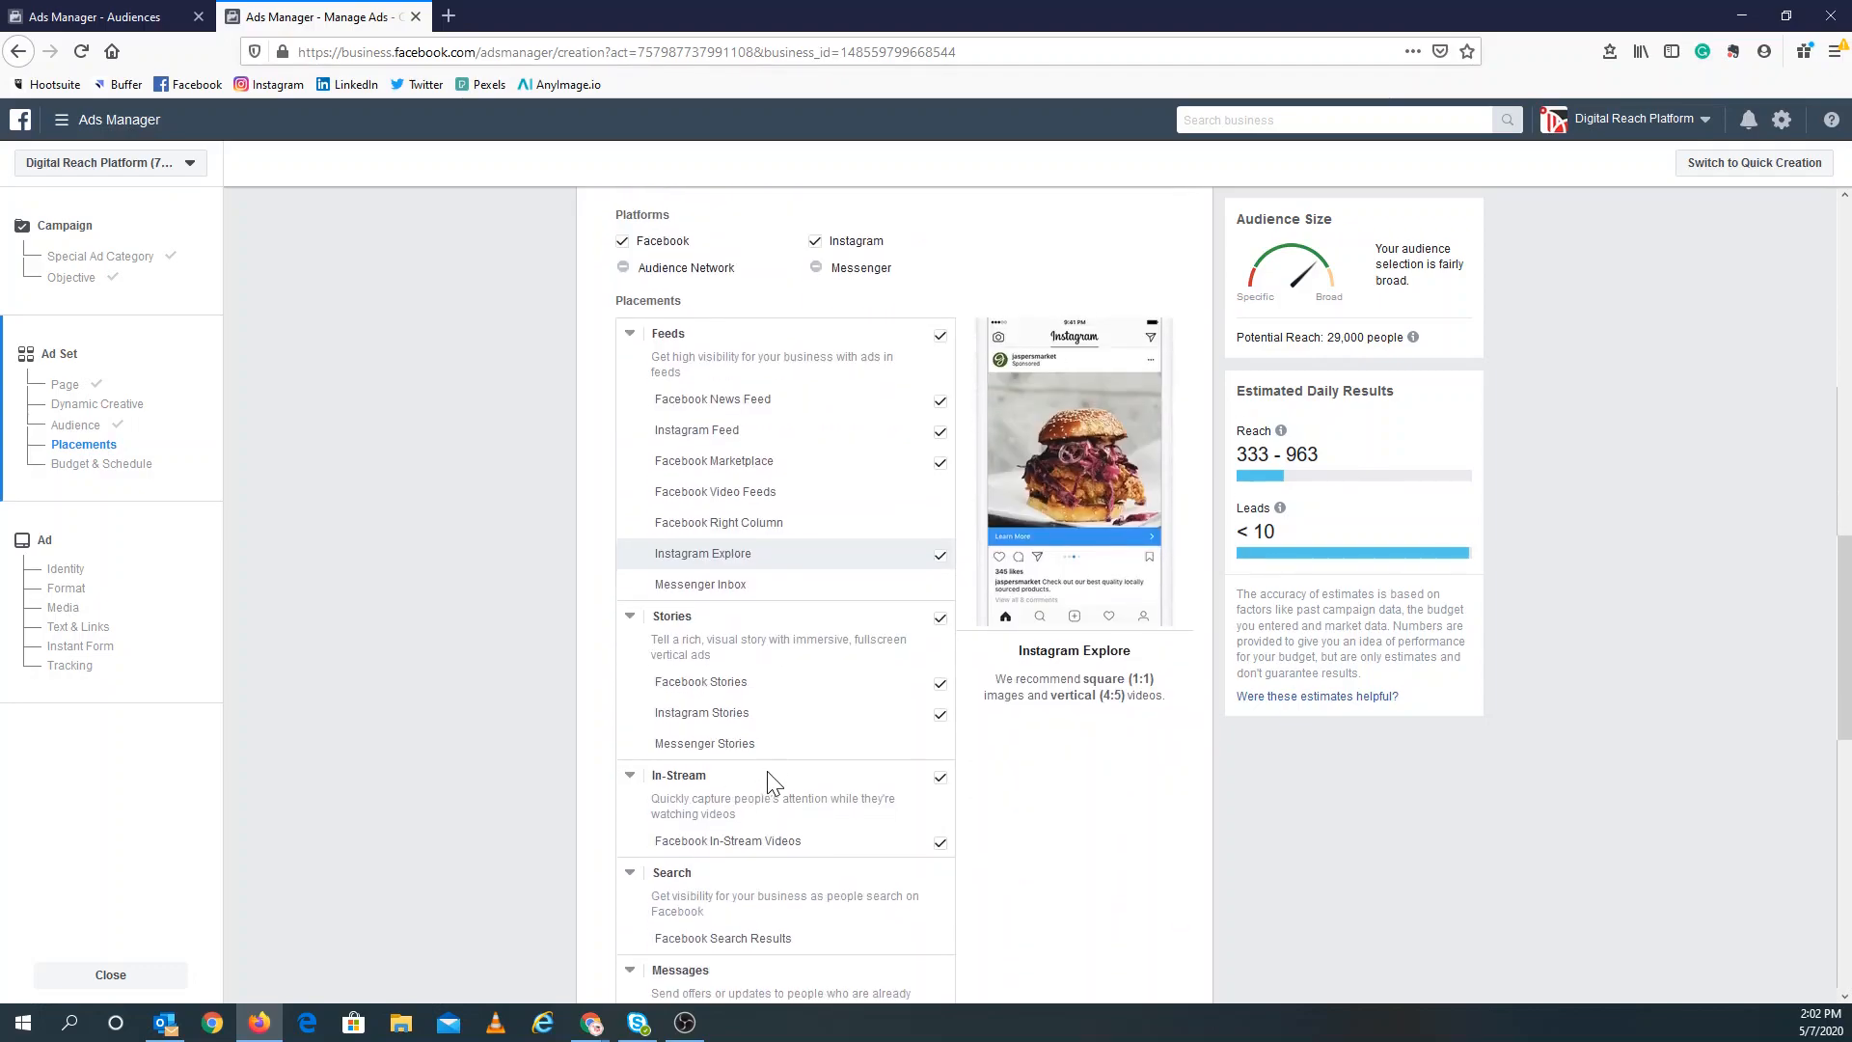
pyautogui.scroll(-2, 767, 783)
pyautogui.scroll(6, 770, 777)
pyautogui.scroll(3, 772, 777)
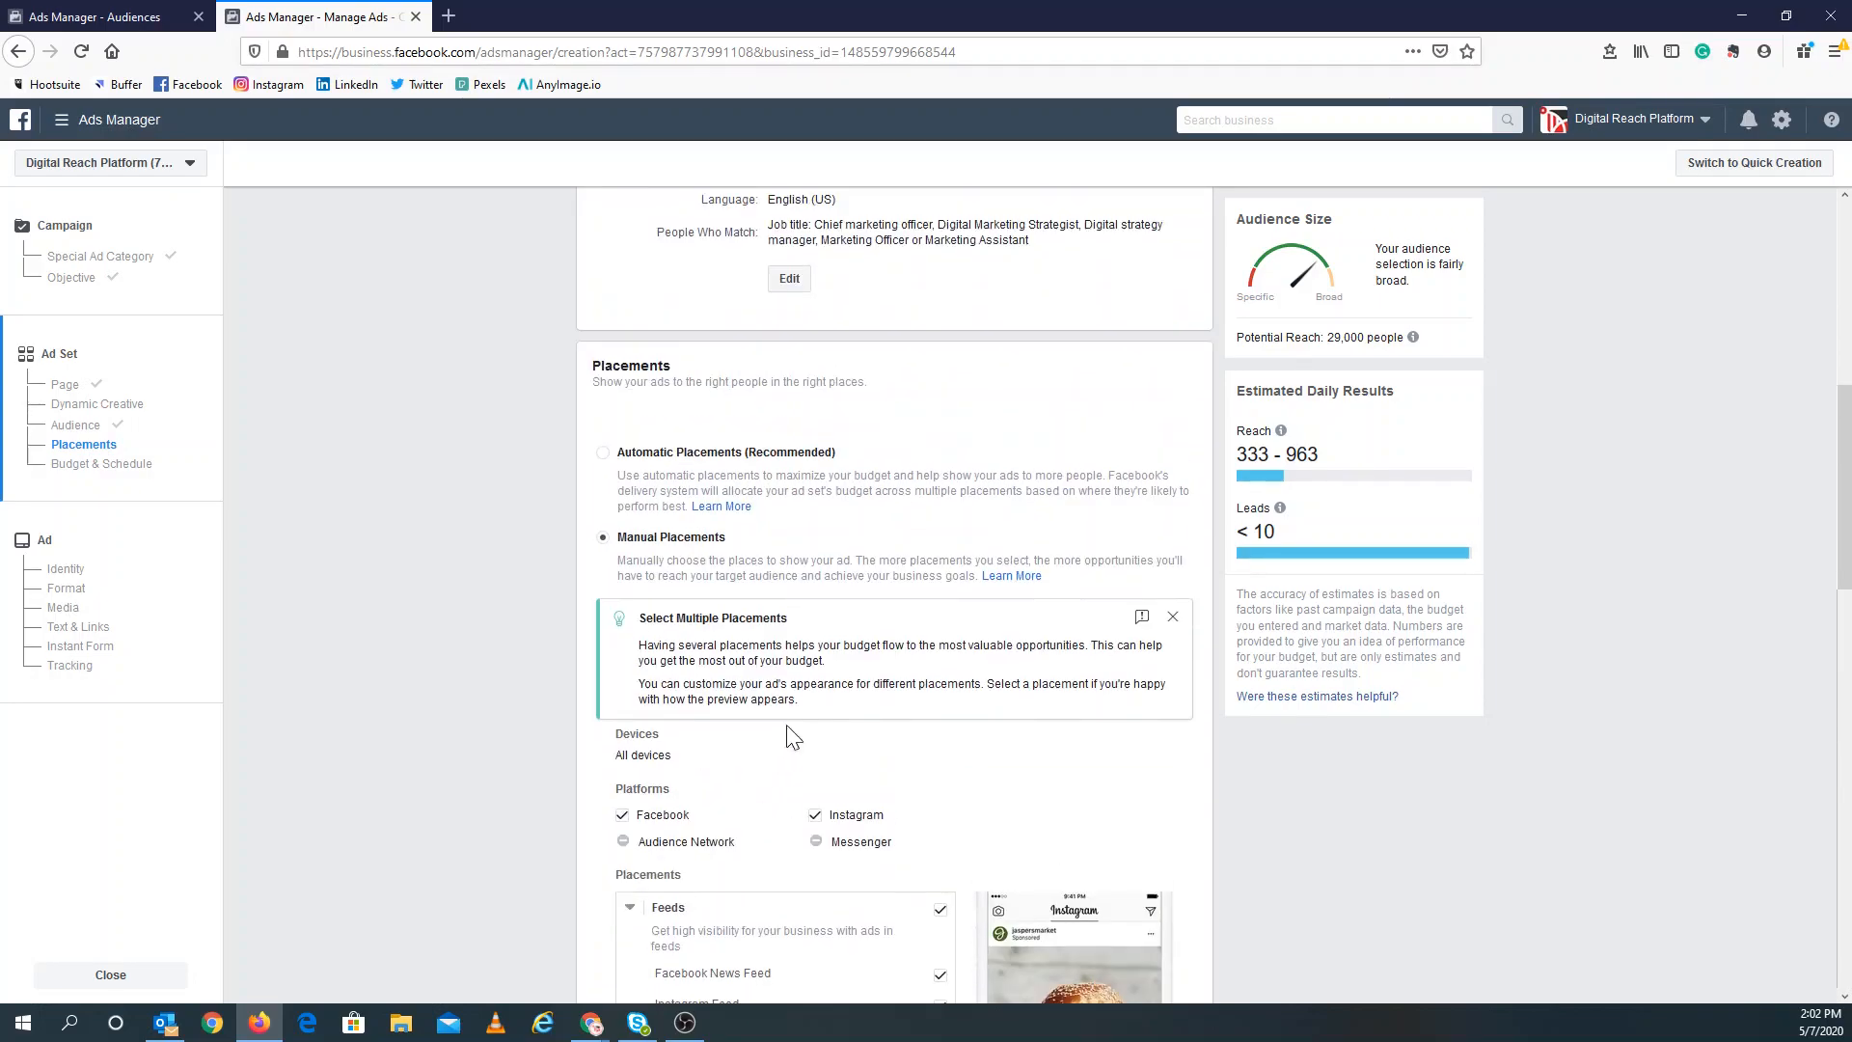
pyautogui.scroll(-2, 756, 699)
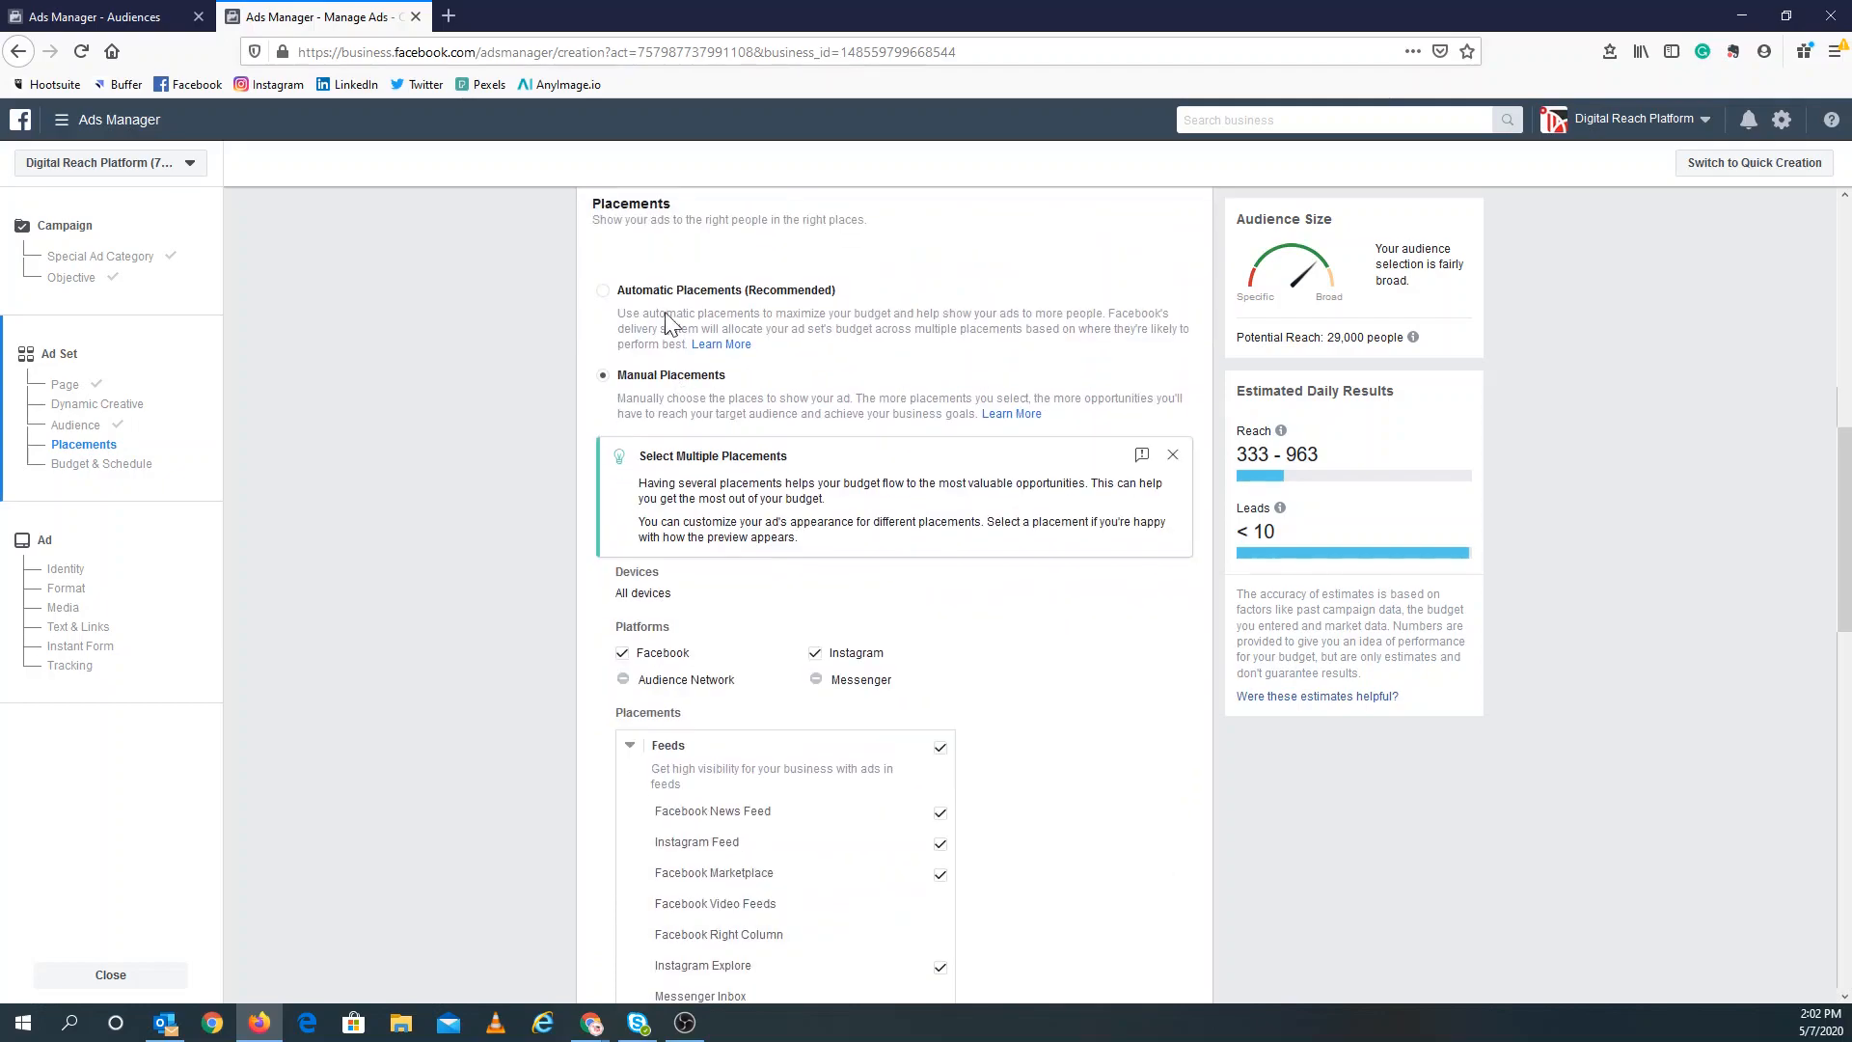
pyautogui.click(735, 316)
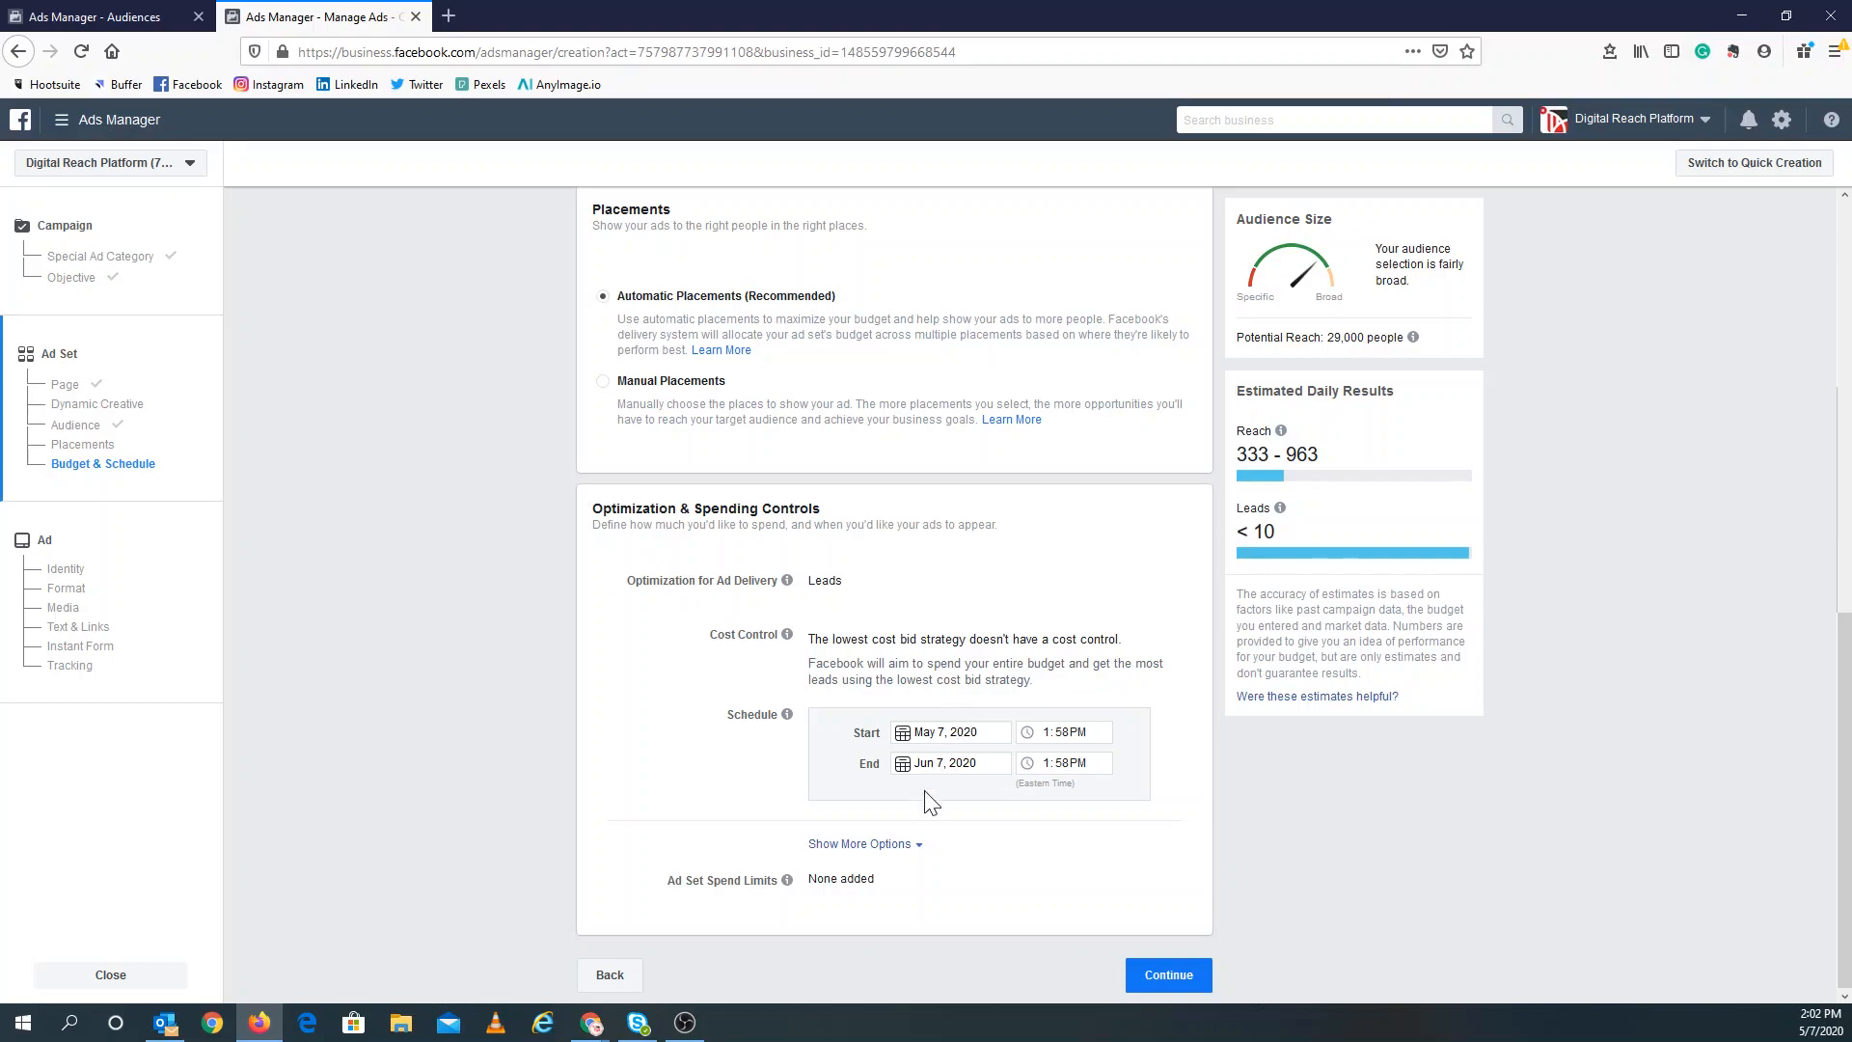
# Check the explanation of when the ad set gets charged among the additional spending options, and continue to the ad setup.
pyautogui.click(889, 846)
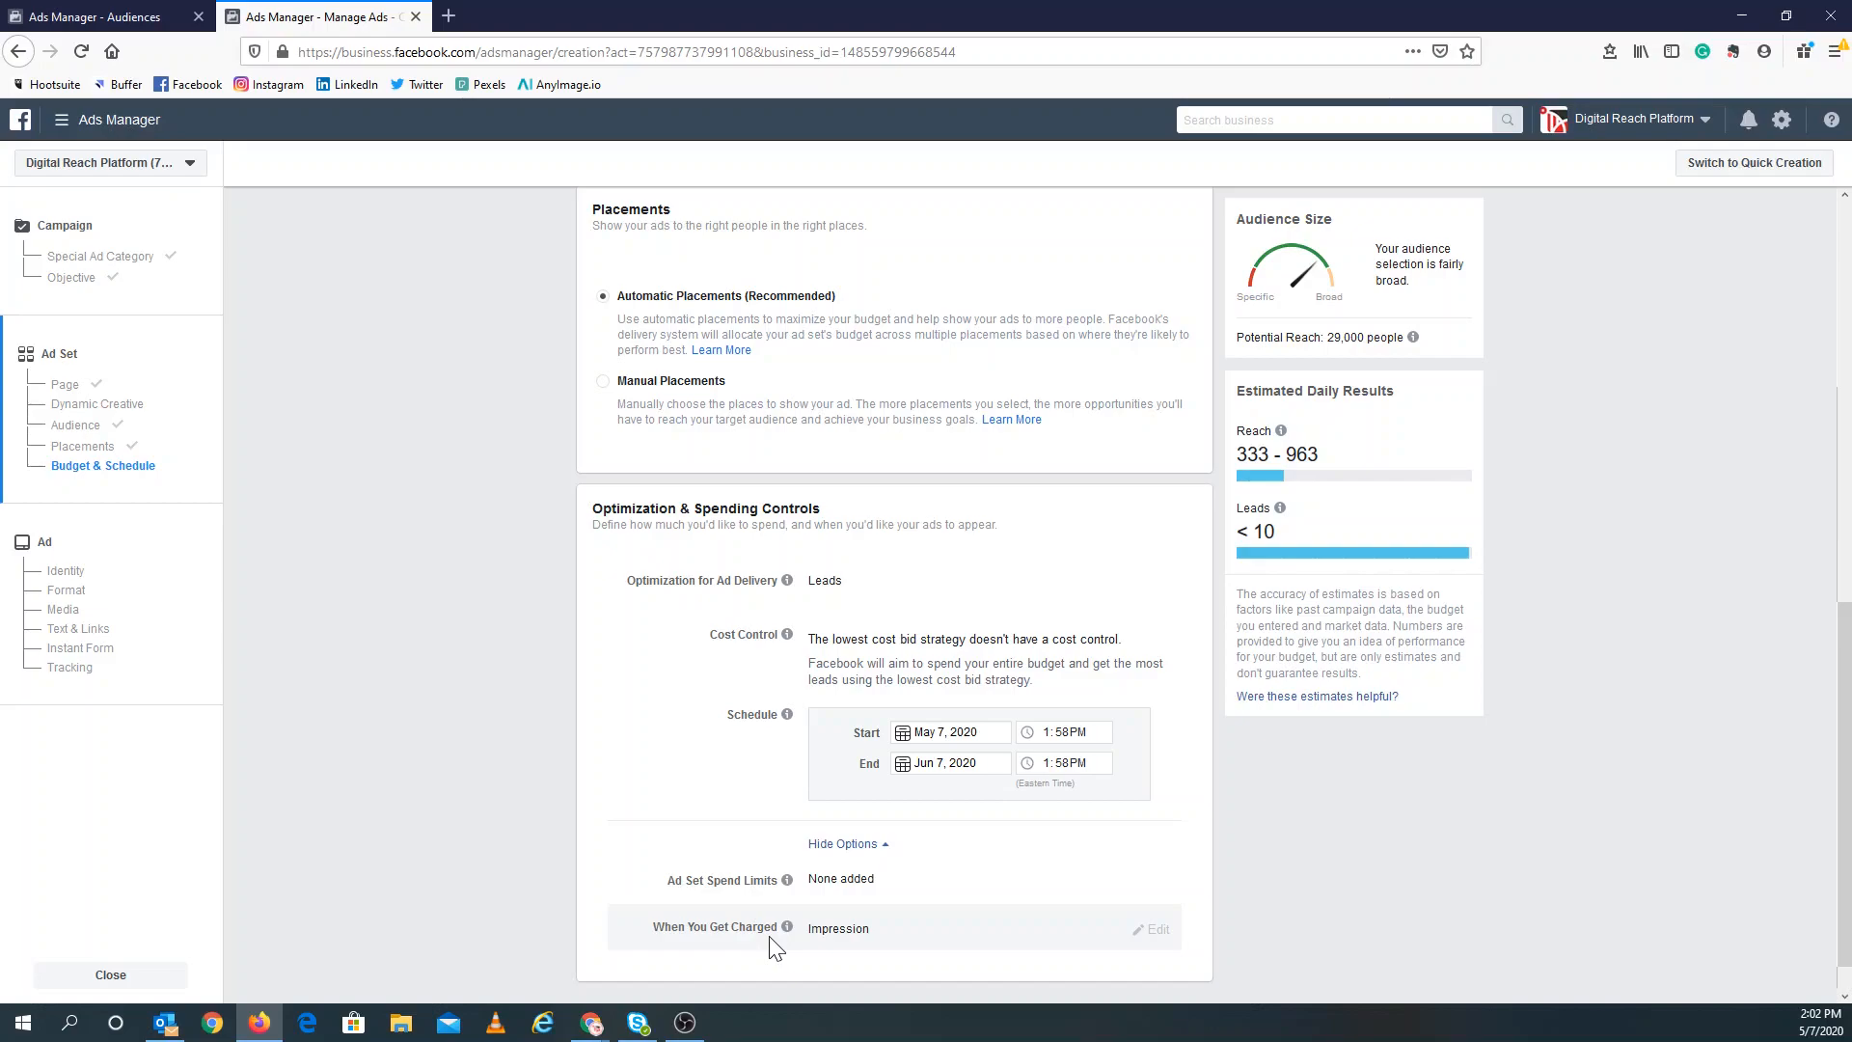
pyautogui.moveTo(787, 926)
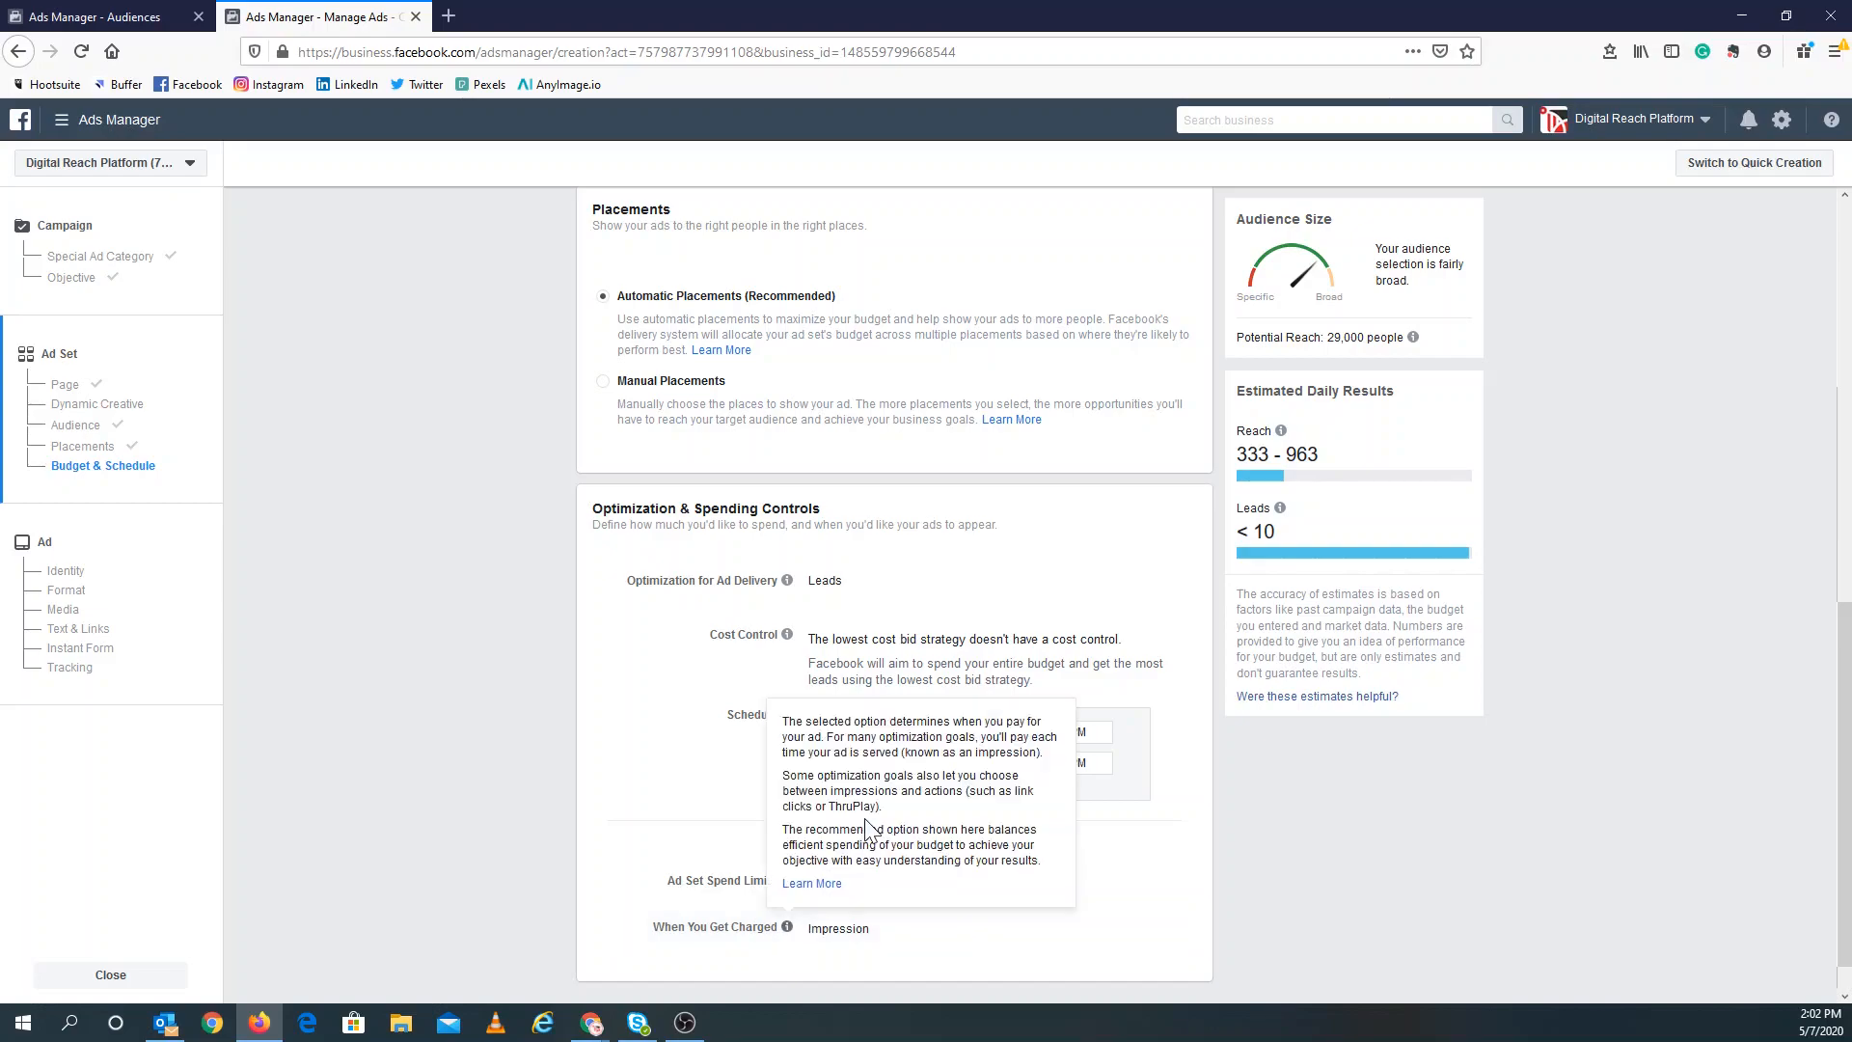
pyautogui.scroll(-2, 1431, 806)
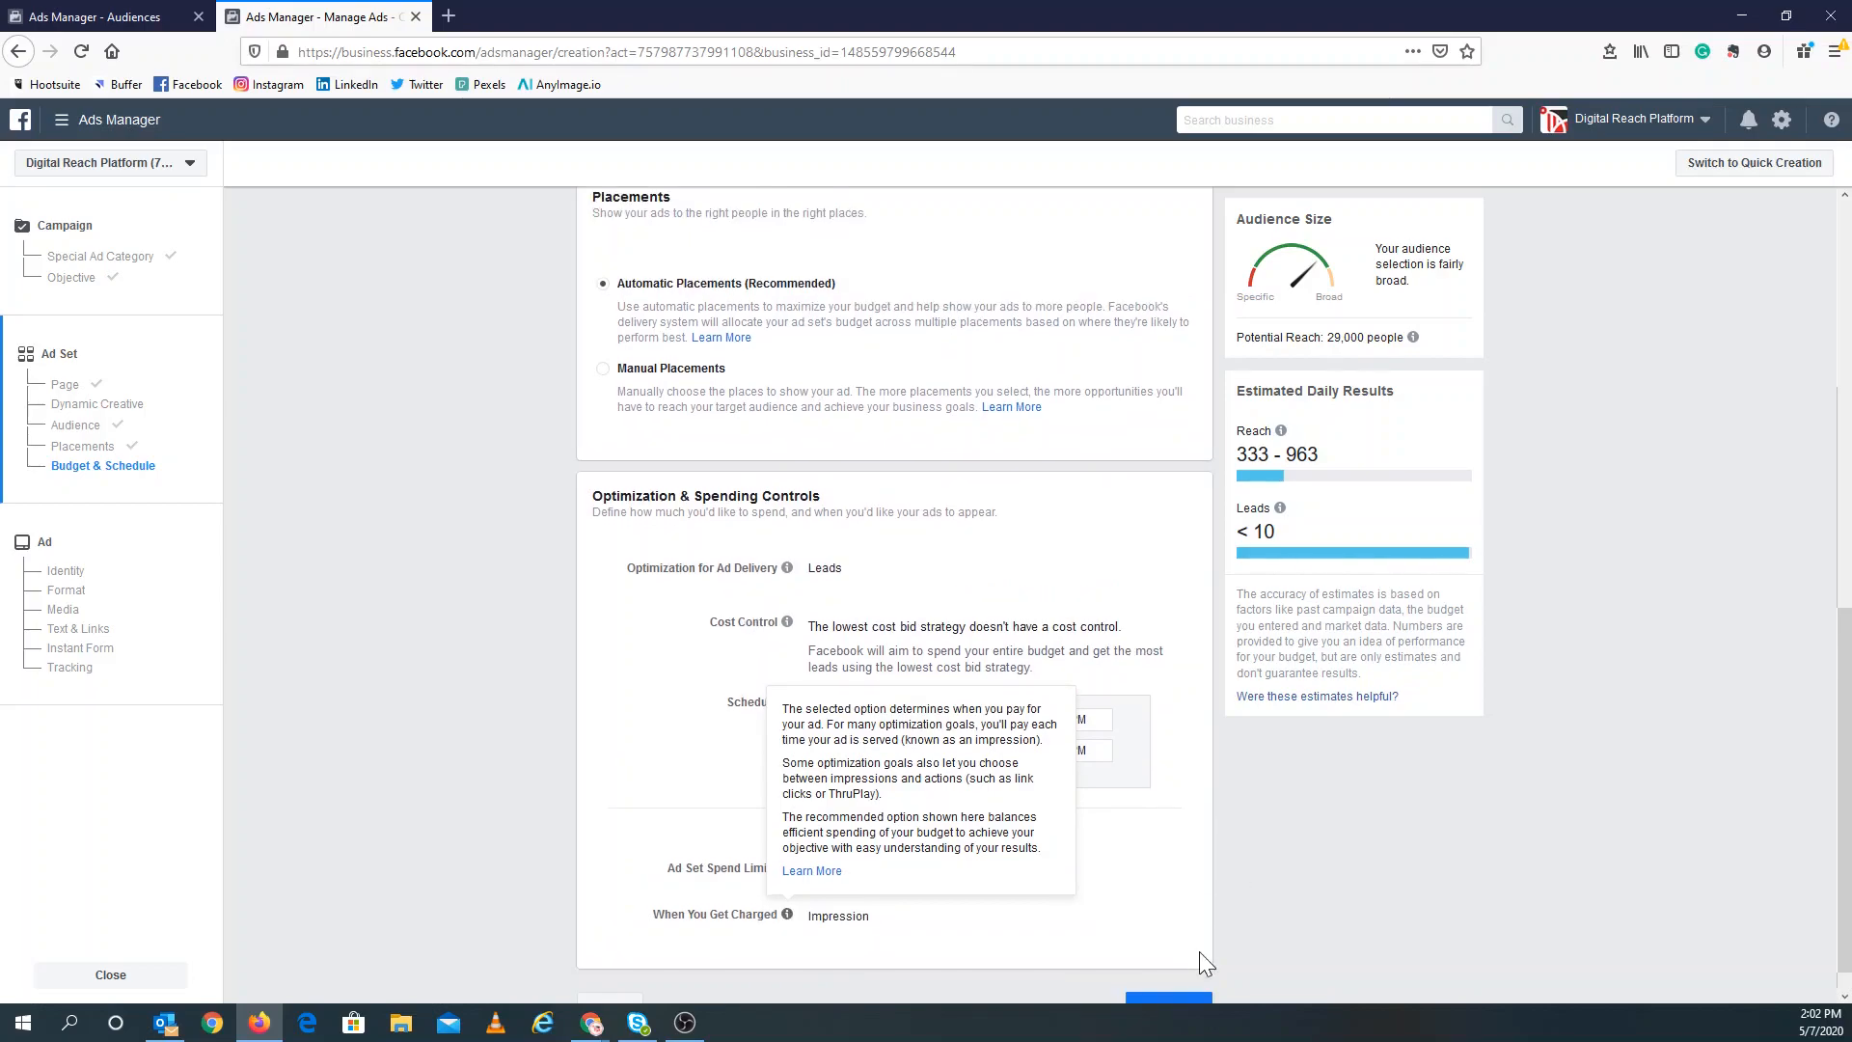
pyautogui.scroll(-1, 1223, 905)
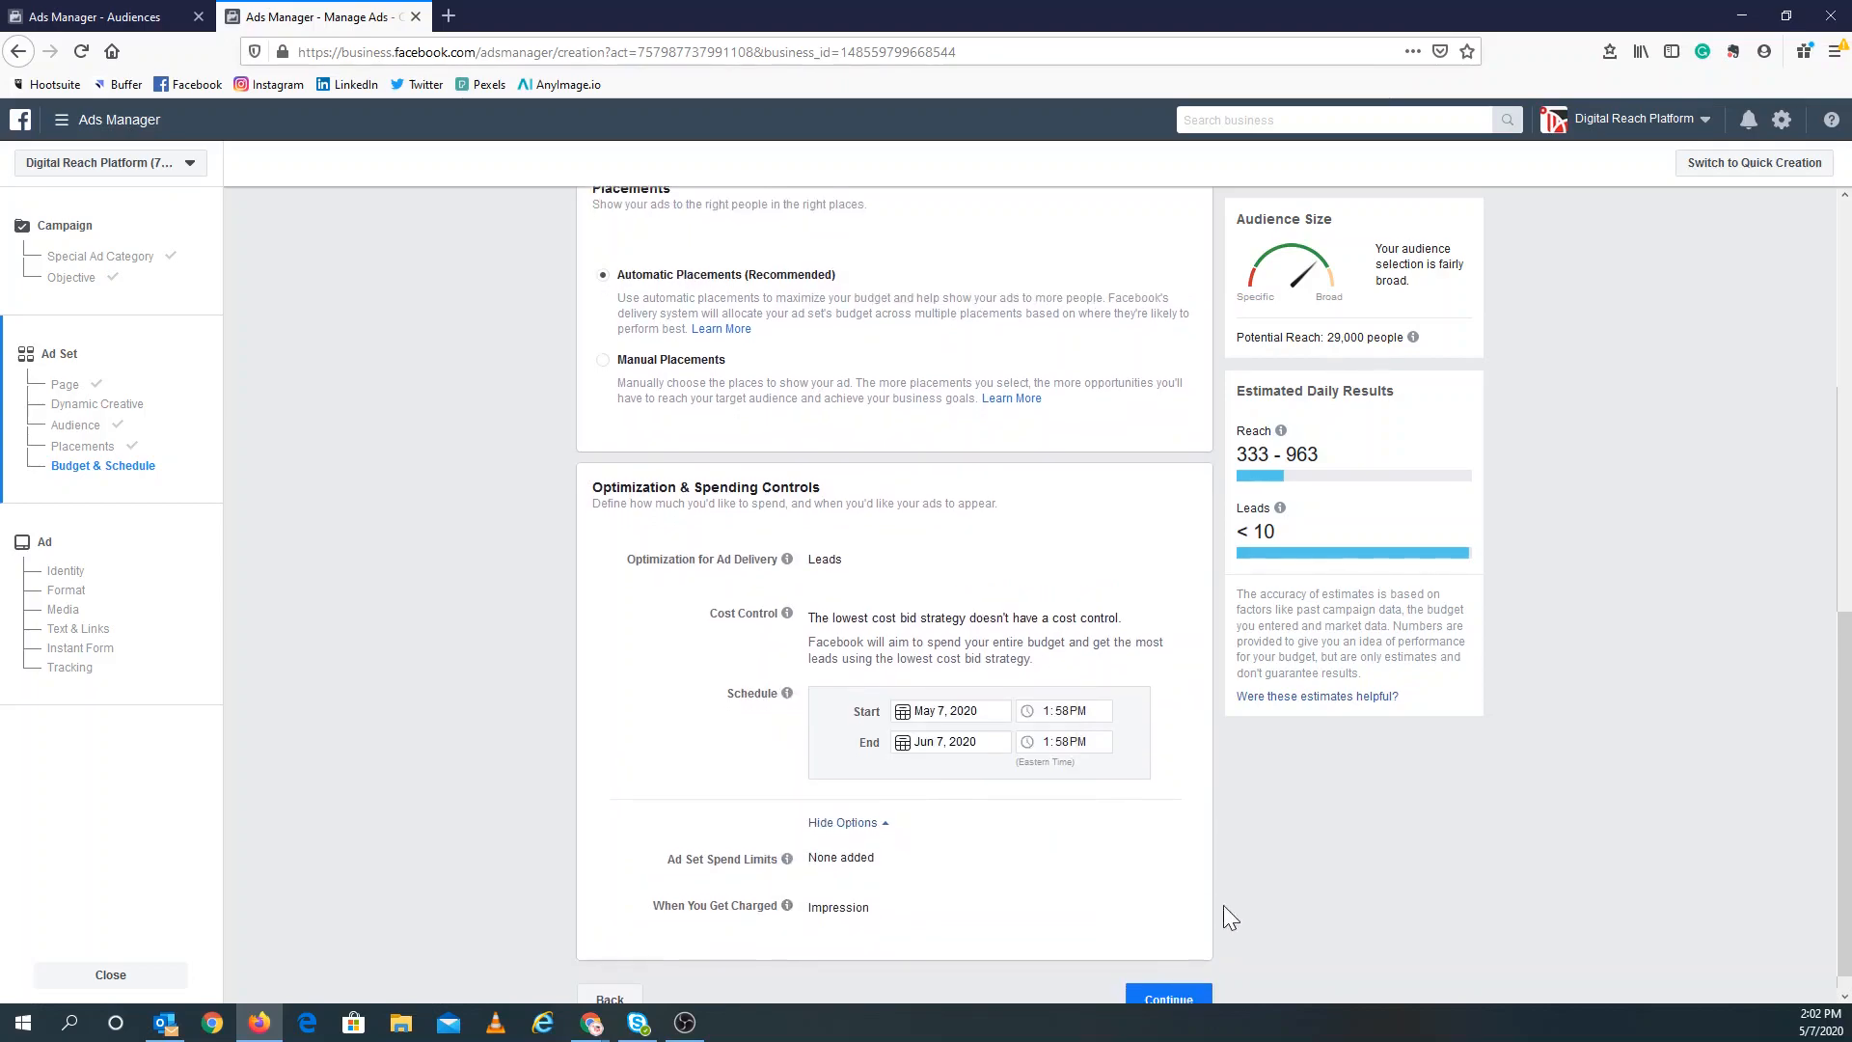
pyautogui.click(1170, 1001)
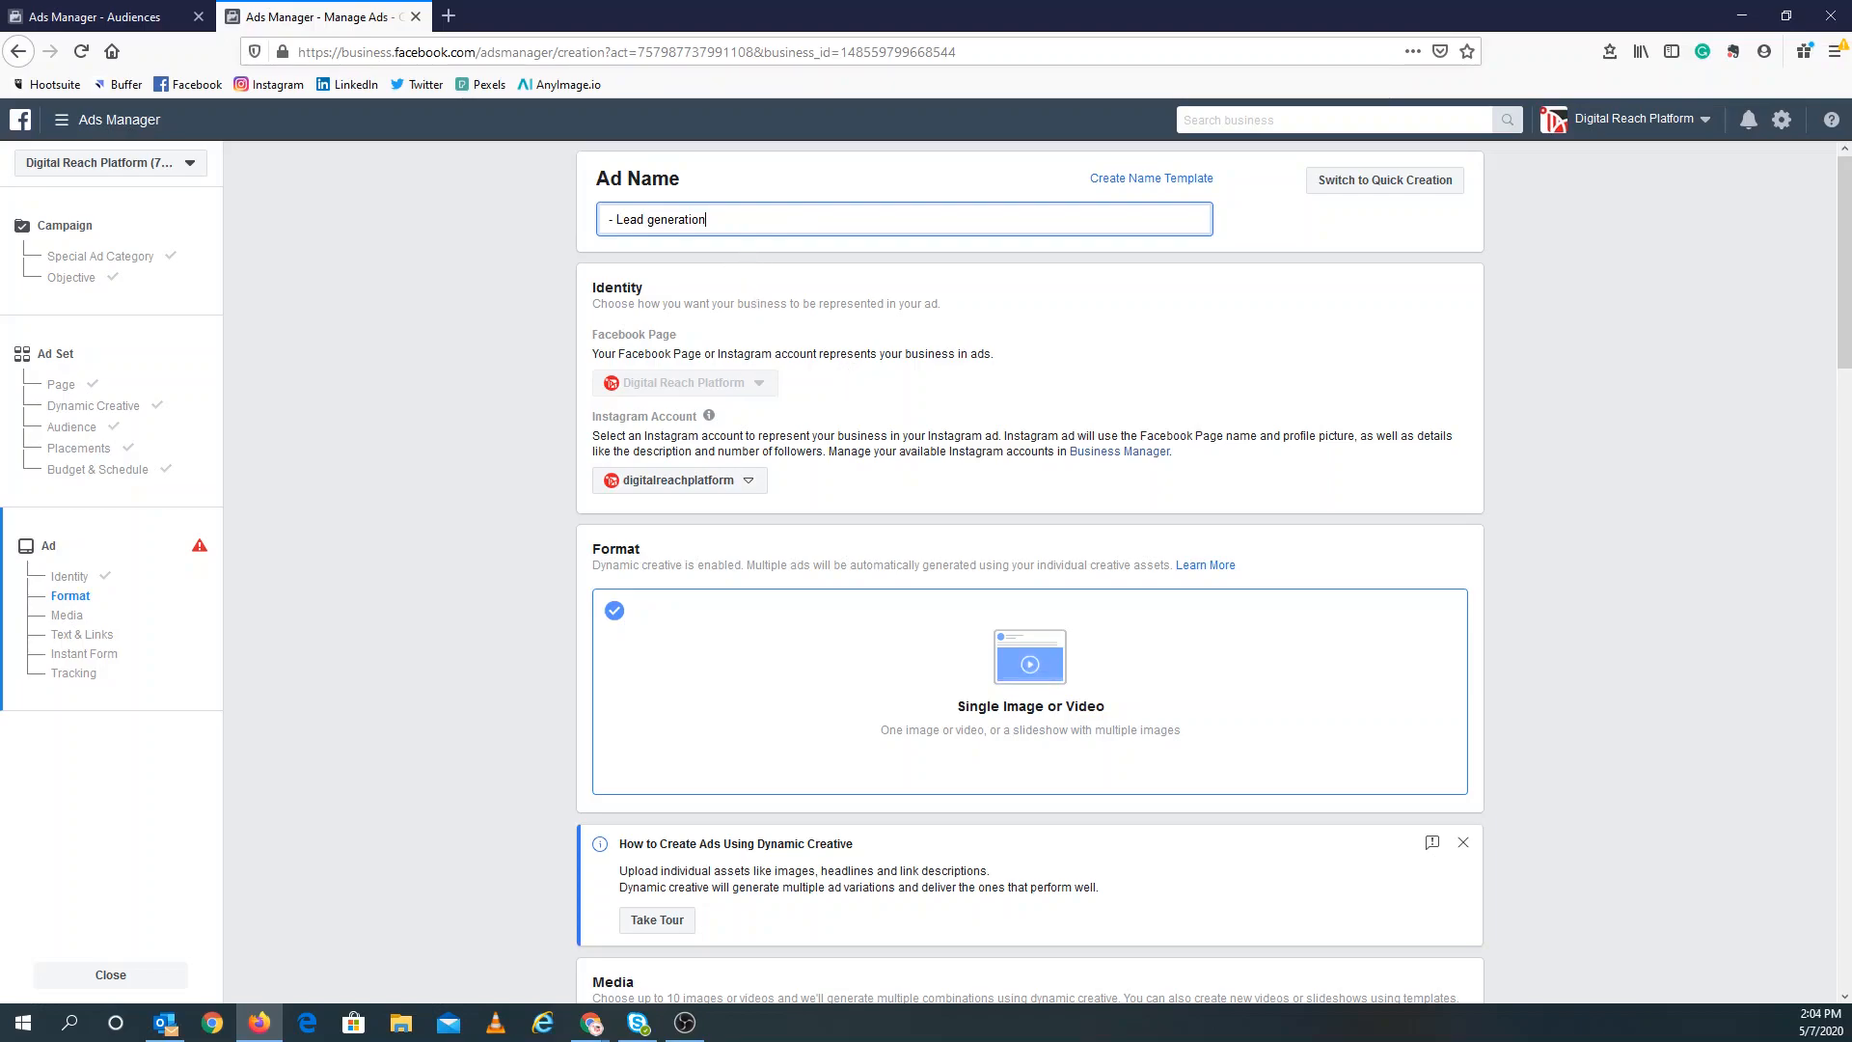
# Replace the default ad name with Lead Gen Ad.
pyautogui.hotkey('ctrl', 'shift', 'Left')
pyautogui.hotkey('ctrl', 'shift', 'Left')
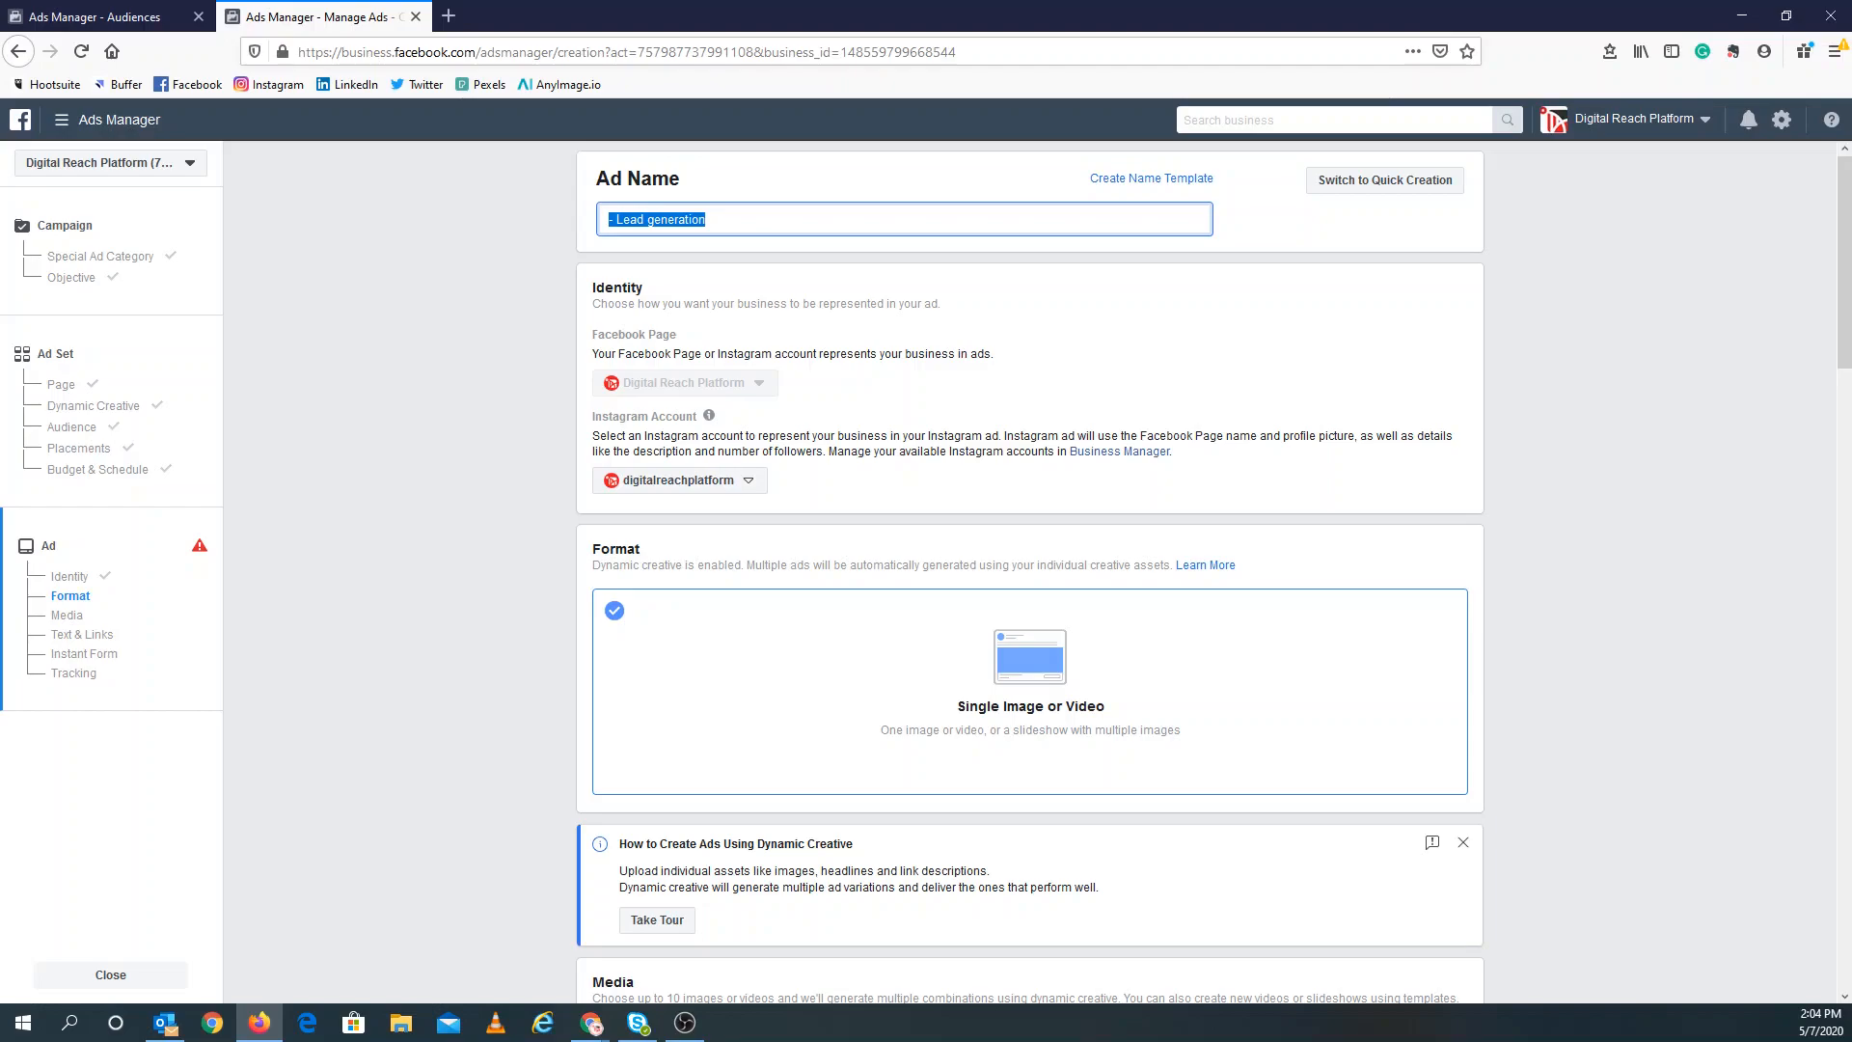
pyautogui.write('Lead Gen Ad')
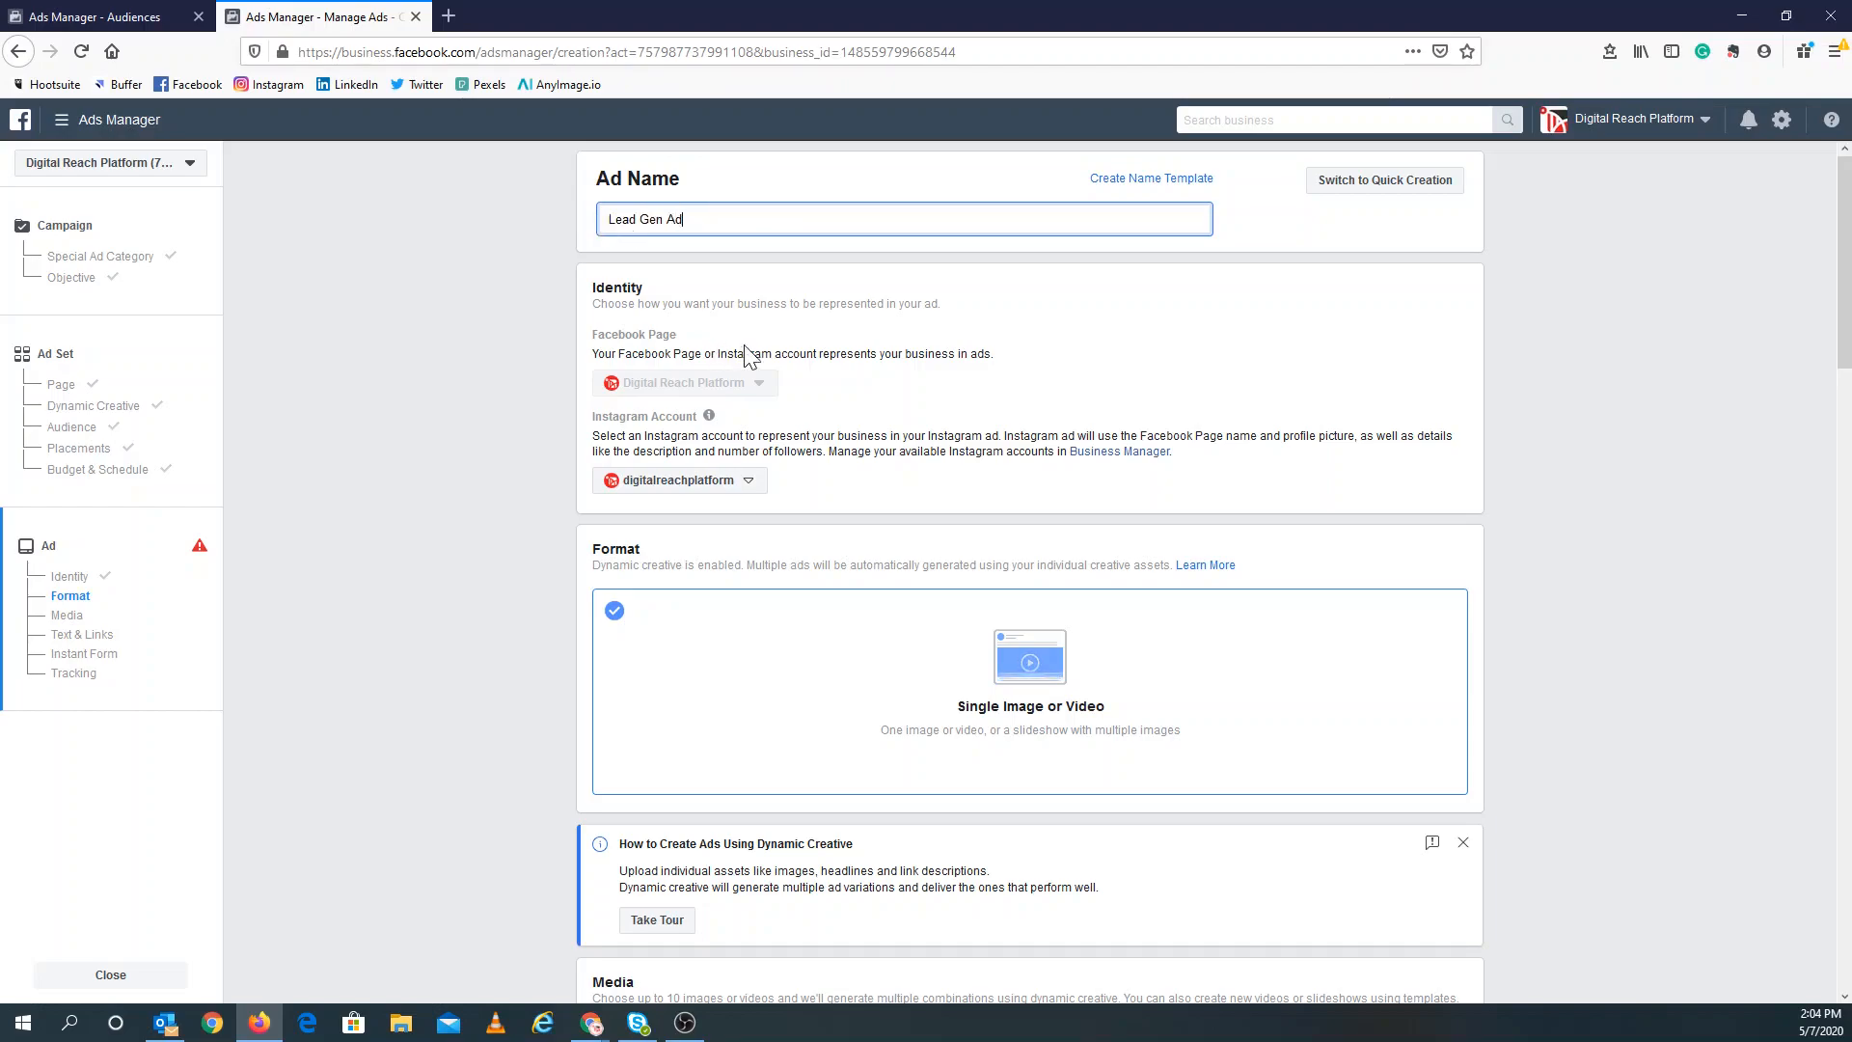
# Crop the Marketing Strategy monitor image and the pie chart desk image to Square (1:1), shifting each crop area leftward.
pyautogui.scroll(-2, 846, 405)
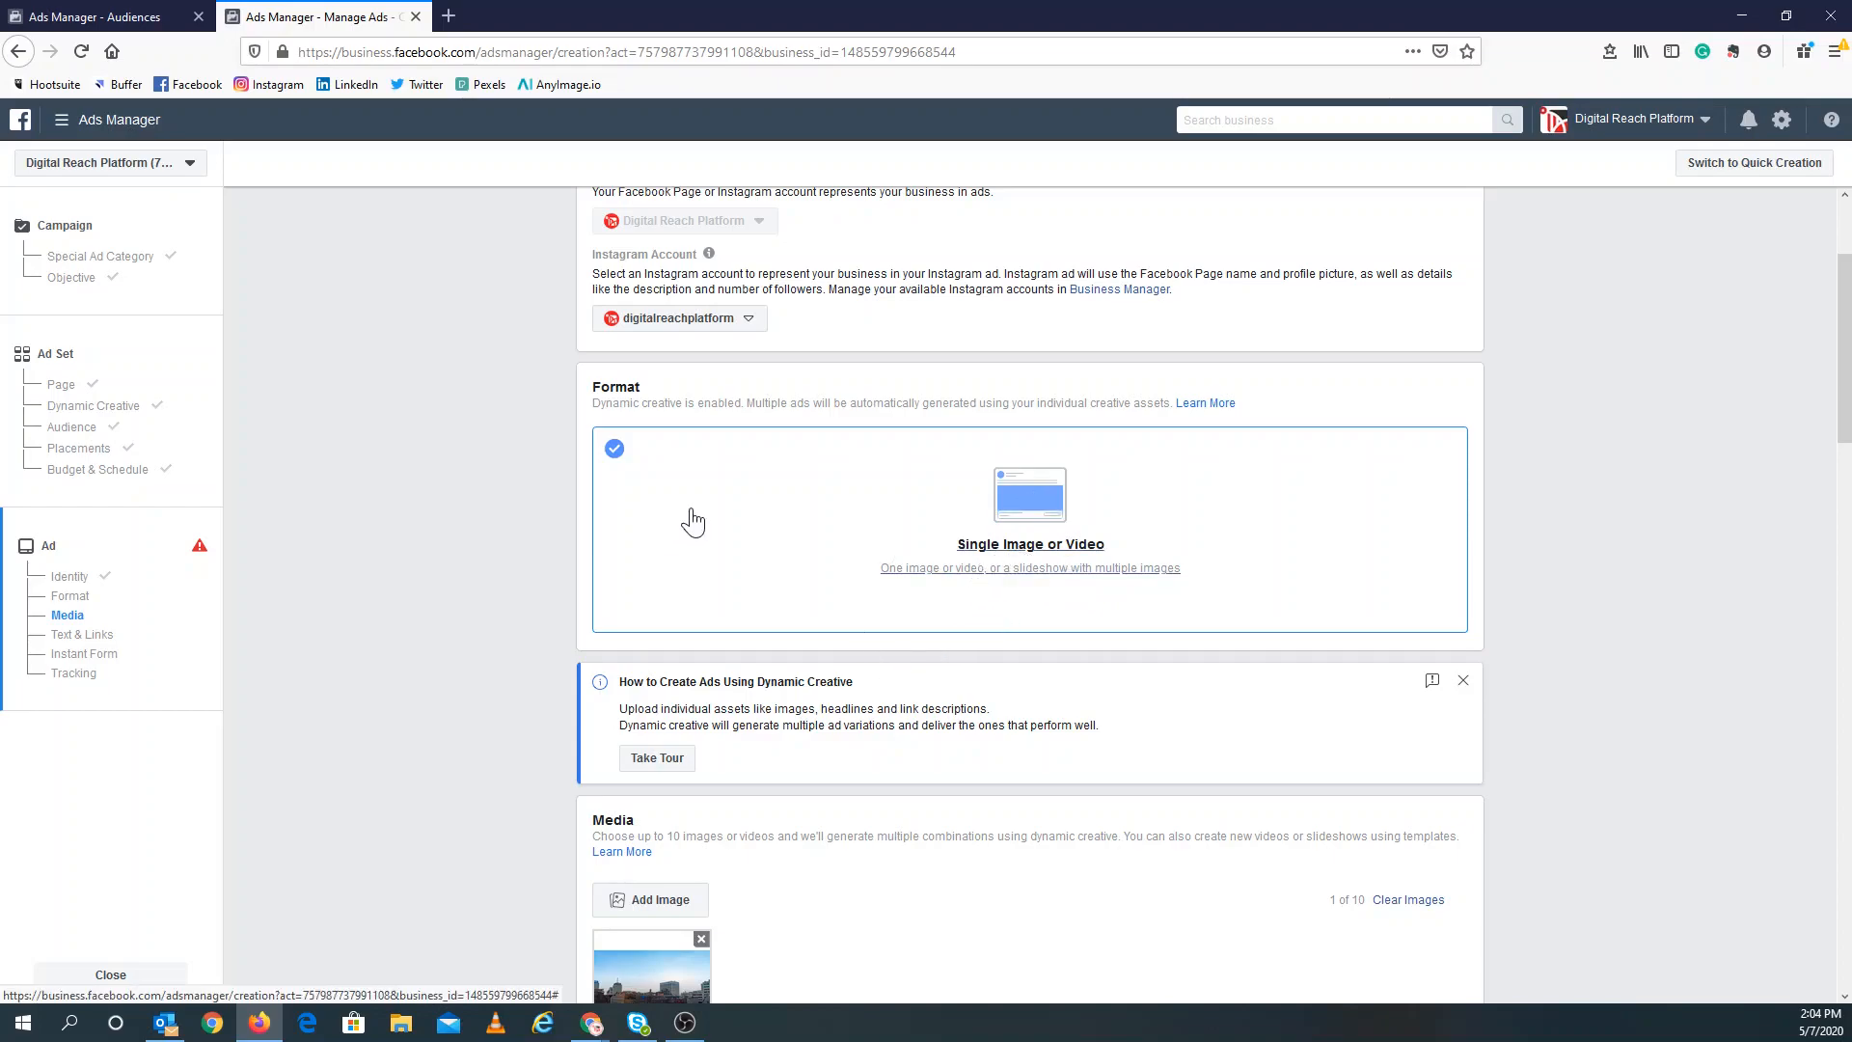
pyautogui.scroll(-3, 789, 574)
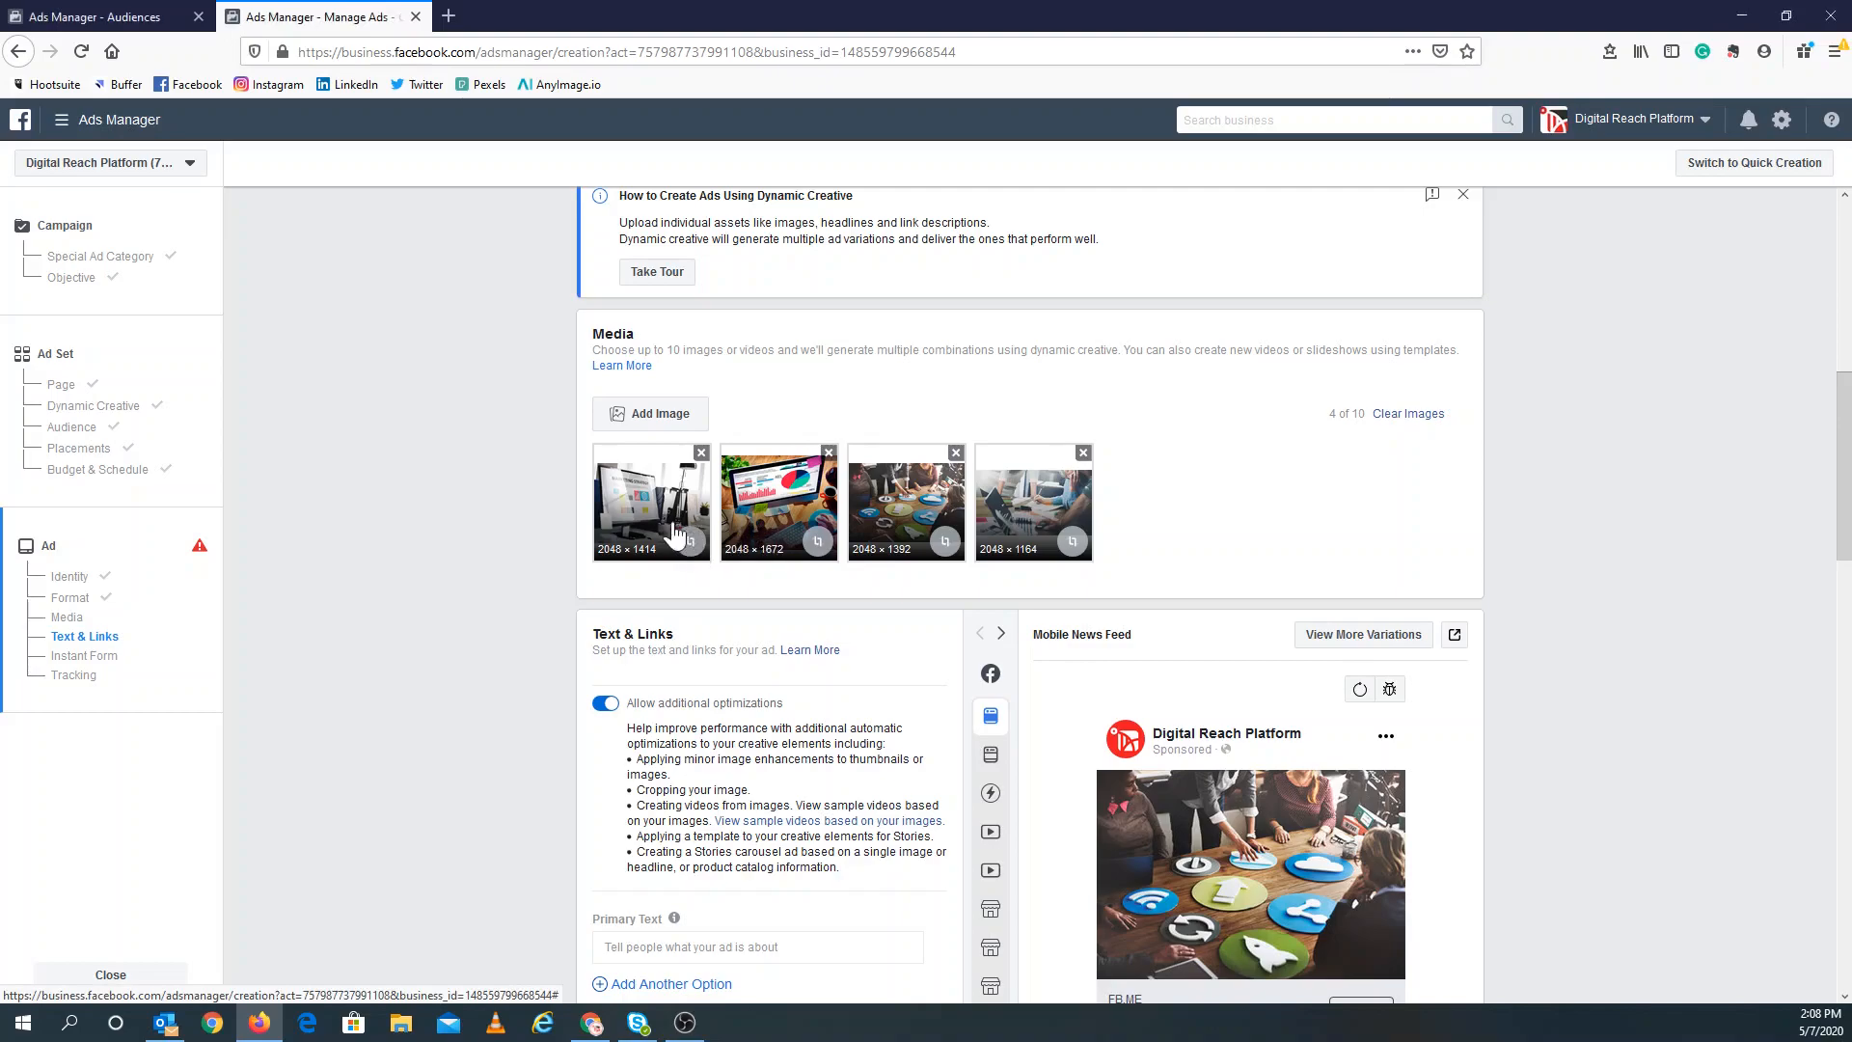
pyautogui.click(690, 546)
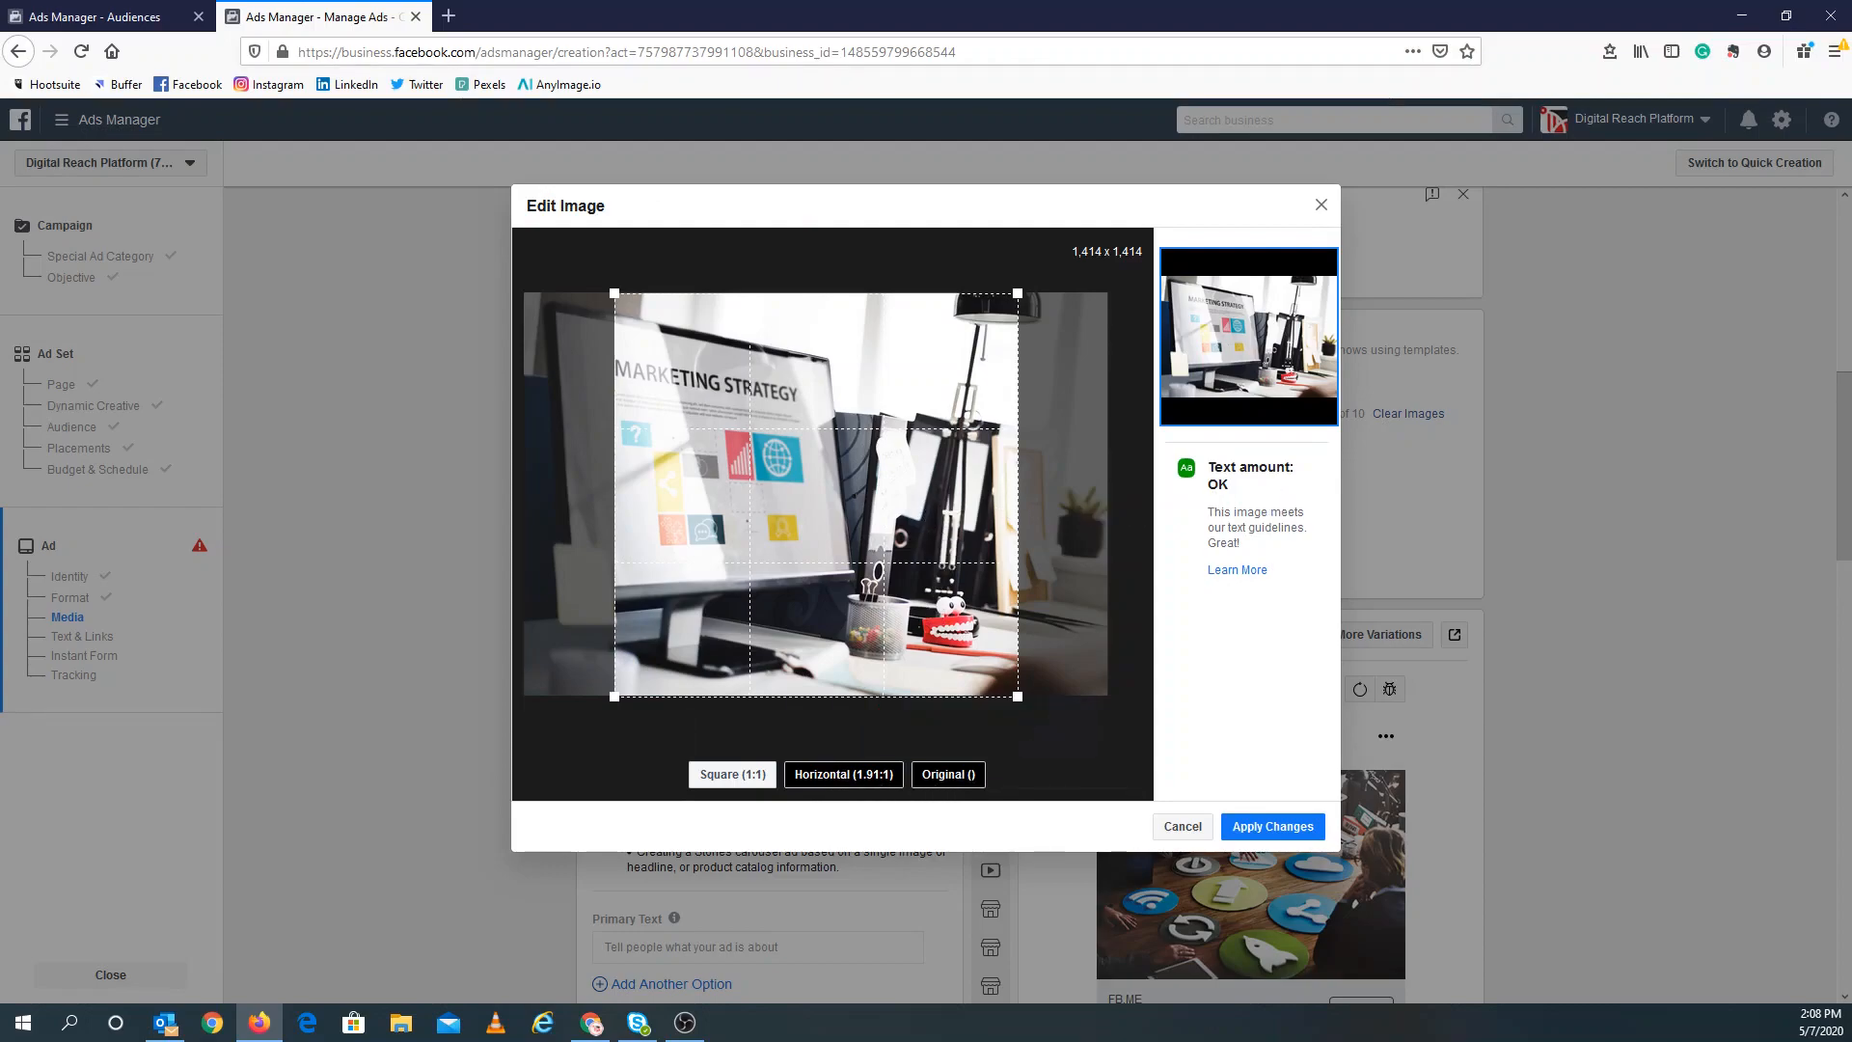
pyautogui.moveTo(934, 488); pyautogui.dragTo(762, 496)
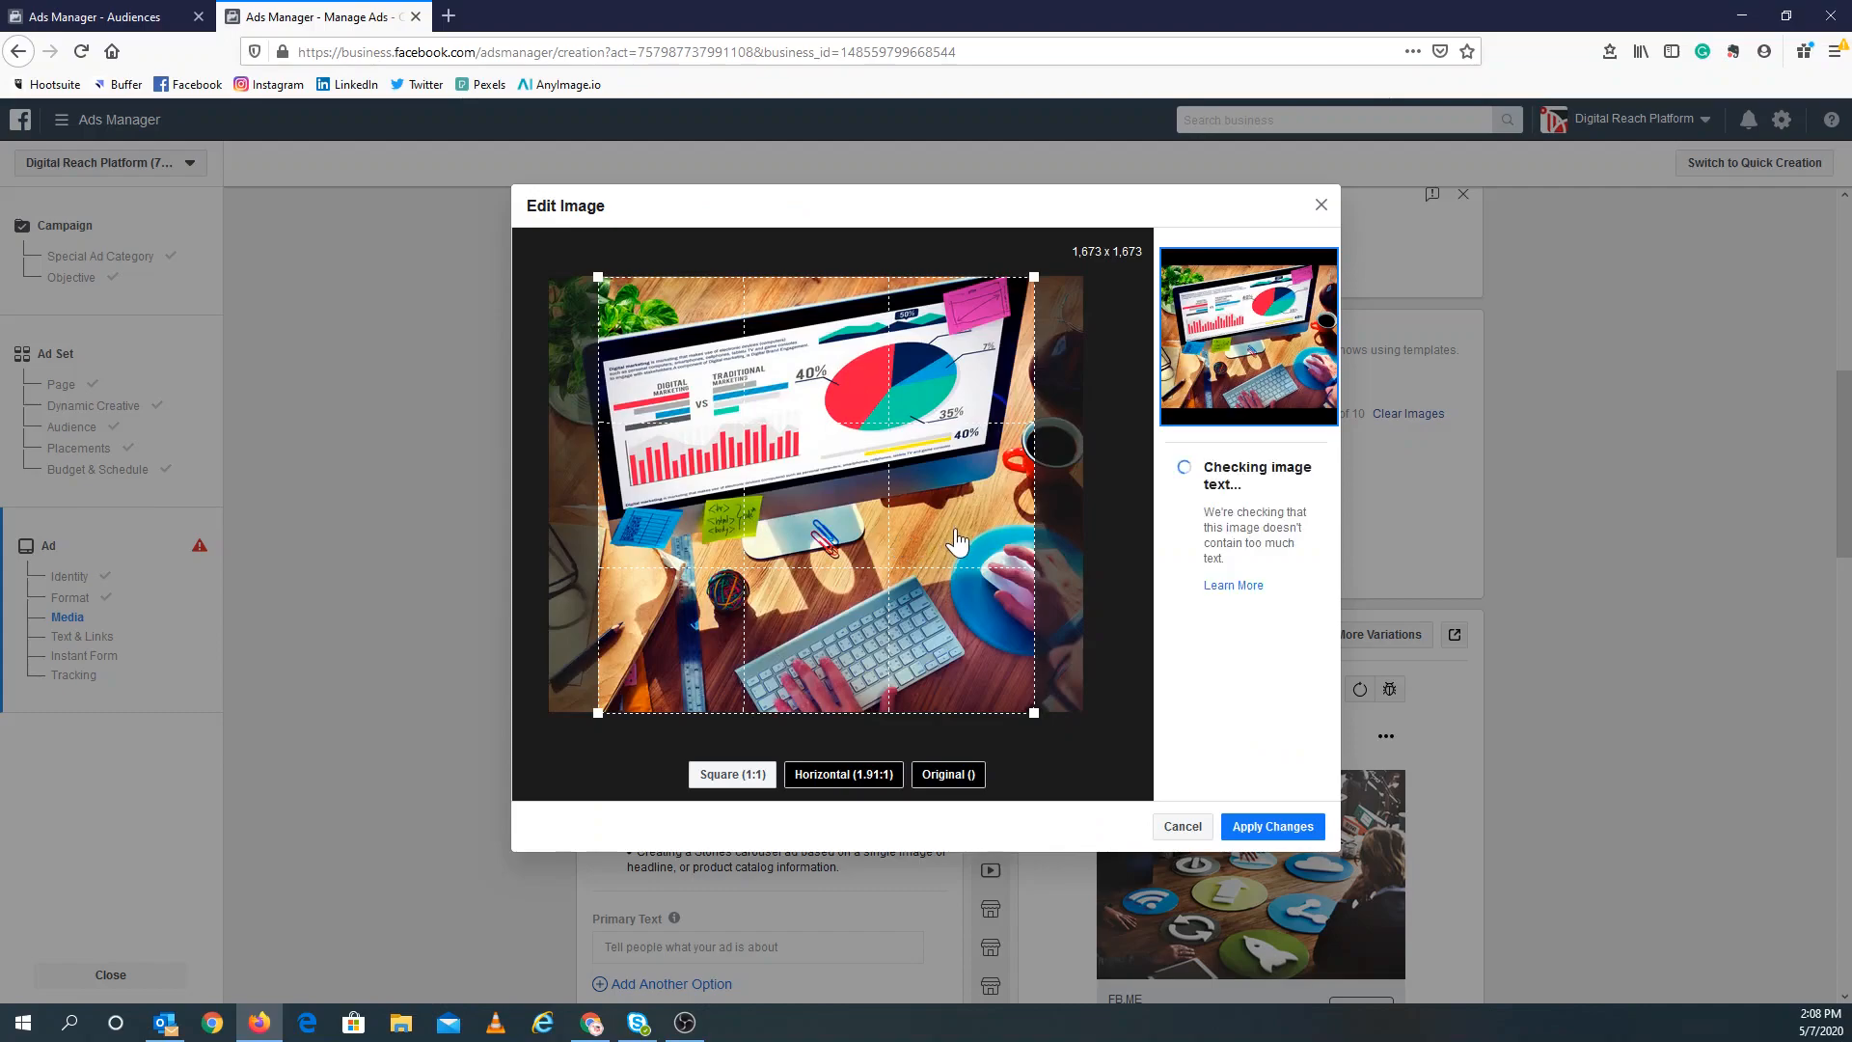
pyautogui.moveTo(955, 542); pyautogui.dragTo(940, 545)
pyautogui.click(1250, 826)
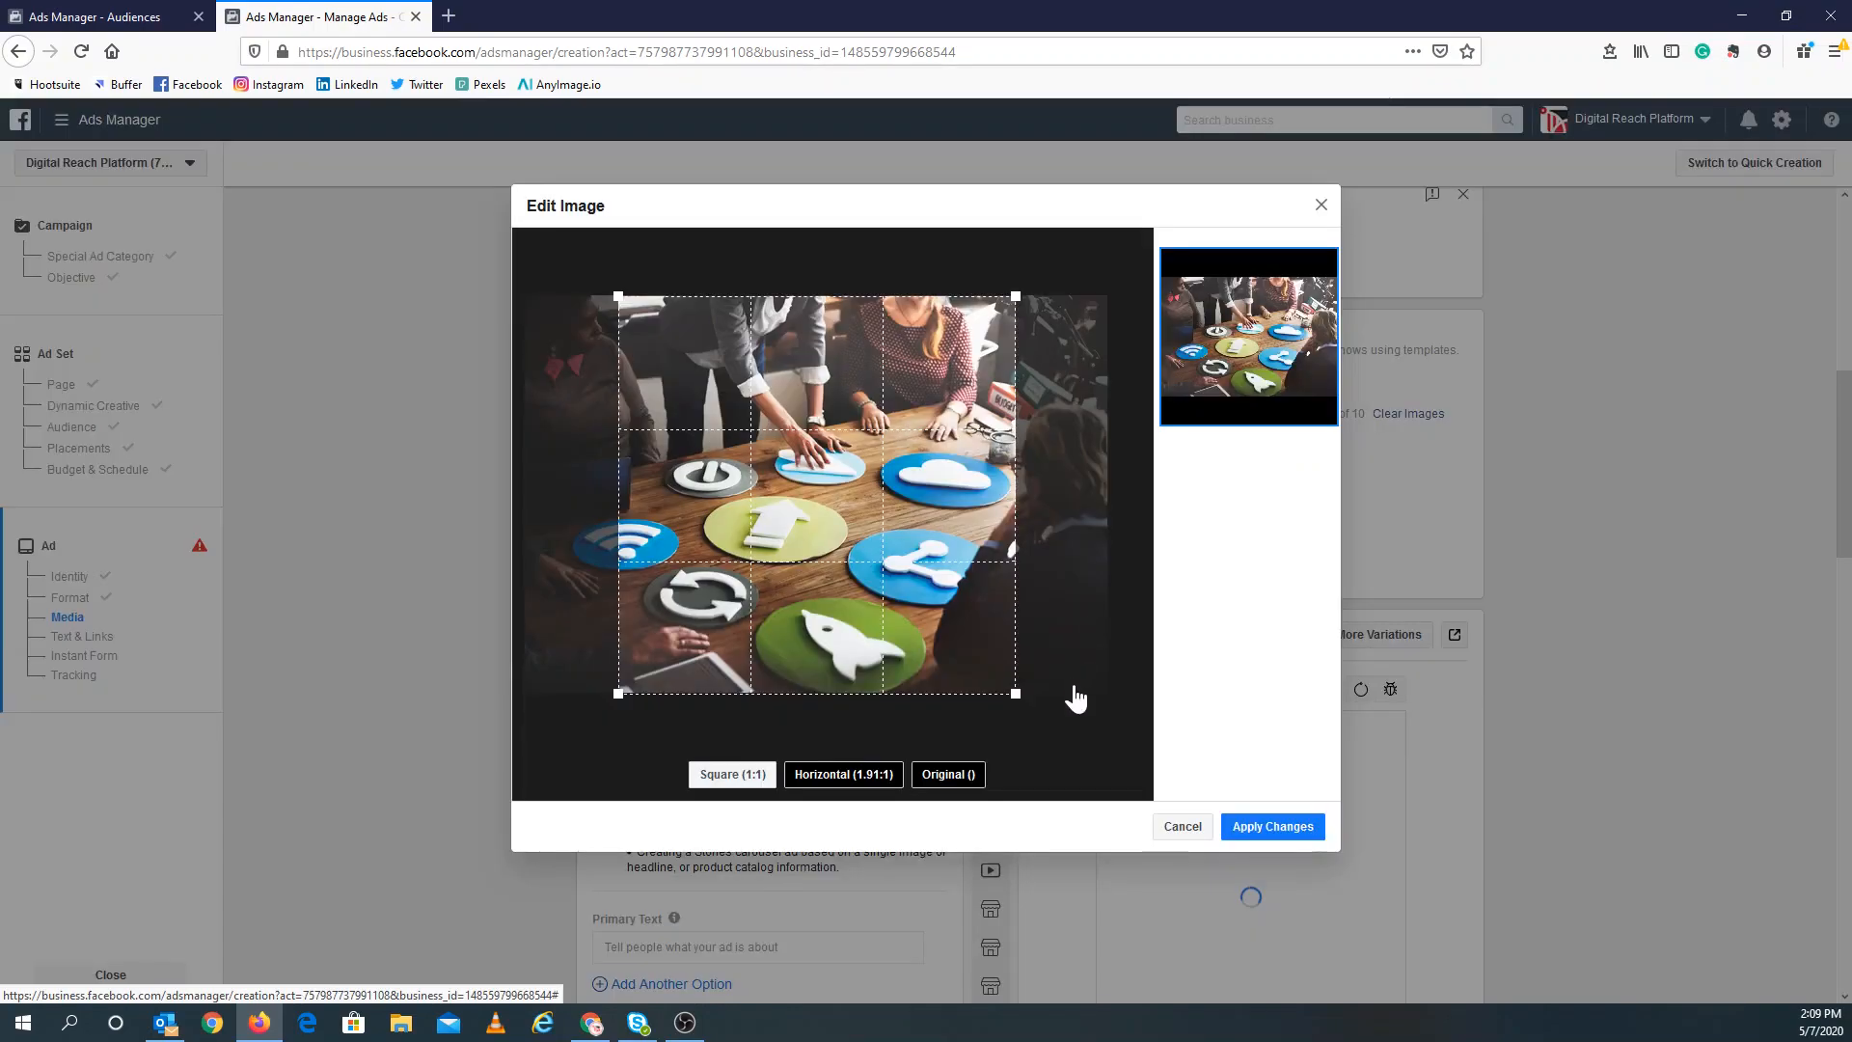
# Crop the two remaining ad images to Square (1:1), shifting the crop left on the icon table image and right on the laptop desk image.
pyautogui.moveTo(945, 614)
pyautogui.mouseDown()
pyautogui.moveTo(911, 622)
pyautogui.moveTo(929, 624)
pyautogui.mouseUp()
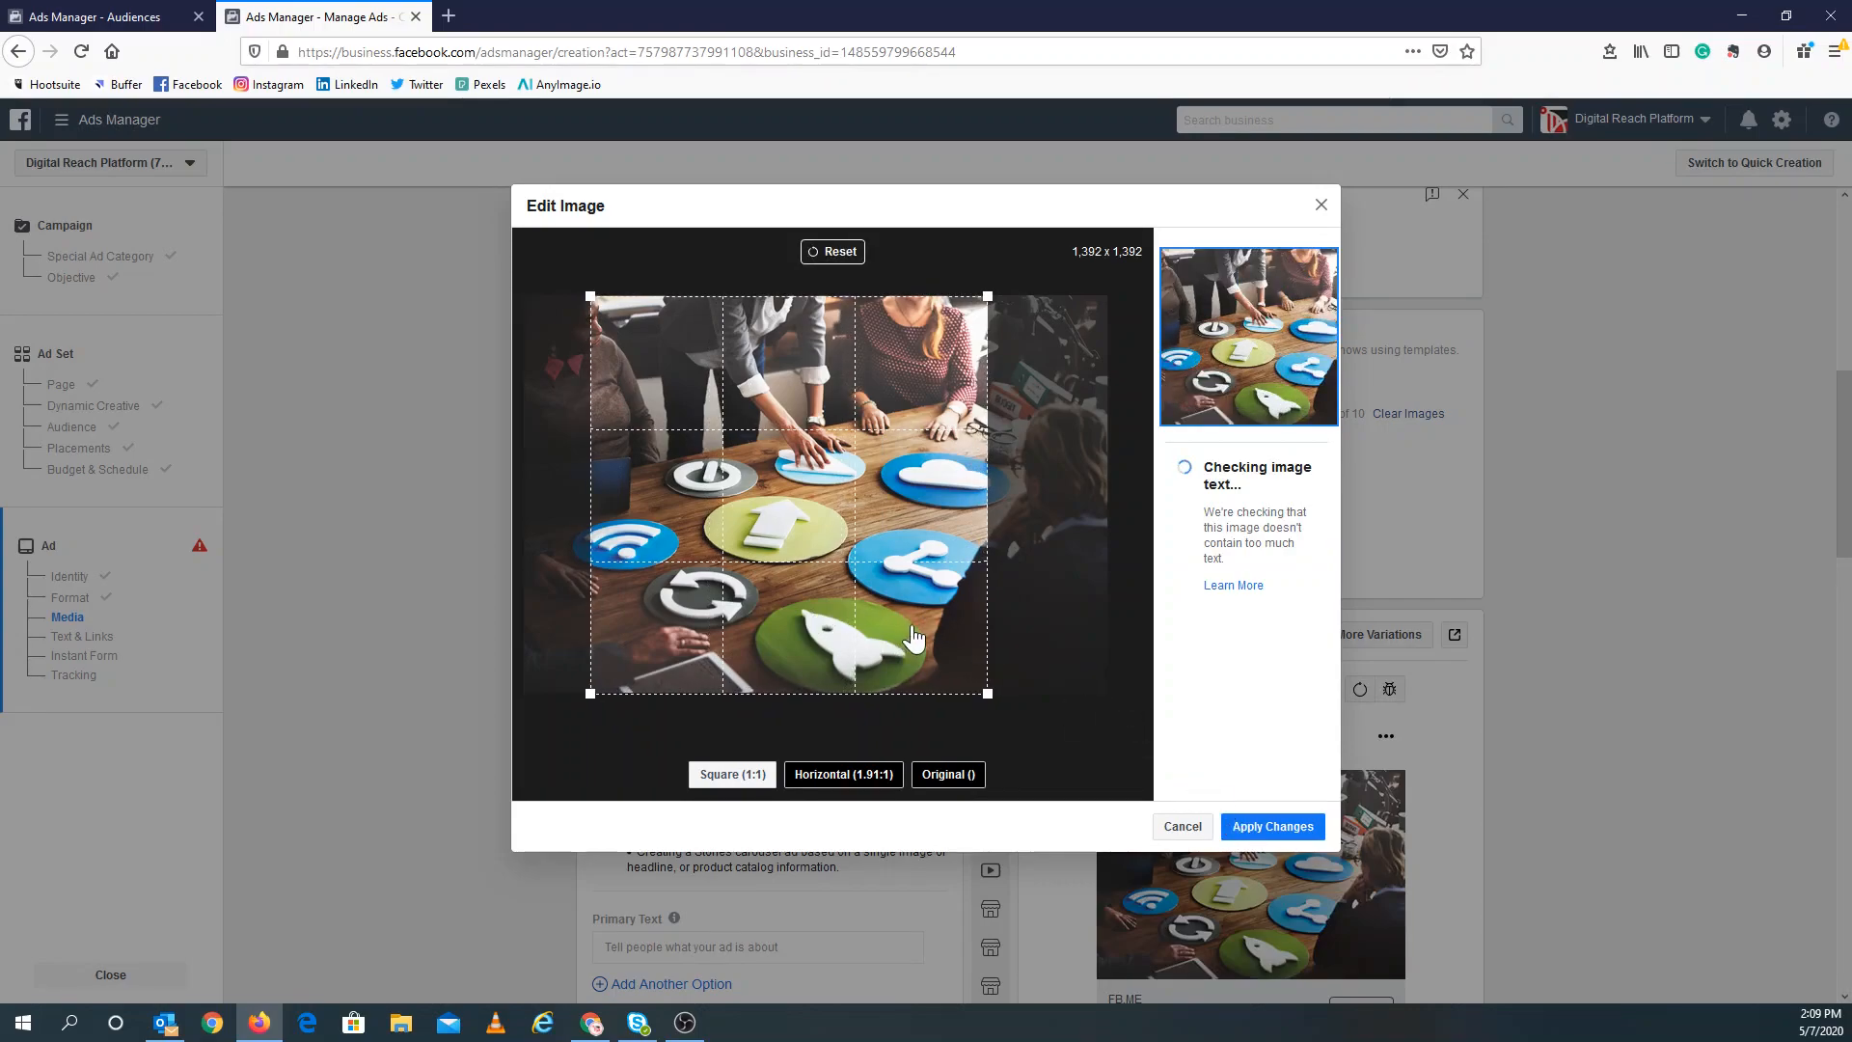
pyautogui.click(1276, 827)
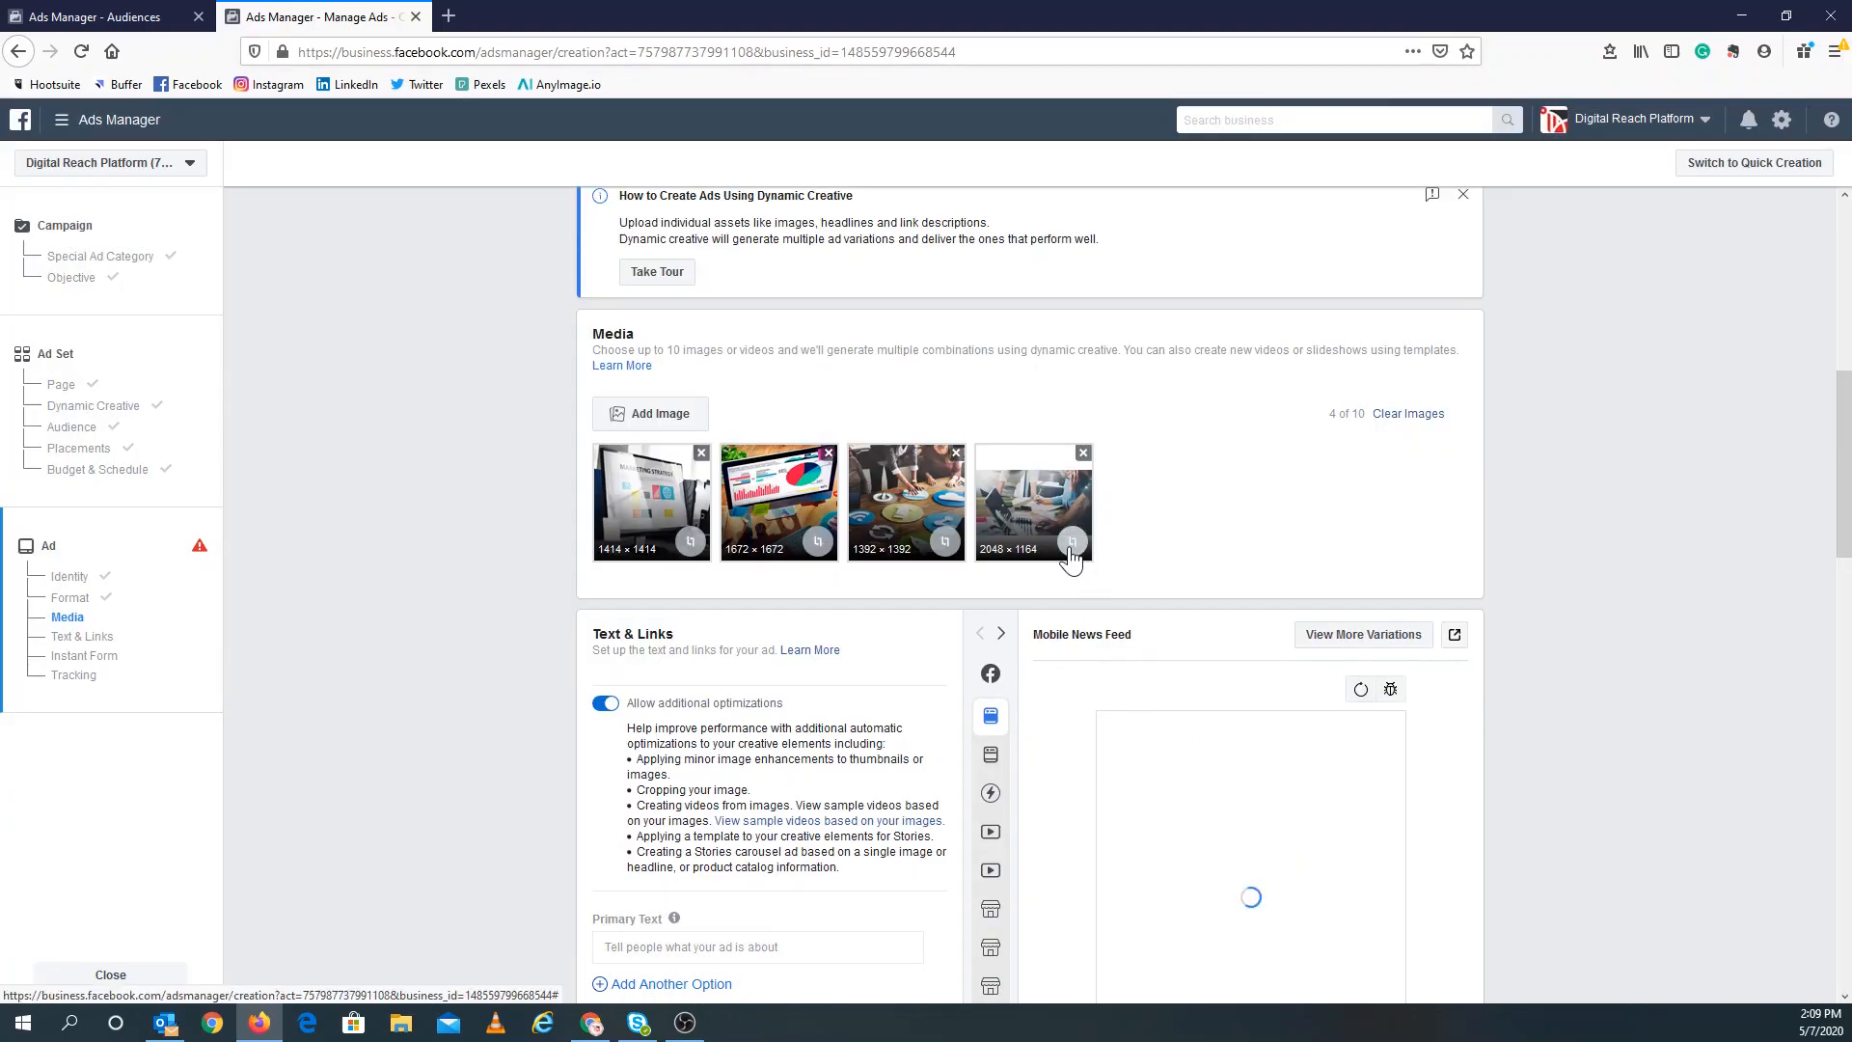
pyautogui.click(1072, 545)
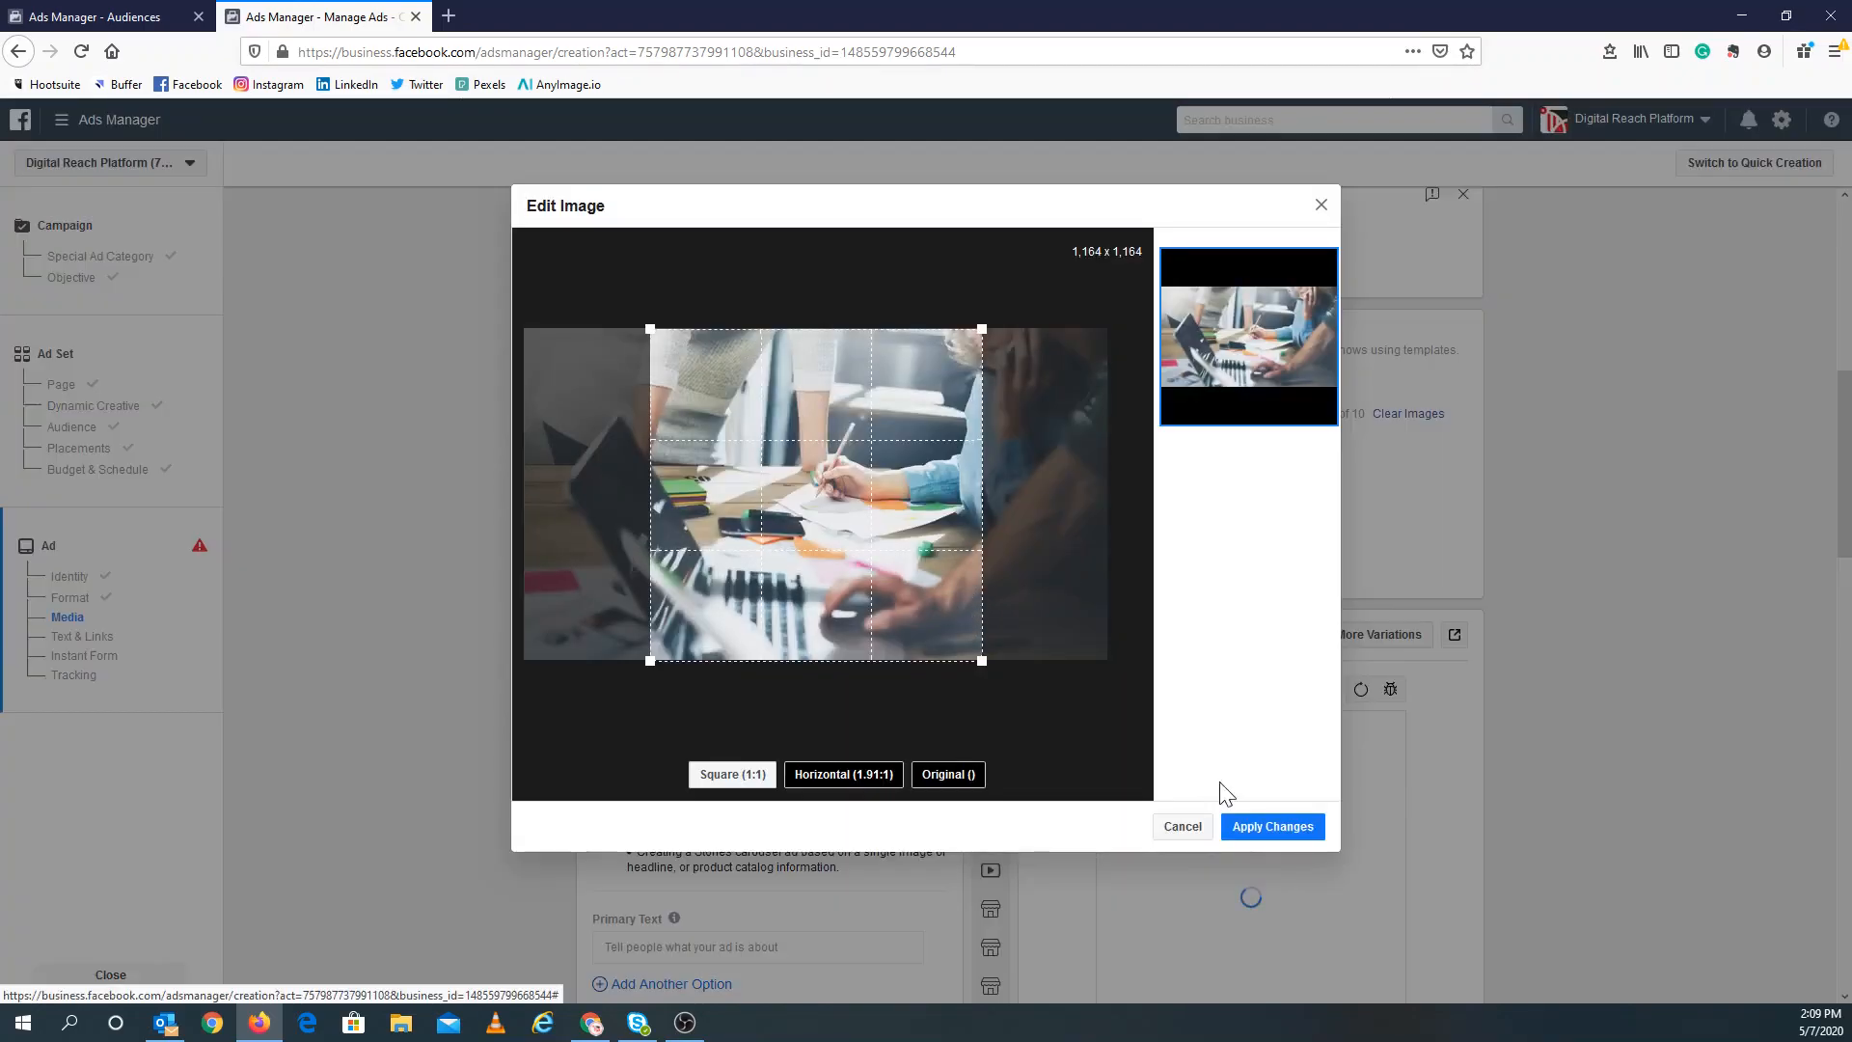
pyautogui.moveTo(837, 613); pyautogui.dragTo(955, 621)
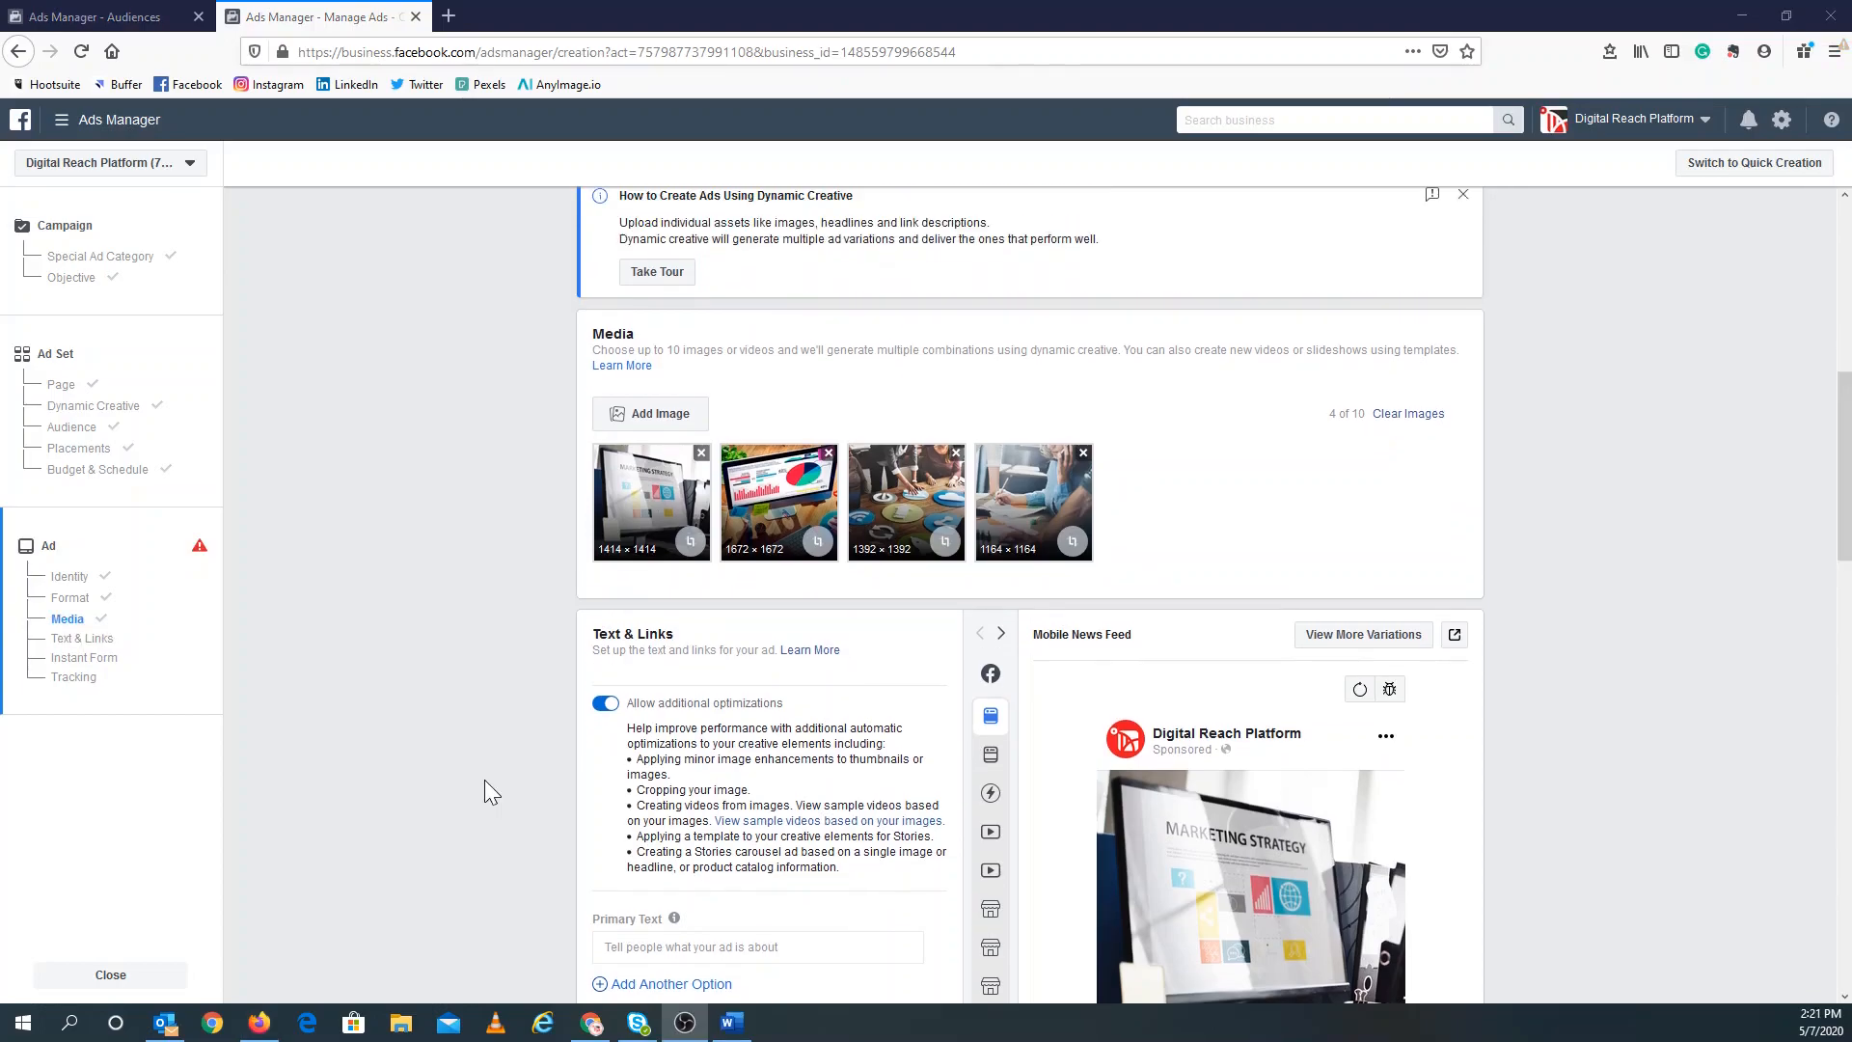
pyautogui.scroll(-2, 484, 780)
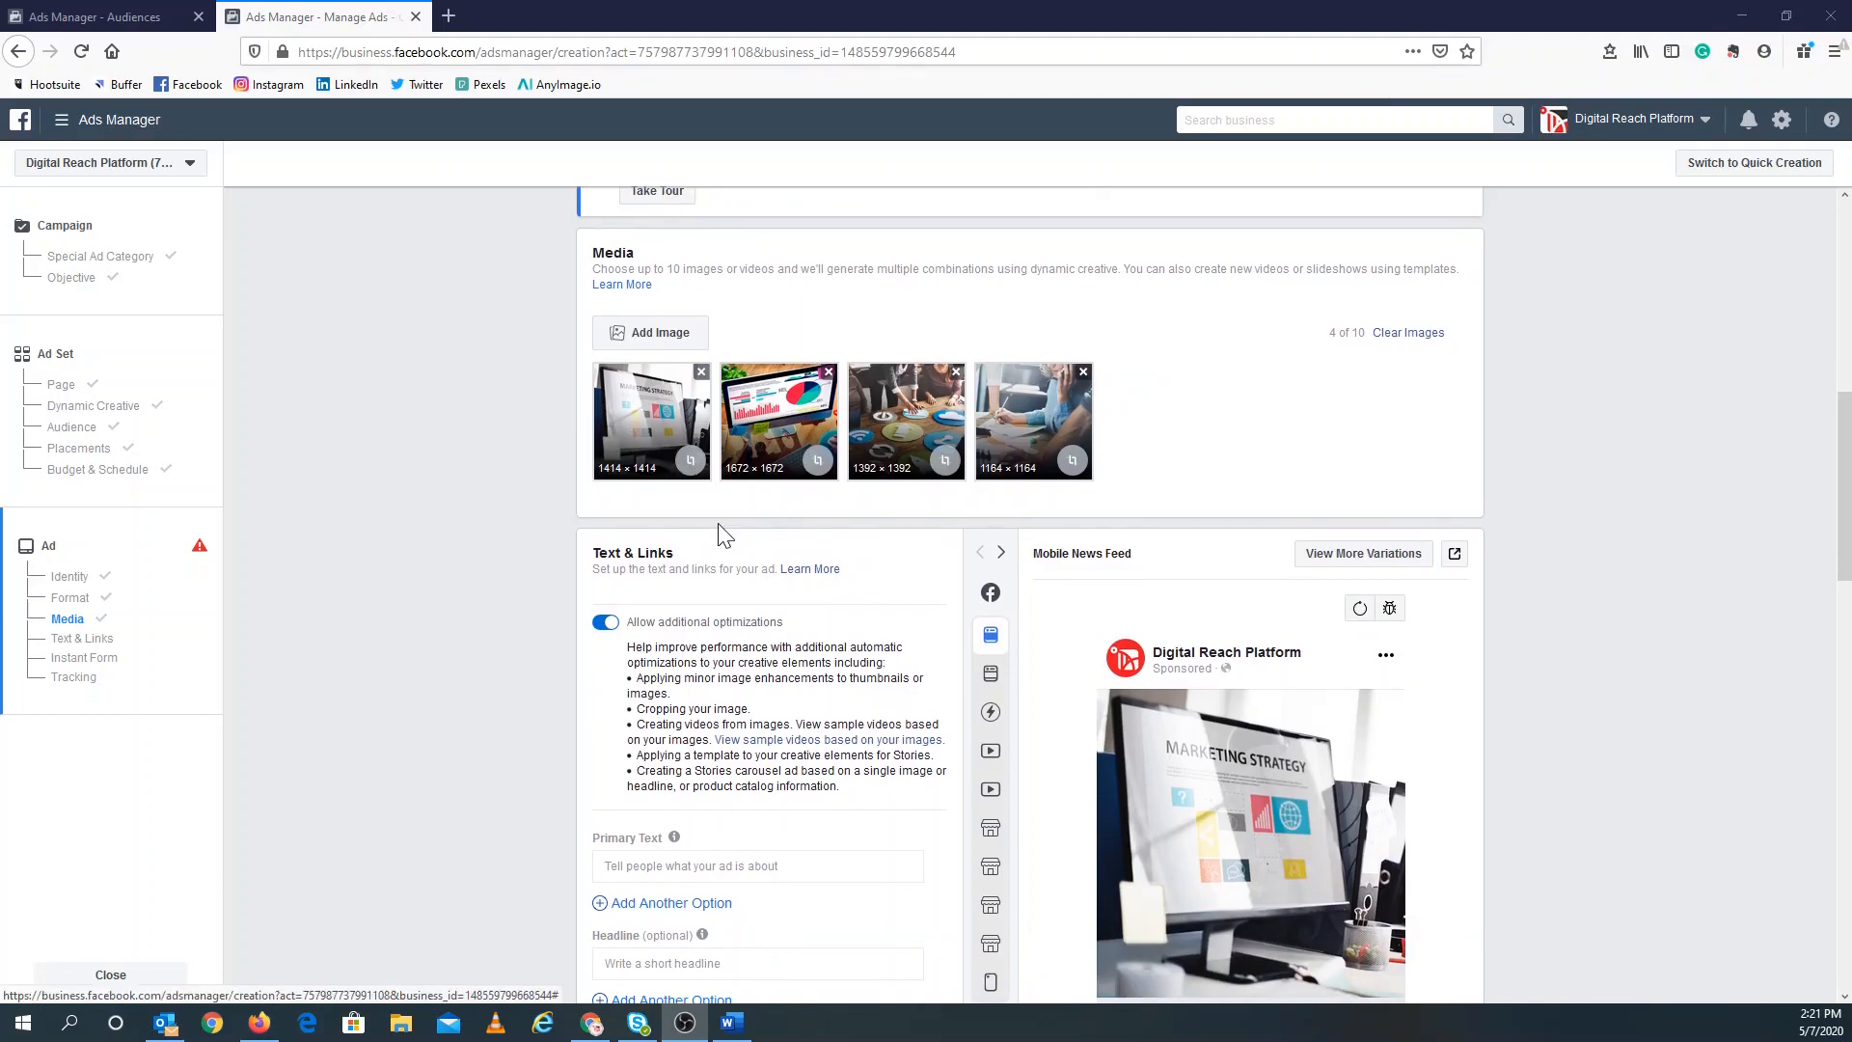
pyautogui.scroll(-3, 721, 531)
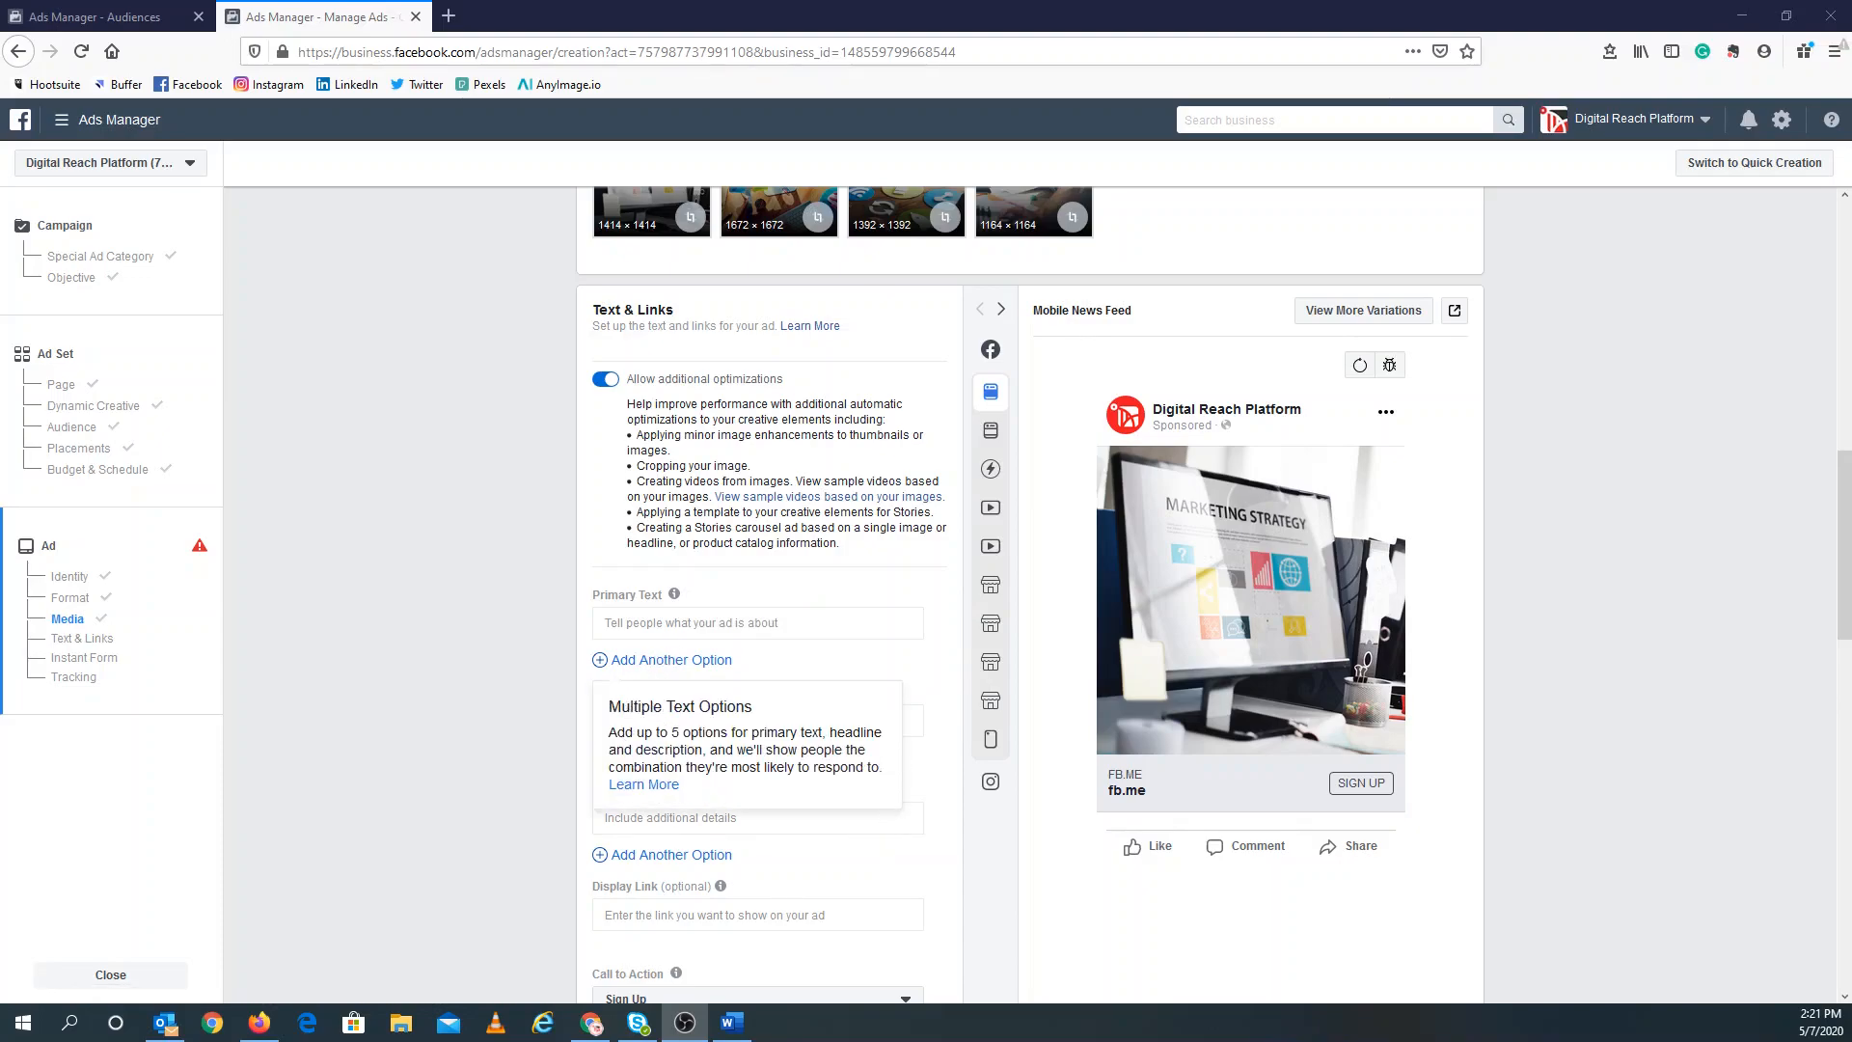
pyautogui.scroll(-1, 722, 812)
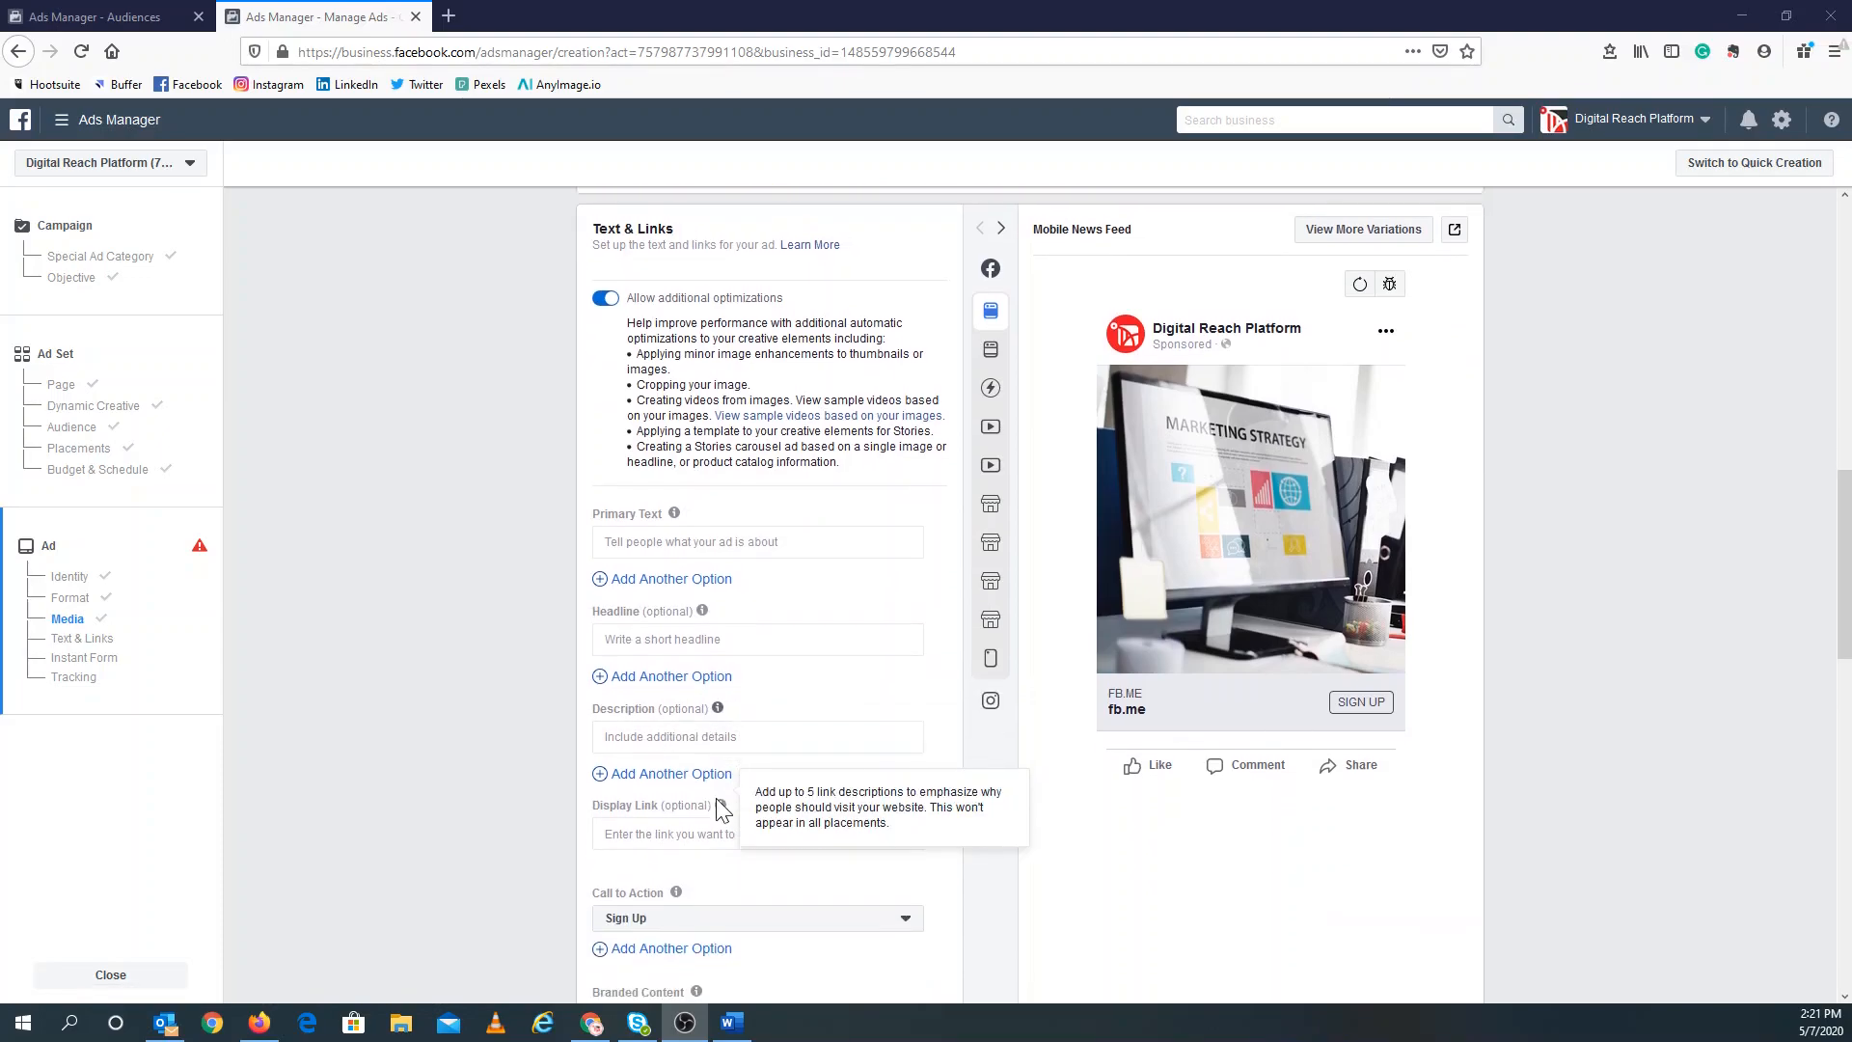
pyautogui.scroll(-1, 722, 812)
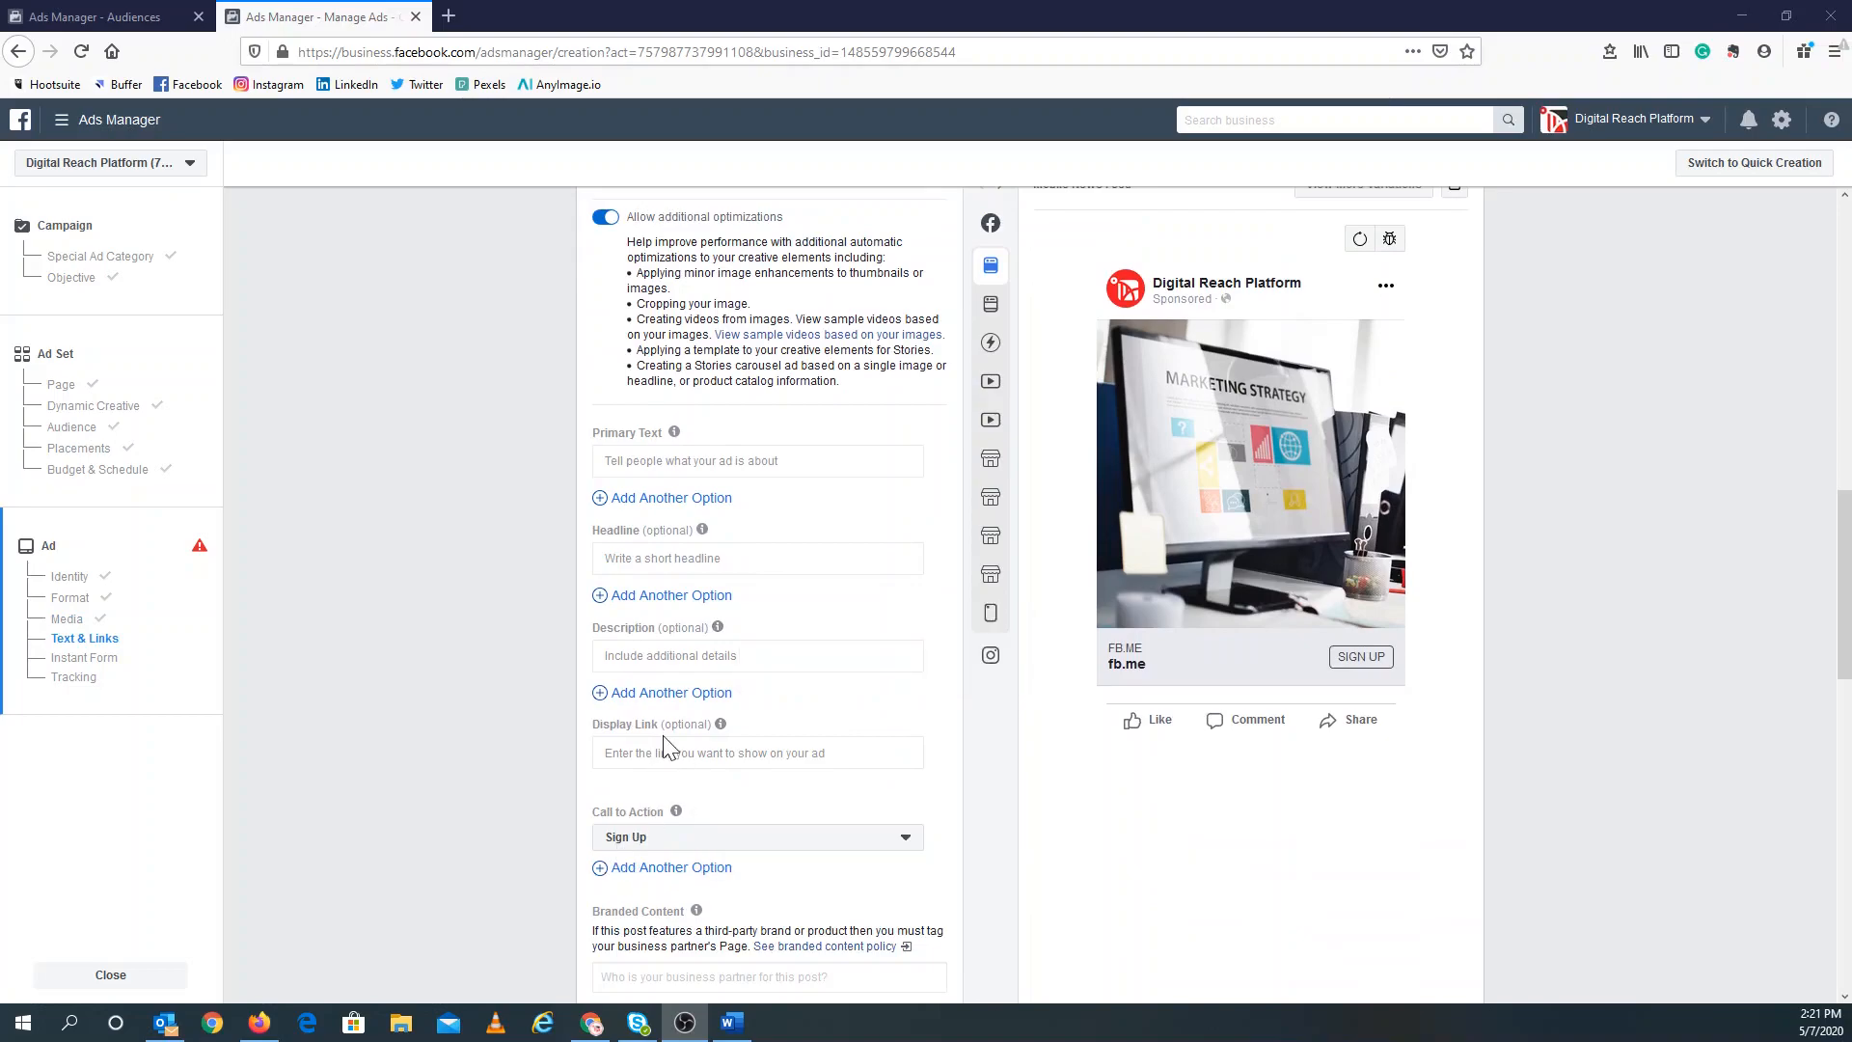
pyautogui.click(726, 752)
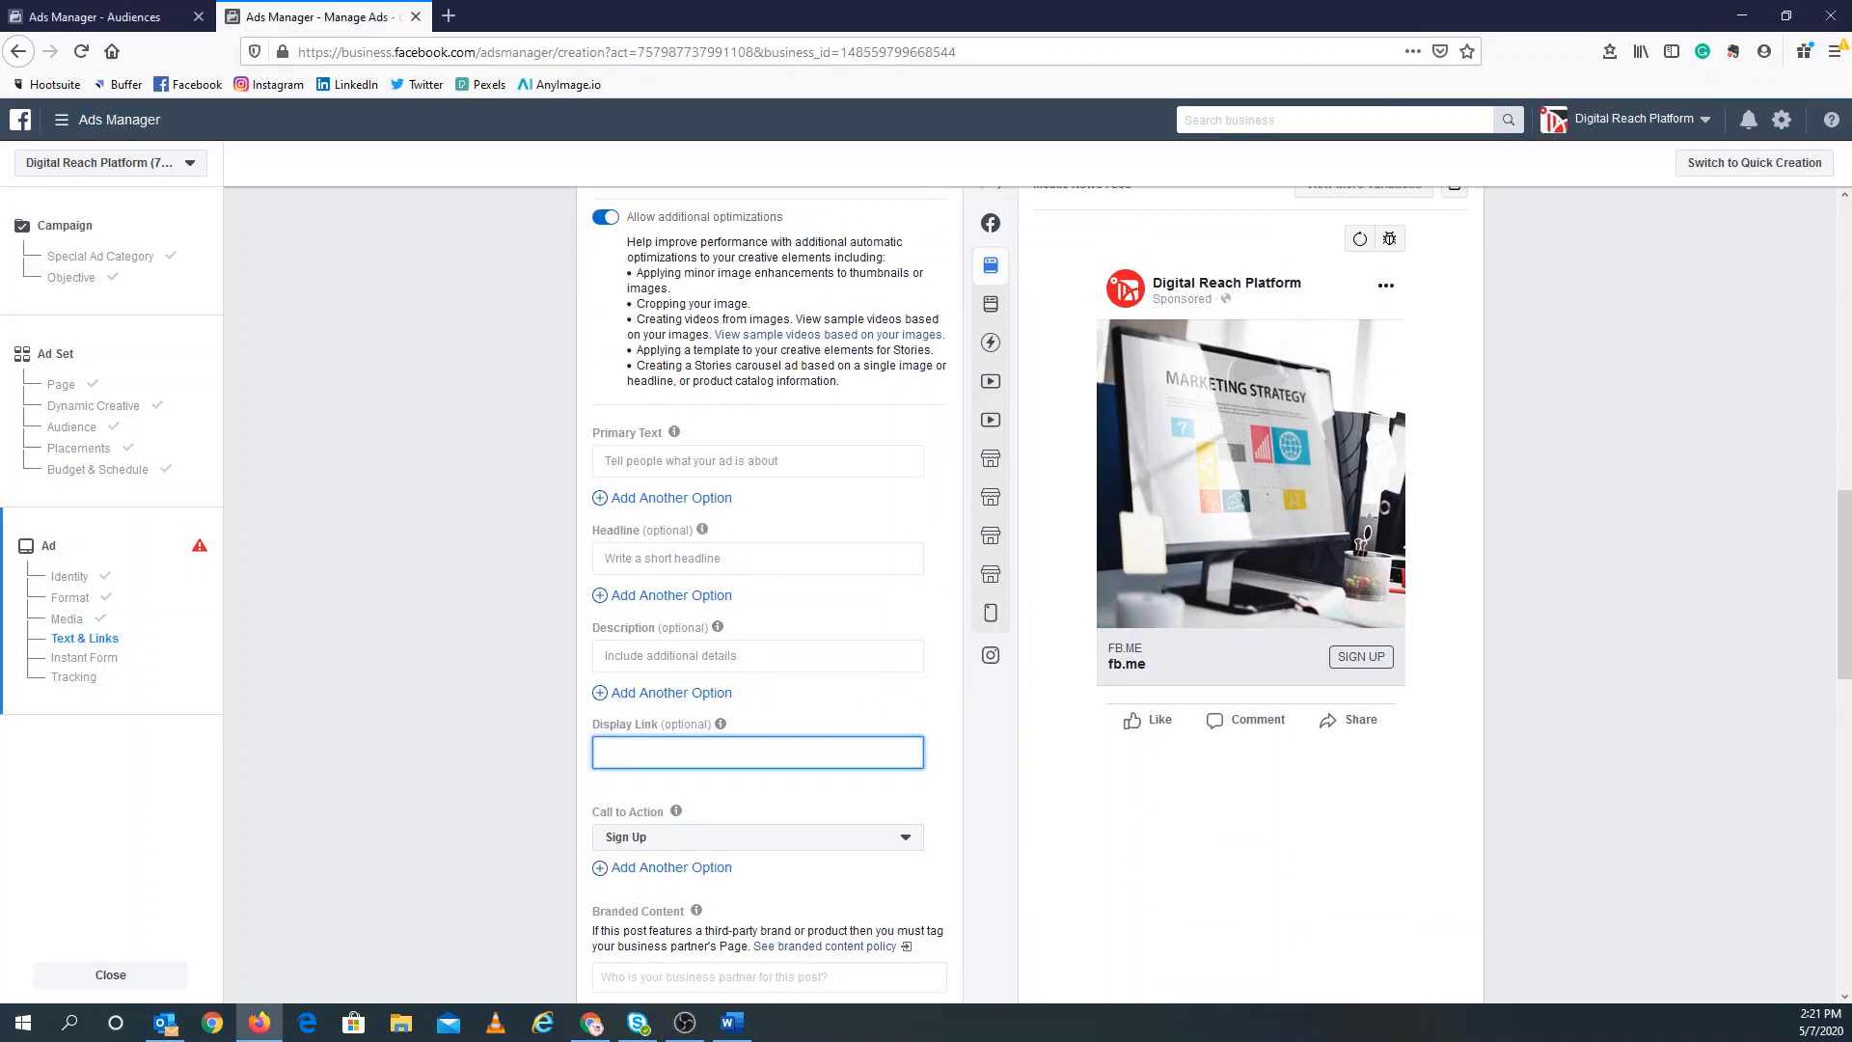
pyautogui.write('www.digitalreachplatform.com')
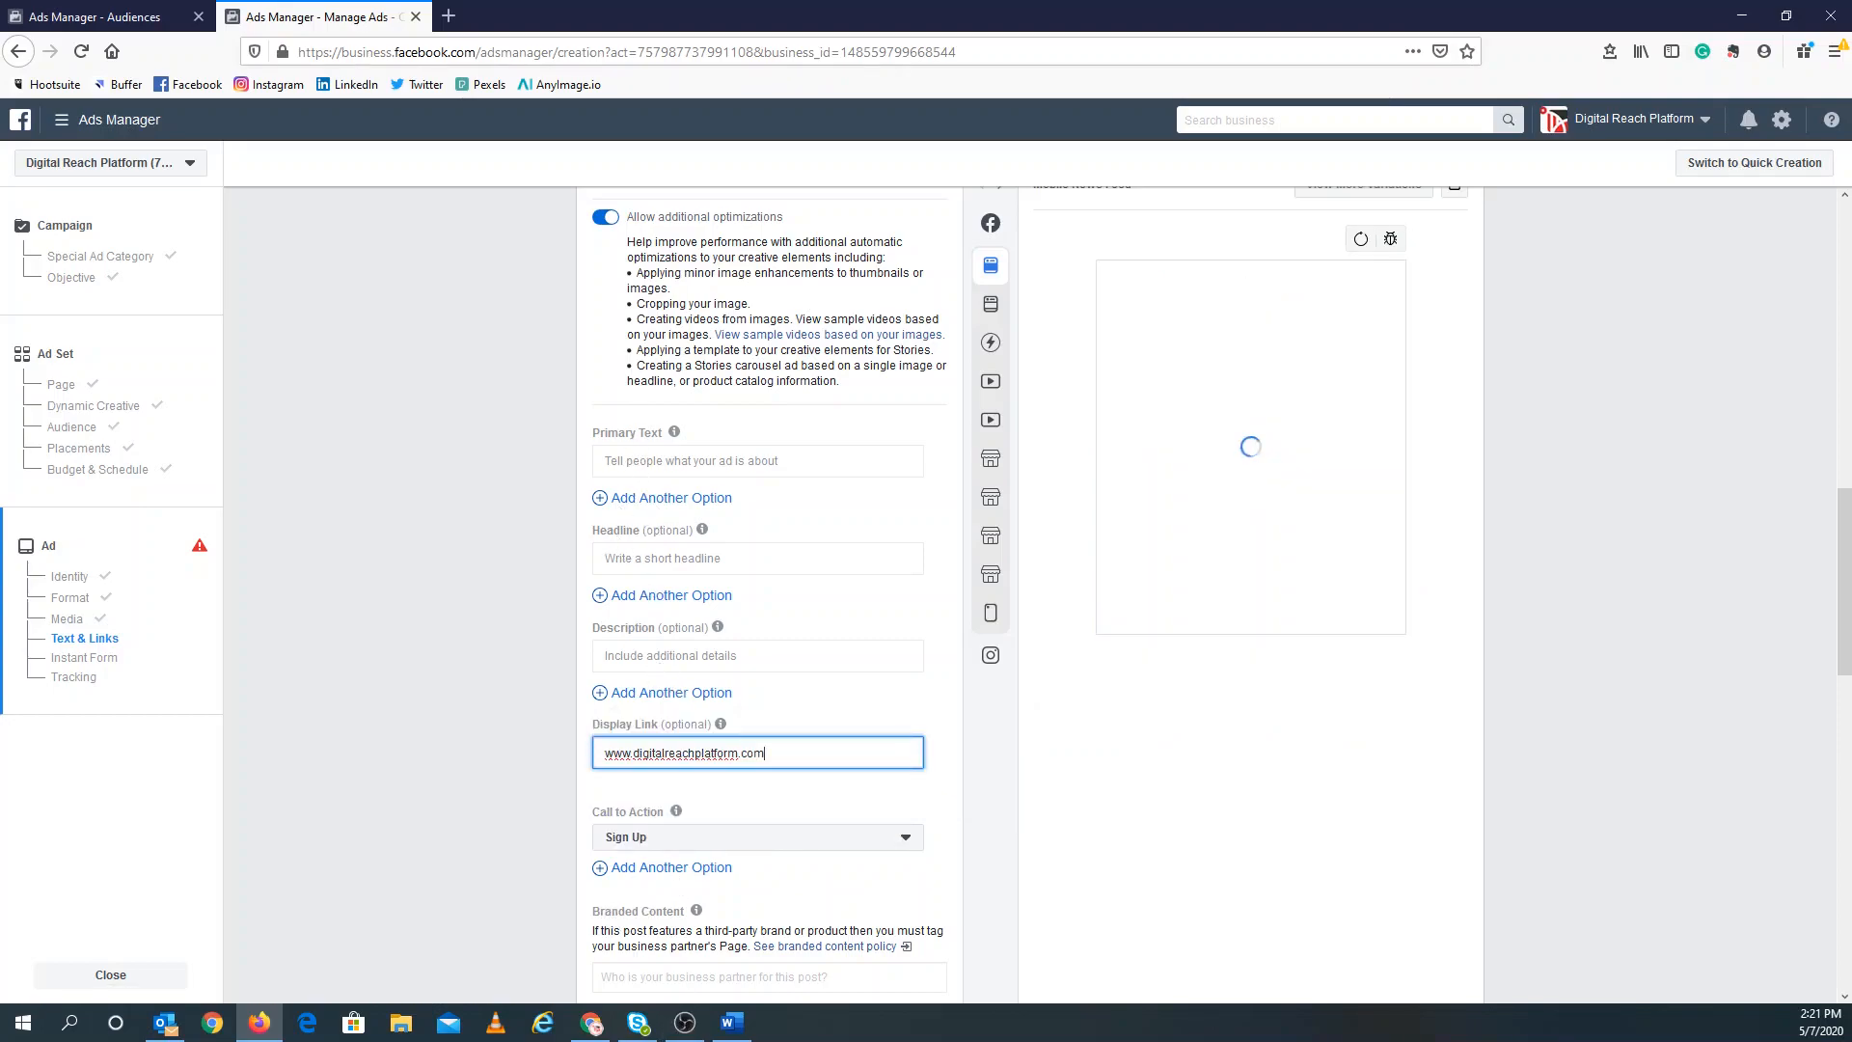
# Add Subscribe as a second call to action alongside Sign Up.
pyautogui.click(653, 877)
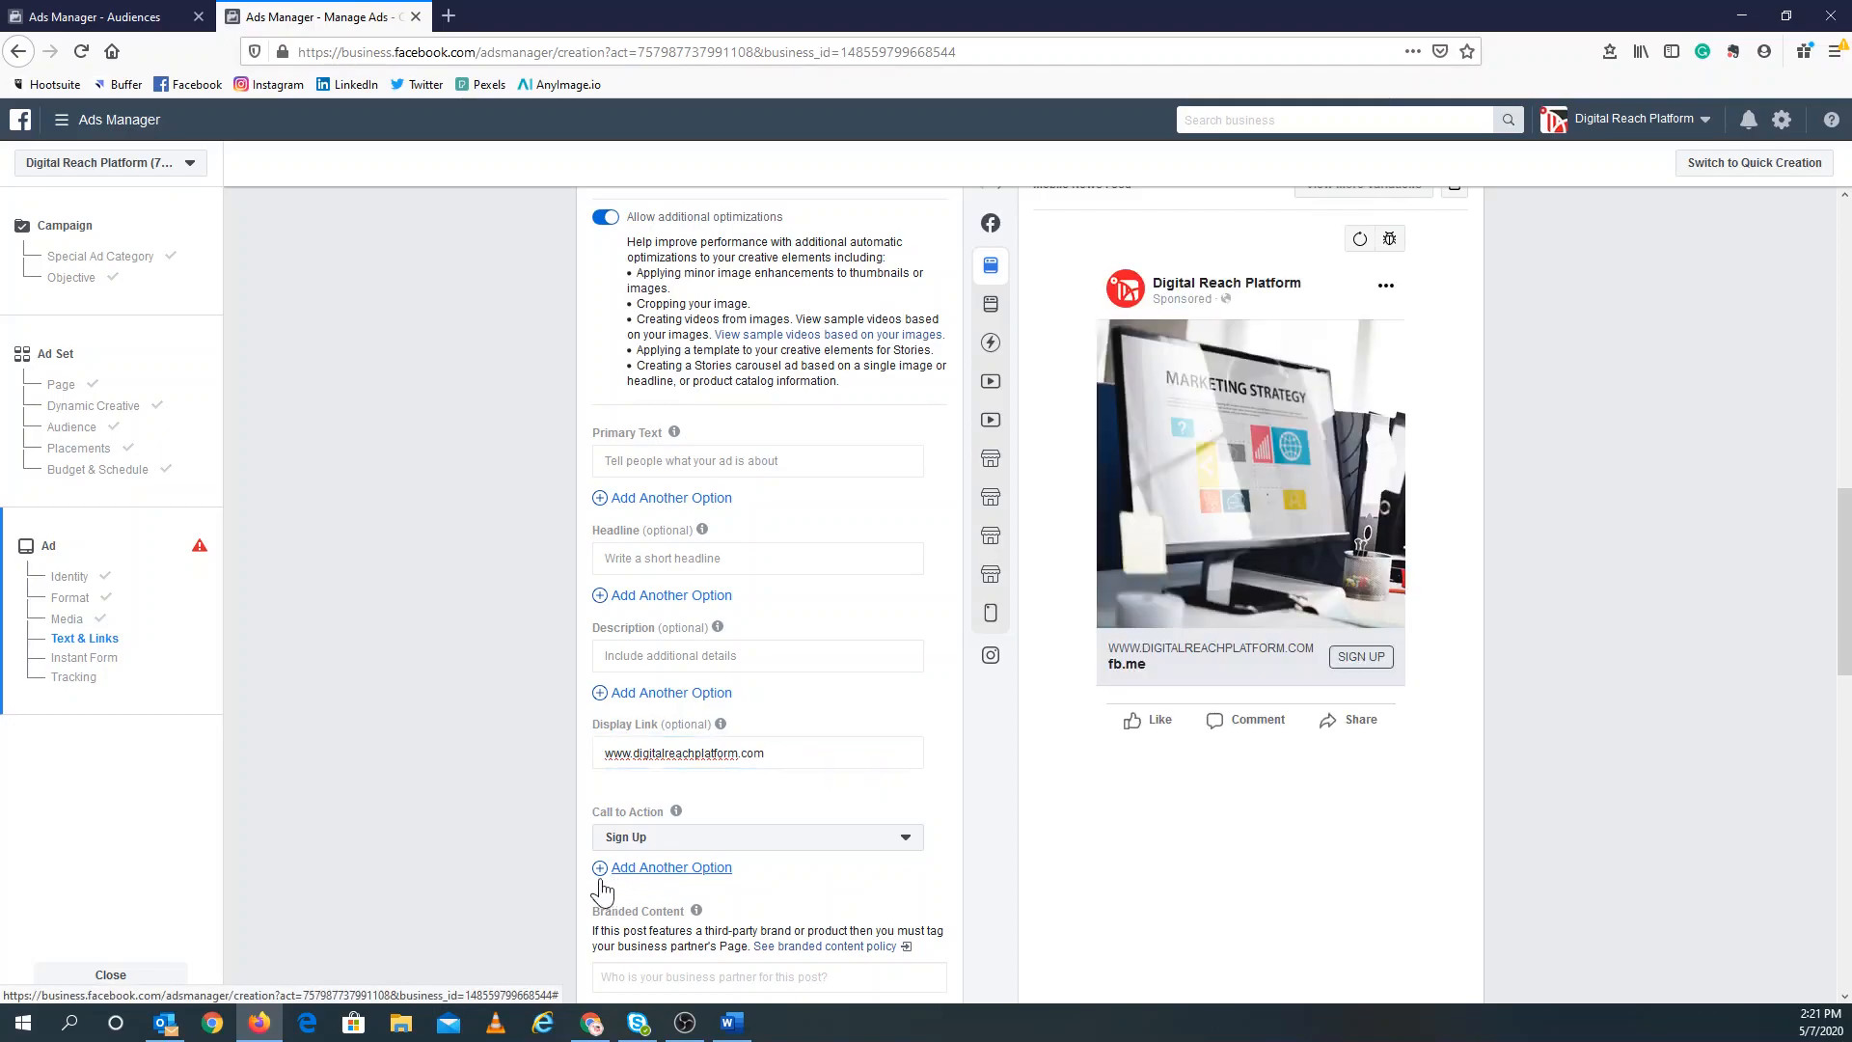
pyautogui.click(610, 867)
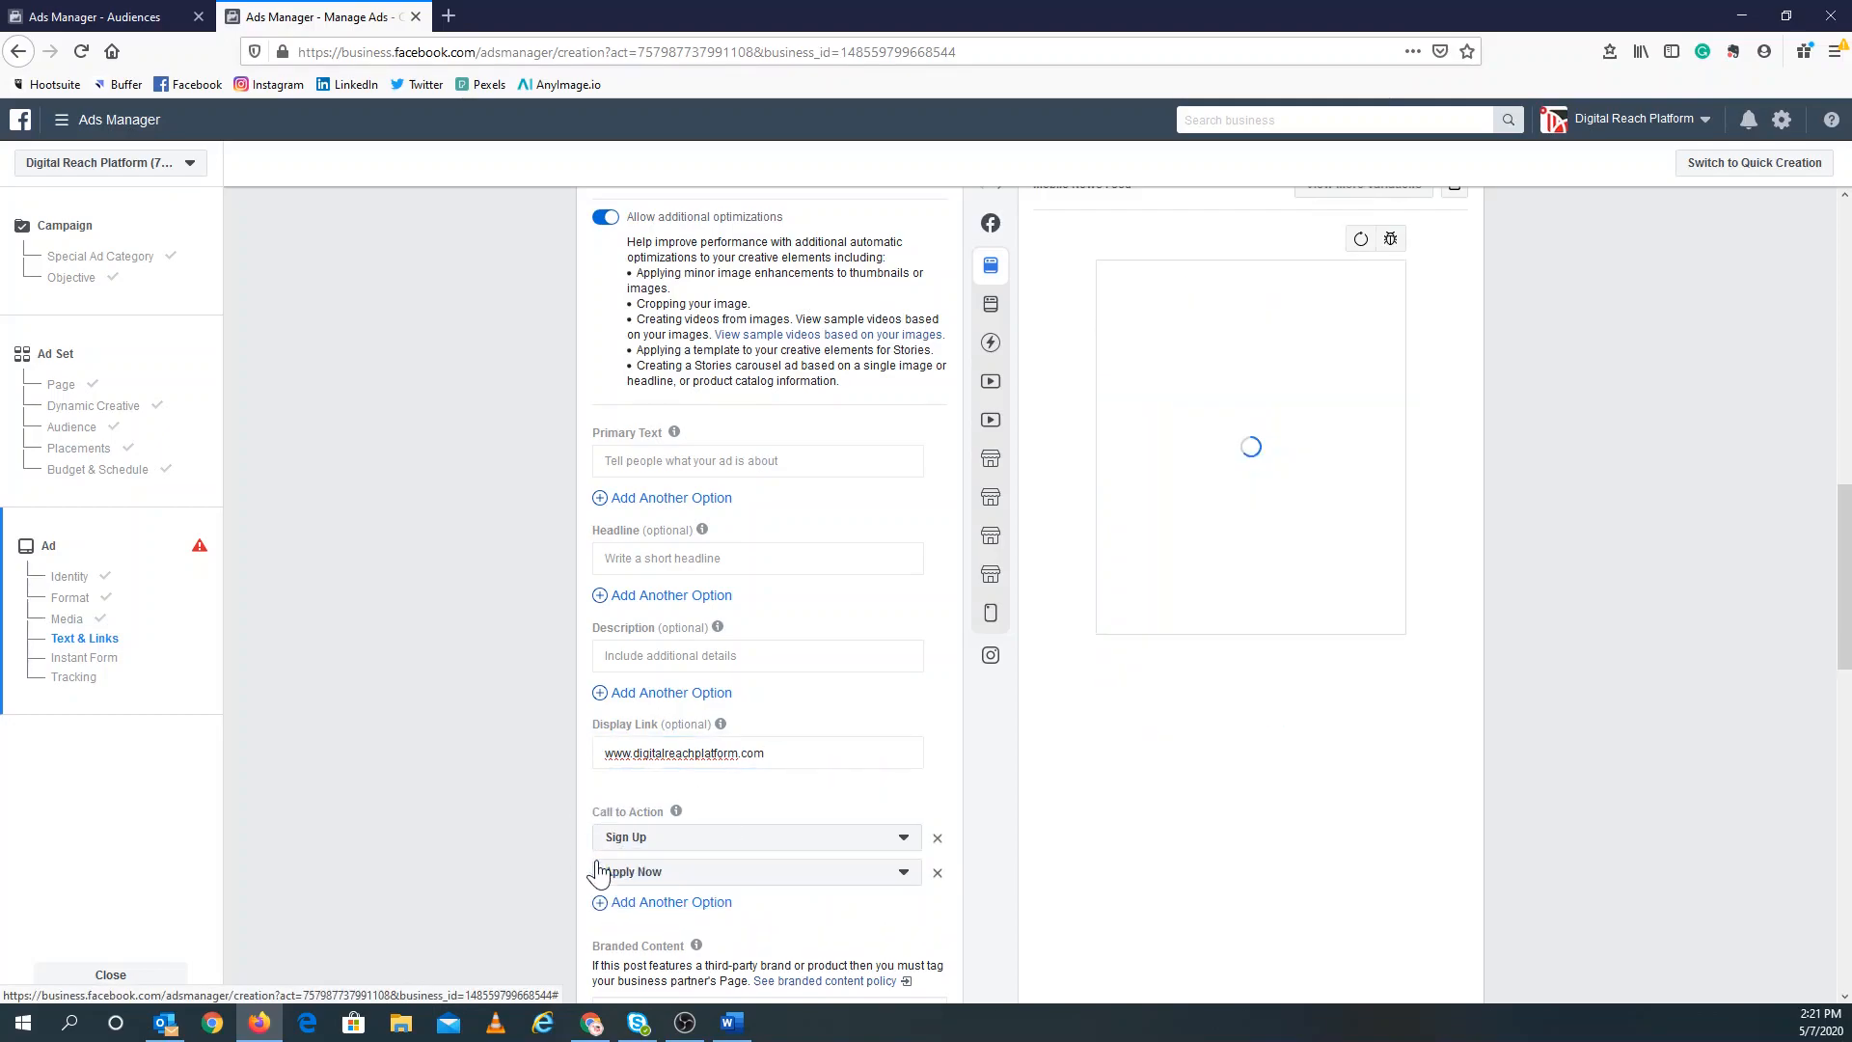
pyautogui.click(837, 882)
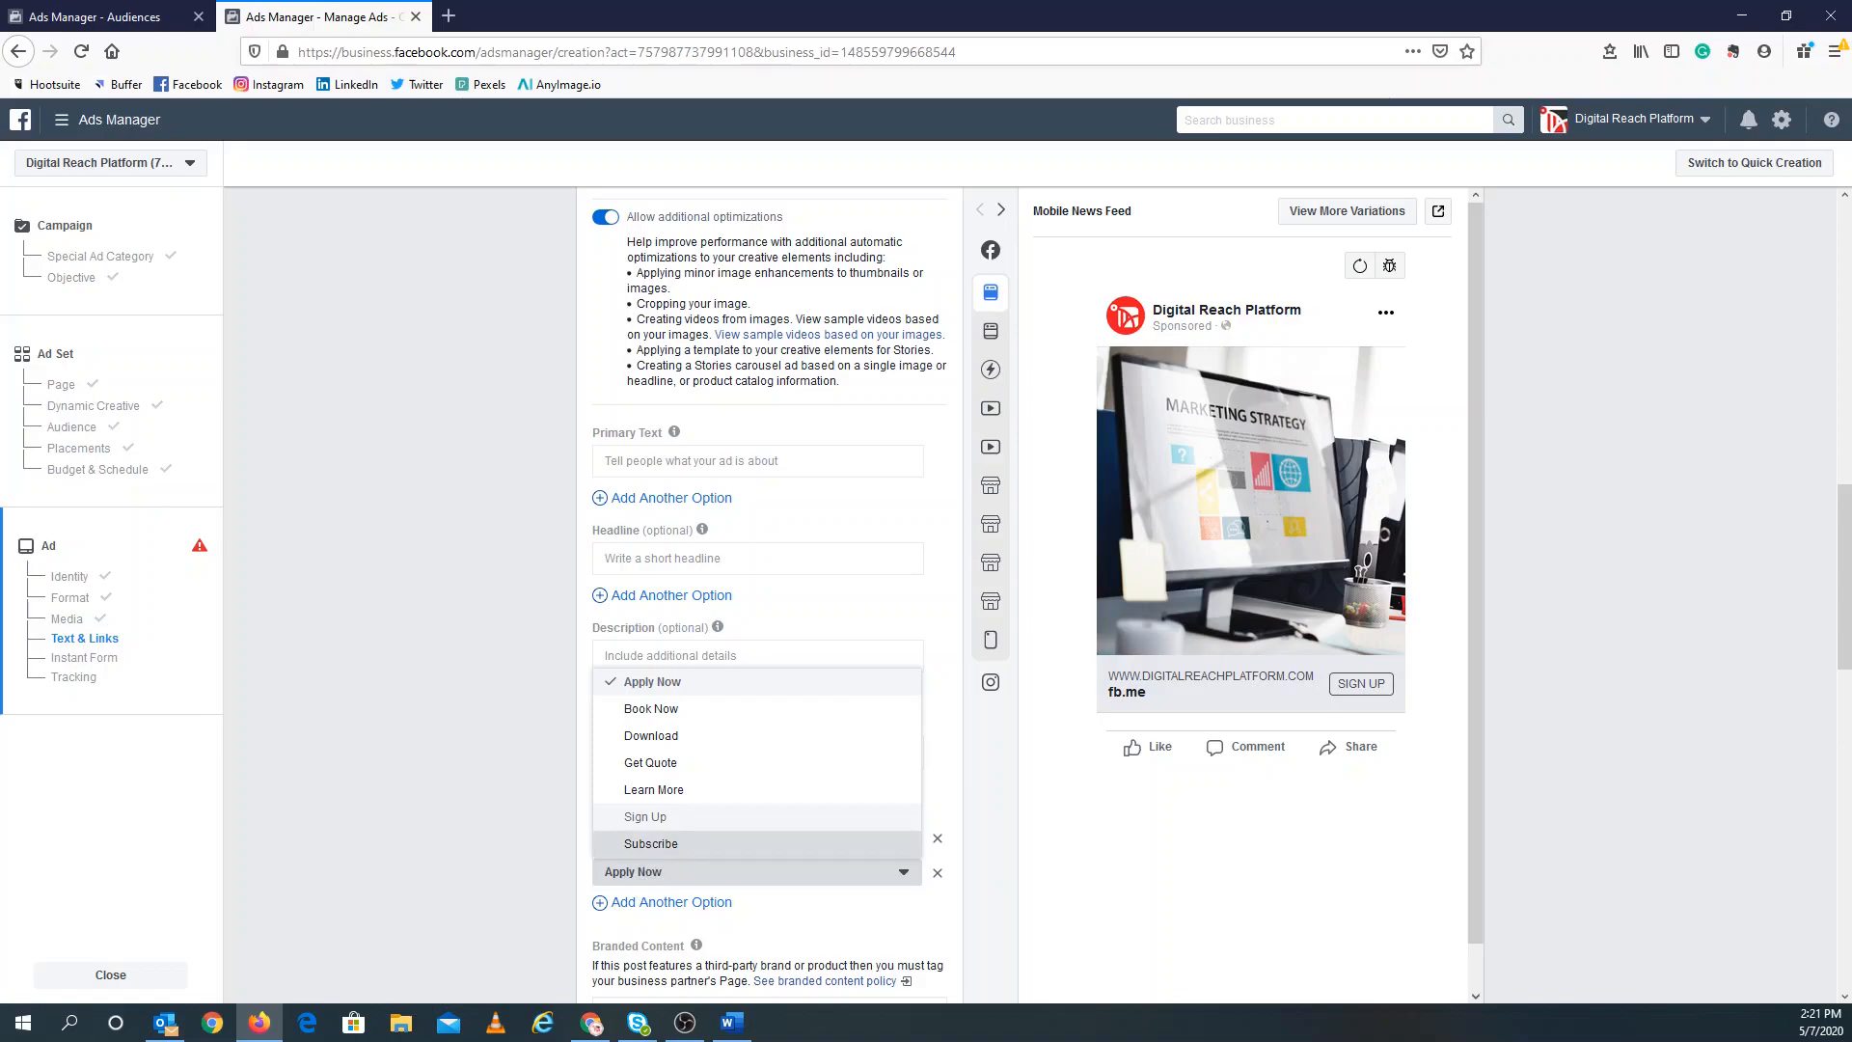
pyautogui.click(675, 843)
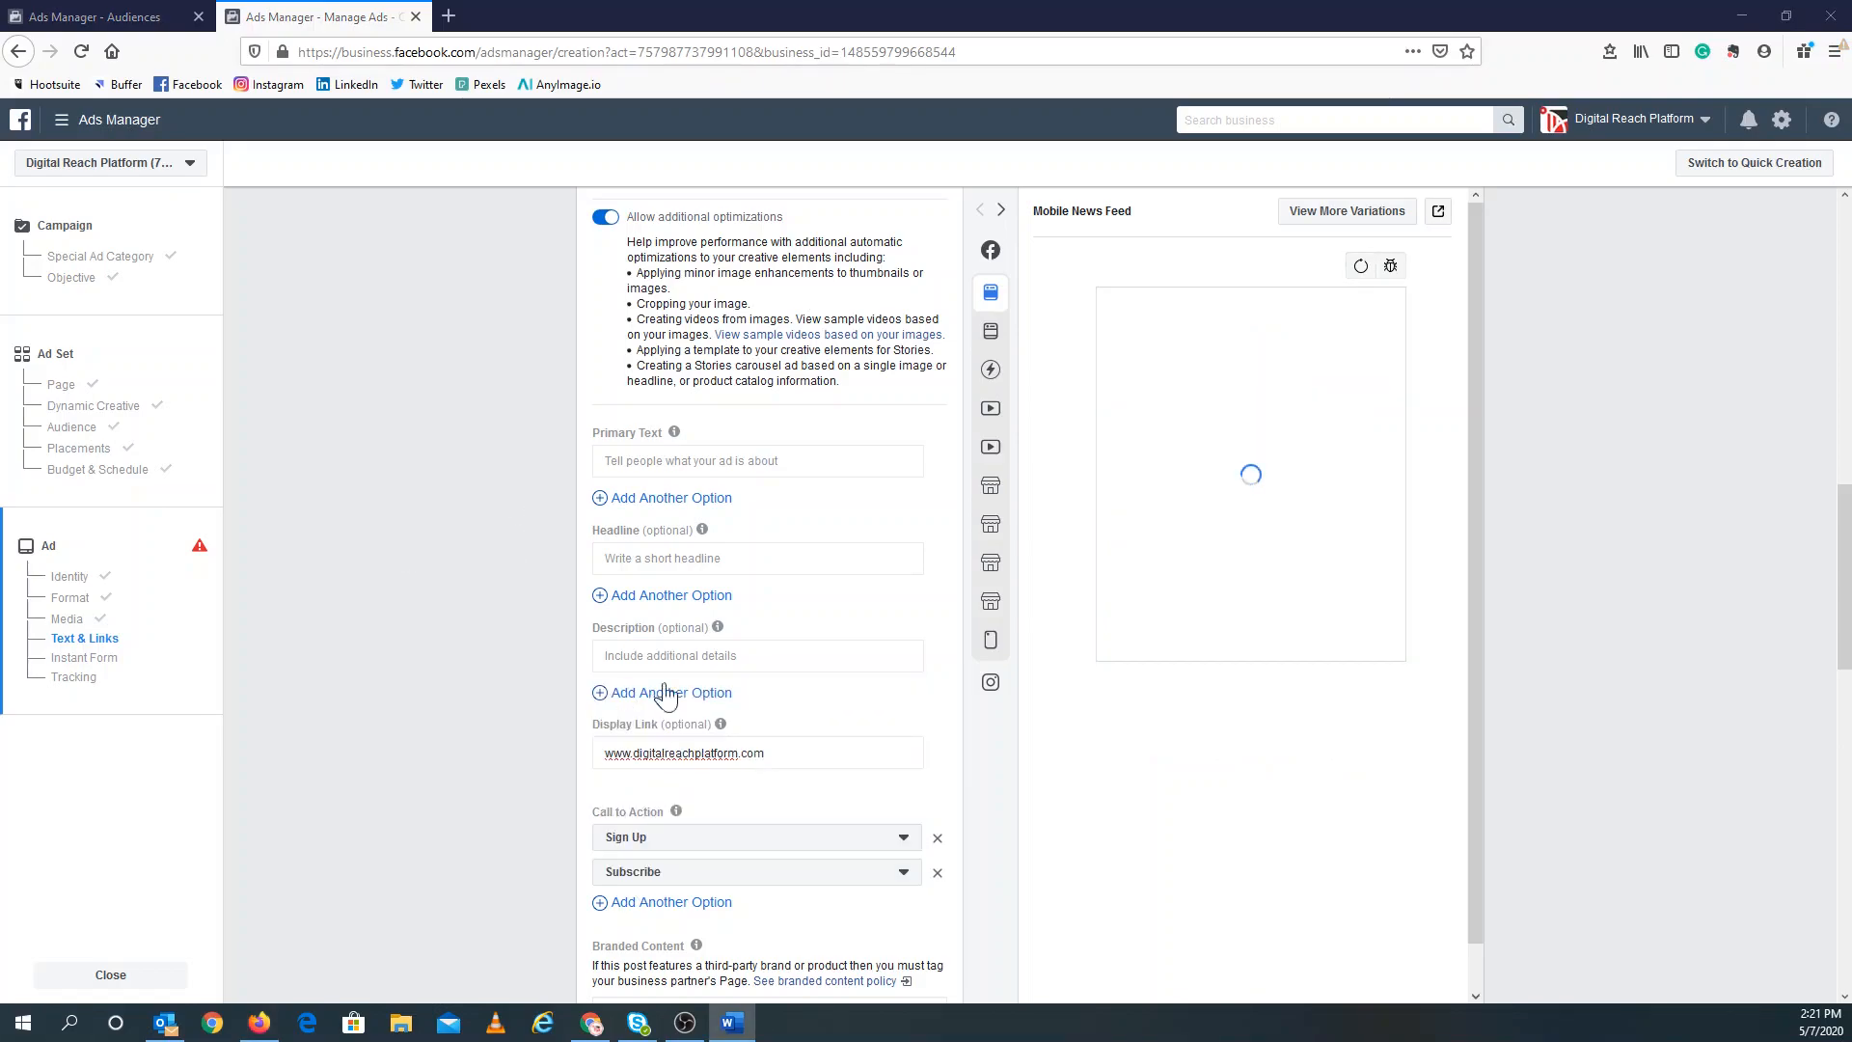
# Fill in the ad's primary text with "Want to stay up-to-date on all things digital marketing?".
pyautogui.click(660, 463)
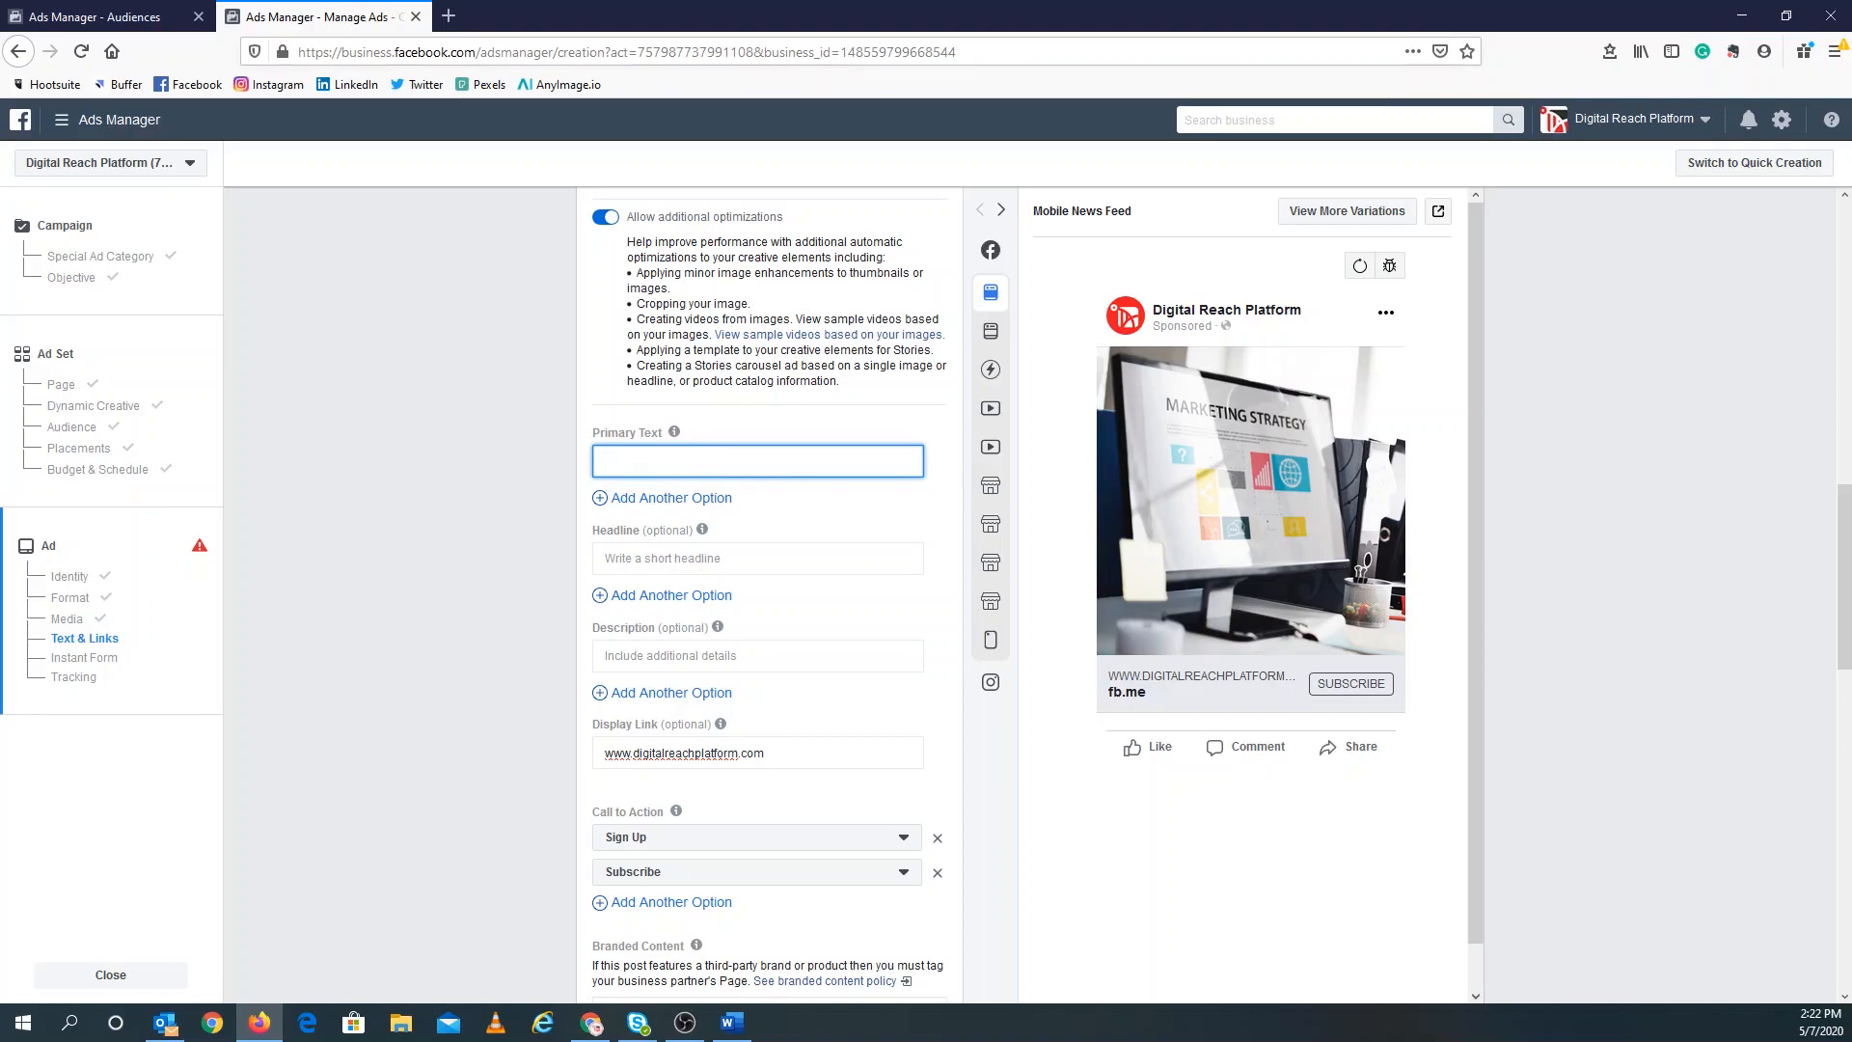
pyautogui.moveTo(648, 499)
pyautogui.hotkey('alt', 'Tab')
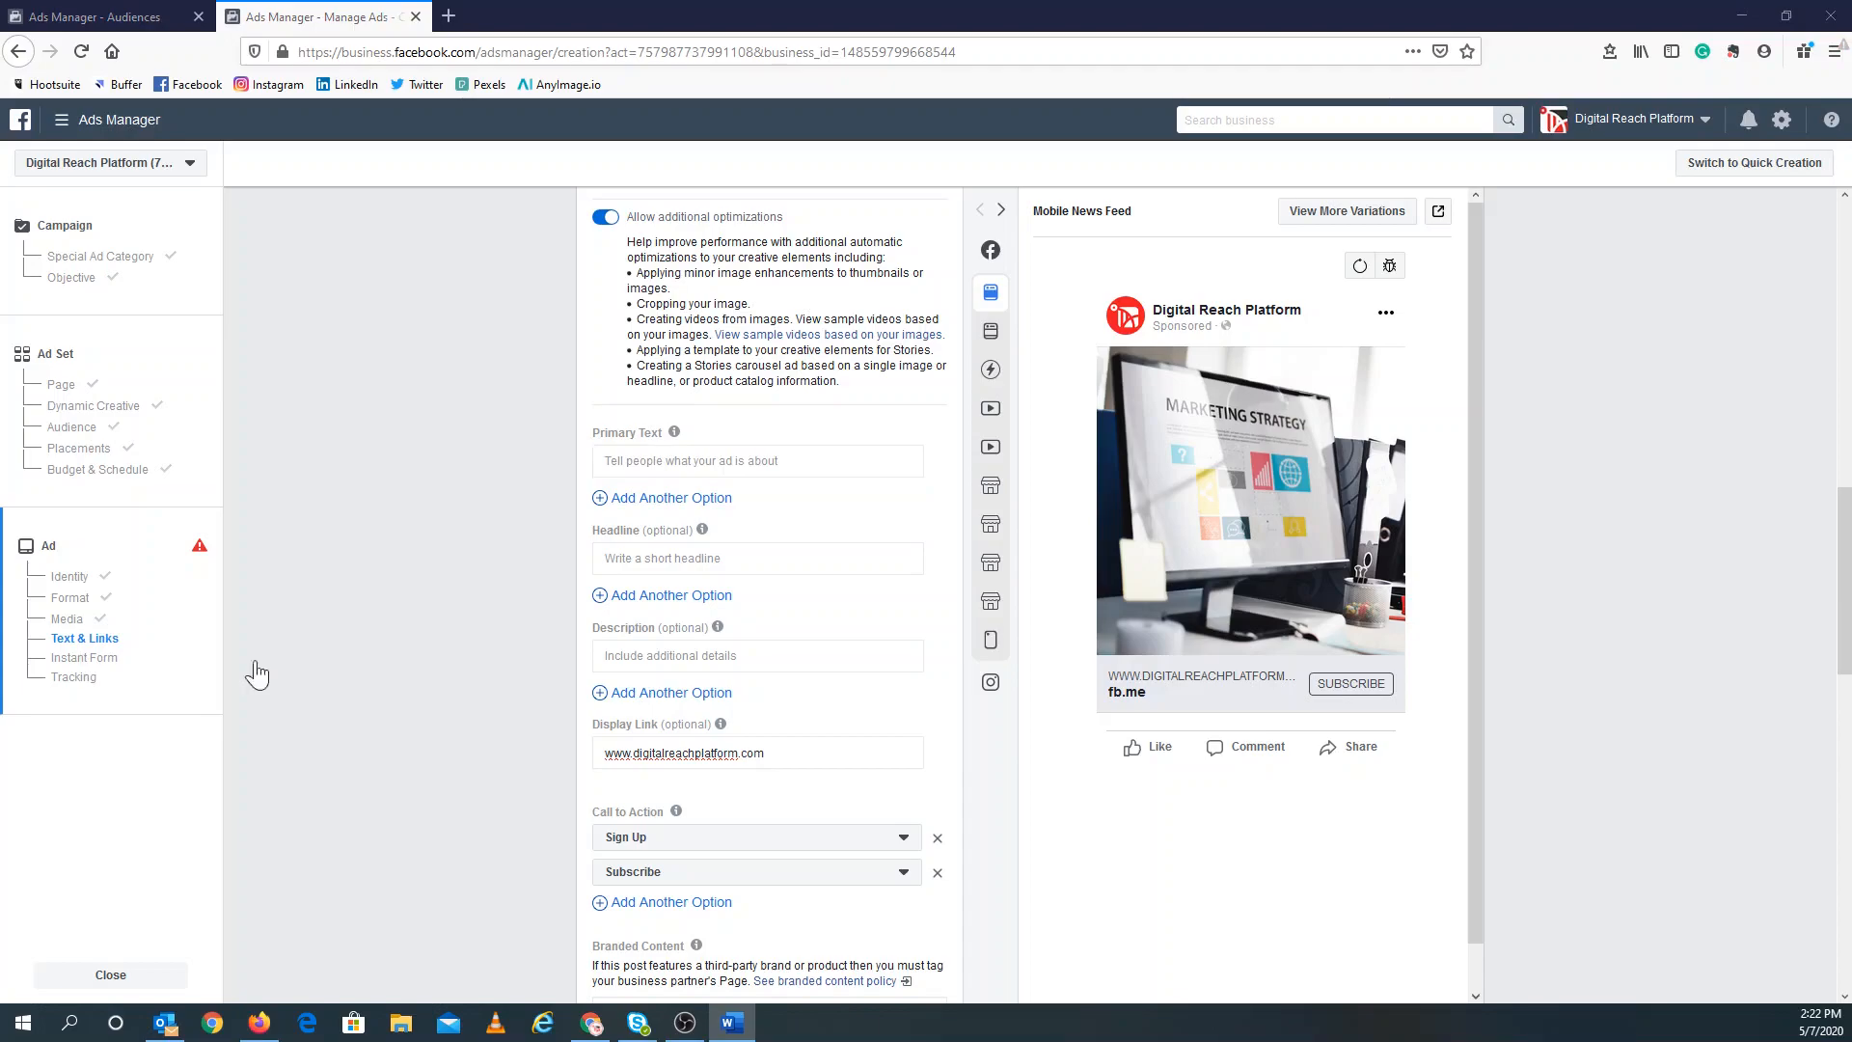
pyautogui.hotkey('alt', 'Tab')
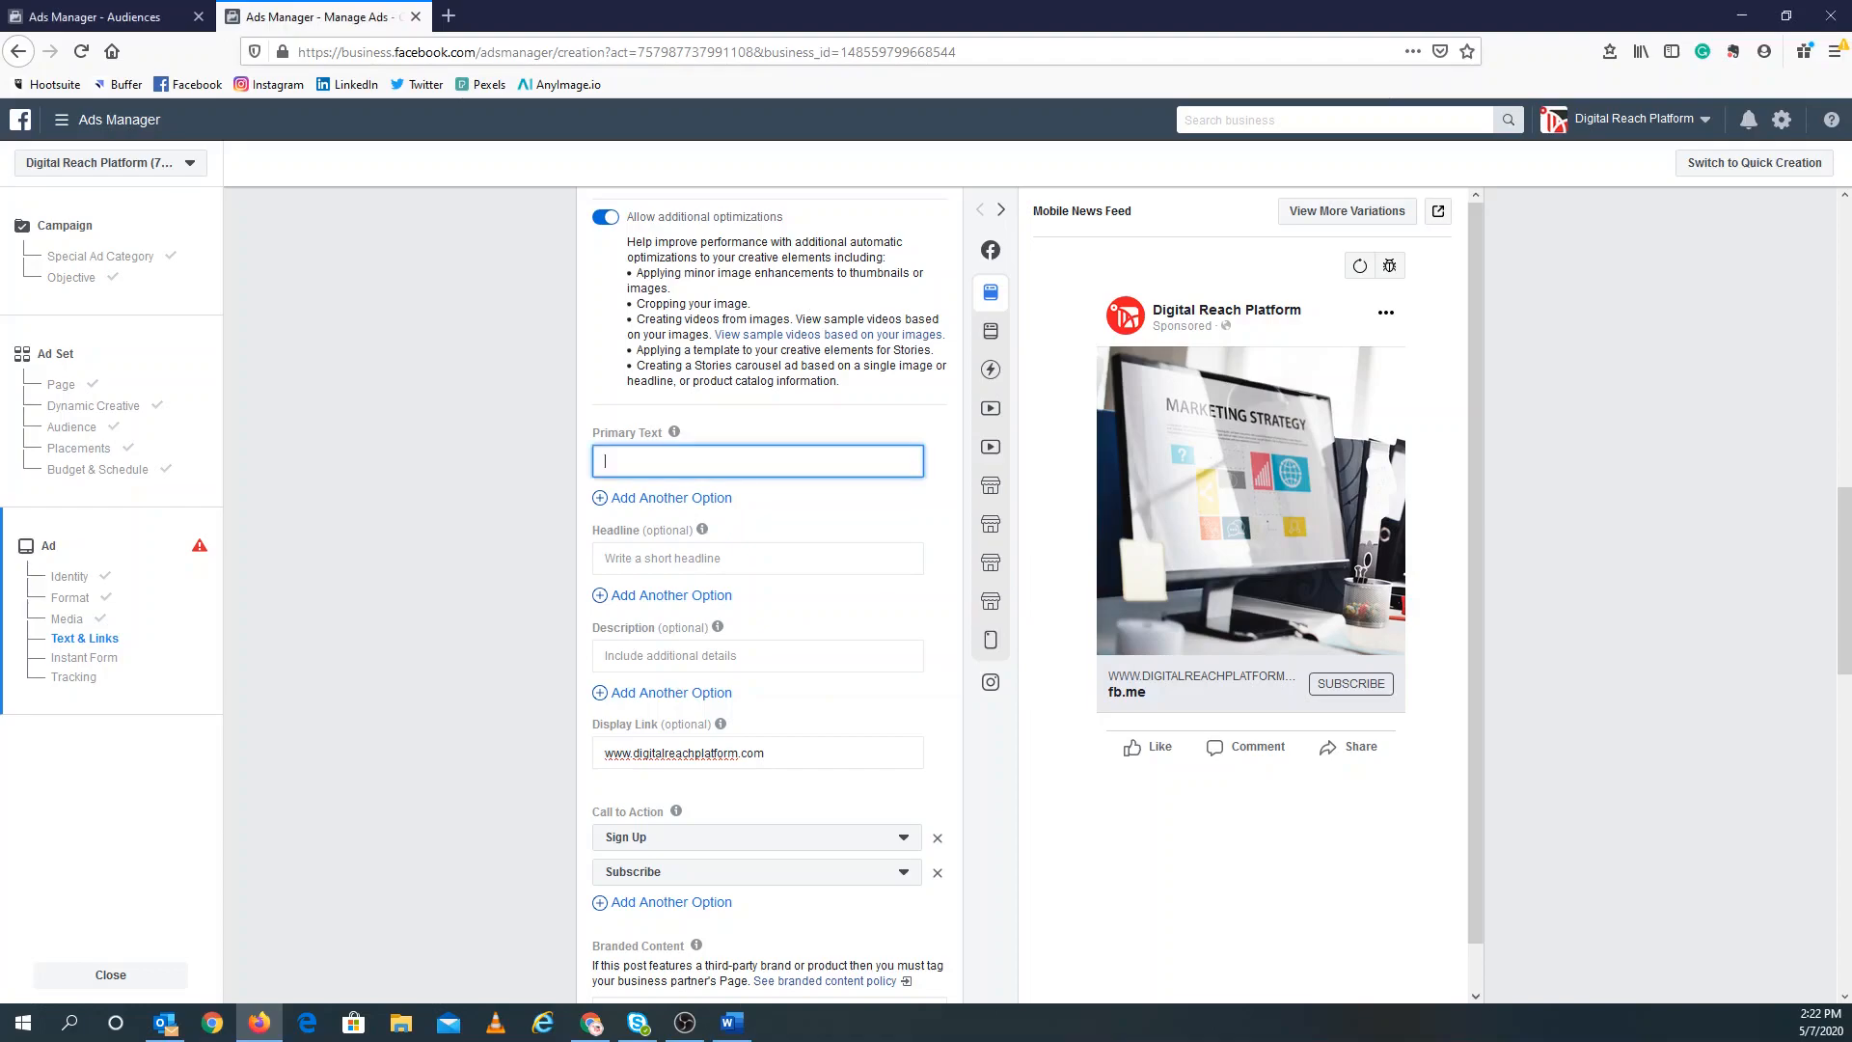
pyautogui.write('Want to stay up-to-date on all things digital marketing?')
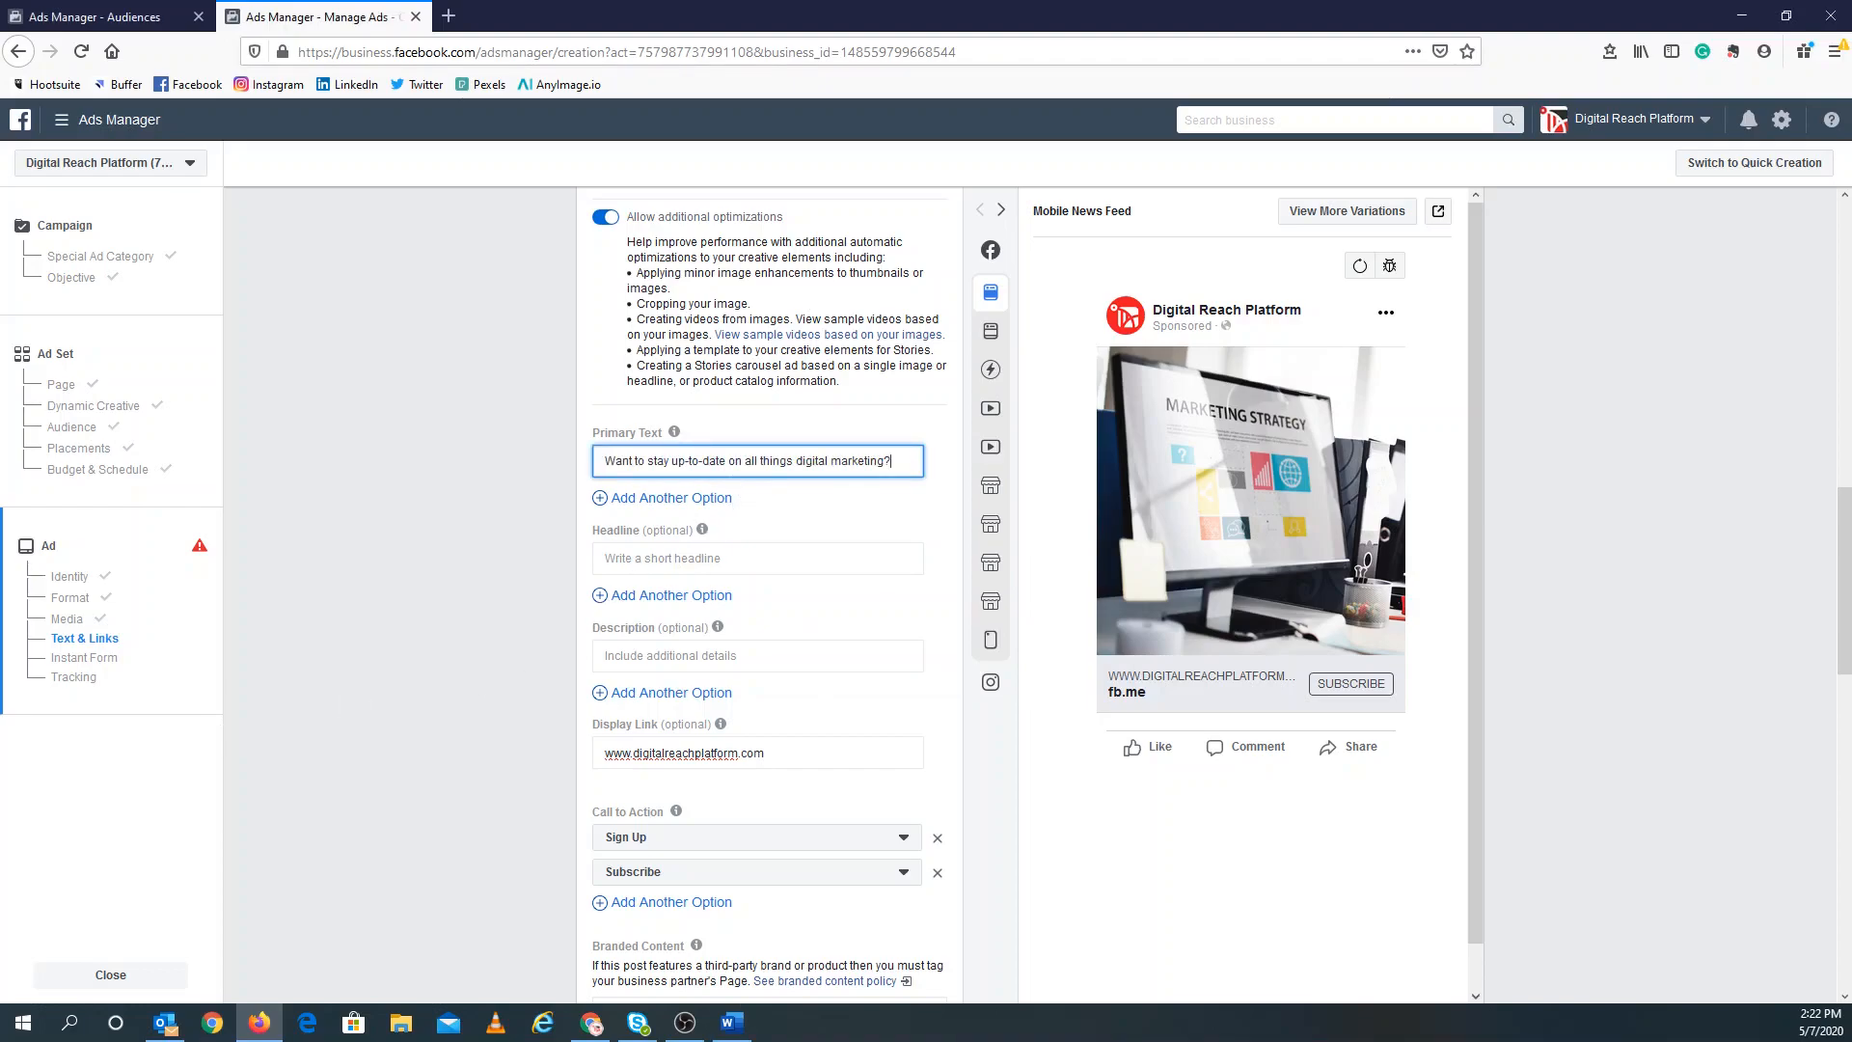
# Add a second primary text option reading "Adapt to the ever-changing world of digital marketing.".
pyautogui.click(637, 502)
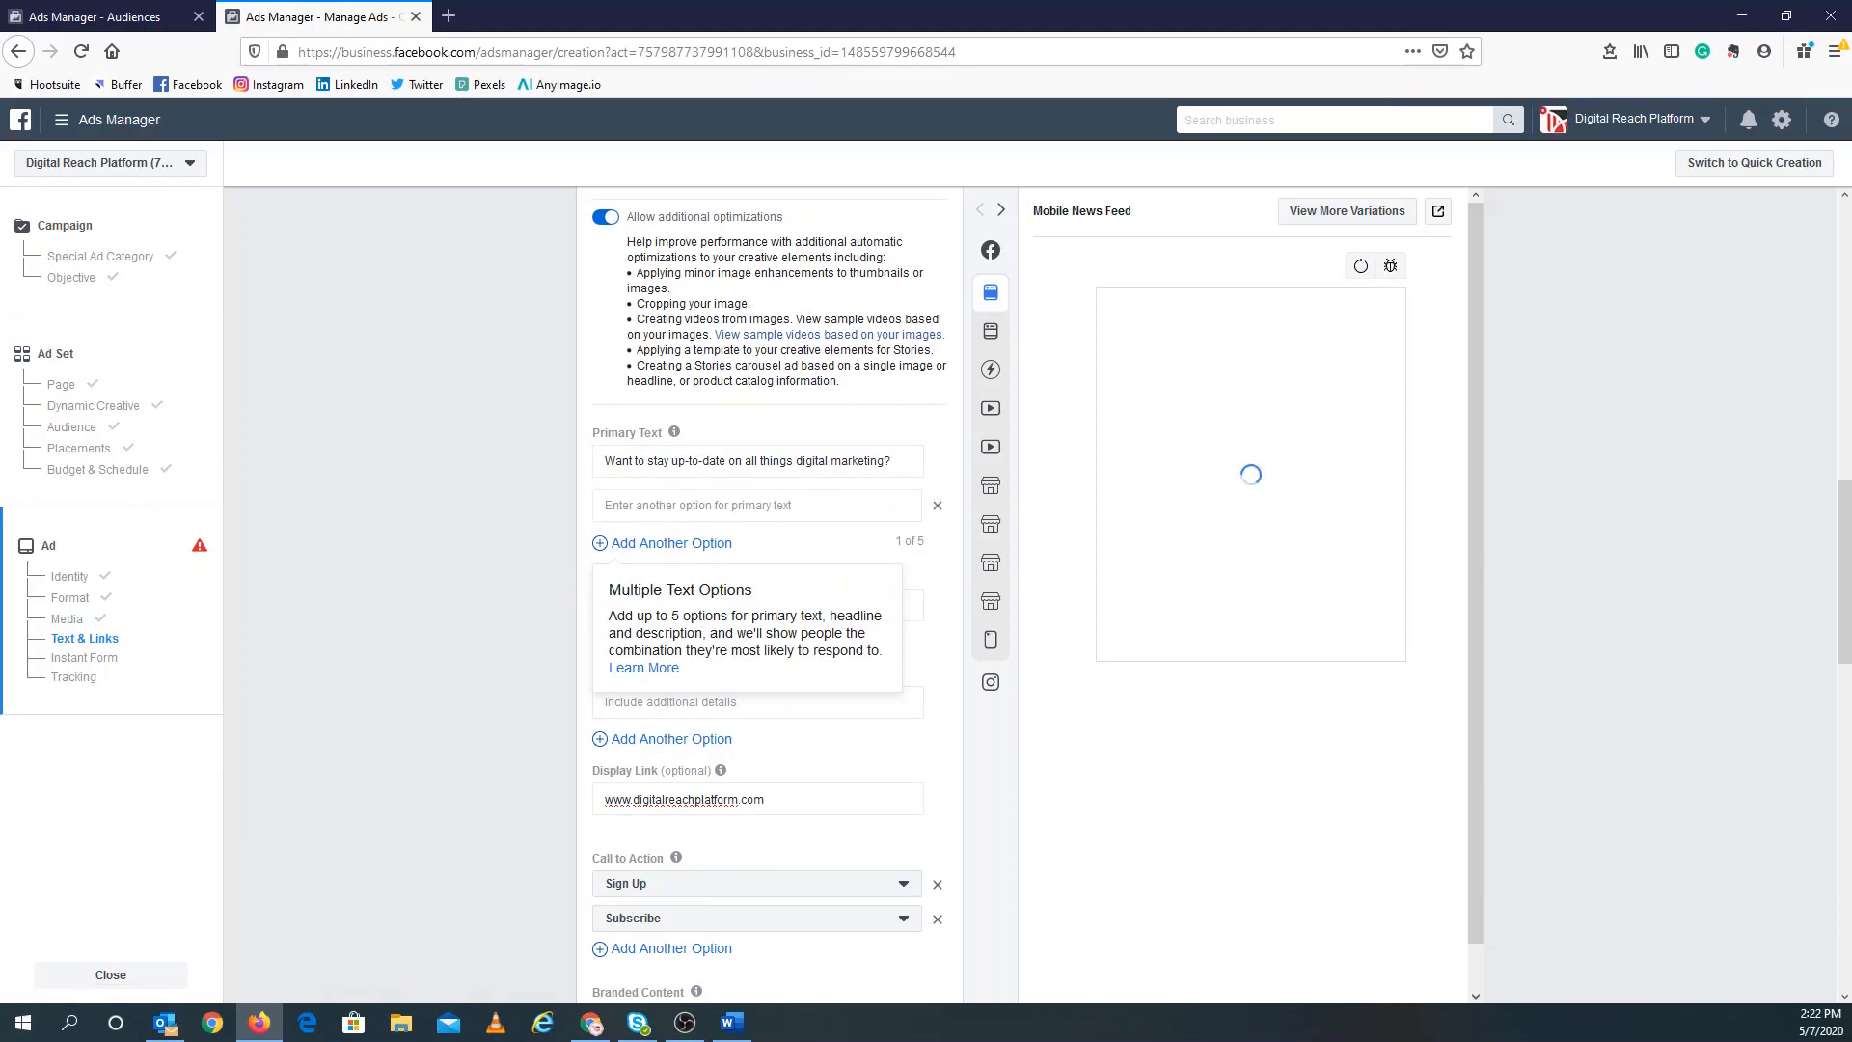
pyautogui.hotkey('alt', 'Tab')
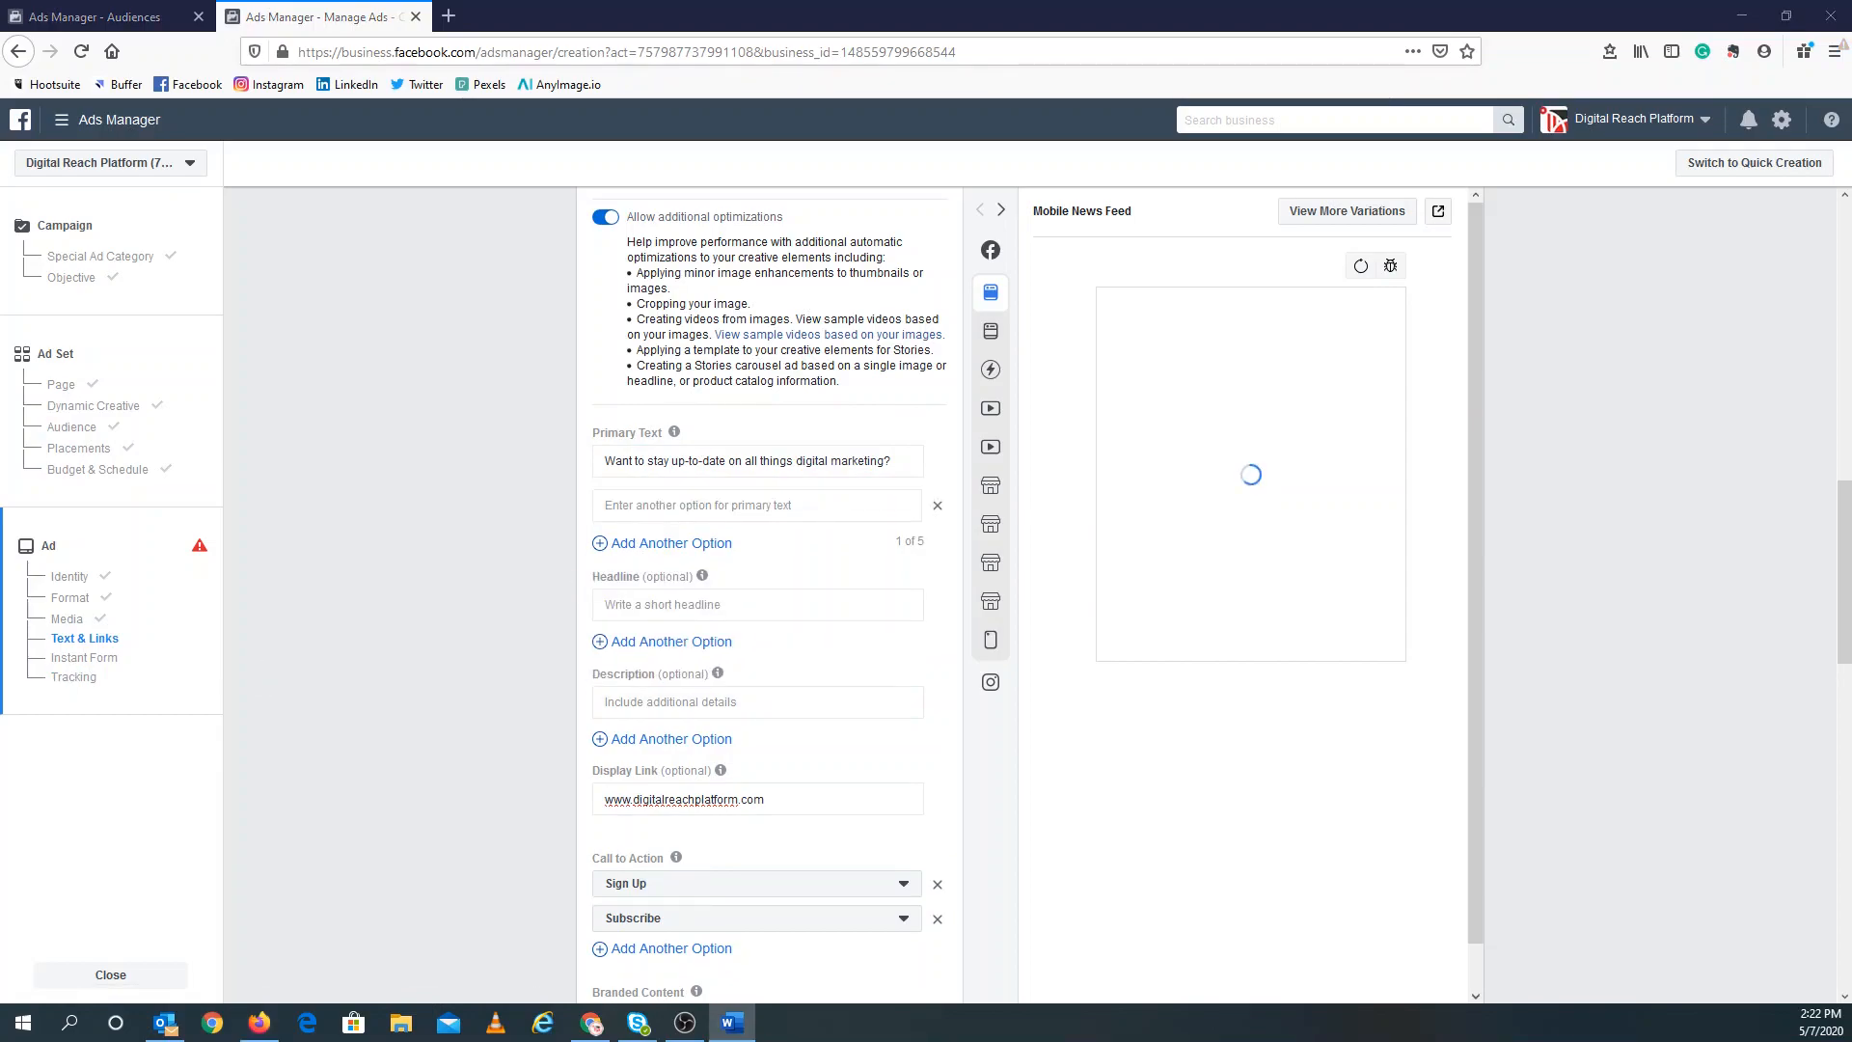
pyautogui.click(769, 505)
pyautogui.write('Adapt to the ever-changing world of digital marketing.')
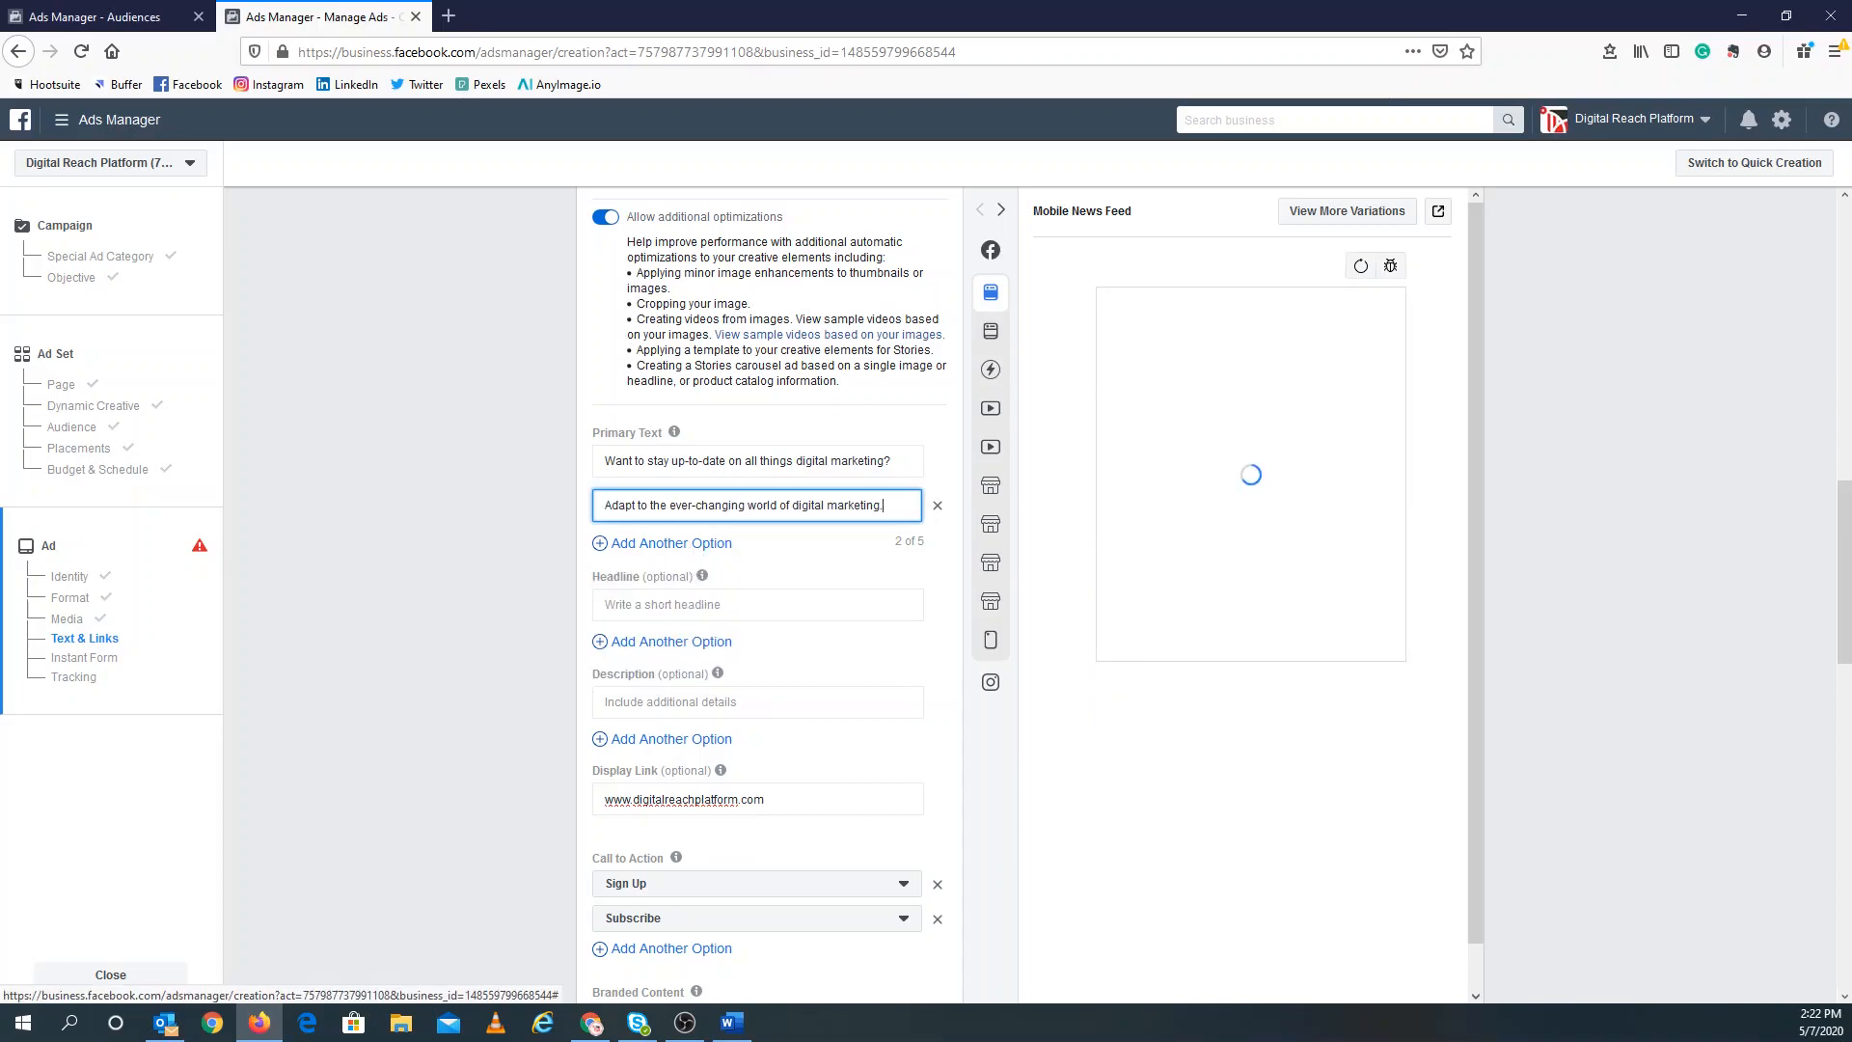
# Add a third primary text option reading "Take your digital marketing strategy to the next level.".
pyautogui.click(671, 543)
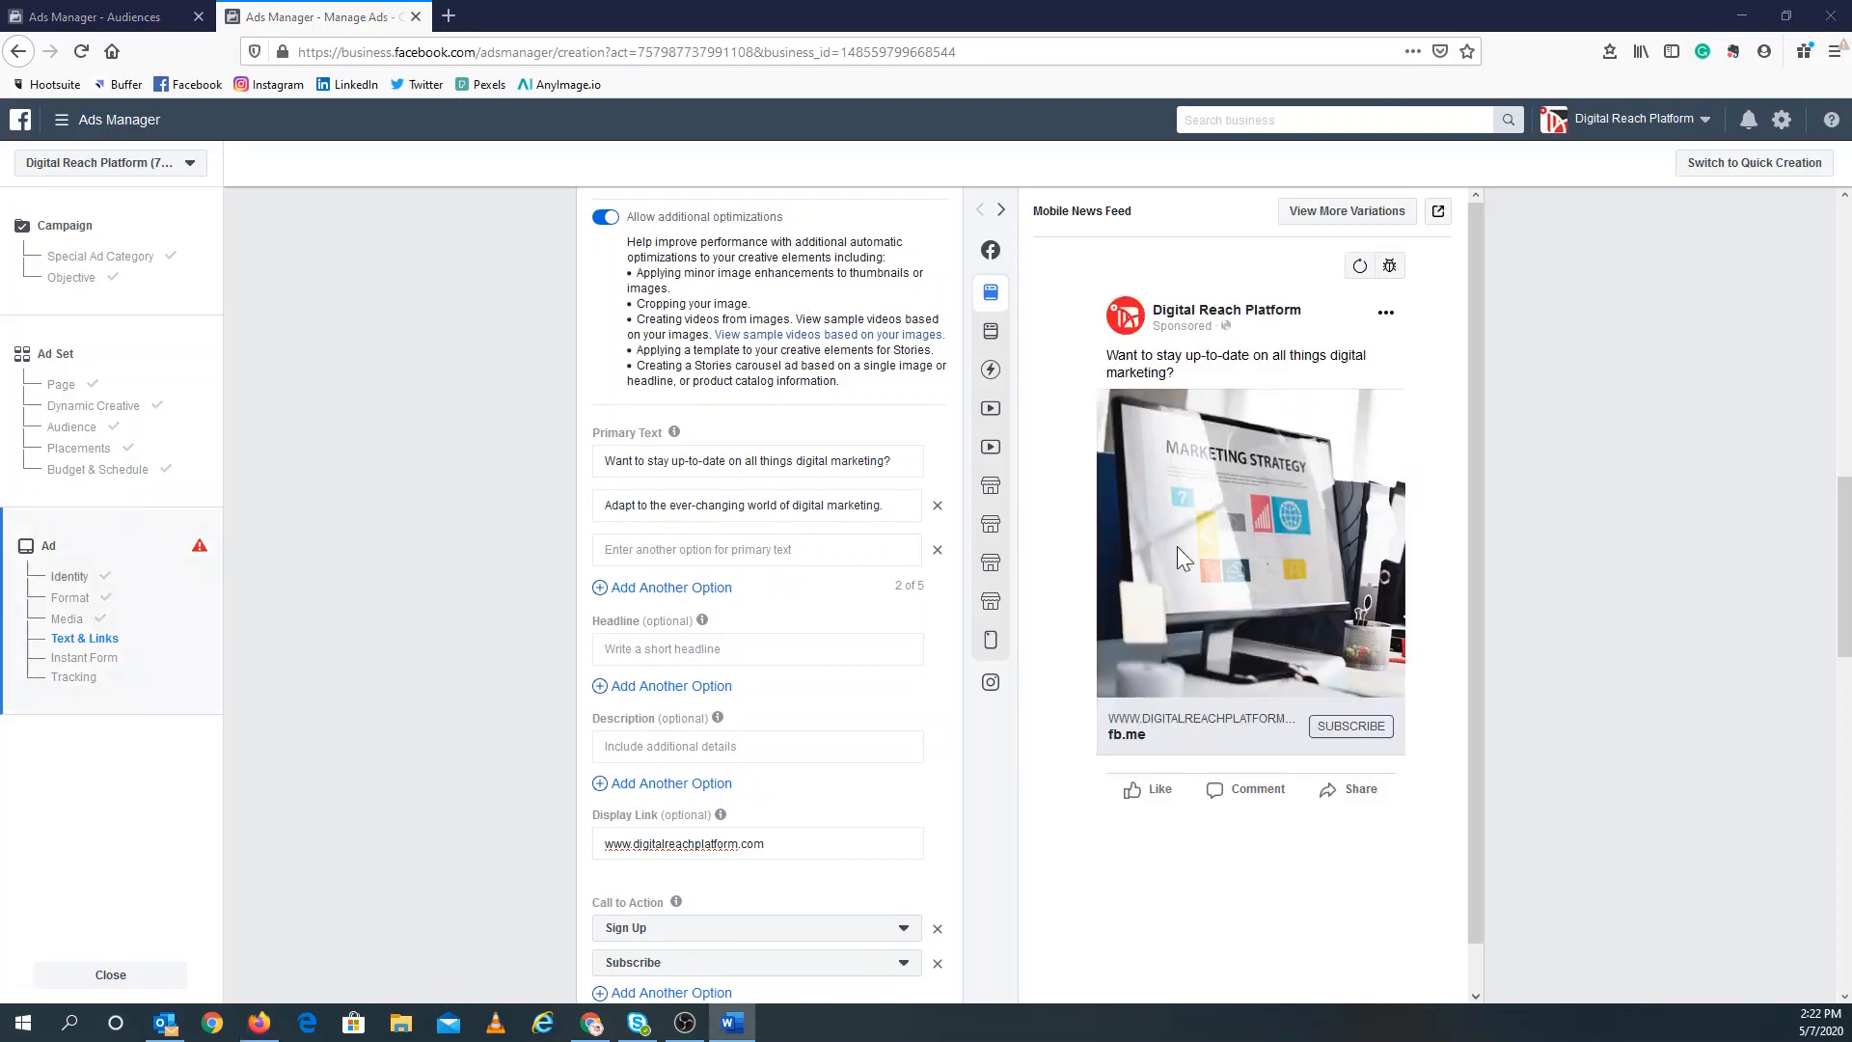
pyautogui.click(797, 551)
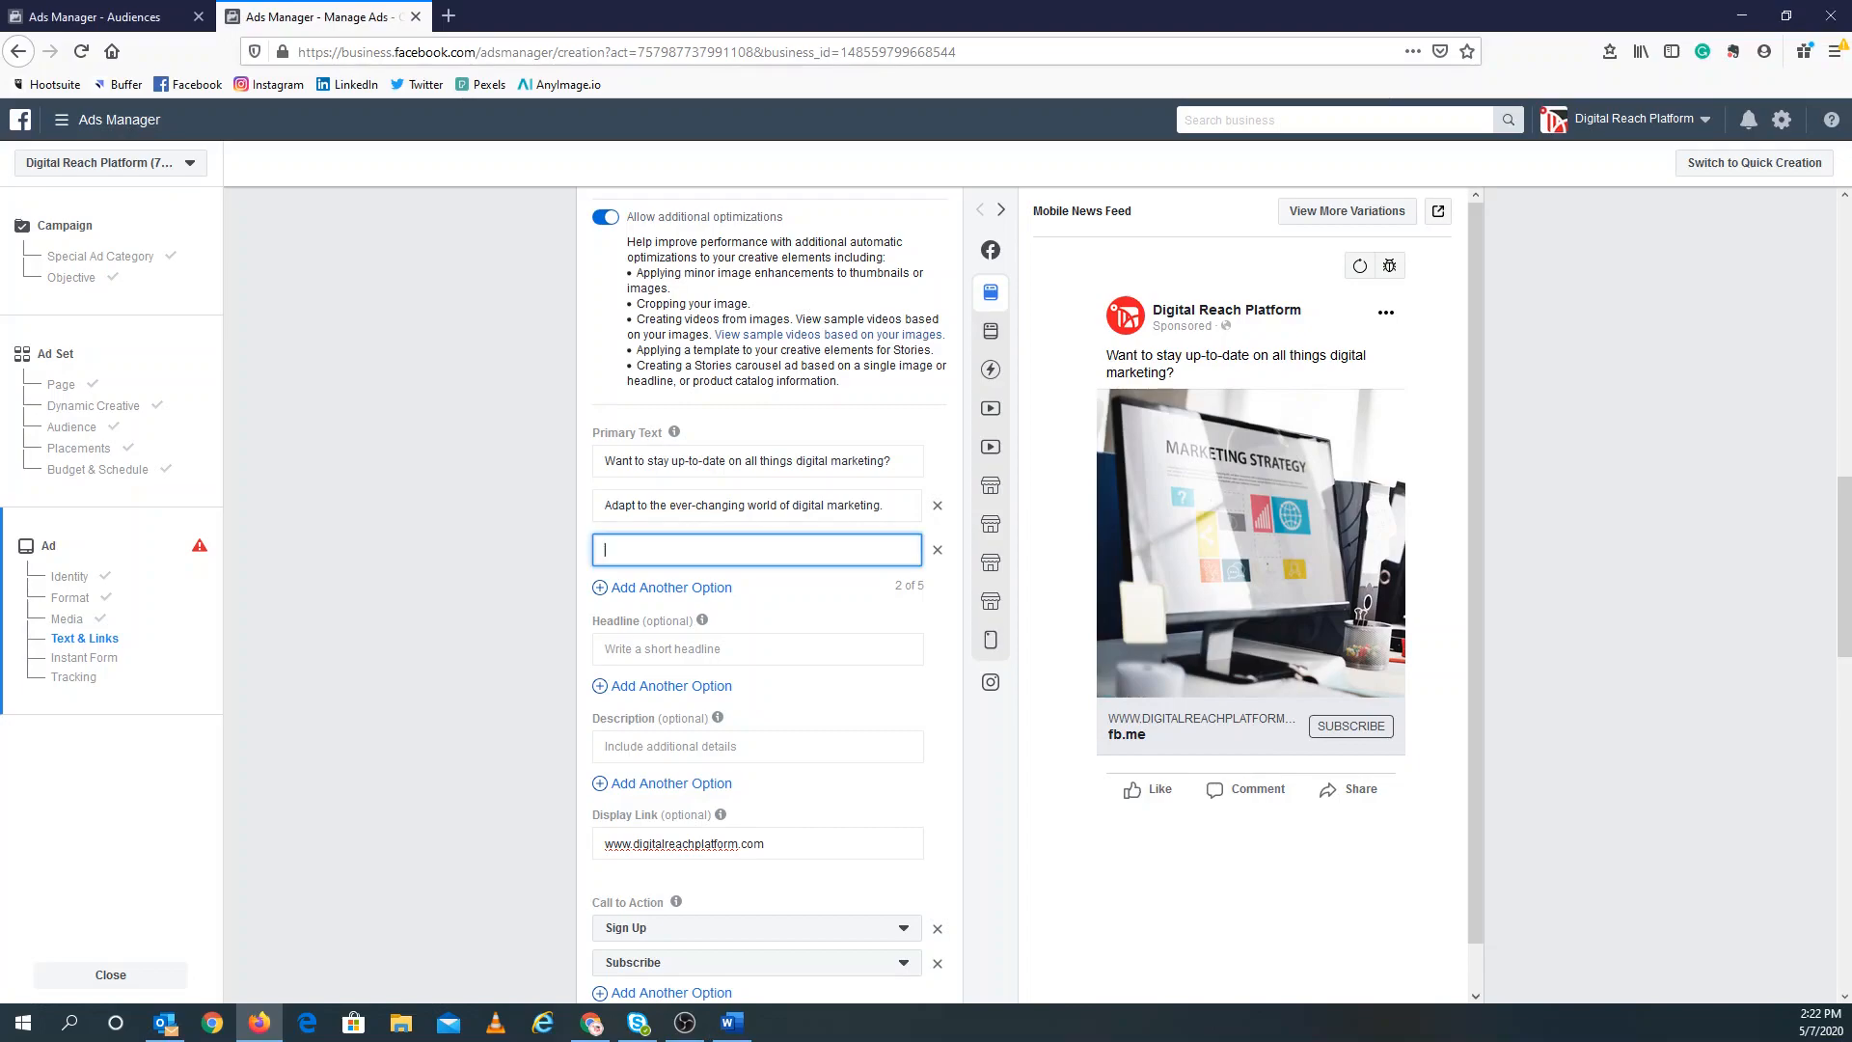
pyautogui.write('Take your digital marketing strategy to the next level.')
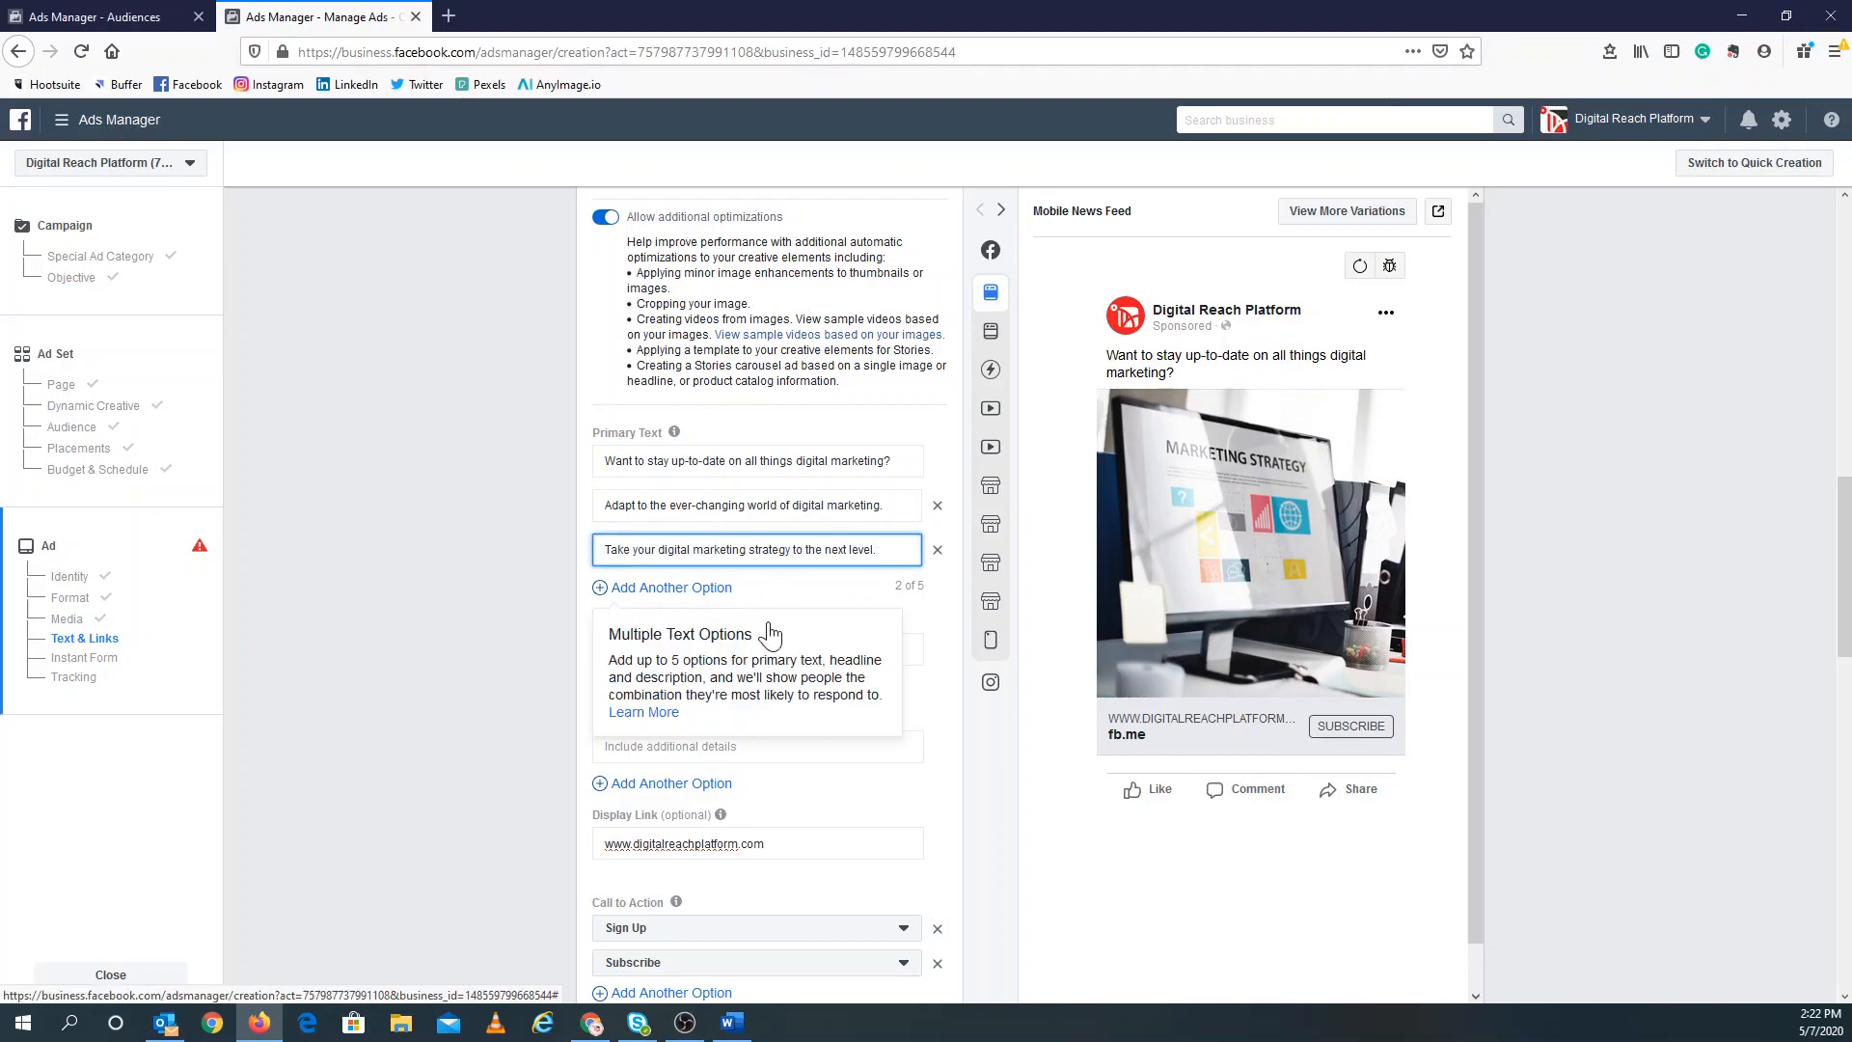
pyautogui.click(812, 617)
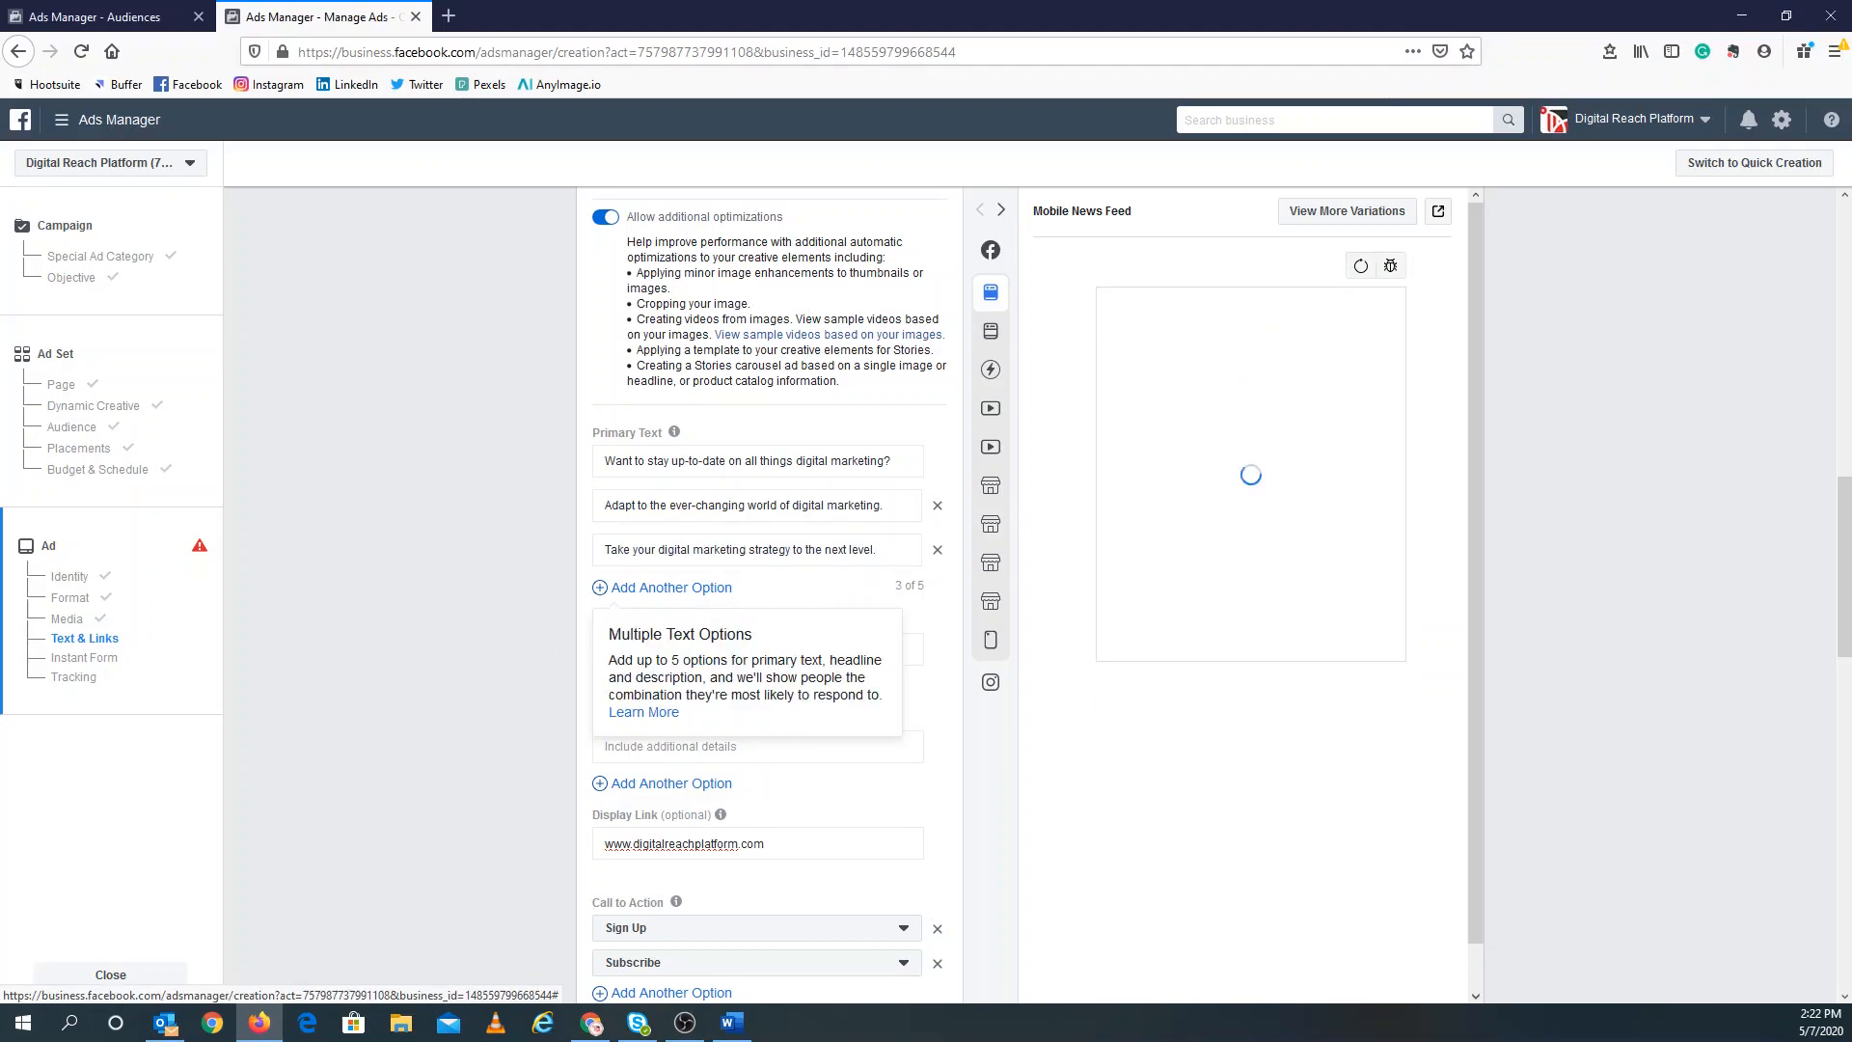
# Add a fourth primary text option reading "Digital marketing success is right around the corner.".
pyautogui.click(671, 588)
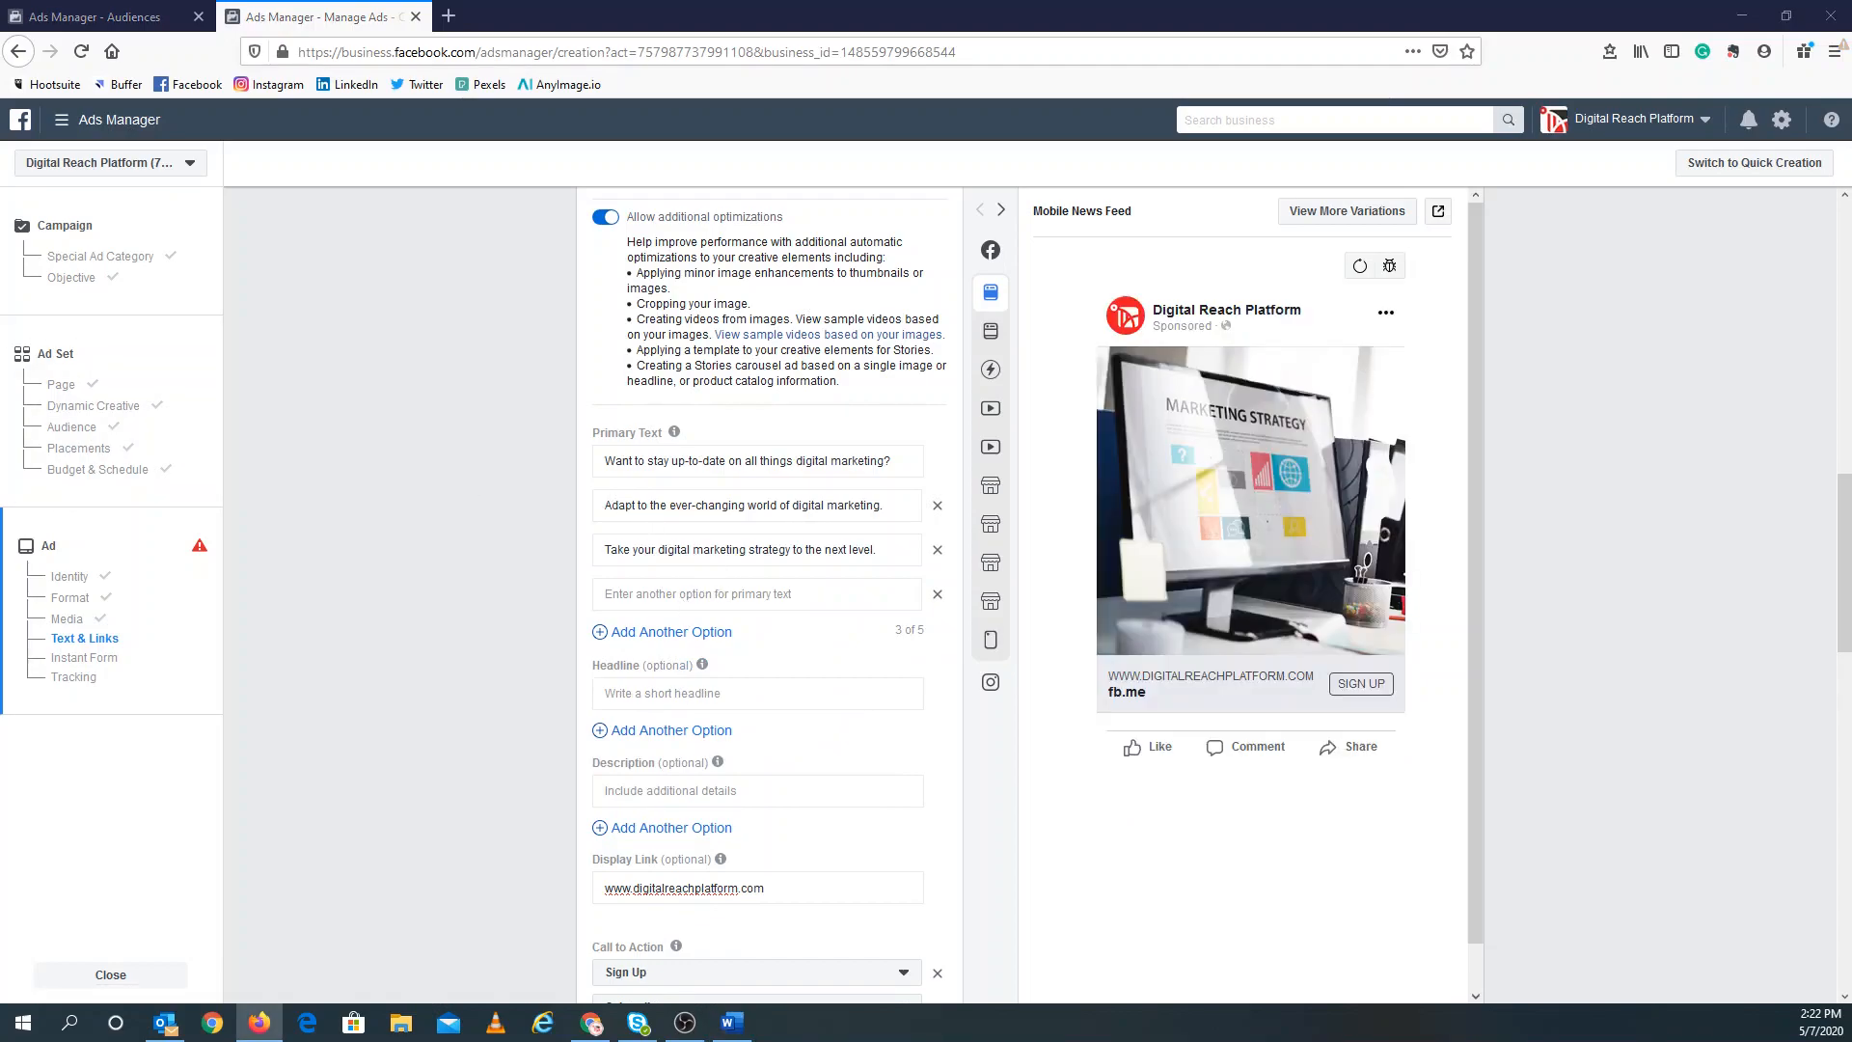
pyautogui.click(692, 595)
pyautogui.write('Digital marketing success is right around the corner.')
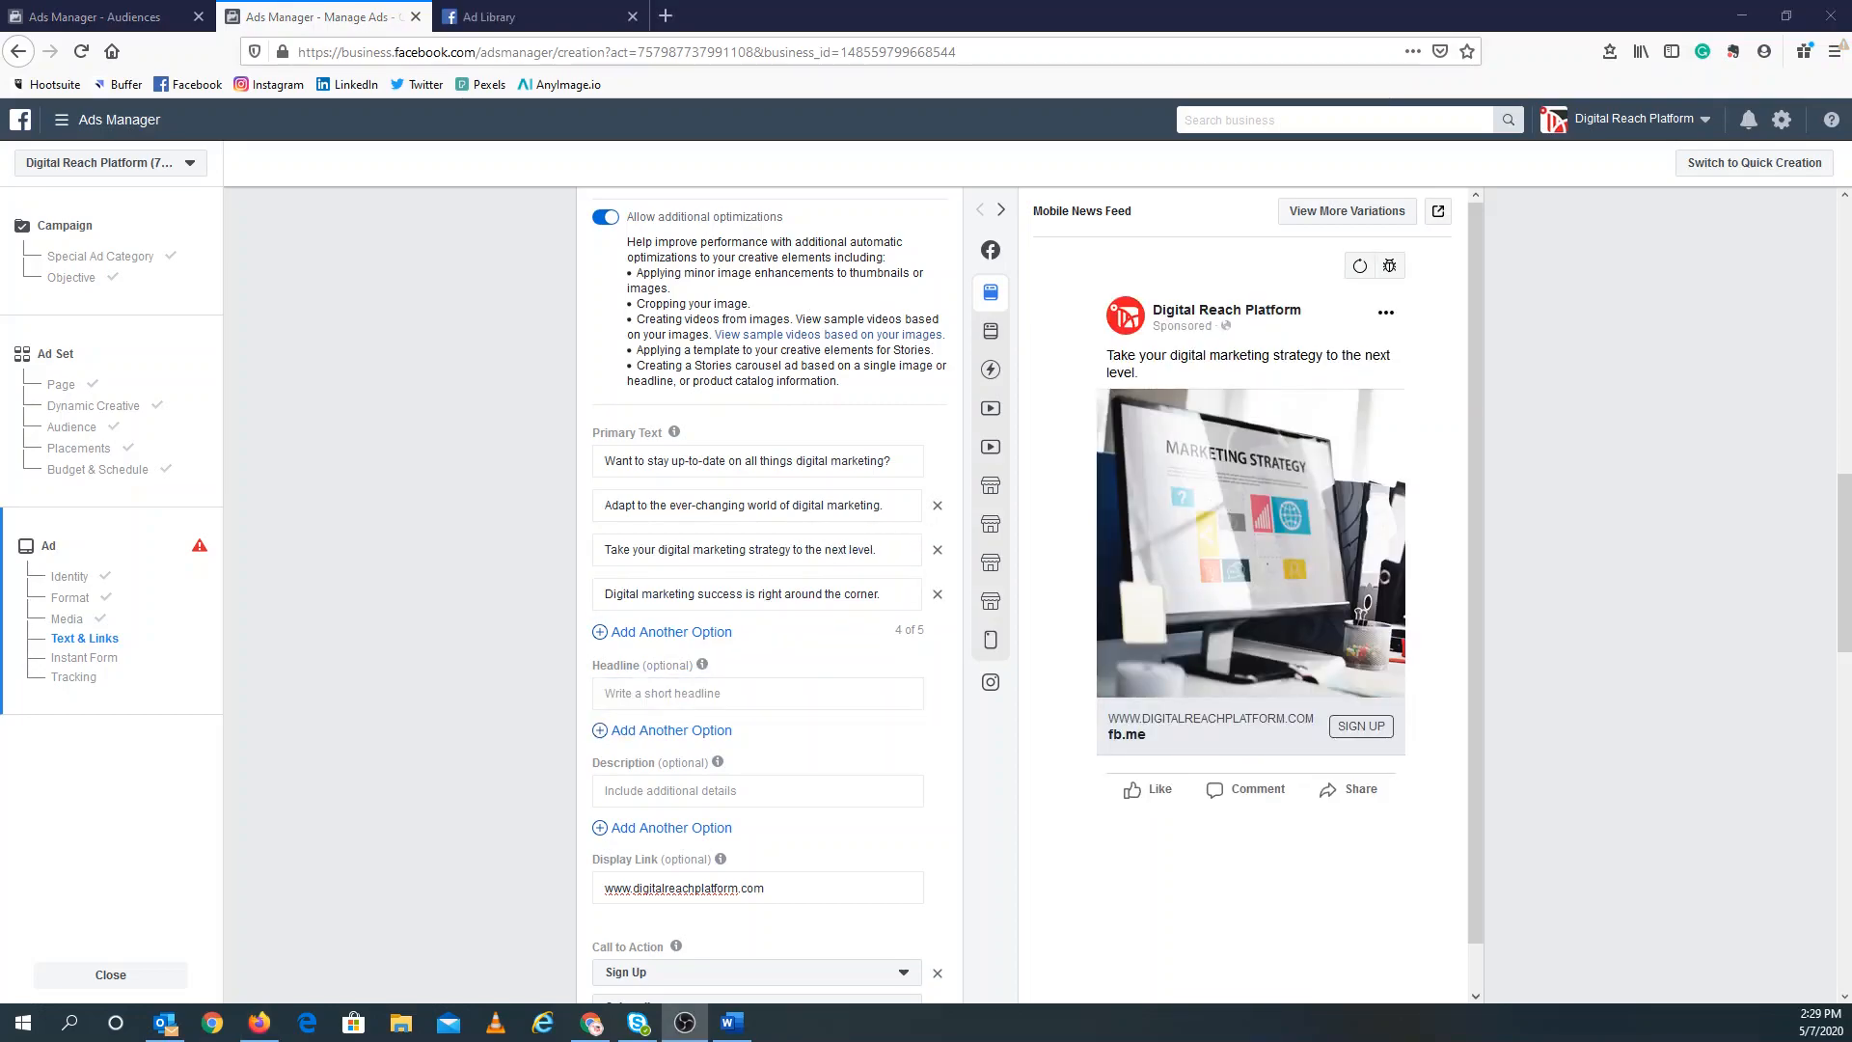
# Set the ad's headline to "Sign up for your daily dose of marketing content" and its description to "Sign up Now".
pyautogui.click(757, 694)
pyautogui.write('Sign up for your daily dose of marketing content')
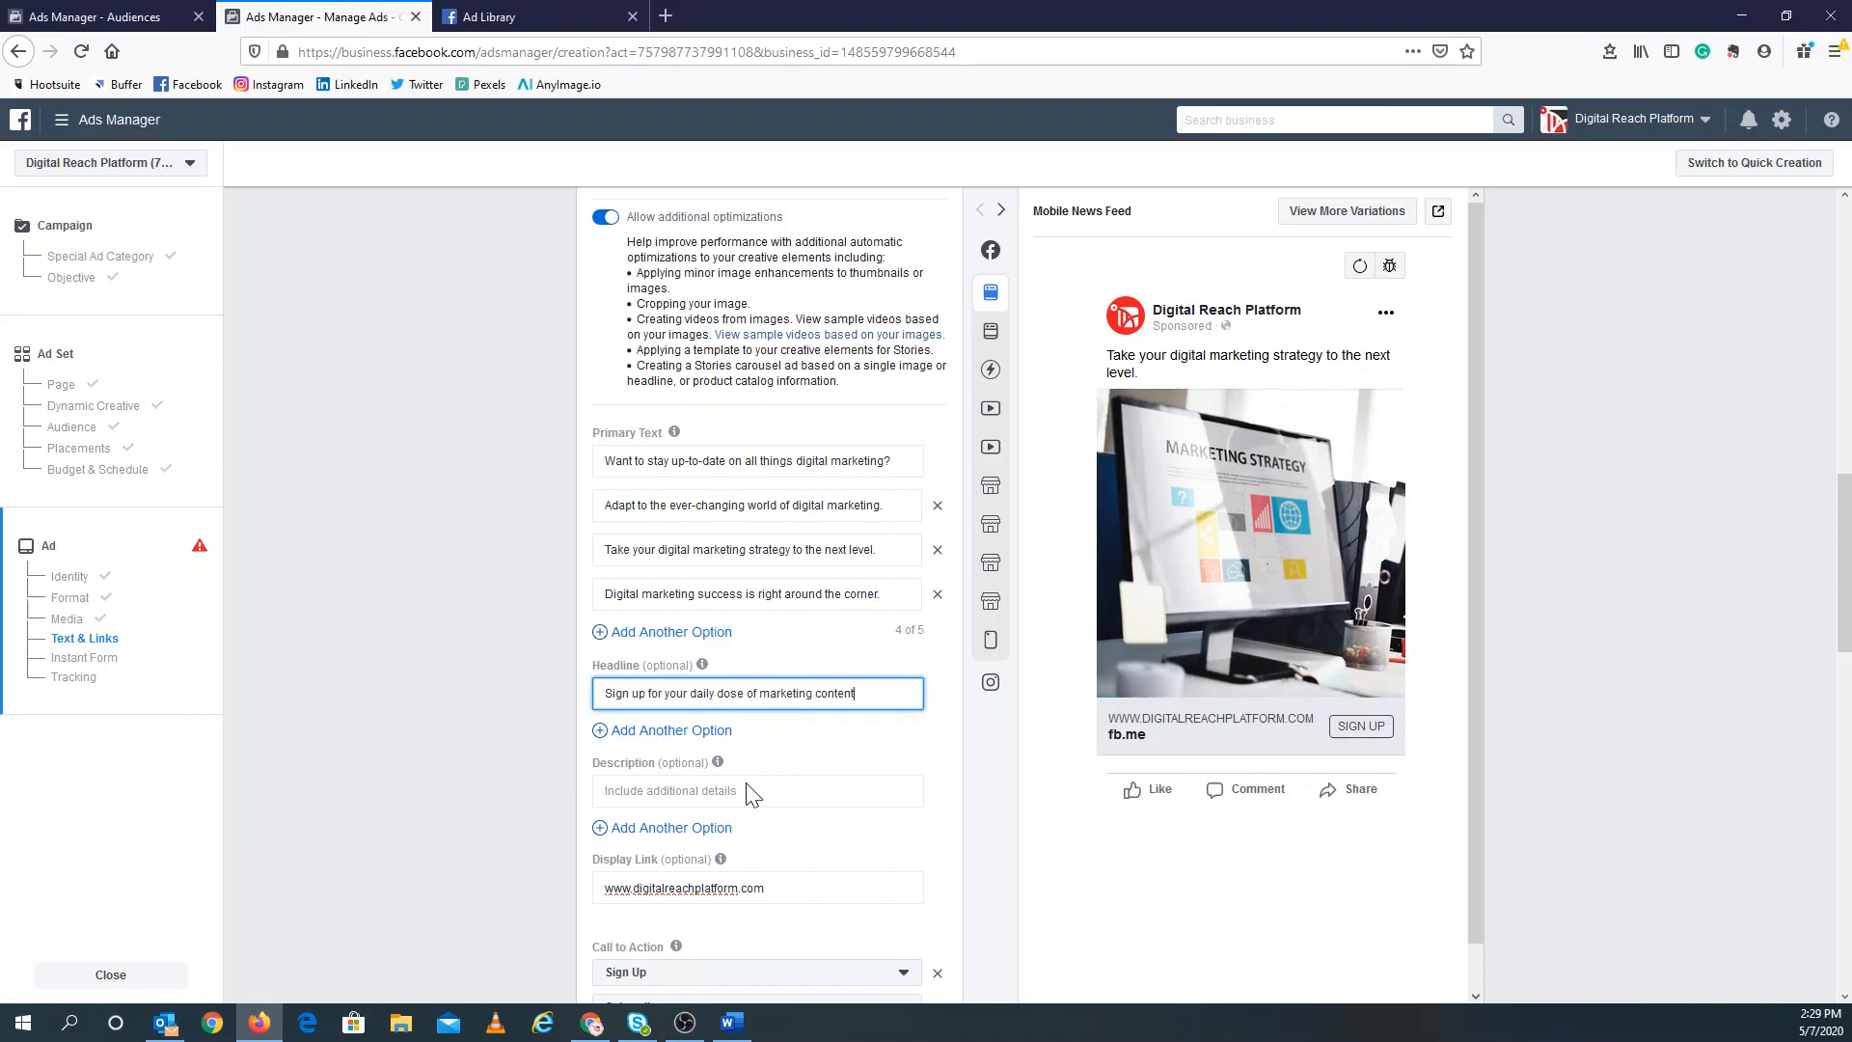
pyautogui.click(675, 792)
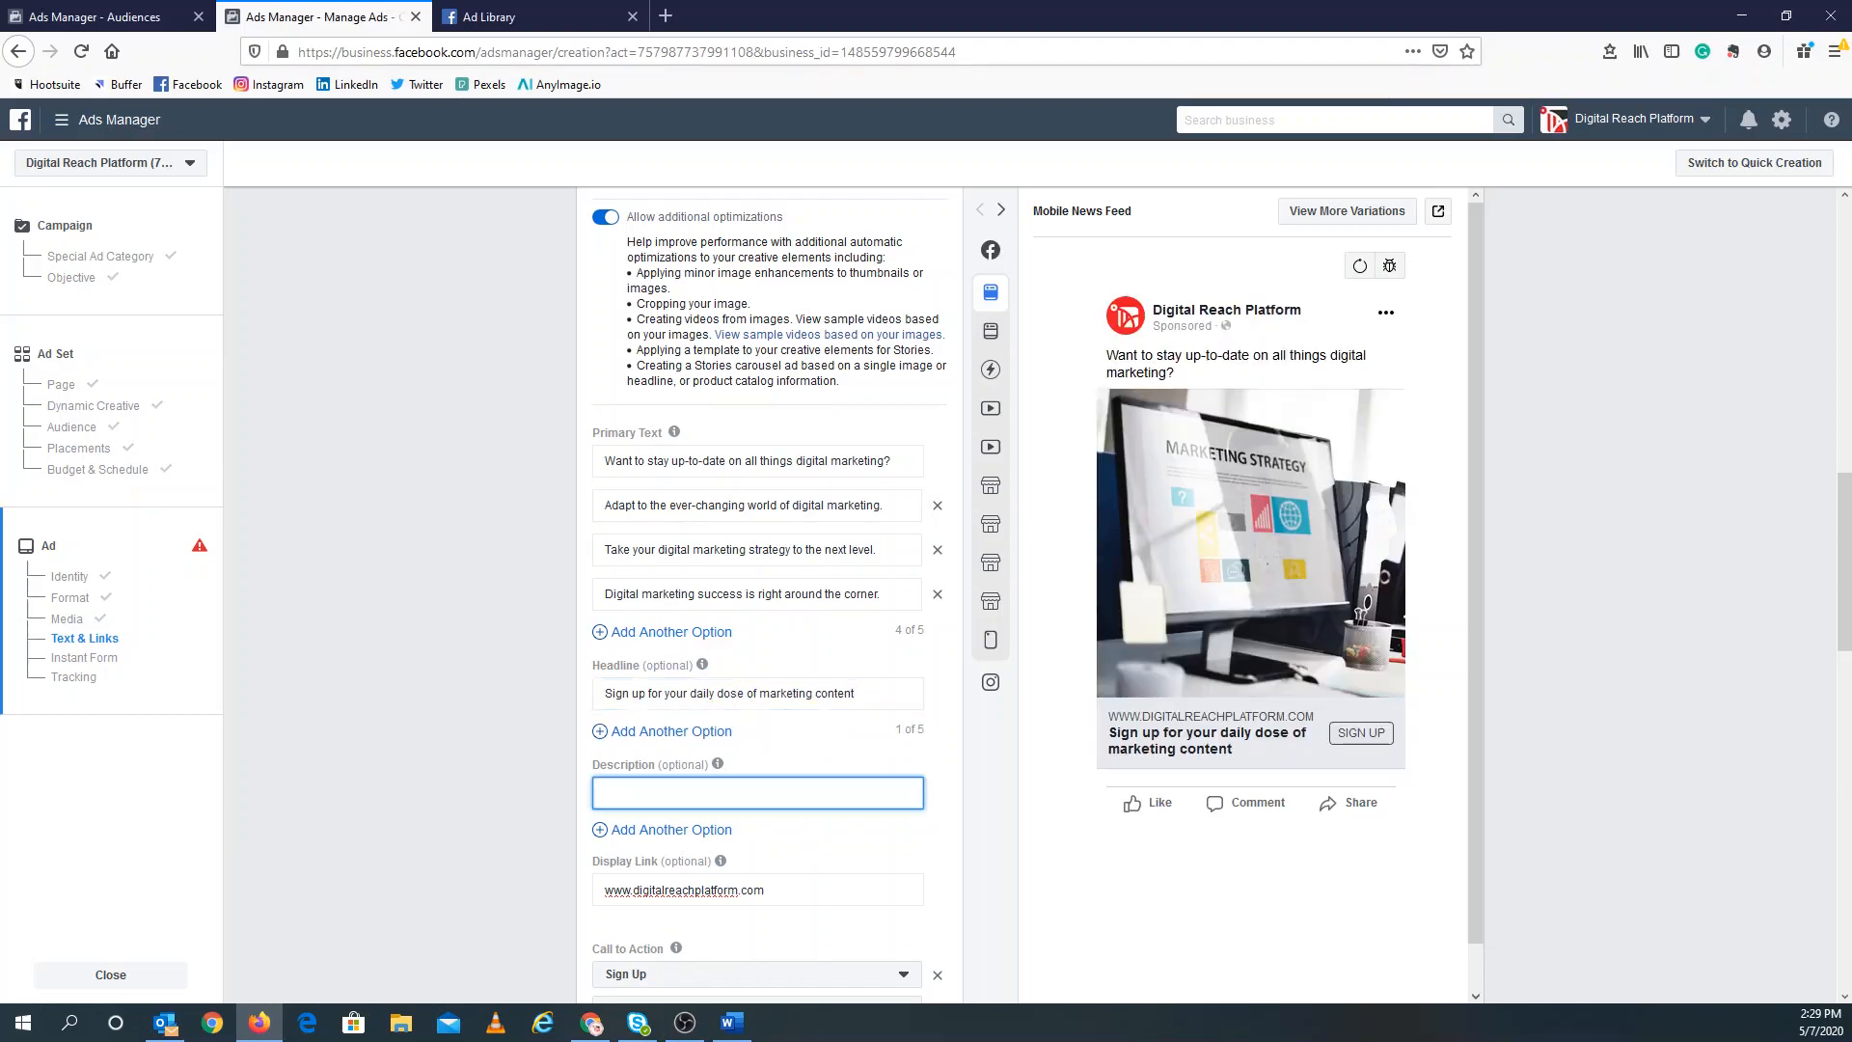
pyautogui.write('Sign up Now')
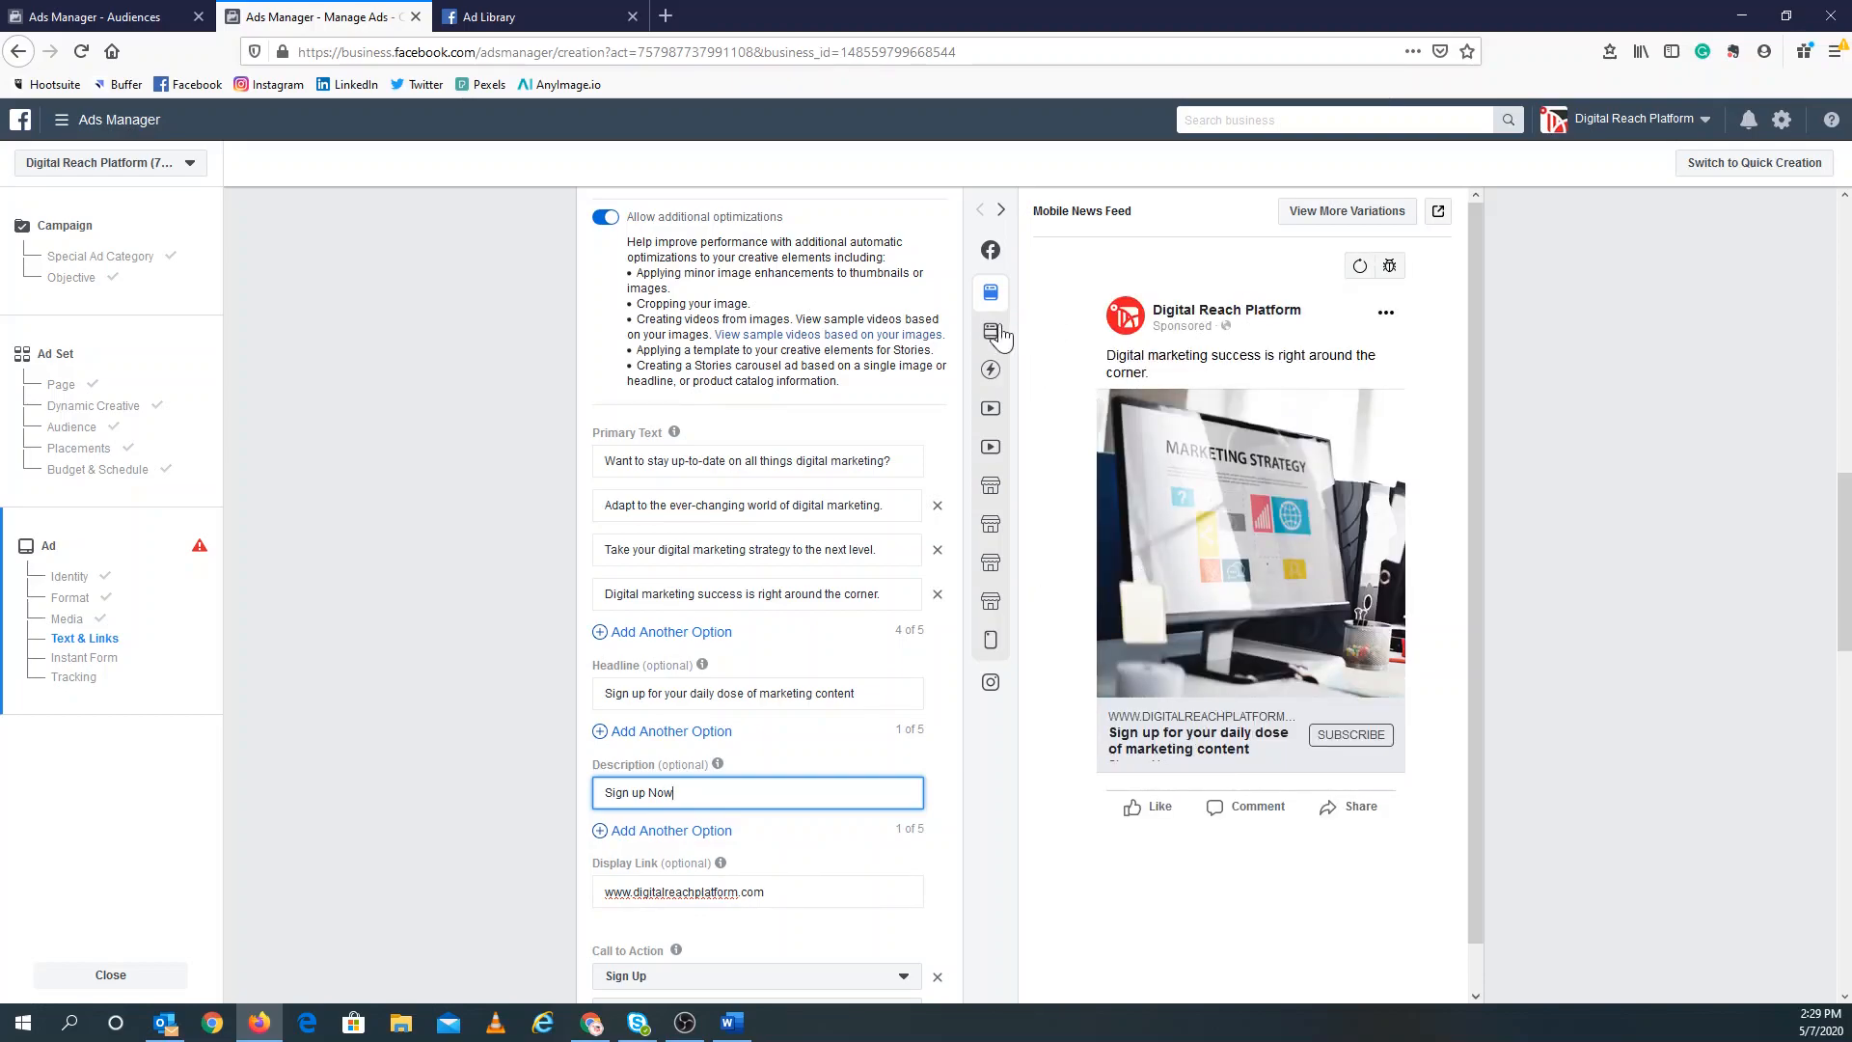
# Preview the ad in the Desktop News Feed placement to check its headline and description.
pyautogui.moveTo(991, 335)
pyautogui.click(1049, 335)
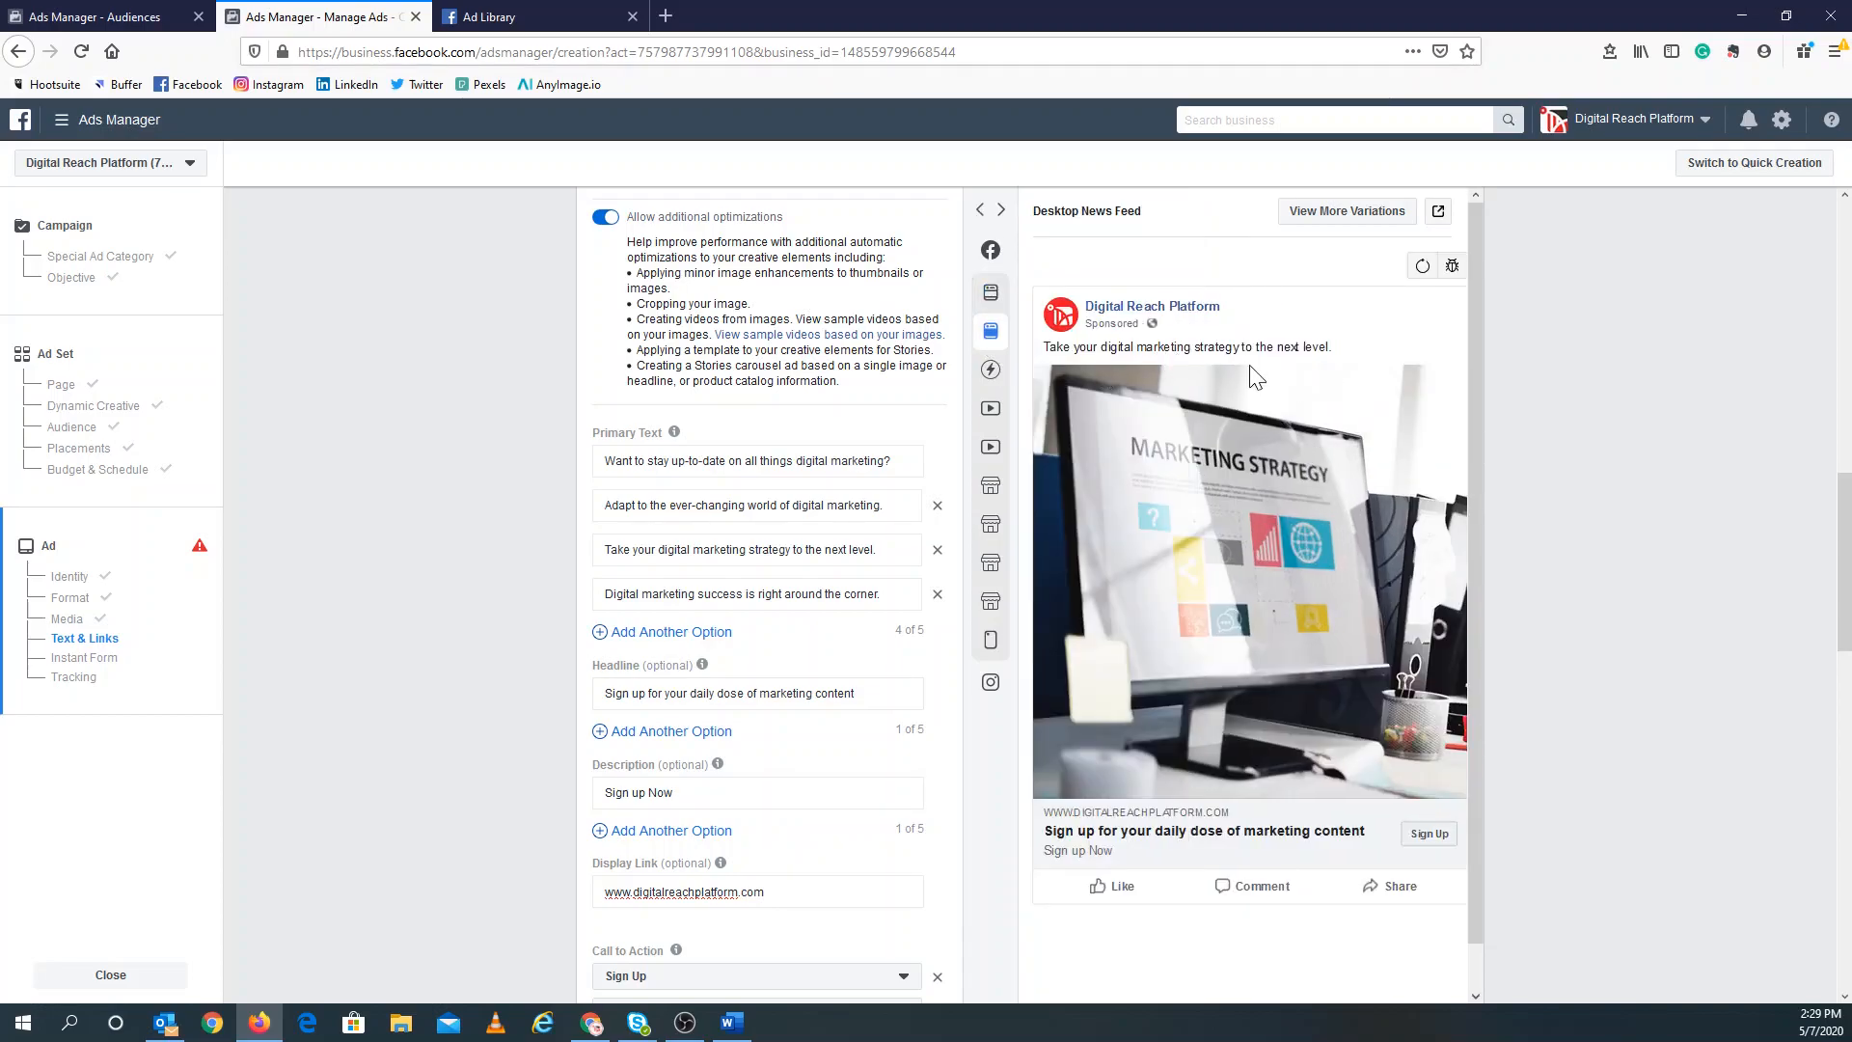
pyautogui.scroll(-1, 1260, 548)
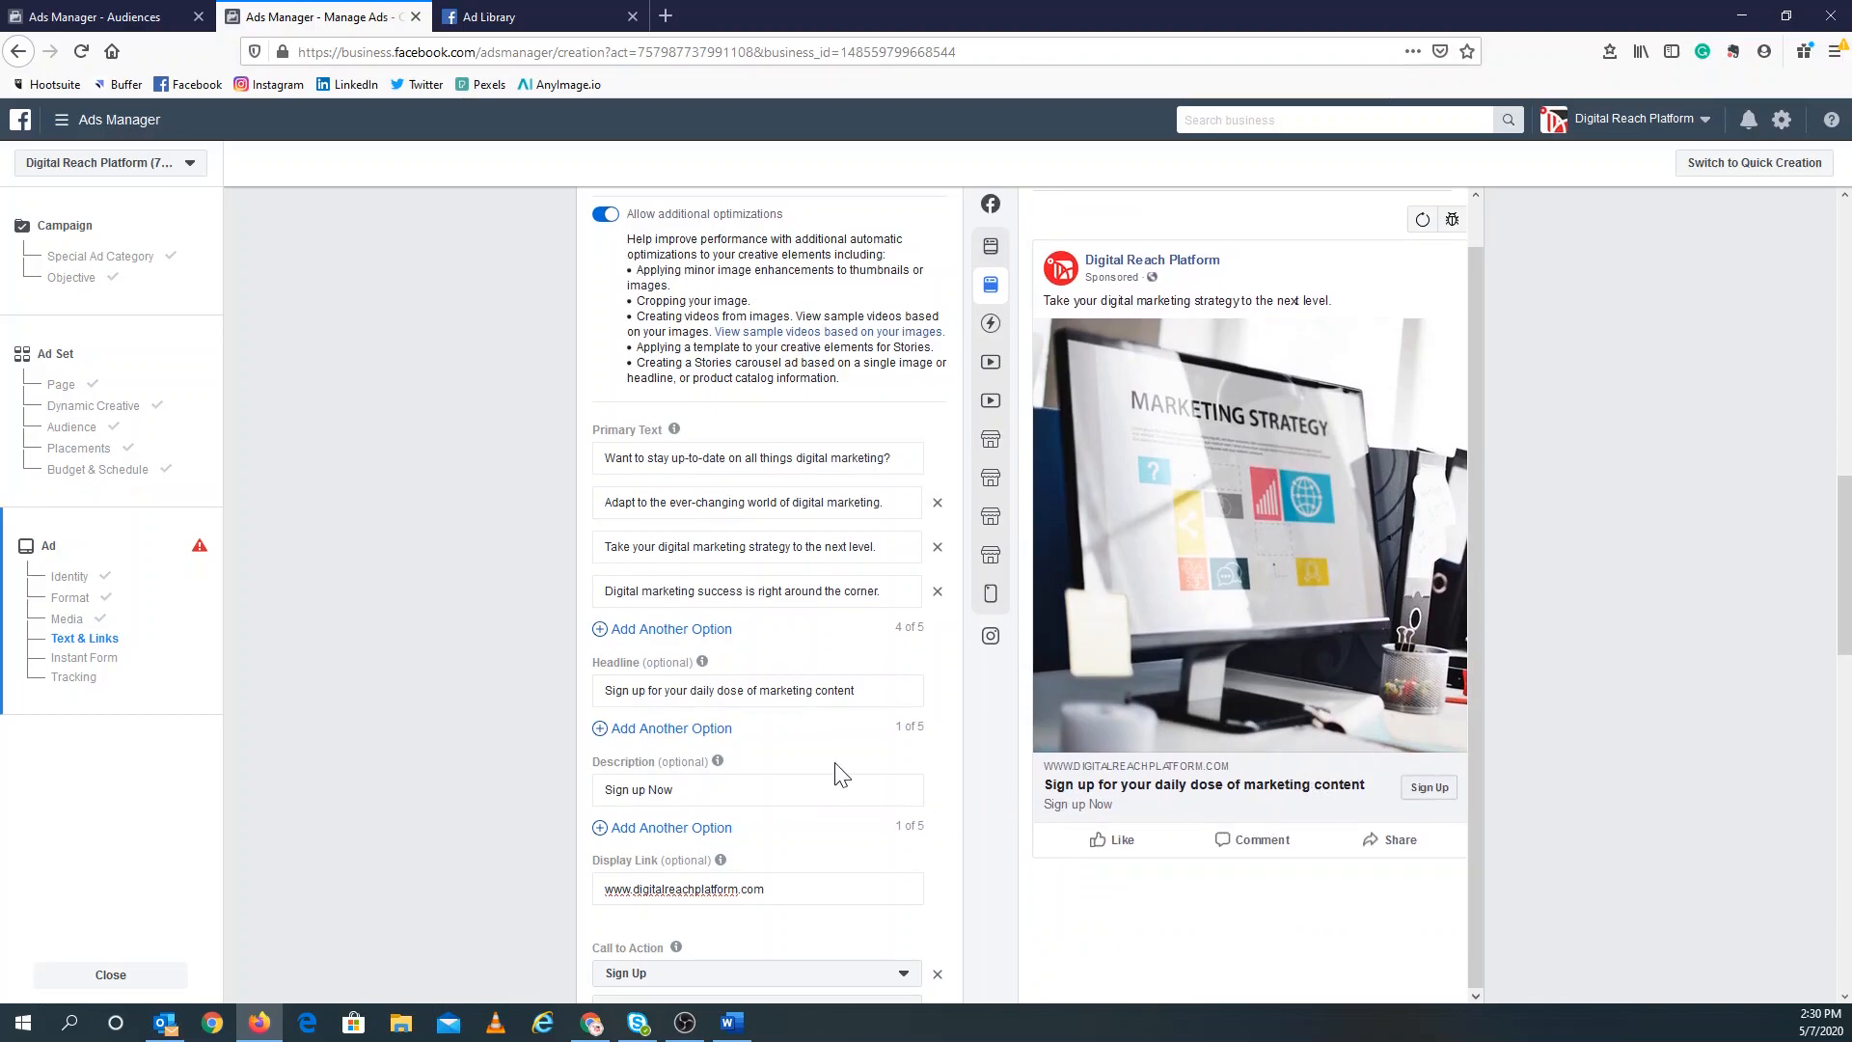
# Create a new instant form for the ad and name it "DRP Newsletter Sign up".
pyautogui.scroll(-3, 835, 767)
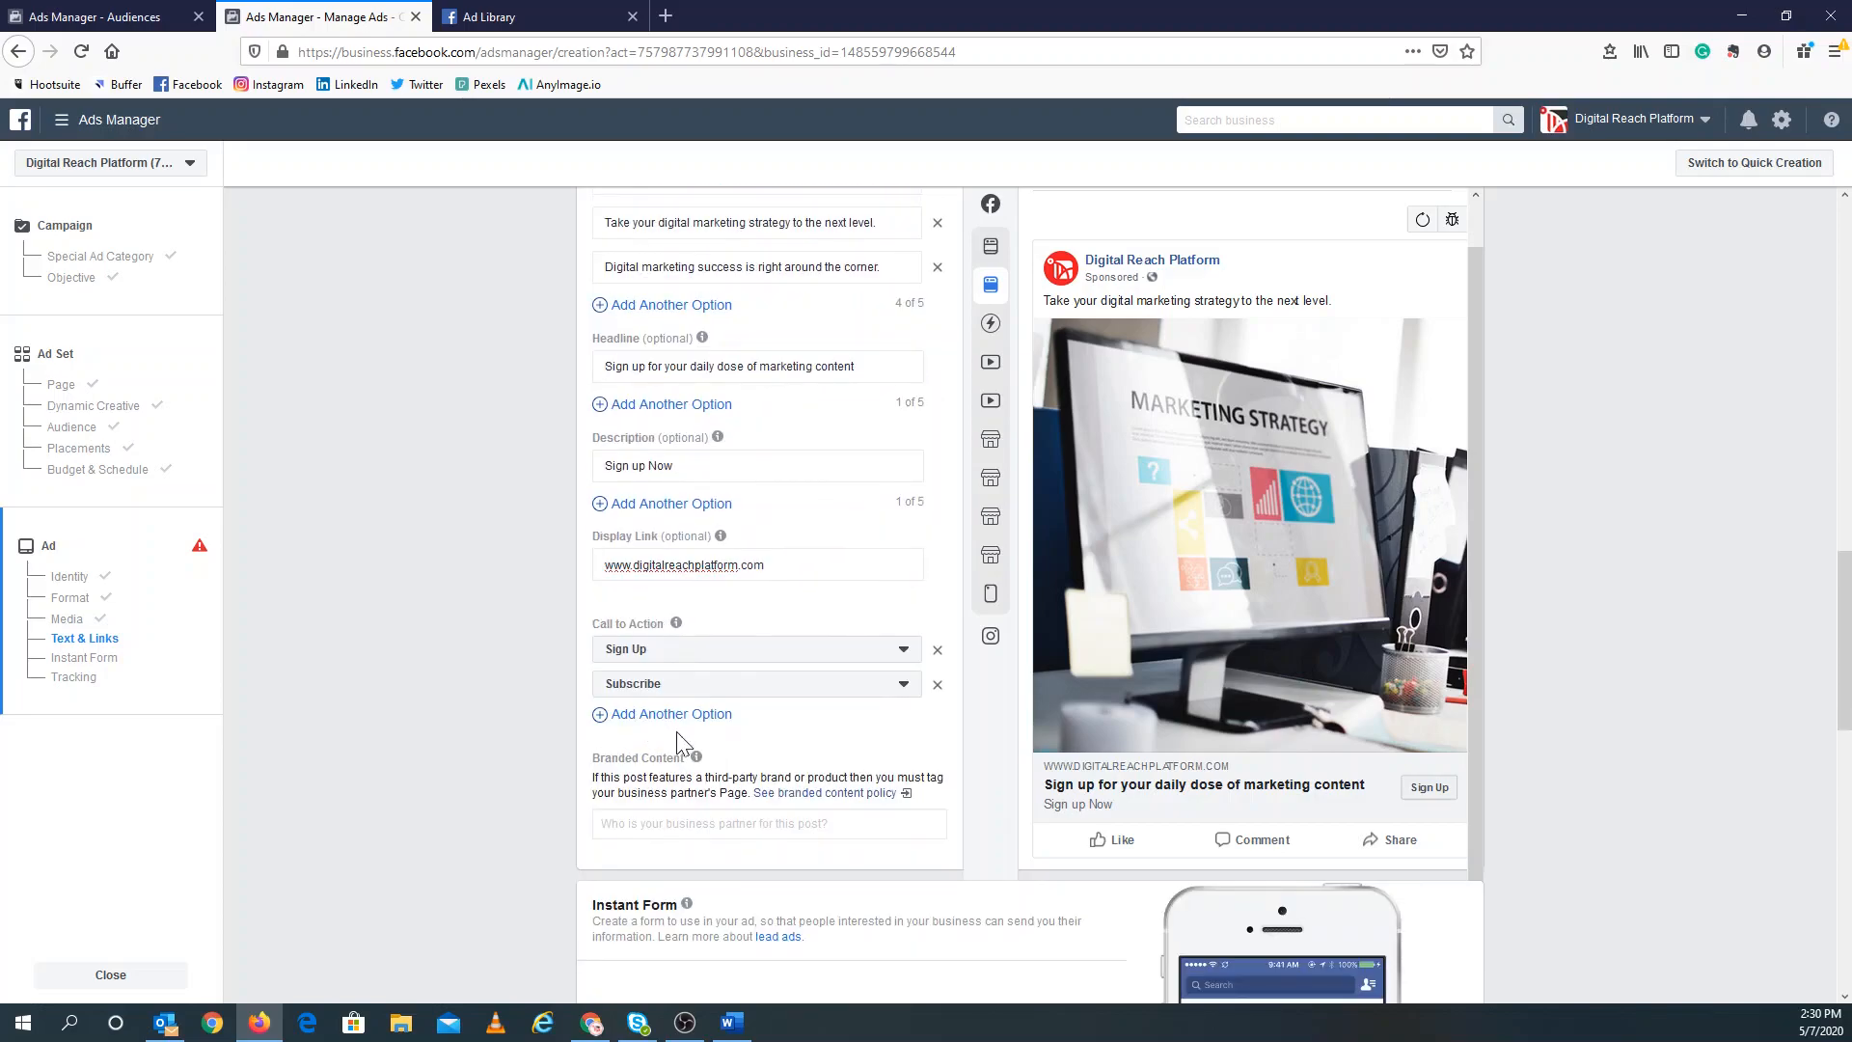
pyautogui.scroll(-1, 762, 724)
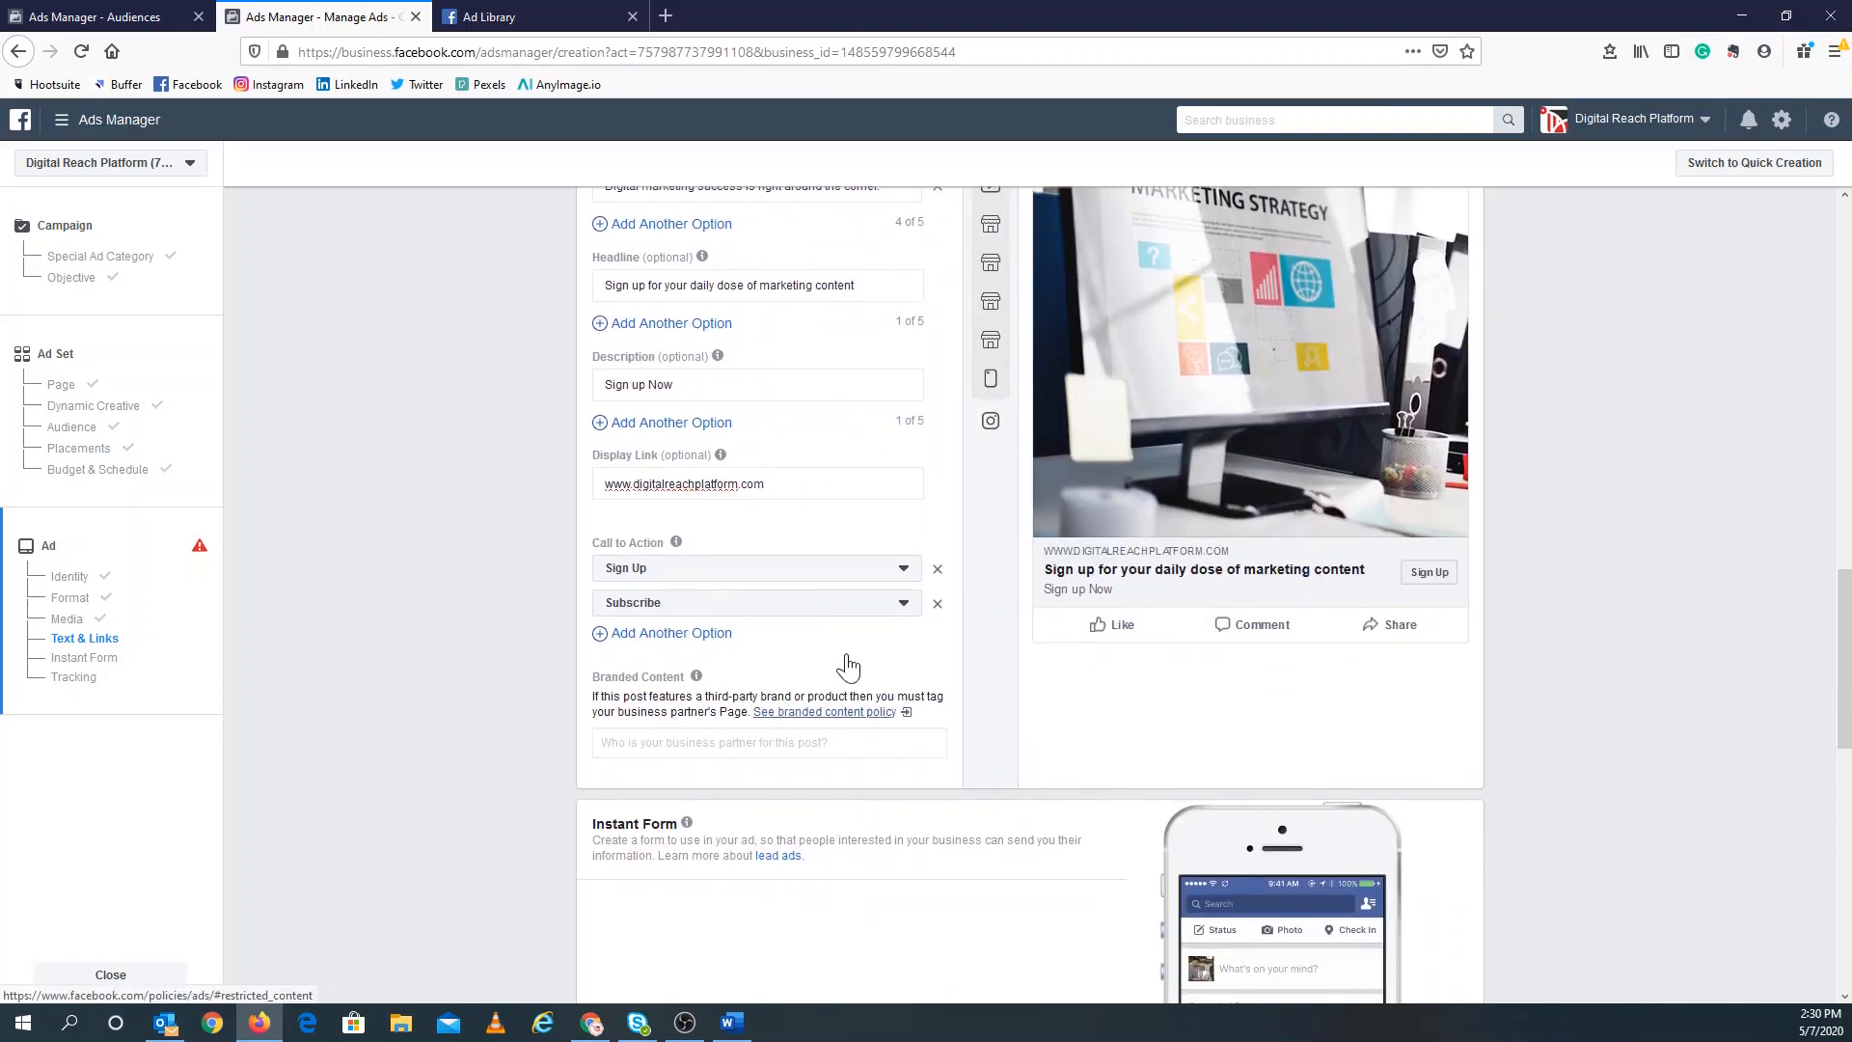
pyautogui.scroll(-3, 852, 666)
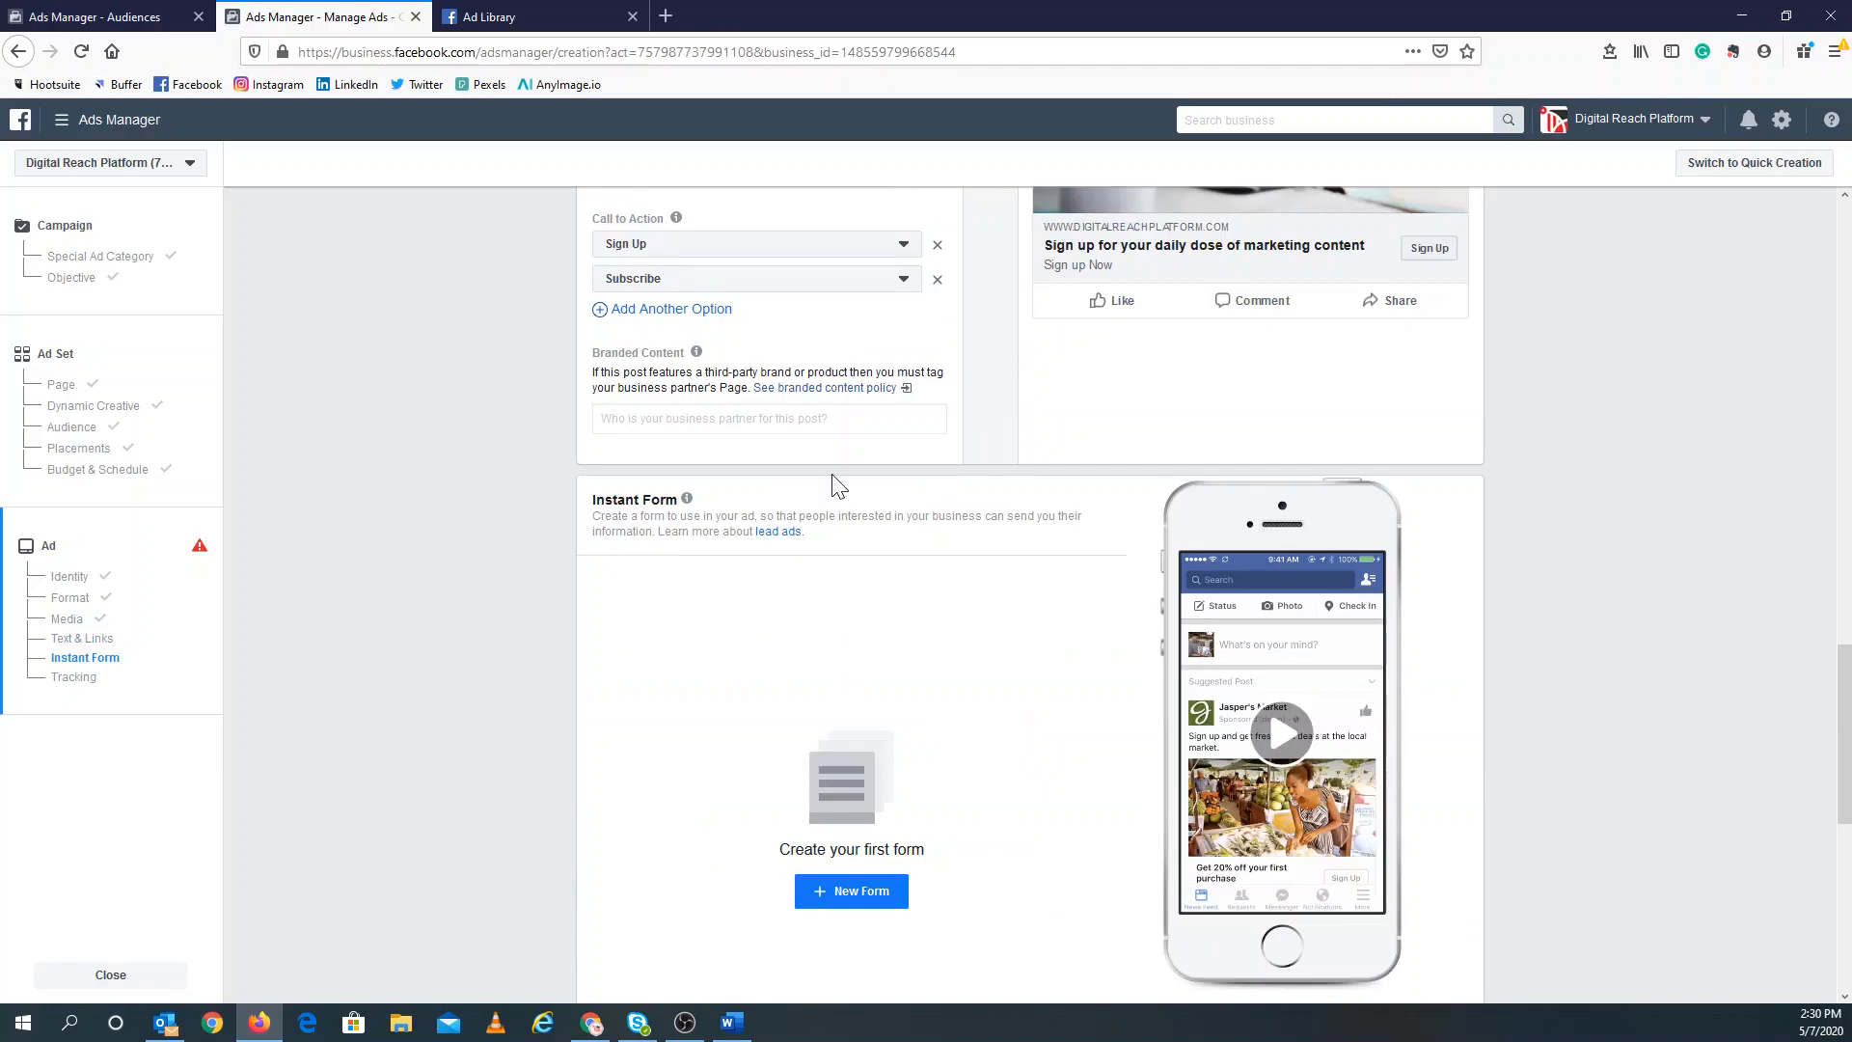
pyautogui.scroll(-2, 889, 774)
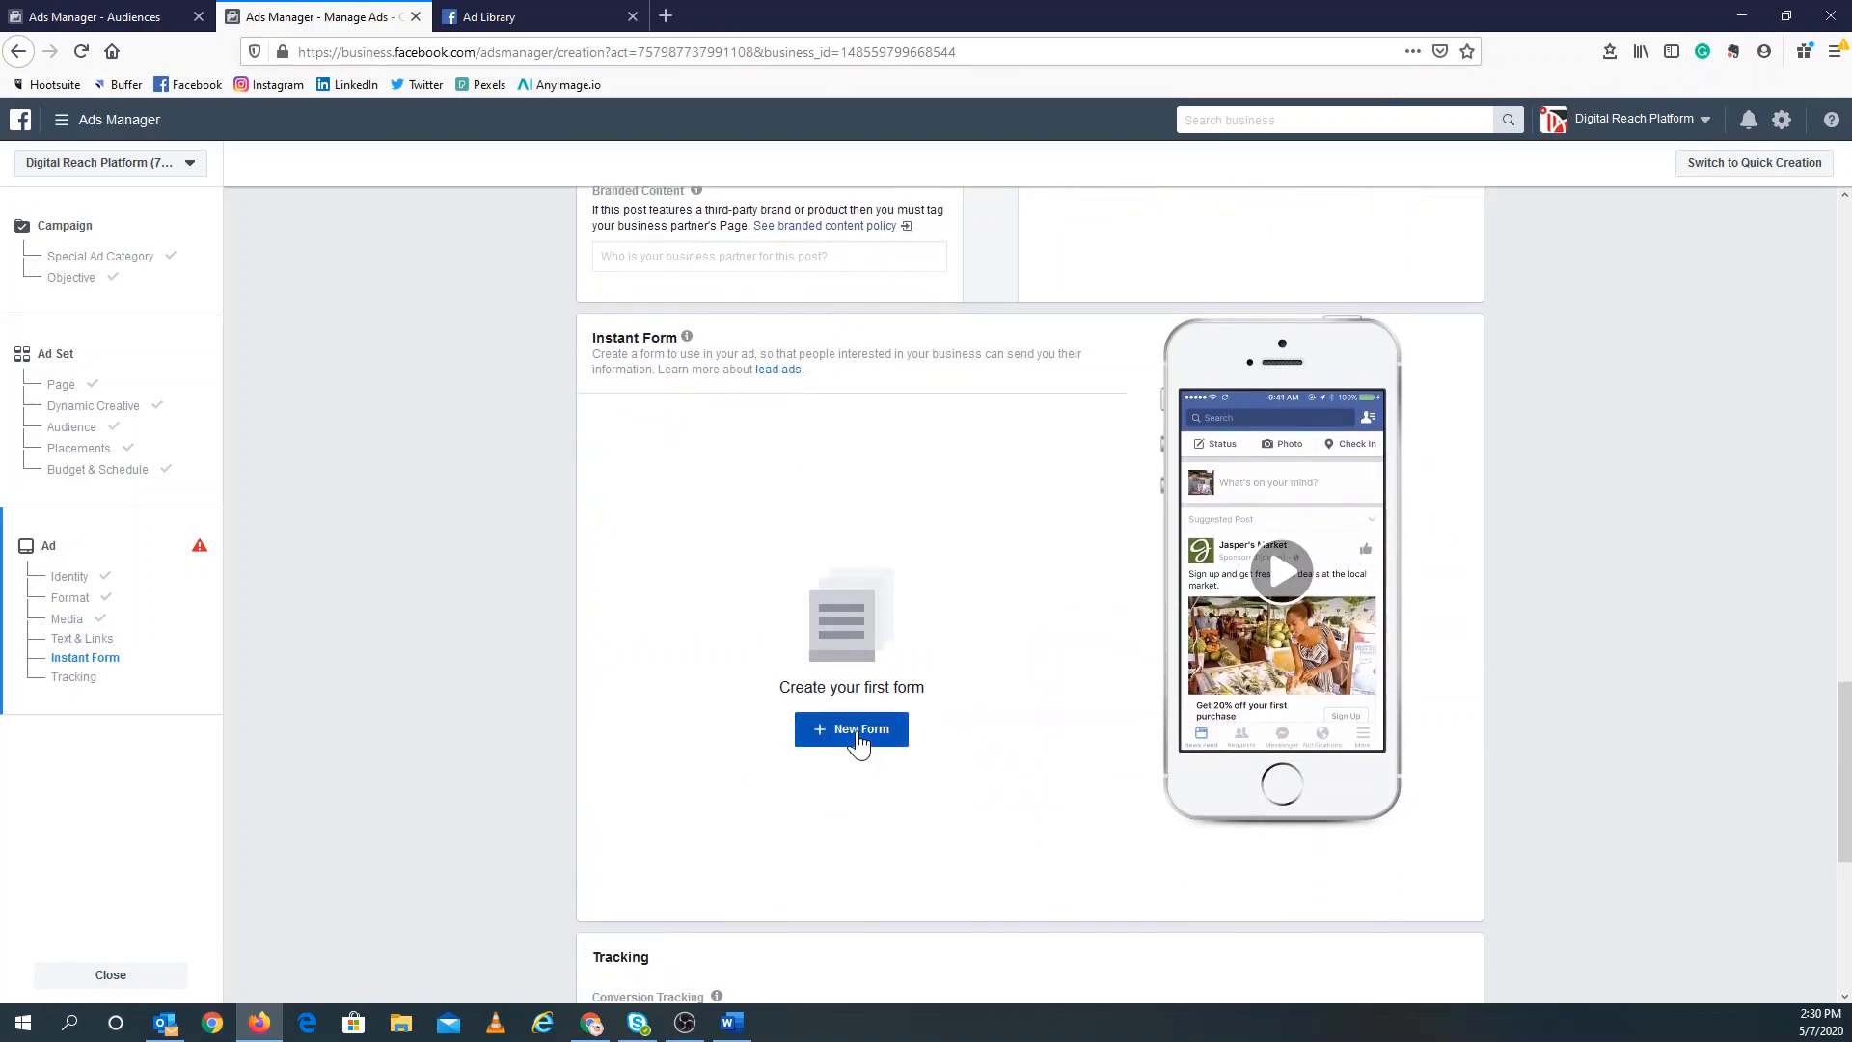
pyautogui.click(857, 733)
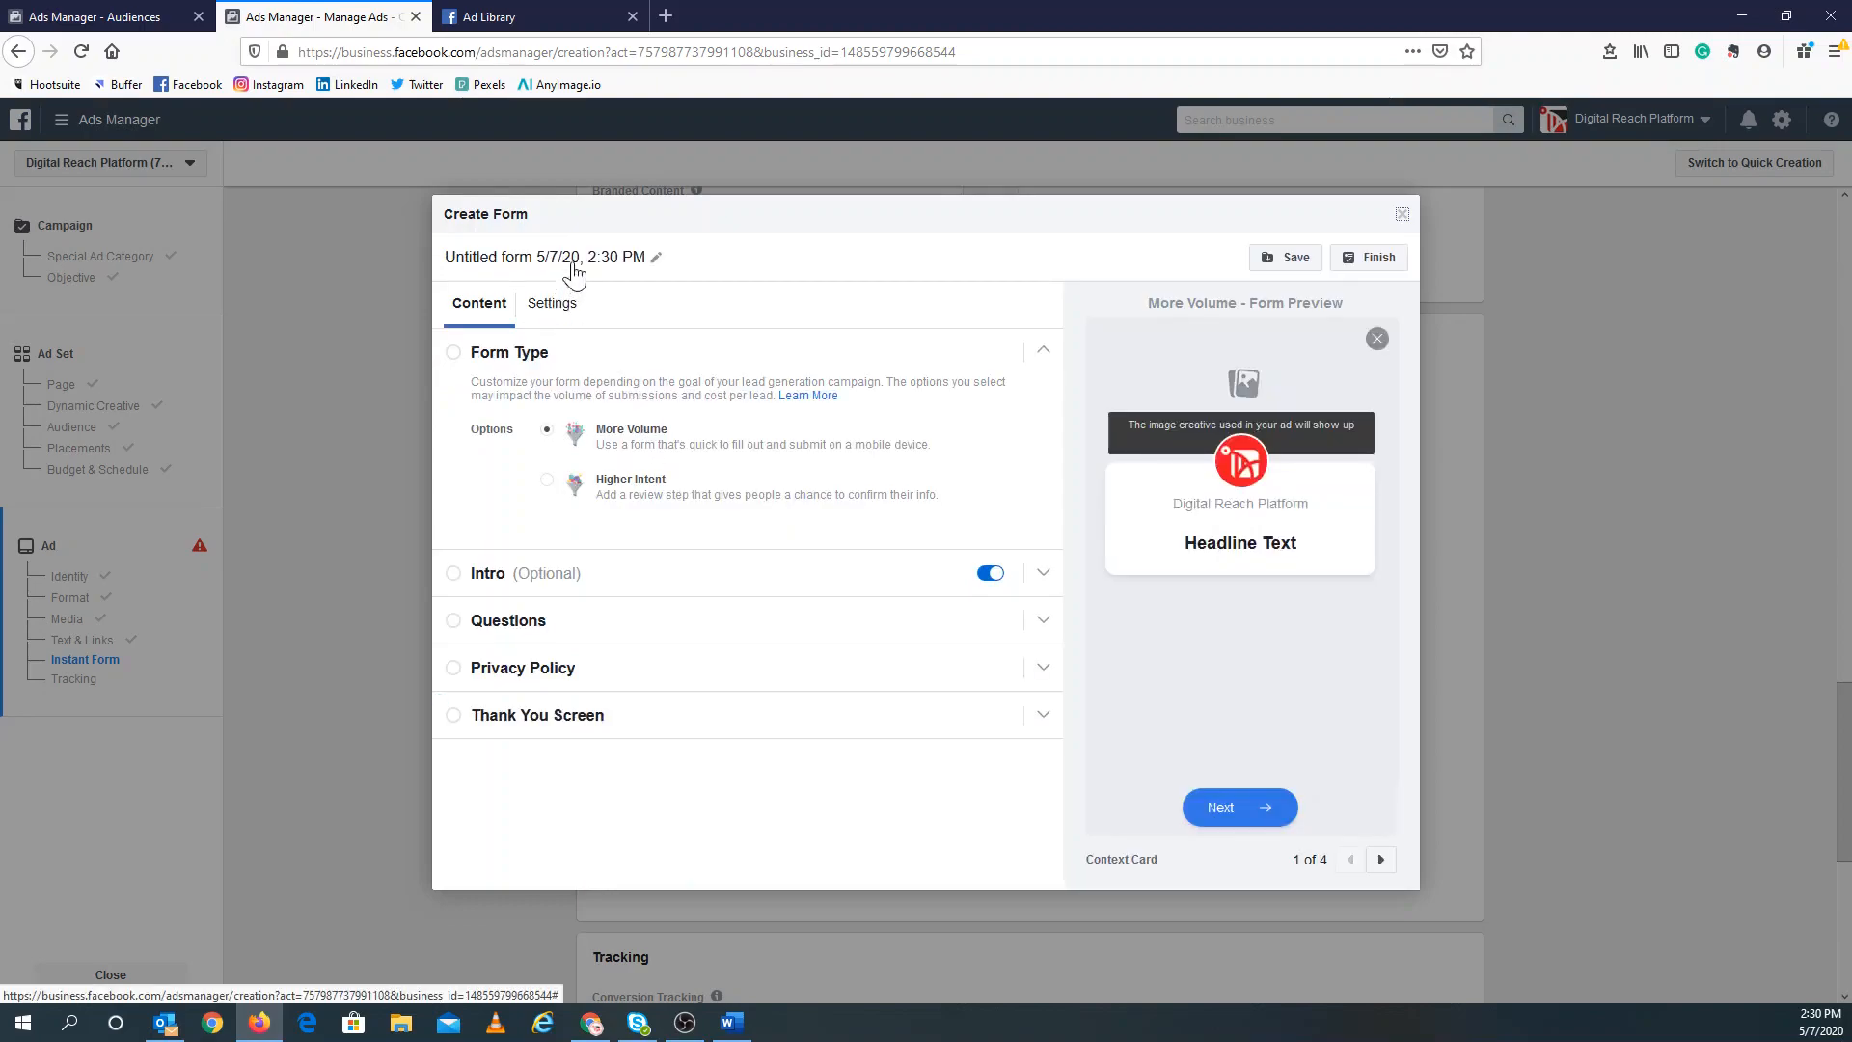
pyautogui.click(574, 257)
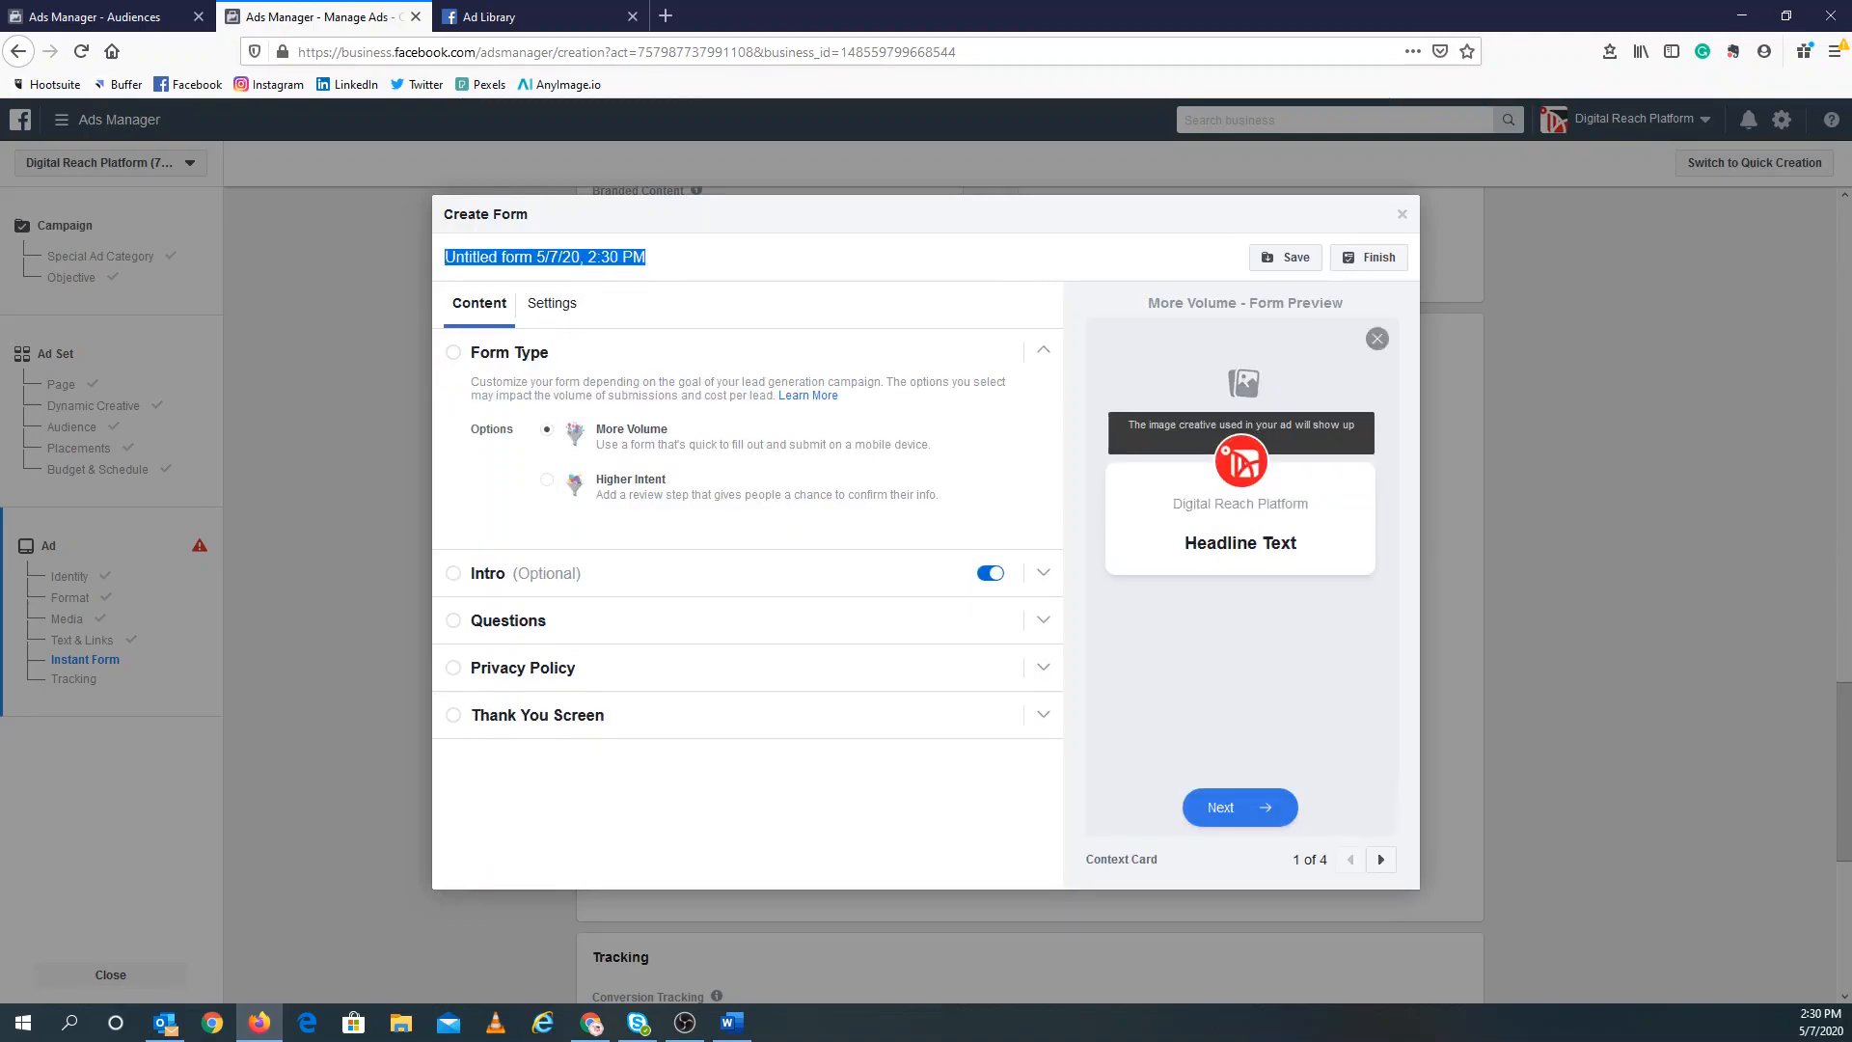
pyautogui.write('DRP N')
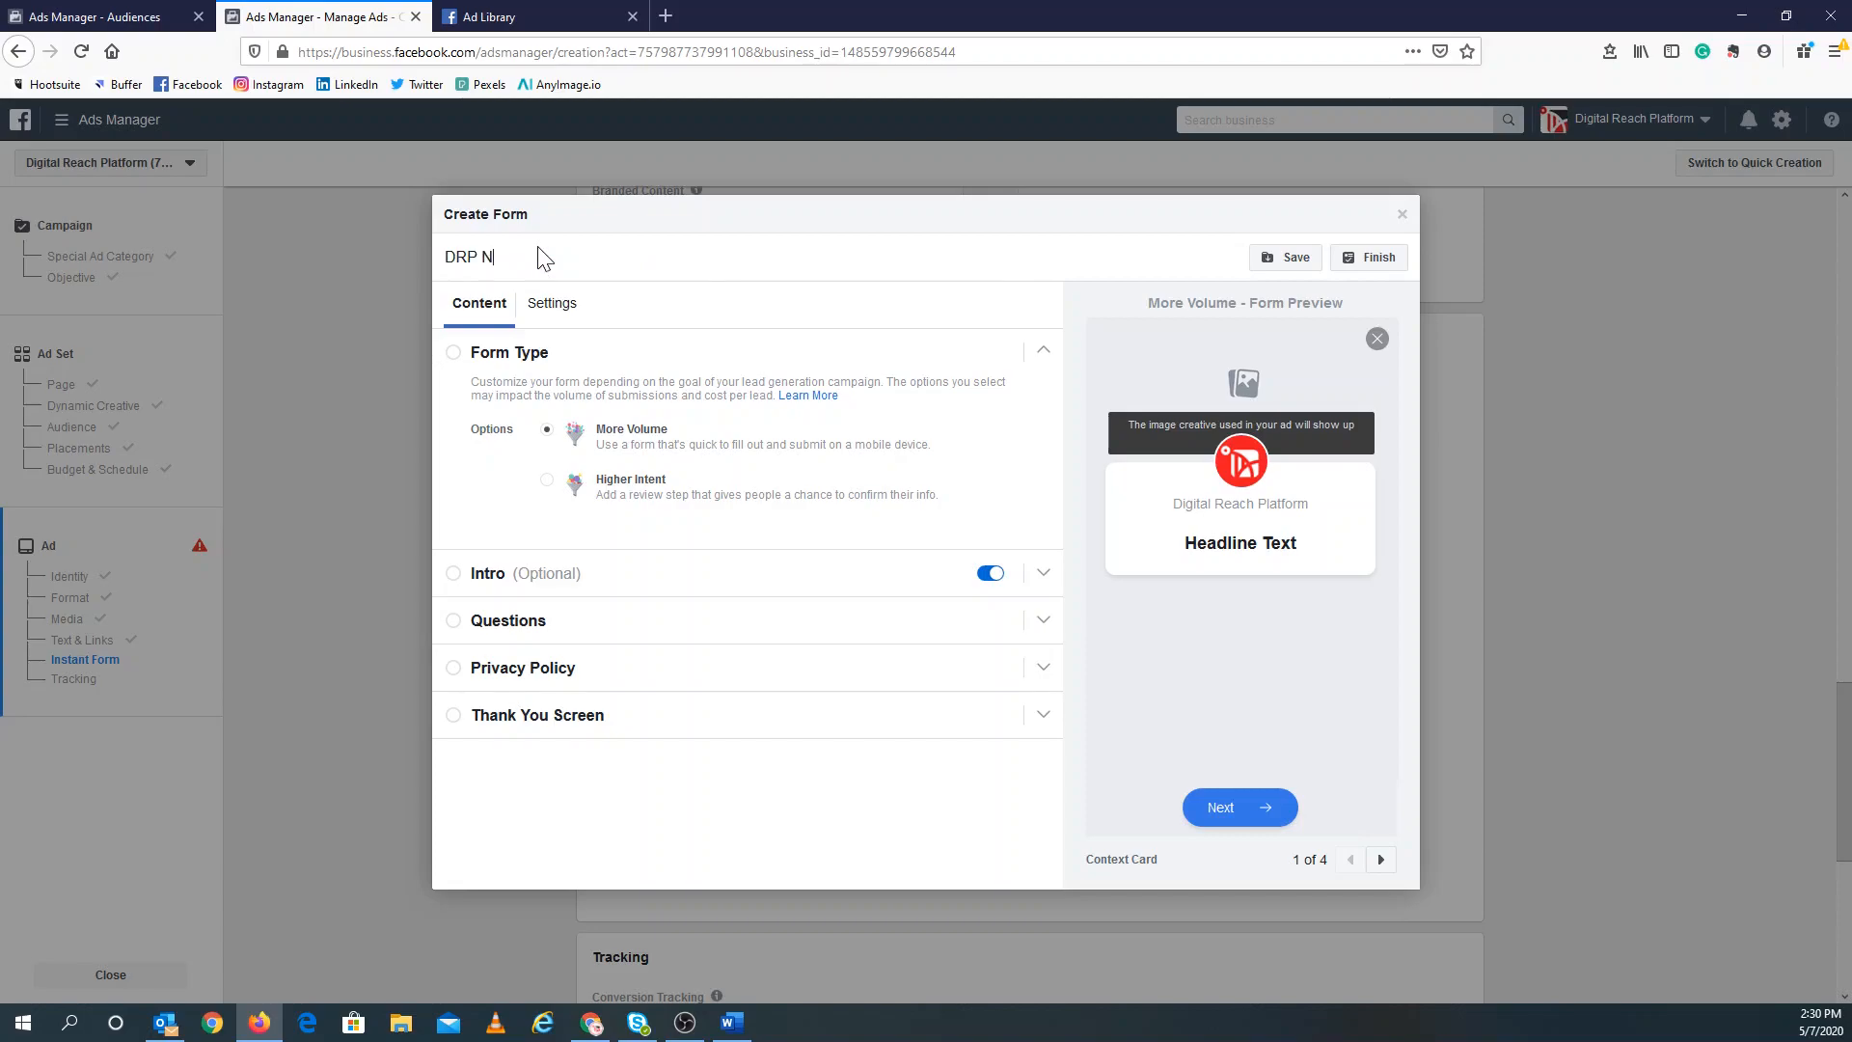
pyautogui.write('ewsletter Signup')
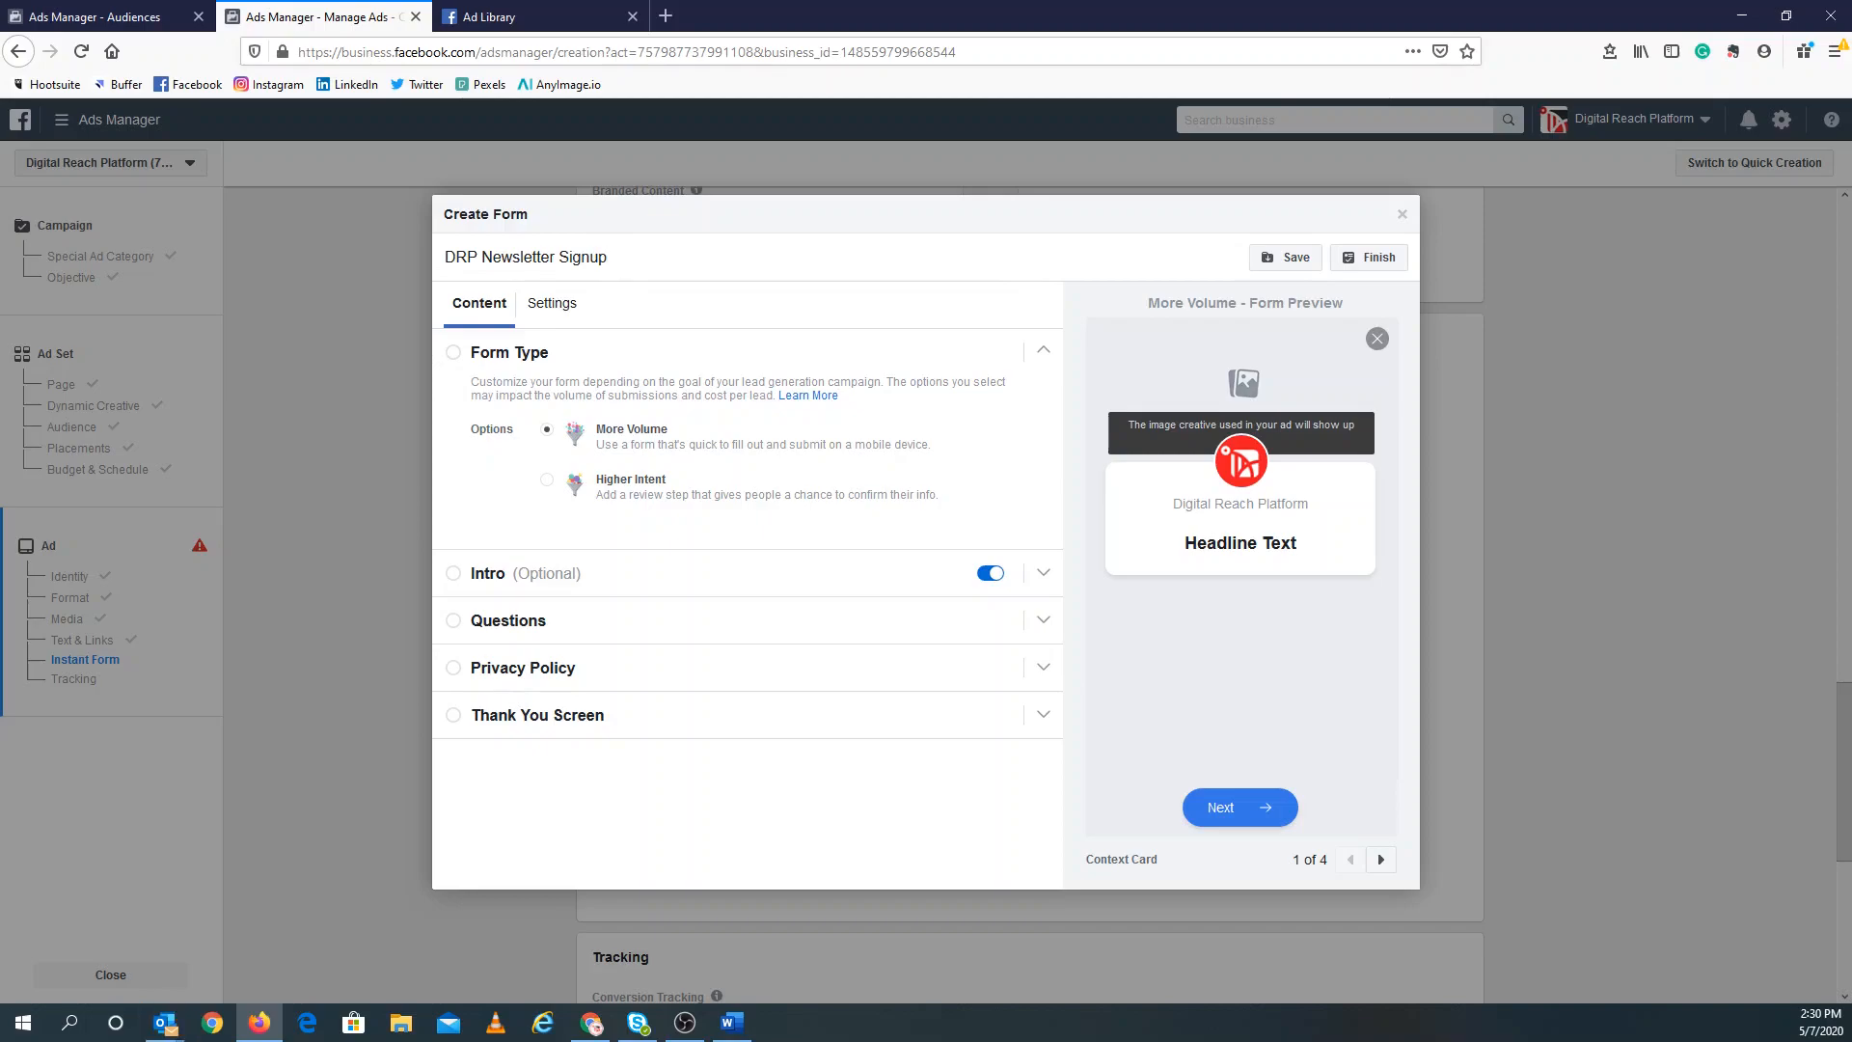
pyautogui.click(592, 258)
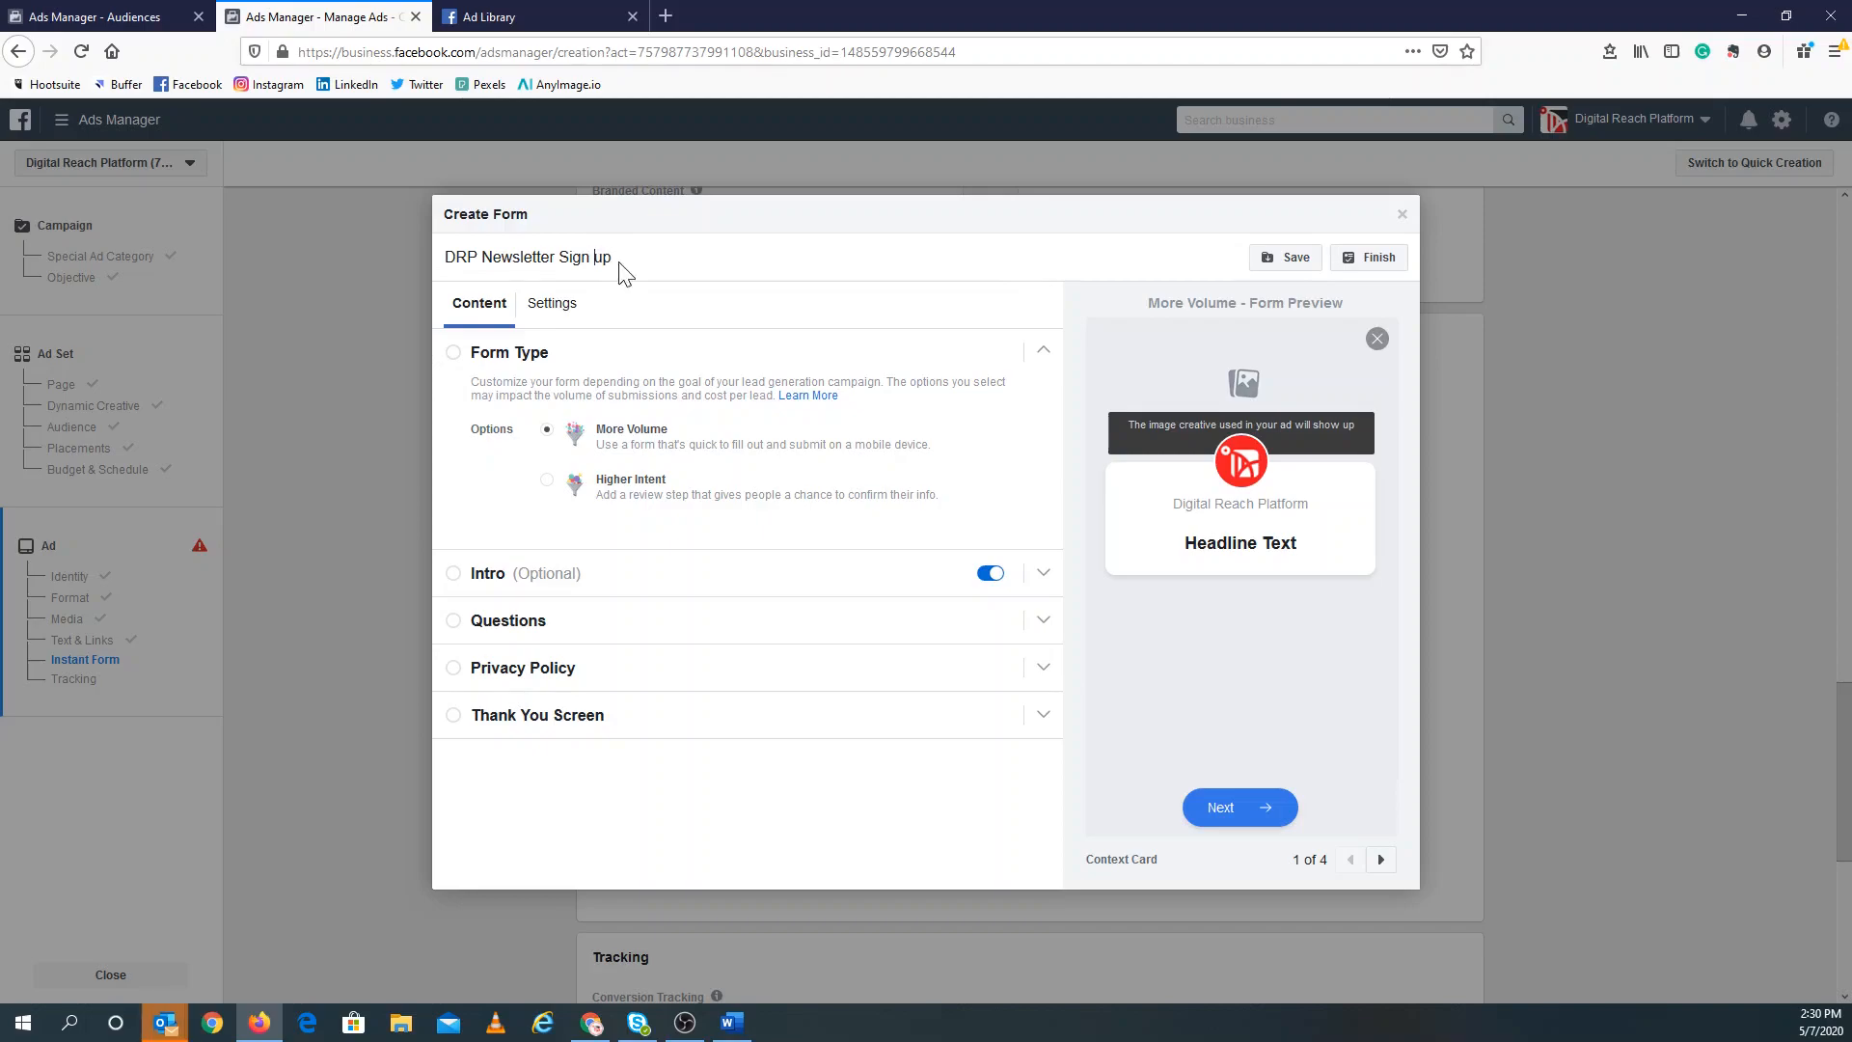
# Look over the form's configuration settings and turn off the optional Intro section in its content.
pyautogui.click(539, 322)
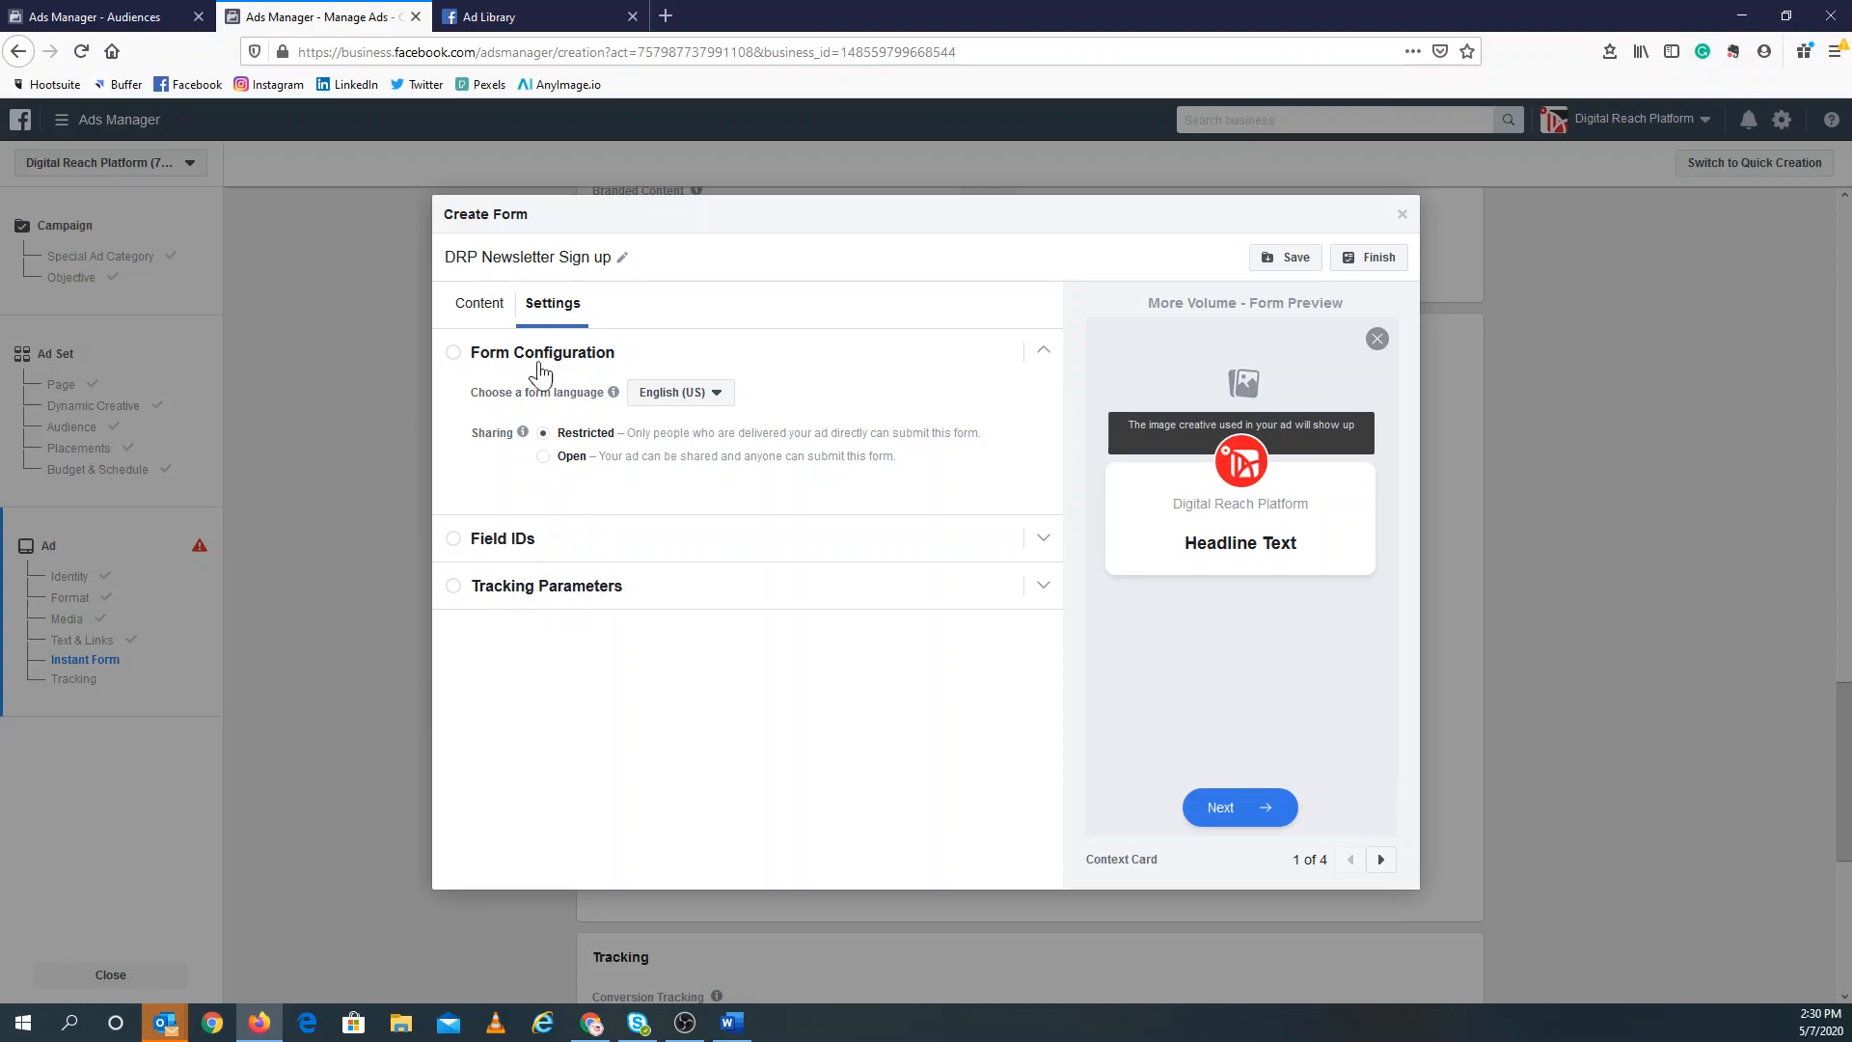
pyautogui.click(477, 314)
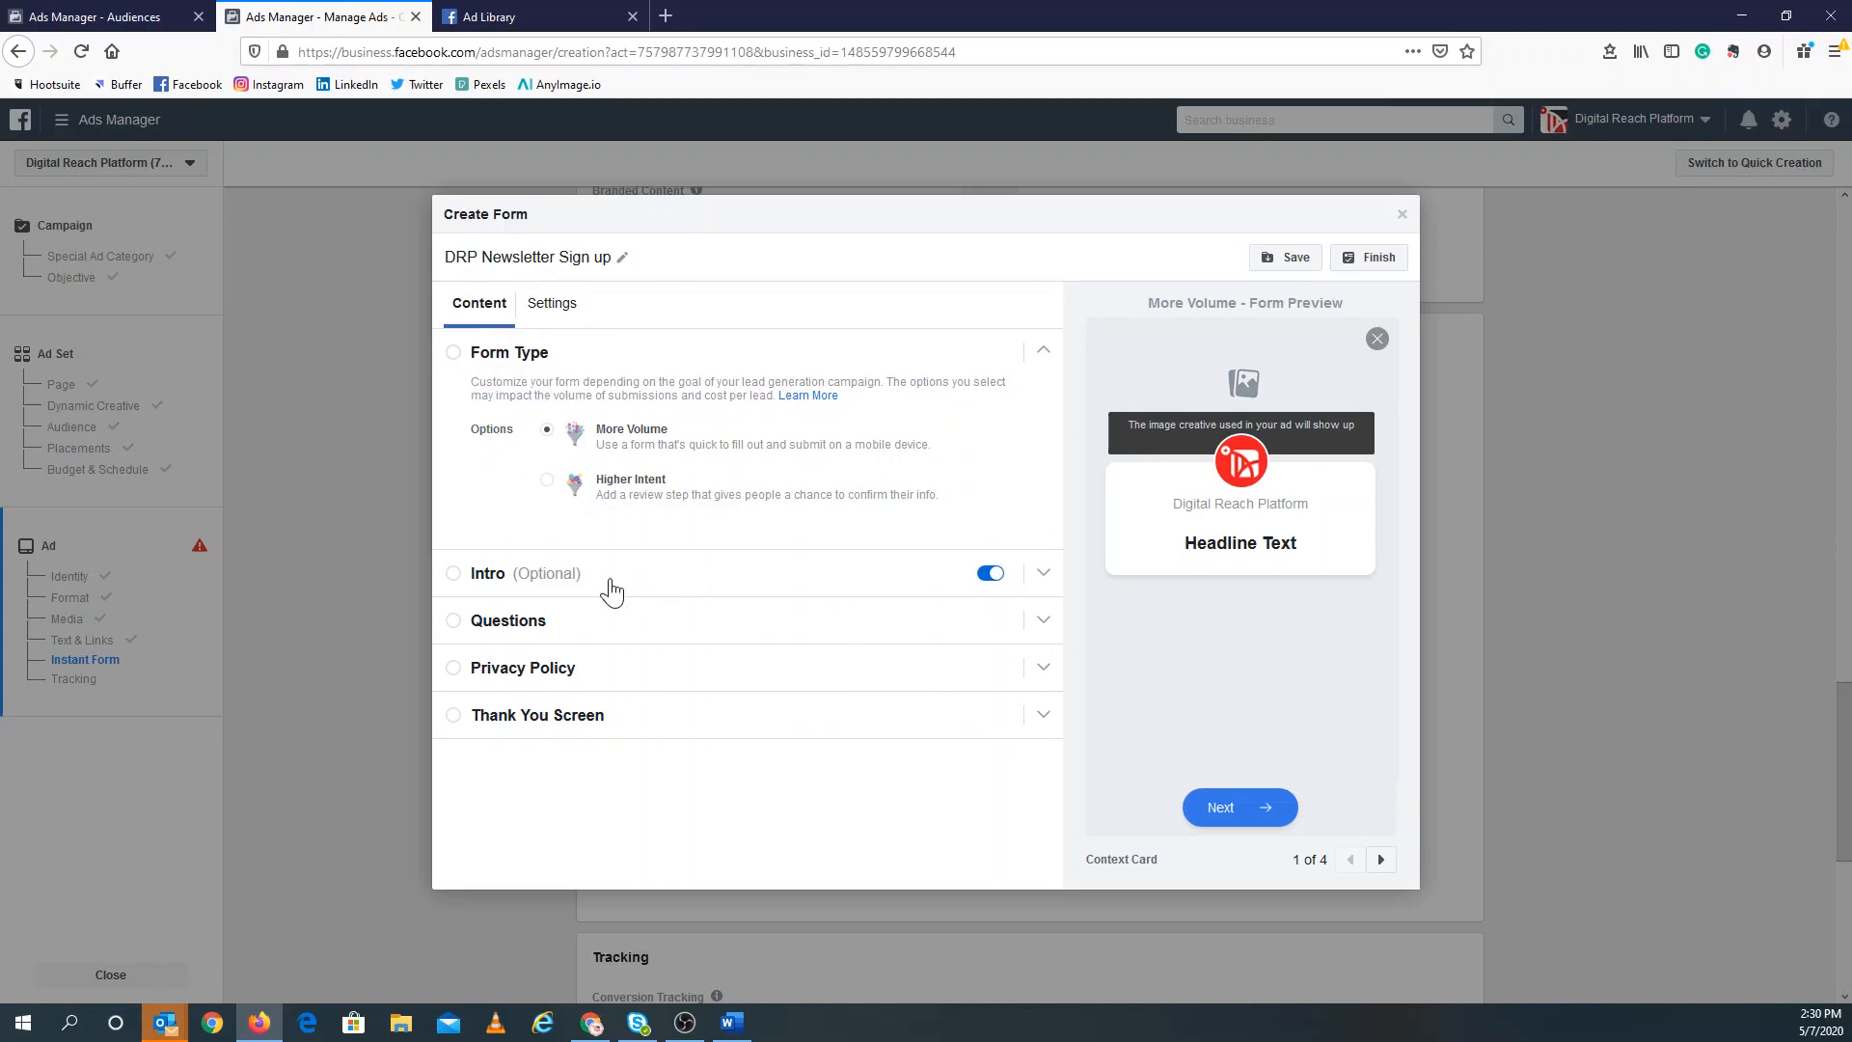
pyautogui.click(988, 575)
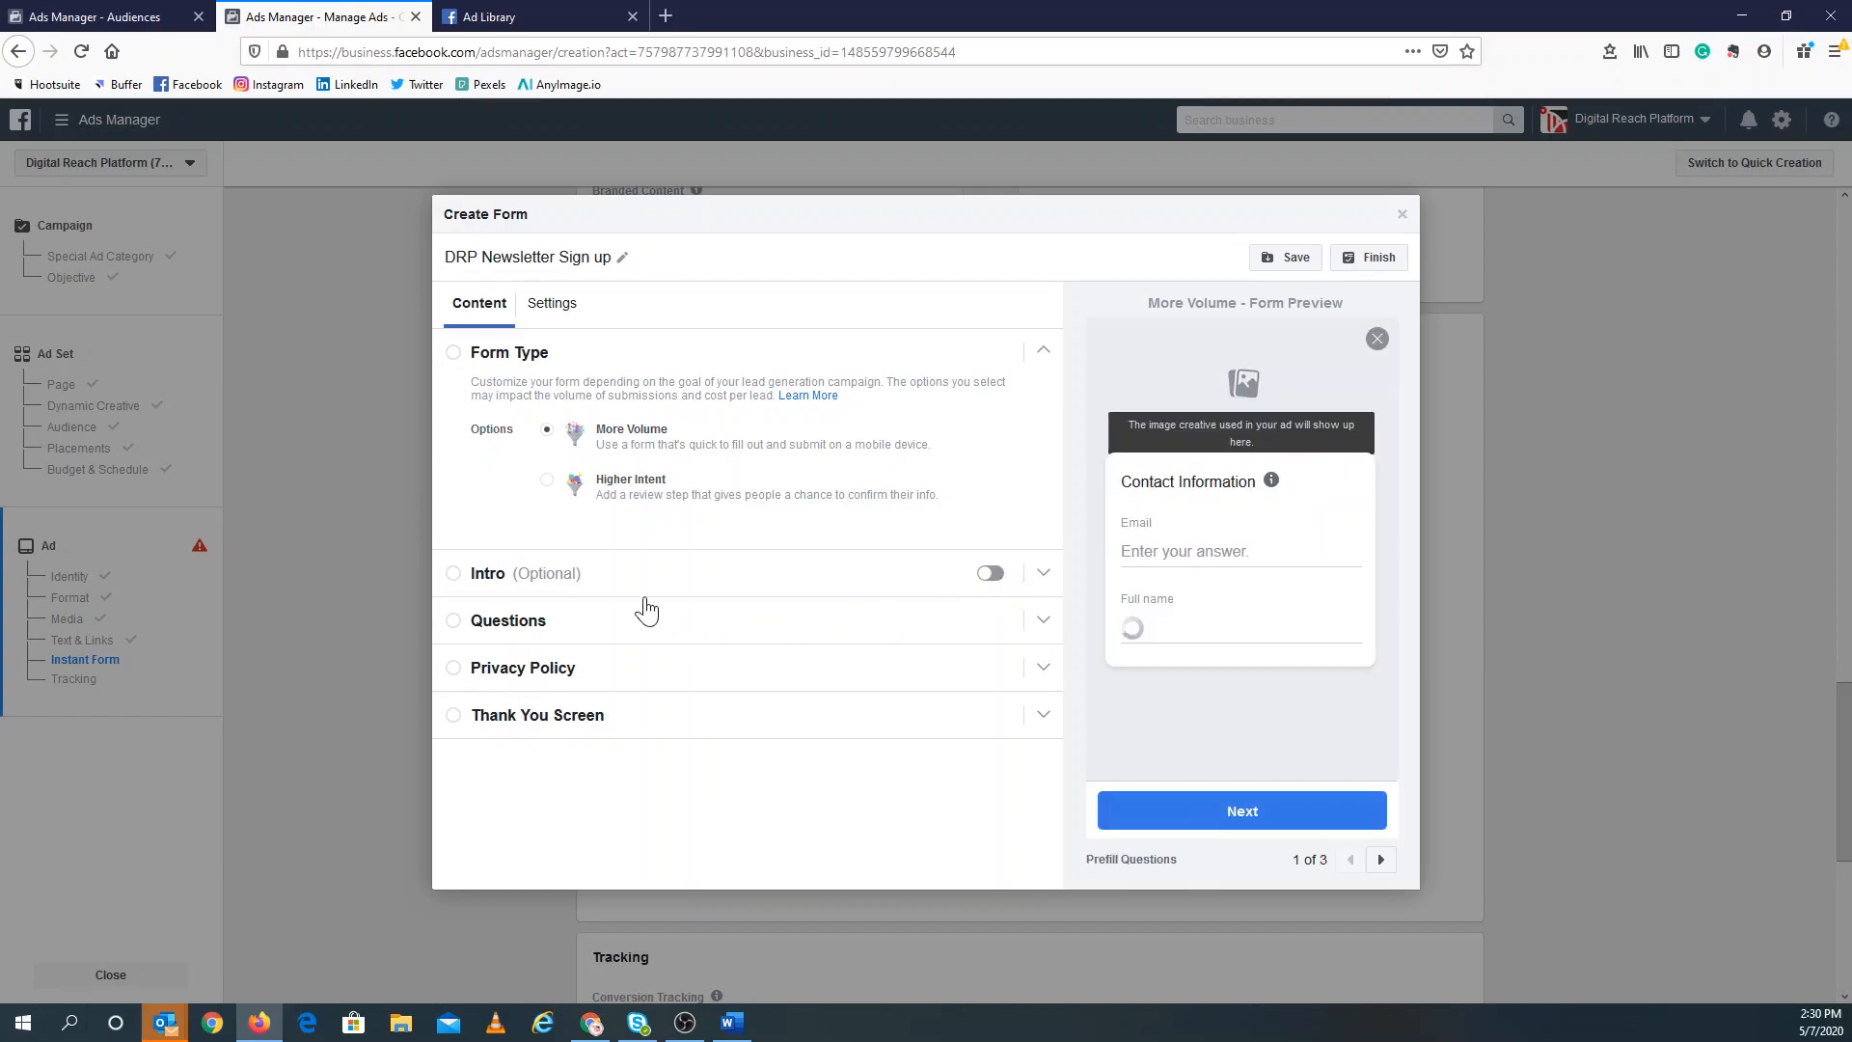
pyautogui.click(621, 575)
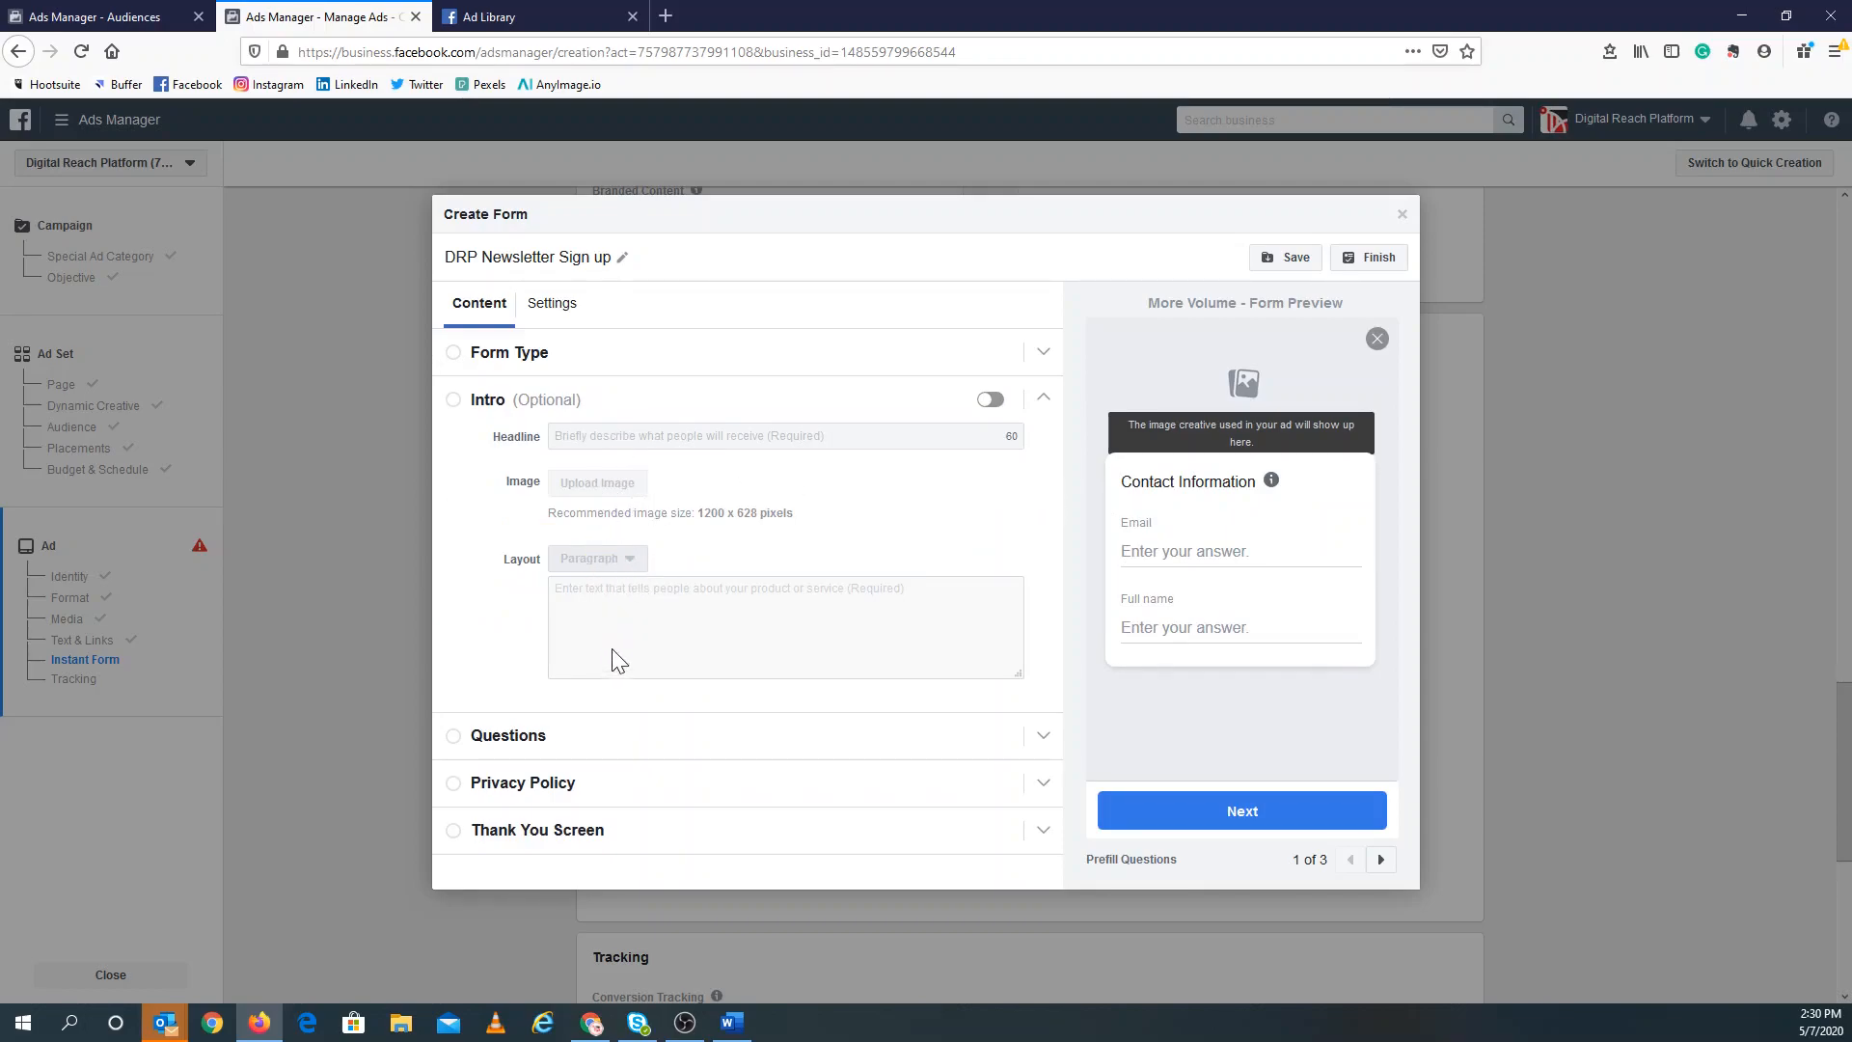
pyautogui.click(834, 412)
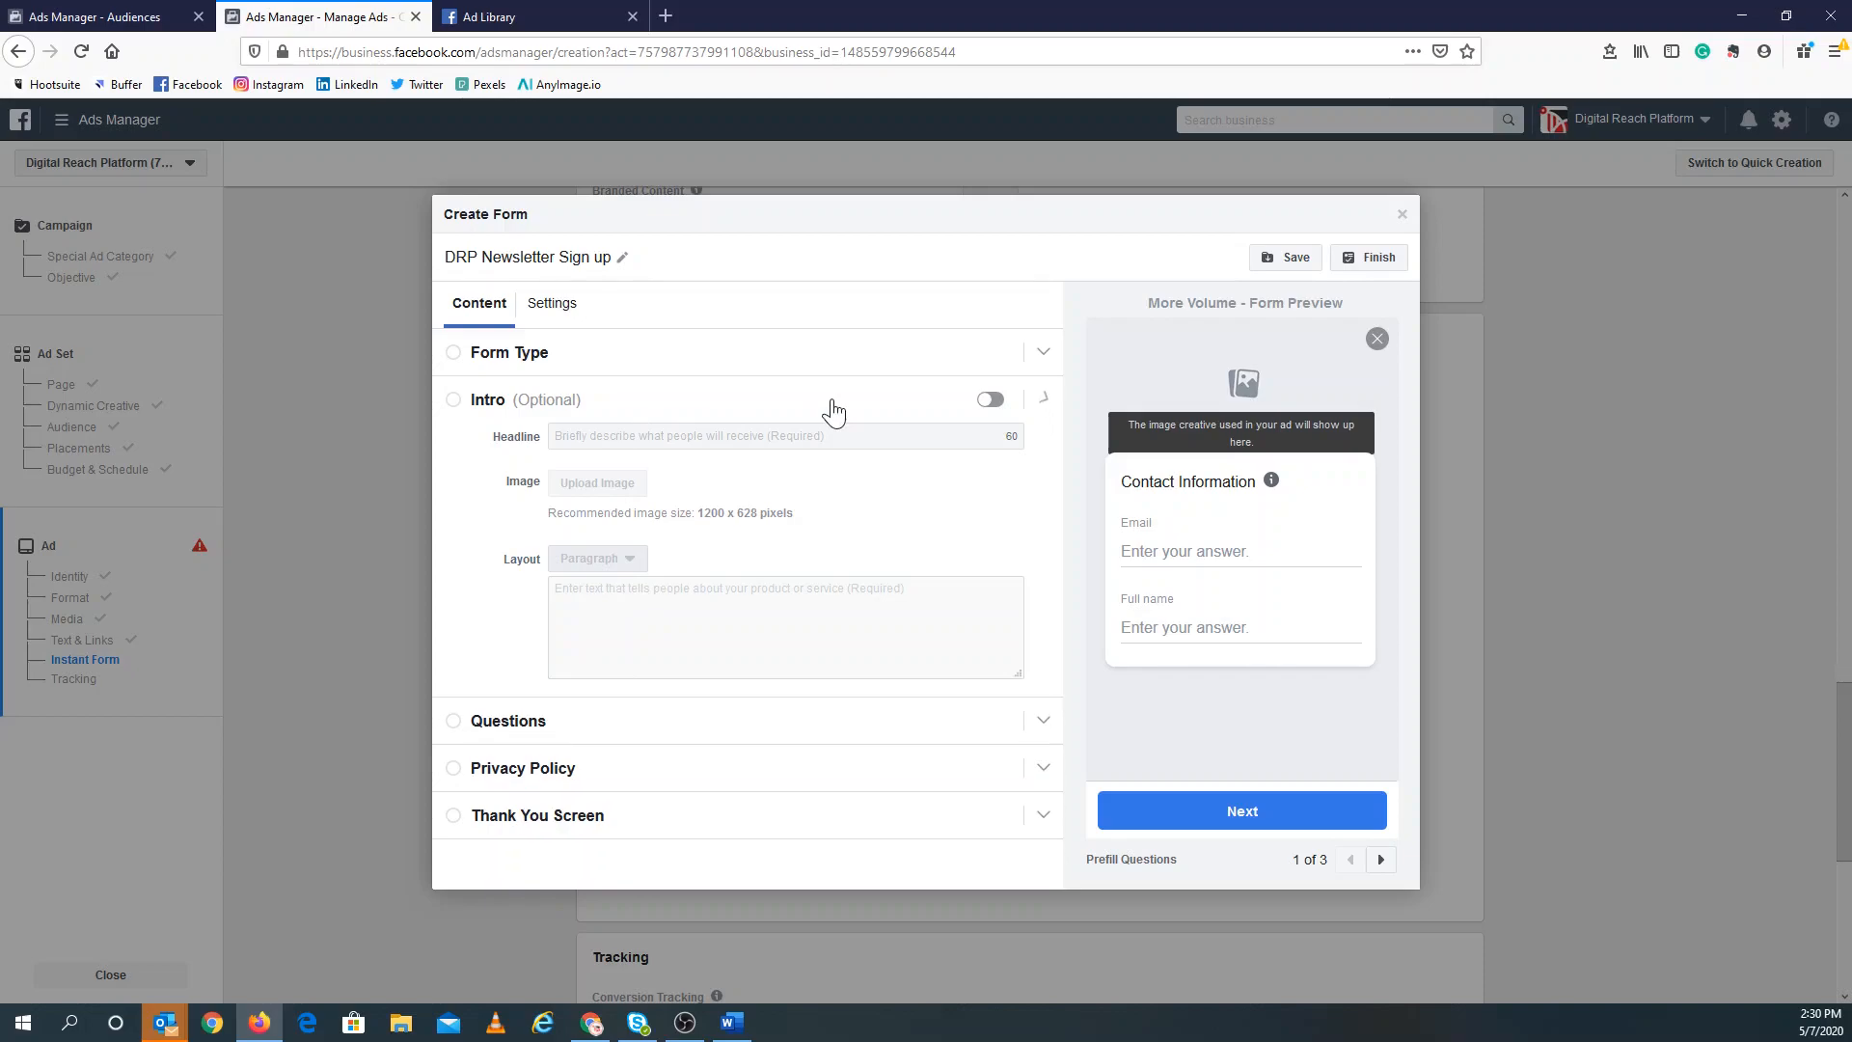
# Replace the form's Full name question with the First name question from User Information.
pyautogui.click(541, 463)
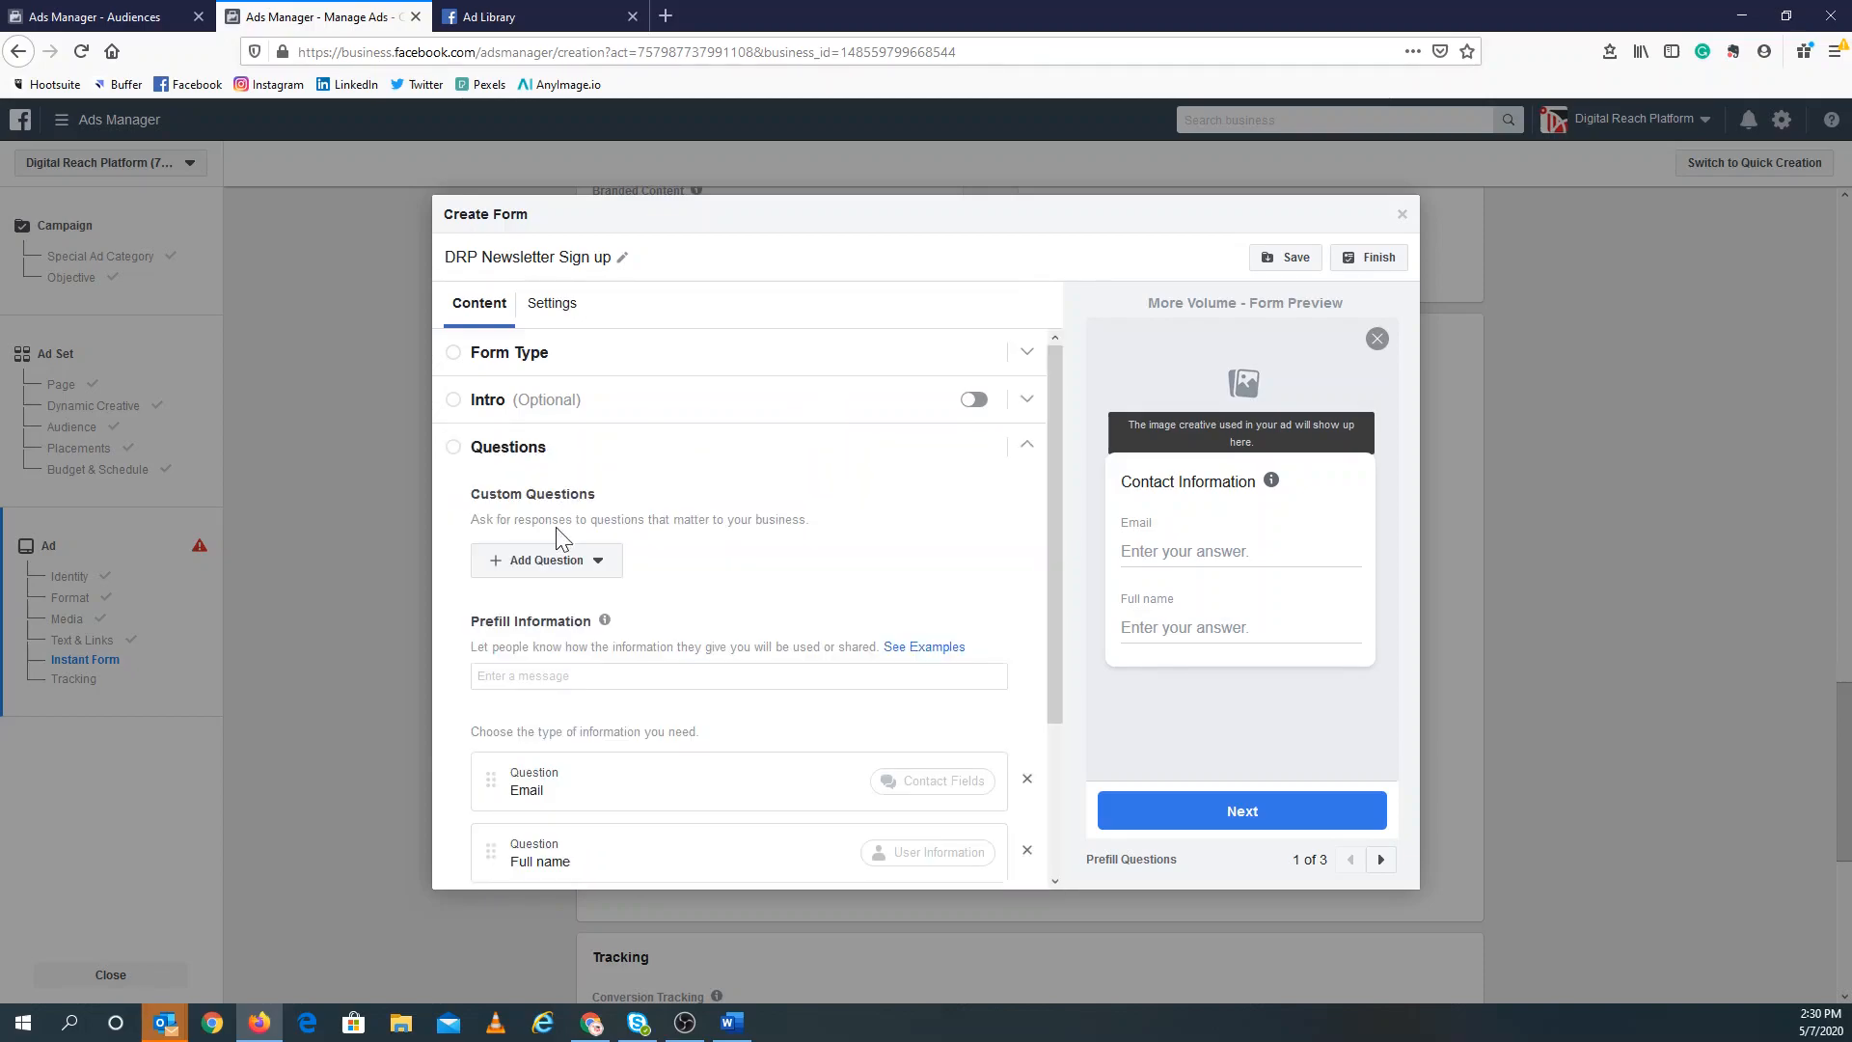
pyautogui.scroll(-2, 579, 559)
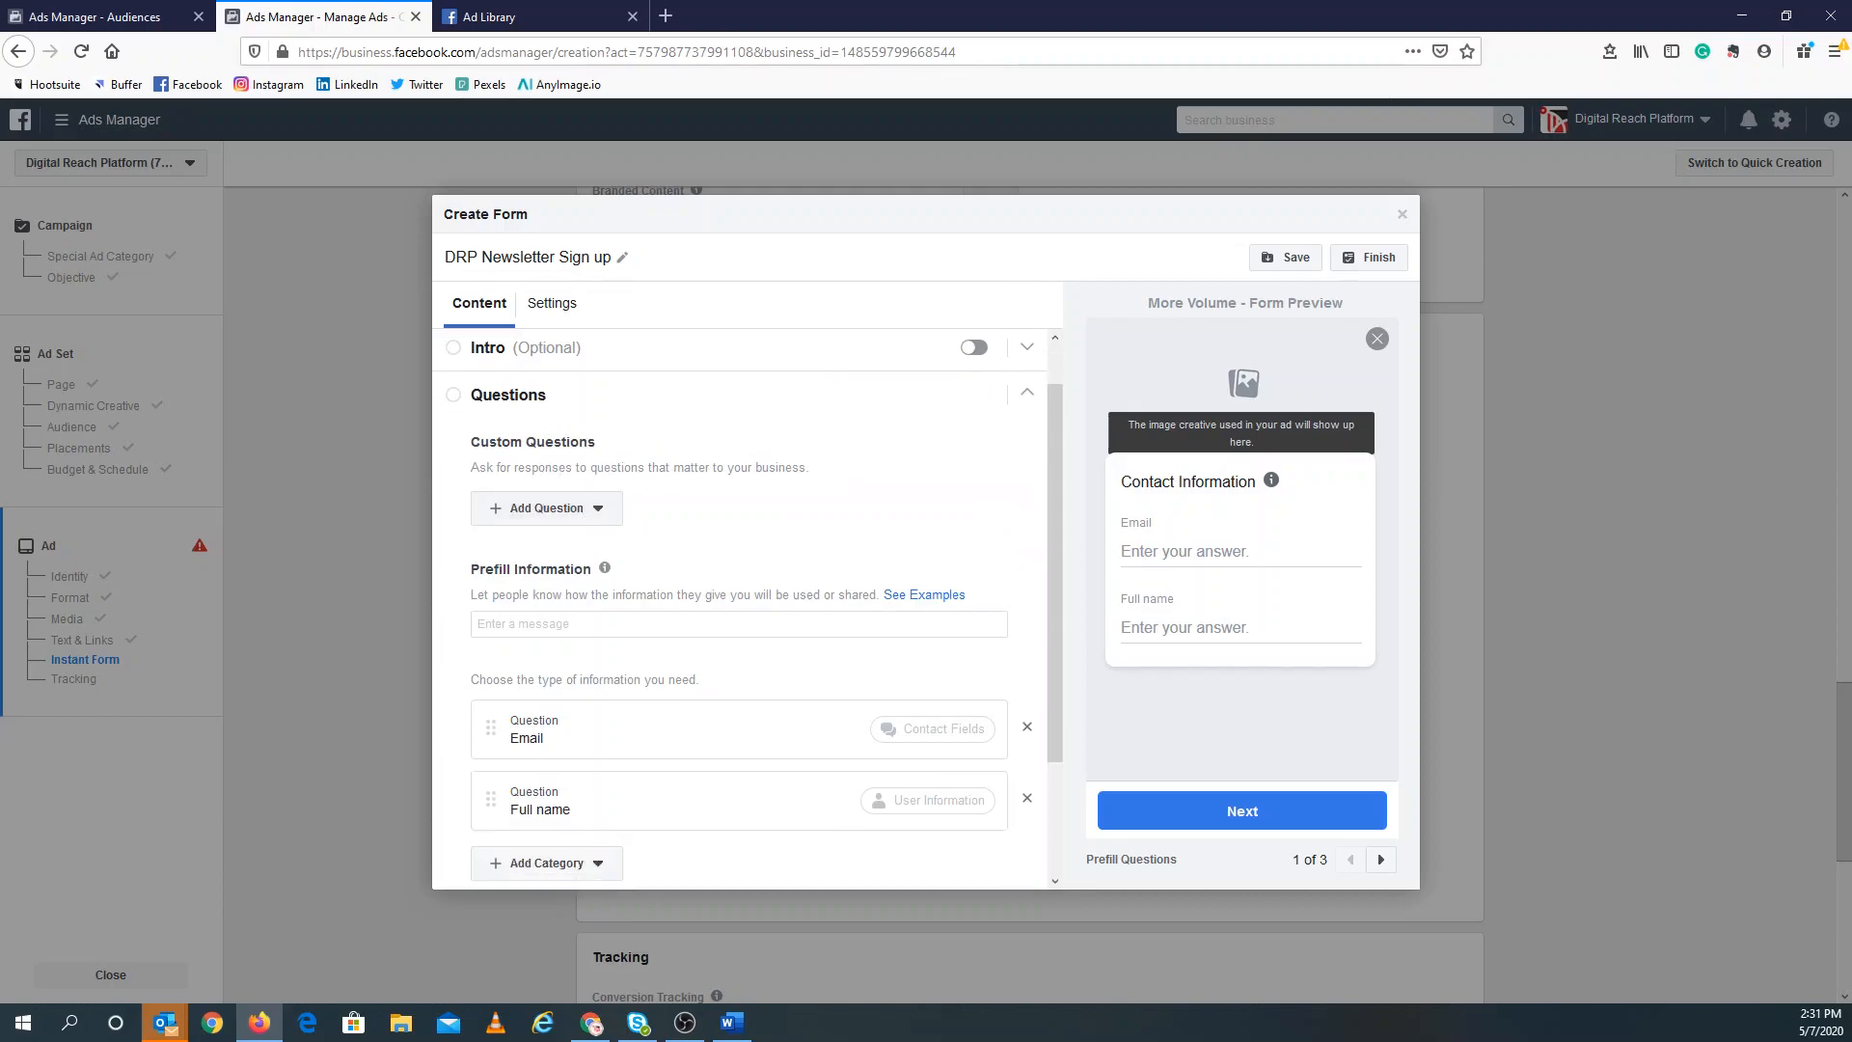
pyautogui.moveTo(598, 535)
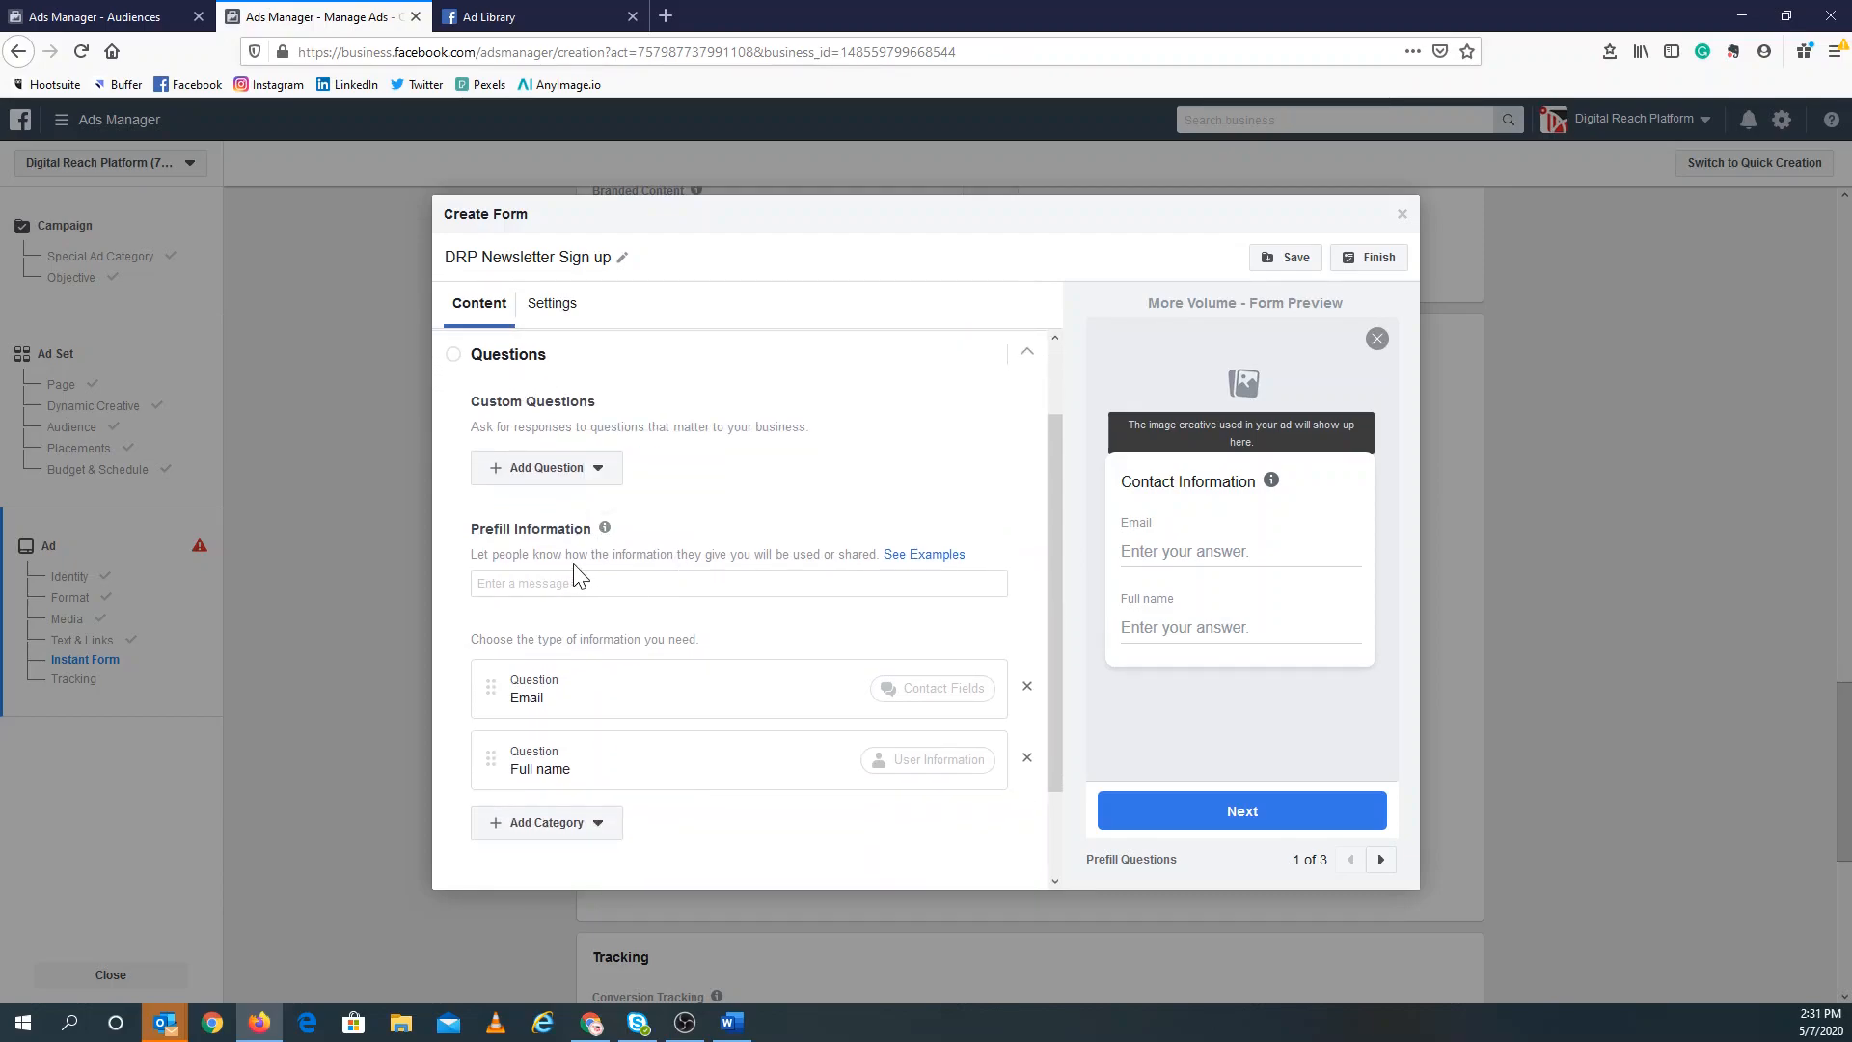
pyautogui.scroll(-2, 632, 569)
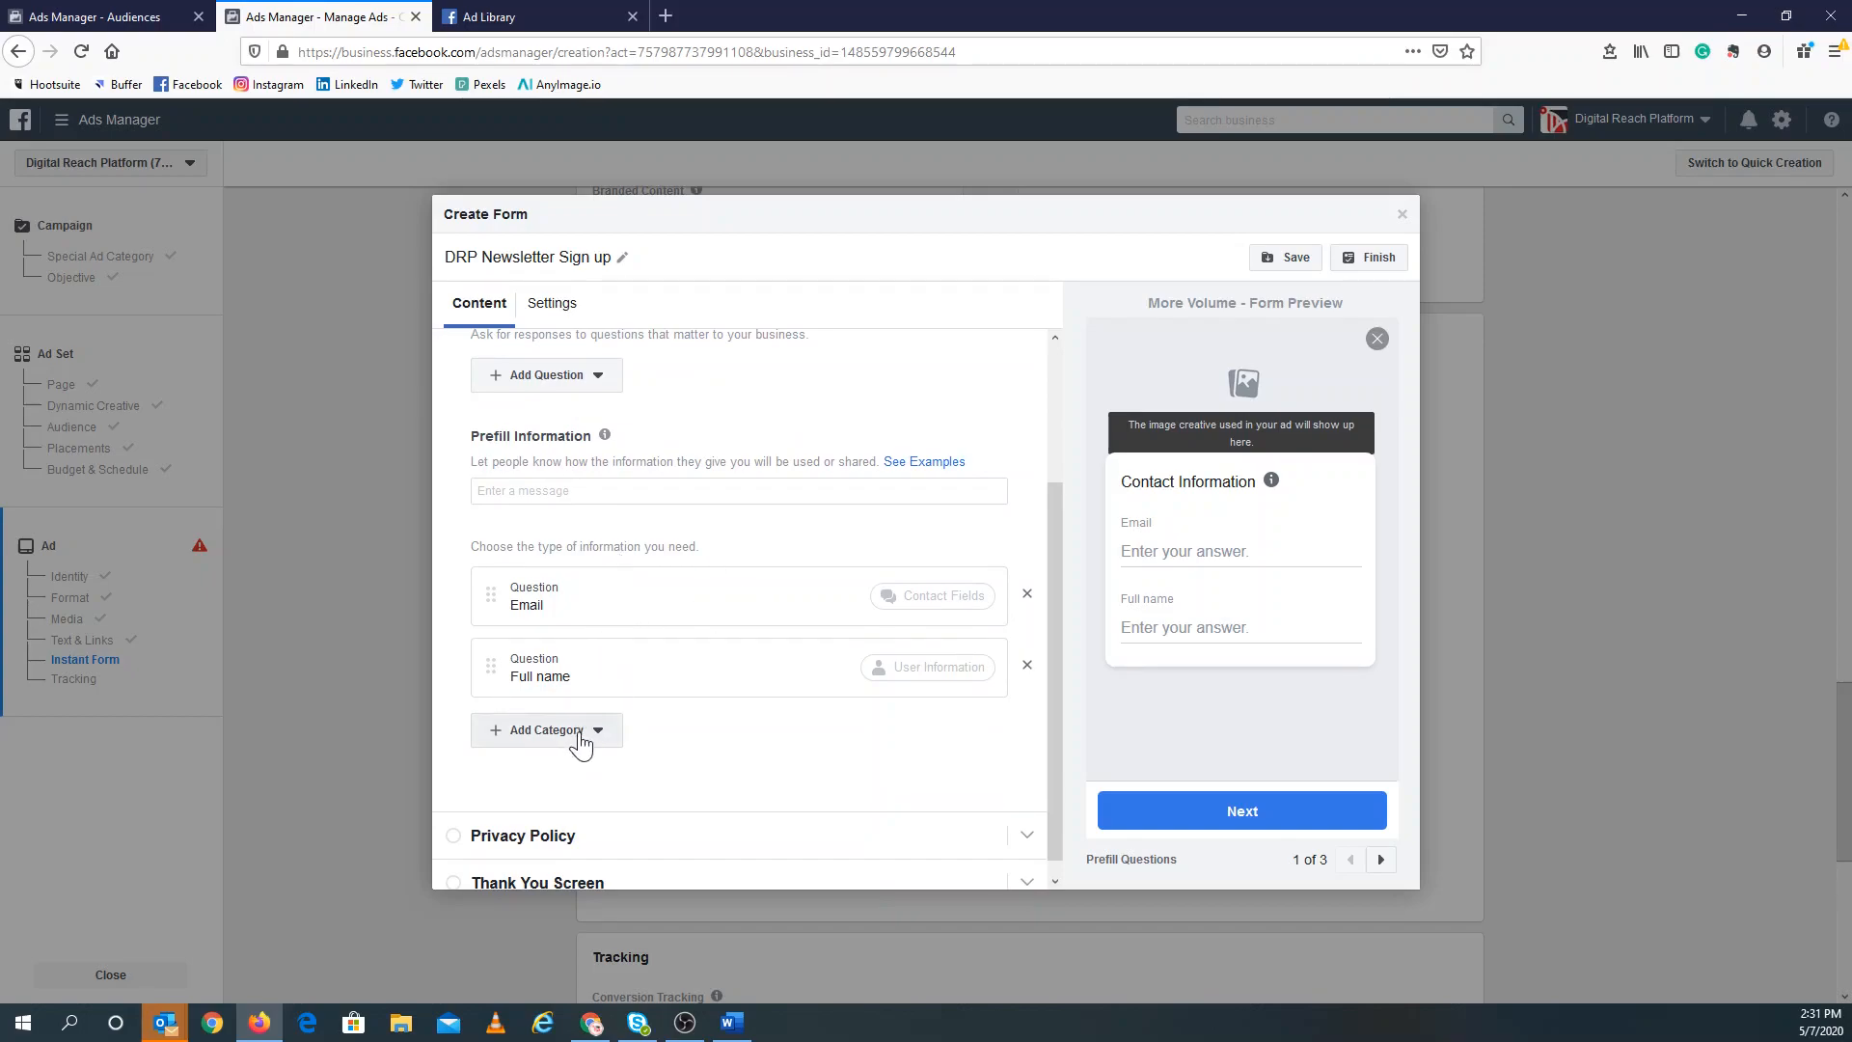
pyautogui.click(580, 737)
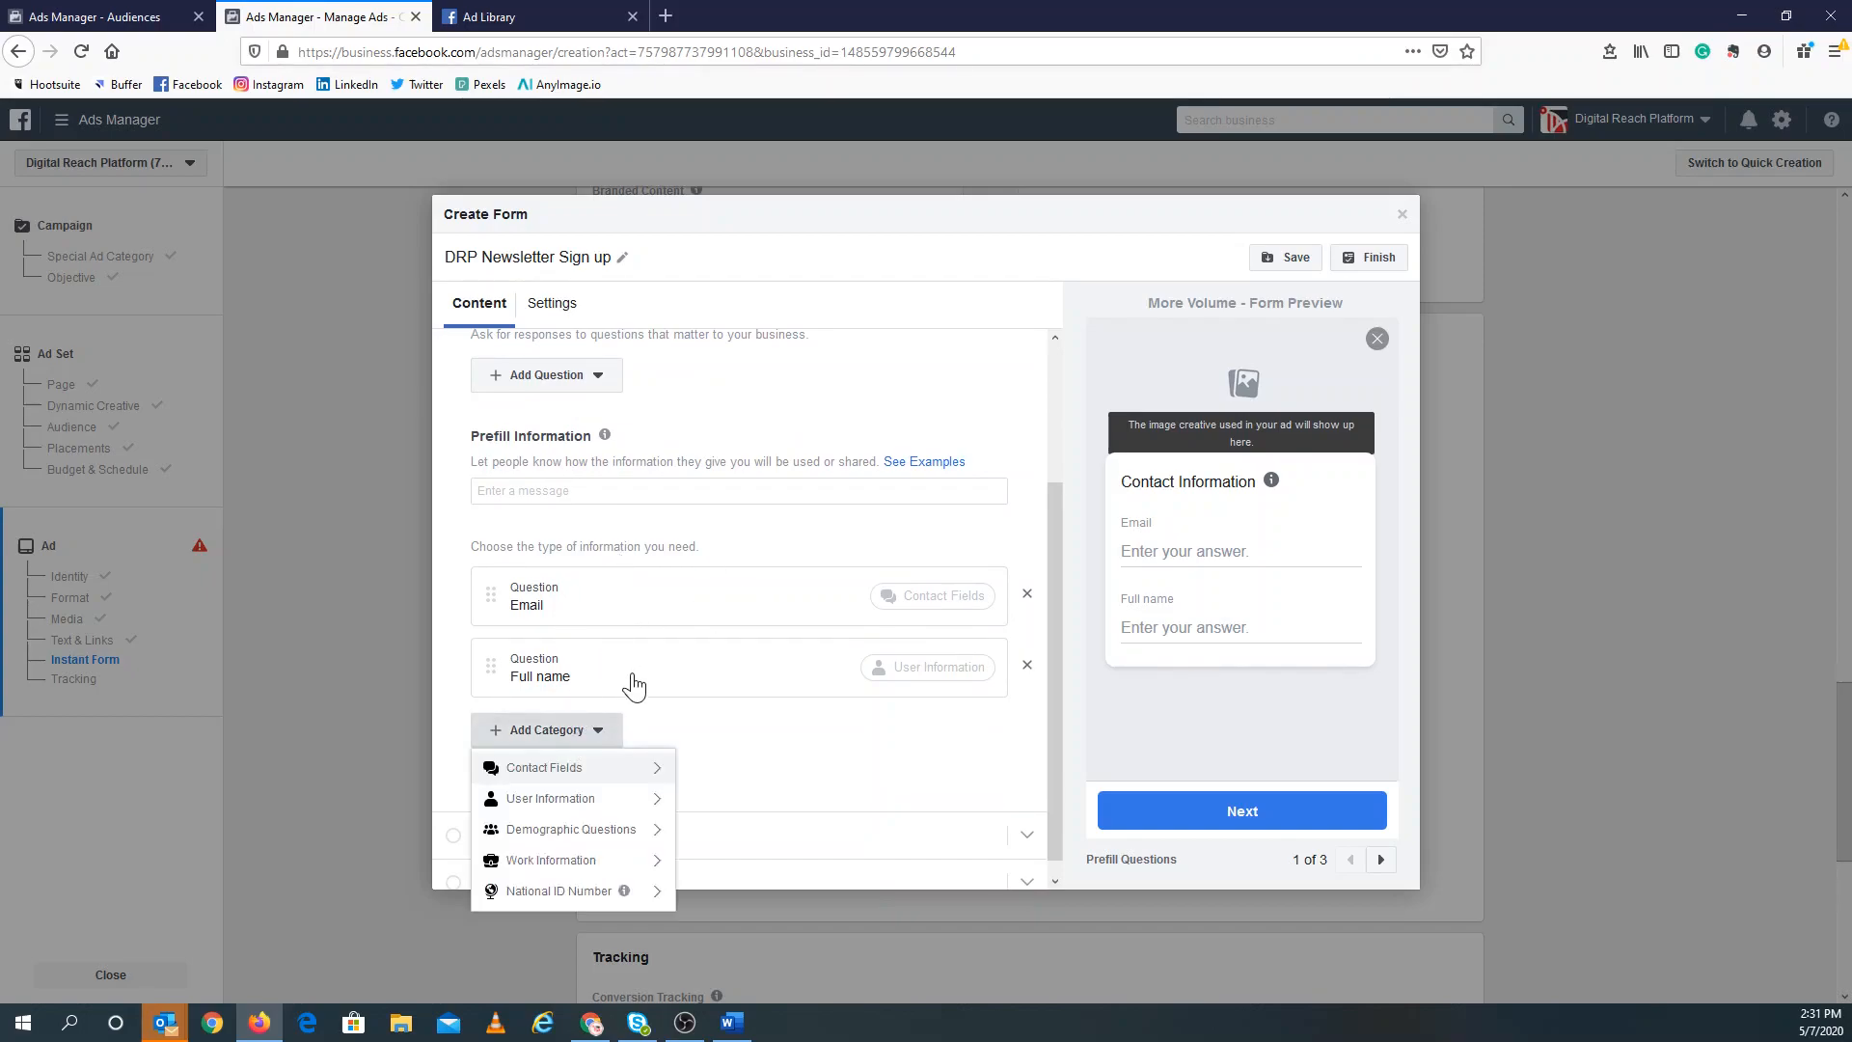
pyautogui.moveTo(577, 806)
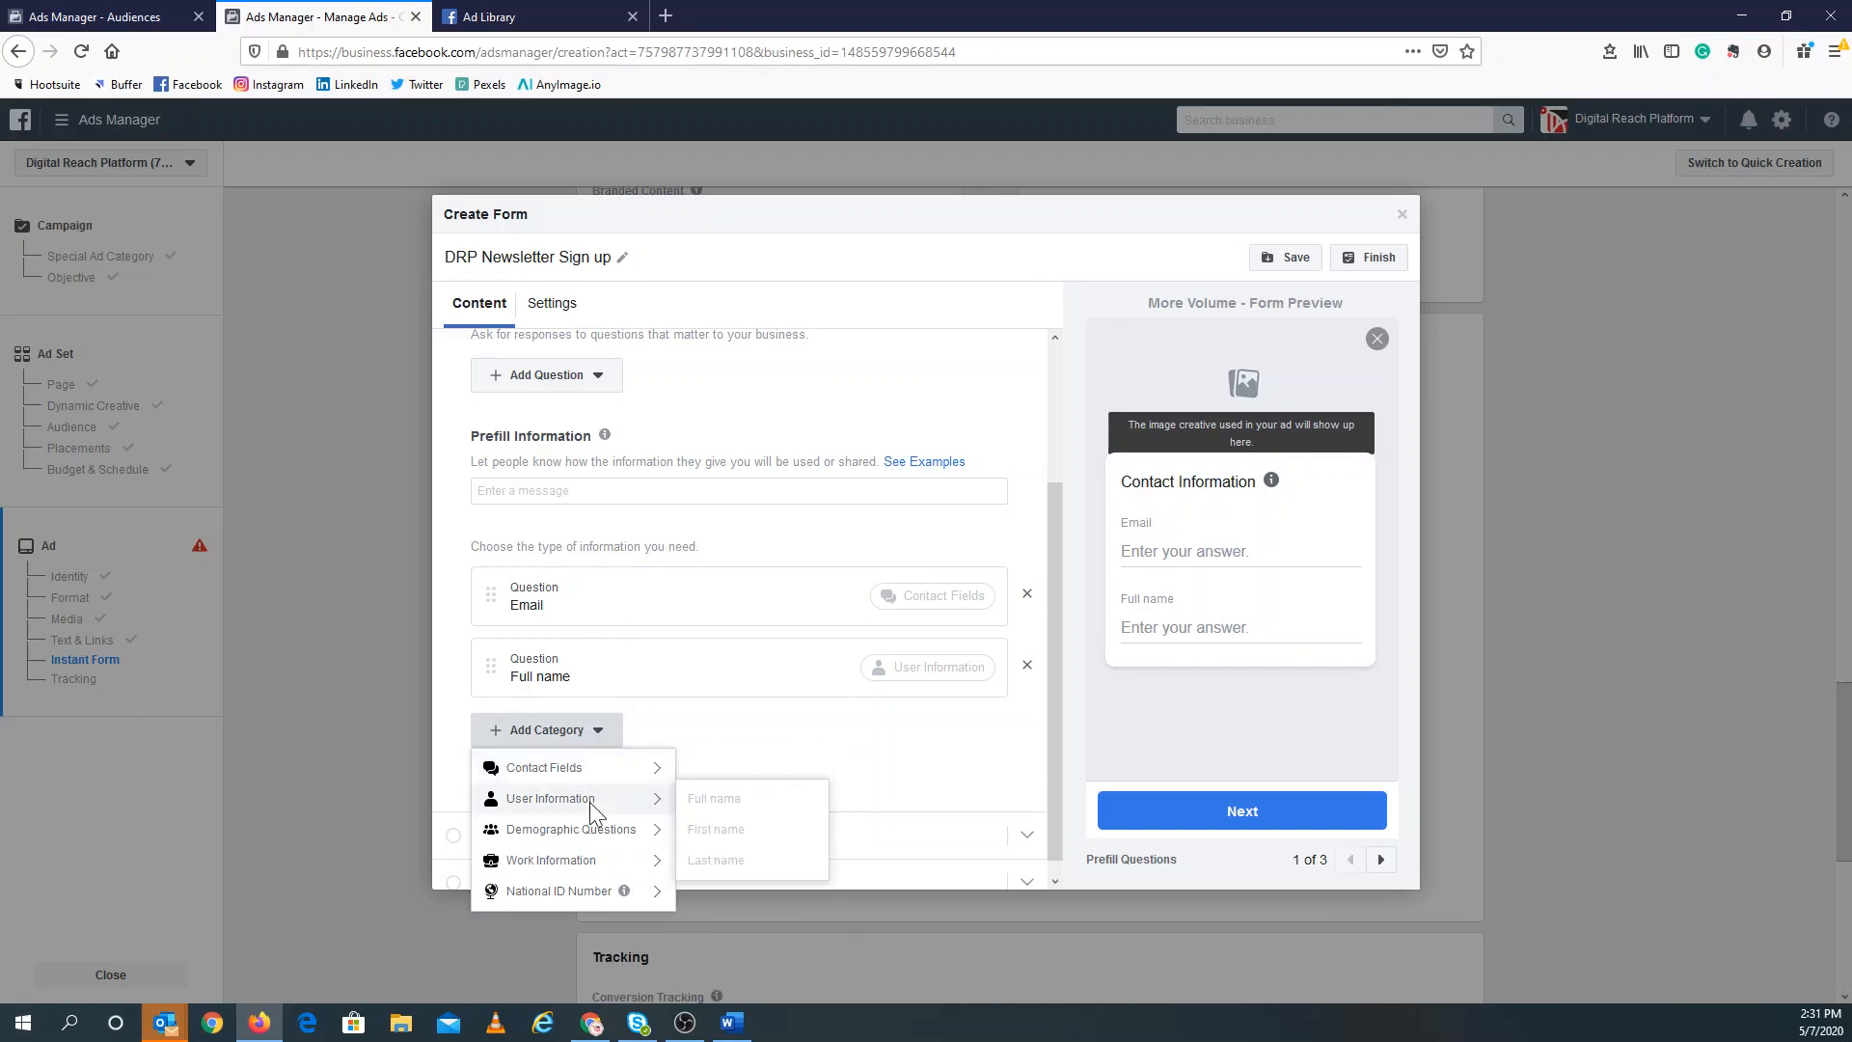
pyautogui.click(1028, 664)
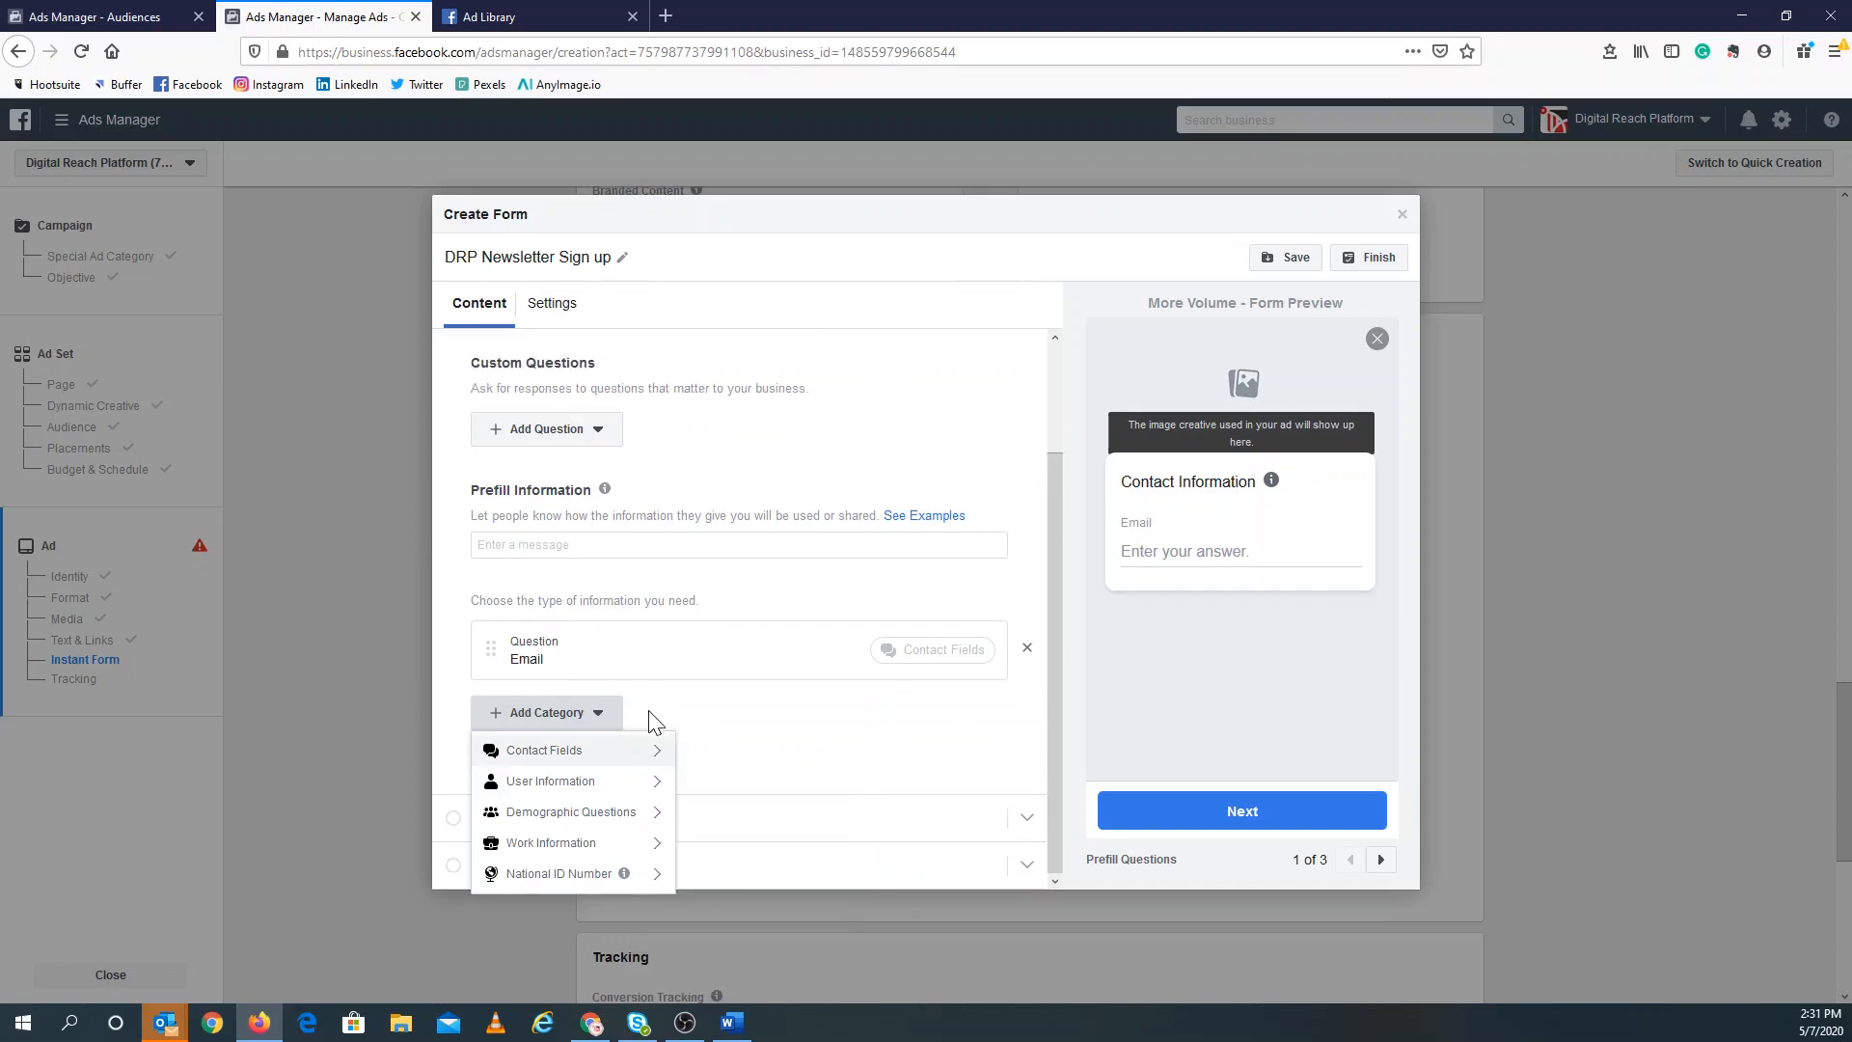
pyautogui.moveTo(609, 783)
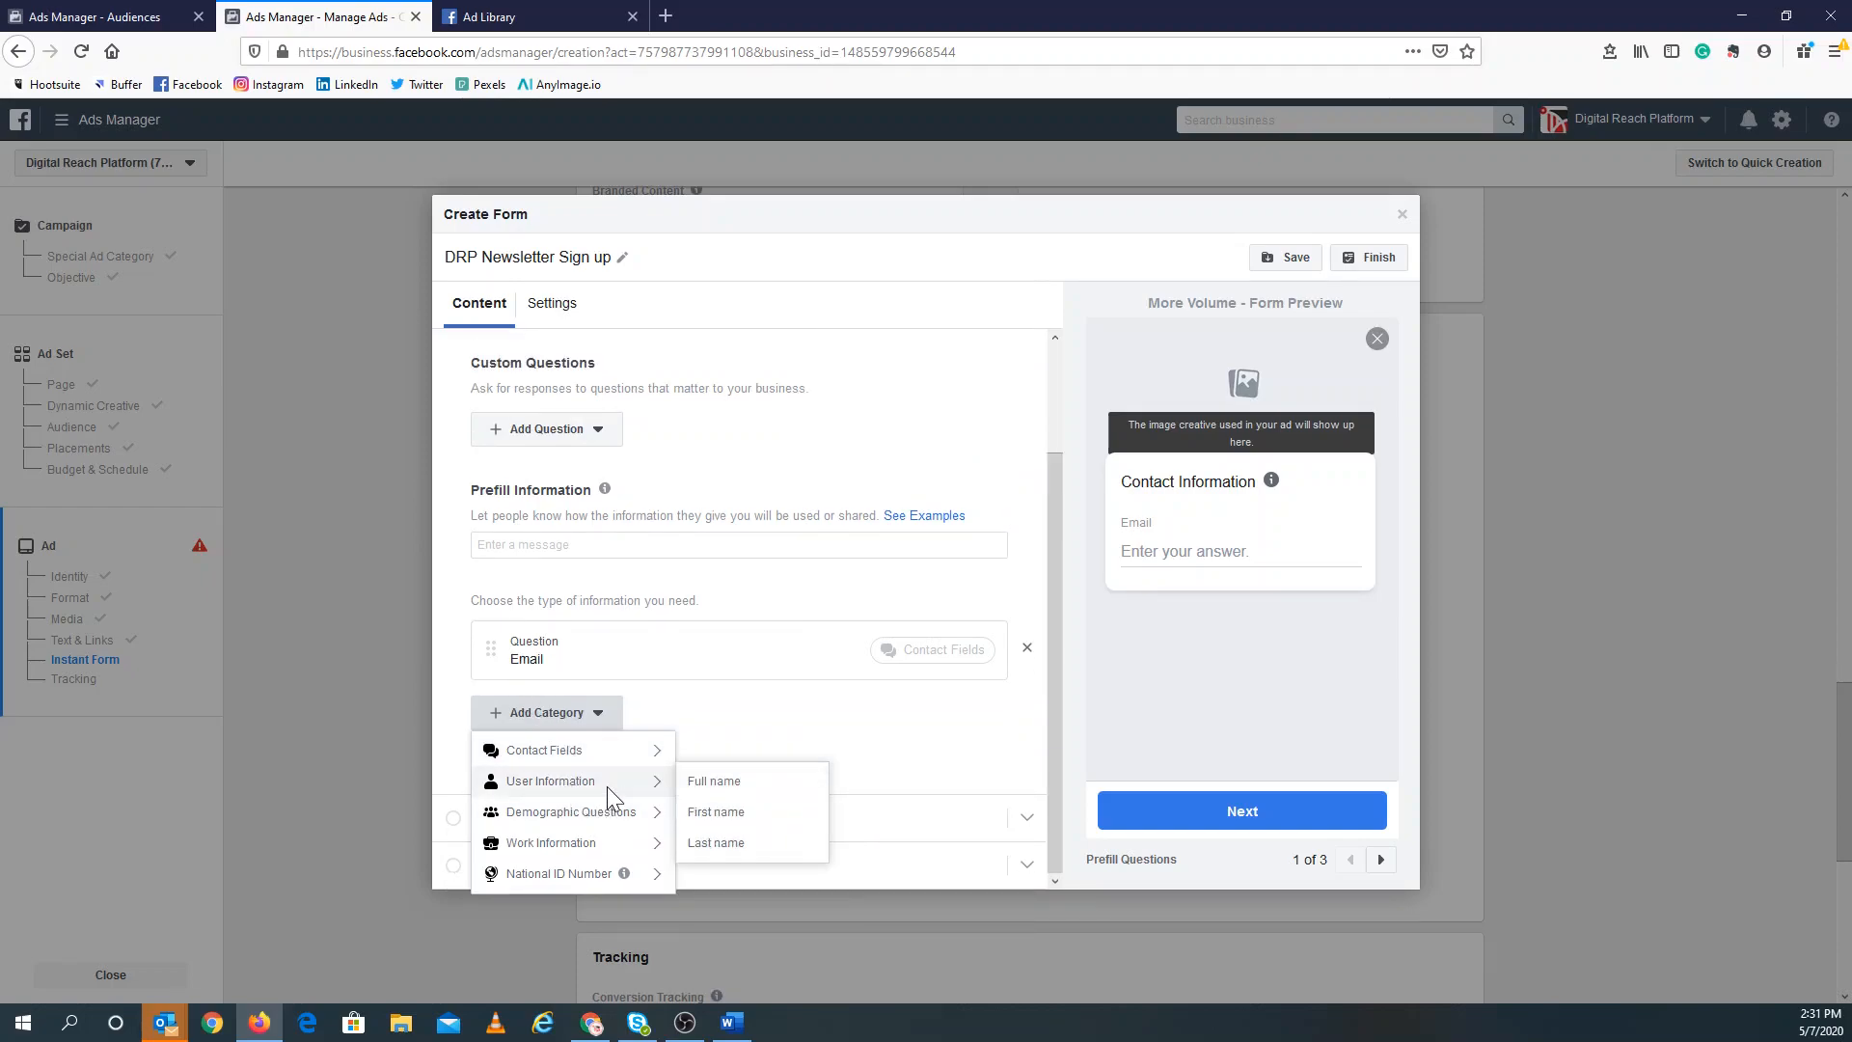
pyautogui.click(704, 816)
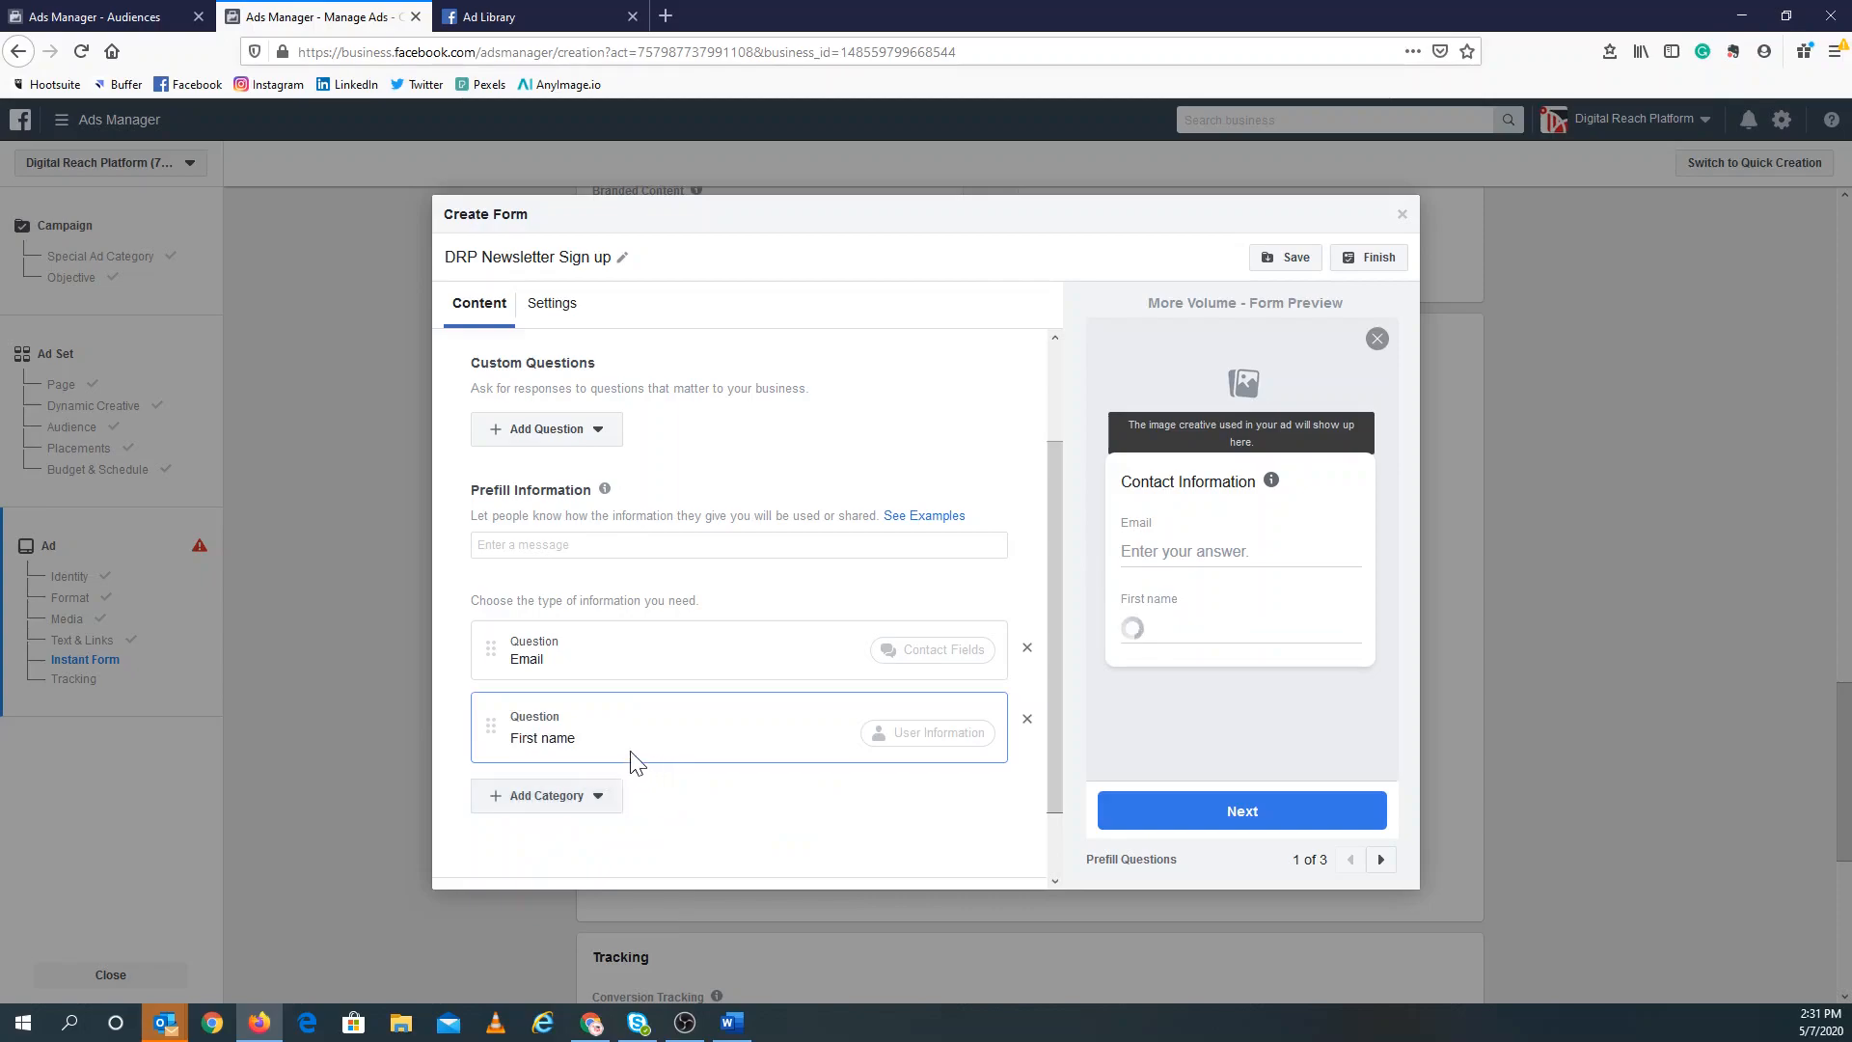
# Add the Last name question from User Information and the Zip code question from Contact Fields to the form.
pyautogui.click(605, 798)
pyautogui.moveTo(606, 854)
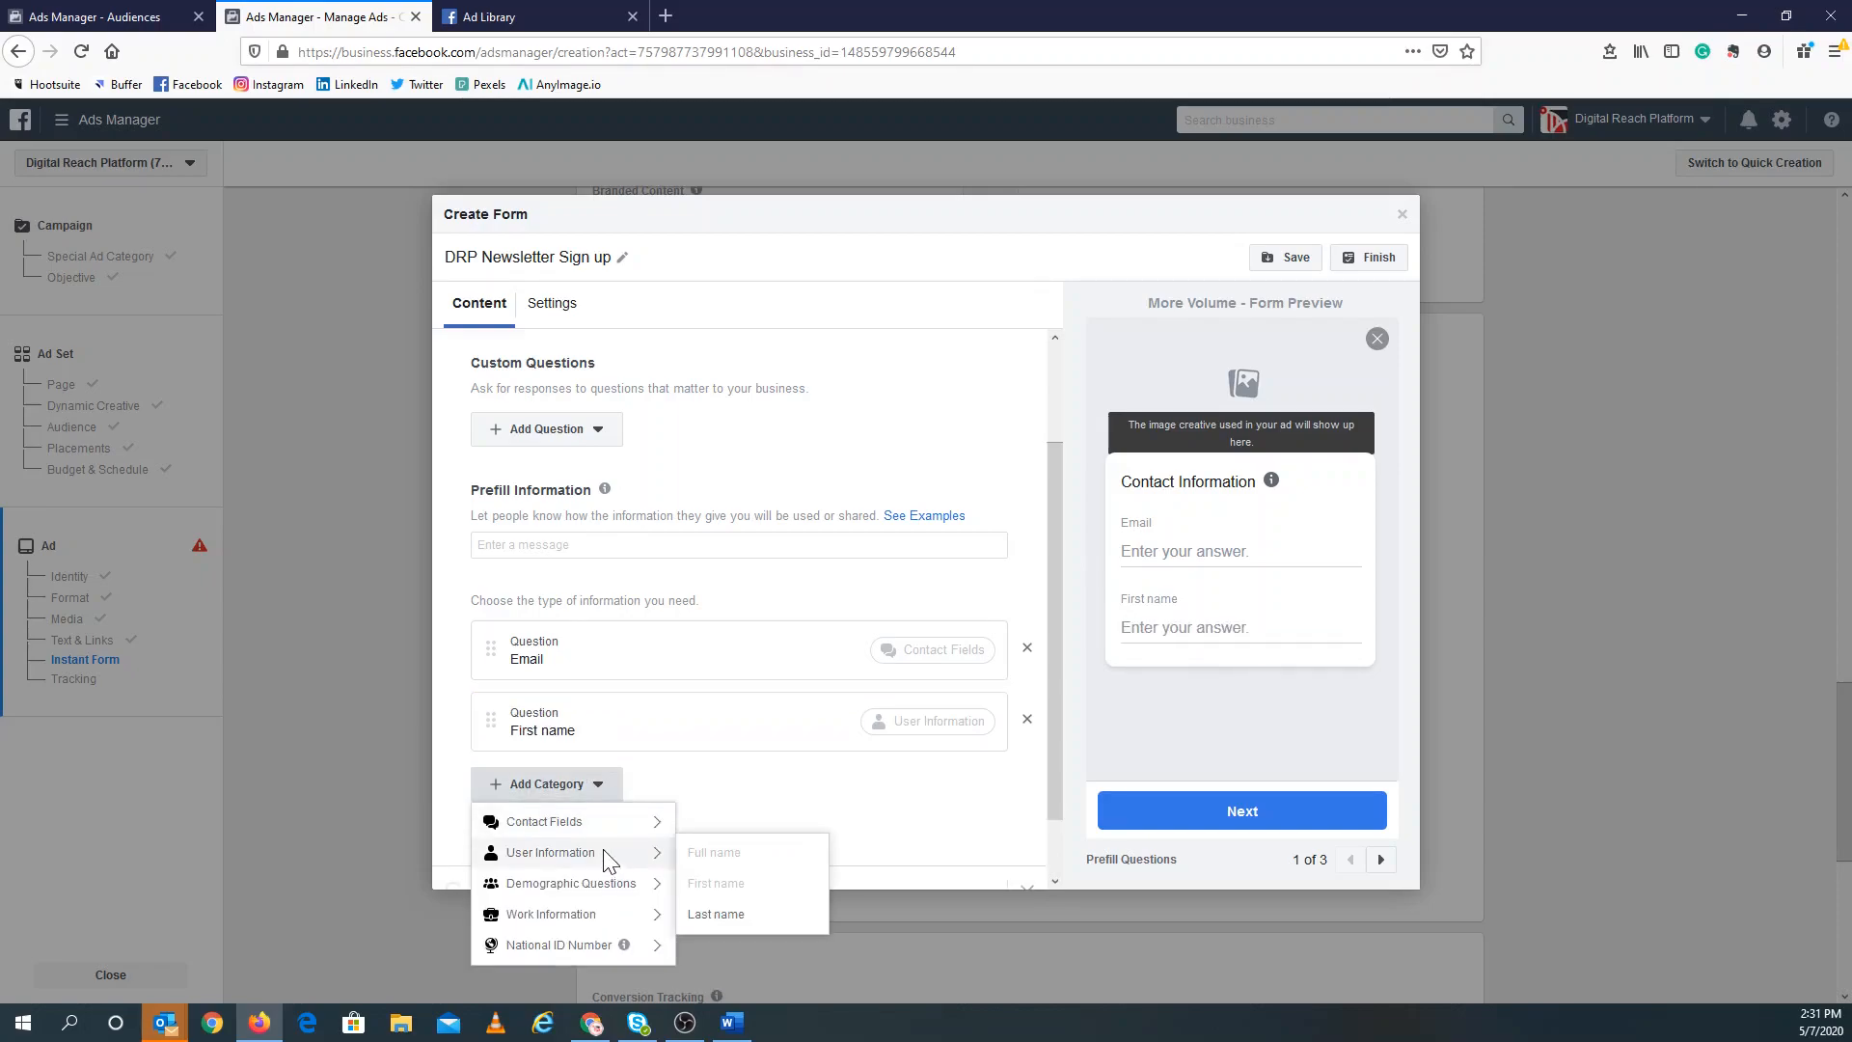
pyautogui.click(725, 915)
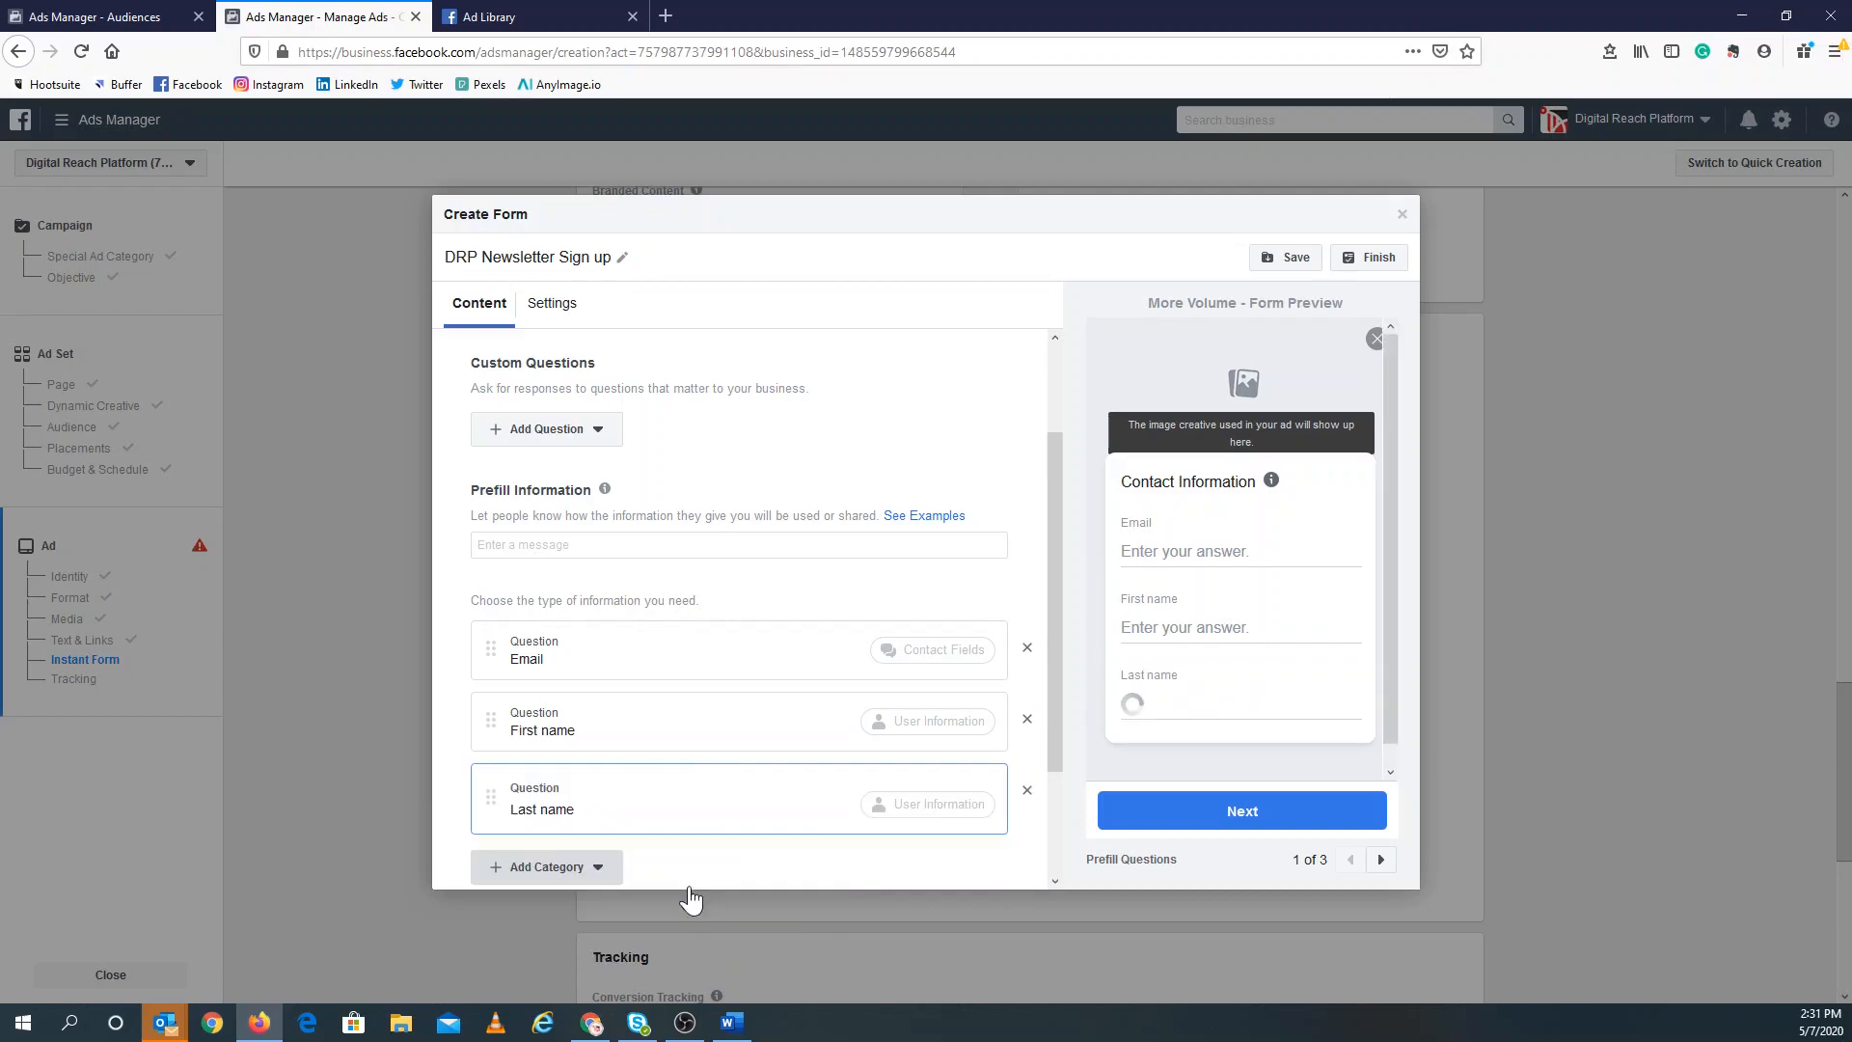
pyautogui.click(602, 869)
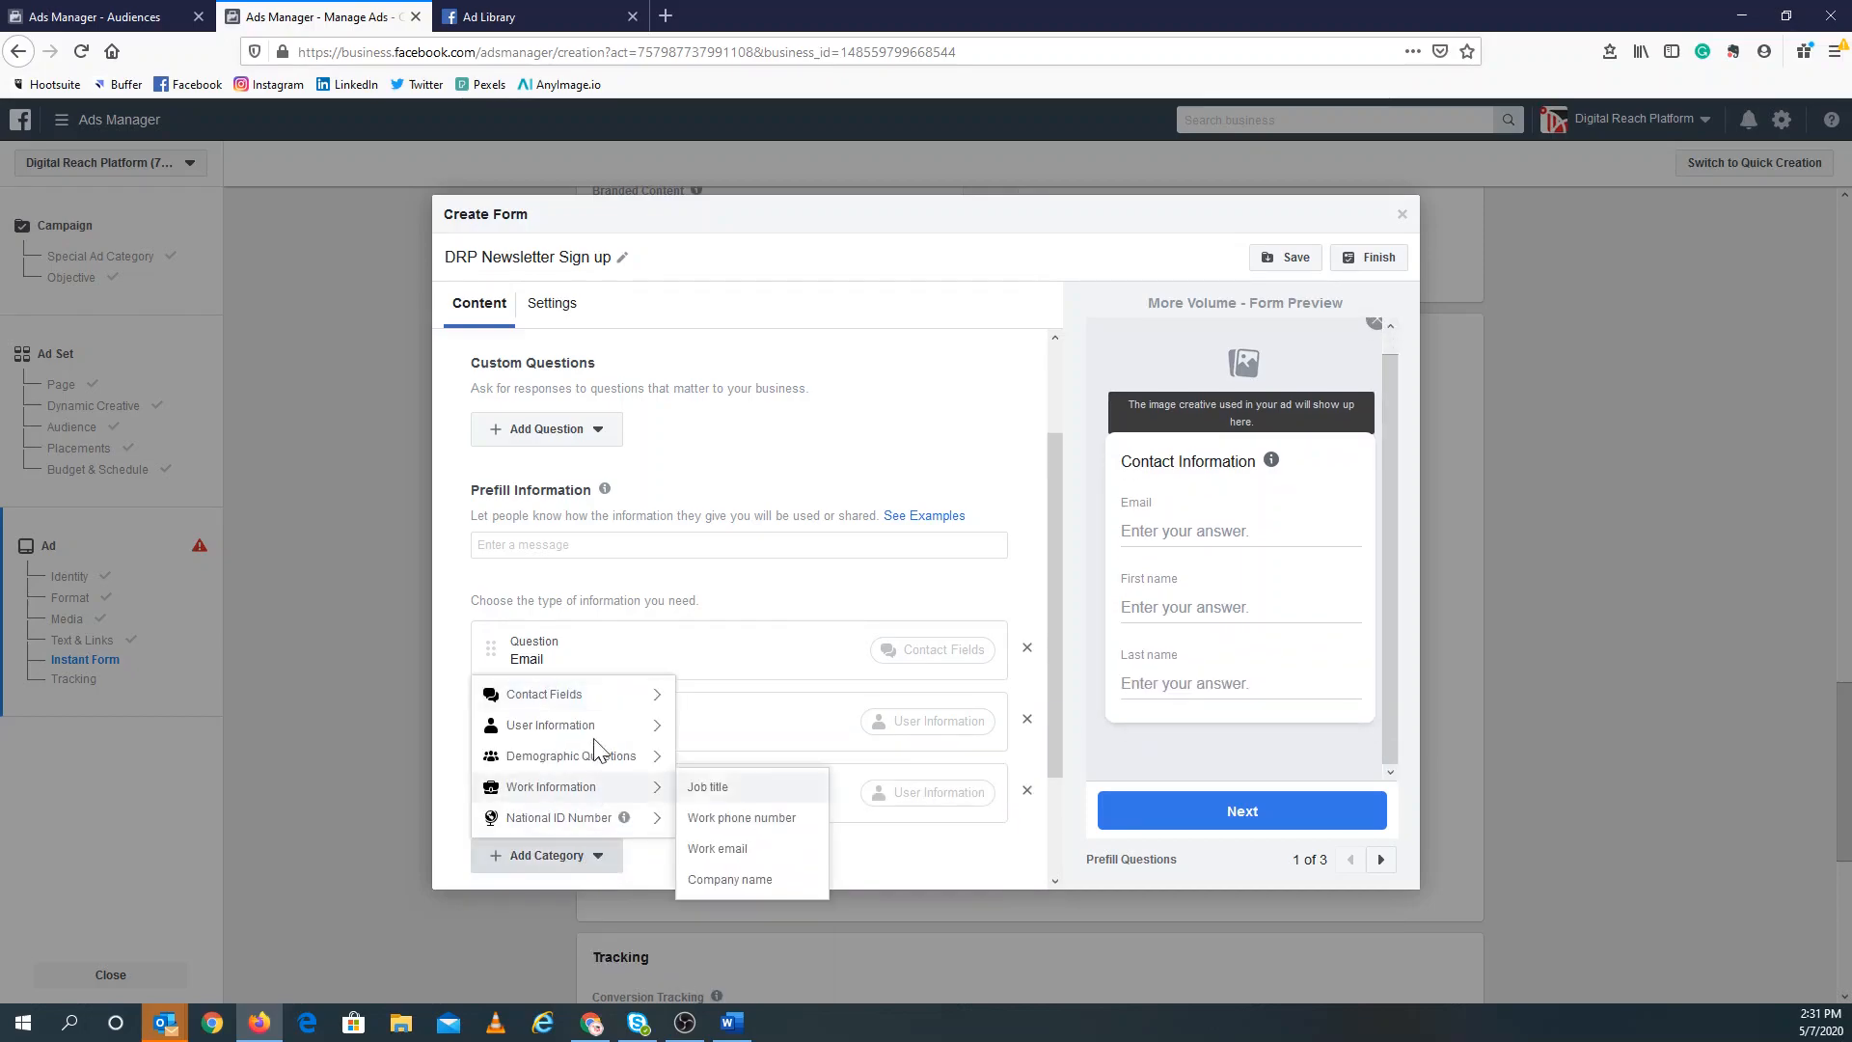
pyautogui.moveTo(598, 758)
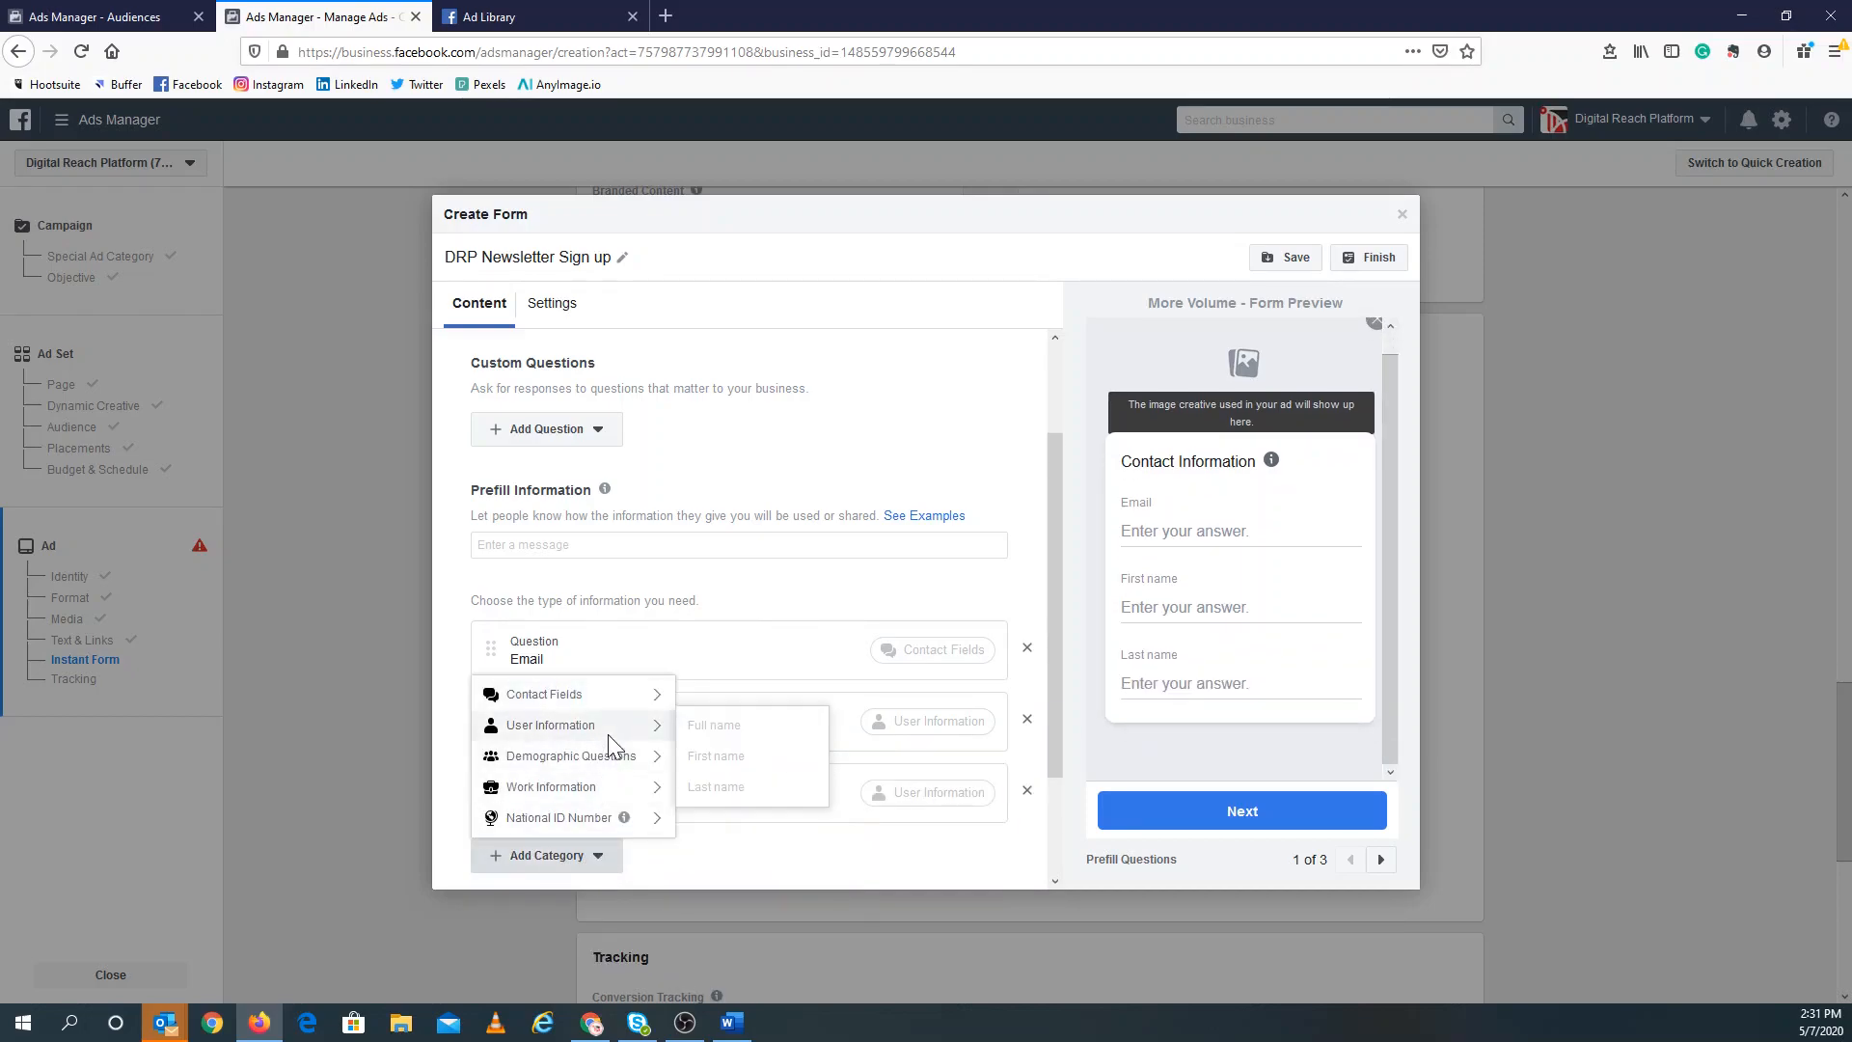
pyautogui.moveTo(607, 695)
pyautogui.moveTo(656, 740)
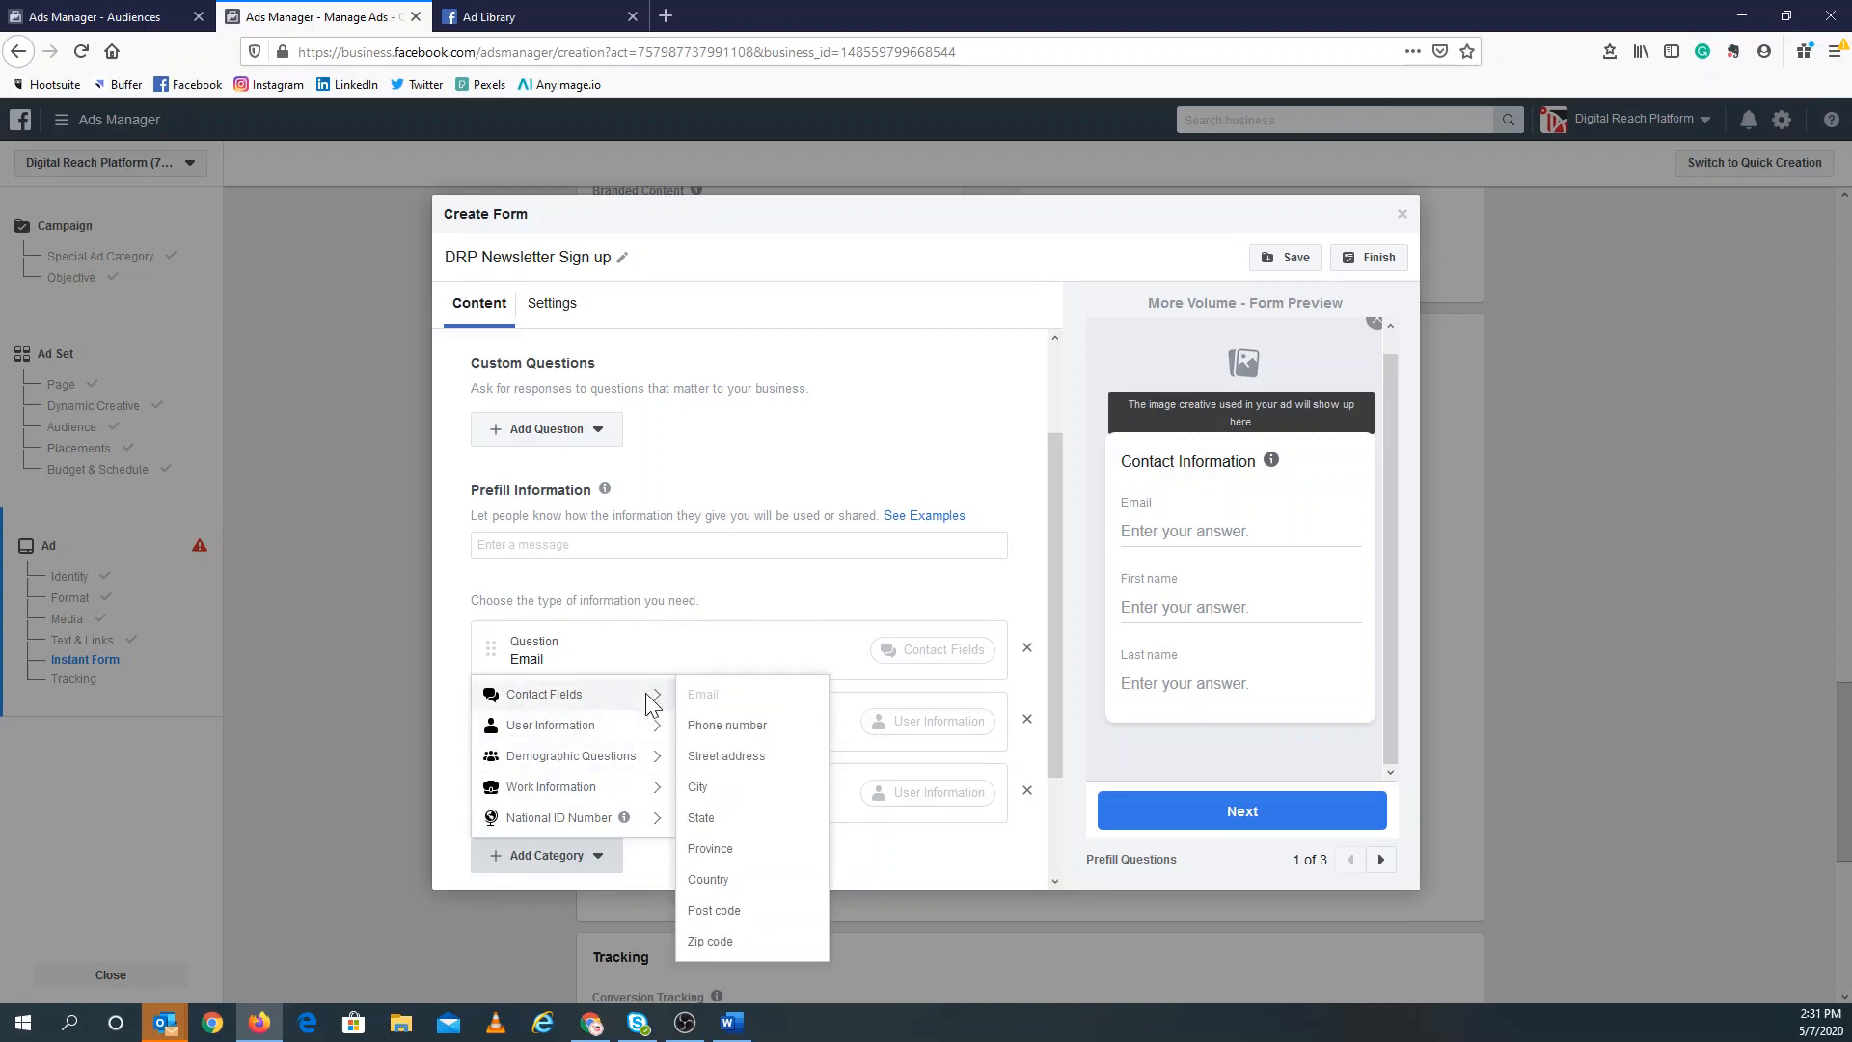
pyautogui.click(705, 941)
pyautogui.scroll(-2, 617, 771)
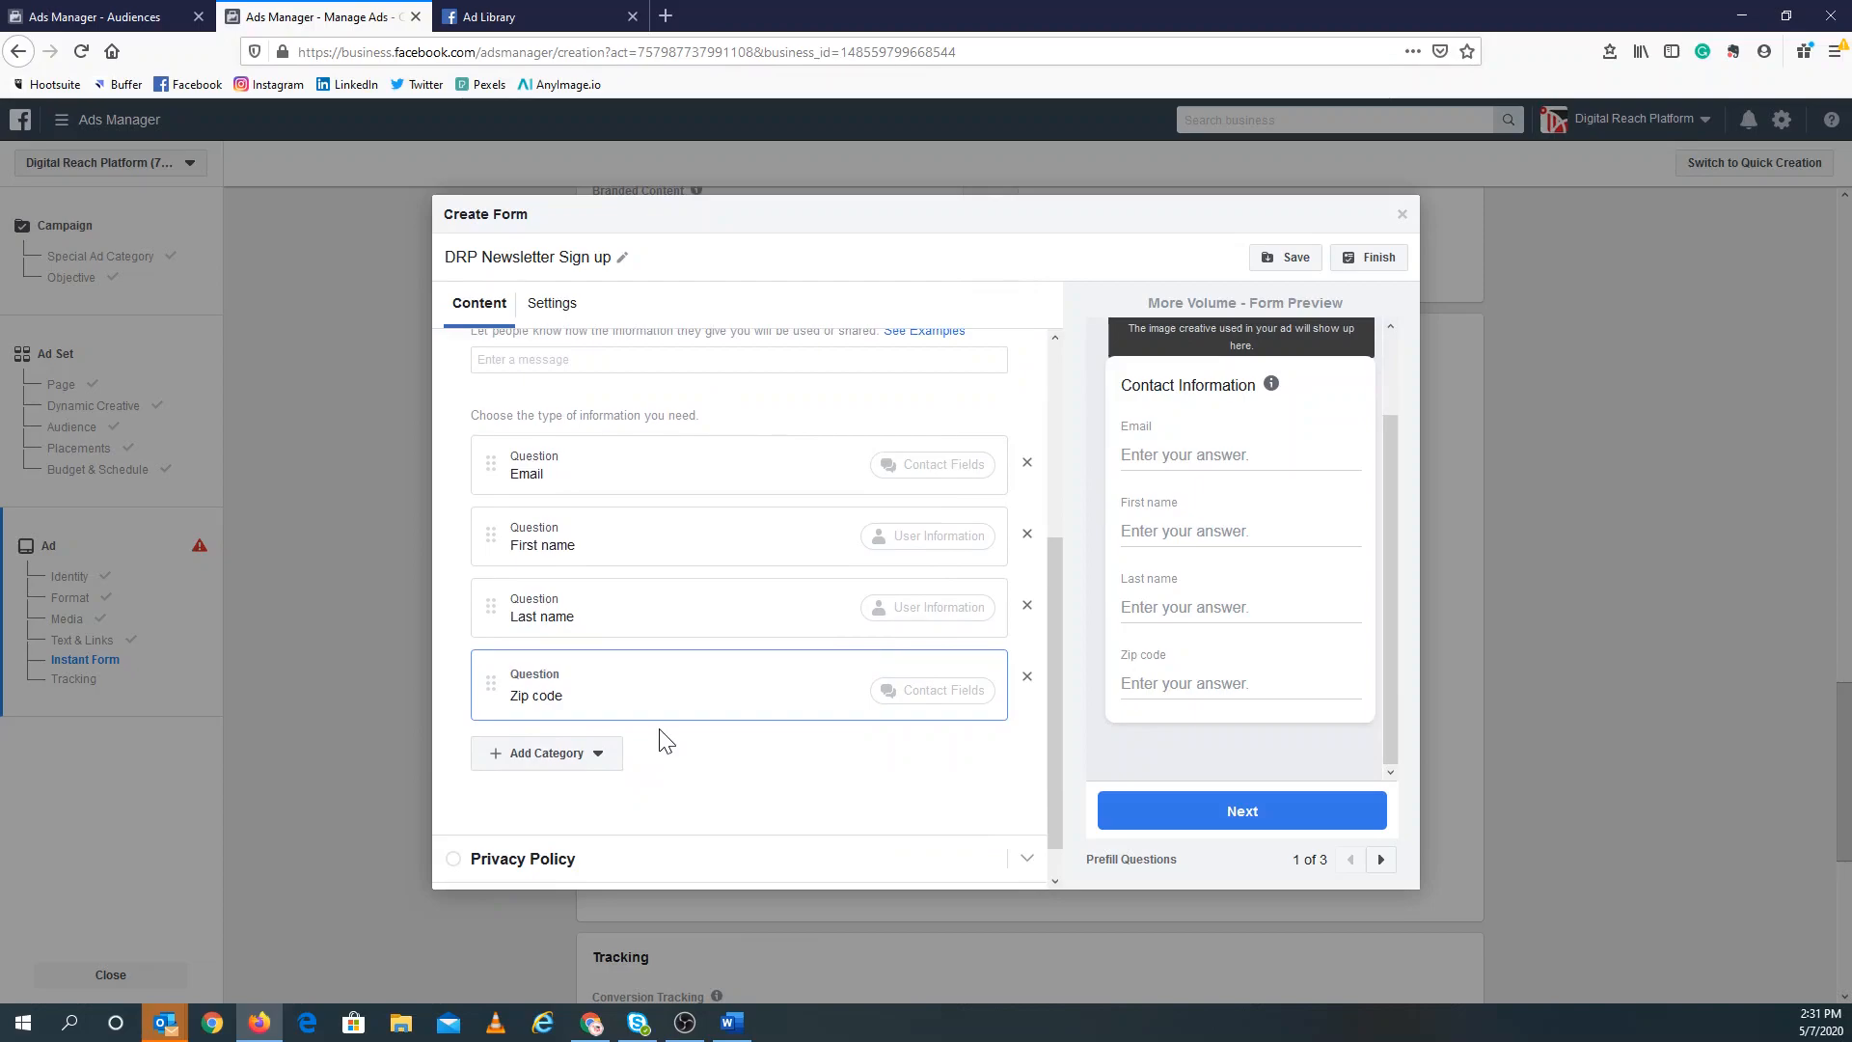
# Look through the remaining prefill question categories, including the demographic and work information options, without adding another question.
pyautogui.scroll(-1, 686, 720)
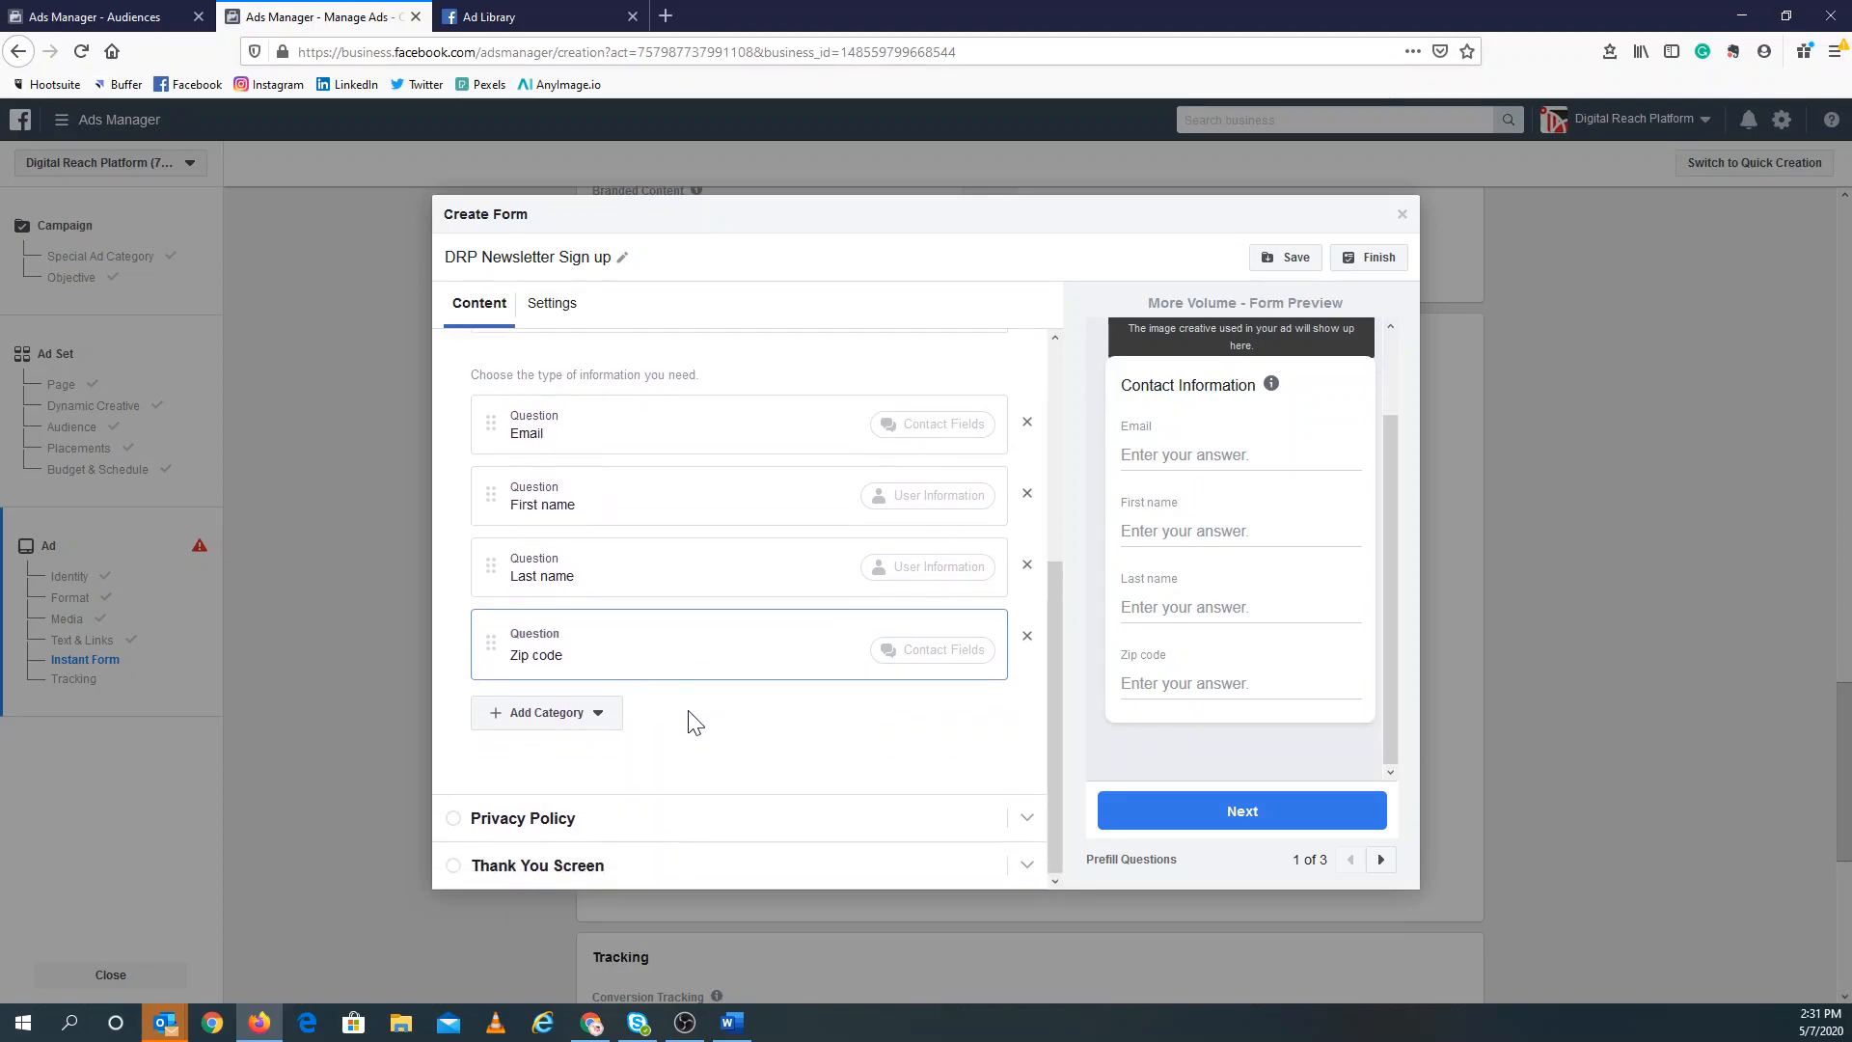
pyautogui.click(599, 729)
pyautogui.moveTo(584, 759)
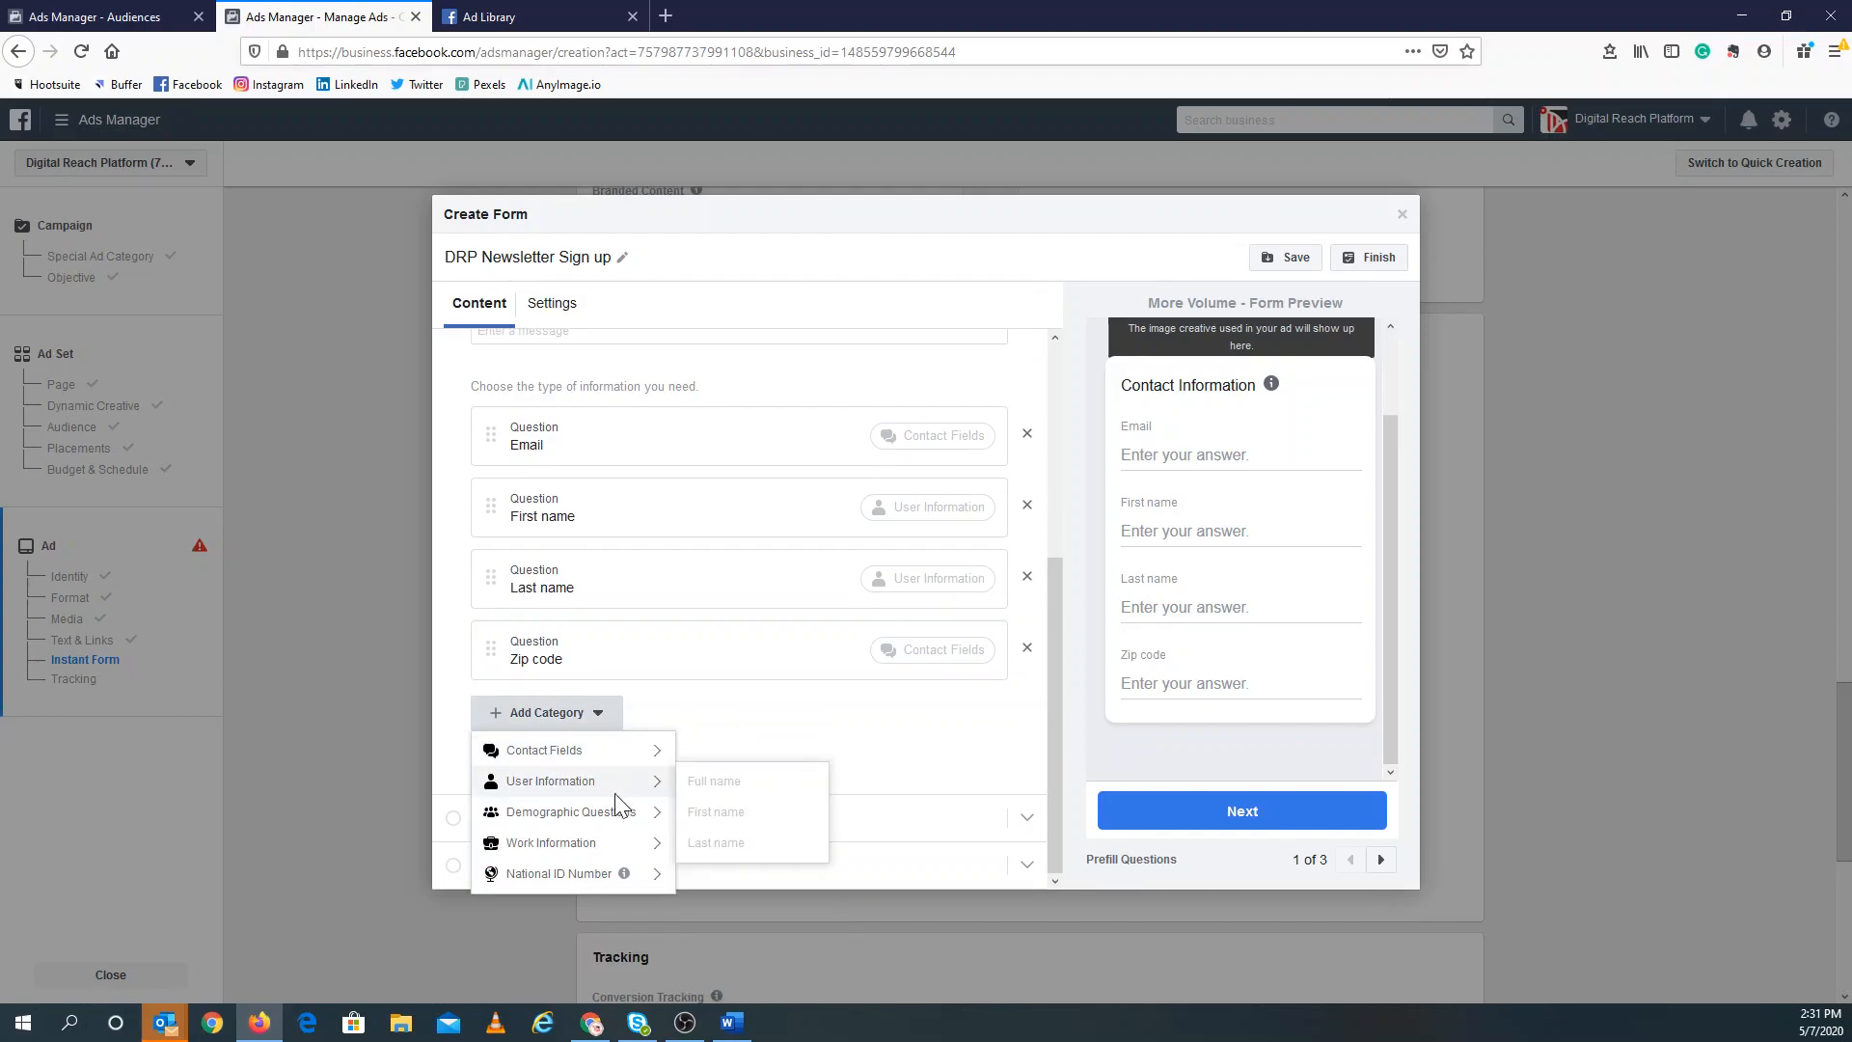
pyautogui.moveTo(618, 813)
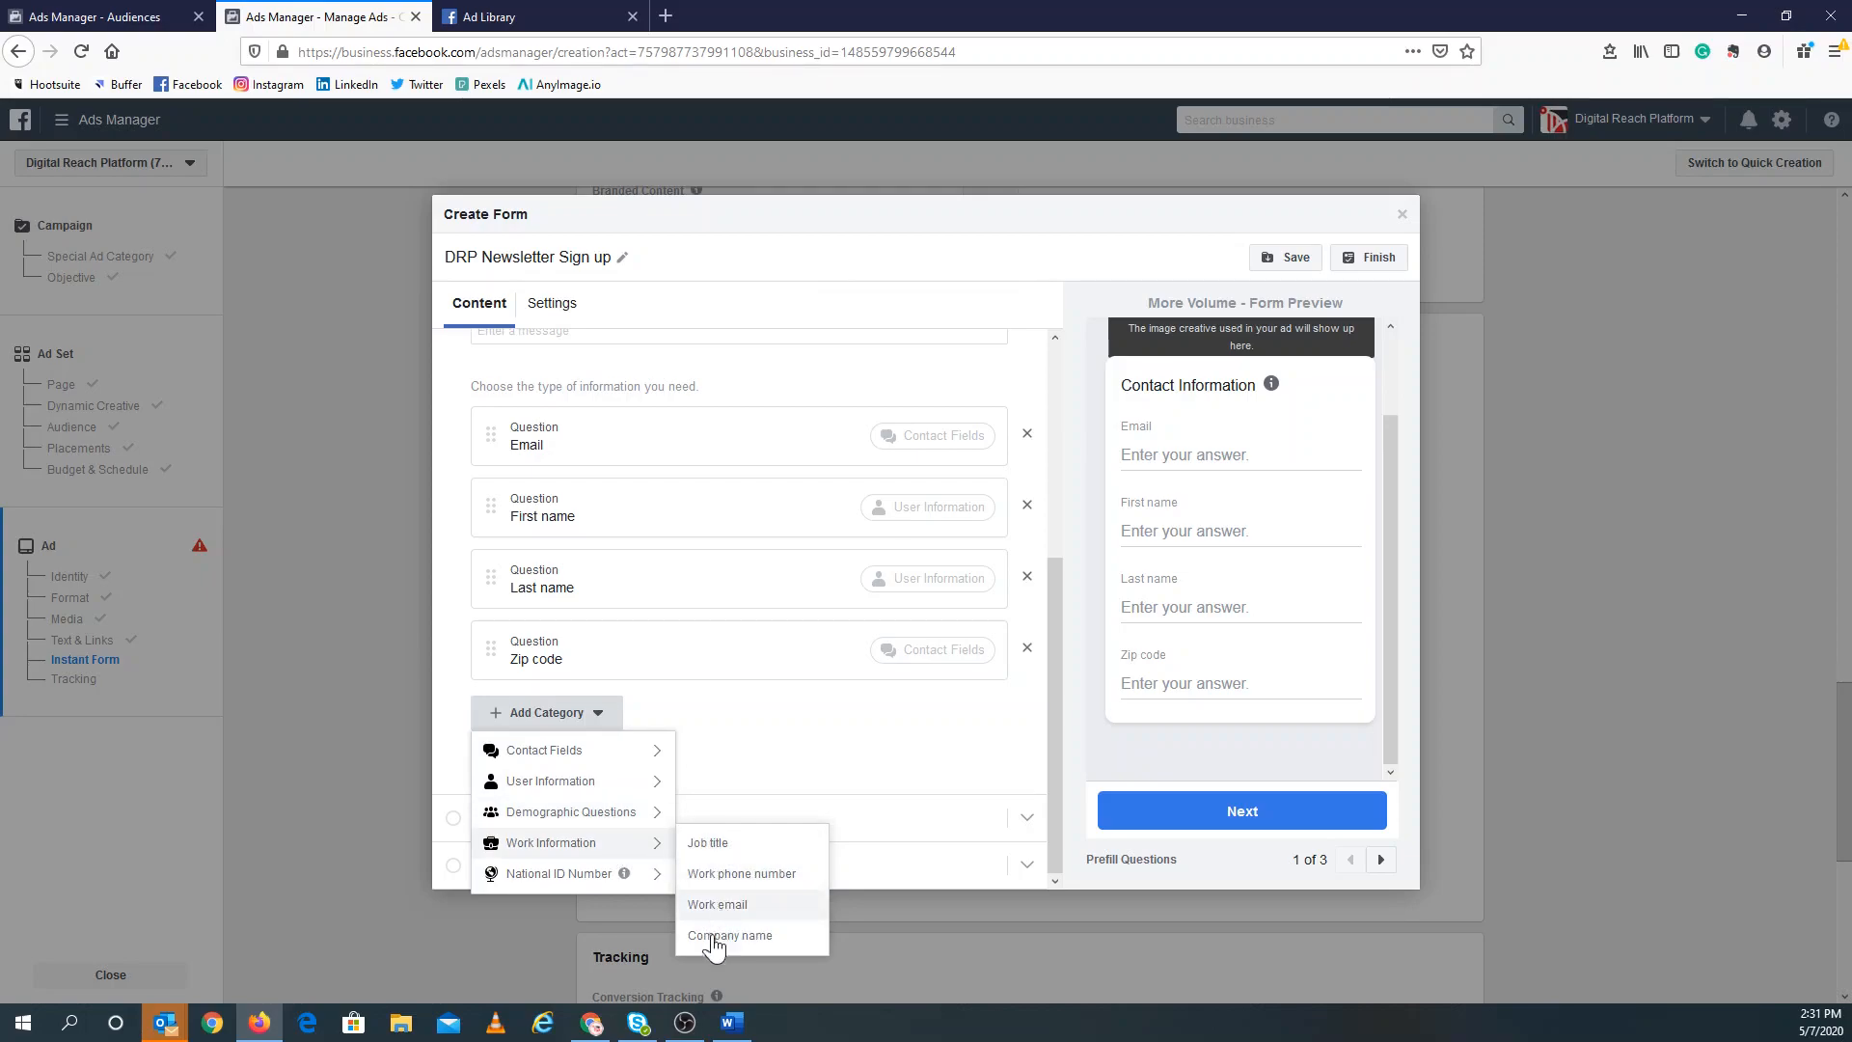
pyautogui.moveTo(624, 876)
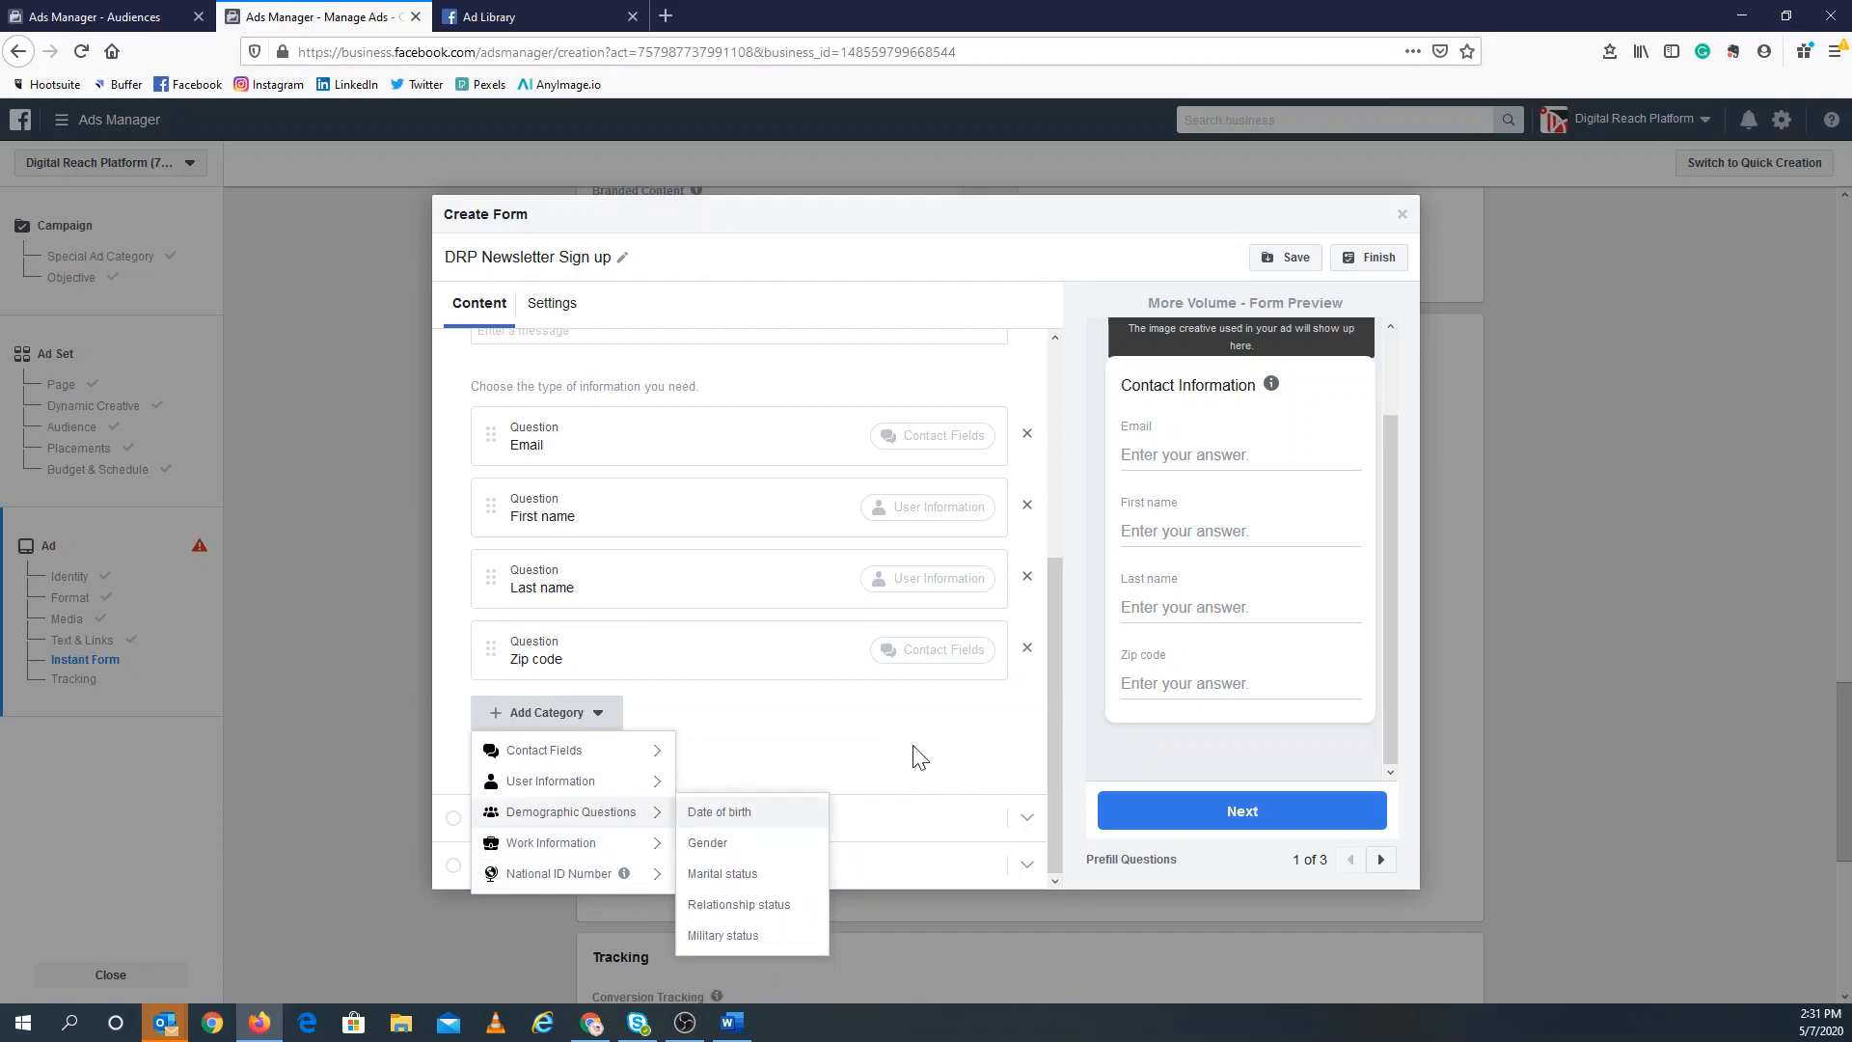
pyautogui.scroll(1, 1212, 604)
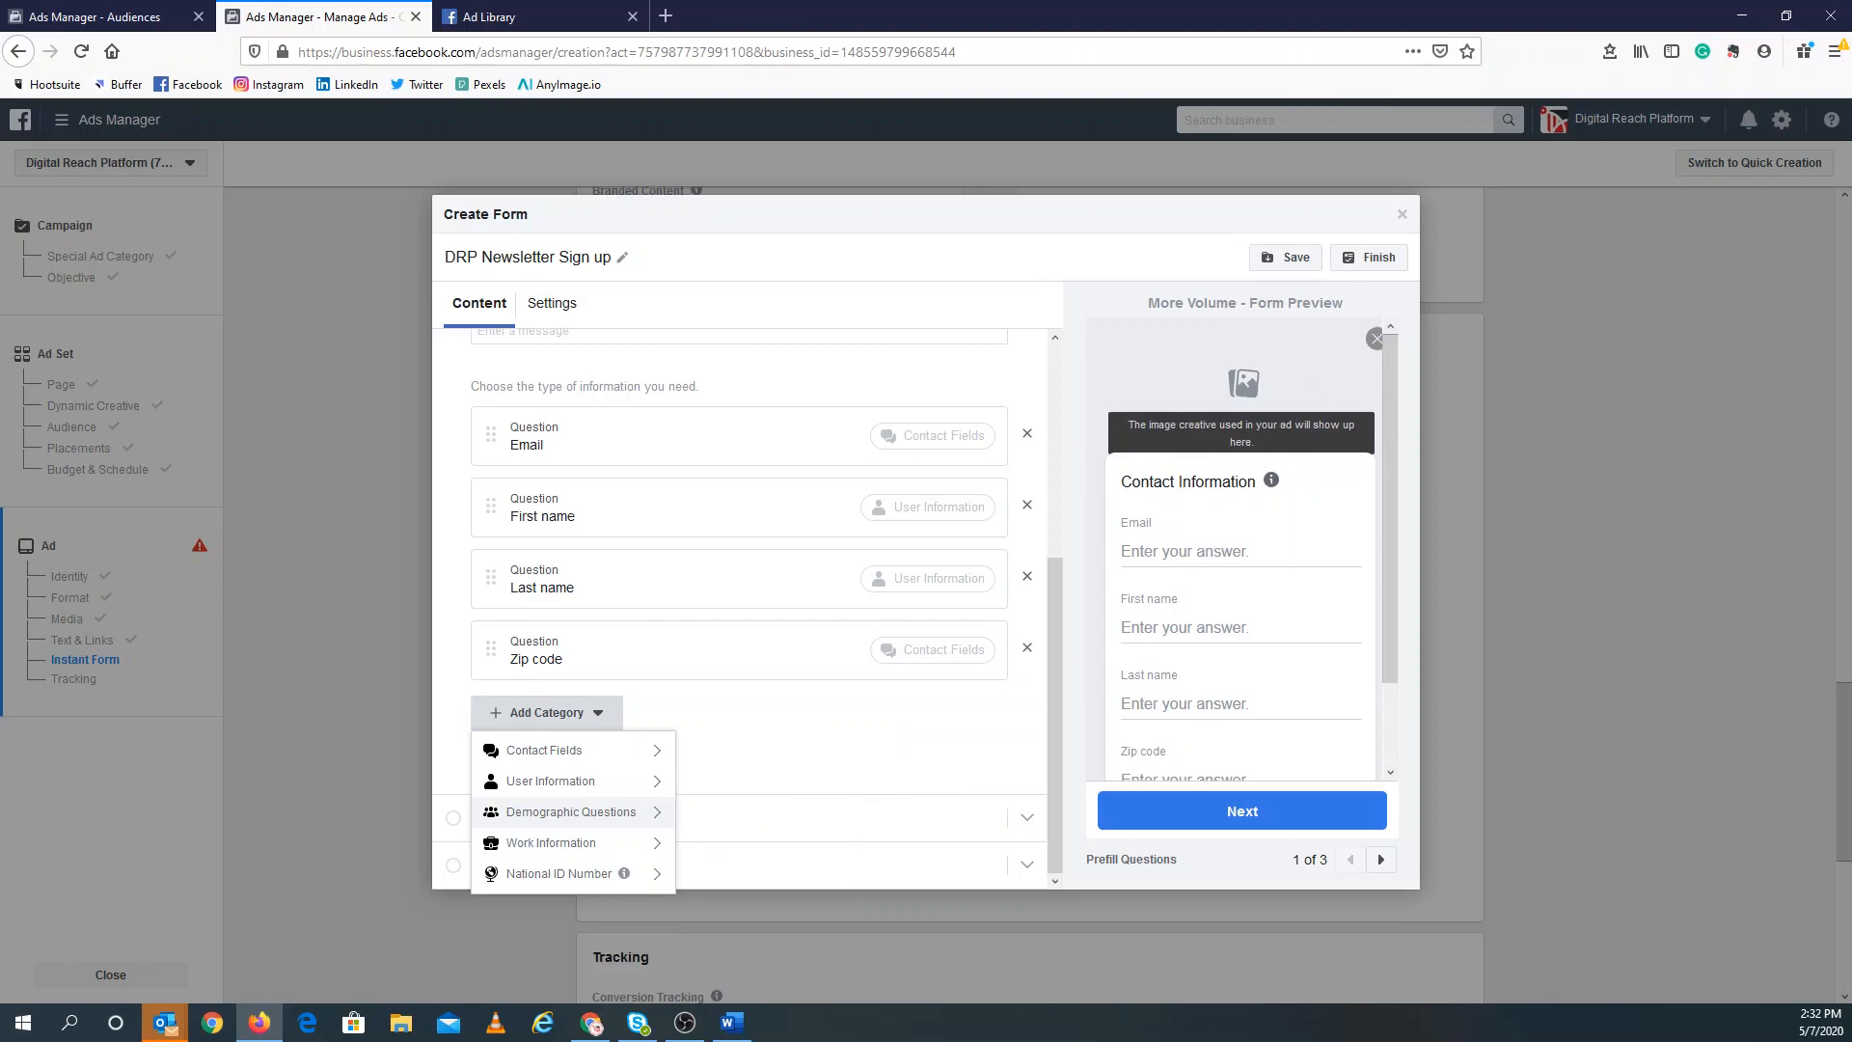
pyautogui.click(852, 721)
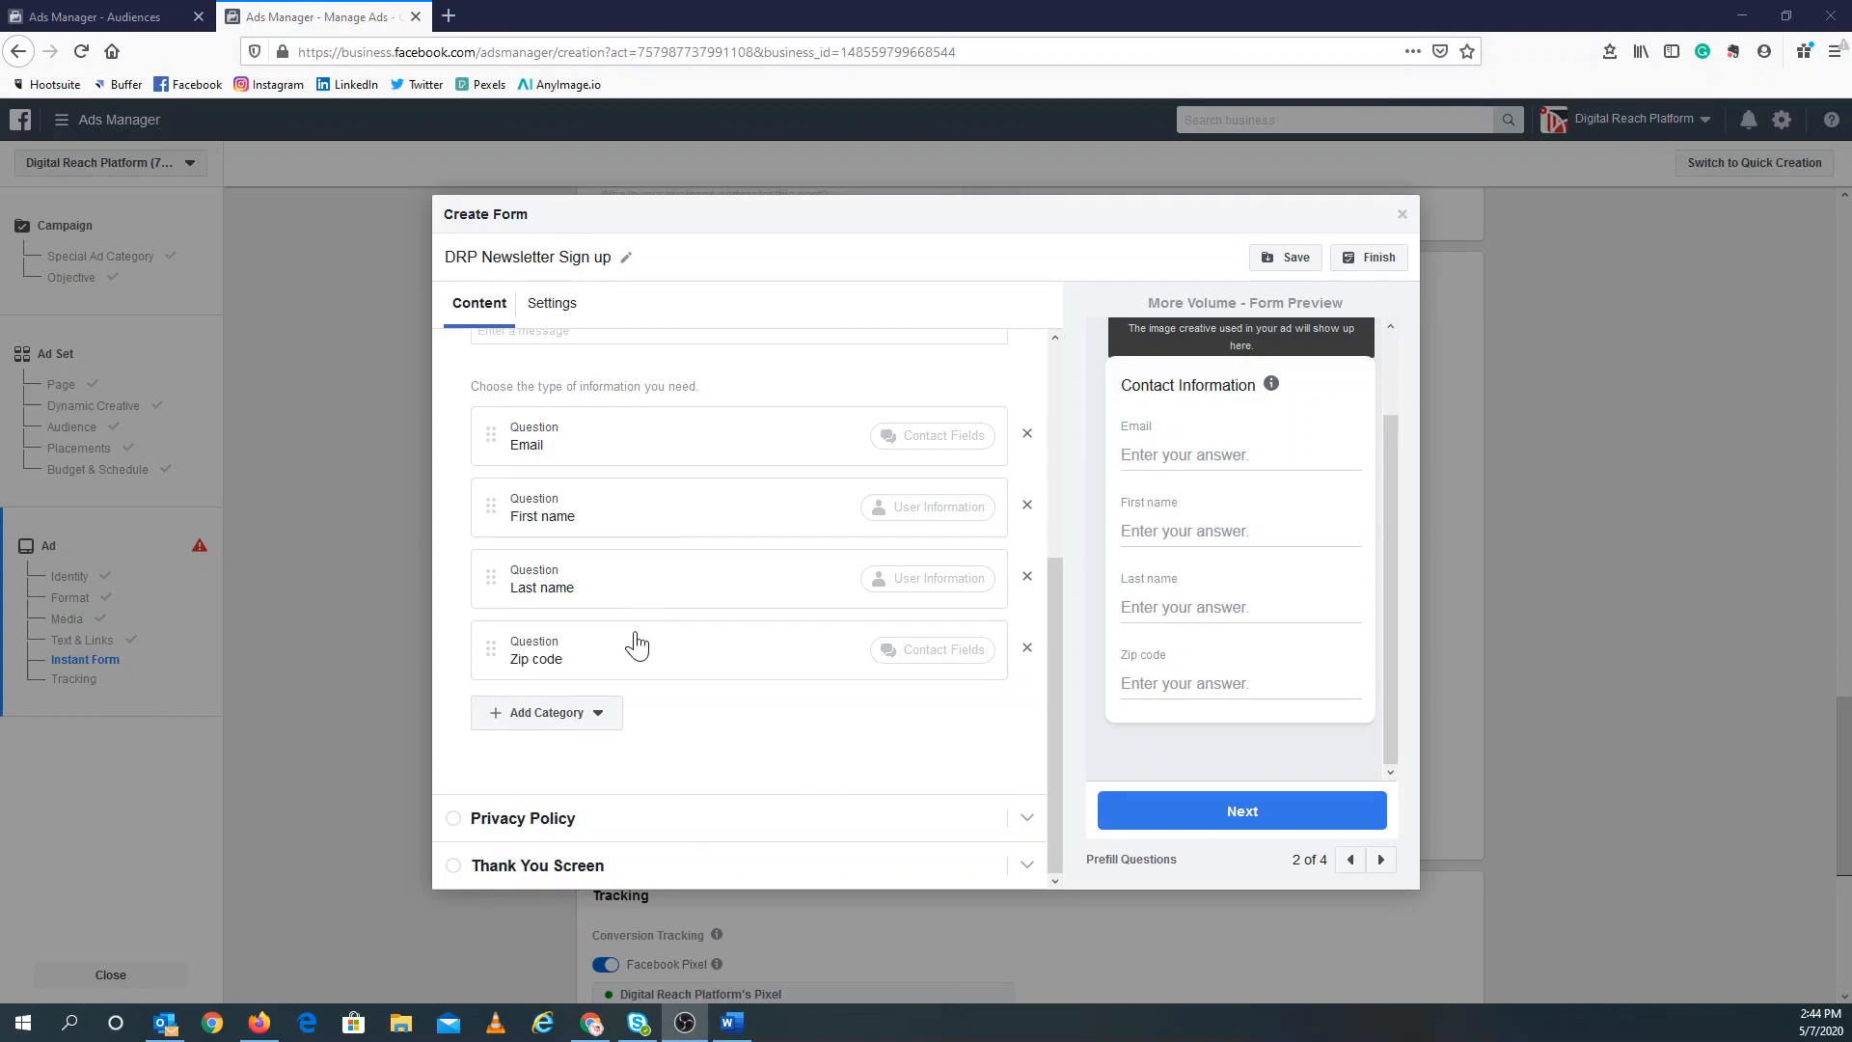
pyautogui.click(622, 829)
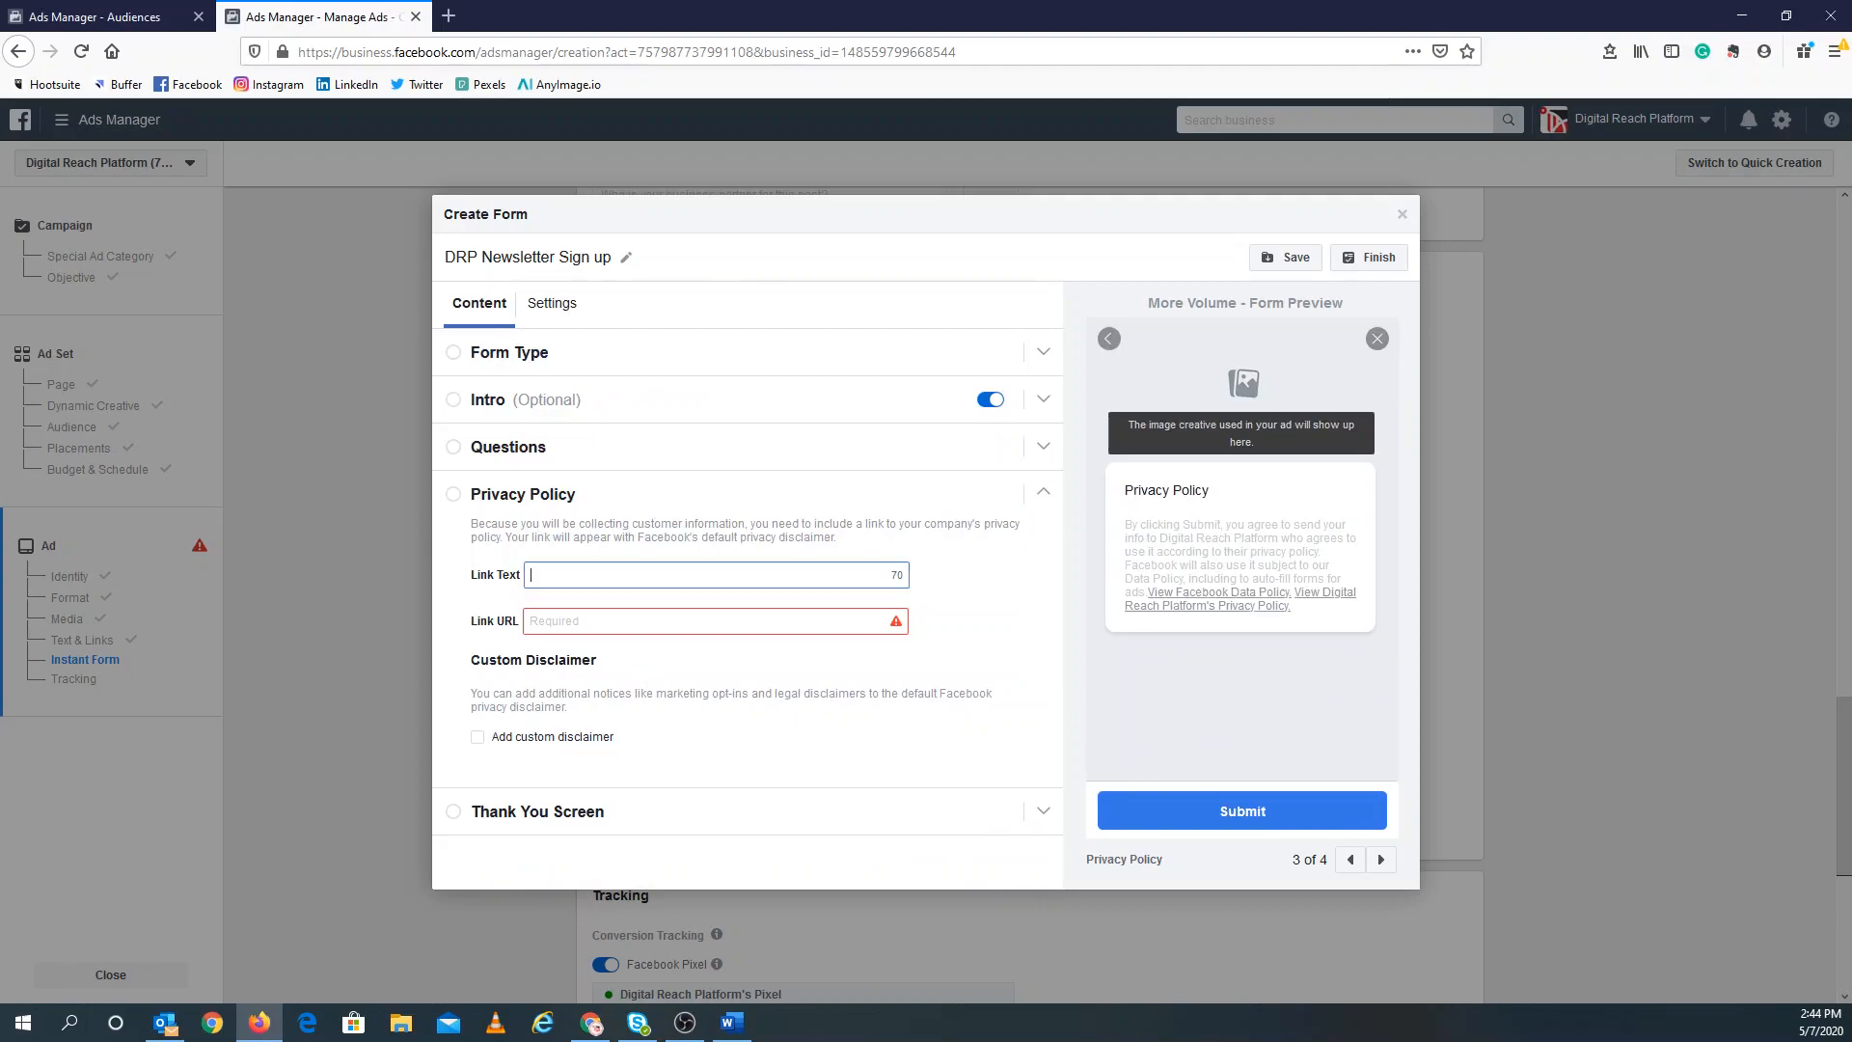
pyautogui.write('Priva')
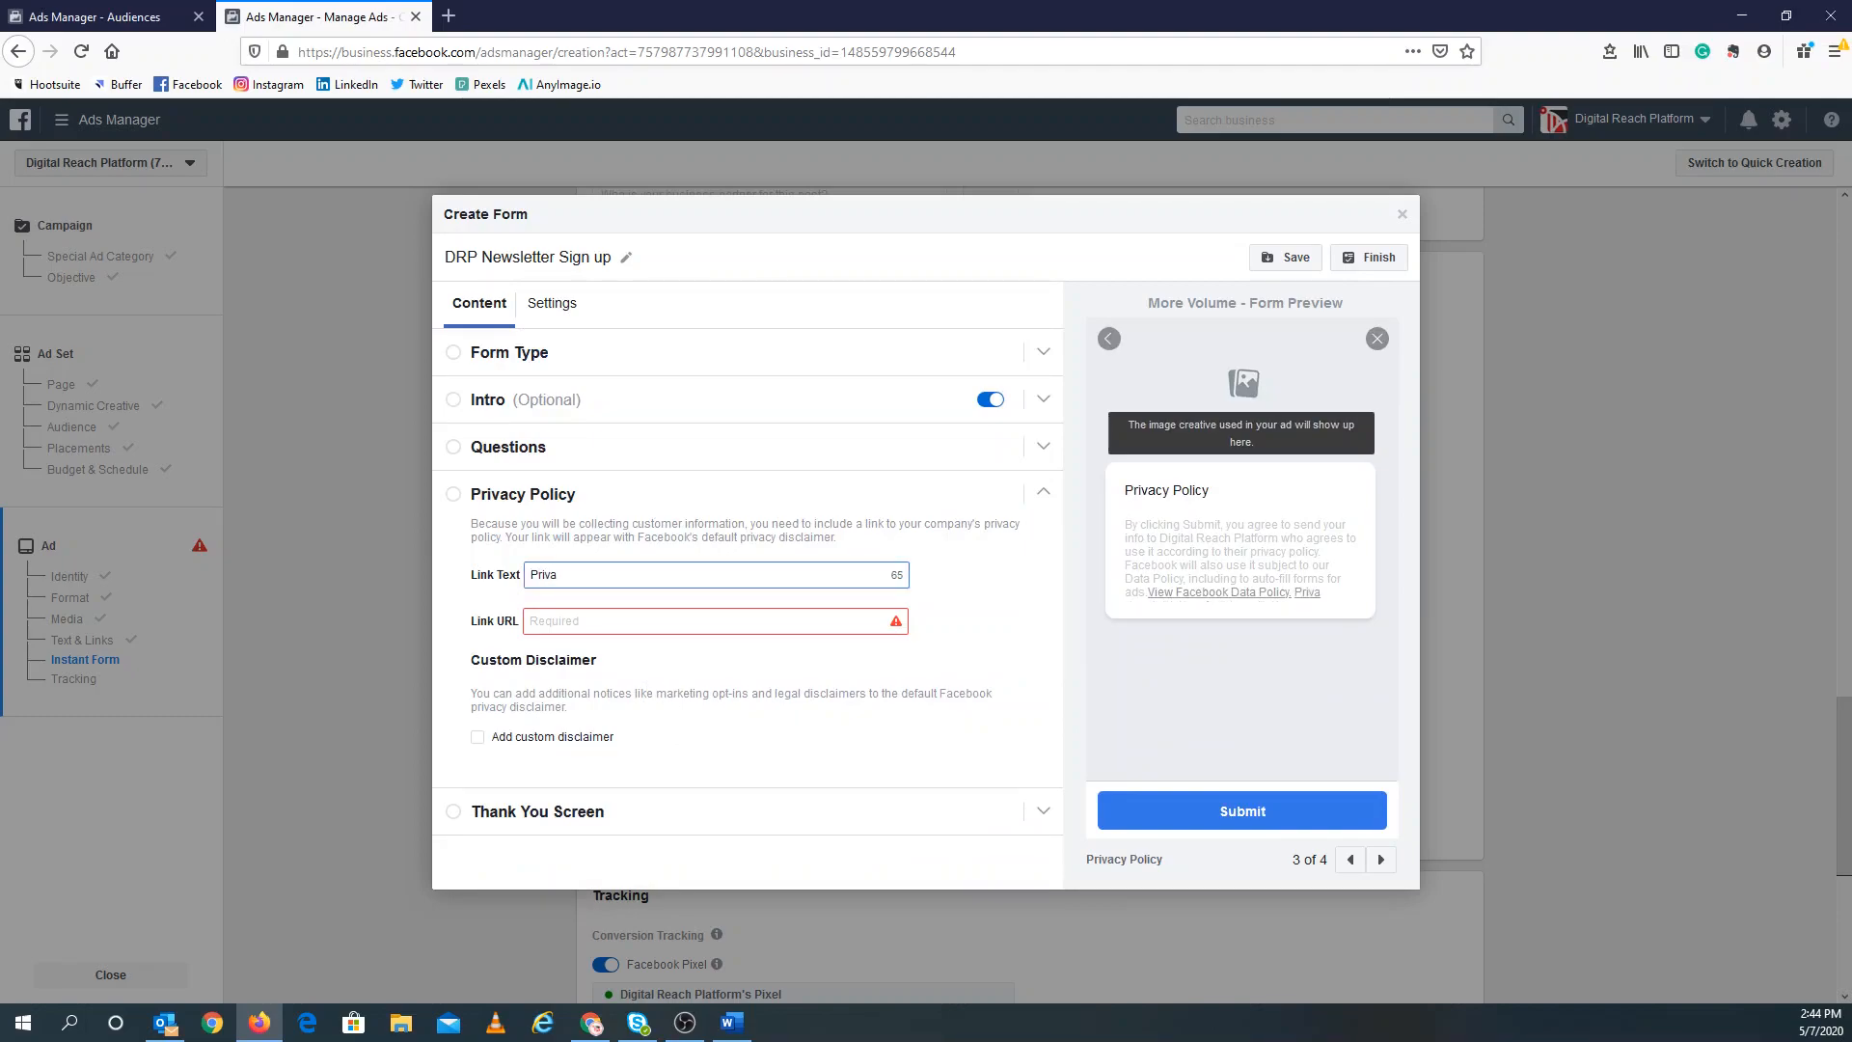
pyautogui.write('cy Policy')
pyautogui.click(736, 618)
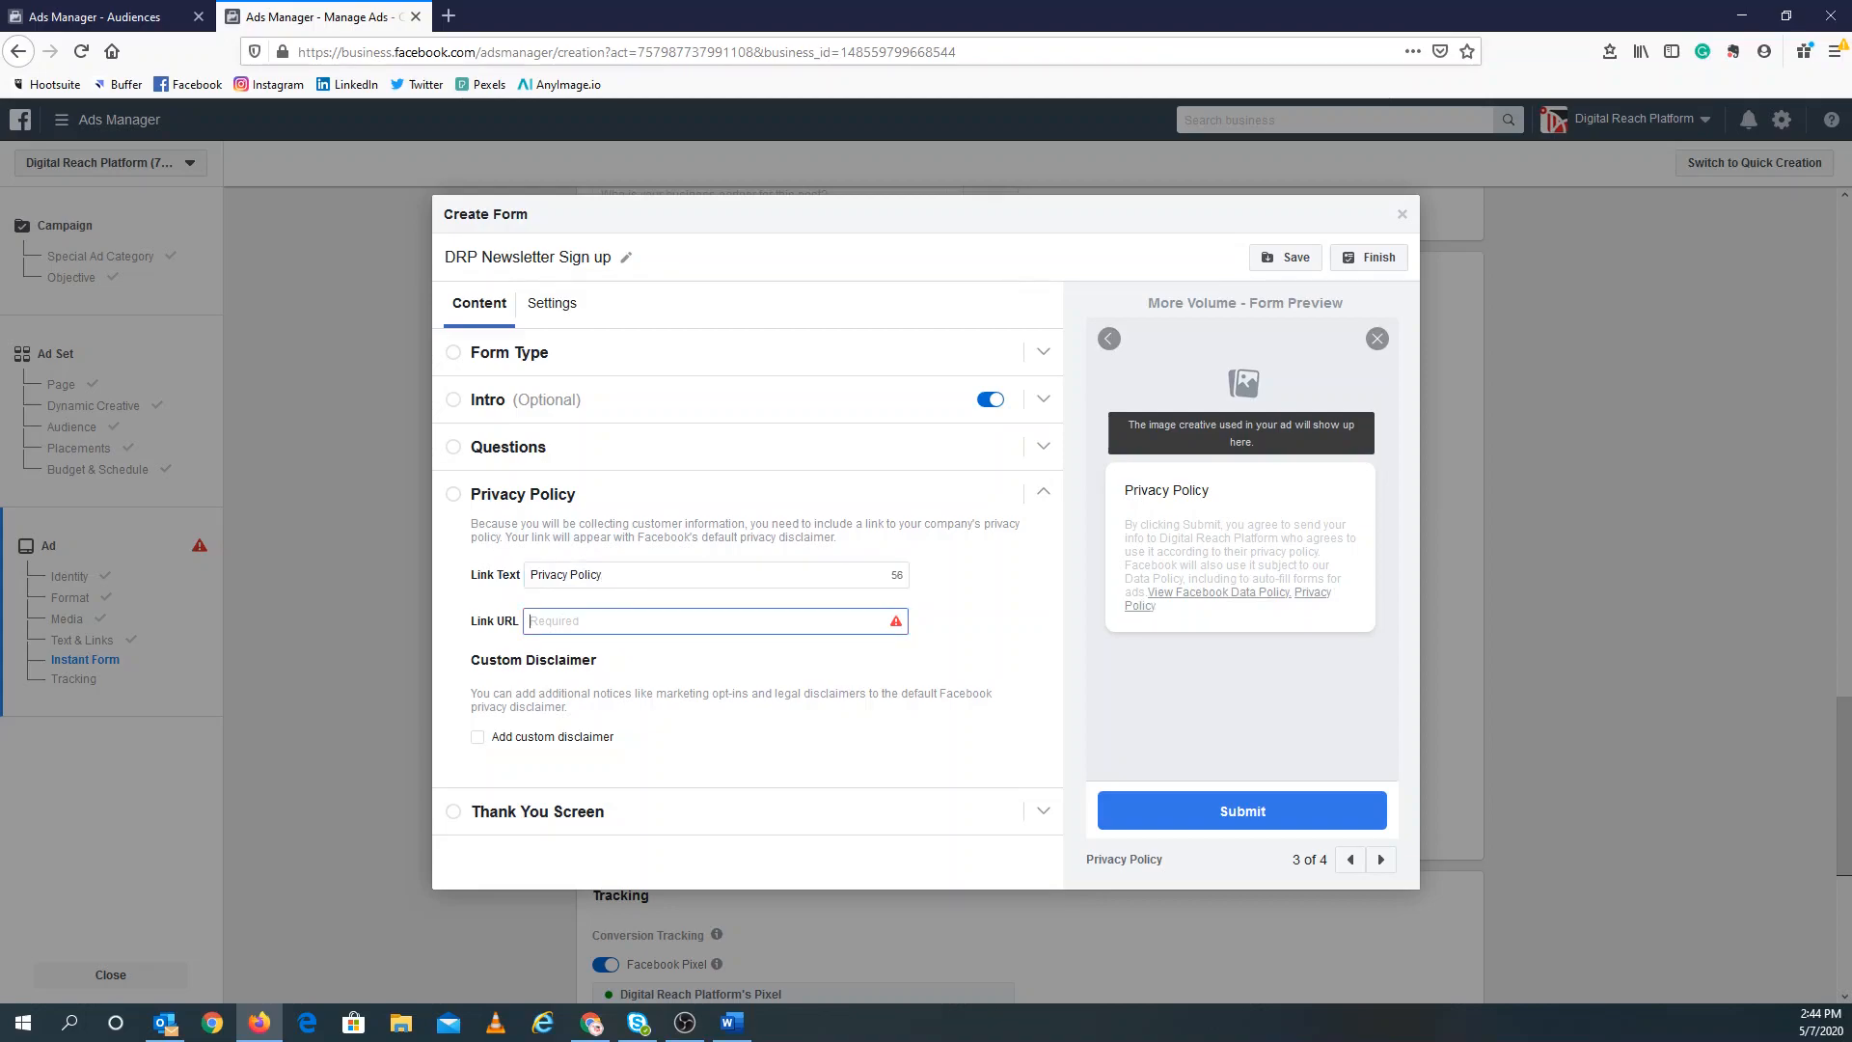
pyautogui.write('https://digitalreachplatform.com/privacy-policy/')
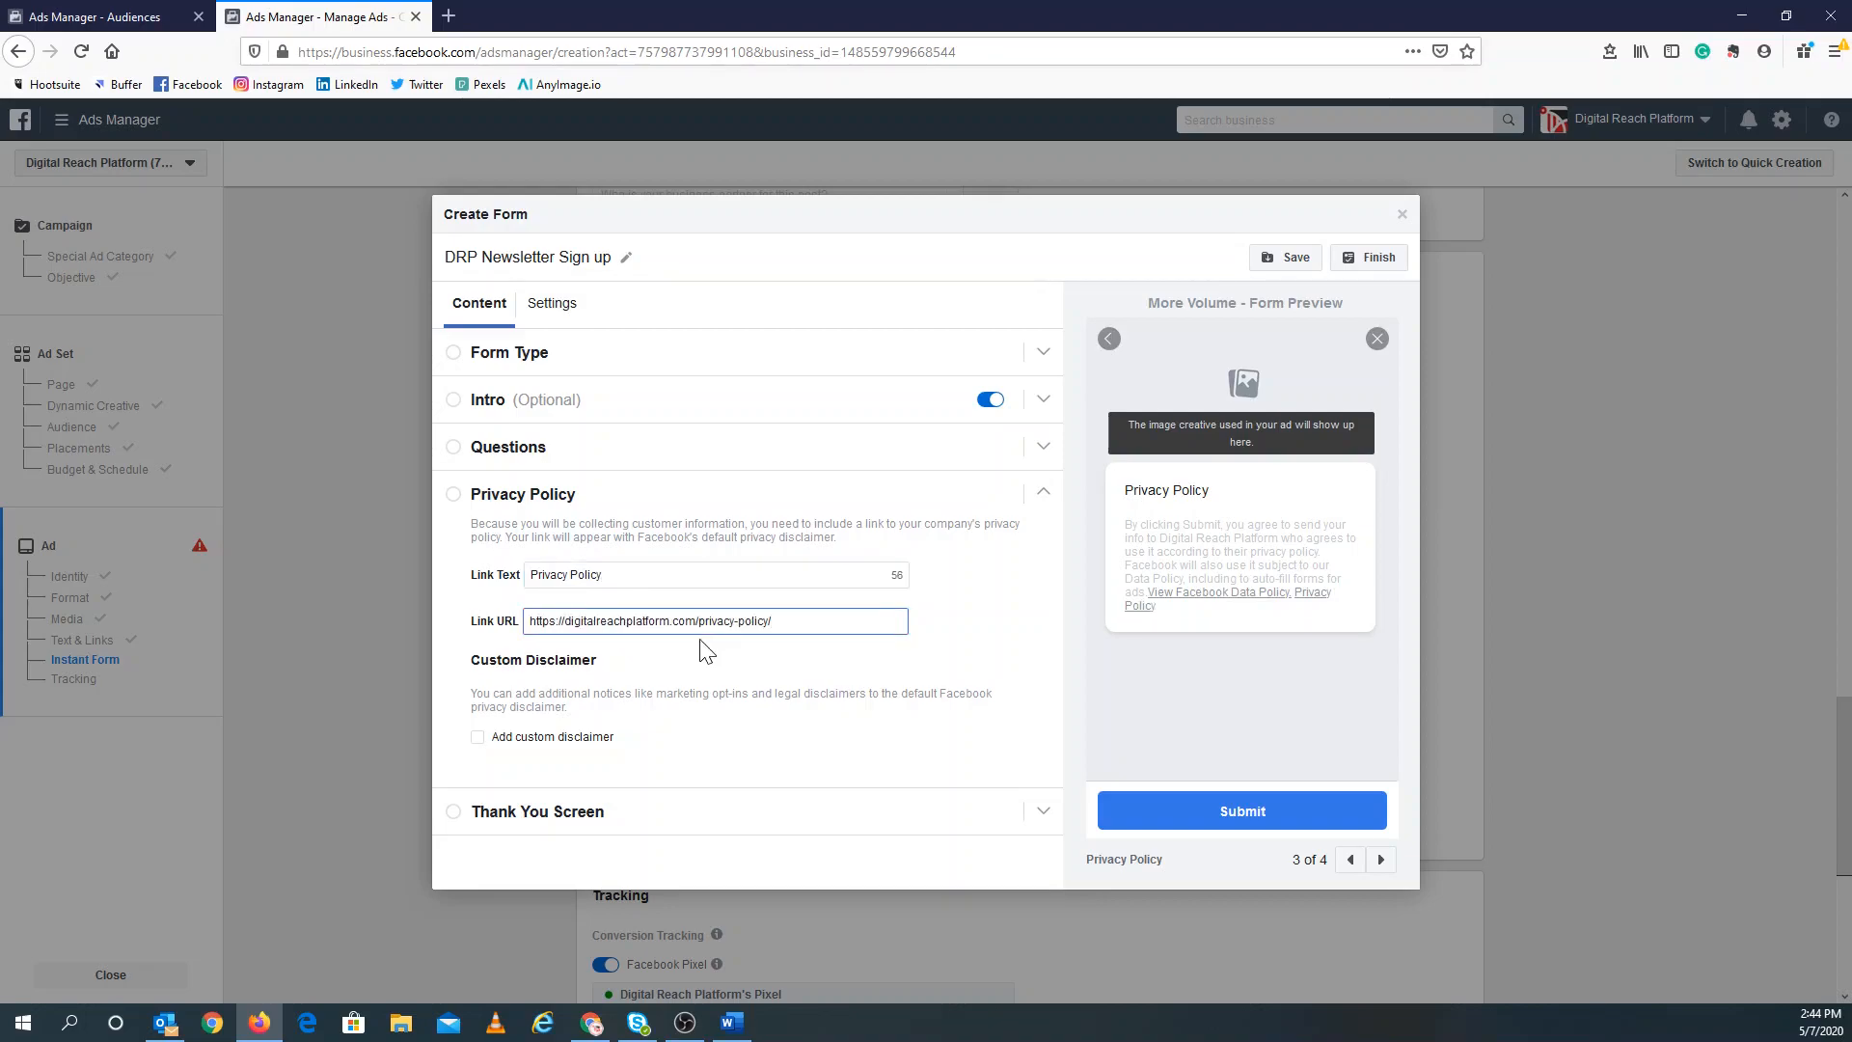
pyautogui.click(578, 827)
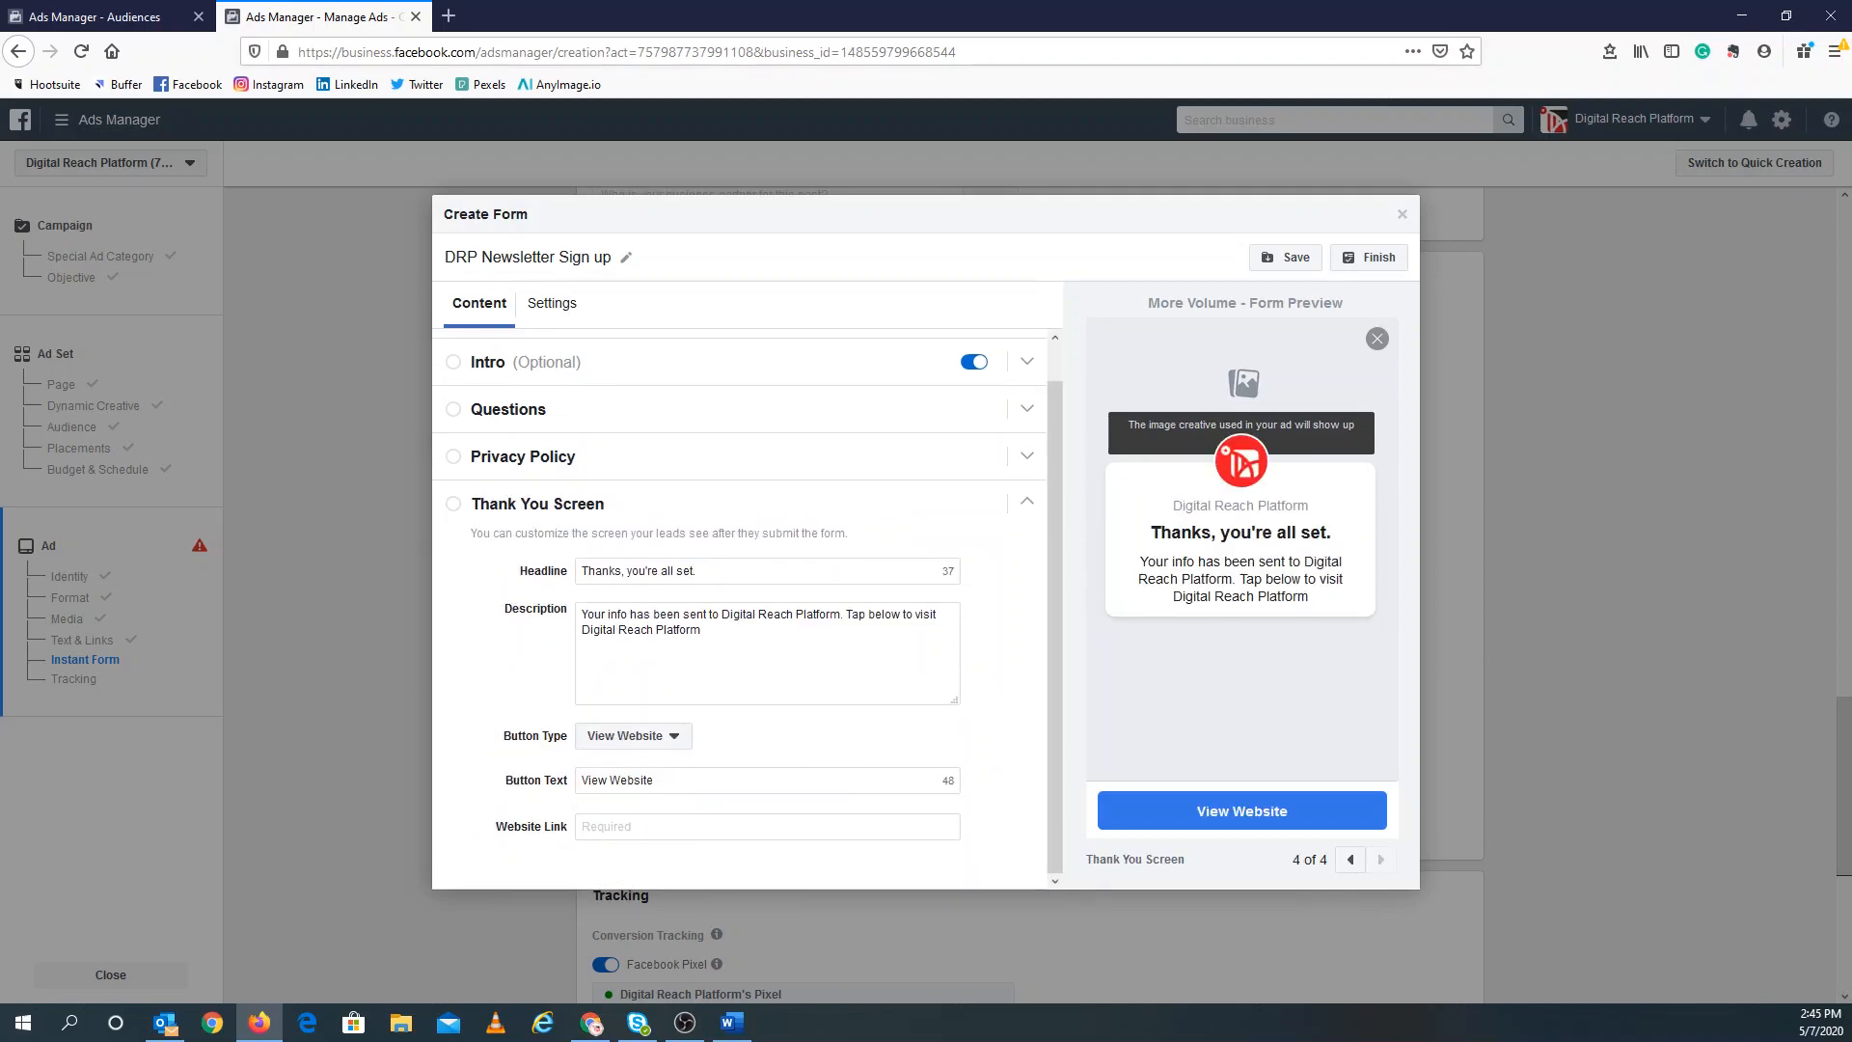
pyautogui.moveTo(711, 632); pyautogui.dragTo(580, 616)
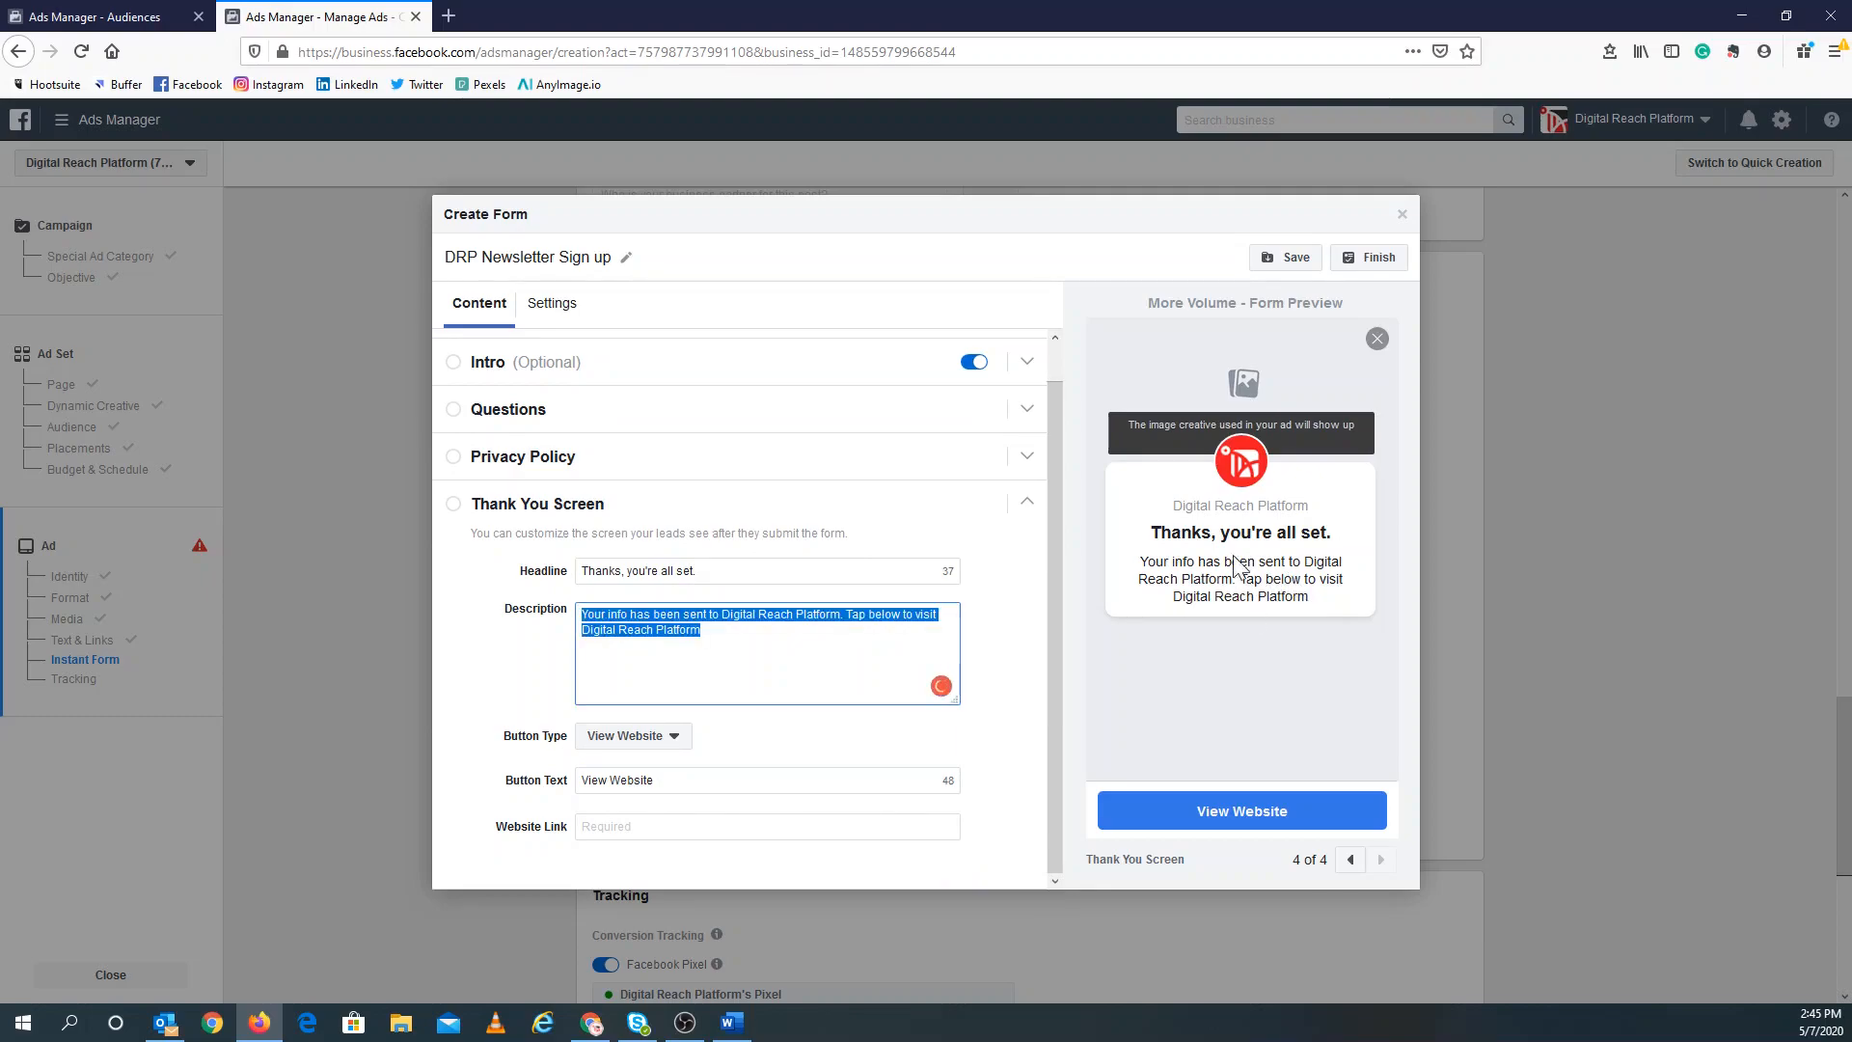
pyautogui.click(706, 639)
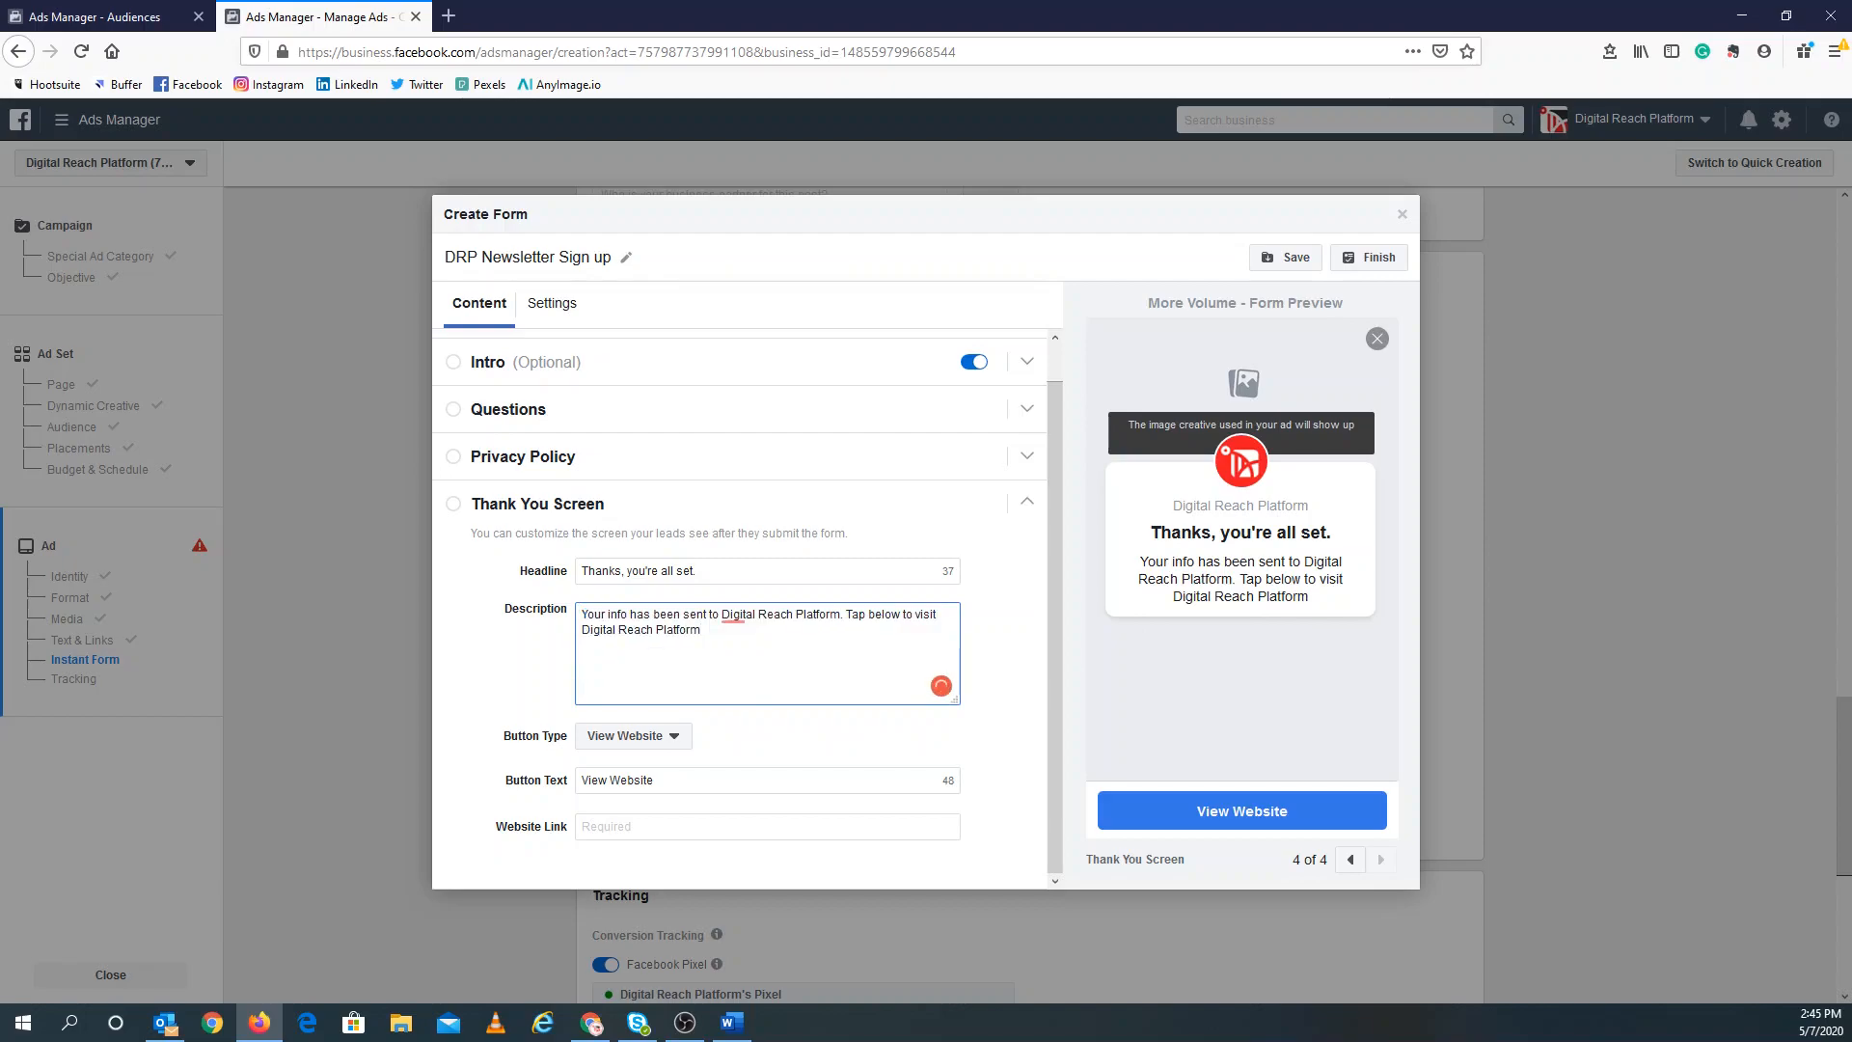
pyautogui.click(767, 826)
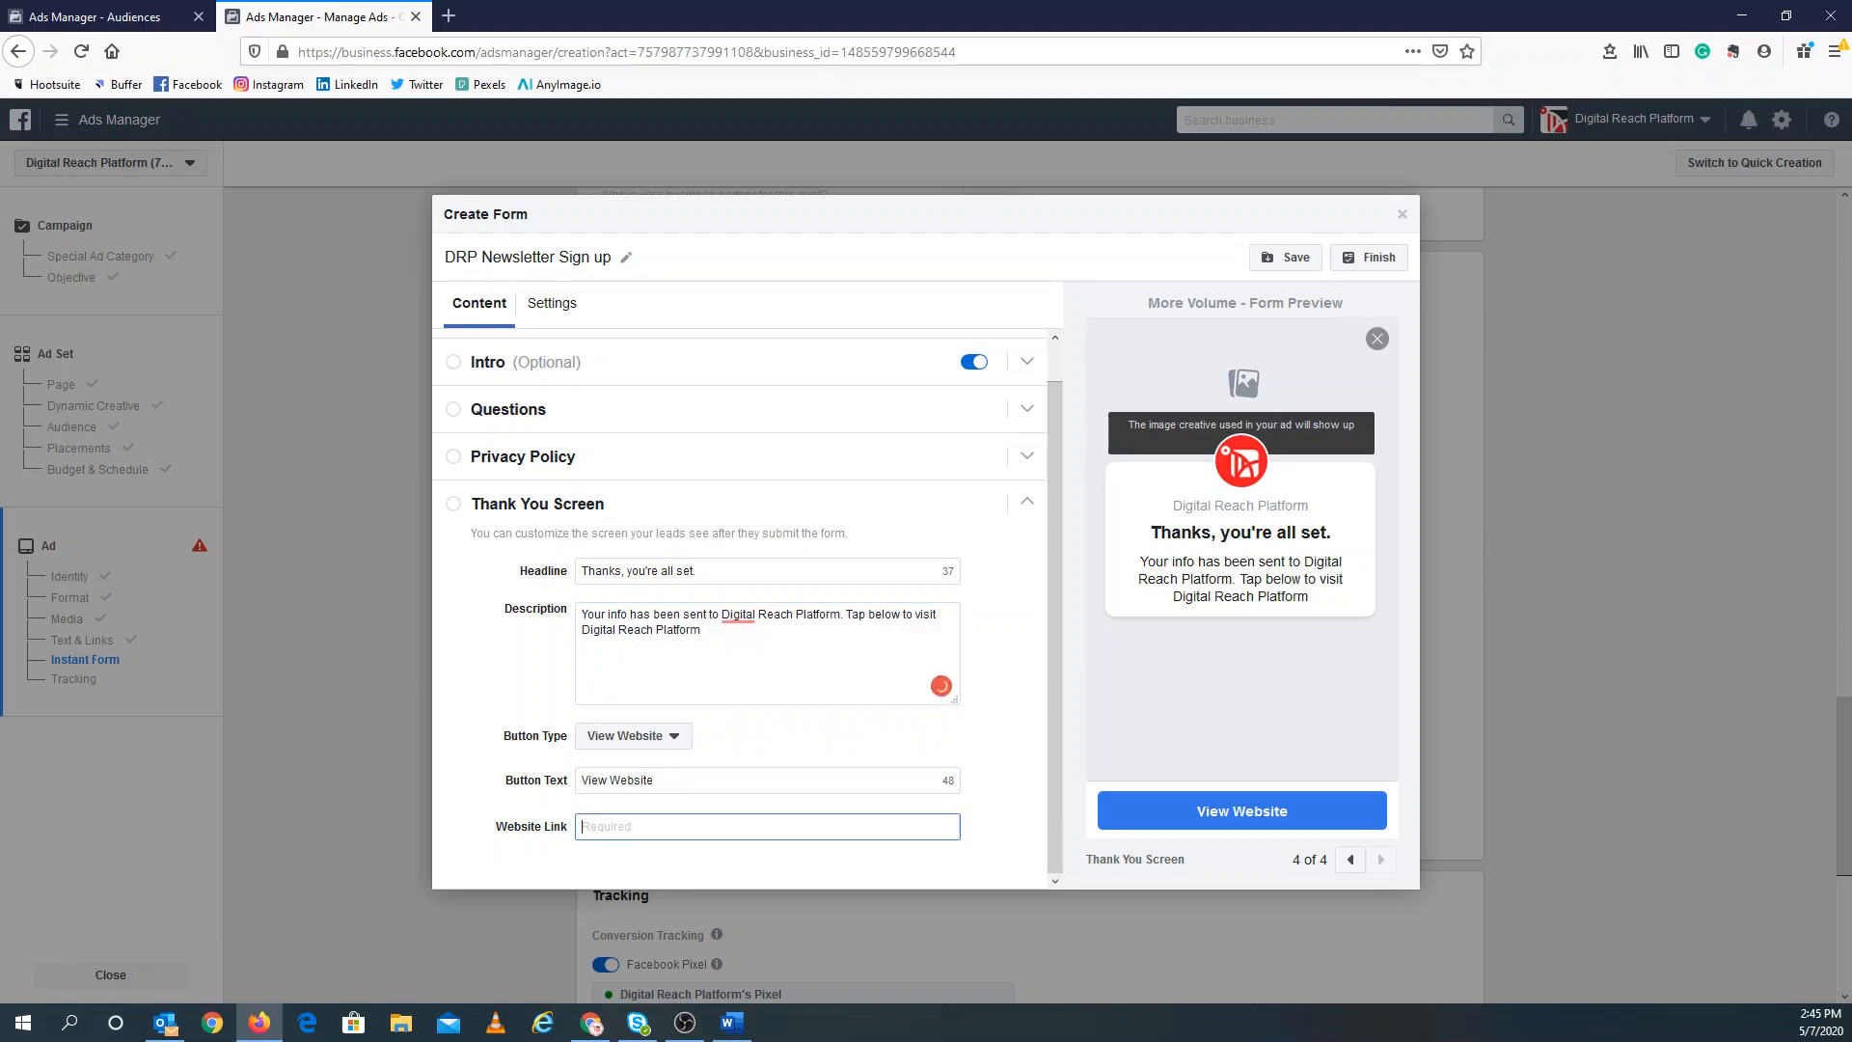
pyautogui.write('ww')
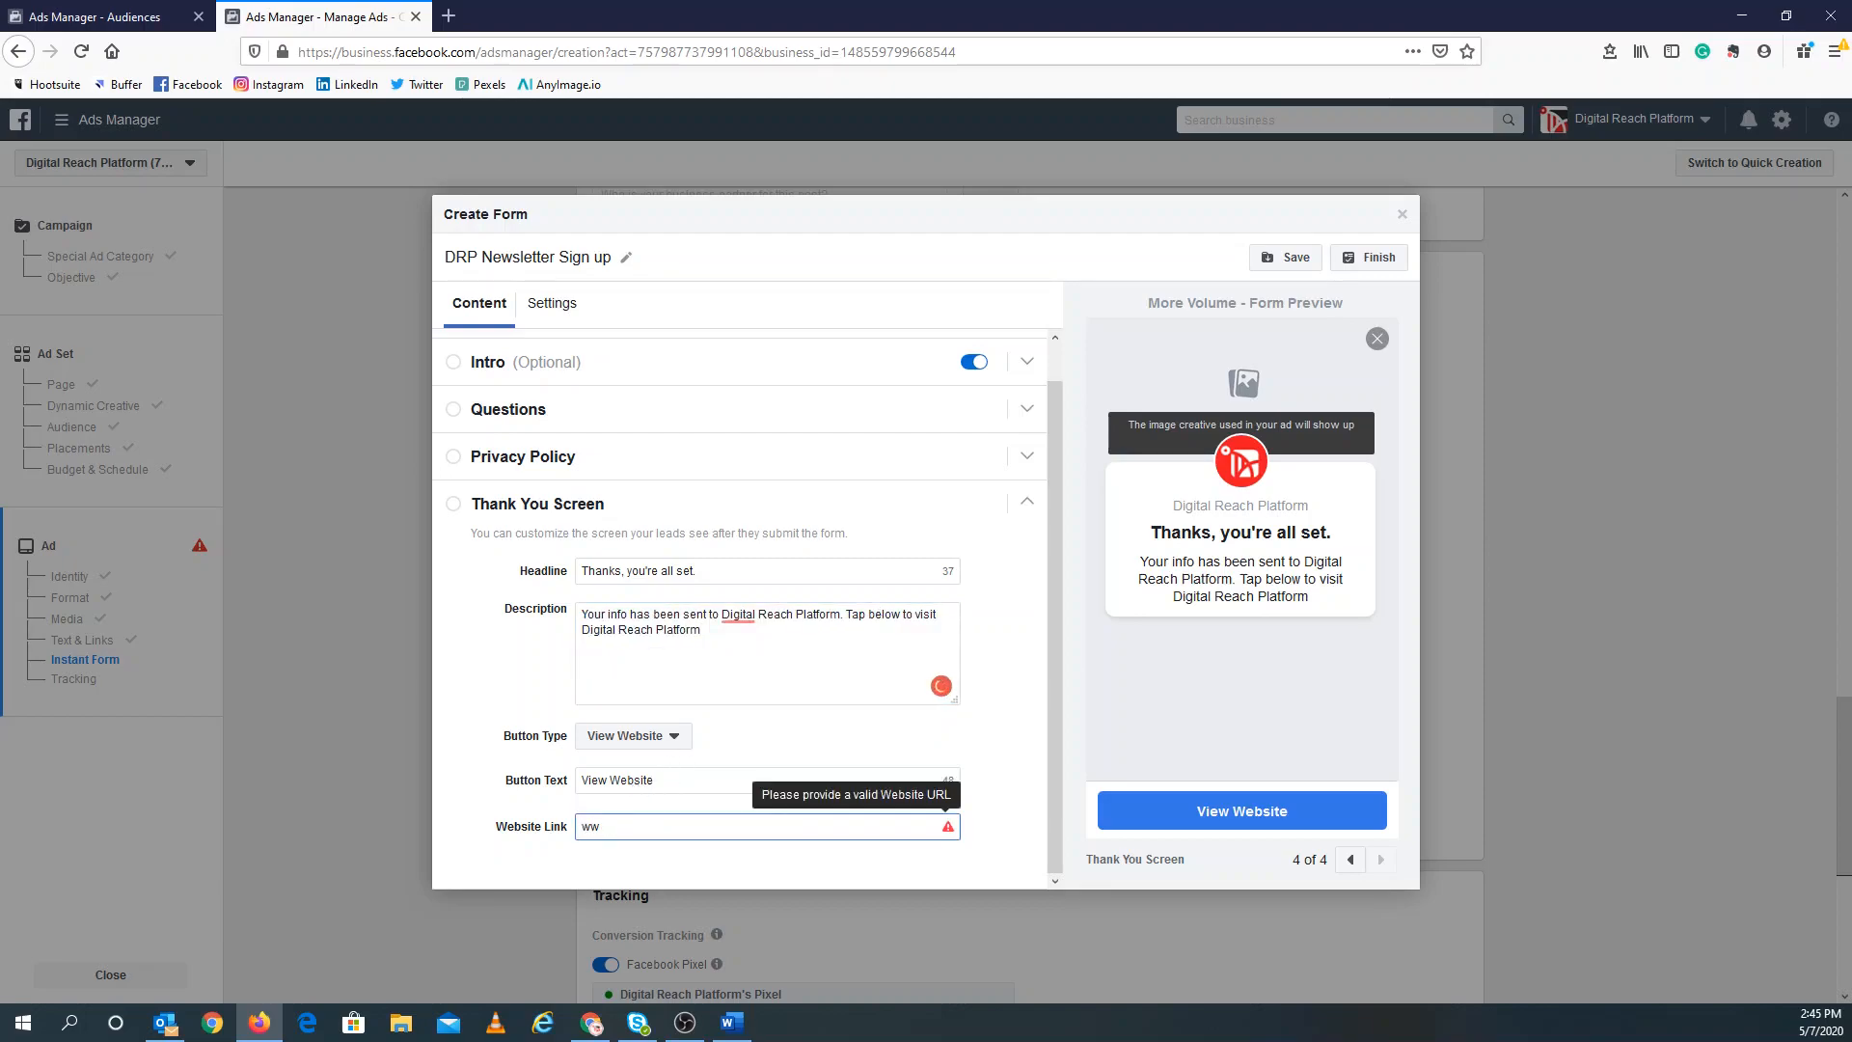
pyautogui.write('w.digitalreachplatform.com')
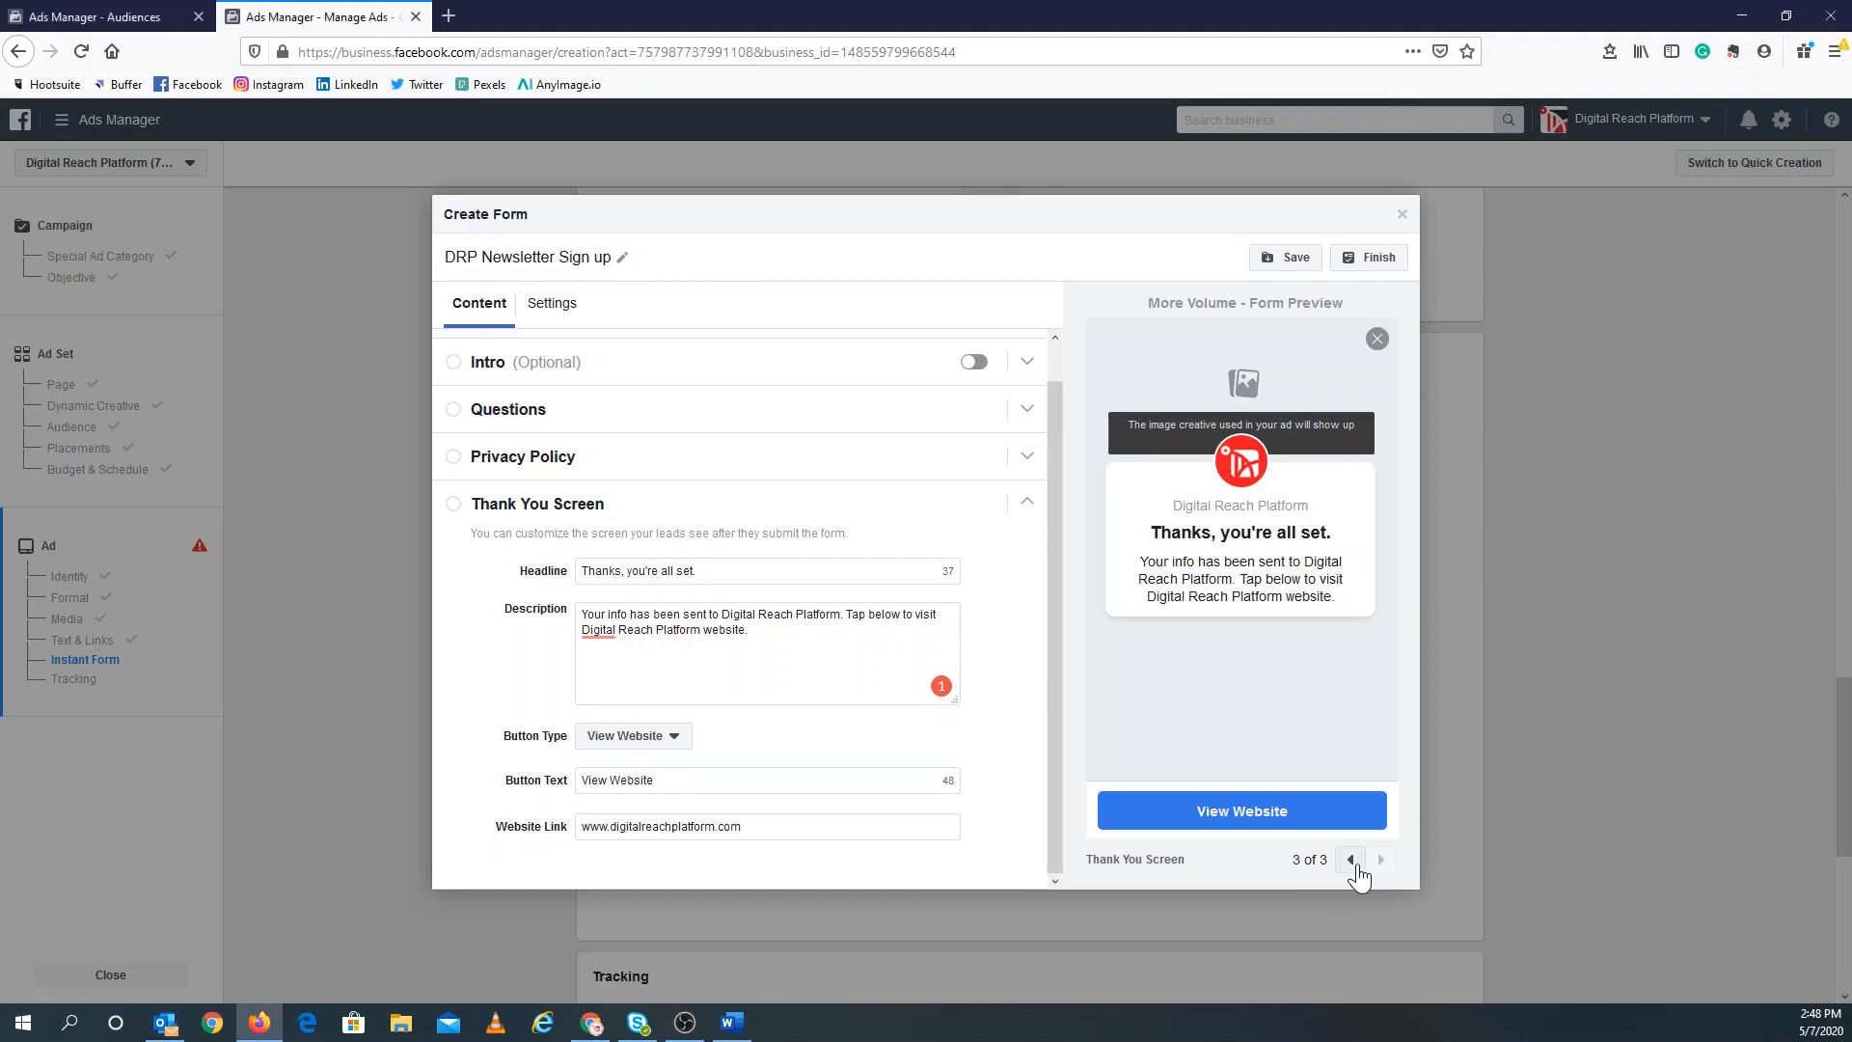
# Review the form preview from the prefill questions through the privacy policy to the thank you screen.
pyautogui.click(1350, 859)
pyautogui.click(1356, 864)
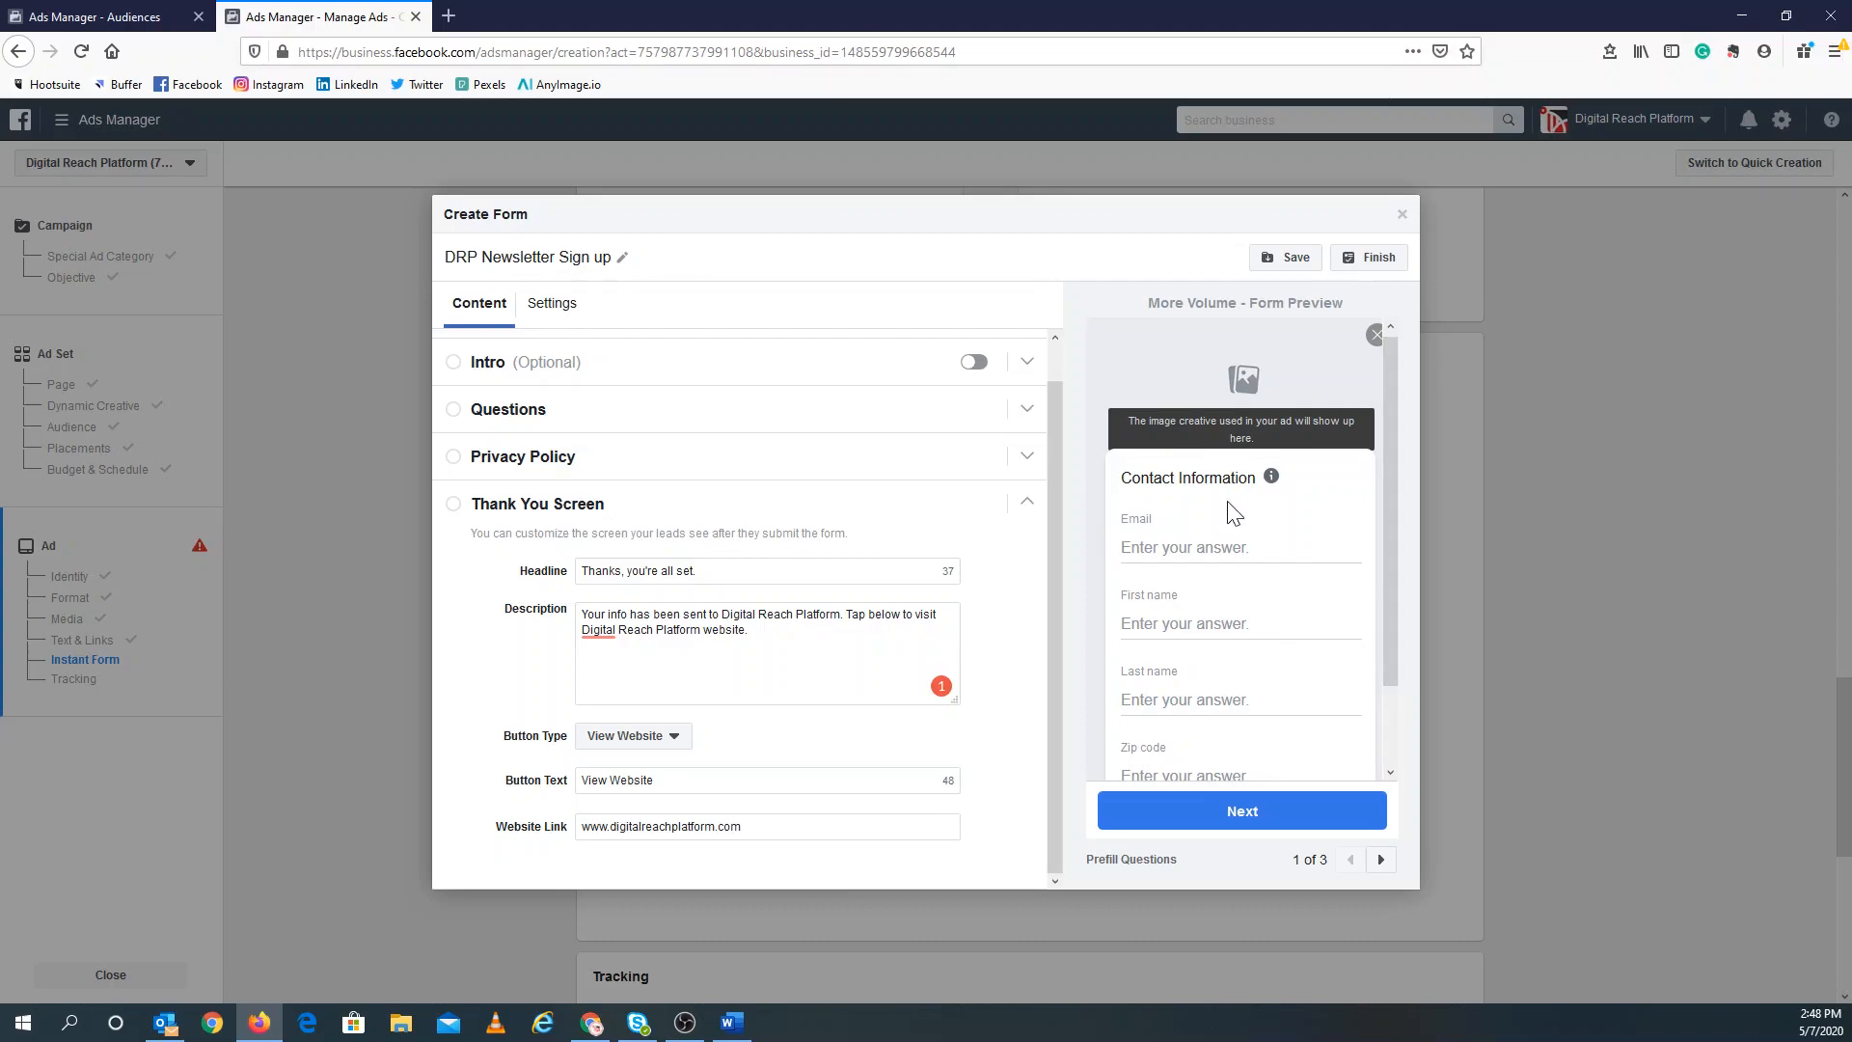
pyautogui.scroll(-2, 1235, 514)
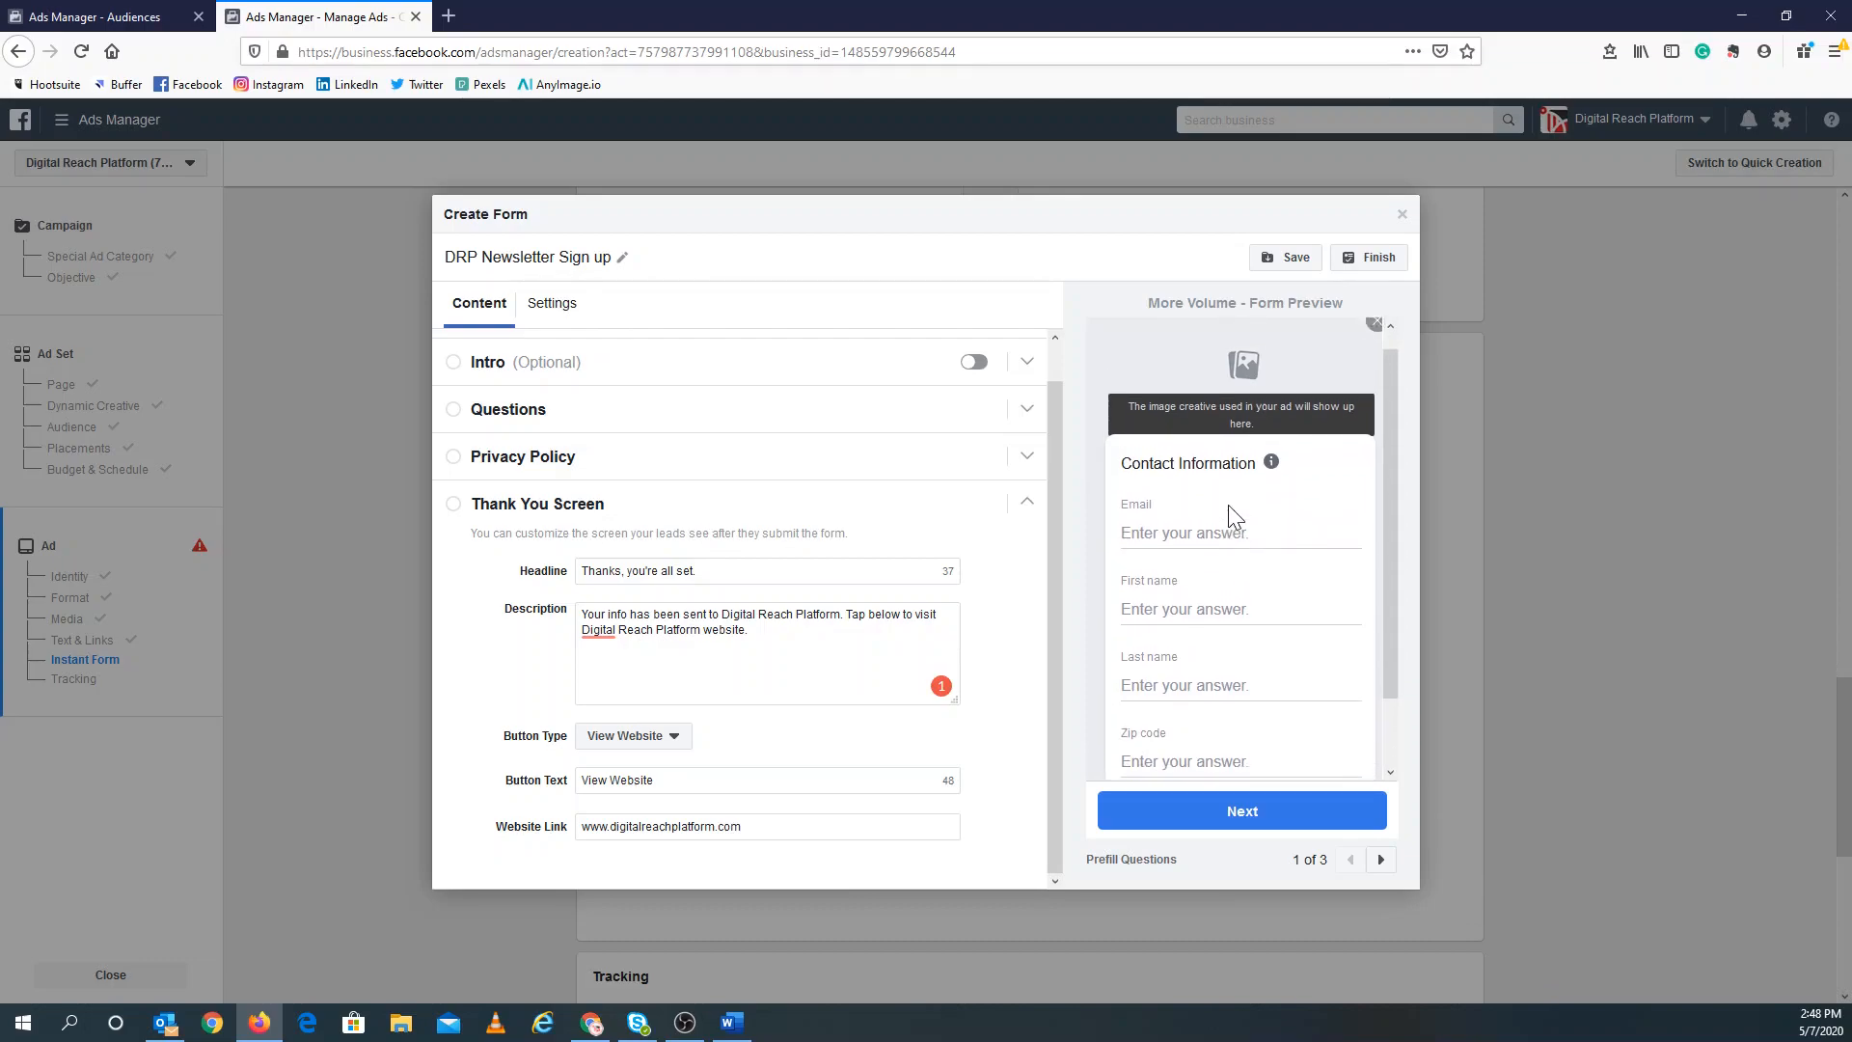
pyautogui.click(1380, 860)
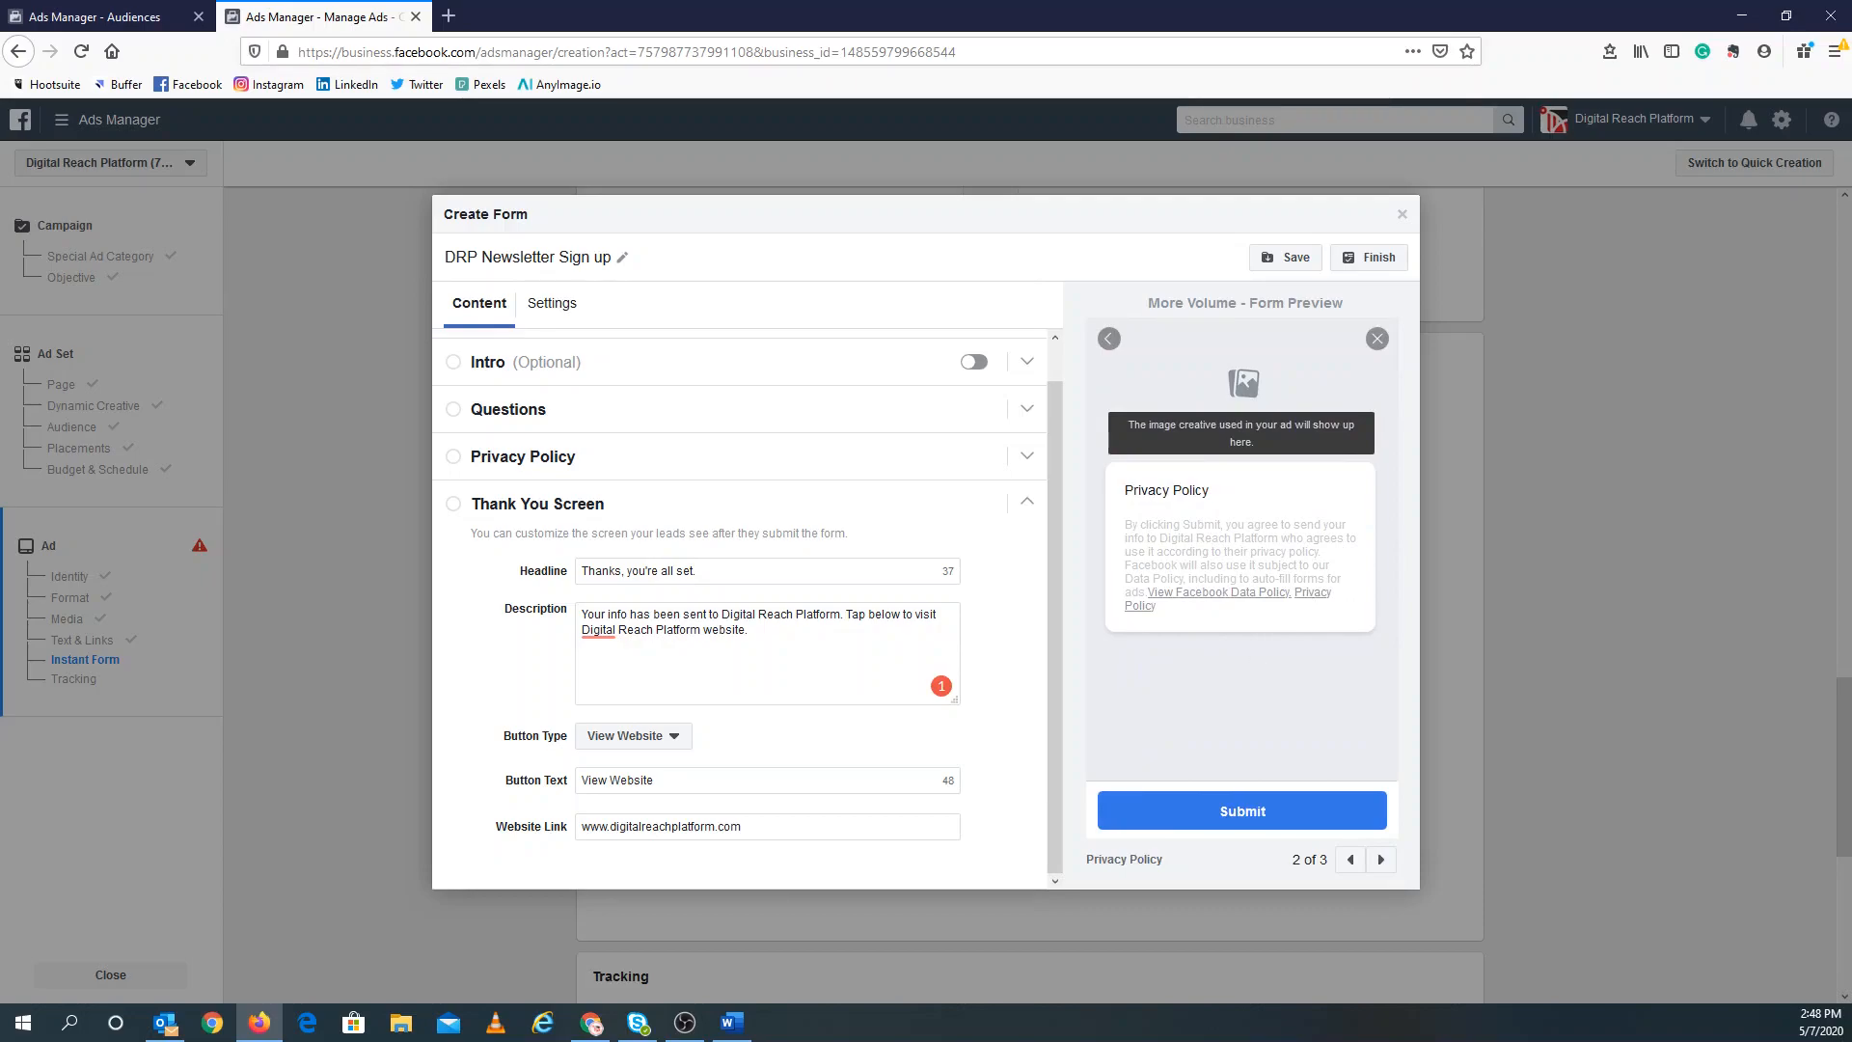
pyautogui.click(1381, 859)
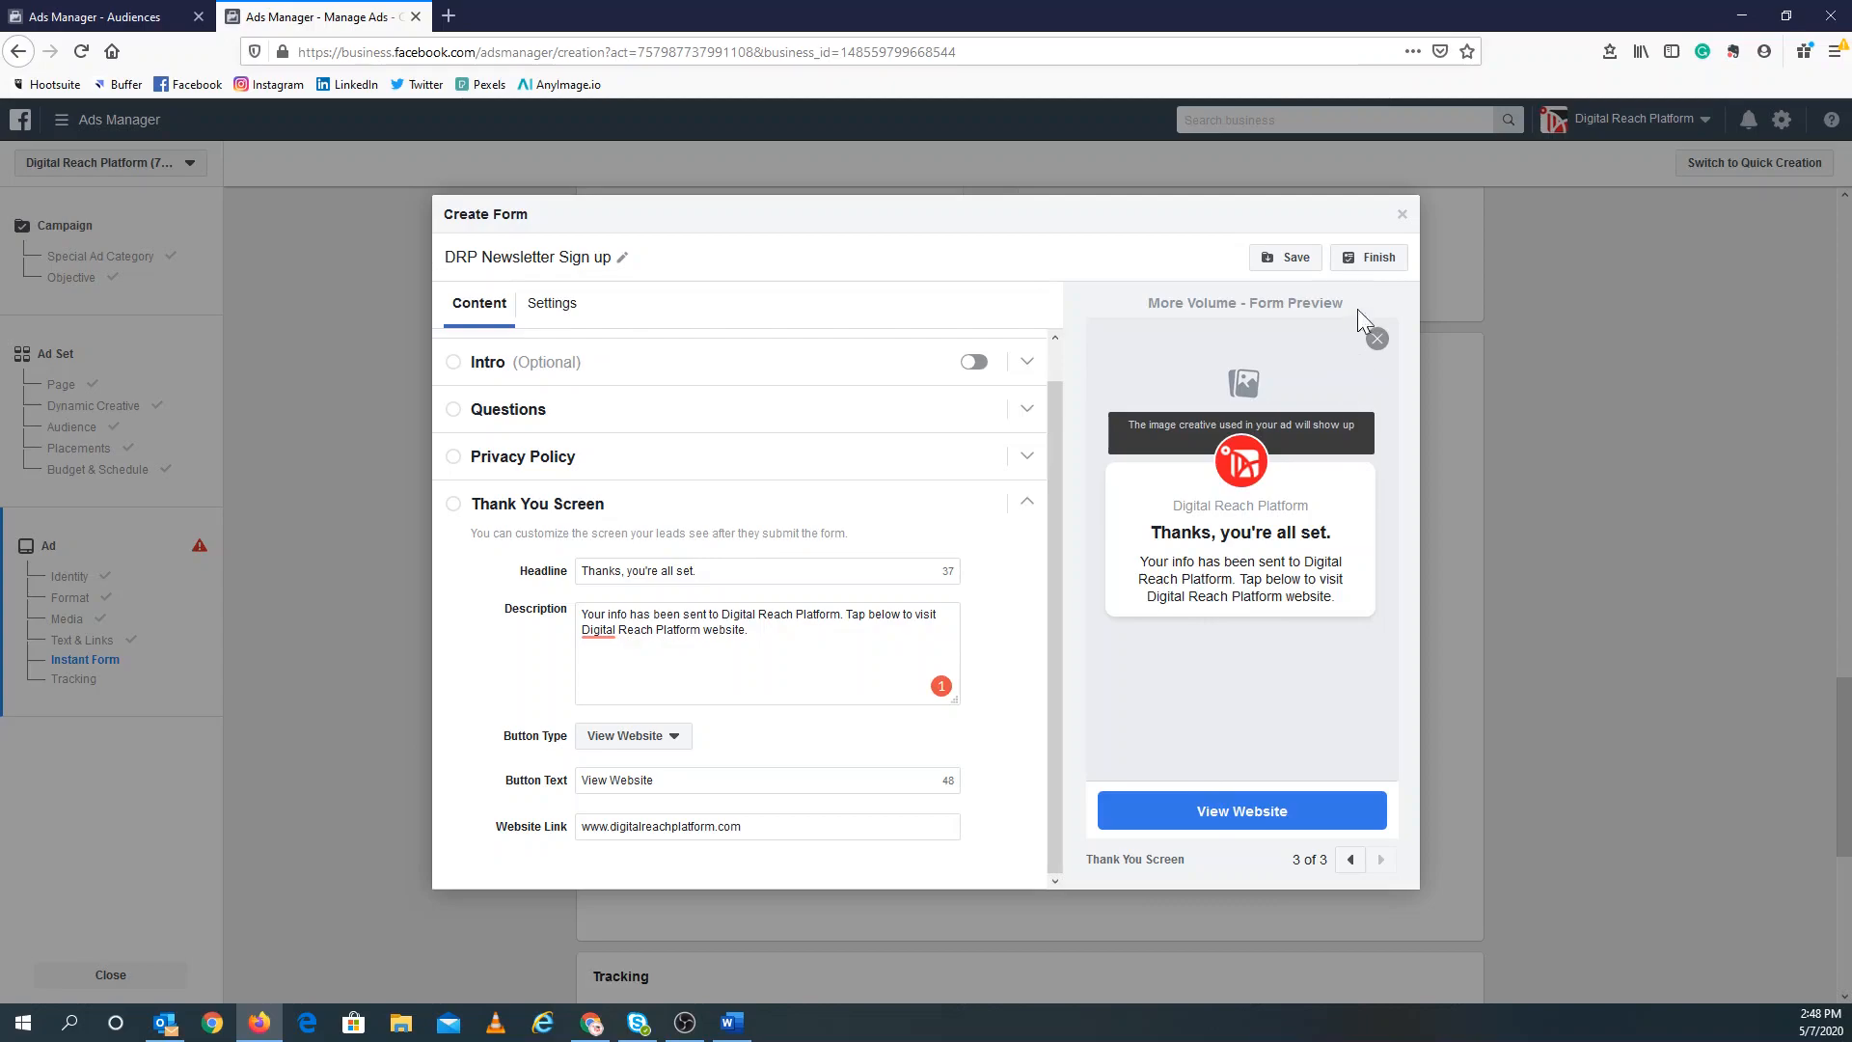
# Enter "We'll use your information to send you our weekly newsletters." as the form's prefill information message and finish the form.
pyautogui.click(1352, 260)
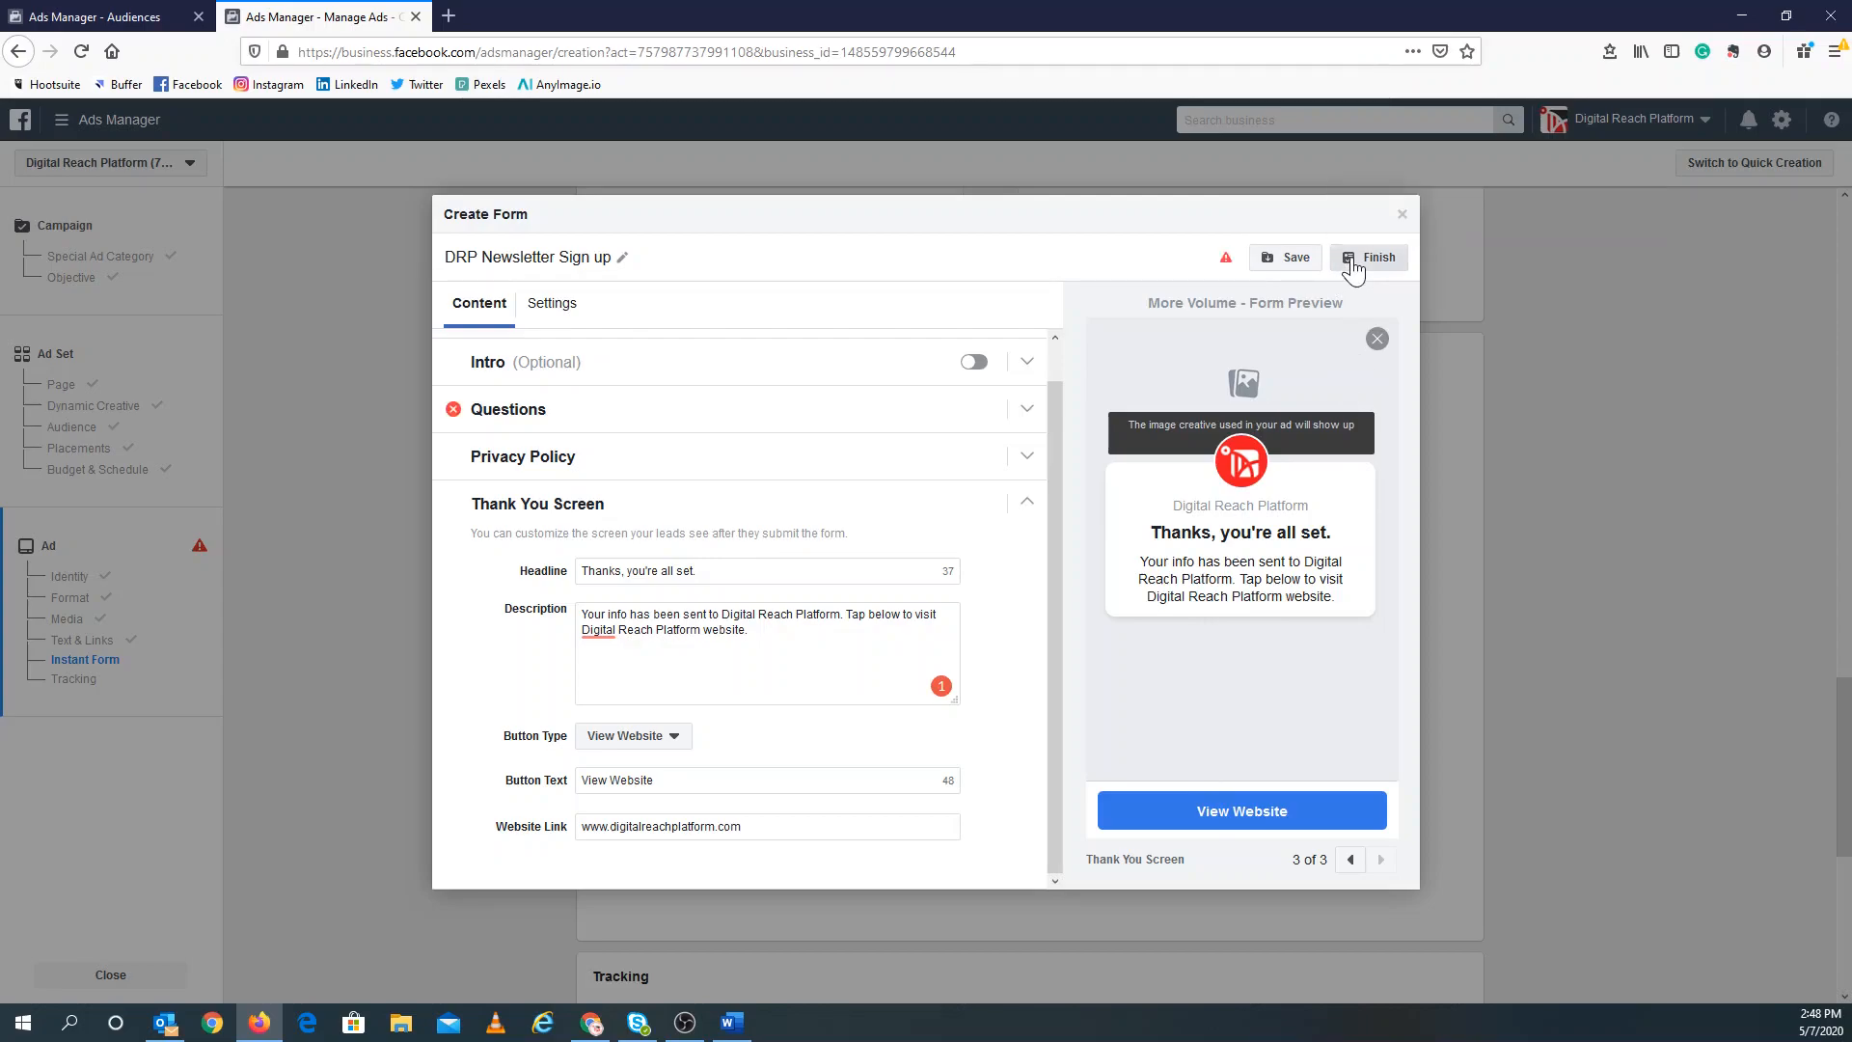
pyautogui.click(1024, 428)
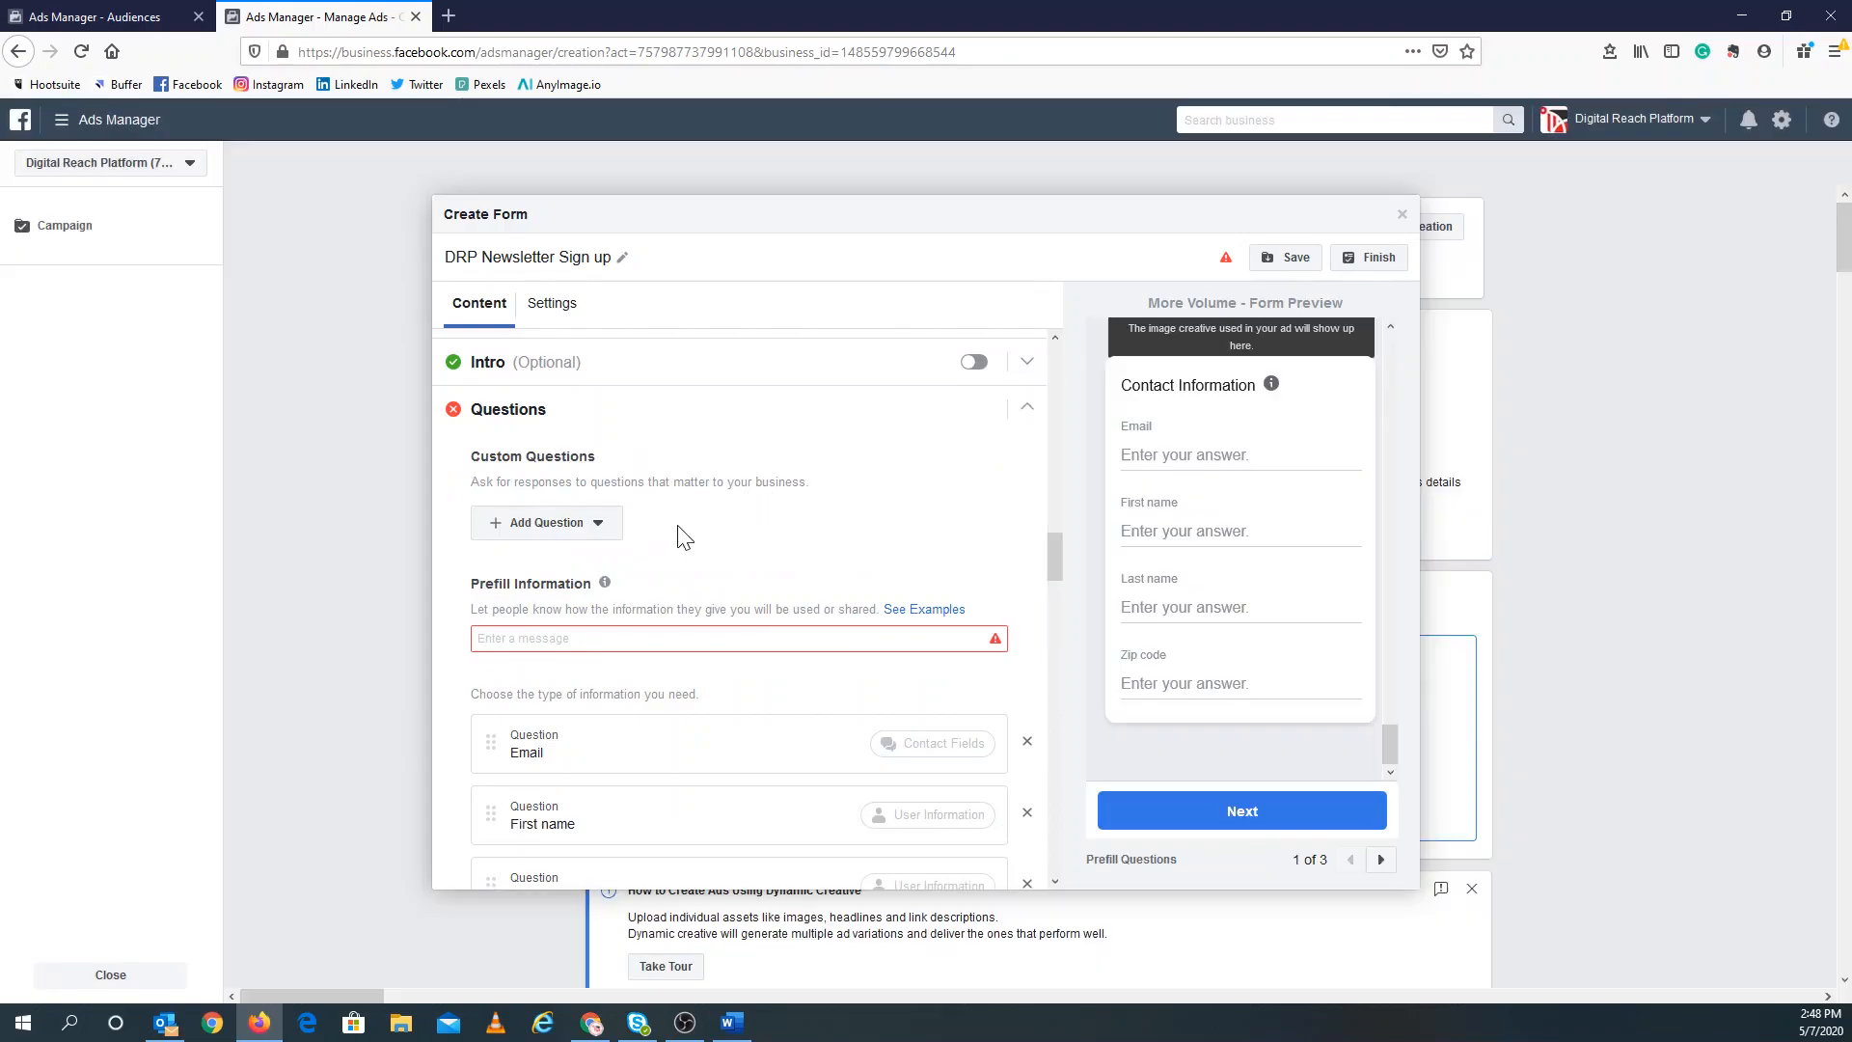
pyautogui.scroll(-2, 687, 549)
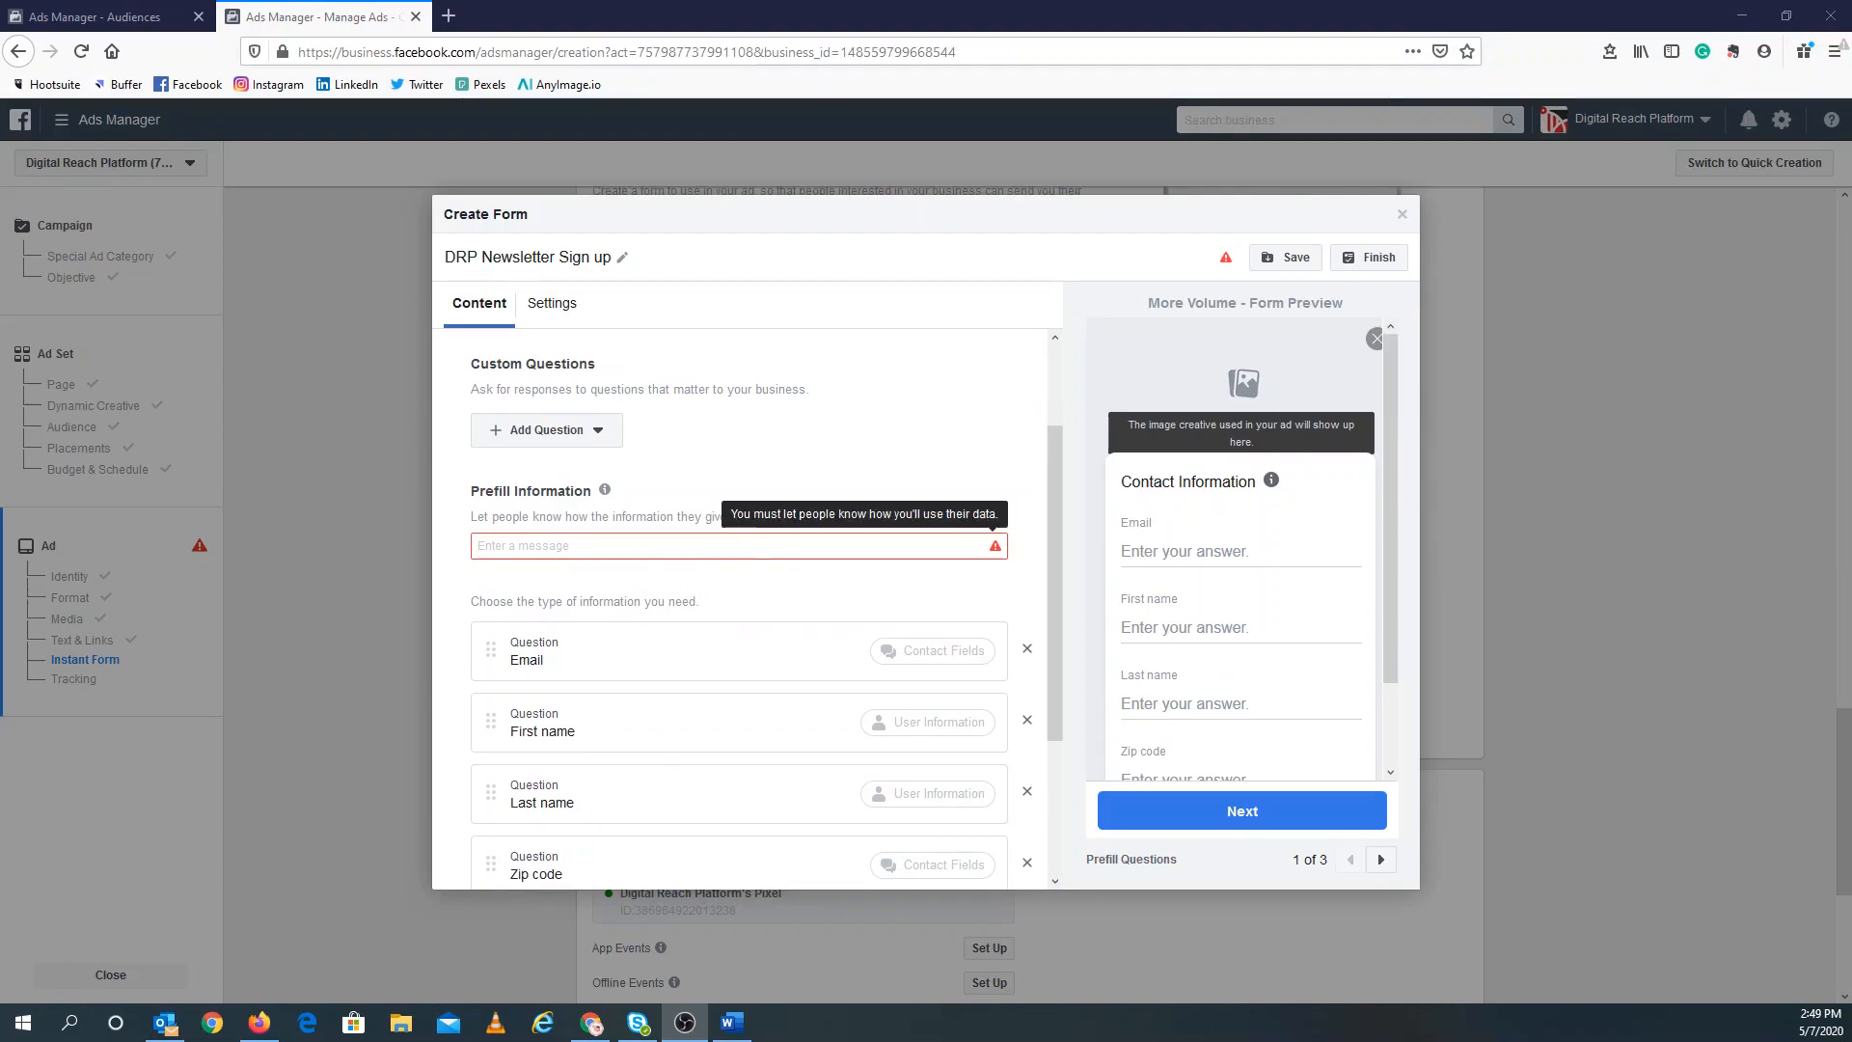
pyautogui.click(672, 547)
pyautogui.click(672, 547)
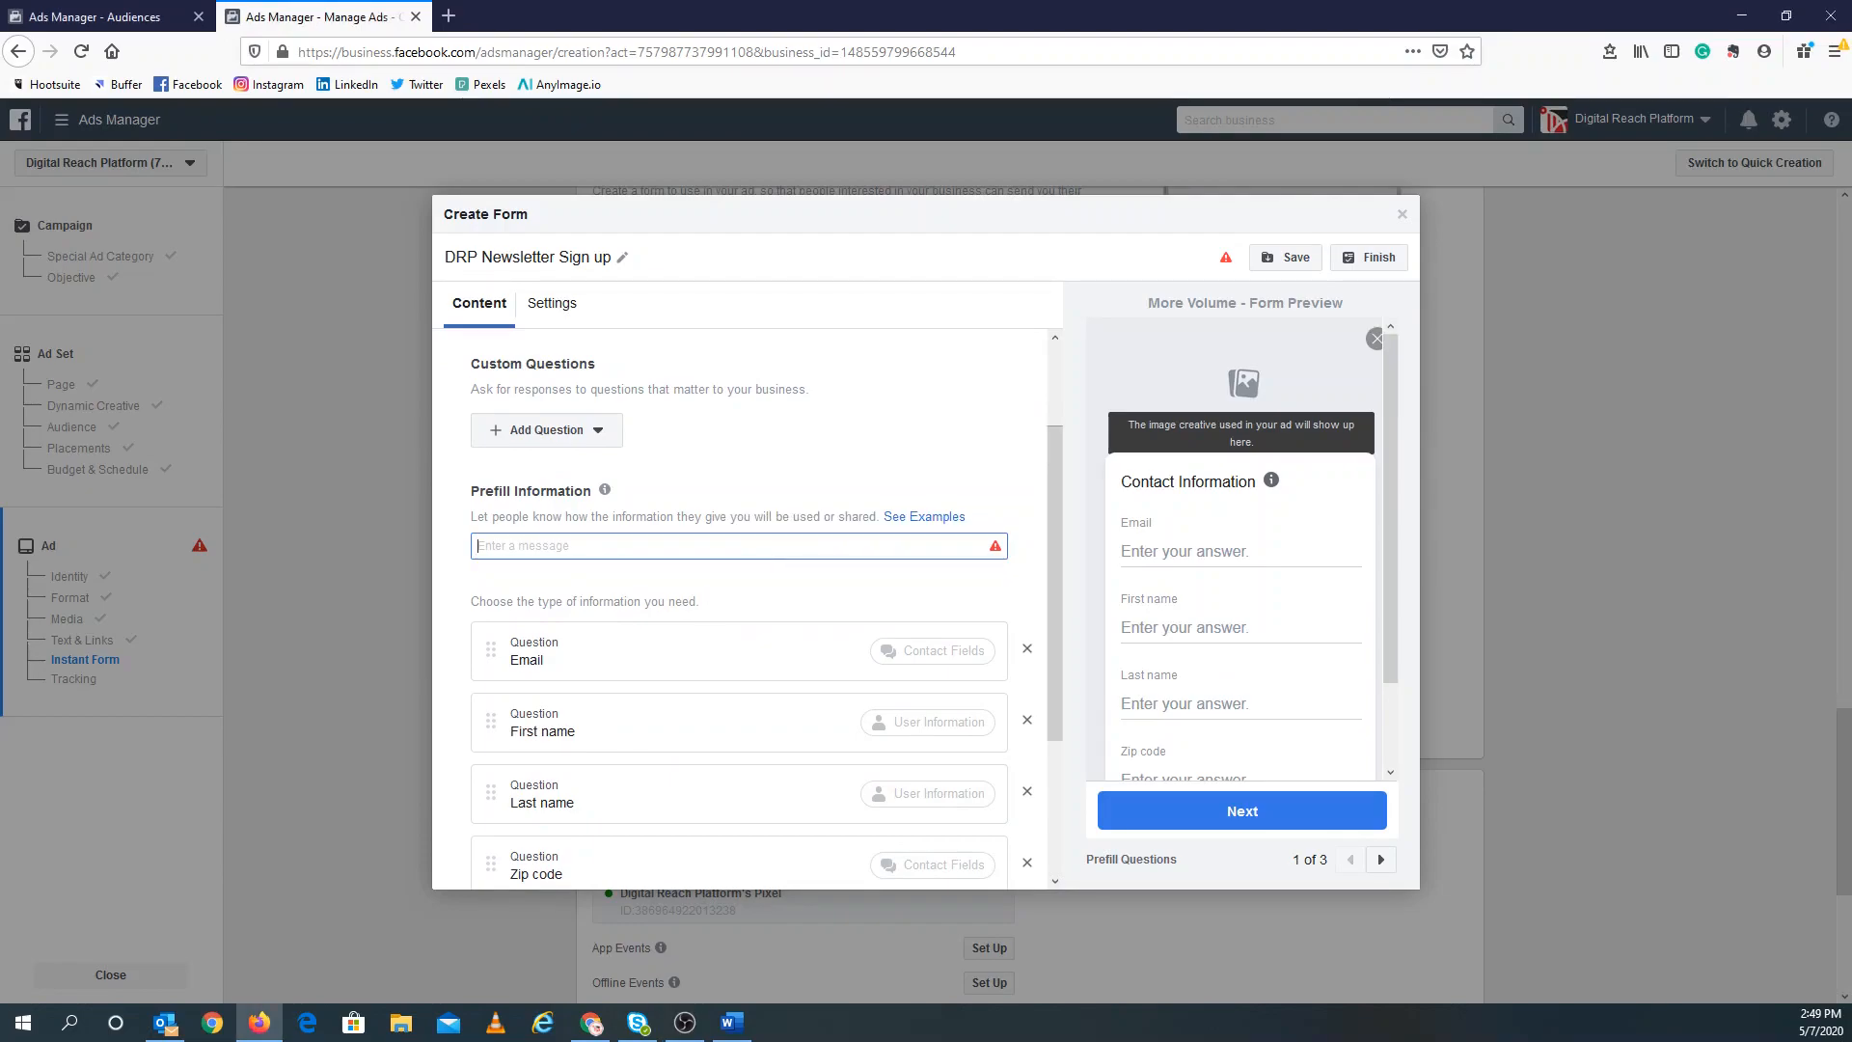
pyautogui.write("We'll use your information to send you our weekly newsletters.")
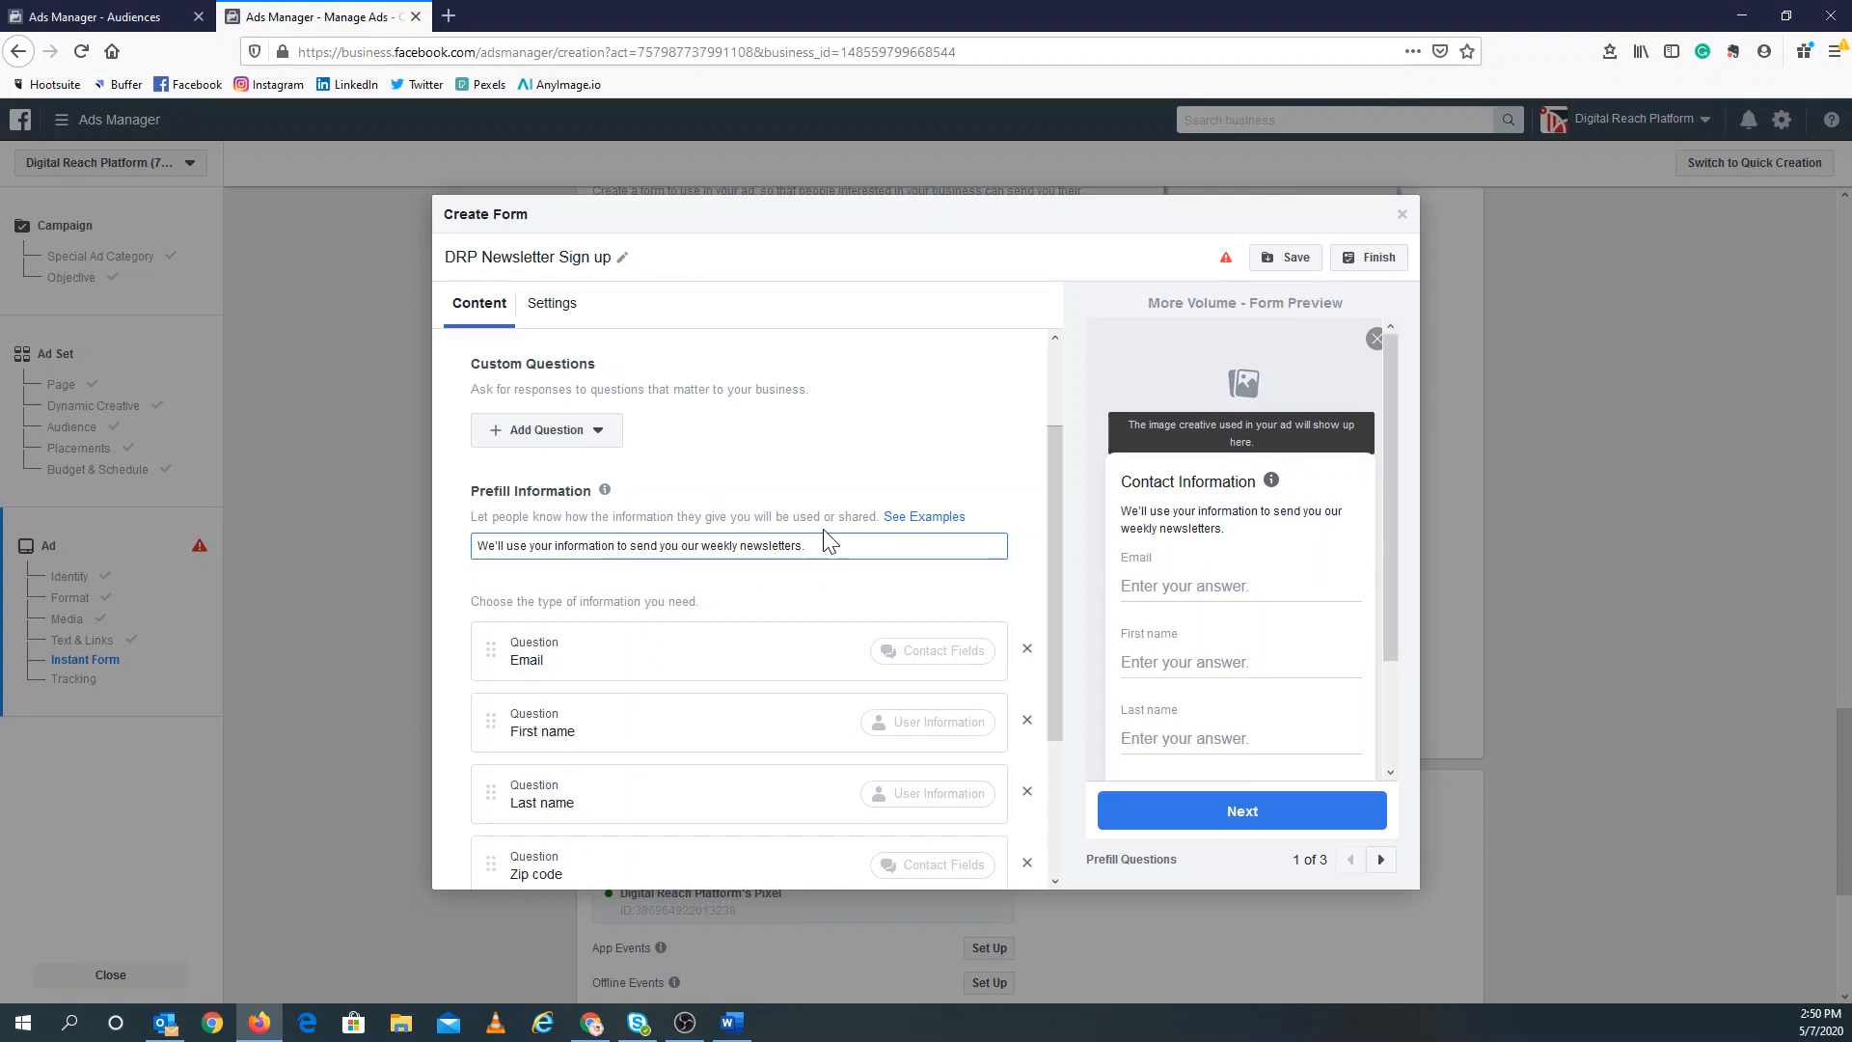
pyautogui.scroll(-2, 851, 595)
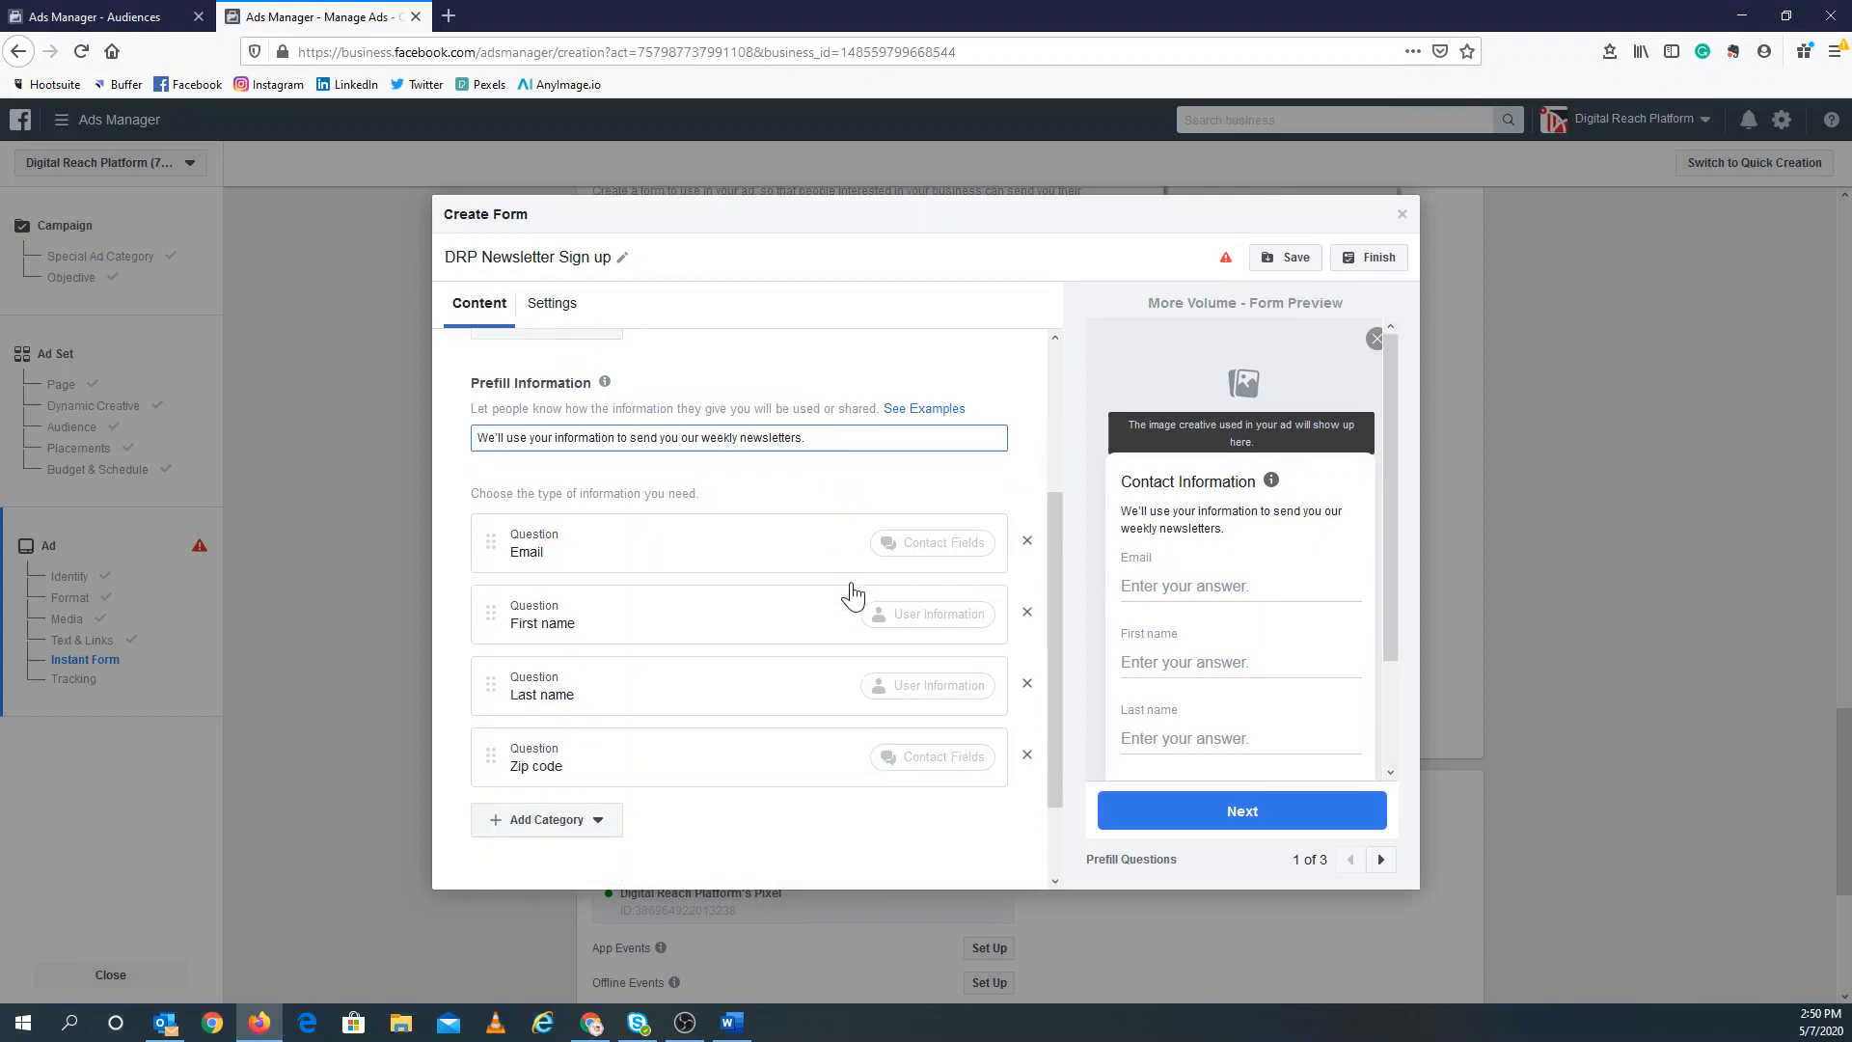
pyautogui.scroll(-2, 852, 595)
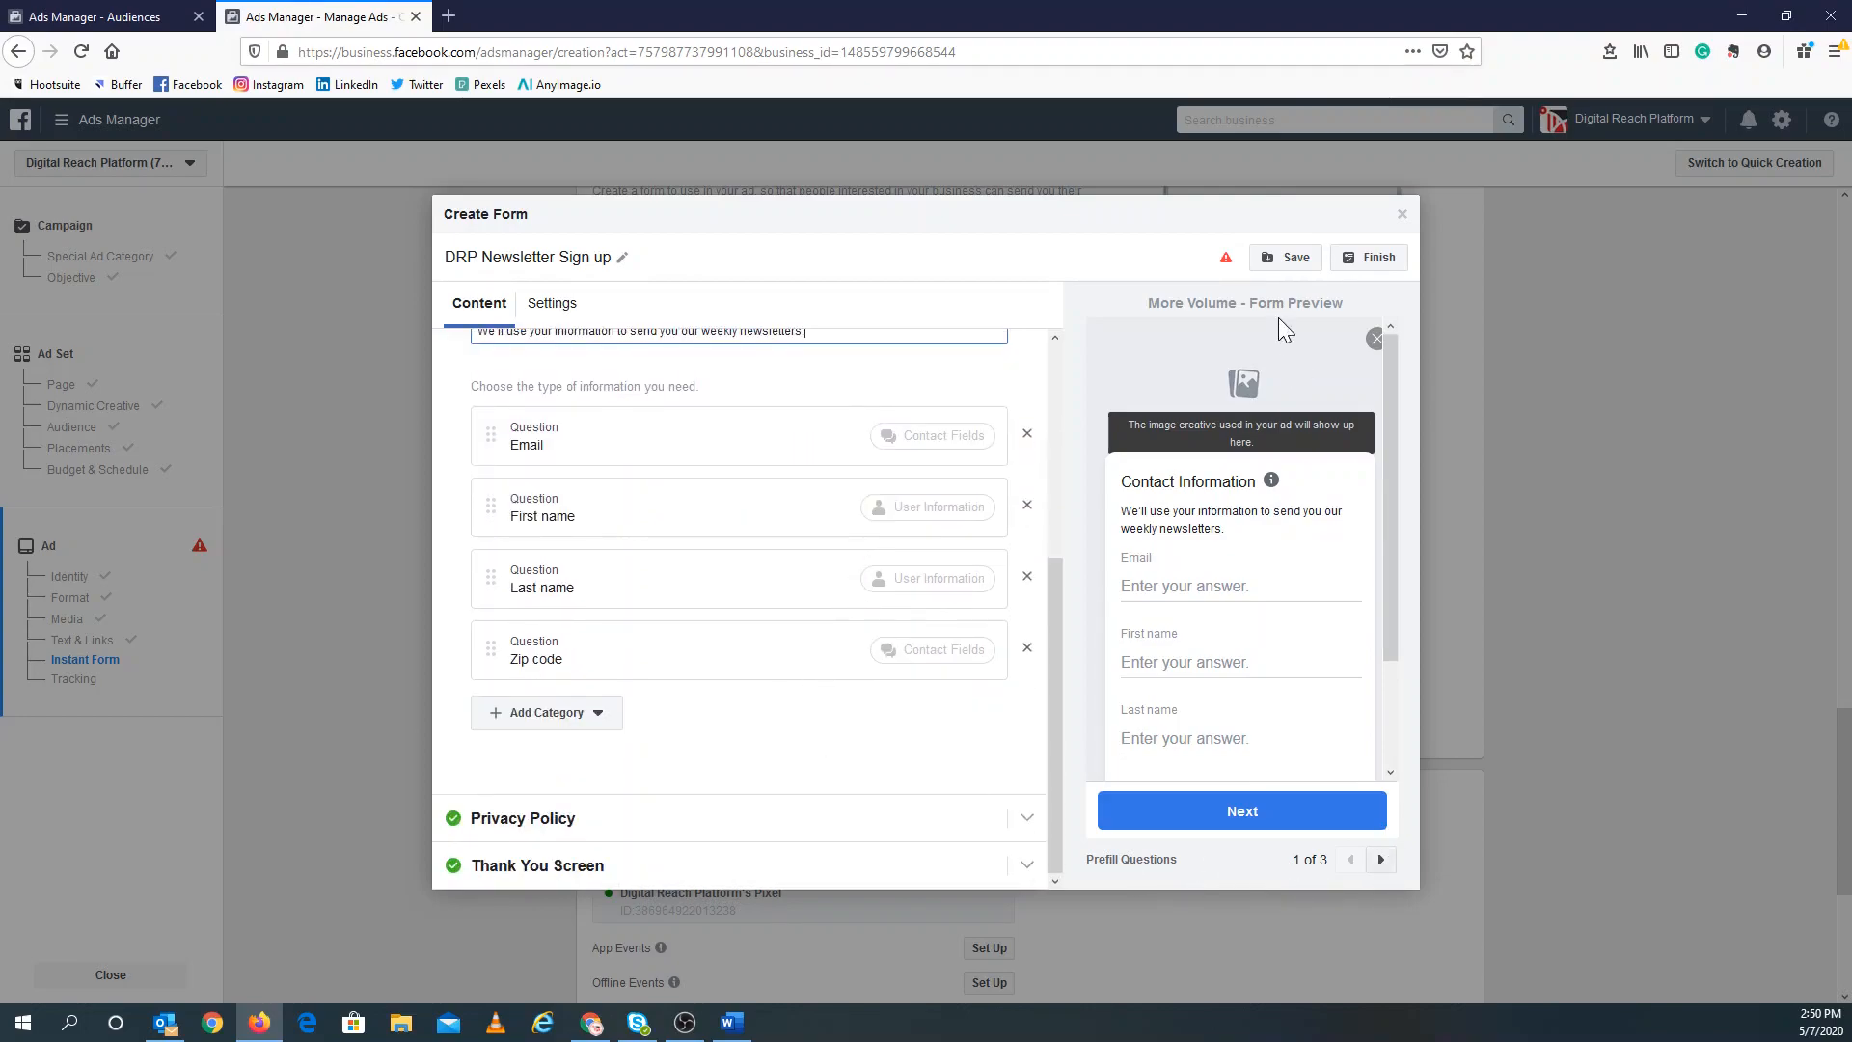
pyautogui.click(1353, 263)
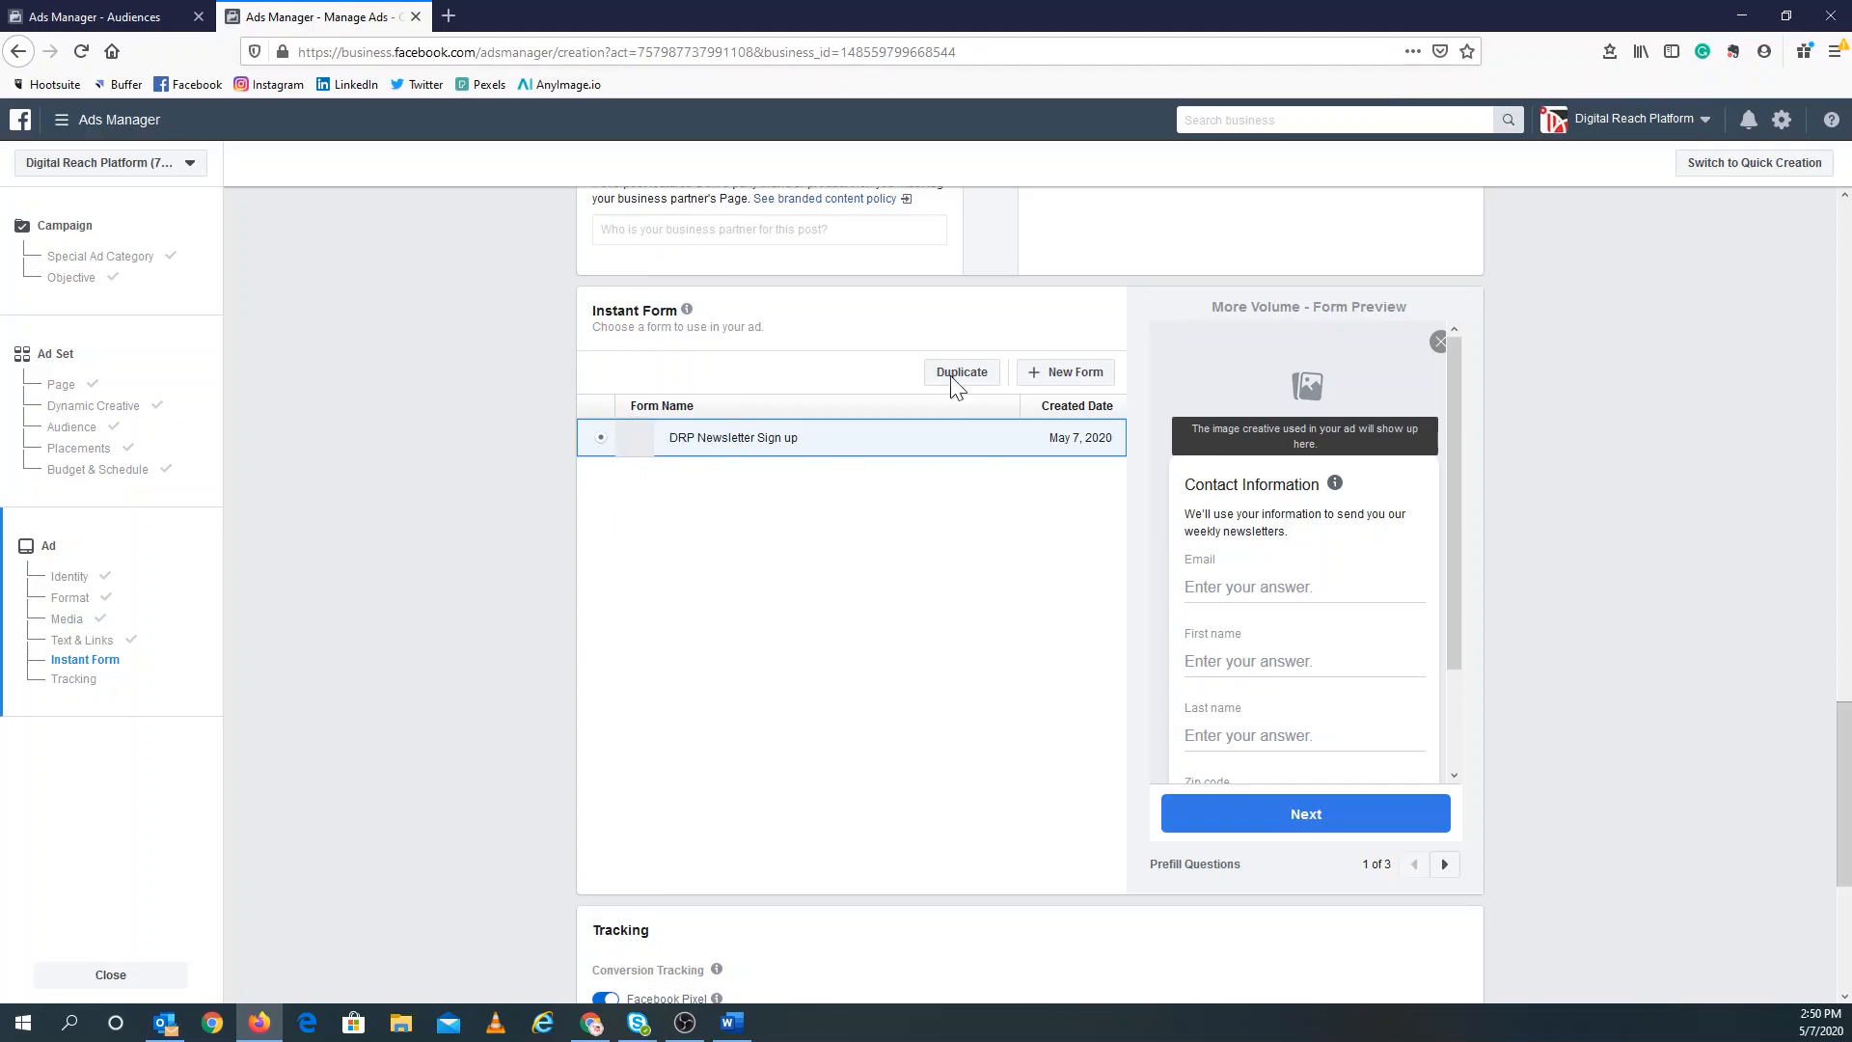
# Confirm the ad to submit the campaign, and select DRP Lead Generation_Newsletter in the campaigns list.
pyautogui.scroll(-2, 1314, 578)
pyautogui.scroll(-1, 789, 772)
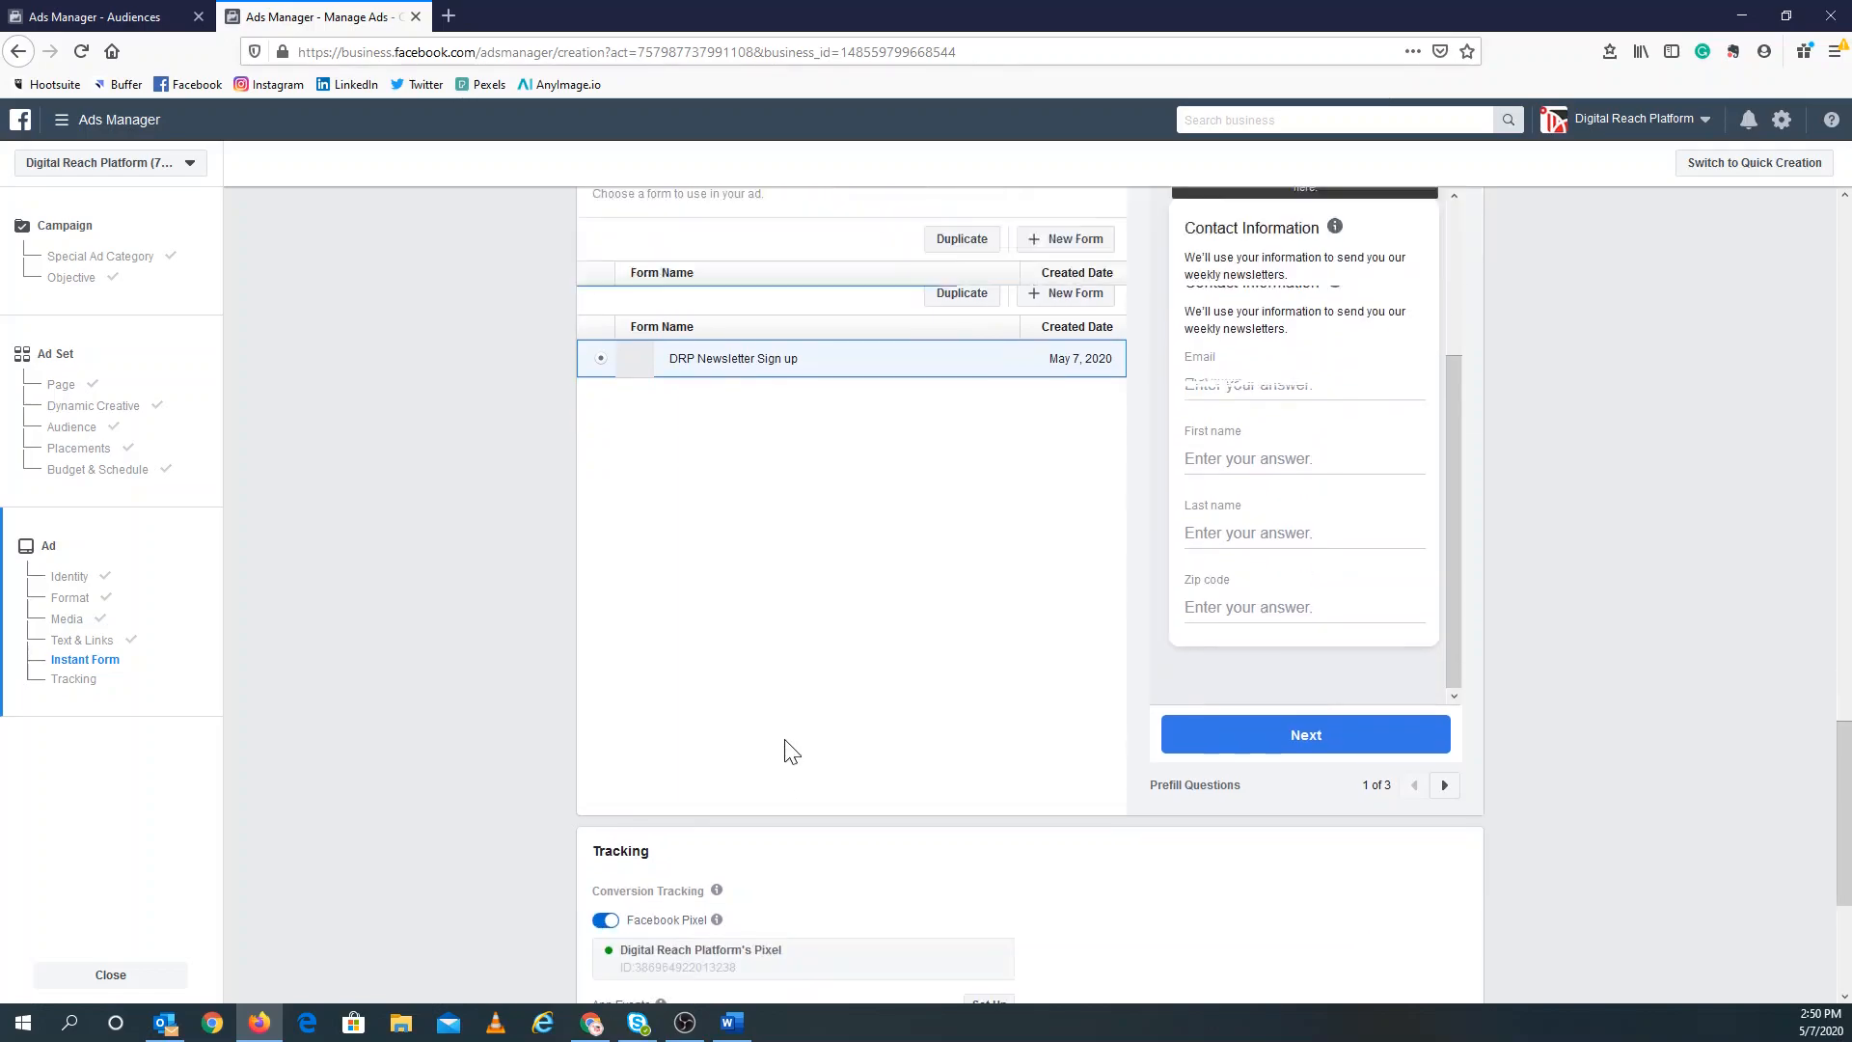
pyautogui.scroll(-5, 789, 752)
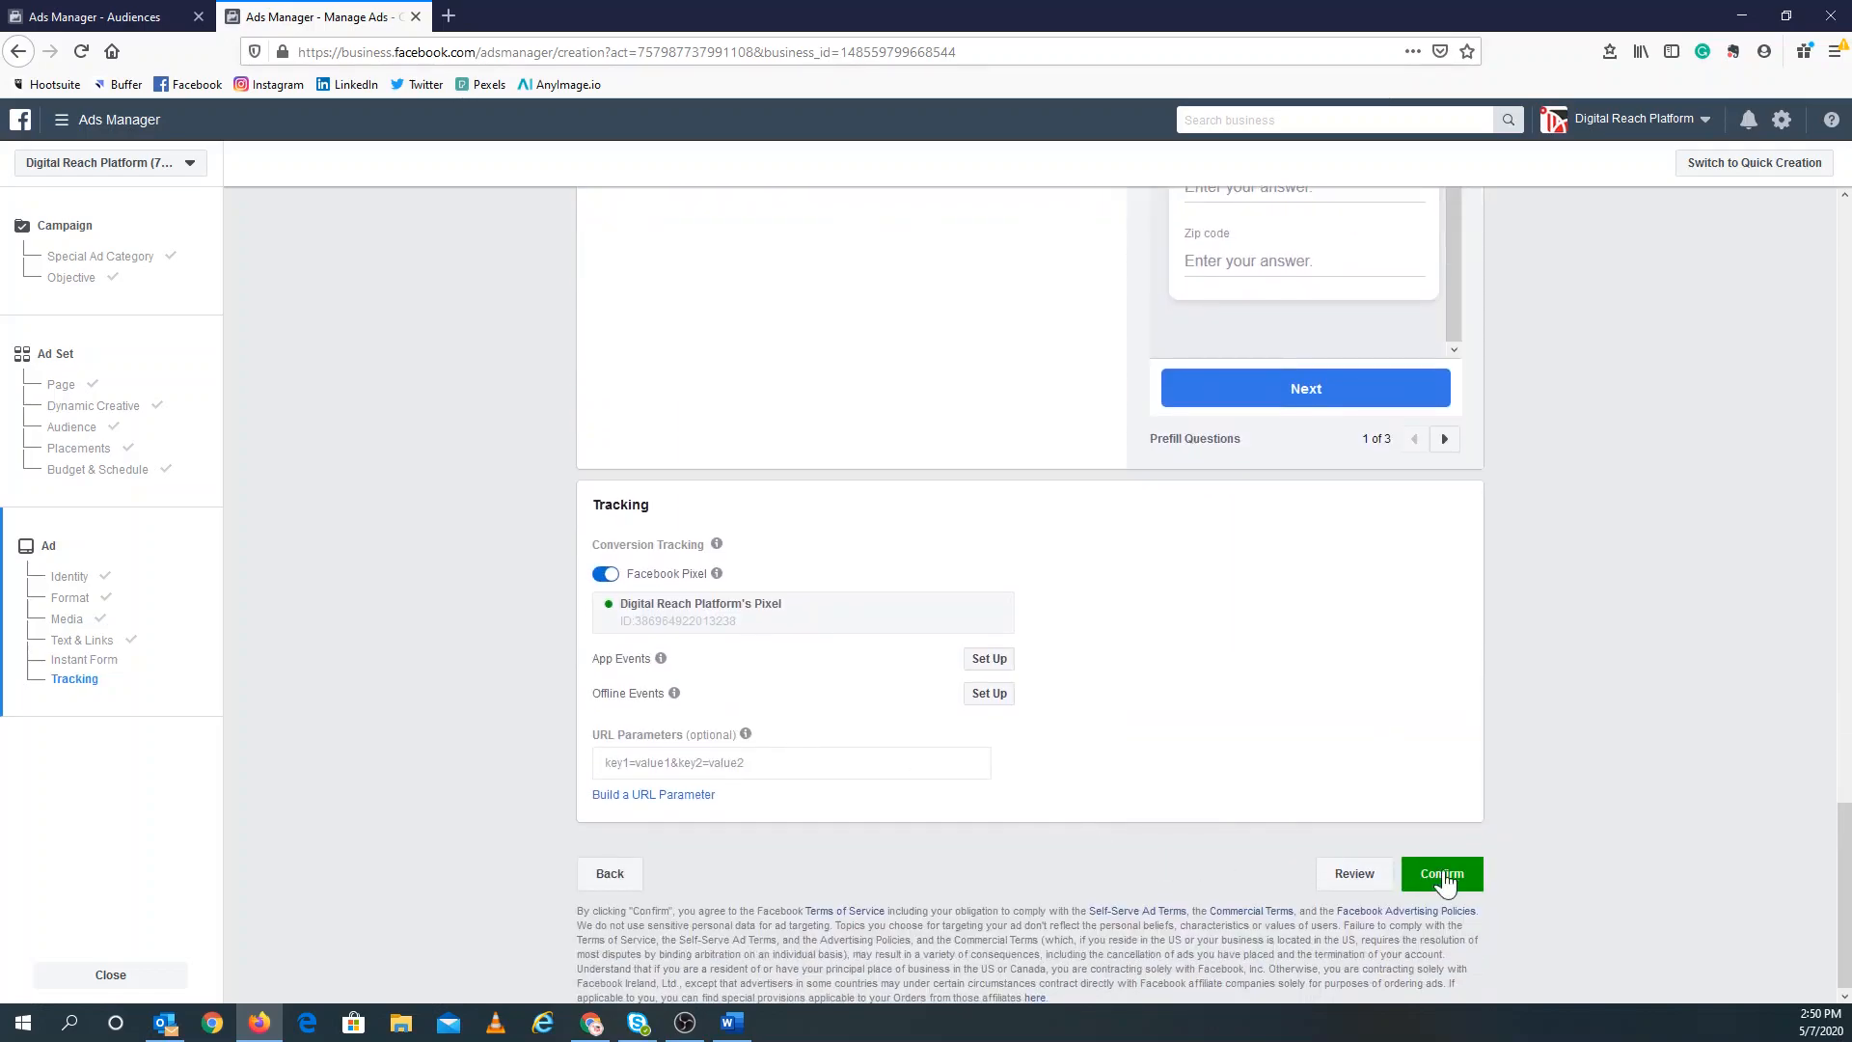
pyautogui.click(1447, 874)
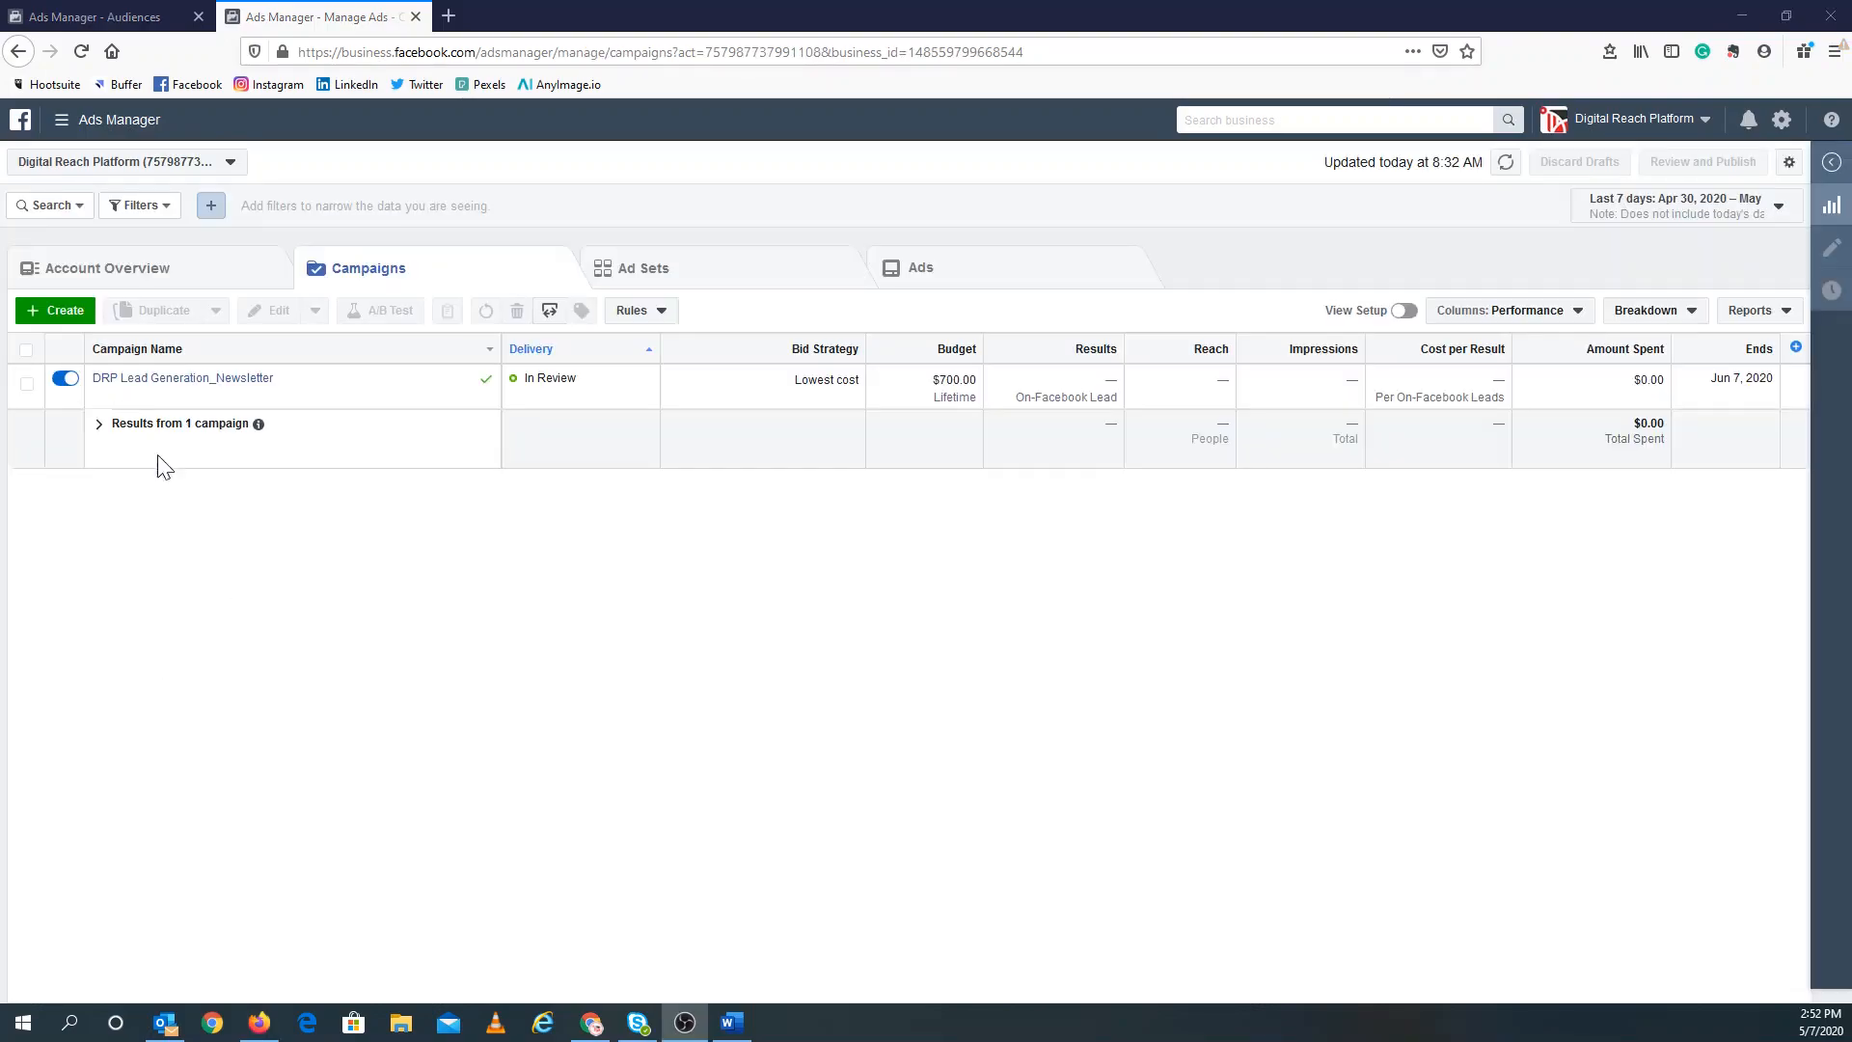
pyautogui.click(65, 379)
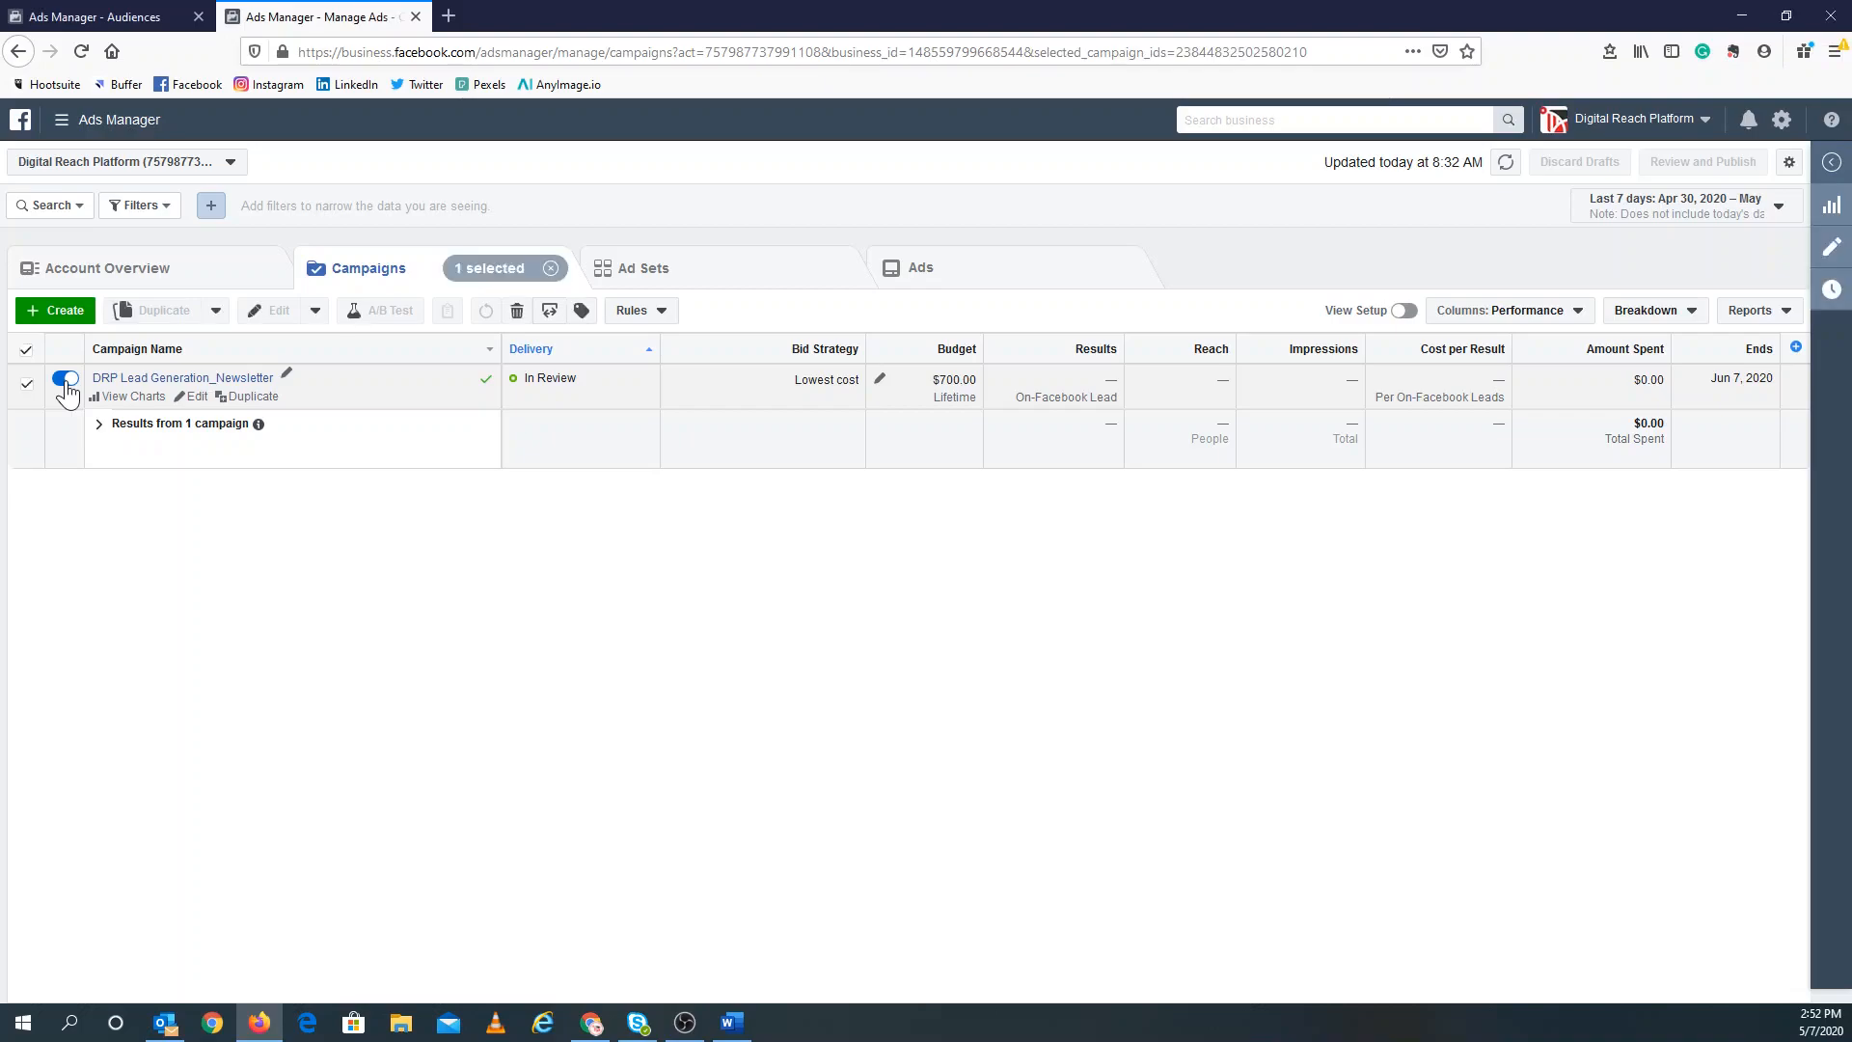